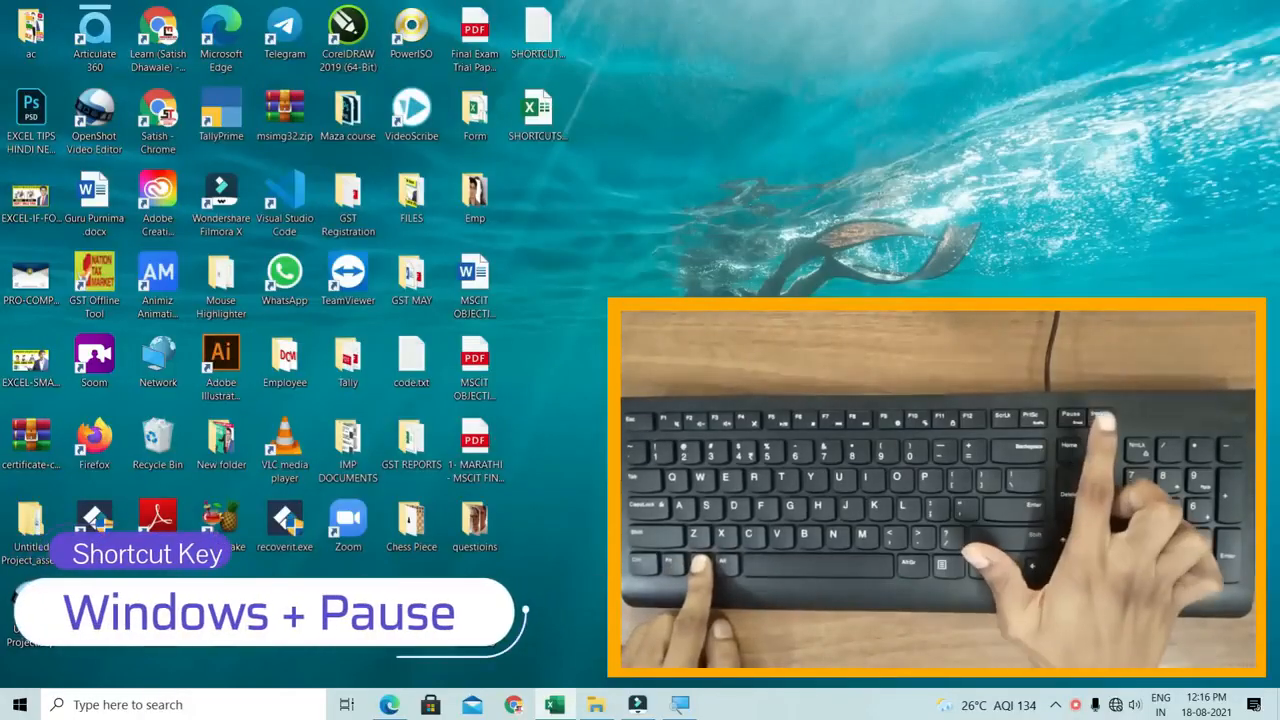
- Open the system's About page and highlight the processor and installed RAM values in the device specifications
key(super+Pause)
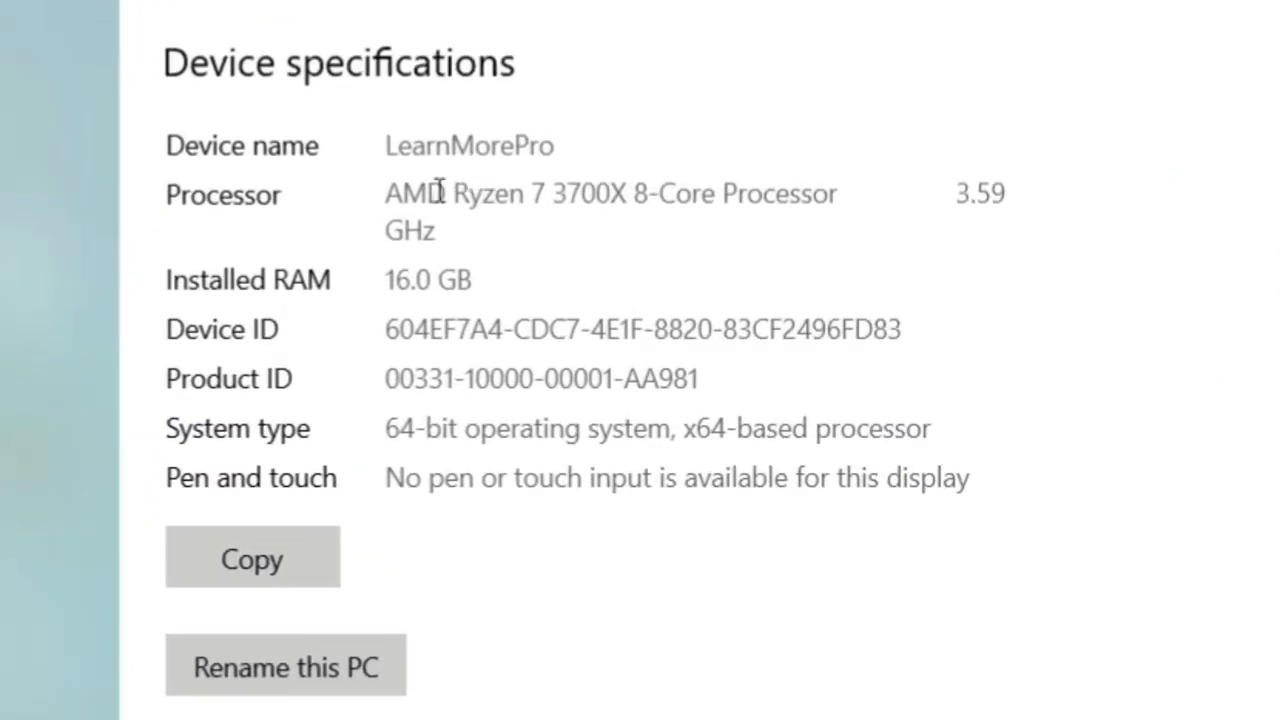
drag(401, 193, 591, 251)
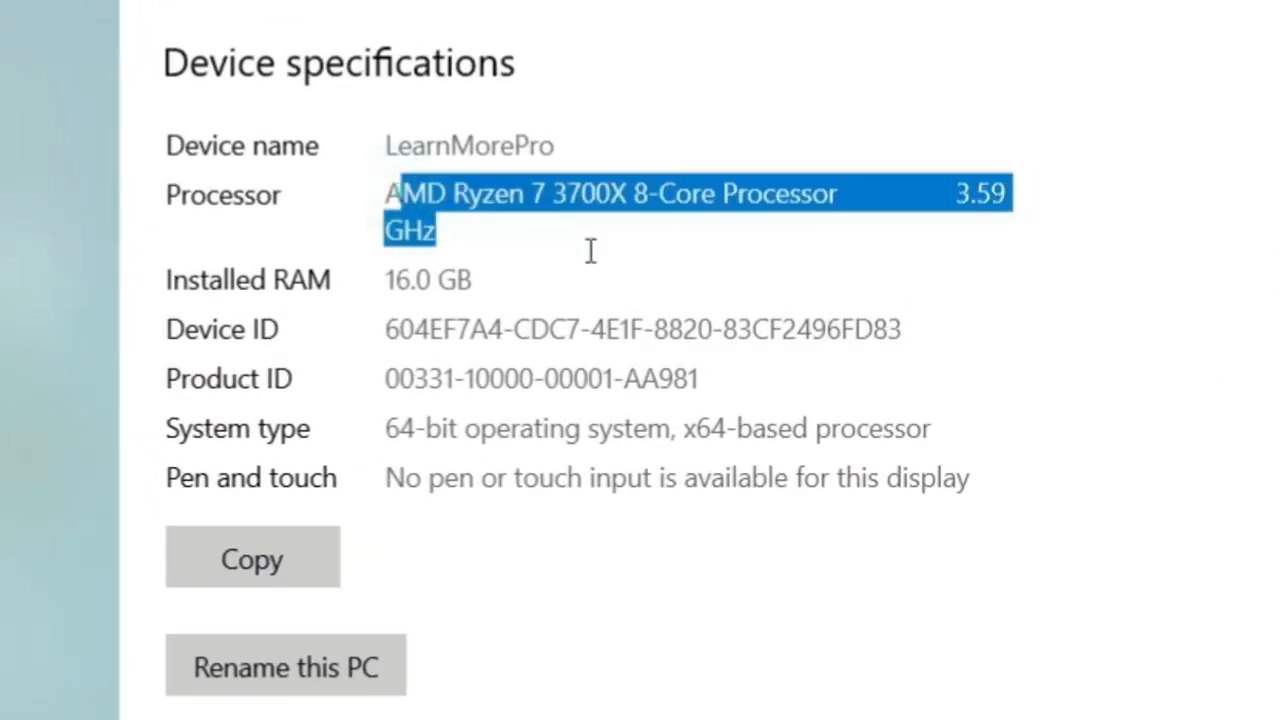
drag(508, 274, 414, 320)
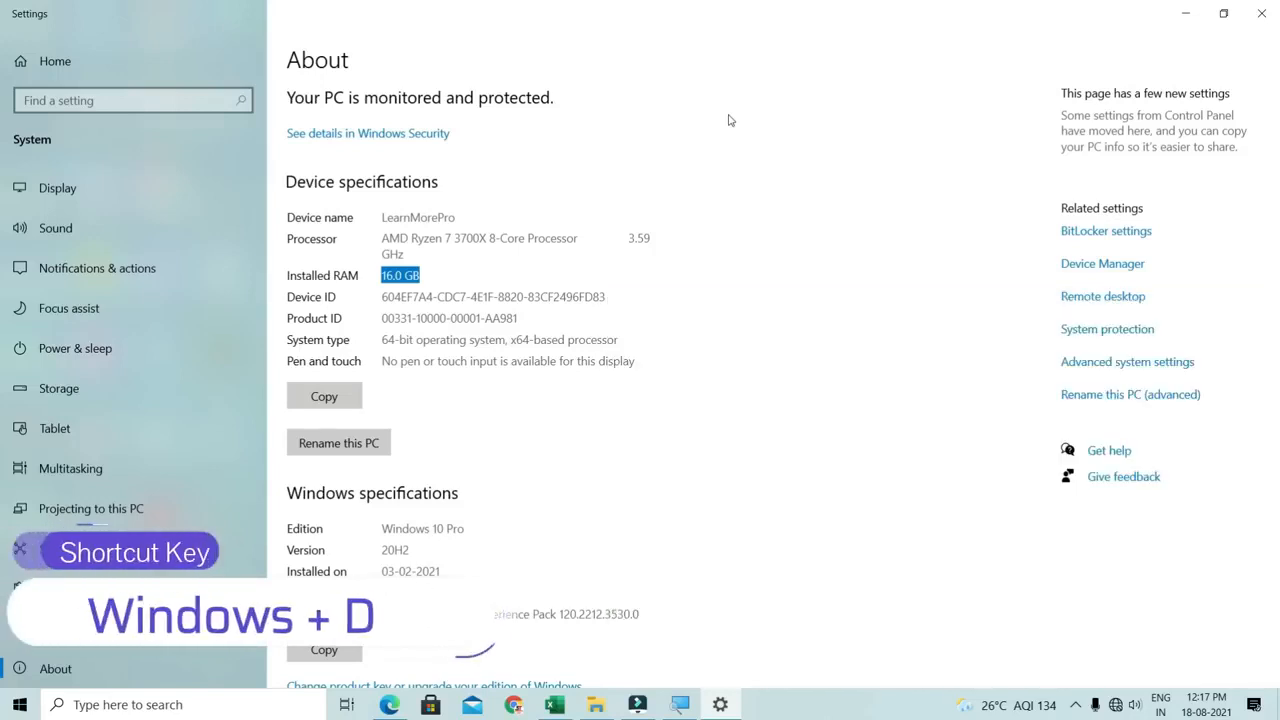
- Switch repeatedly between showing the desktop and restoring the open windows
key(super+d)
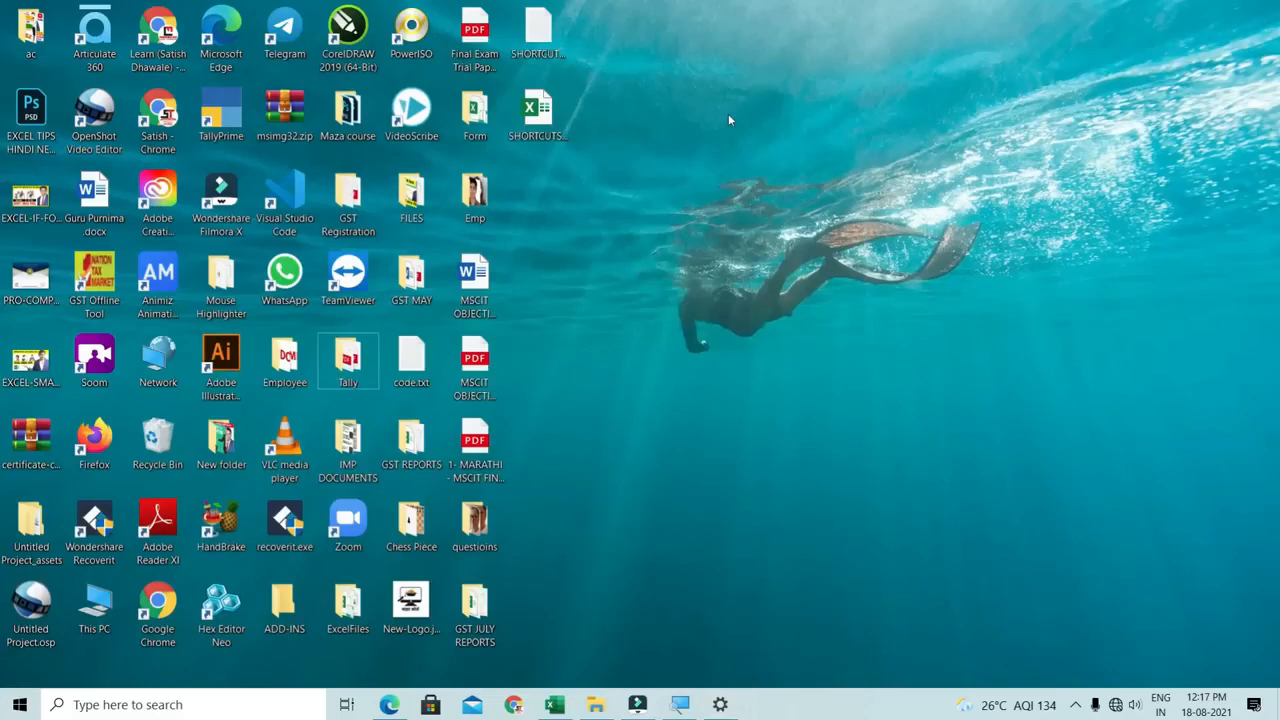
key(super+d)
key(super+d)
key(super+d)
key(super+d)
key(super+d)
key(super+d)
key(super+d)
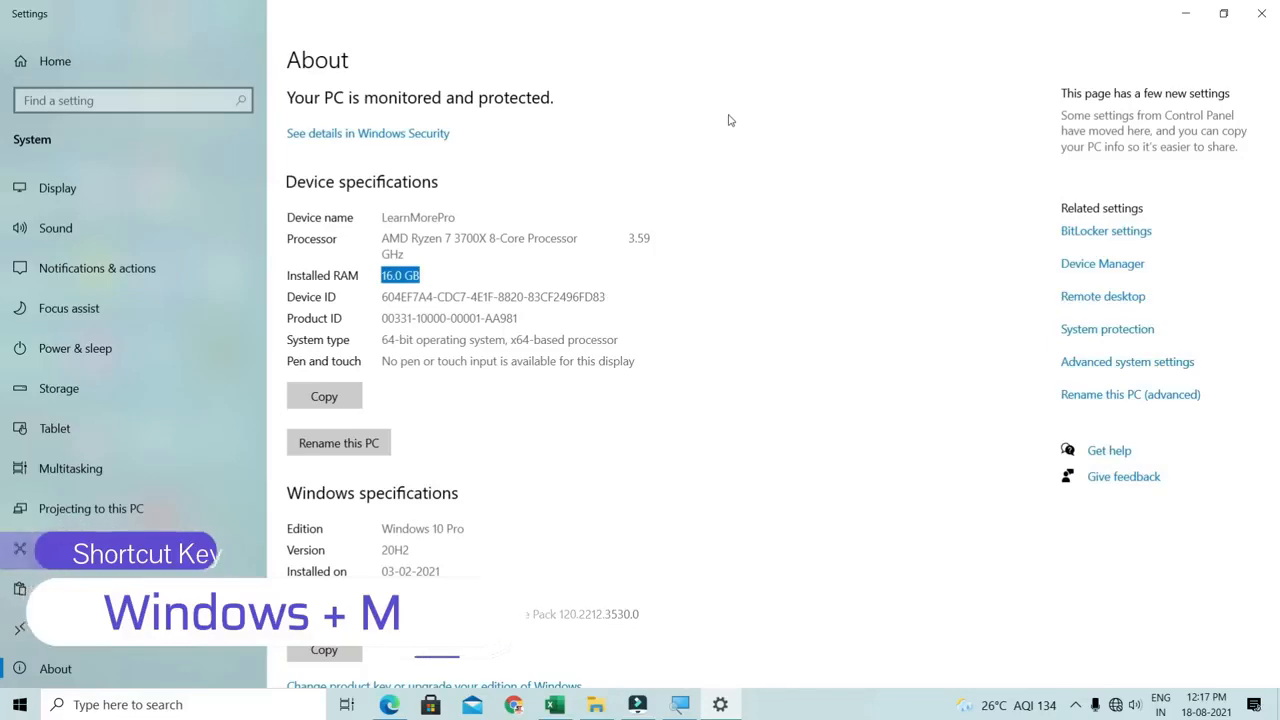
- Minimize all windows and restore them, and close the Settings window
key(super+m)
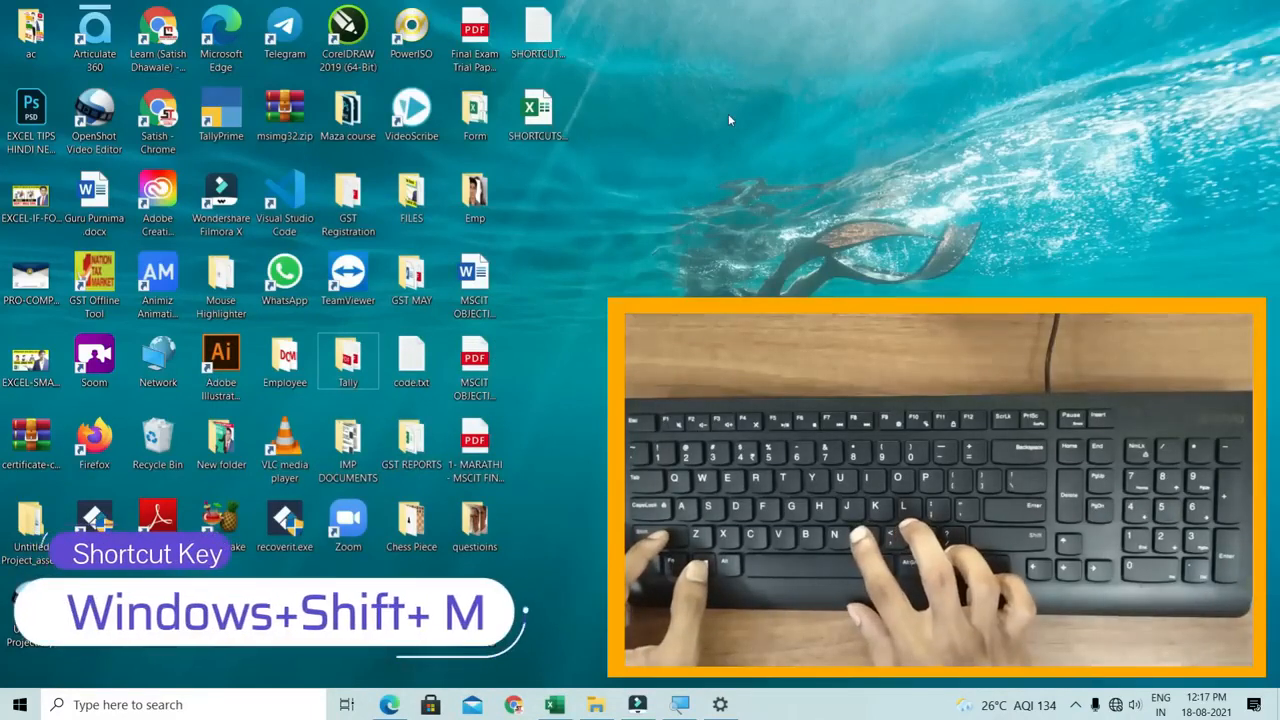
key(super+shift+m)
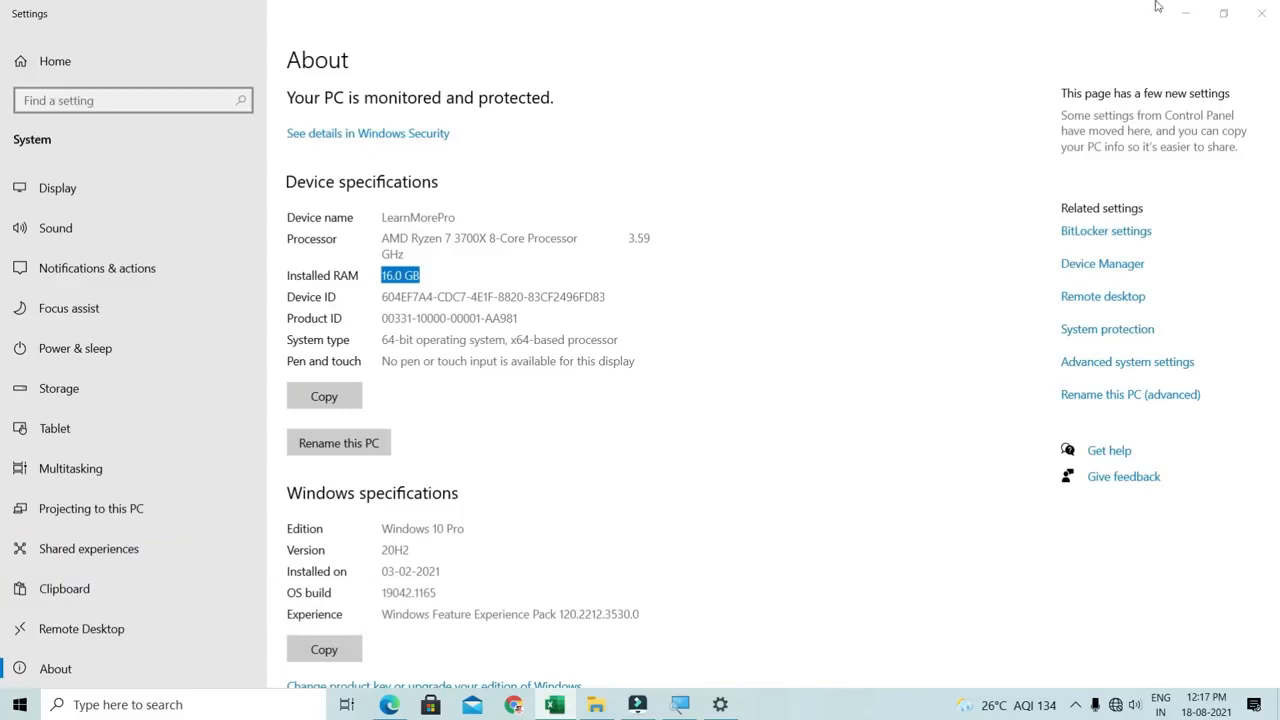
key(alt+F4)
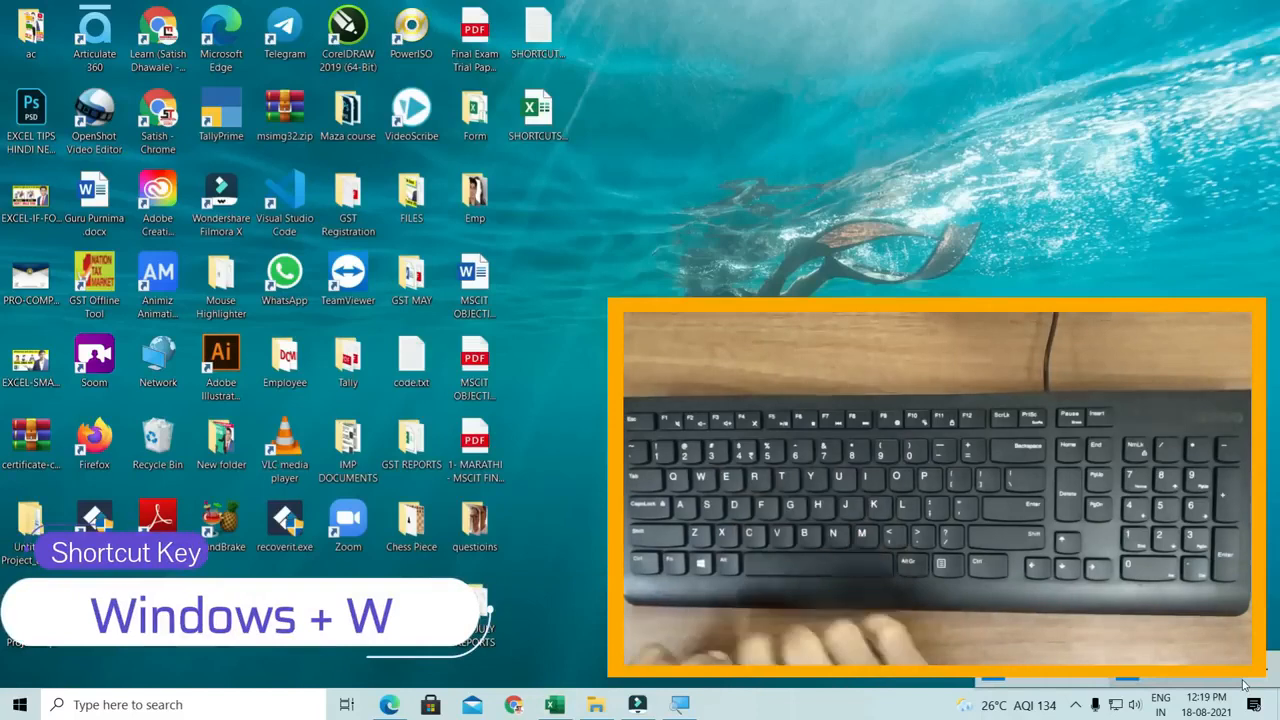
- Open Microsoft Whiteboard from the Windows Ink Workspace and draw two wavy red lines across the canvas
key(super+w)
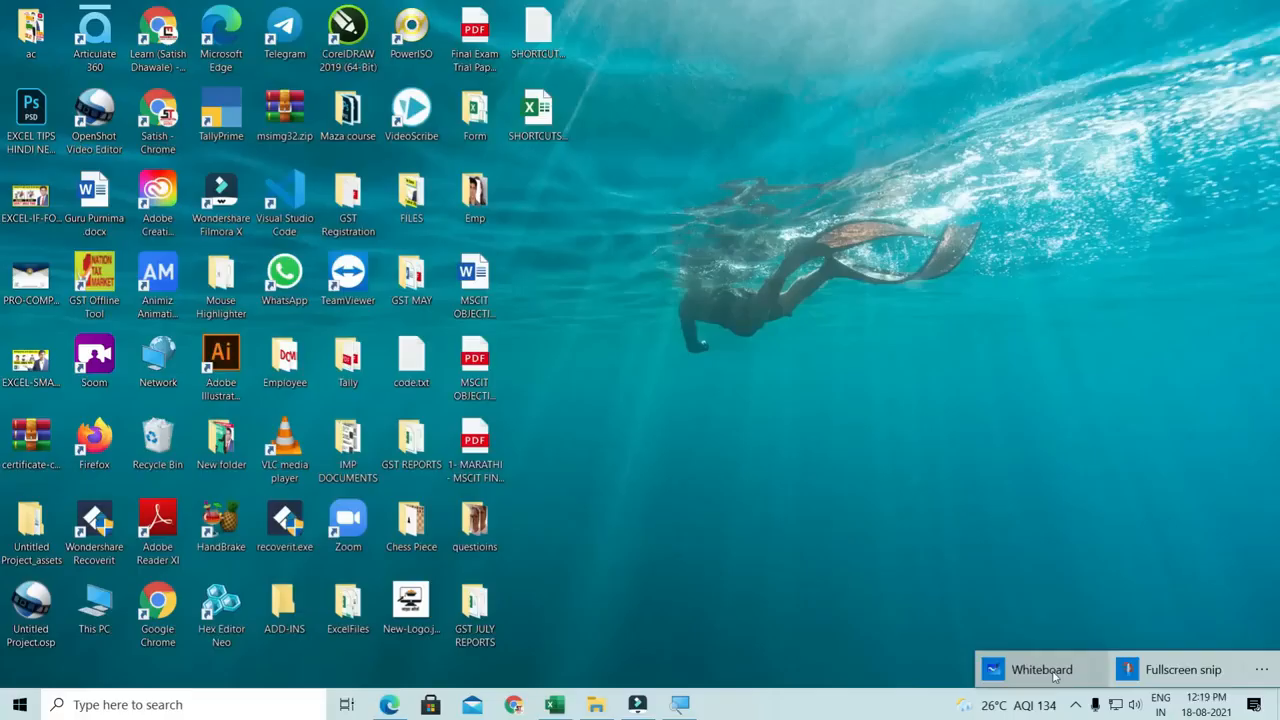
click(693, 660)
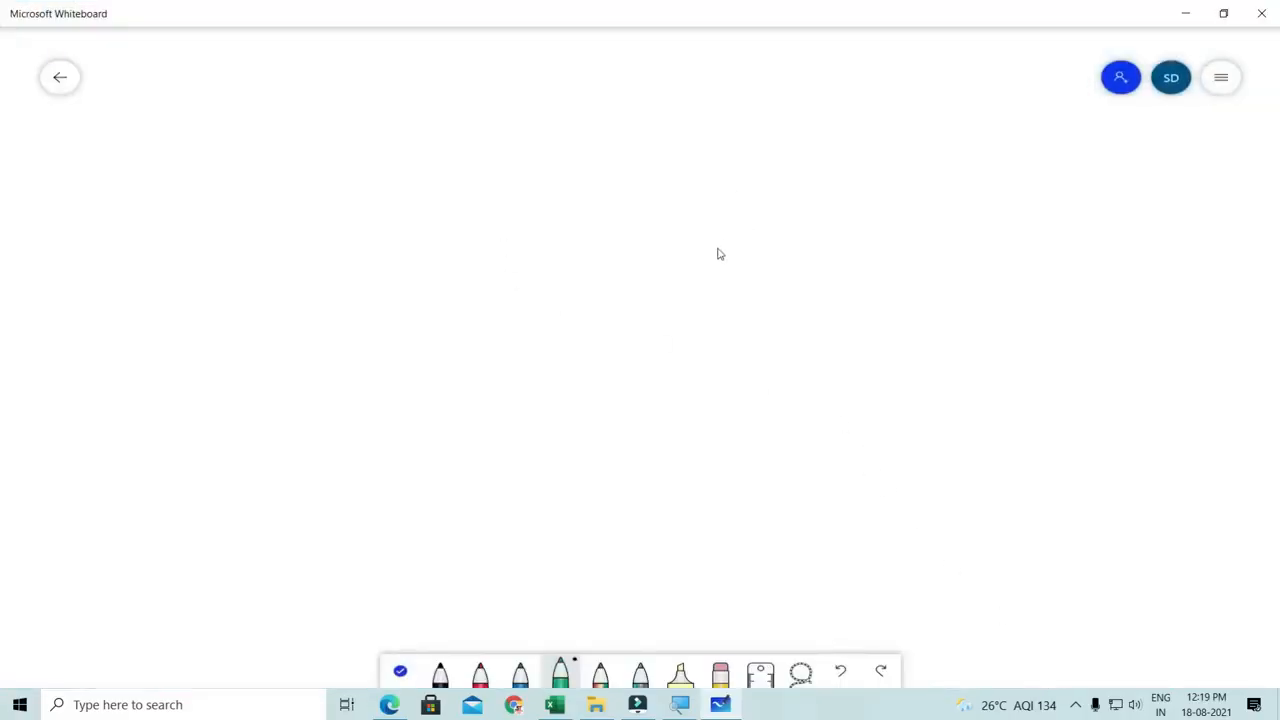
click(481, 676)
mouse_move(351, 302)
mouse_down()
mouse_move(517, 246)
mouse_move(717, 237)
mouse_move(847, 252)
mouse_up()
mouse_move(186, 351)
mouse_down()
mouse_move(523, 389)
mouse_move(1203, 224)
mouse_up()
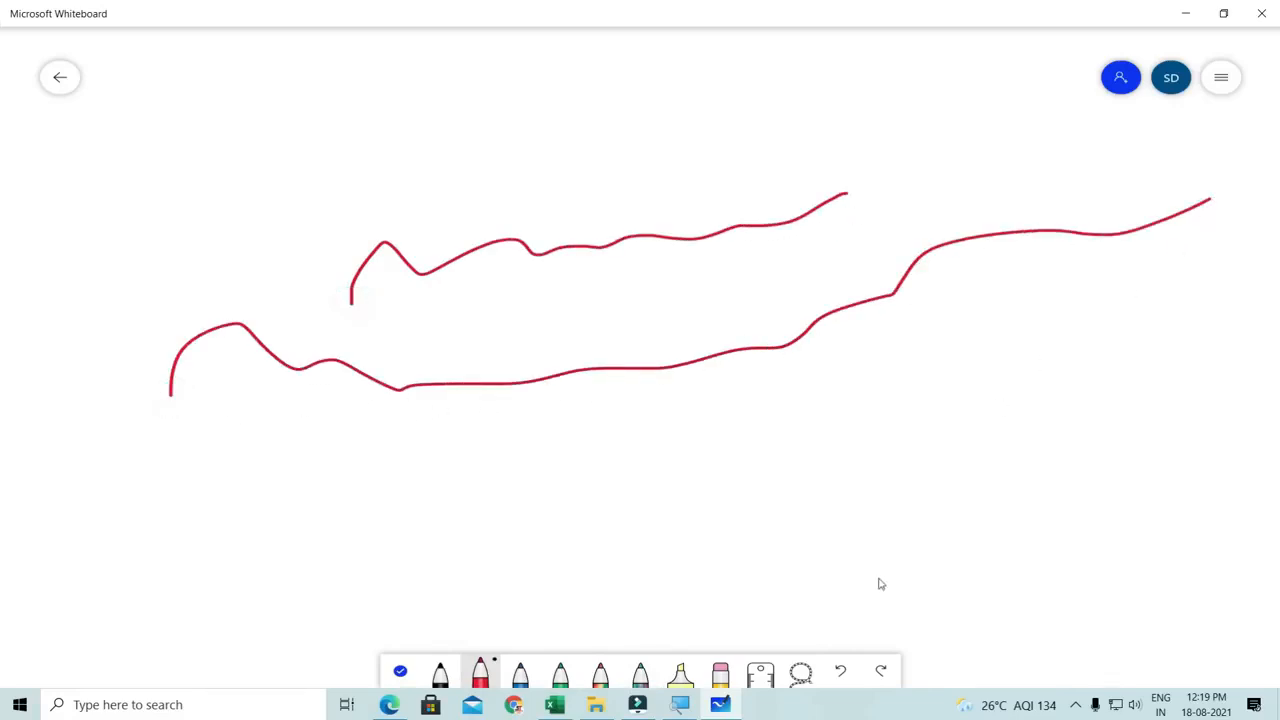
- Undo both red strokes and draw one long wavy black line across the whiteboard
click(841, 672)
click(841, 672)
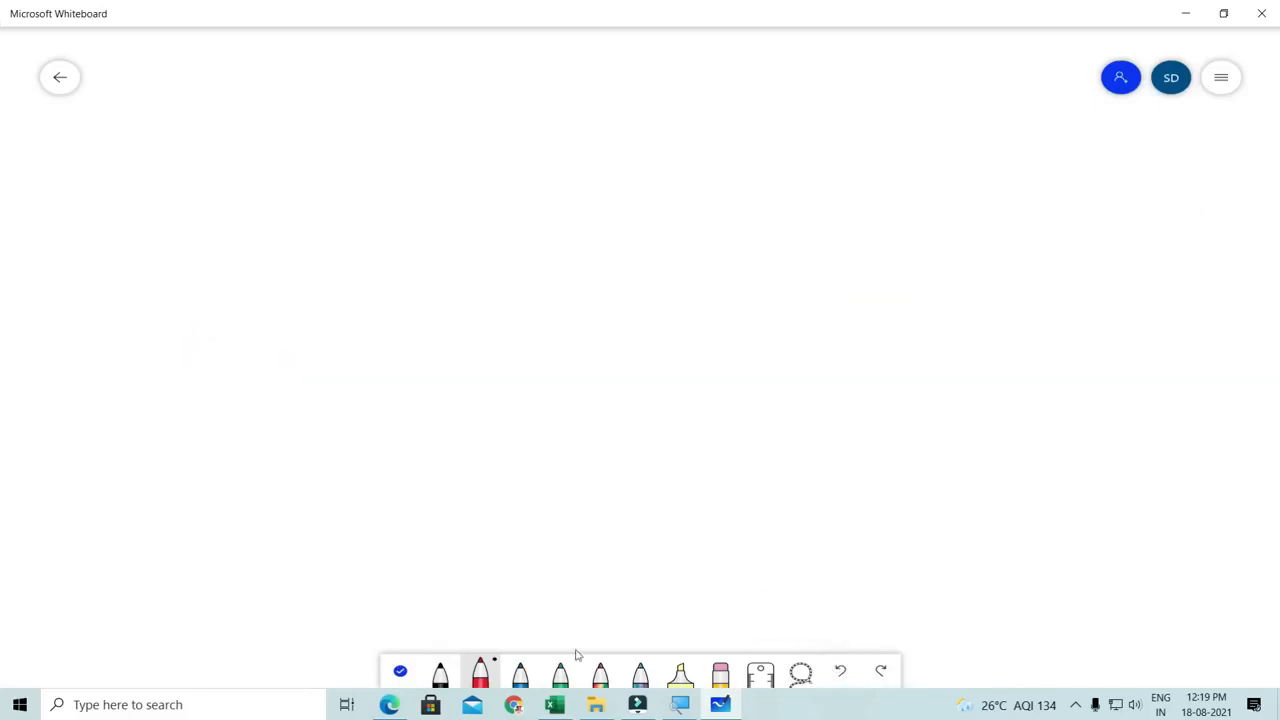
click(447, 680)
mouse_move(78, 425)
mouse_down()
mouse_move(474, 203)
mouse_move(636, 373)
mouse_move(834, 355)
mouse_move(1078, 220)
mouse_move(1220, 301)
mouse_move(1276, 398)
mouse_up()
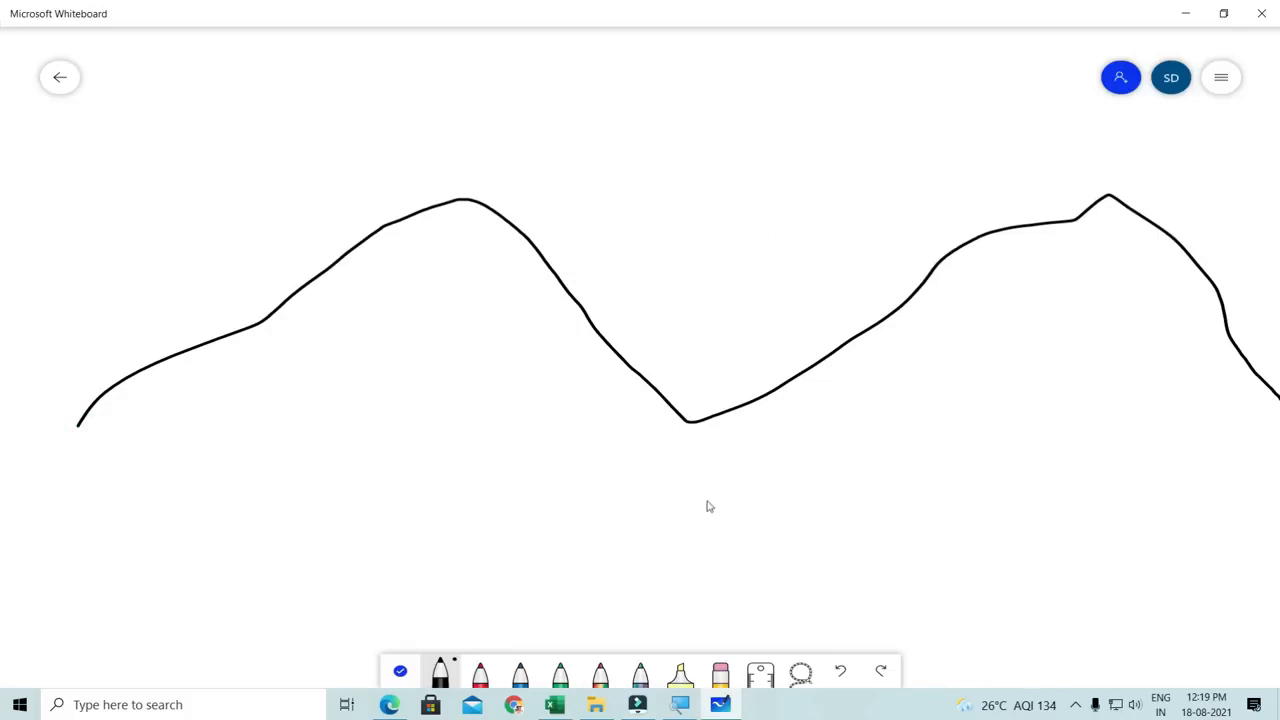
- Erase the black line from the whiteboard and close Microsoft Whiteboard
click(720, 672)
mouse_move(717, 427)
mouse_down()
mouse_move(673, 388)
mouse_move(800, 374)
mouse_up()
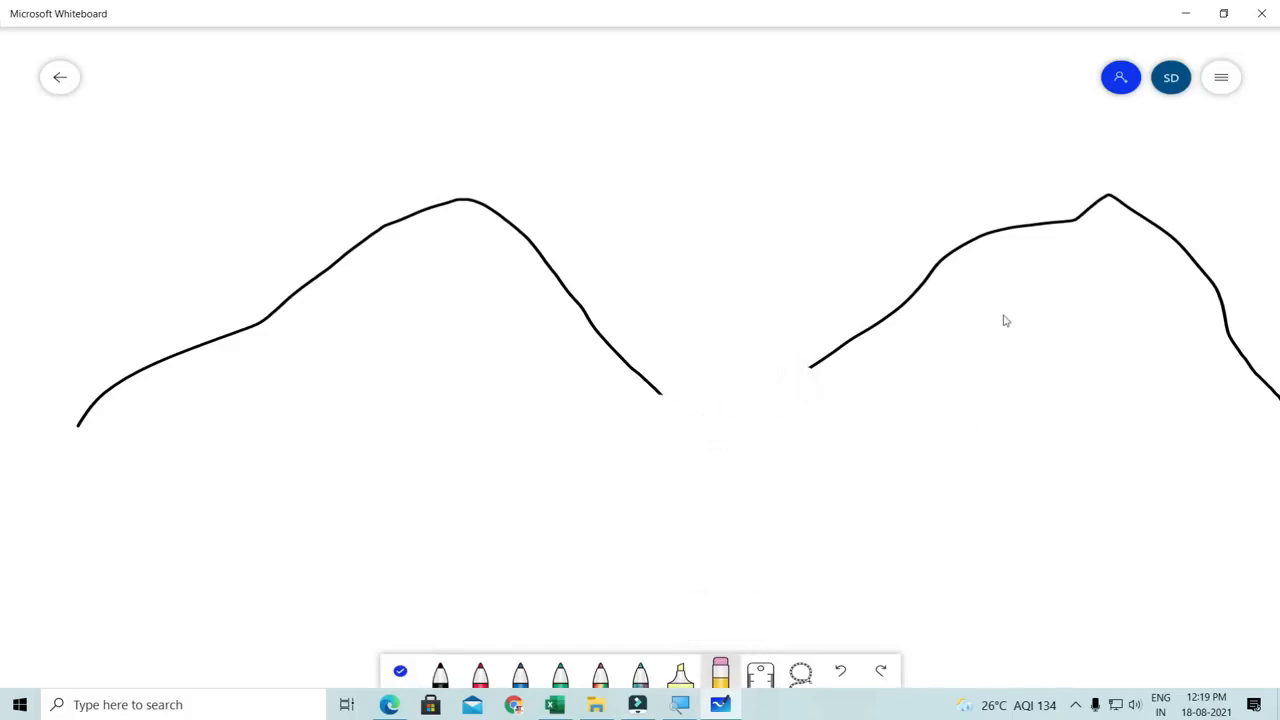
mouse_move(517, 215)
mouse_down()
mouse_move(915, 317)
mouse_move(180, 314)
mouse_move(371, 263)
mouse_move(1196, 281)
mouse_move(1262, 455)
mouse_move(5, 379)
mouse_move(129, 429)
mouse_move(63, 419)
mouse_up()
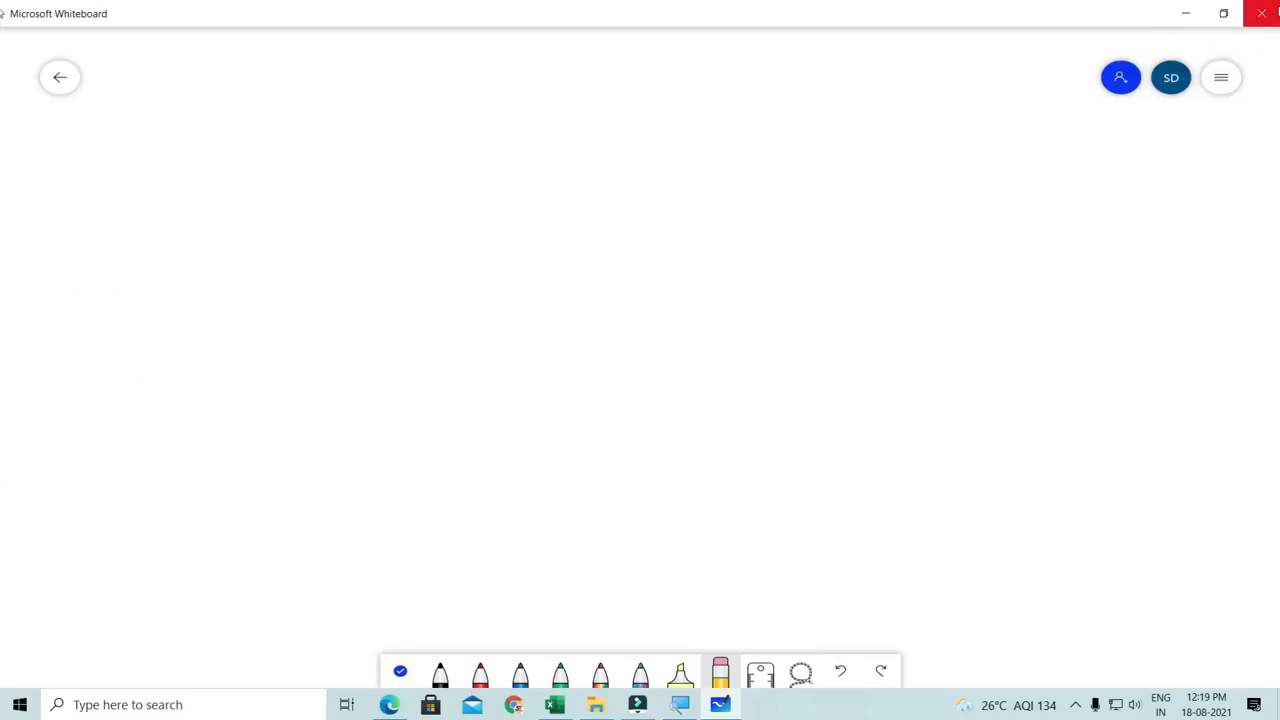
click(1277, 9)
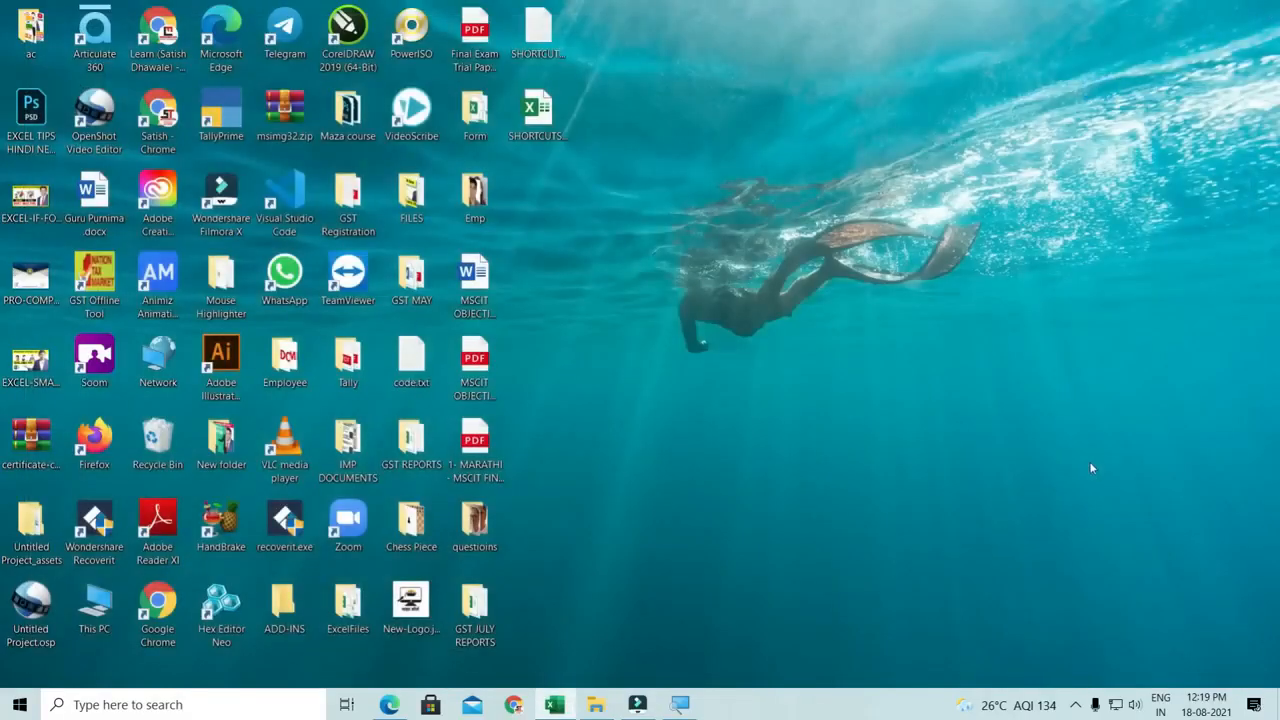
- Take a fullscreen snip from the Windows Ink Workspace and circle the SHORTCUTS Excel file in orange with the ballpoint pen
key(super+w)
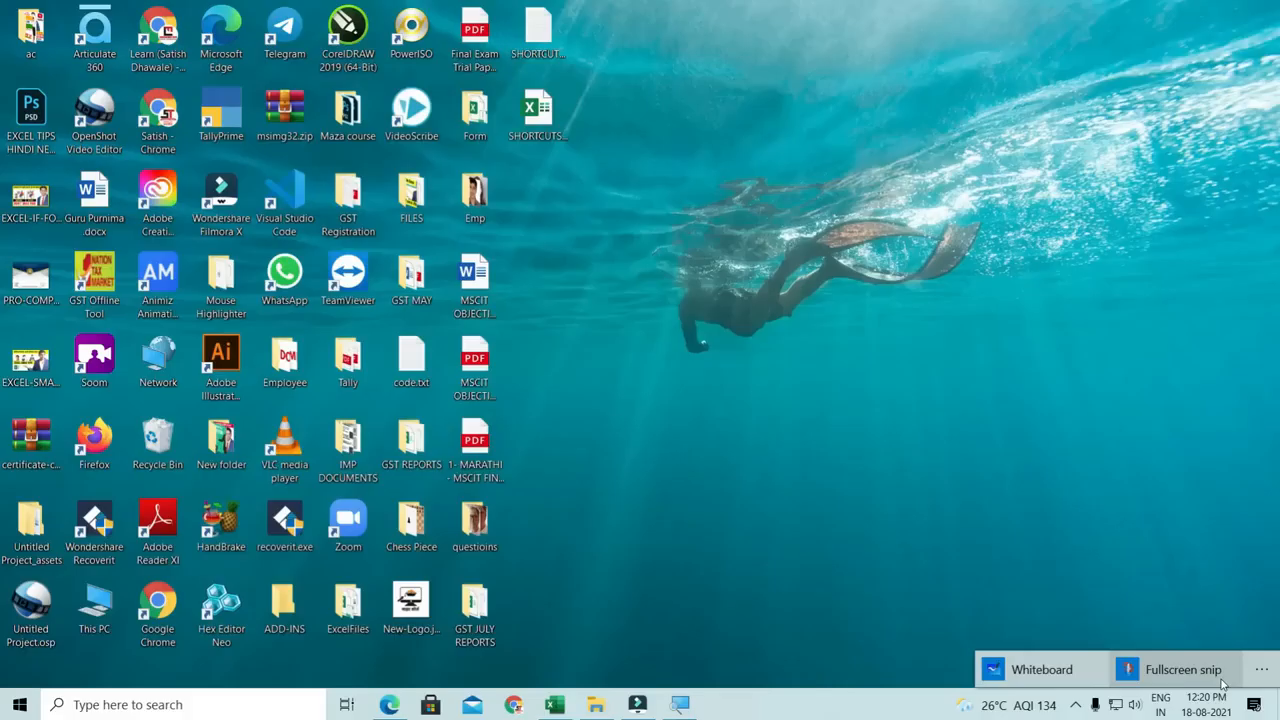
click(1207, 668)
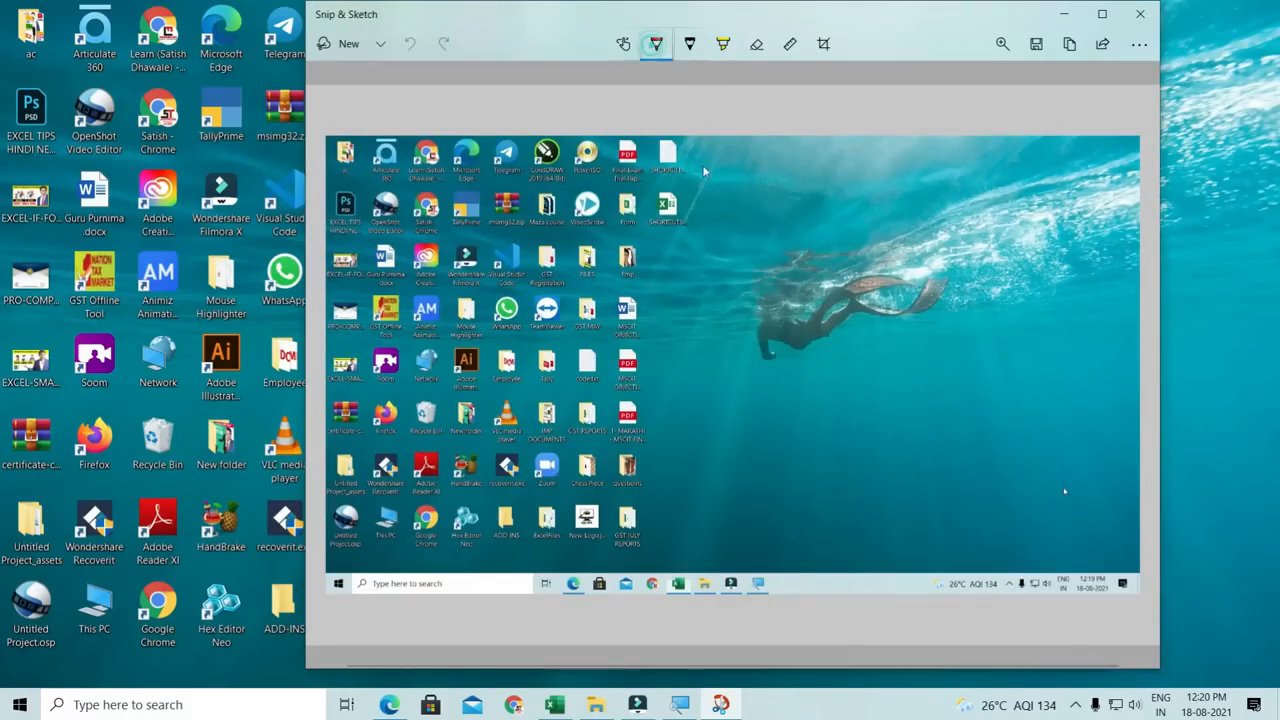
click(655, 44)
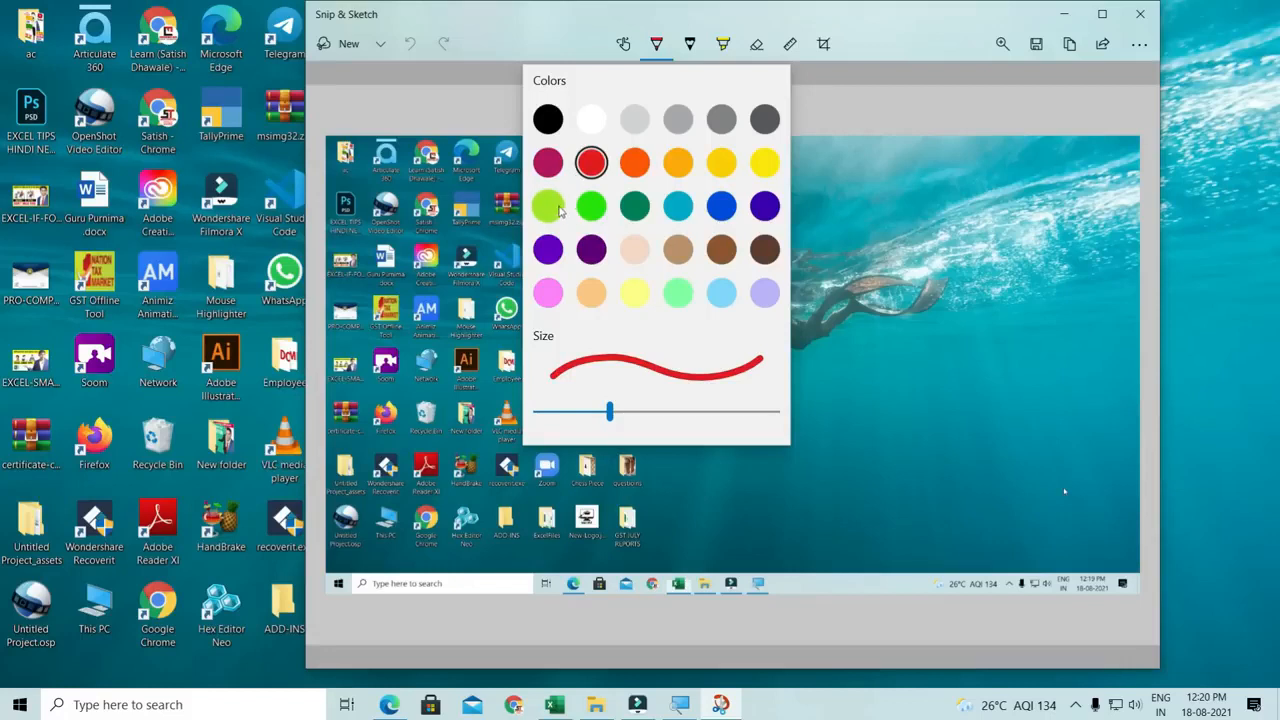
click(642, 170)
mouse_move(646, 196)
mouse_down()
mouse_move(695, 262)
mouse_move(700, 188)
mouse_up()
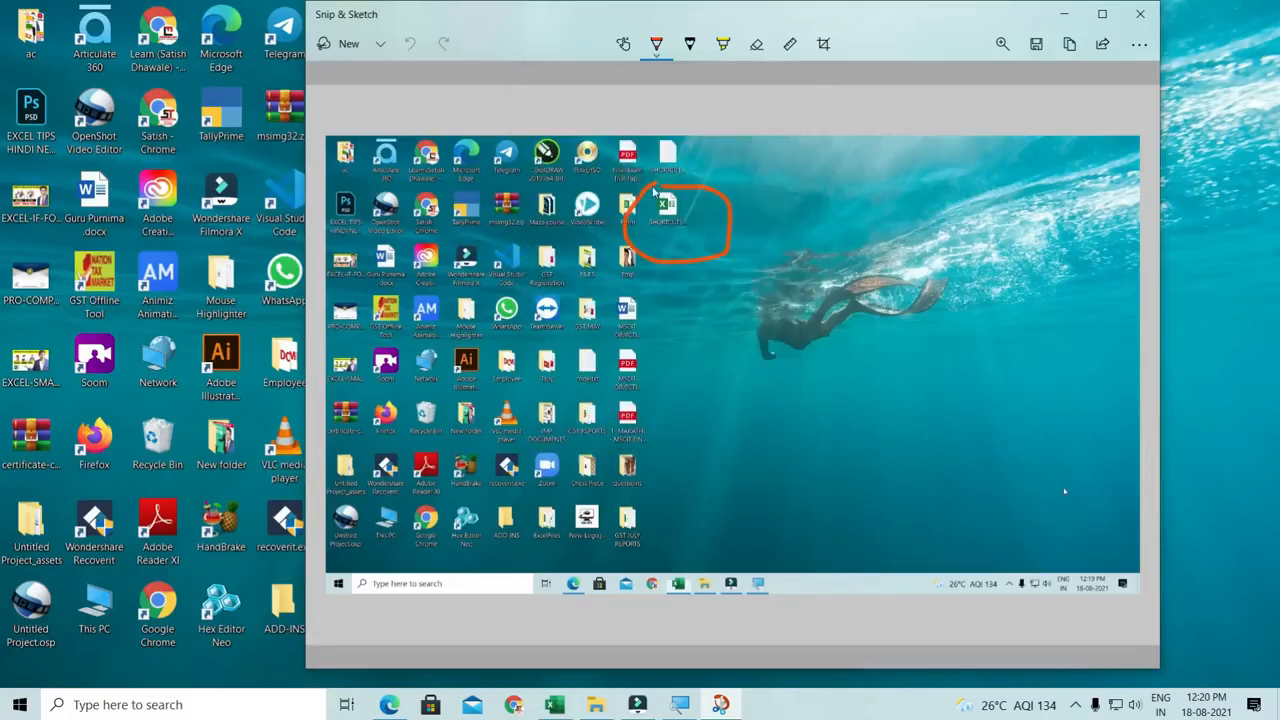
- Mark an MSCIT PDF icon in the snip with the highlighter and close Snip & Sketch
click(723, 44)
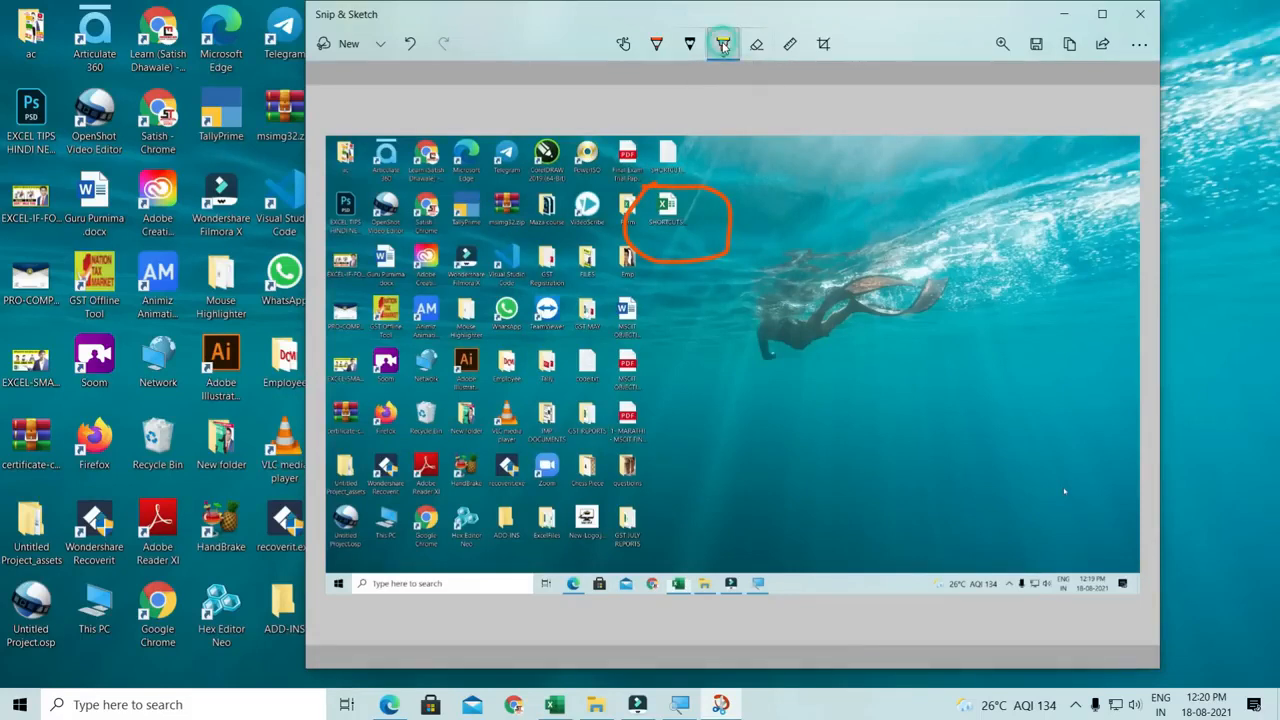
drag(623, 352, 644, 374)
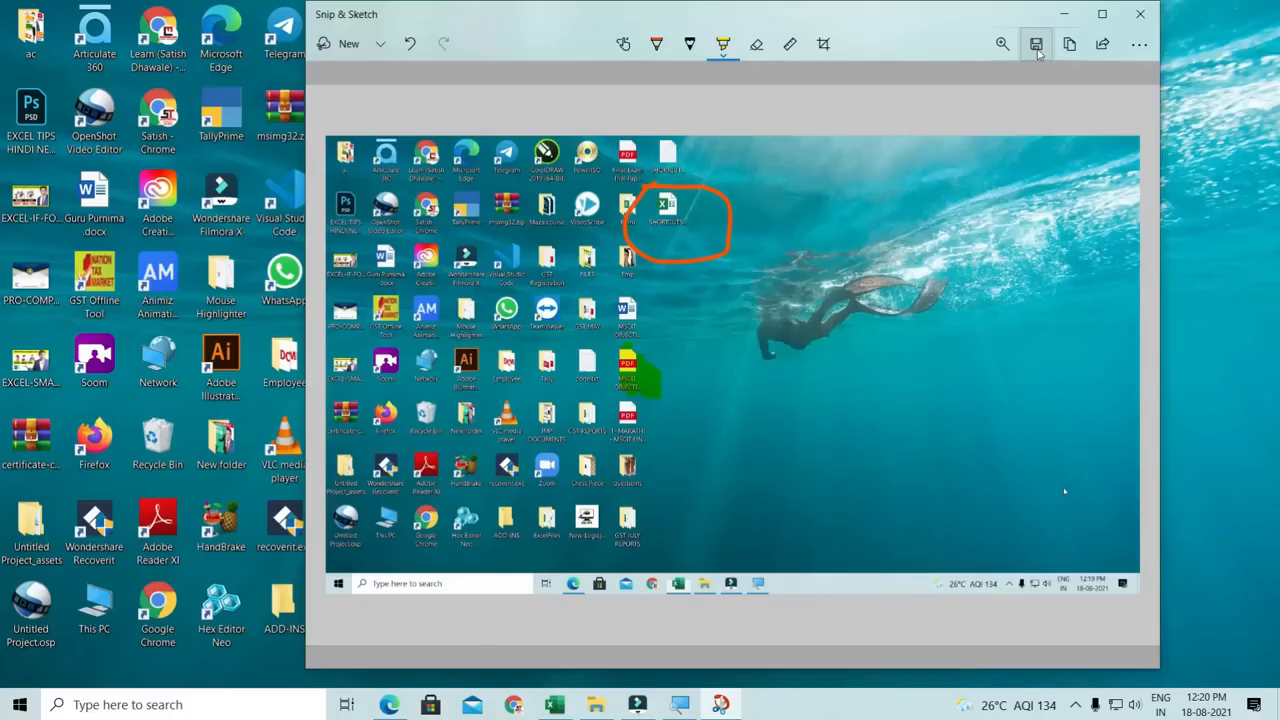
click(1140, 14)
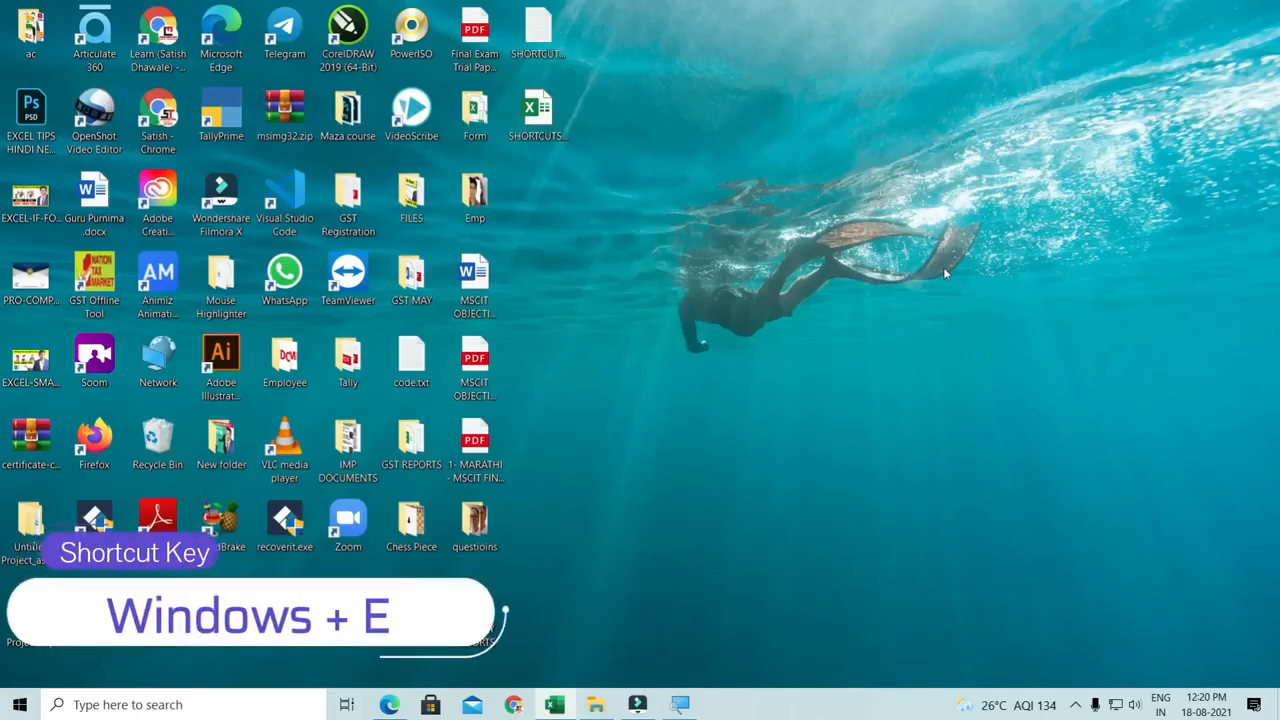
- Open File Explorer maximized, view the folders and drives under This PC, and close the window
key(super+e)
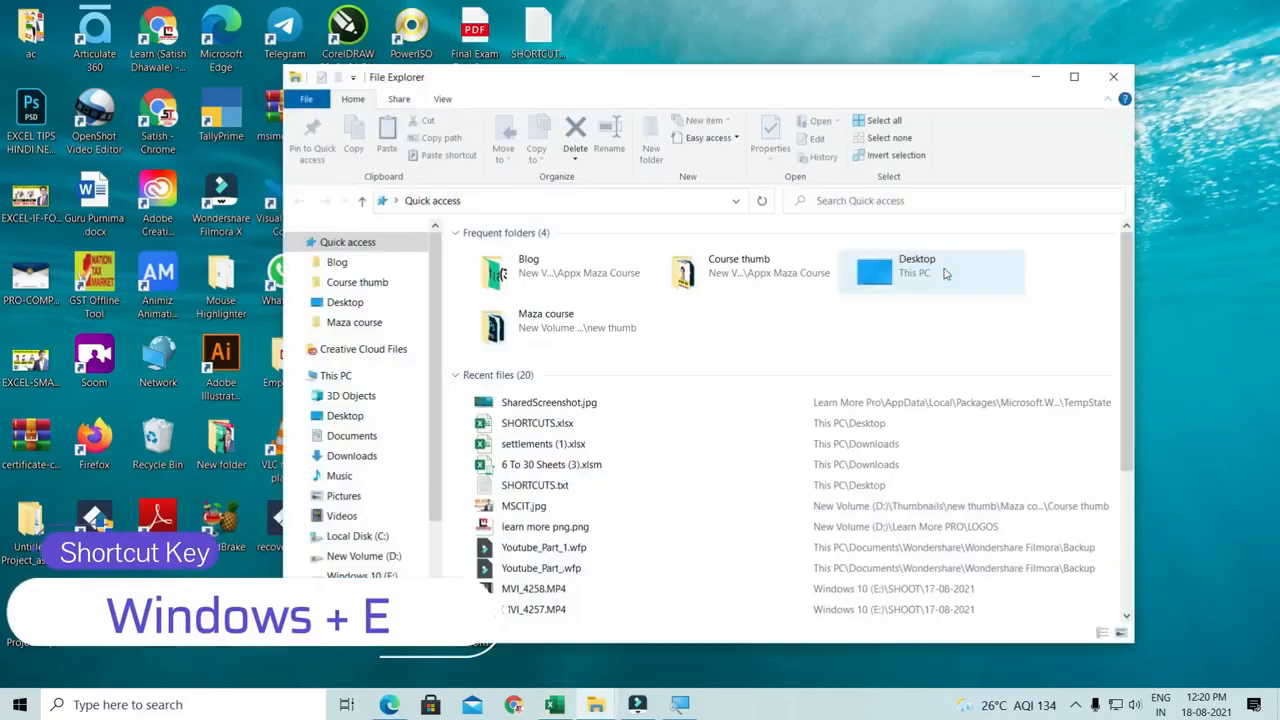
click(1074, 77)
scroll(330, 320, down, 1)
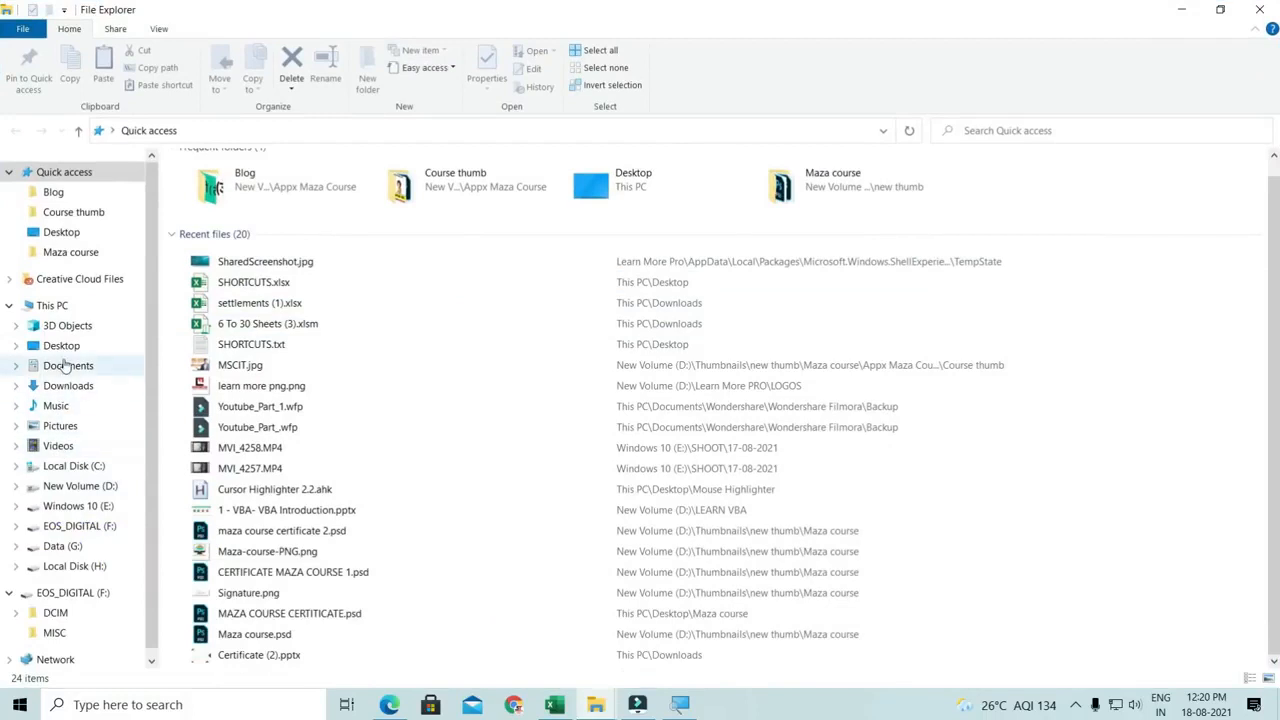
click(51, 305)
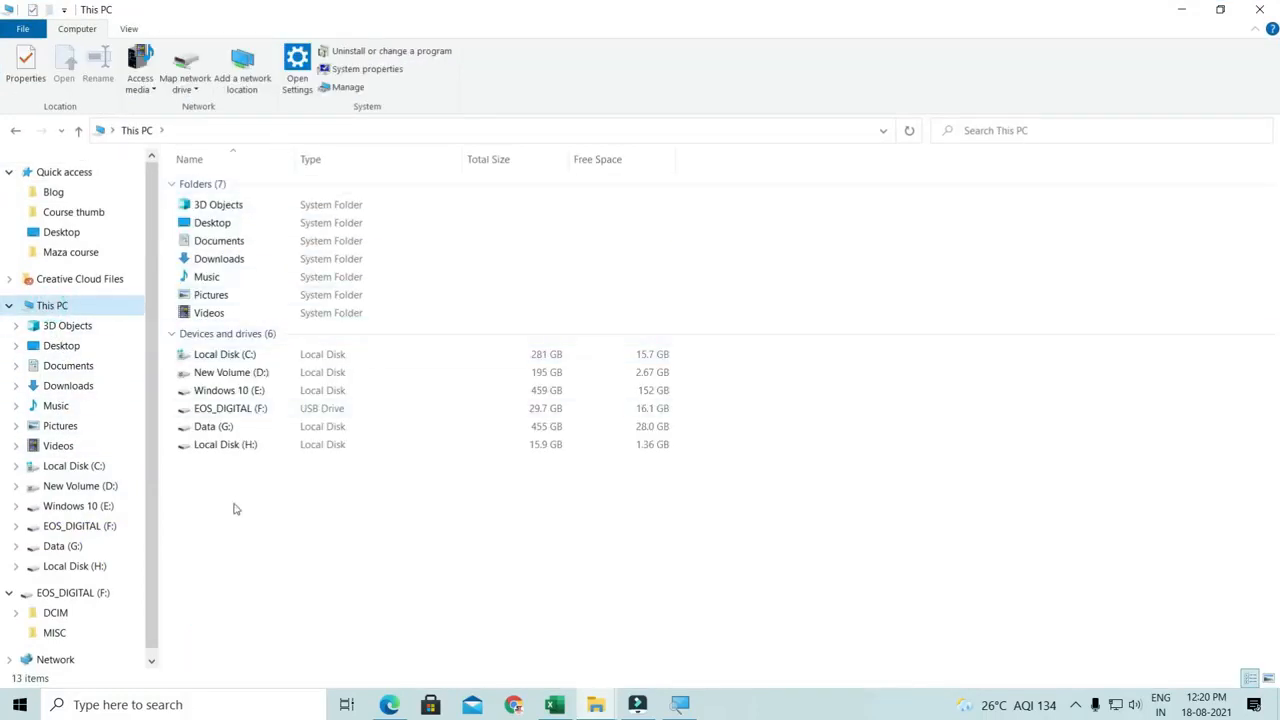
click(1264, 9)
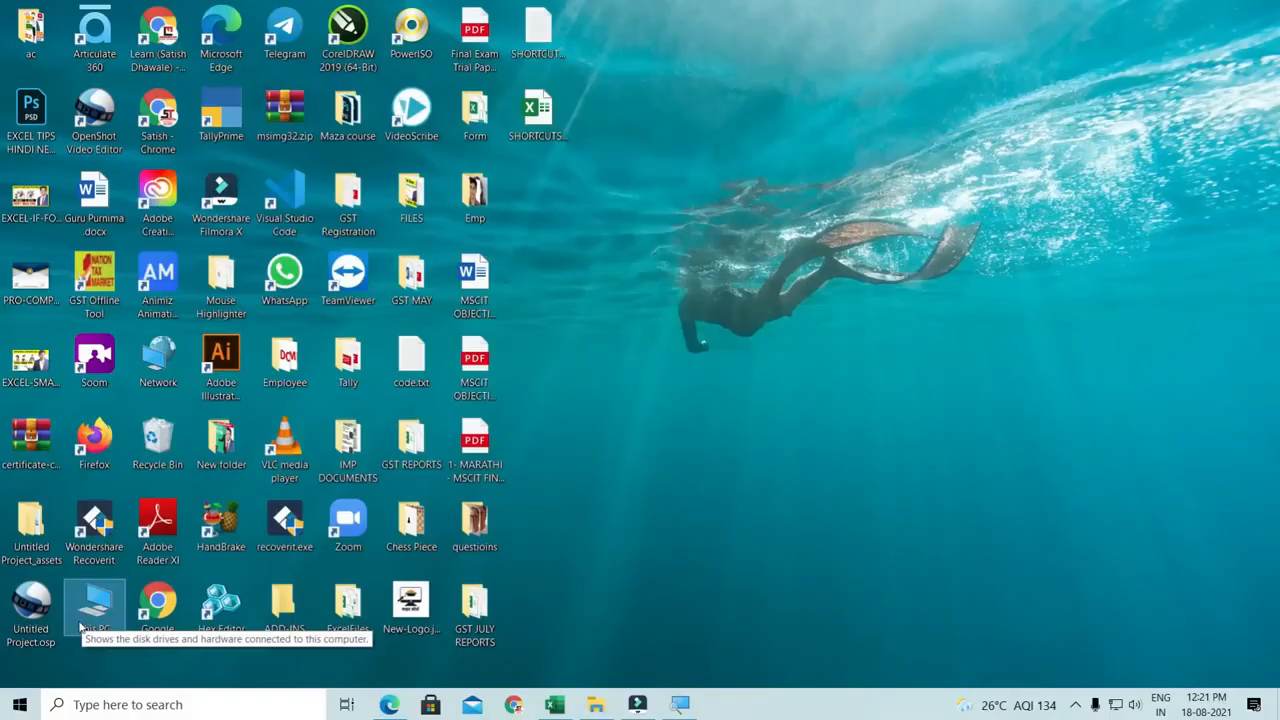
- Open This PC from its desktop icon and close the File Explorer window
double_click(80, 627)
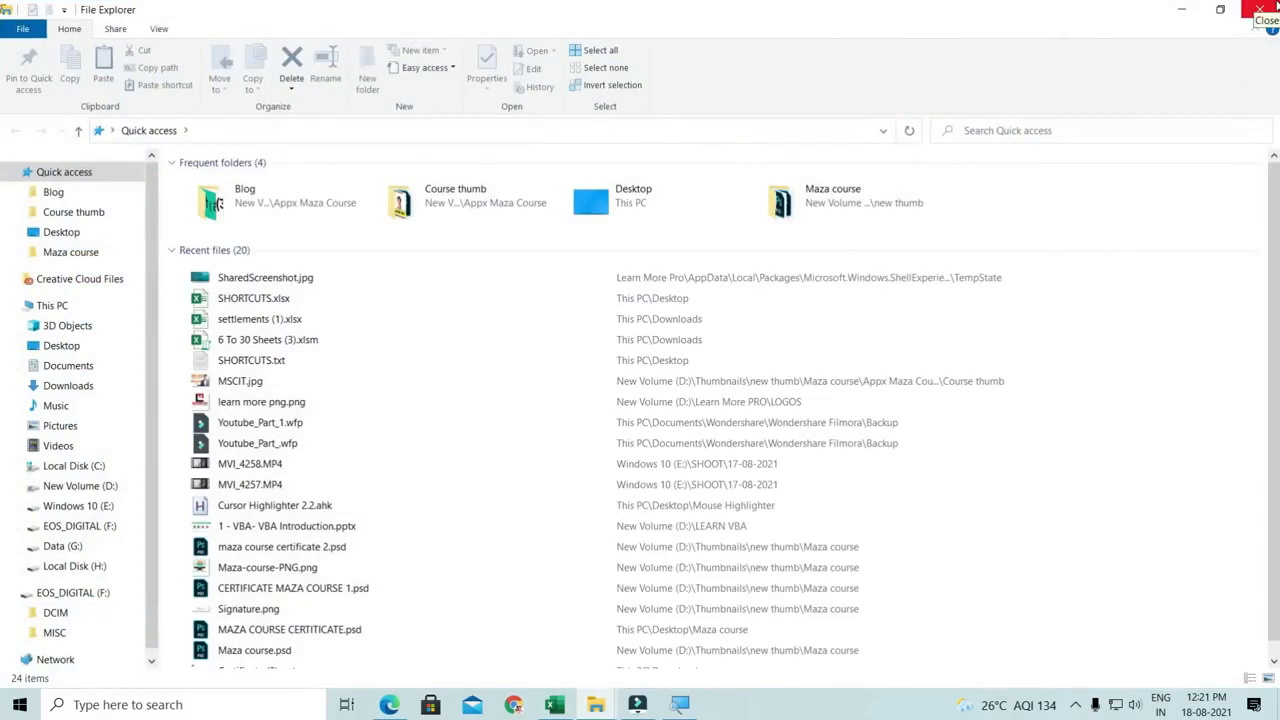
click(1260, 8)
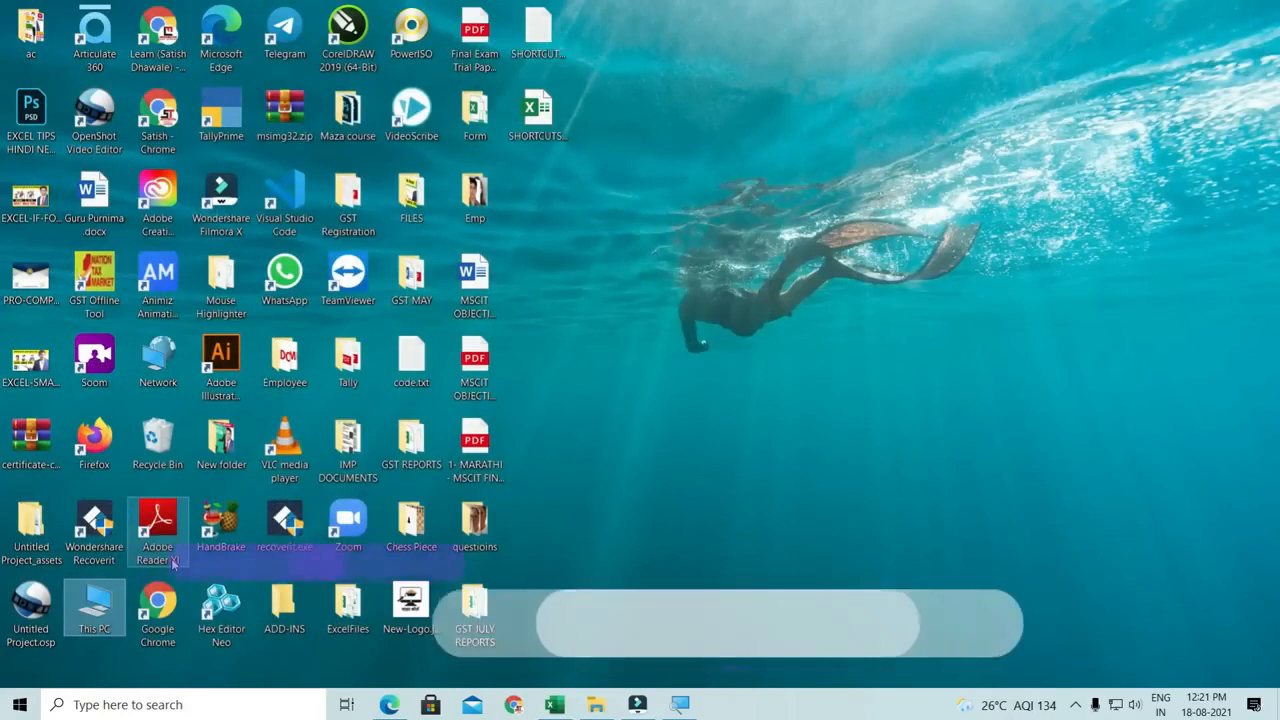
- Launch notepad through the Run dialog, reposition its window on the desktop, and close it
key(super+r)
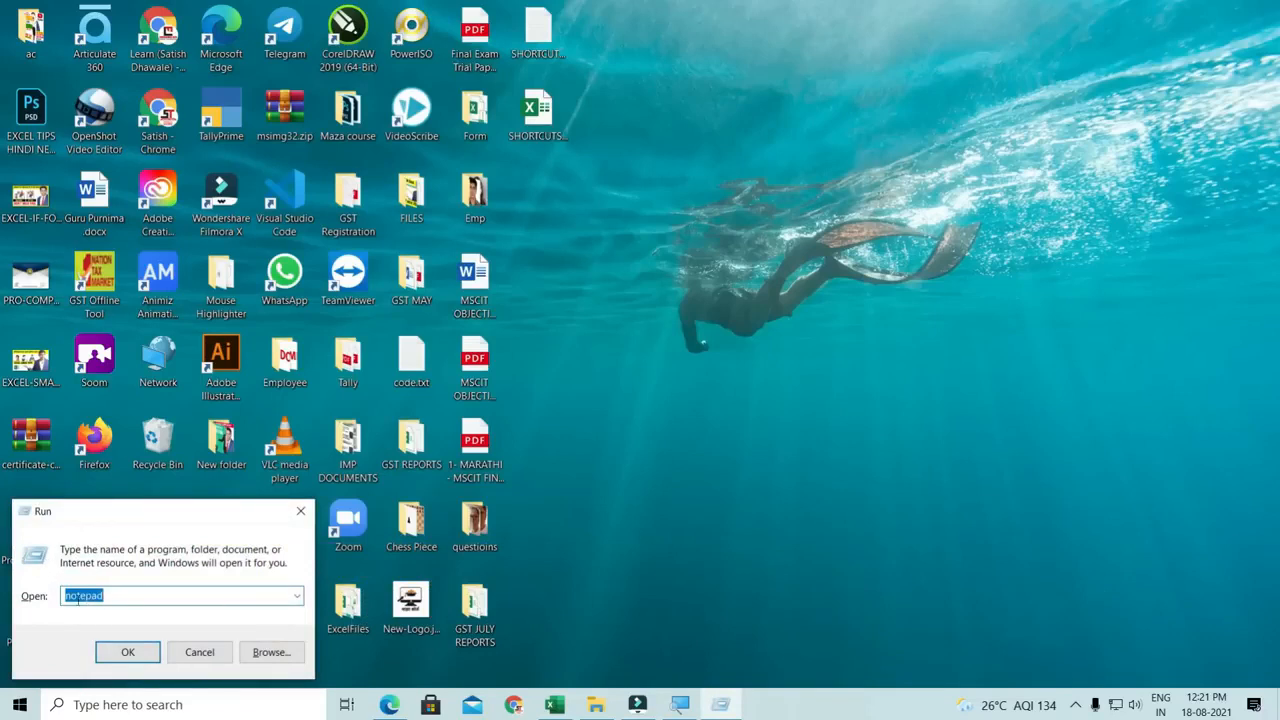
click(143, 657)
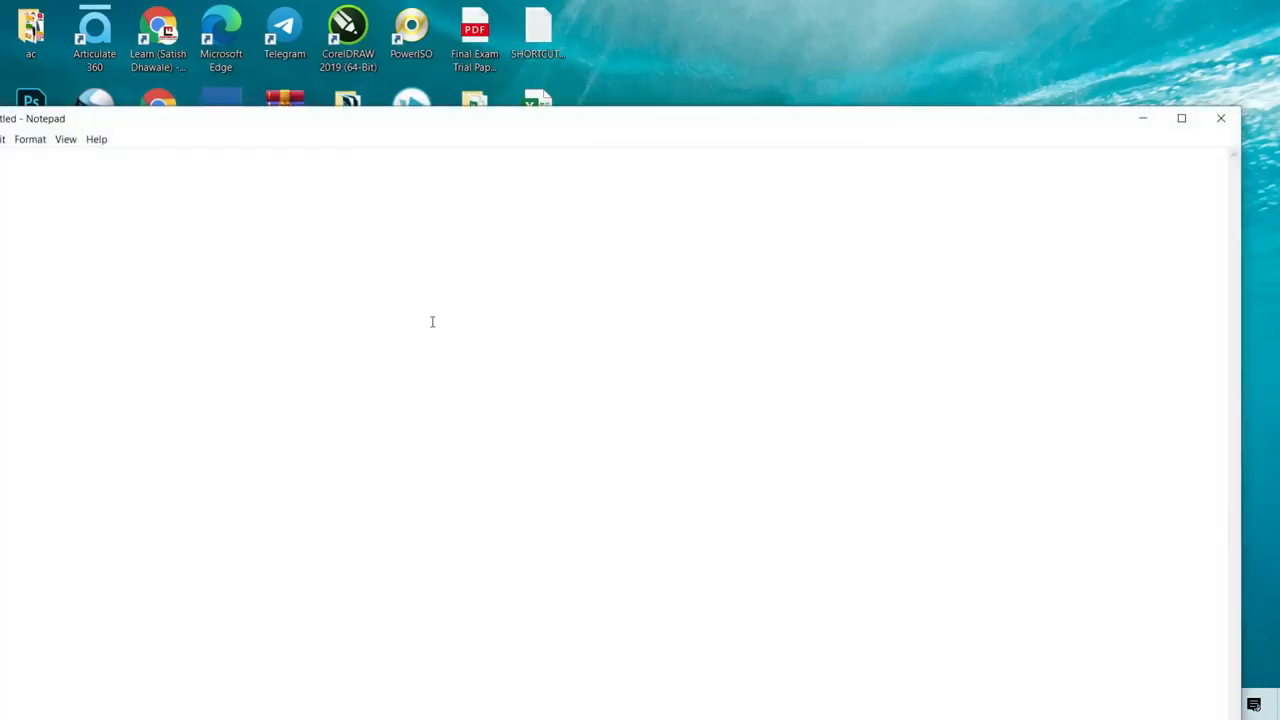
drag(392, 120, 475, 80)
drag(1208, 81, 1122, 79)
click(1207, 81)
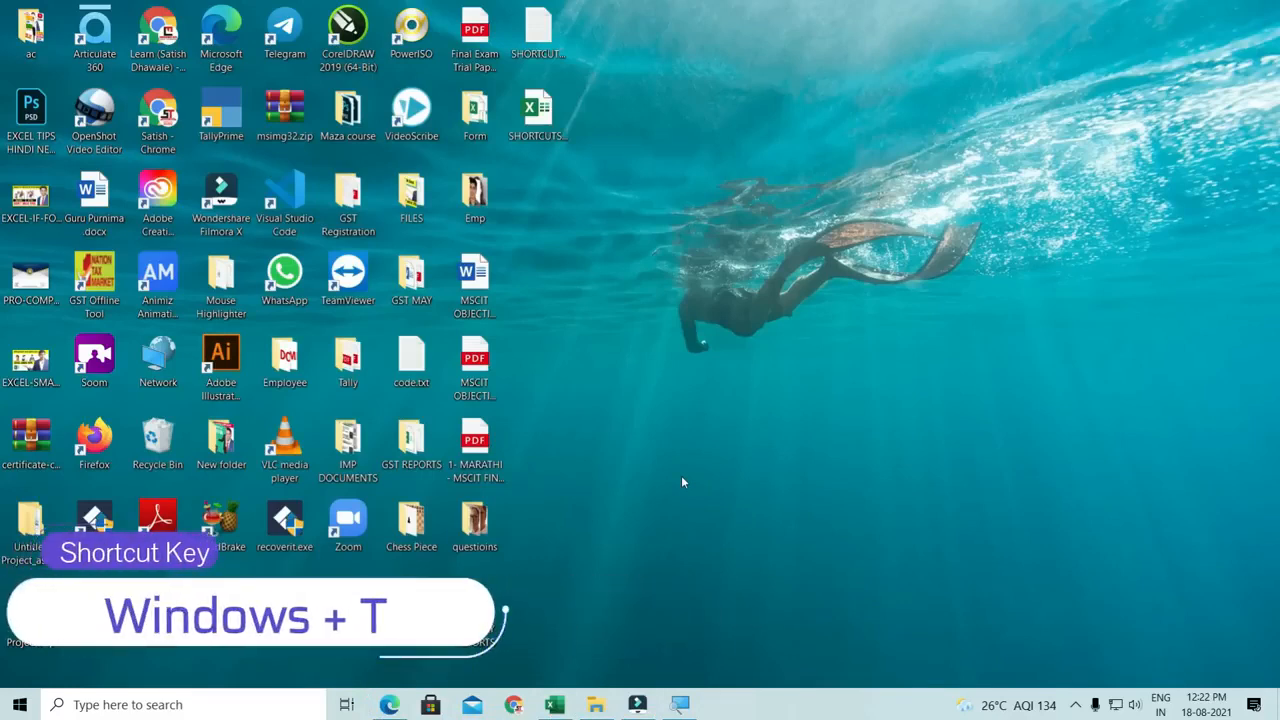
- Cycle the focus through the taskbar apps, starting from Microsoft Edge and Microsoft Store
key(super+t)
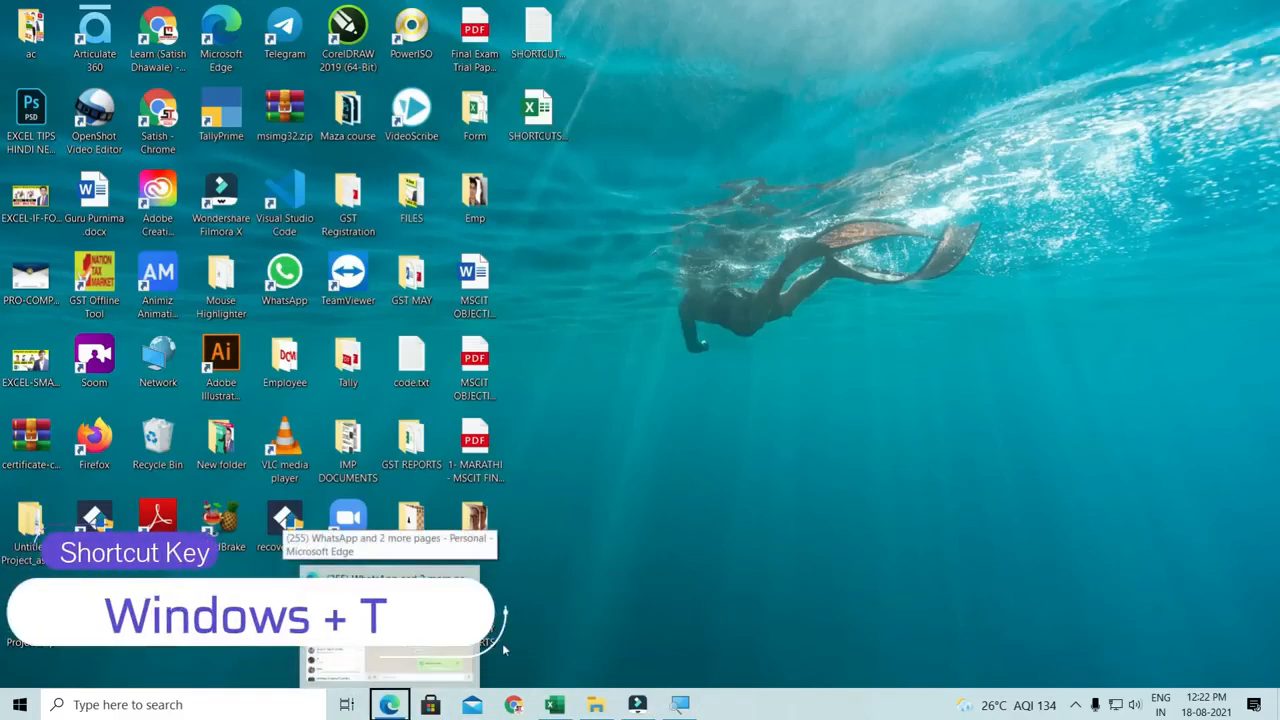
key(super+t)
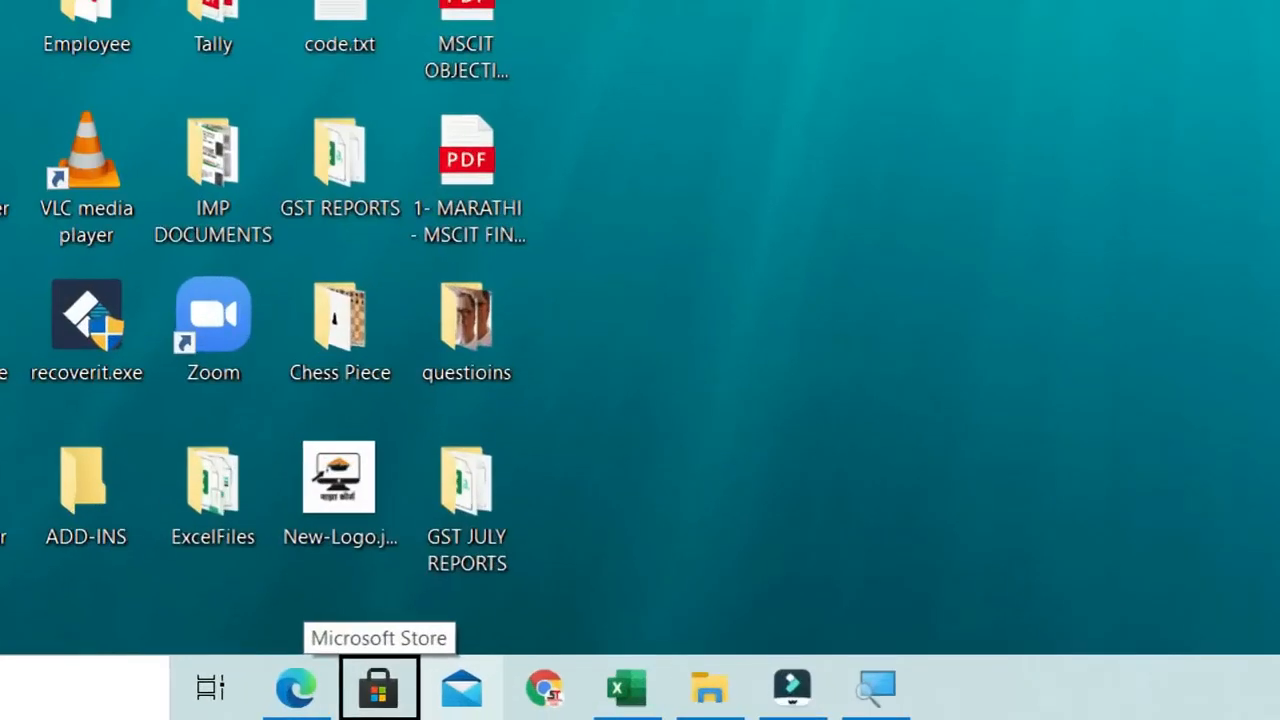
key(super+t)
key(super+t)
key(super+t)
key(super+t)
key(super+t)
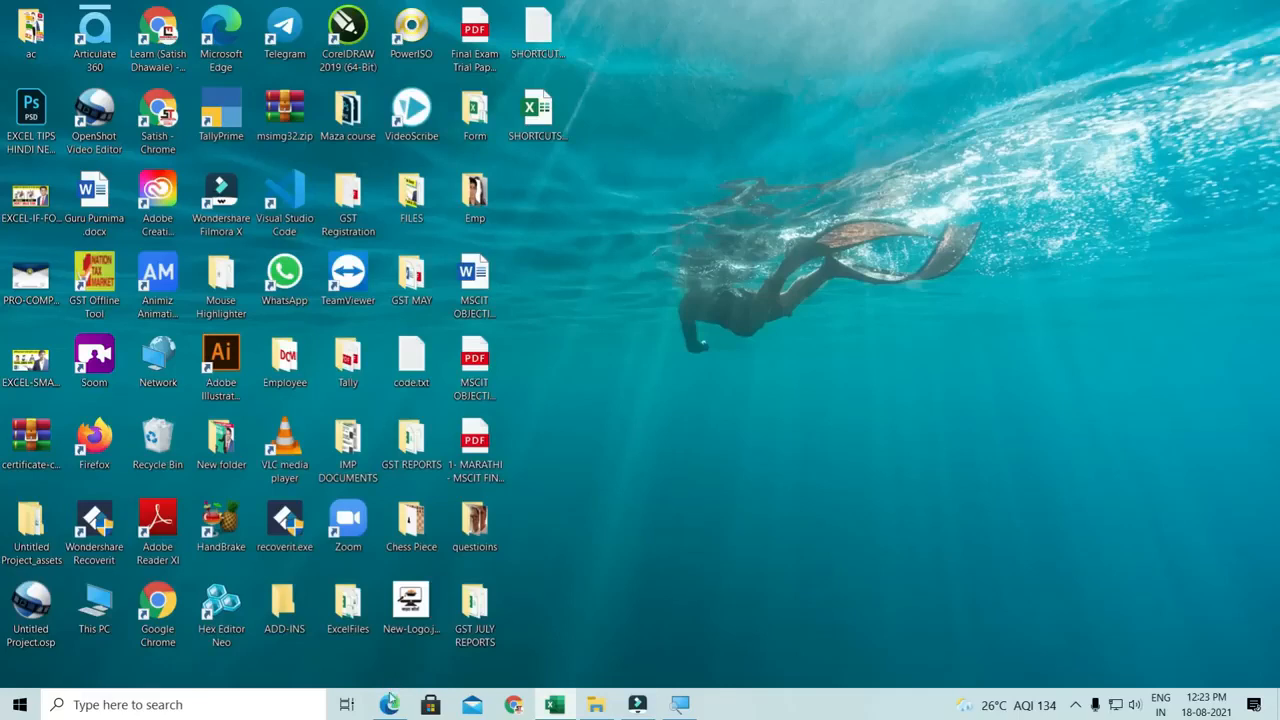
- Move the keyboard focus to Microsoft Edge on the taskbar and open its window
key(super+t)
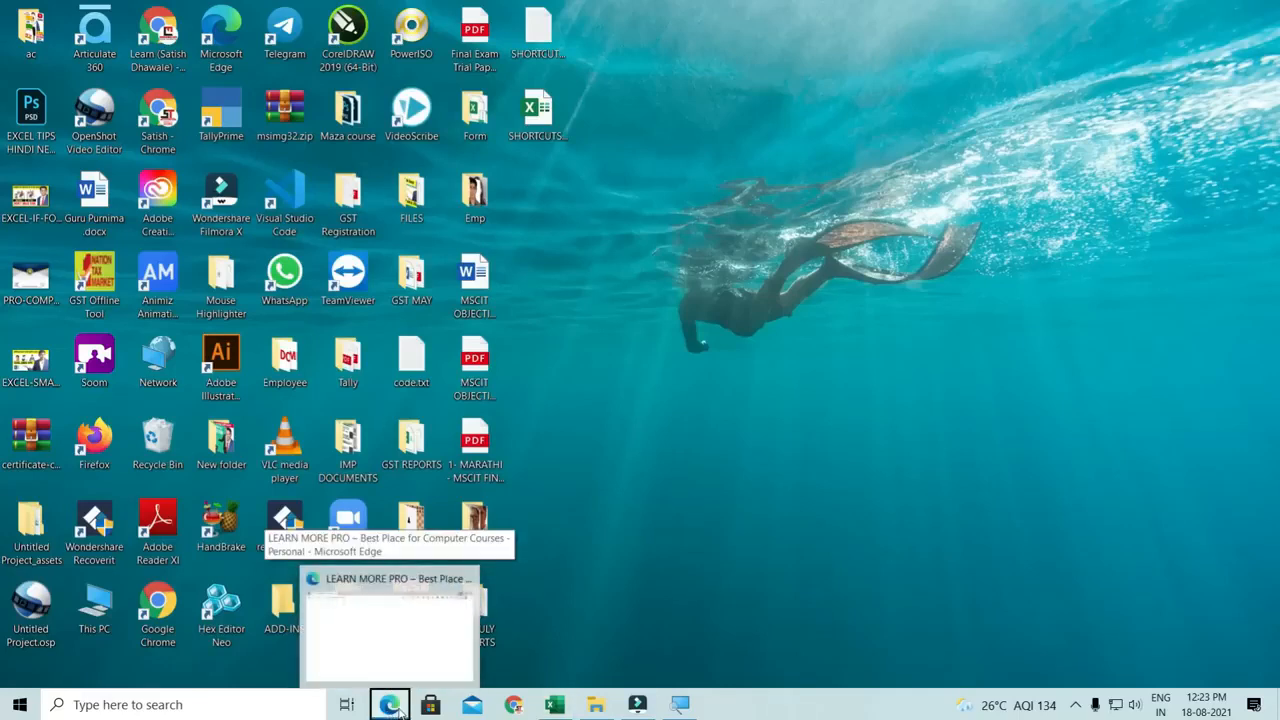
key(Return)
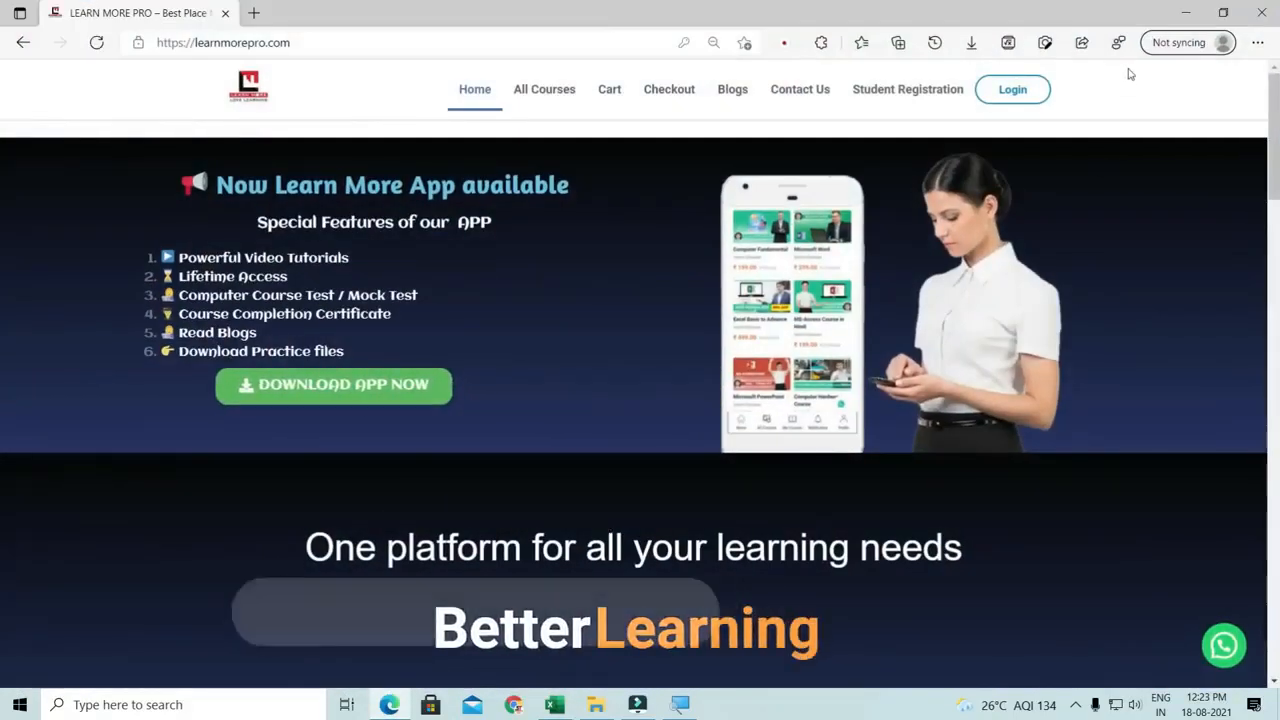
- Bring up Microsoft Edge by its first position on the taskbar and browse the All Courses page of learnmorepro.com
key(super+1)
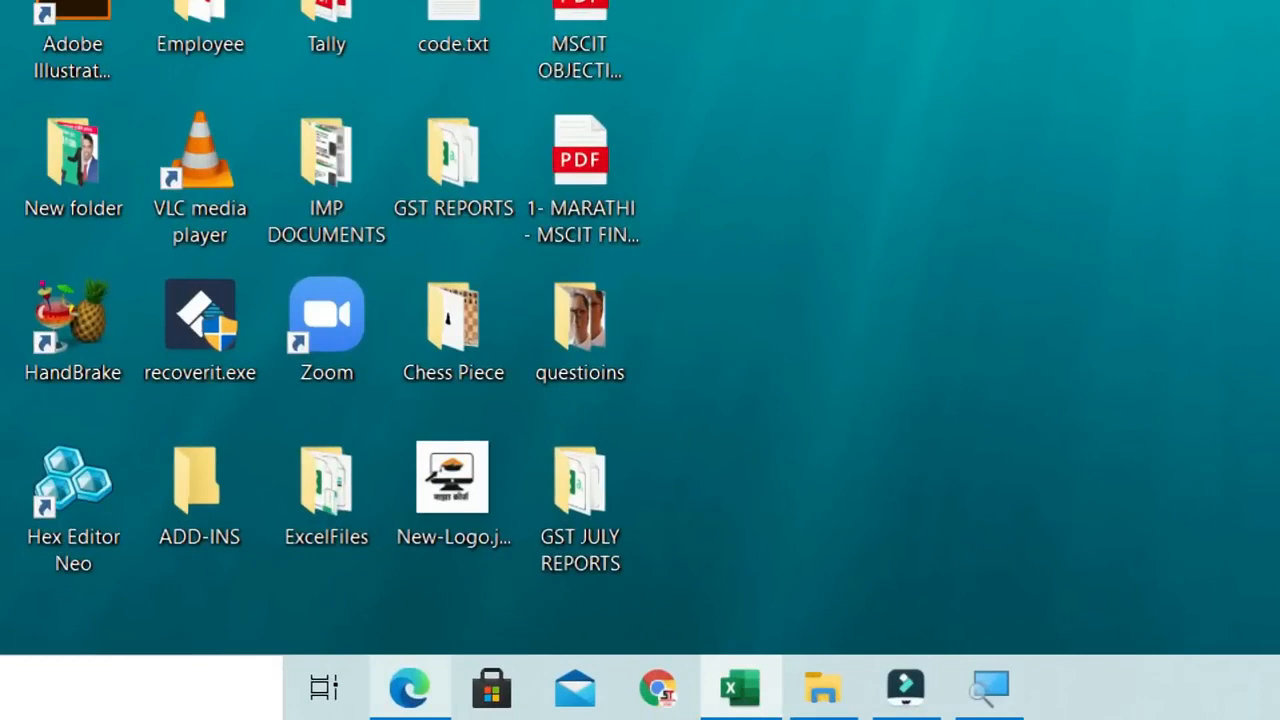
mouse_move(389, 716)
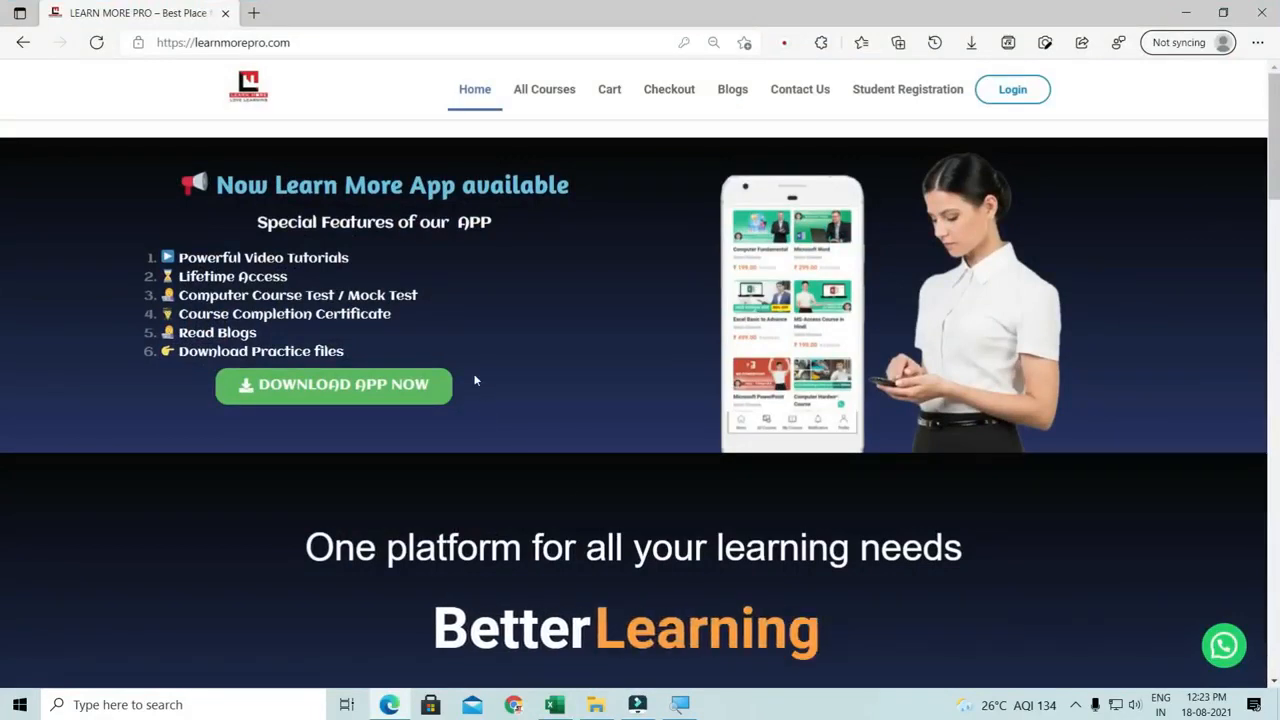
click(541, 104)
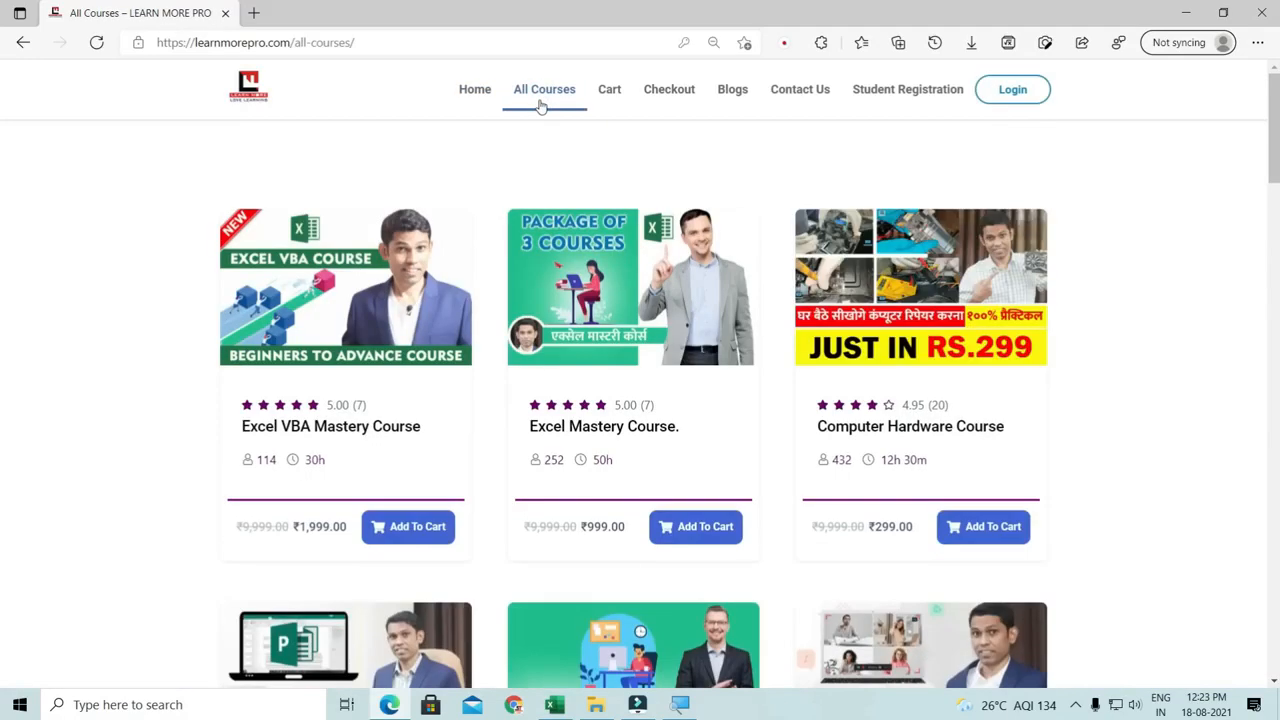
scroll(525, 149, down, 2)
scroll(508, 190, down, 14)
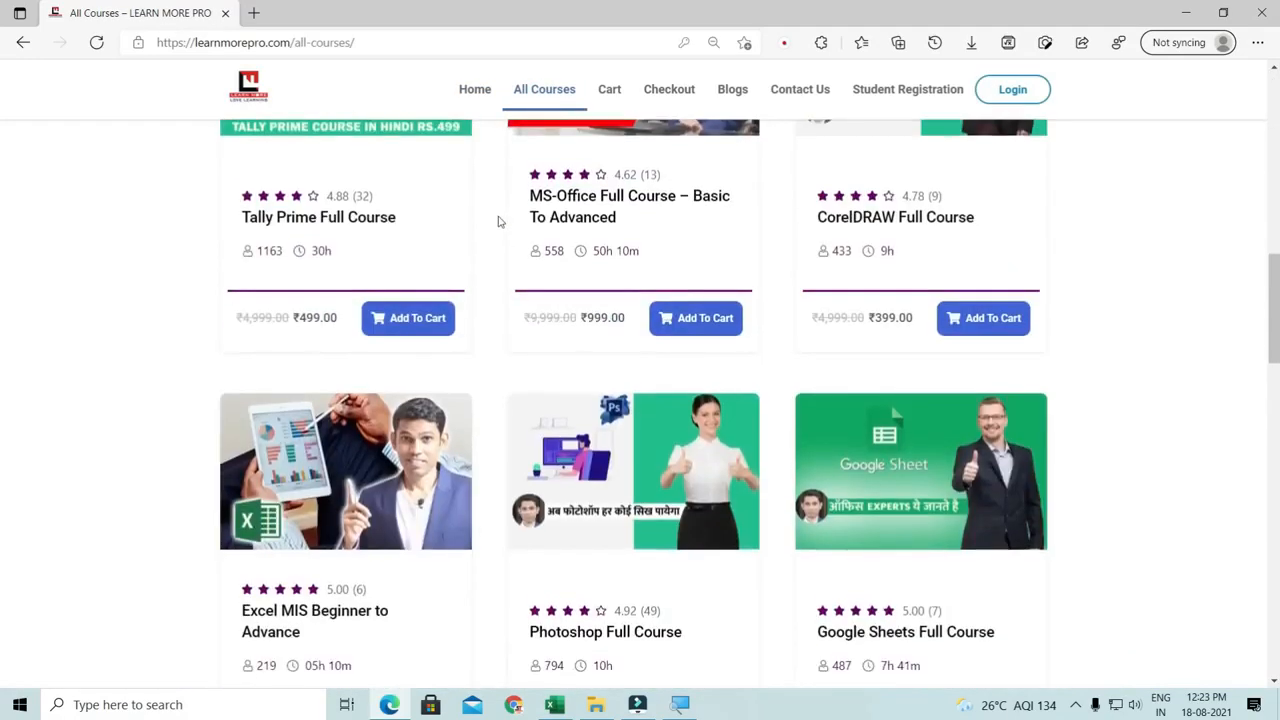
scroll(497, 226, down, 4)
scroll(497, 226, up, 18)
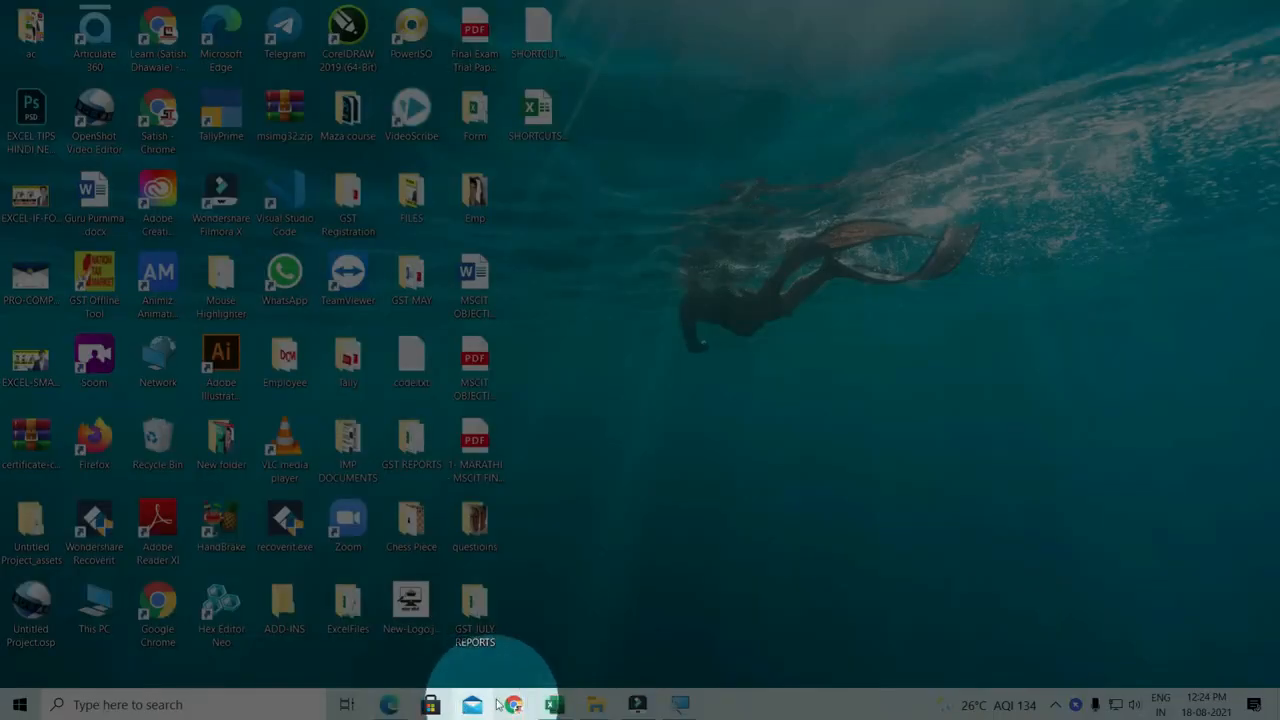
- Open Google Chrome, the fourth pinned app on the taskbar, and close its window
mouse_move(396, 709)
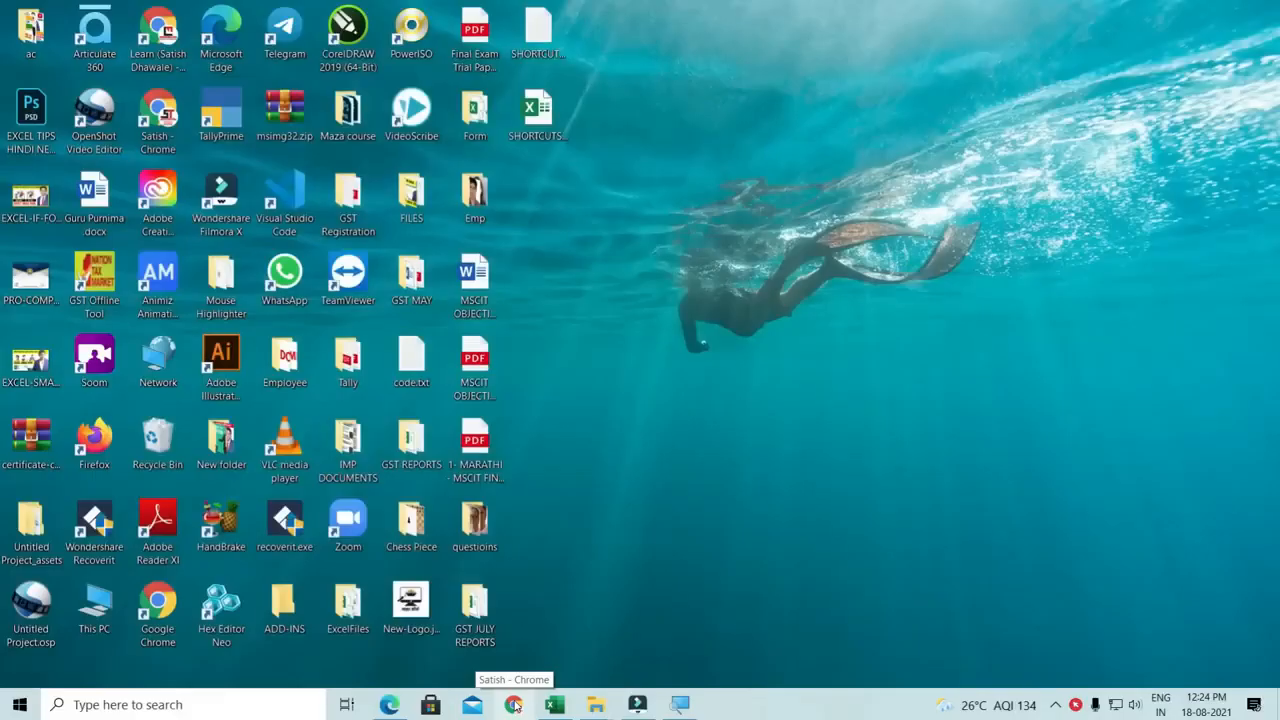
click(514, 705)
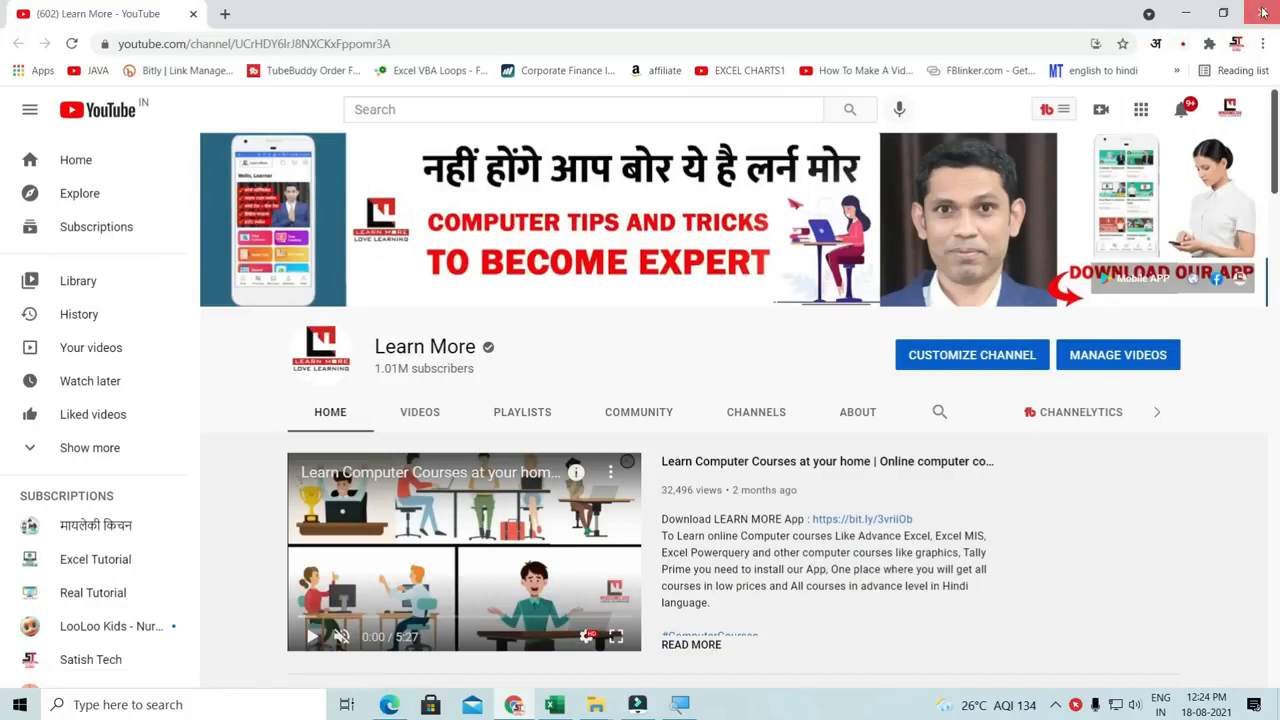
click(1262, 12)
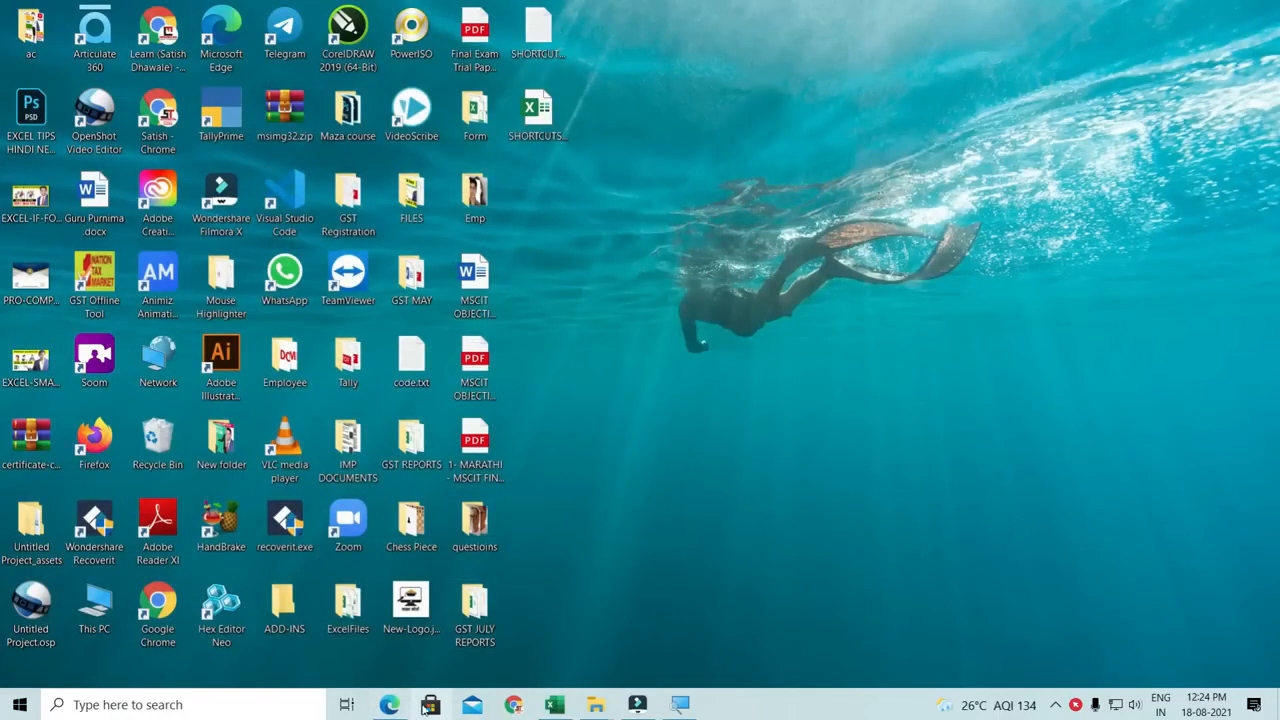
mouse_move(389, 705)
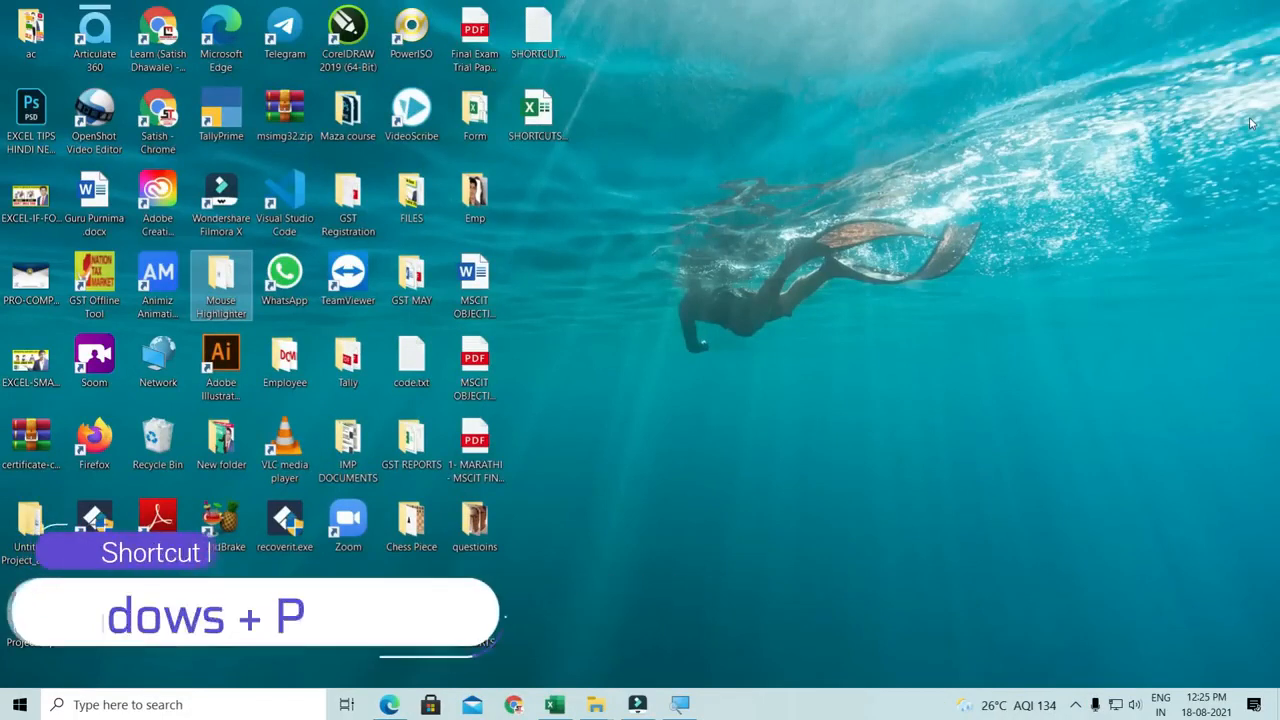
- Show the Project options for a second screen and dismiss them without changing the display mode
key(super+p)
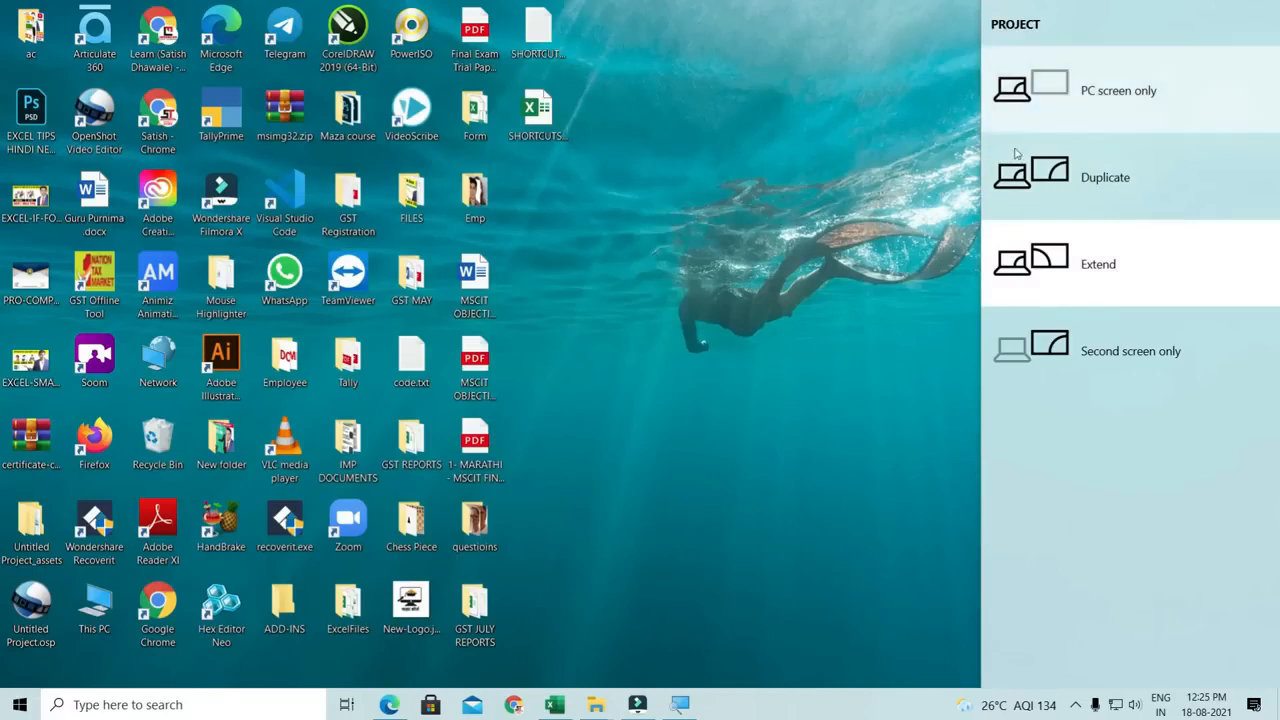
click(855, 205)
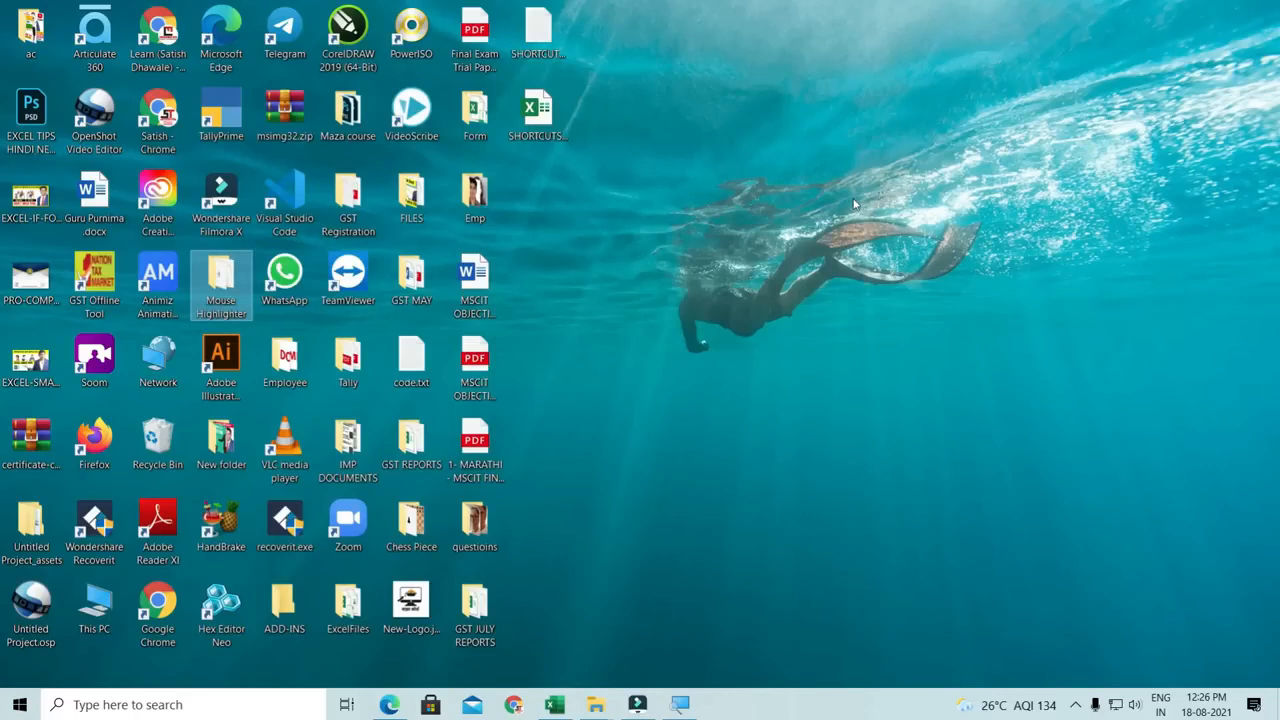
- Open the Xbox Game Bar, close its Audio widget, view the Capture widget, and dismiss the overlay
key(super+g)
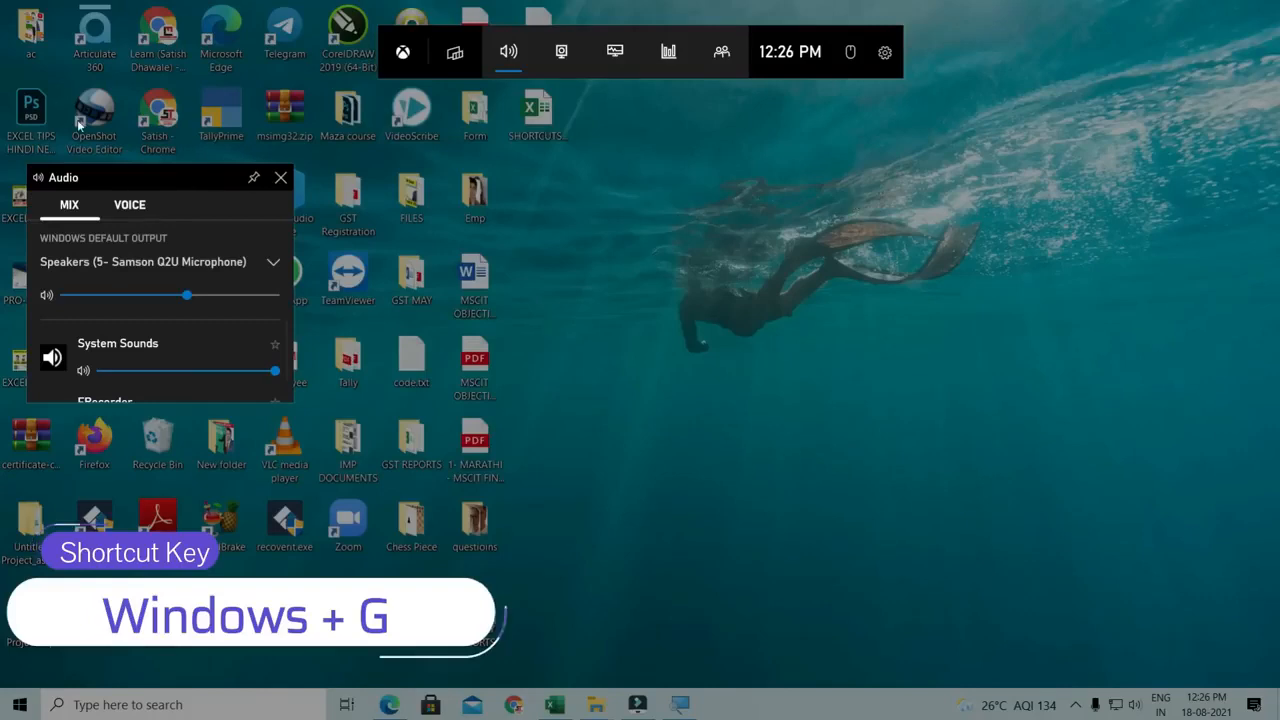
click(281, 178)
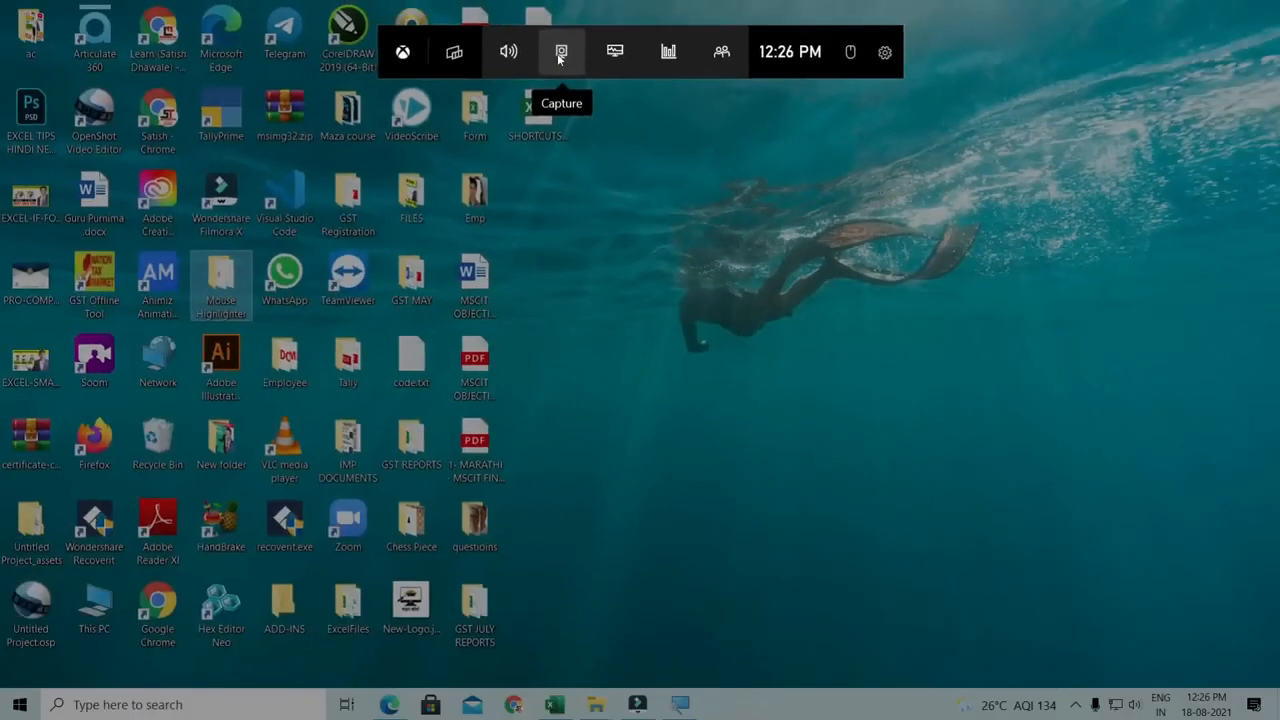
click(560, 55)
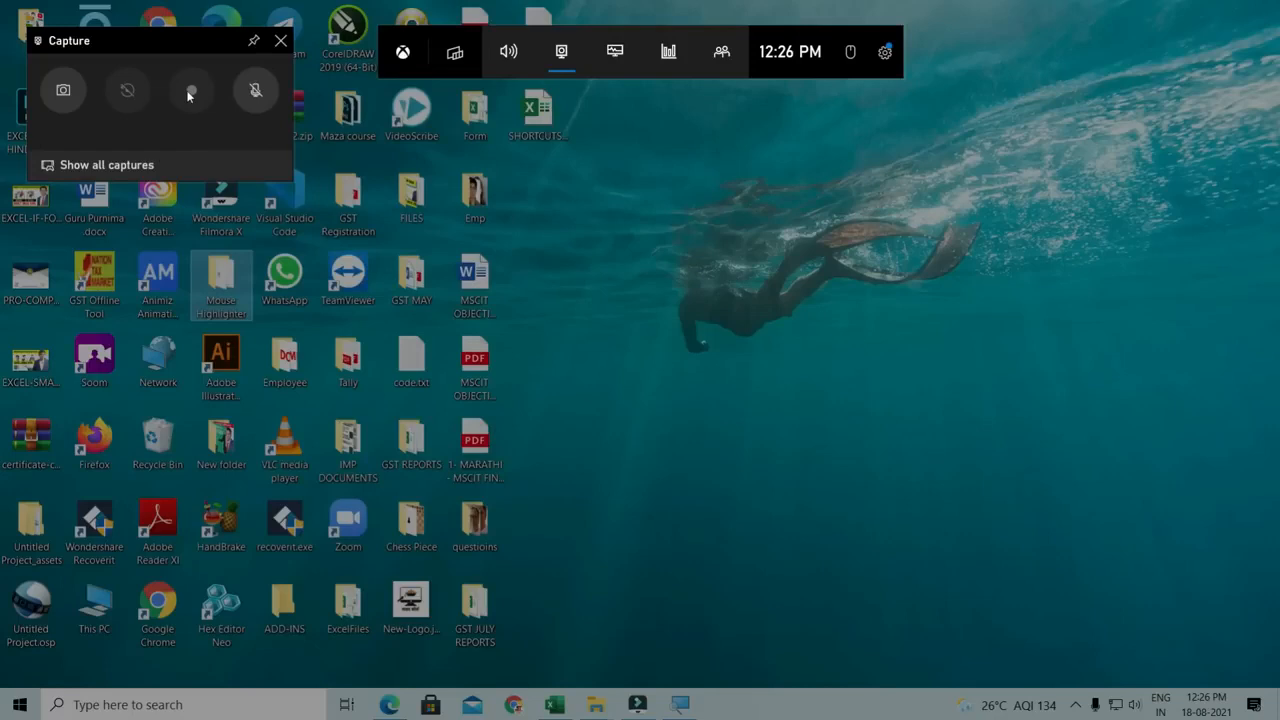
click(281, 41)
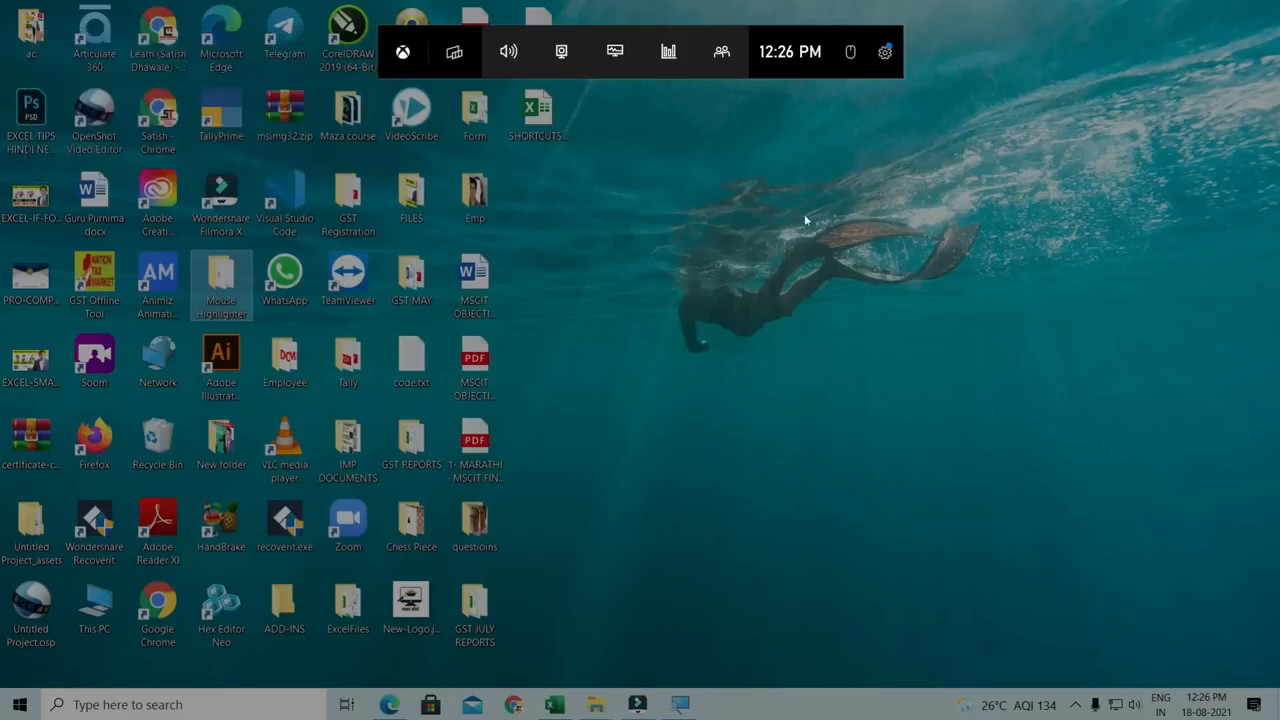
click(854, 201)
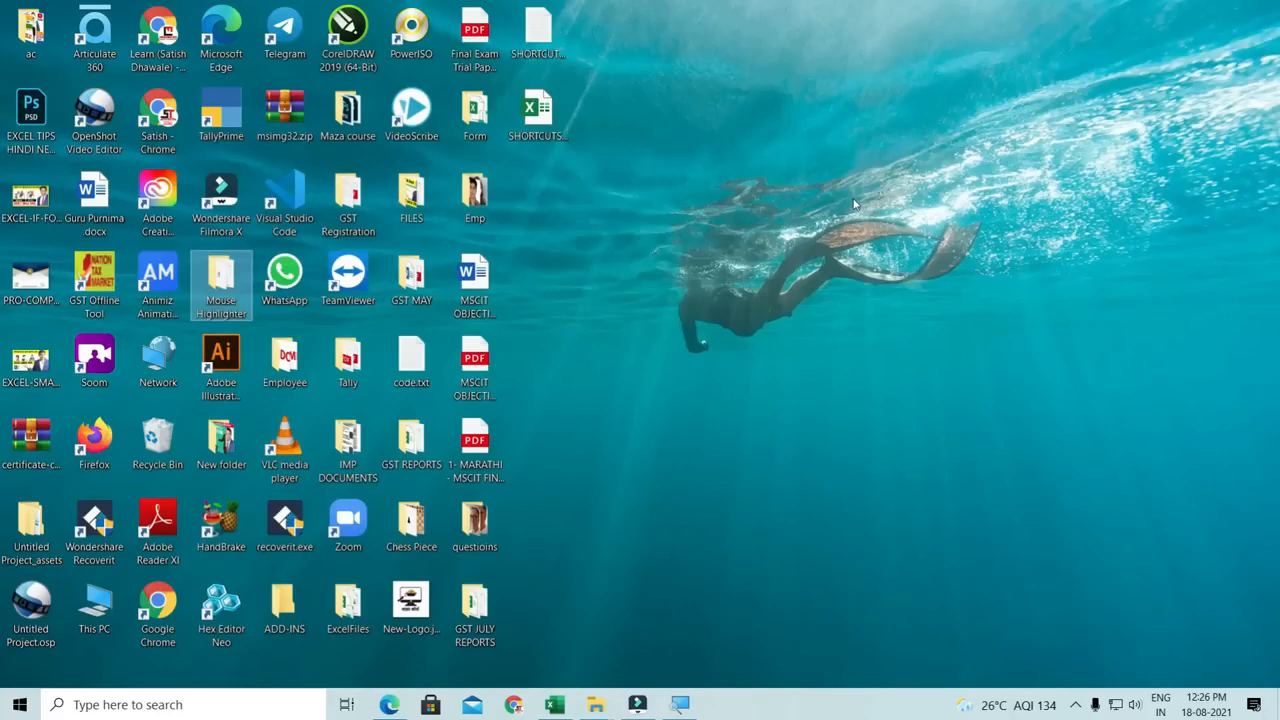
- Launch notepad through the Run dialog and maximize its window
key(super+r)
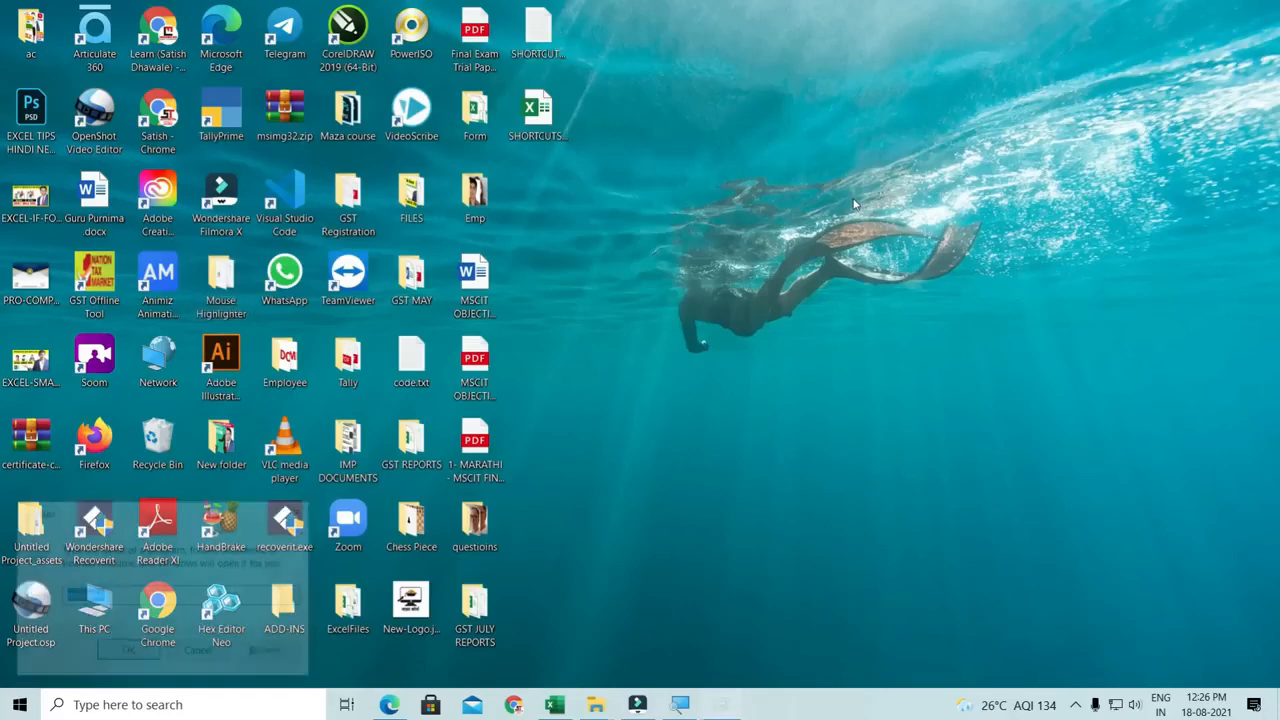
text(NOTEPAD)
key(Return)
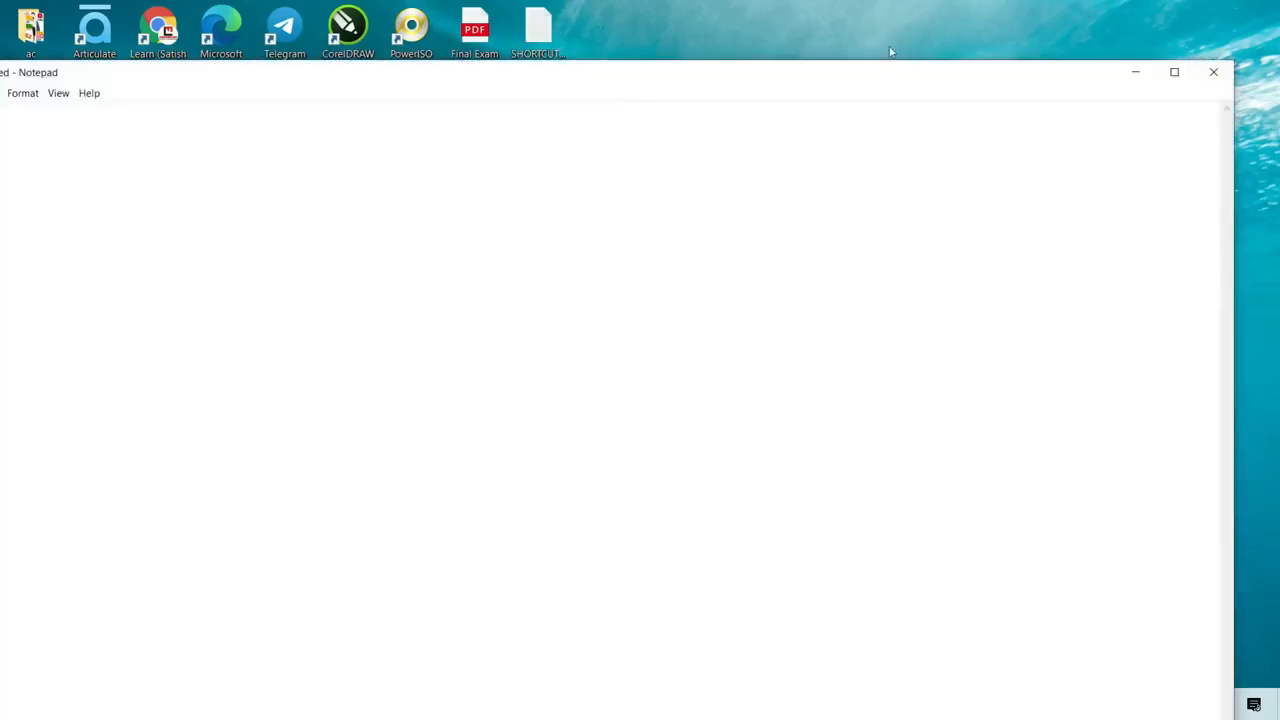
double_click(865, 79)
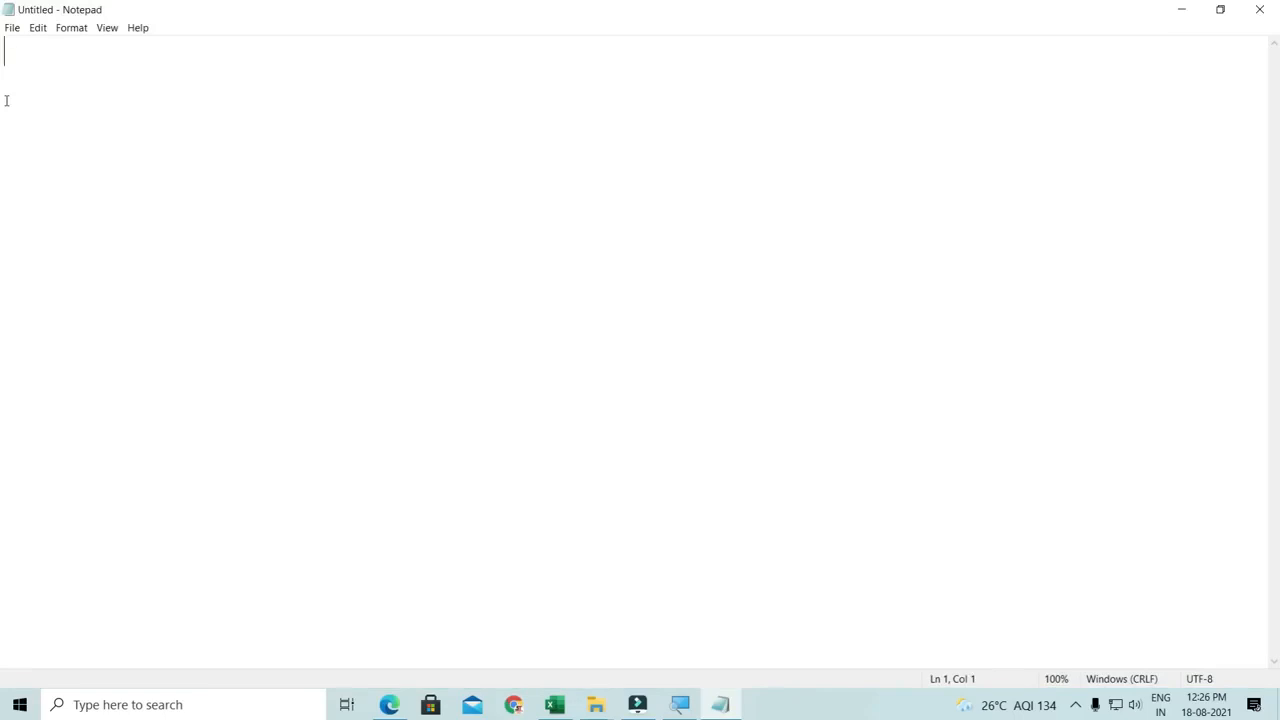
- Insert the sweat-smile, star-struck, hugging, no-mouth and neutral face emojis into the blank note from the emoji picker and close the picker
key(super+semicolon)
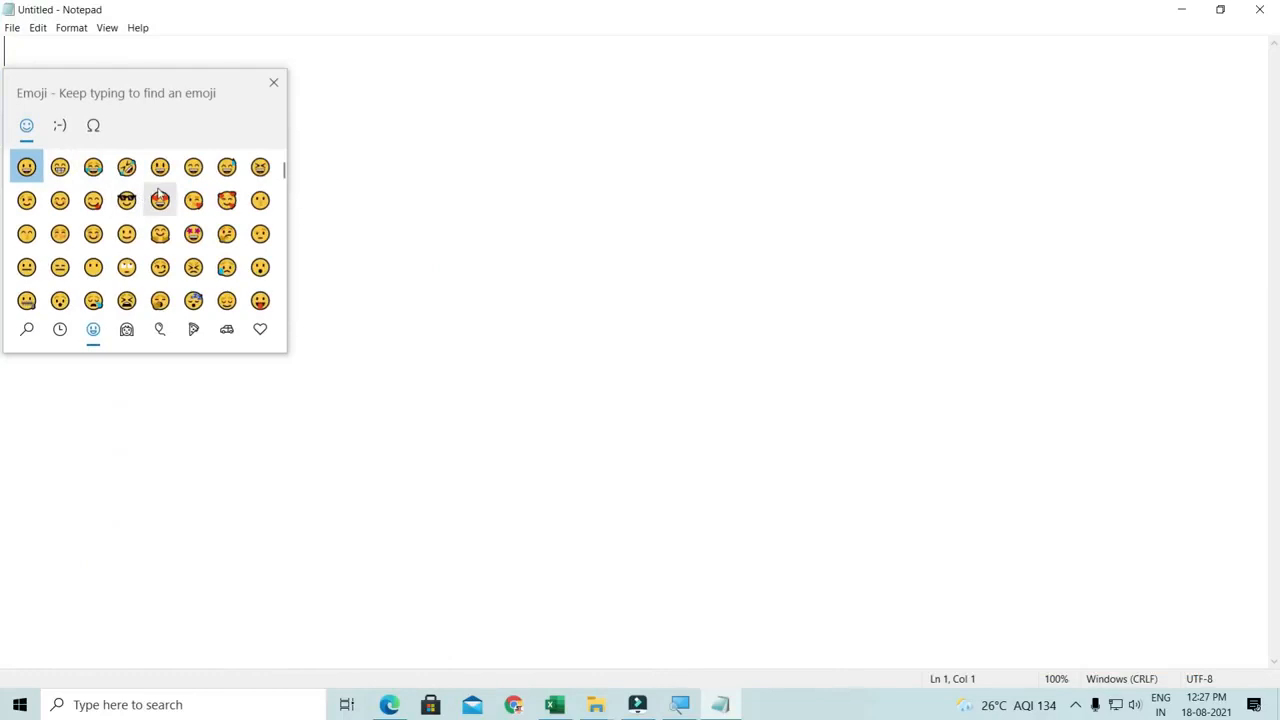
click(226, 167)
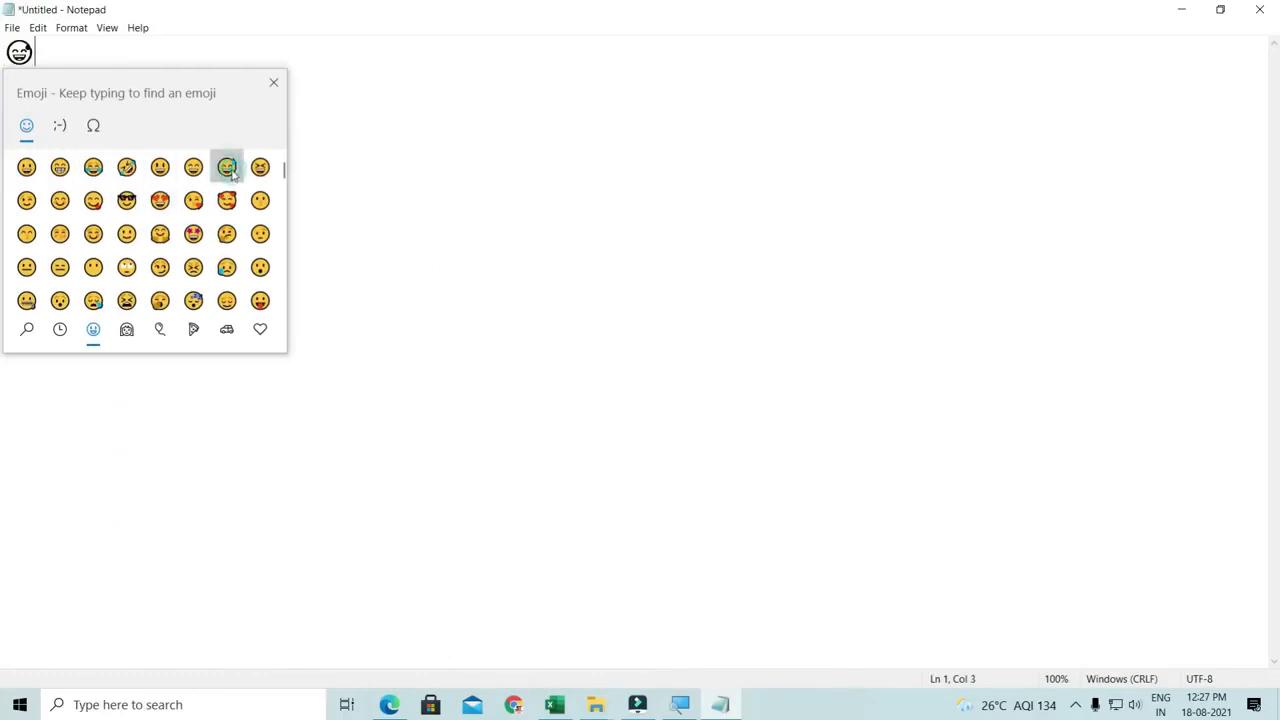
click(193, 233)
click(160, 233)
click(93, 267)
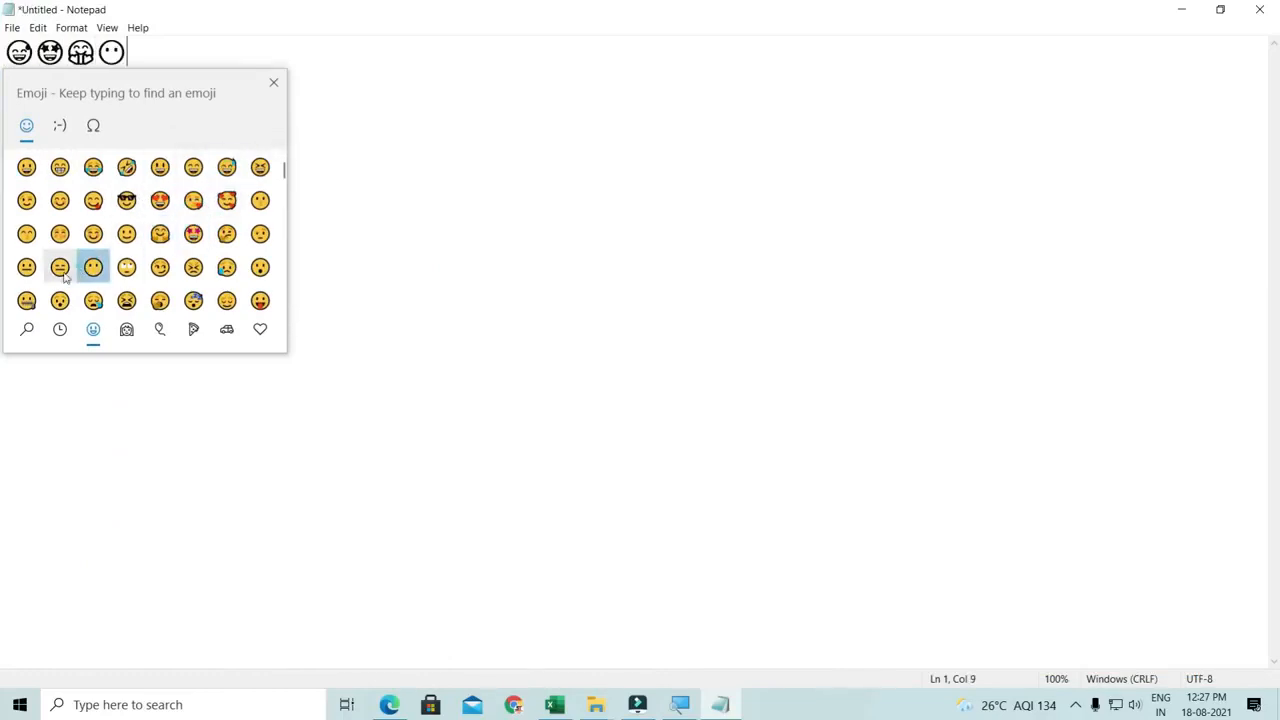
click(26, 267)
click(273, 82)
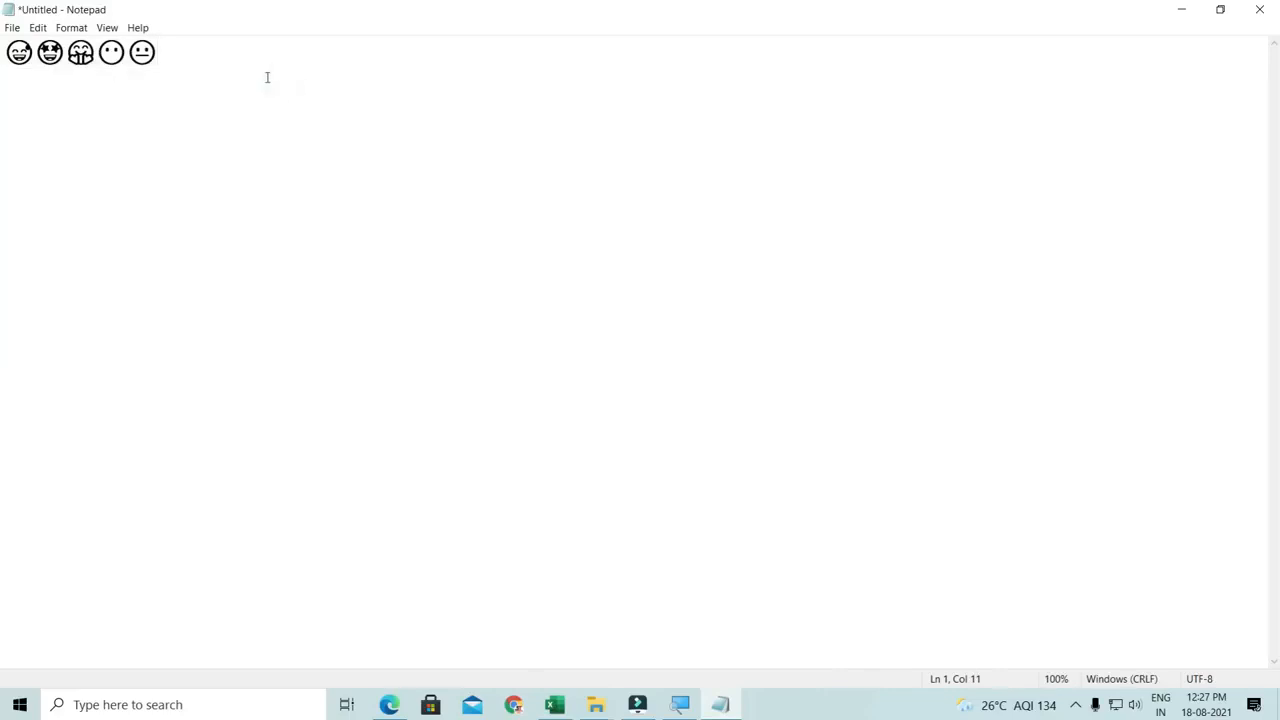
- Delete all the emojis from the note
drag(264, 72, 29, 66)
key(BackSpace)
key(BackSpace)
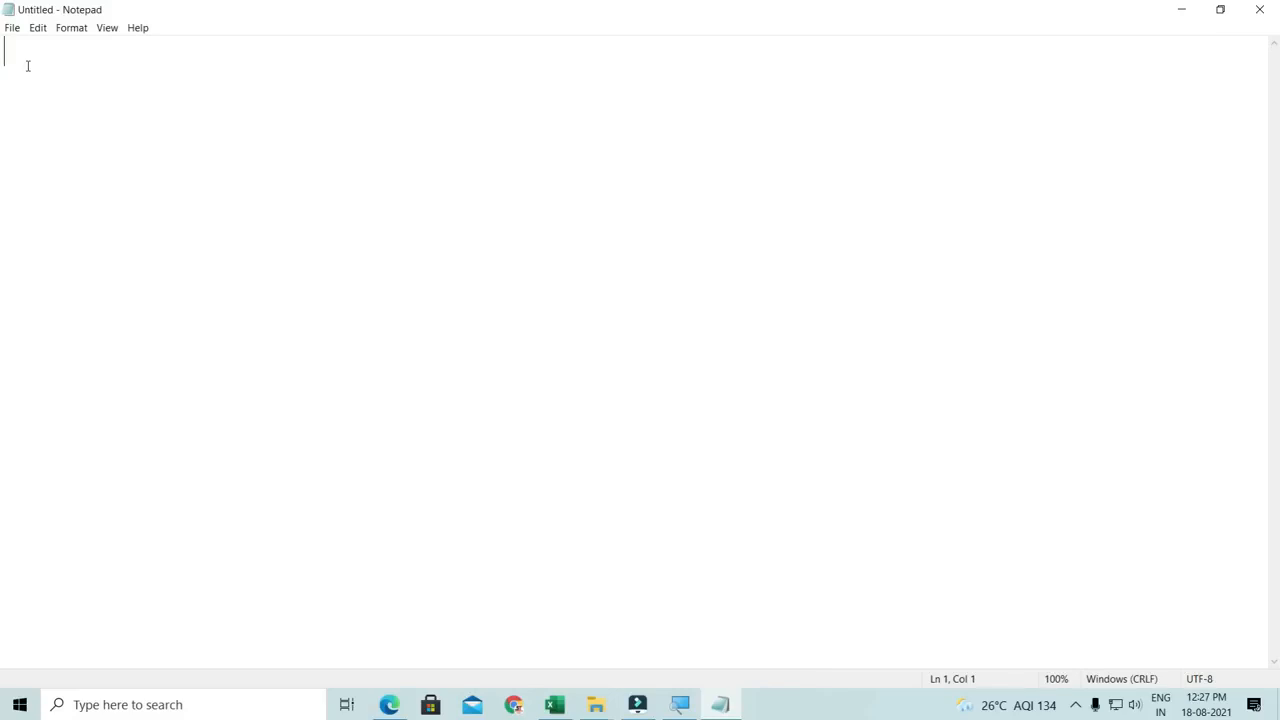
- Switch to Microsoft Edge, load learnmoreindia.in in a new tab, and close the advertisement overlay
click(389, 704)
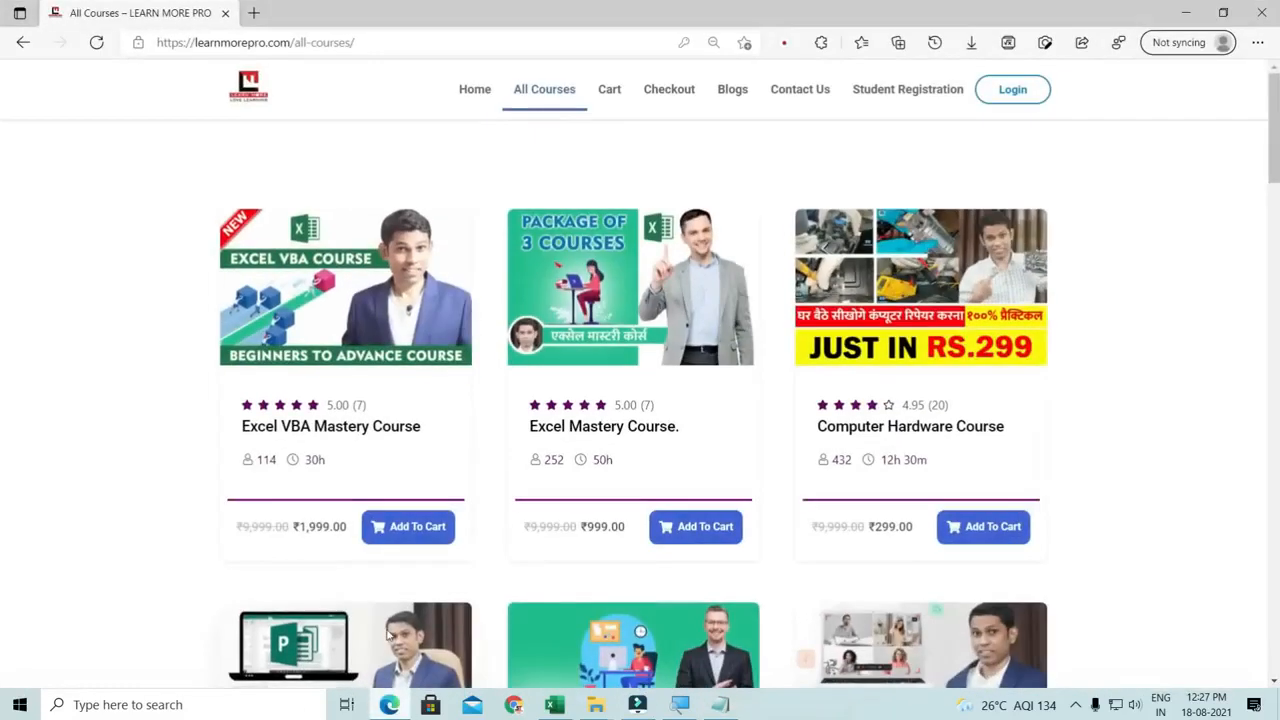
click(254, 14)
text(LEAR)
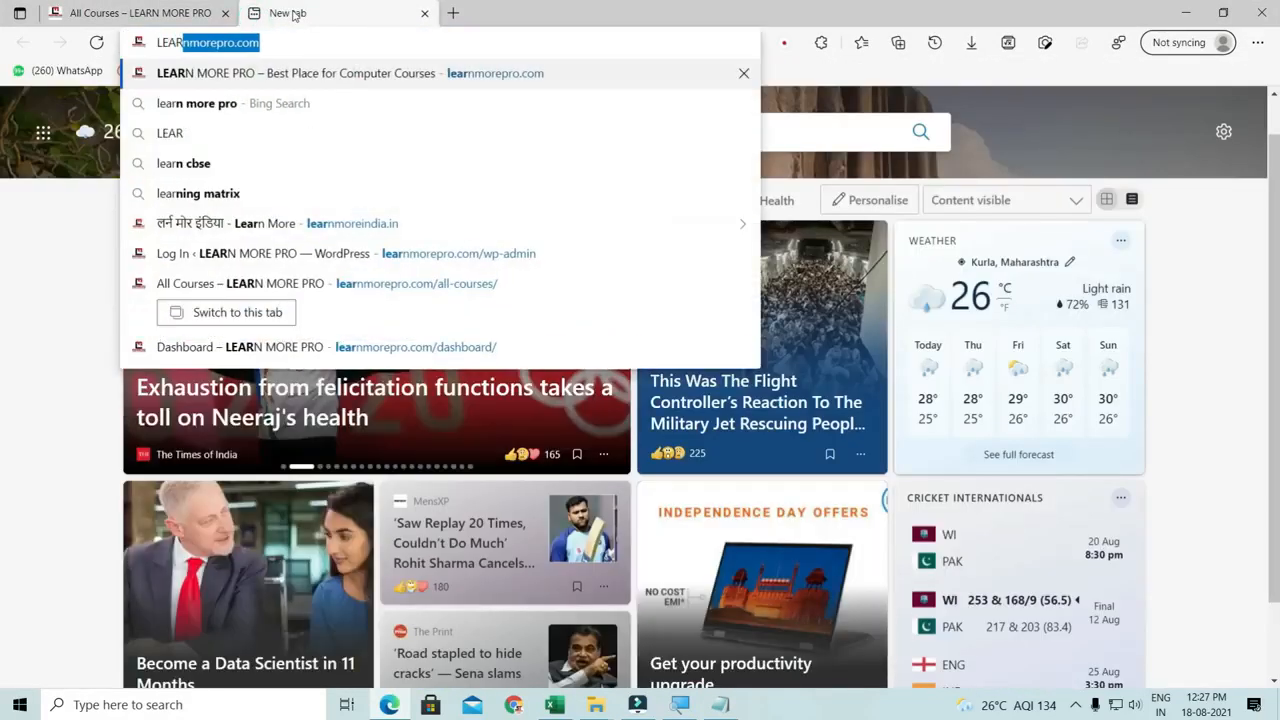
text(NMOREINDI)
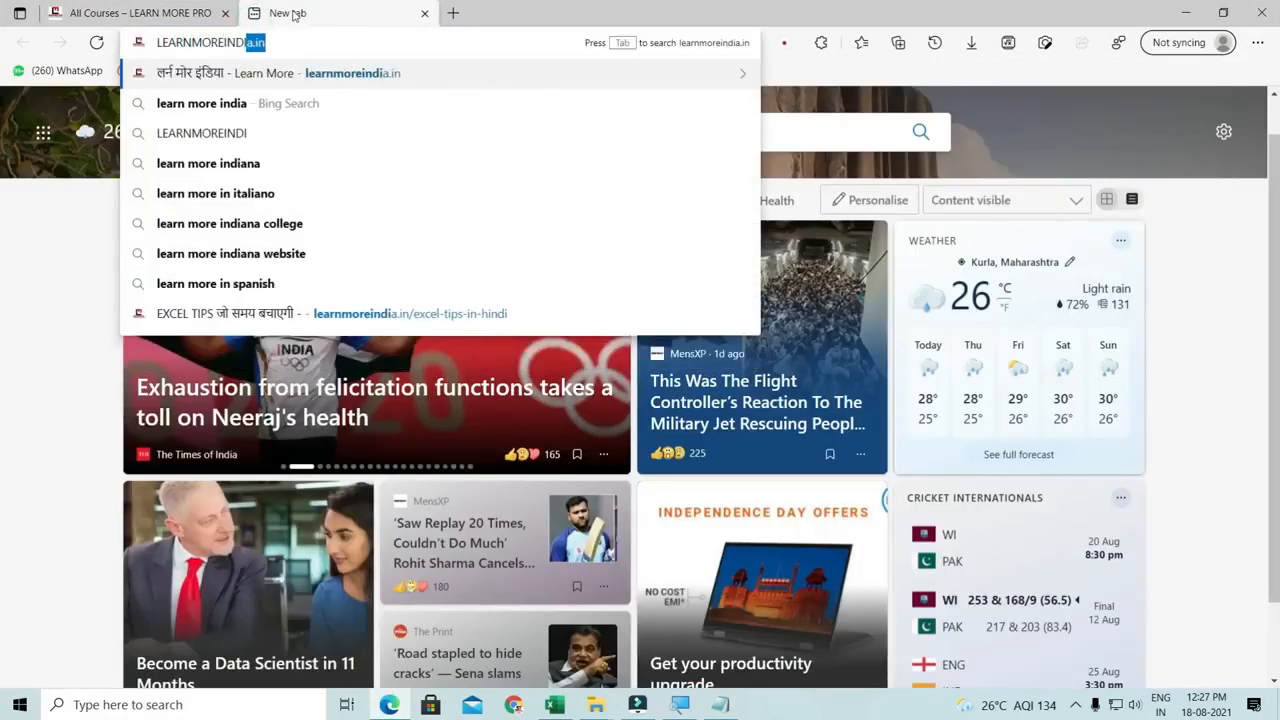
key(Return)
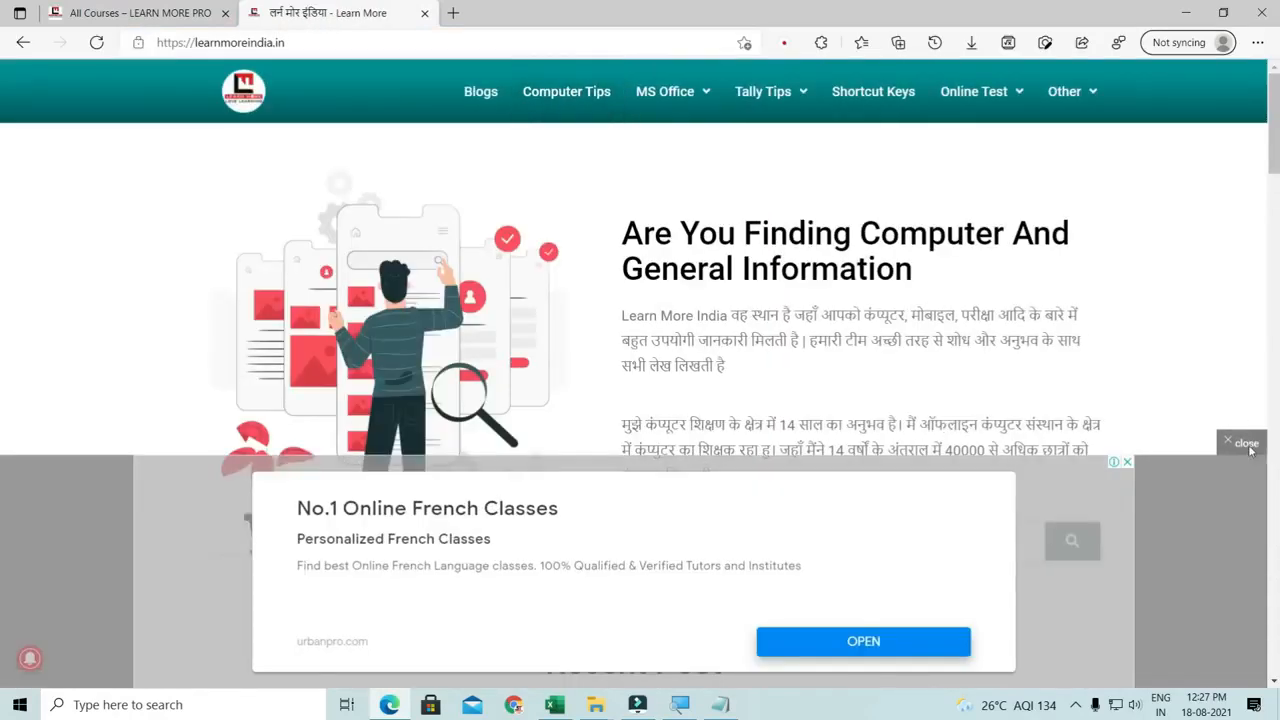
click(1248, 444)
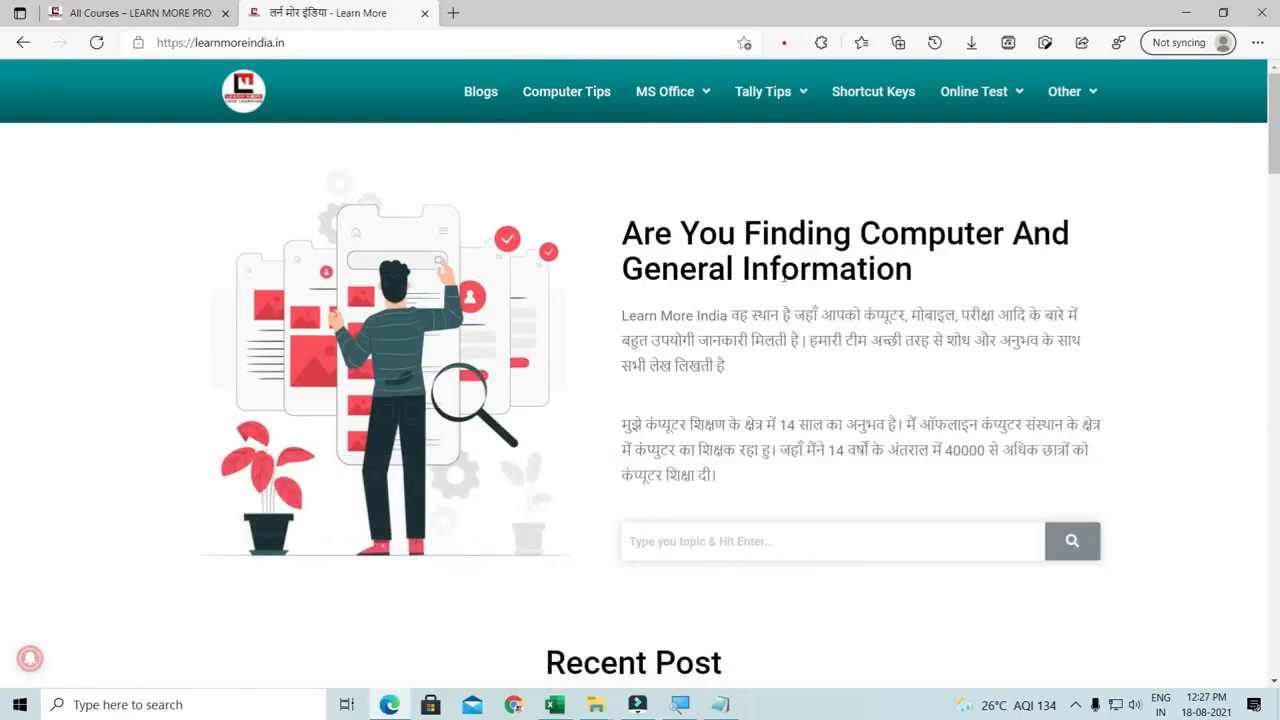
- Open the Online Free Computer Test In Hindi – Part 4 article from the Computer Tips category and view its questions
click(584, 93)
click(700, 456)
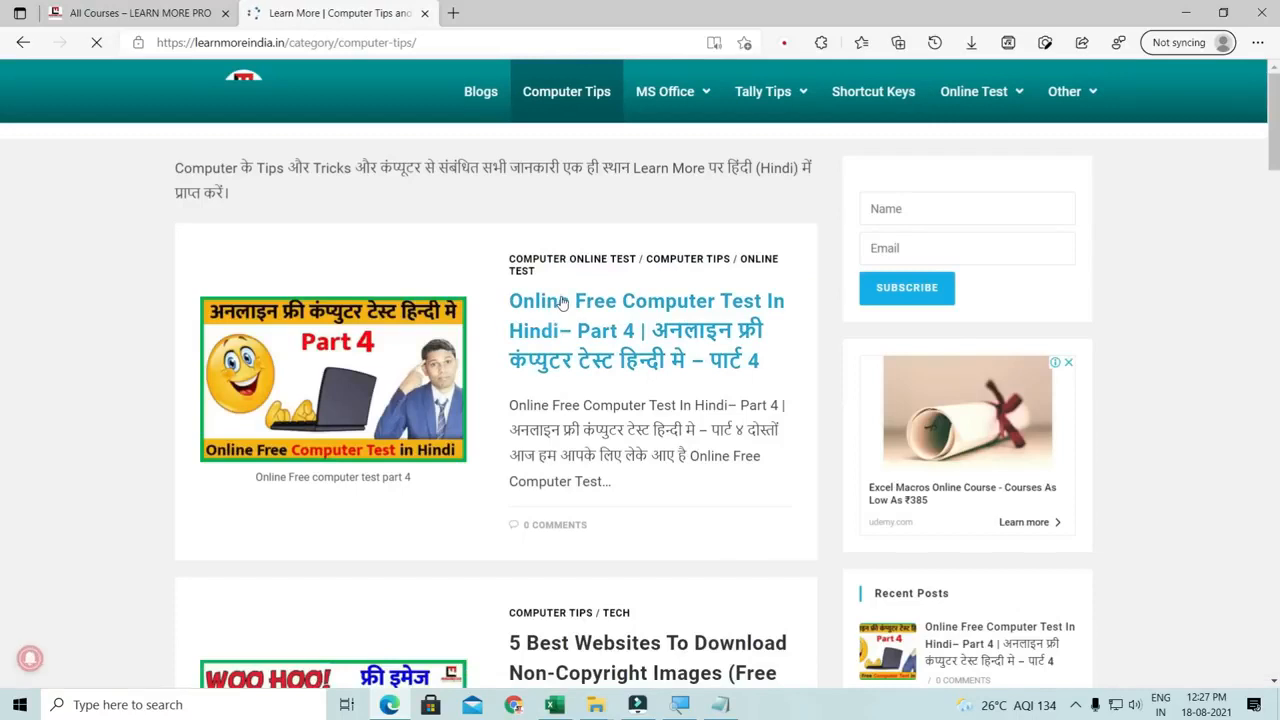
click(564, 303)
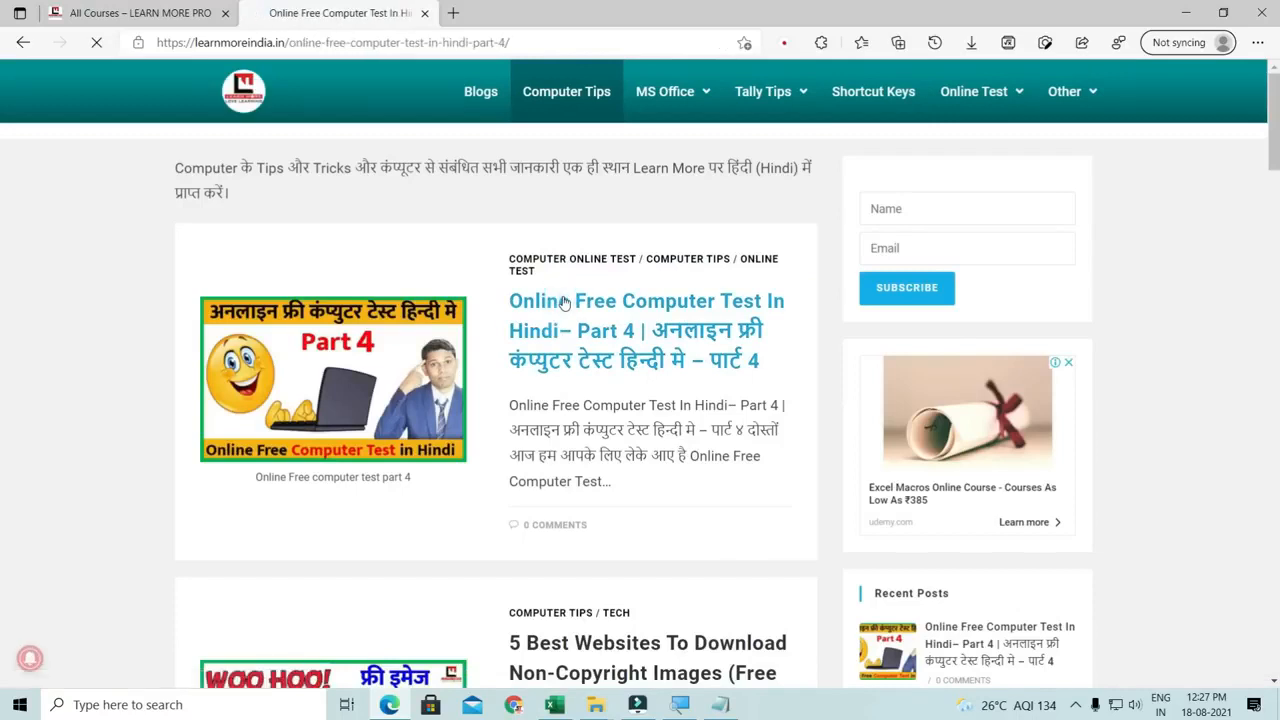
scroll(564, 303, down, 5)
scroll(564, 303, down, 5)
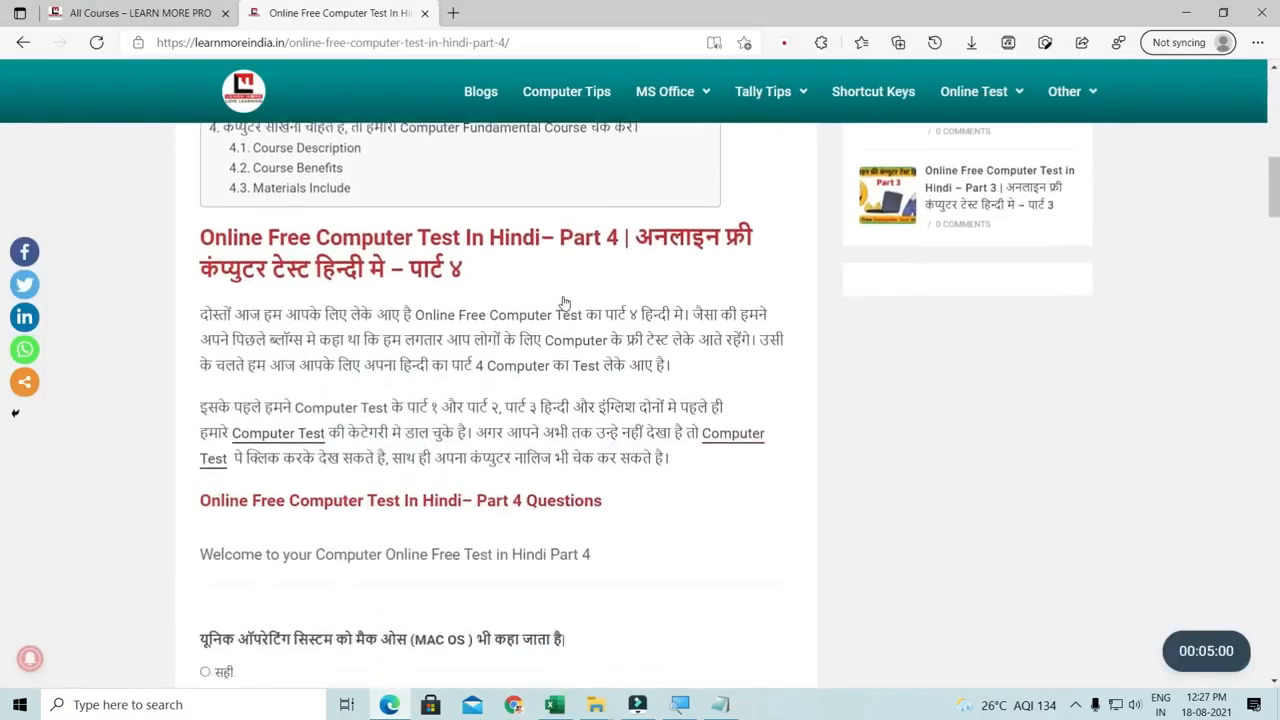
scroll(598, 286, up, 2)
scroll(595, 286, down, 1)
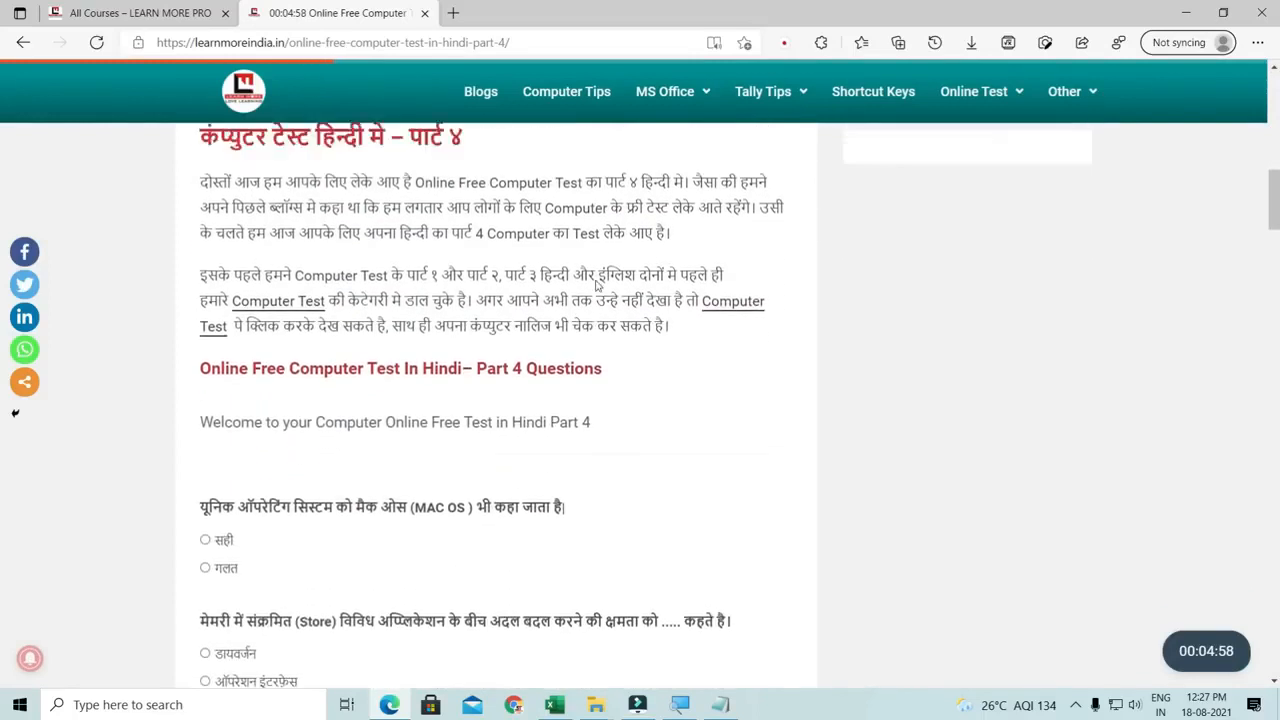
- Highlight the article's opening paragraph and the "Welcome to your Computer Online Free Test in Hindi Part 4" line in turn
scroll(595, 286, up, 1)
scroll(452, 283, down, 2)
scroll(452, 283, up, 1)
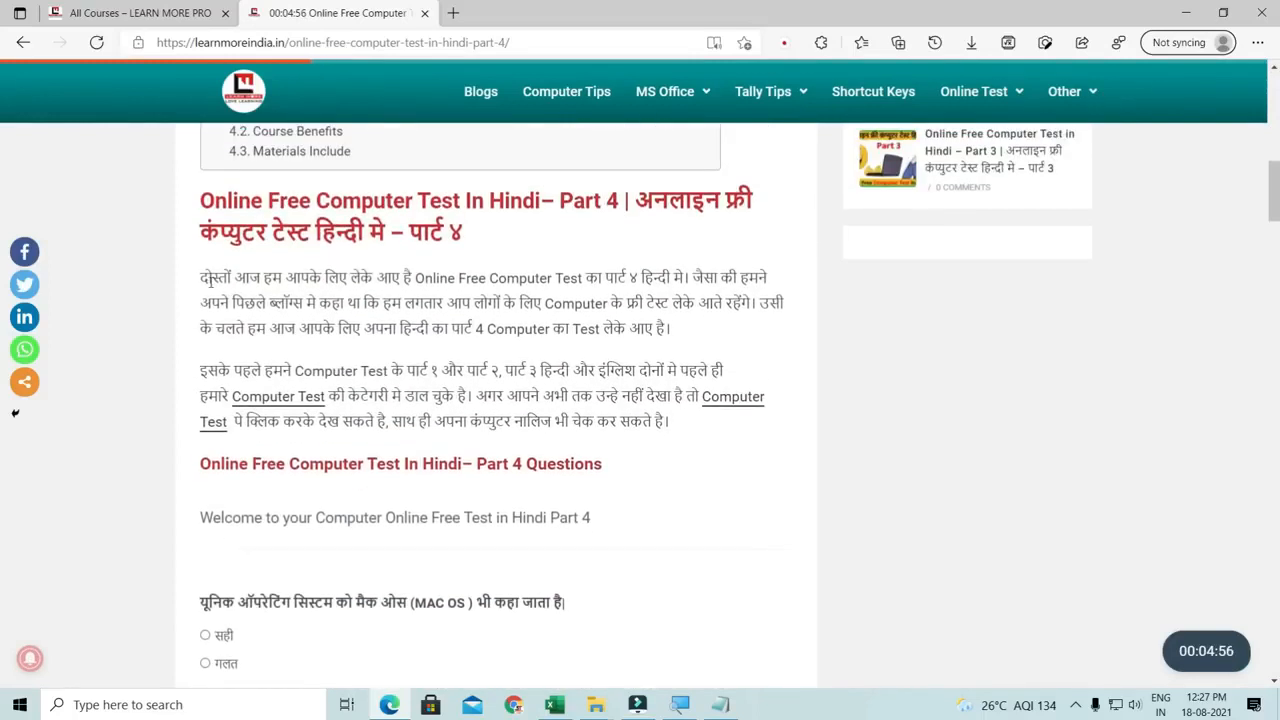
drag(198, 277, 662, 324)
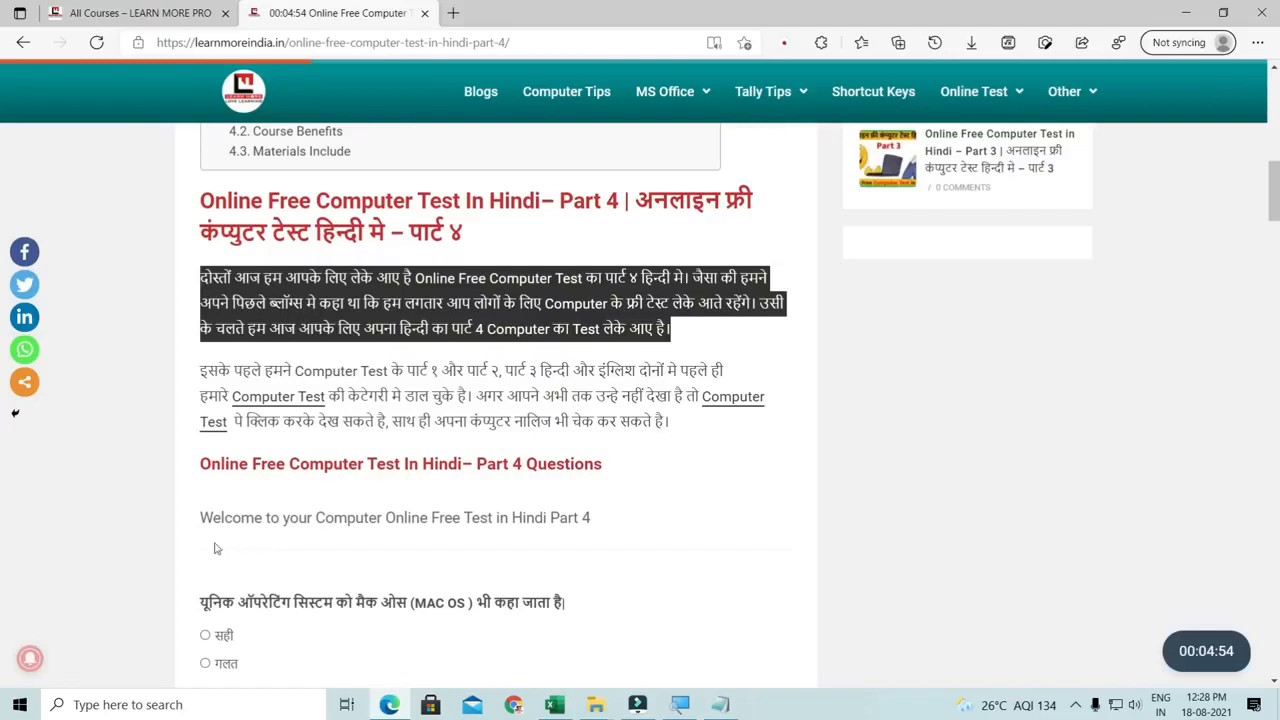
drag(188, 517, 623, 521)
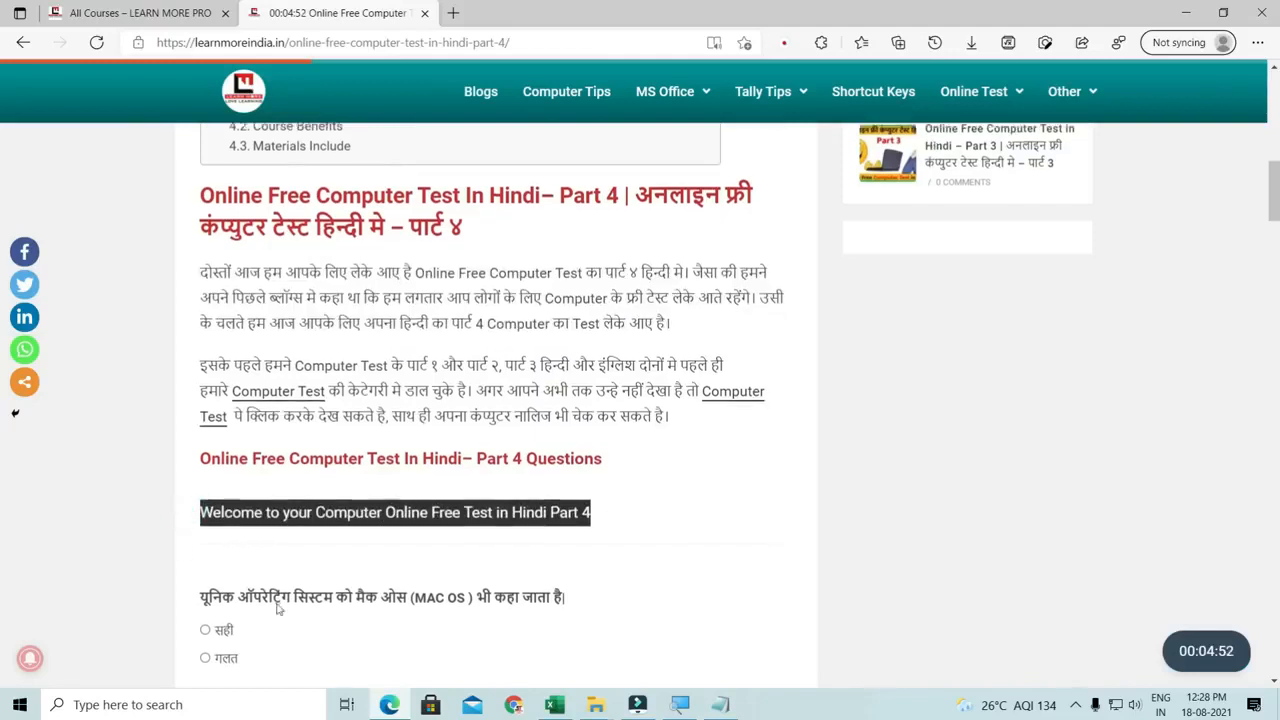
scroll(288, 513, down, 4)
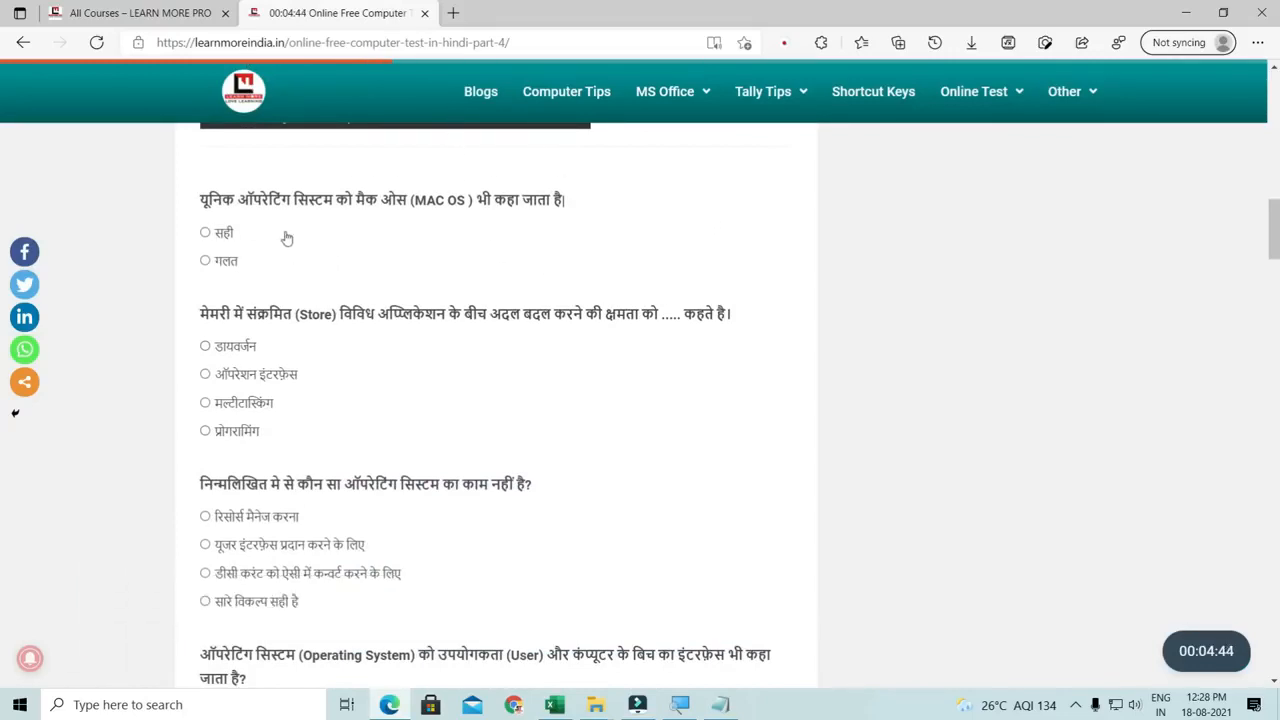
- Highlight the MAC OS question and the third question with their answer options in turn, and clear the selection
drag(203, 201, 266, 268)
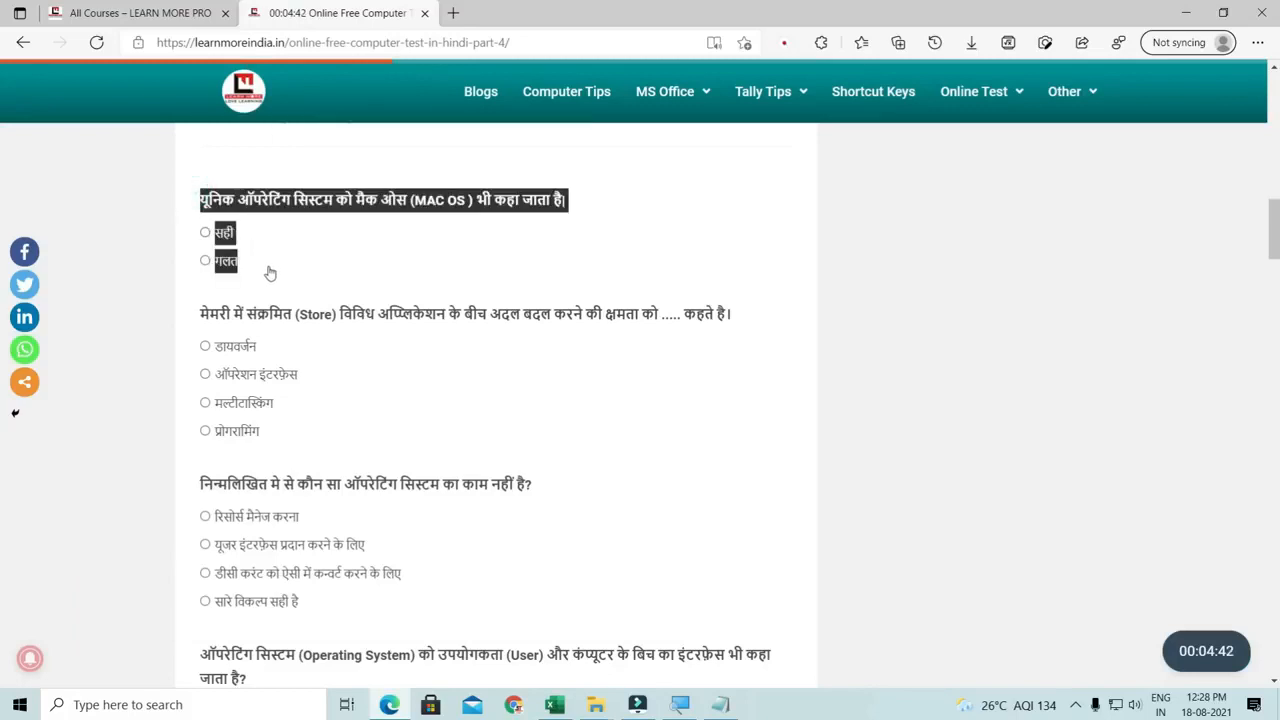
drag(200, 484, 330, 605)
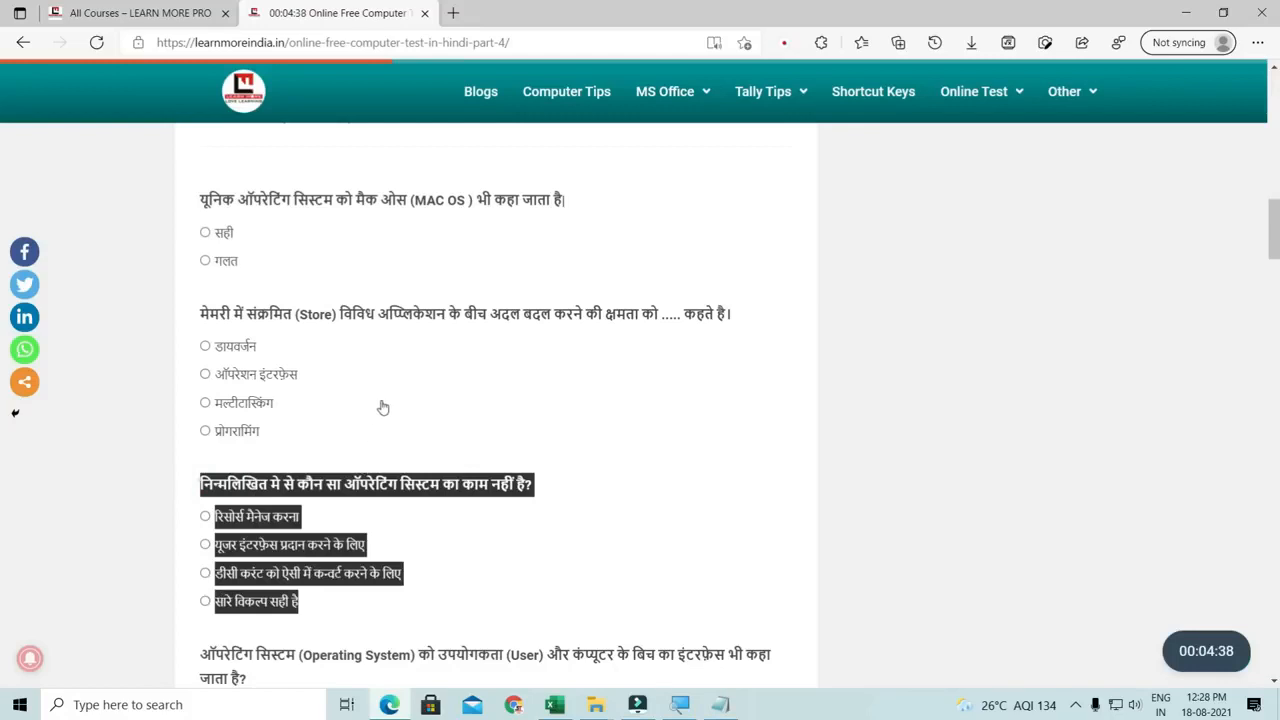
click(386, 407)
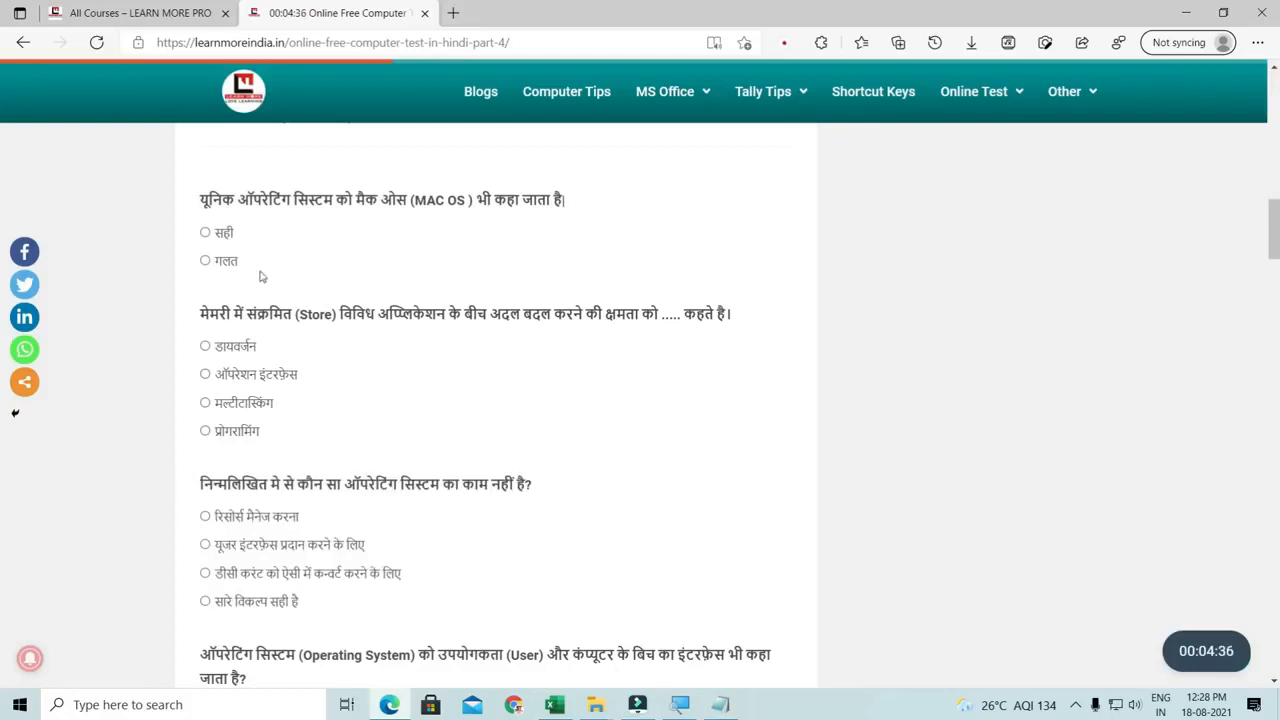
drag(200, 200, 255, 270)
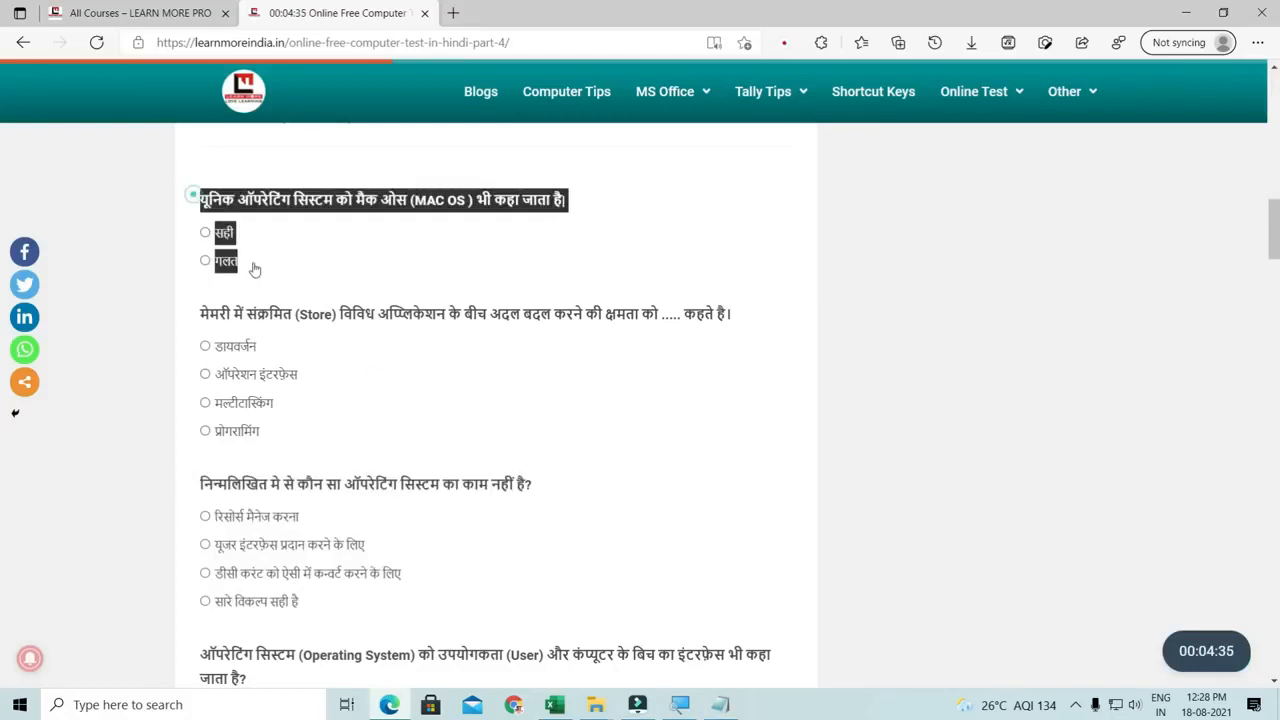
click(369, 272)
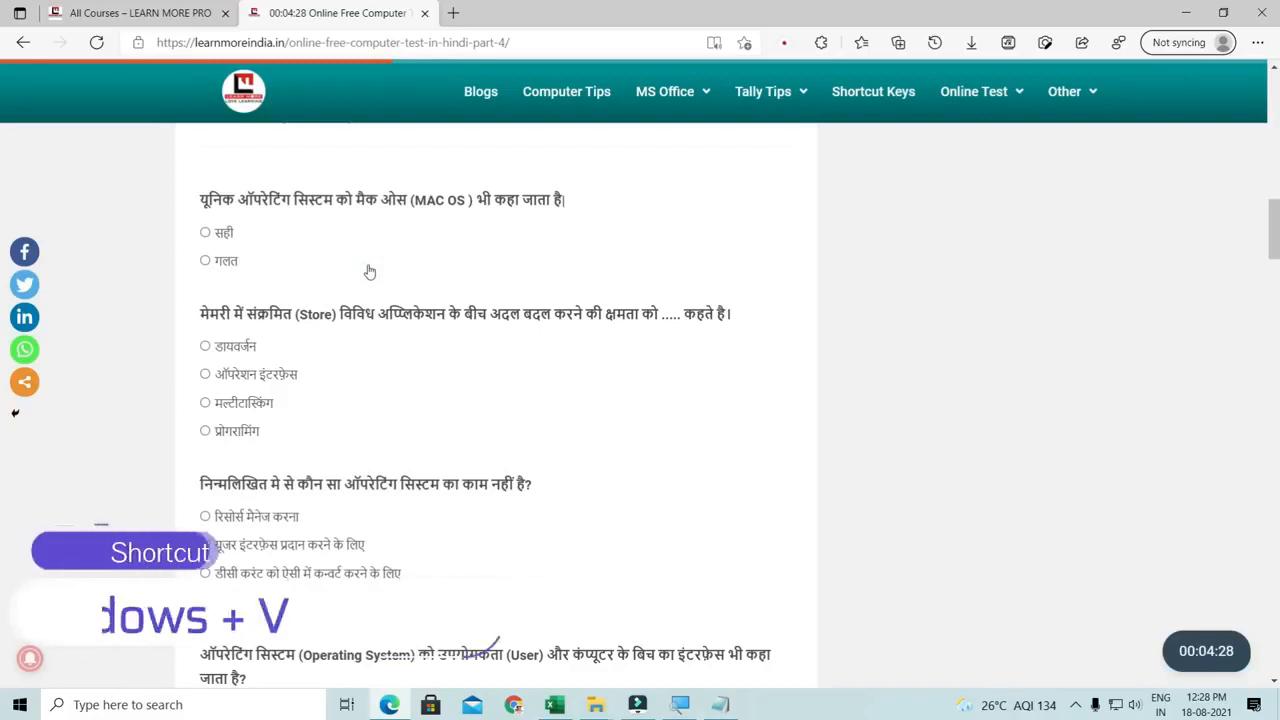
- Open the clipboard history, delete all of its stored items and close it
key(super+v)
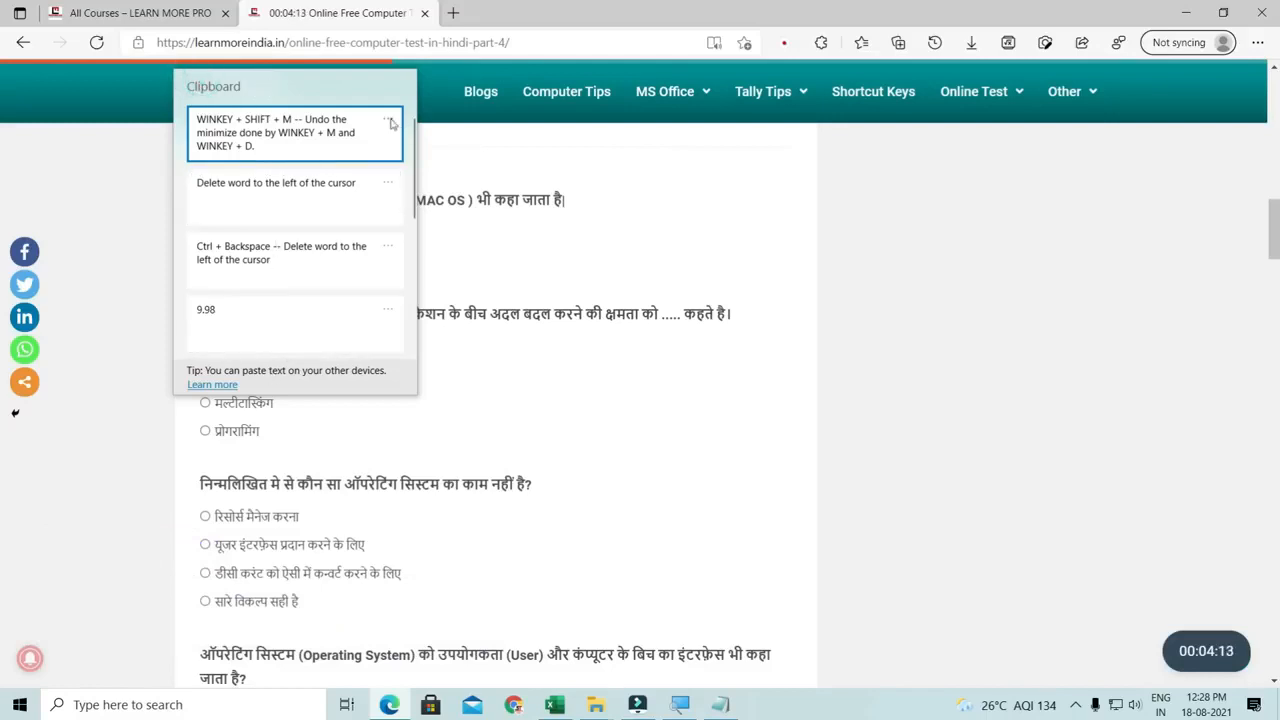
click(388, 120)
click(355, 216)
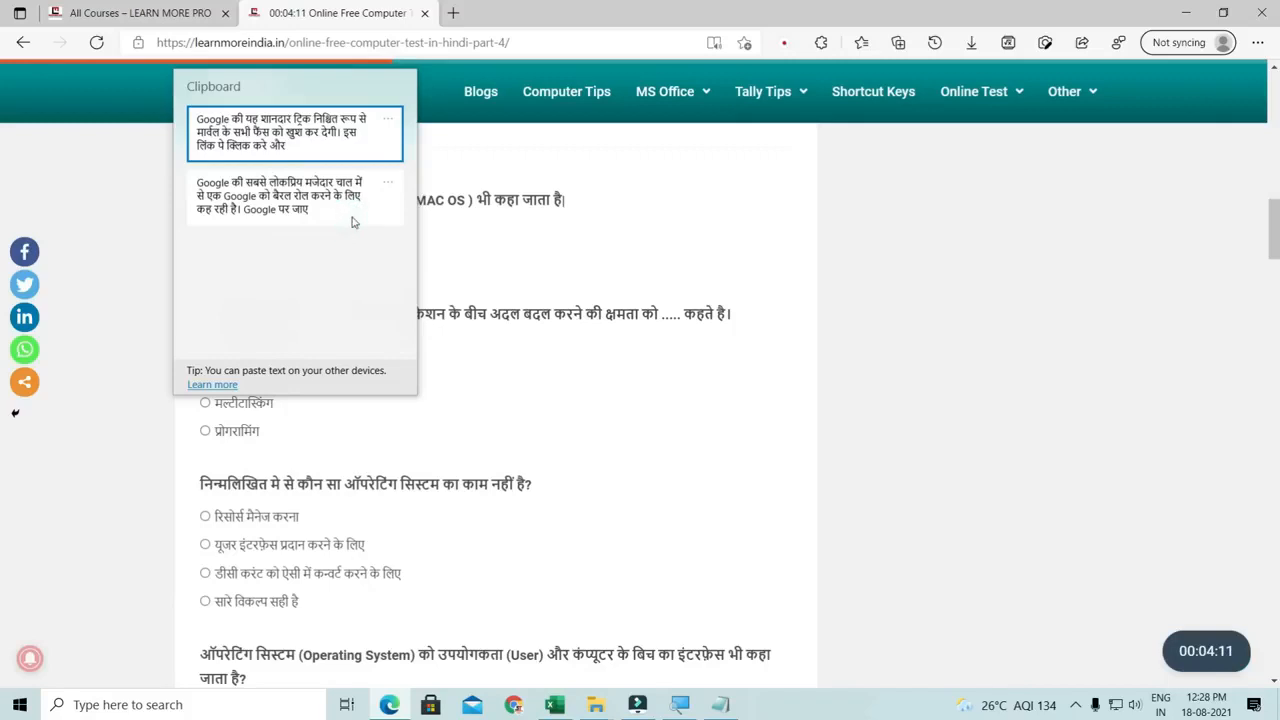
click(388, 120)
click(365, 214)
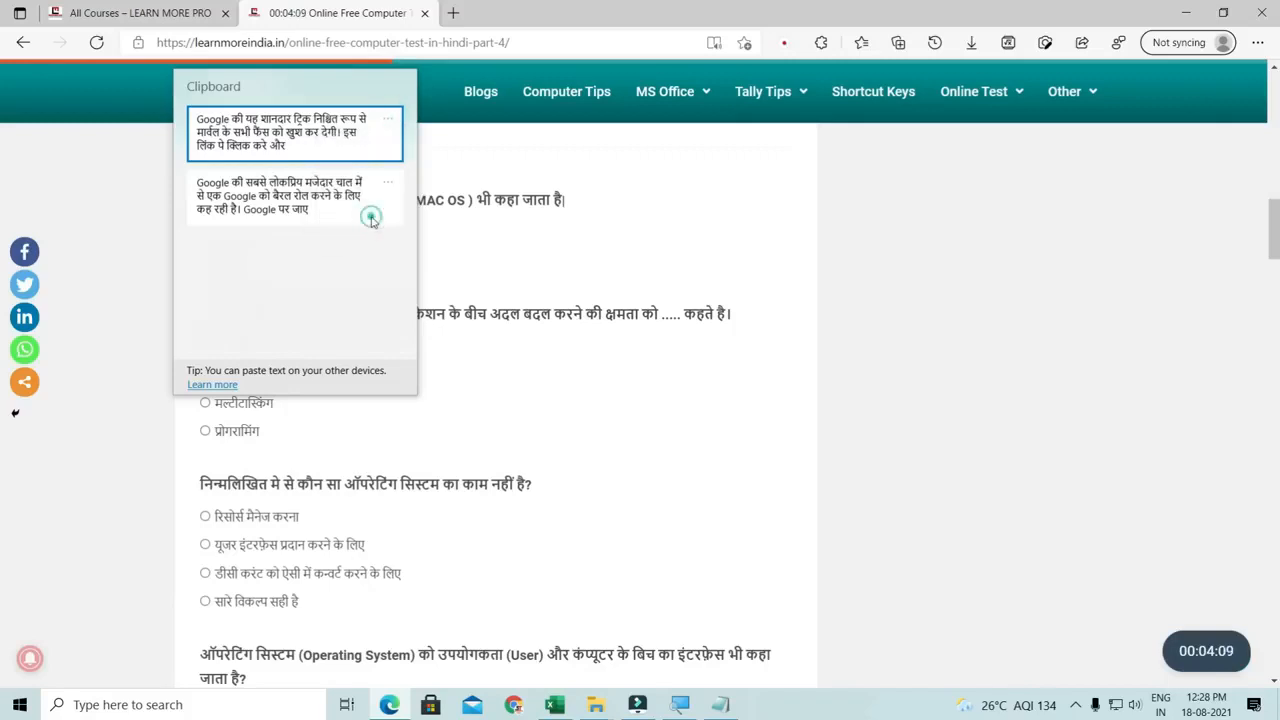
click(388, 120)
click(352, 214)
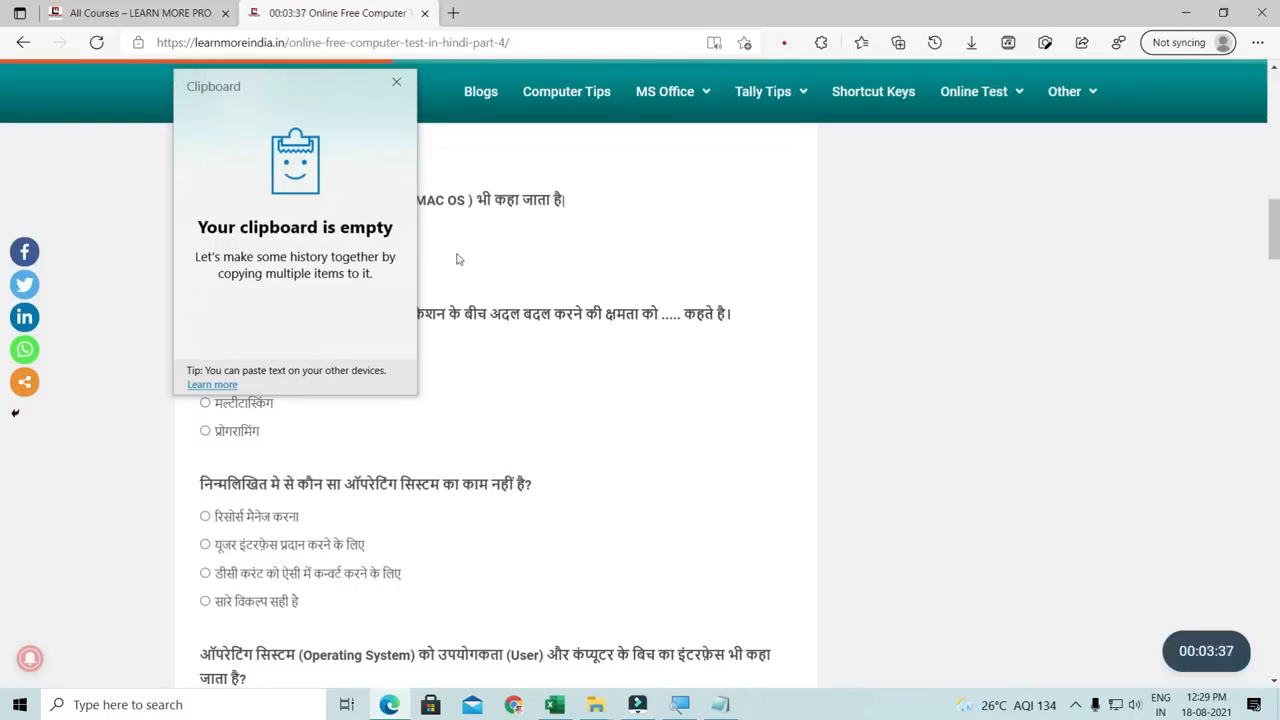
click(457, 254)
- Copy the MAC OS question, the third question and the desktop system question with their answer options, and check them in the clipboard history
drag(190, 188, 263, 266)
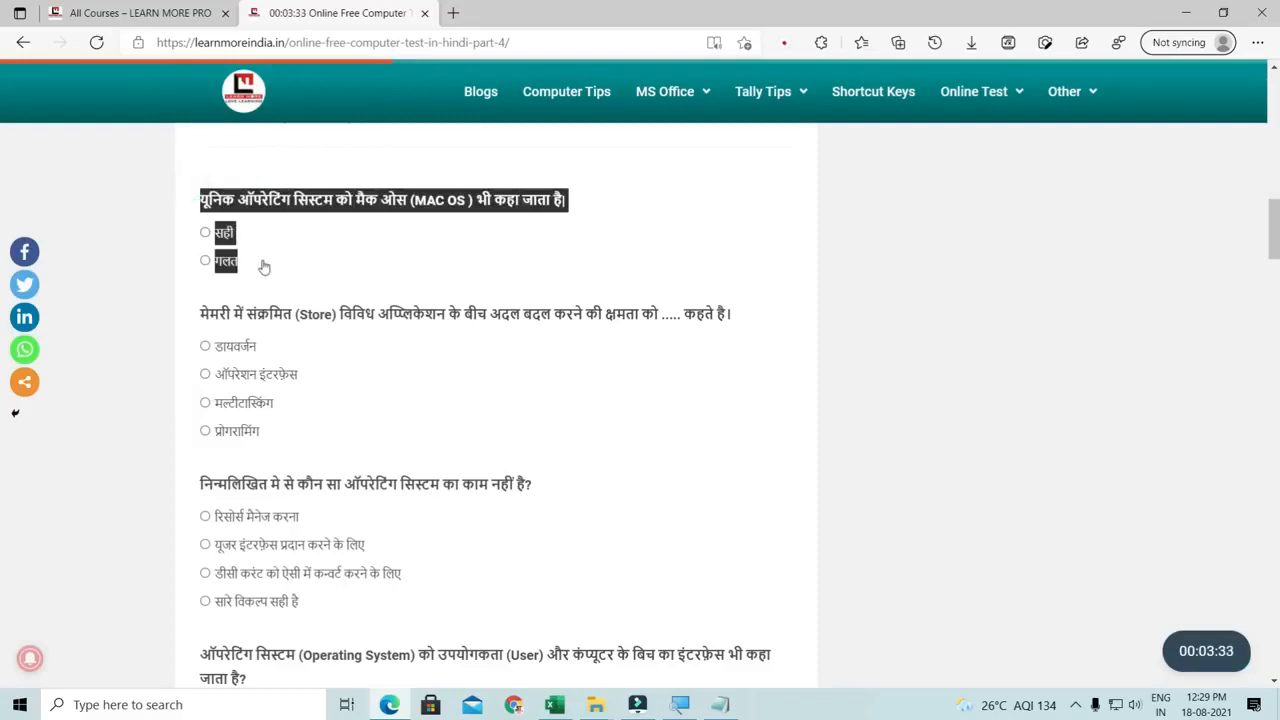
drag(197, 486, 329, 601)
key(super+c)
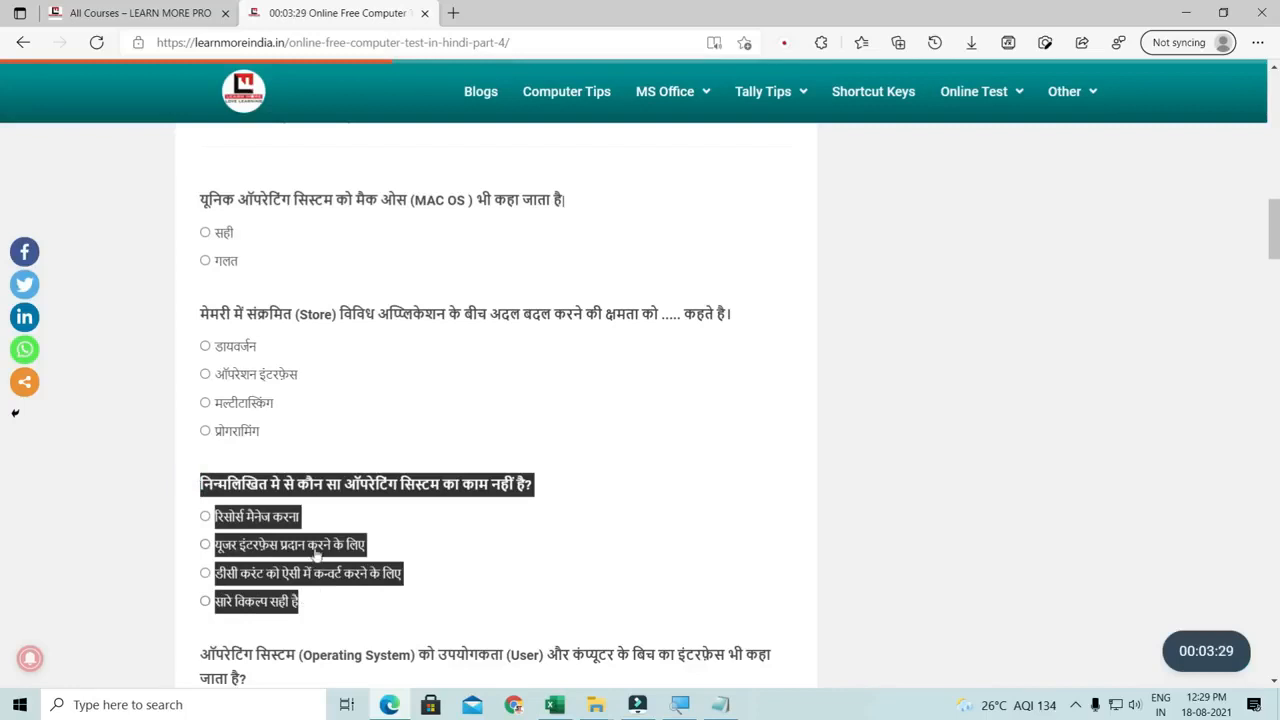
scroll(318, 592, down, 3)
drag(197, 486, 323, 550)
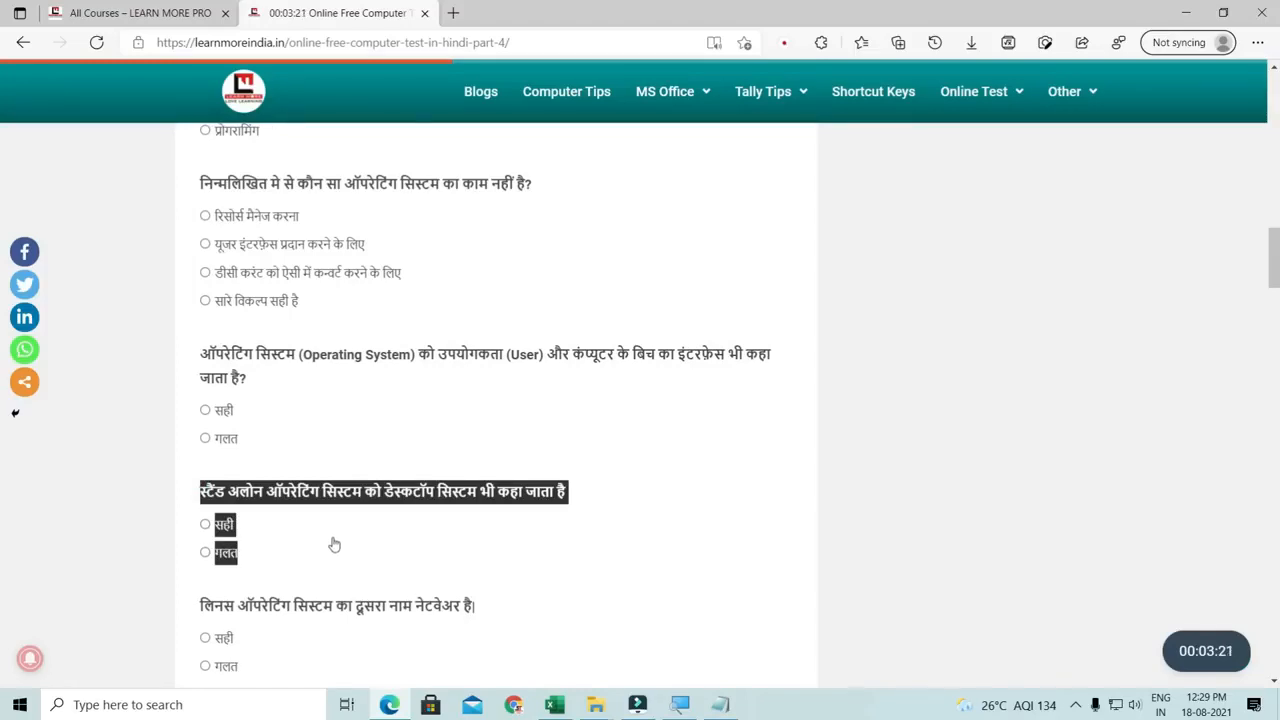
key(super+v)
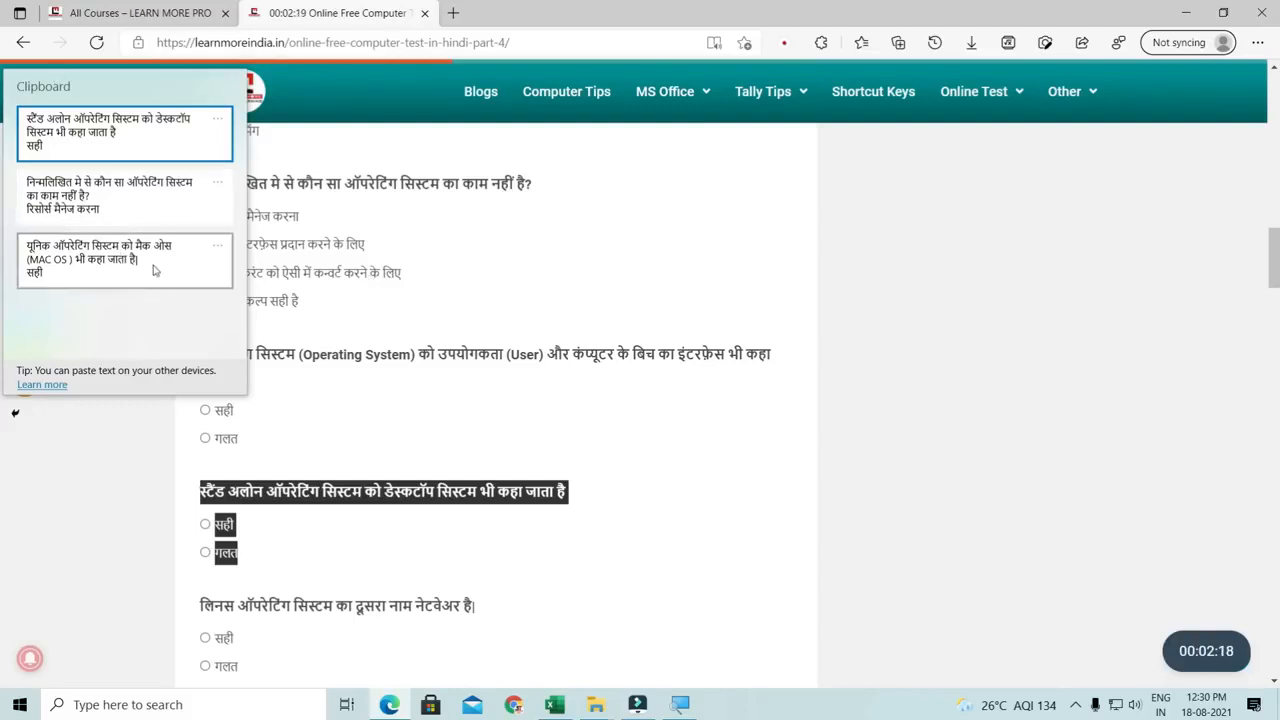
click(451, 304)
- Launch notepad through Run and paste the desktop system question and the third test question into the blank note from the clipboard history
key(super+r)
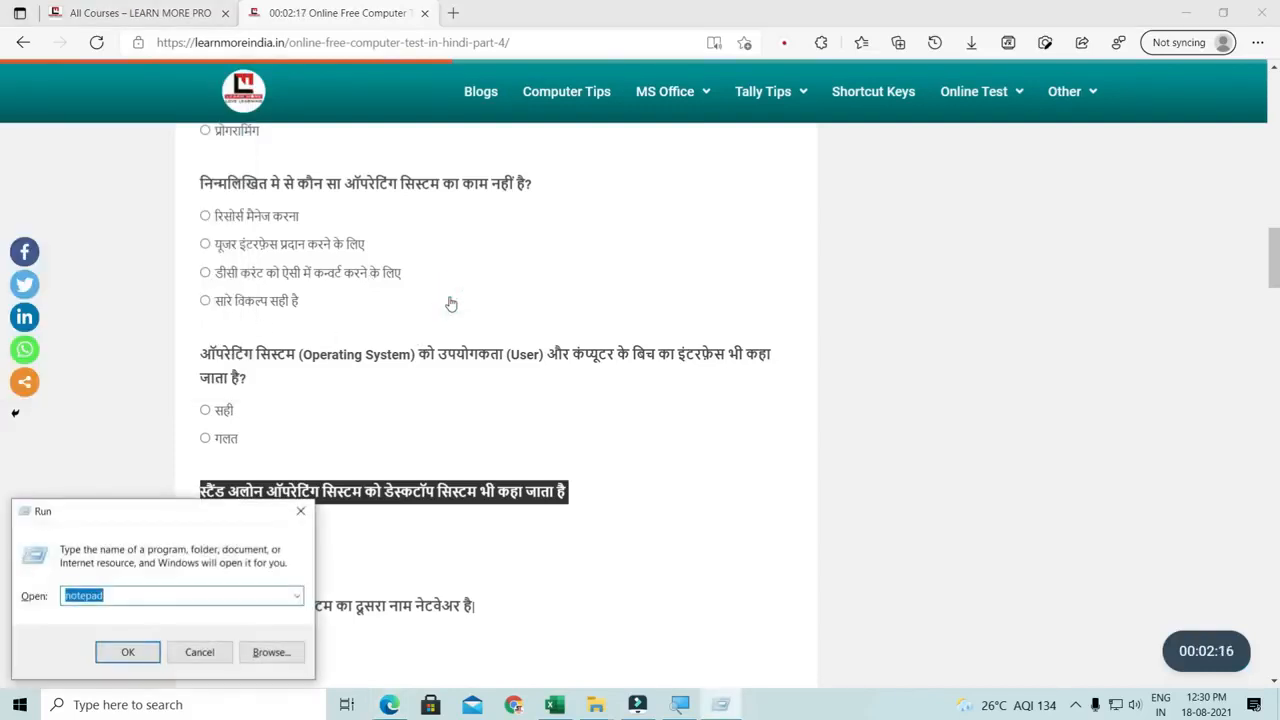
key(Return)
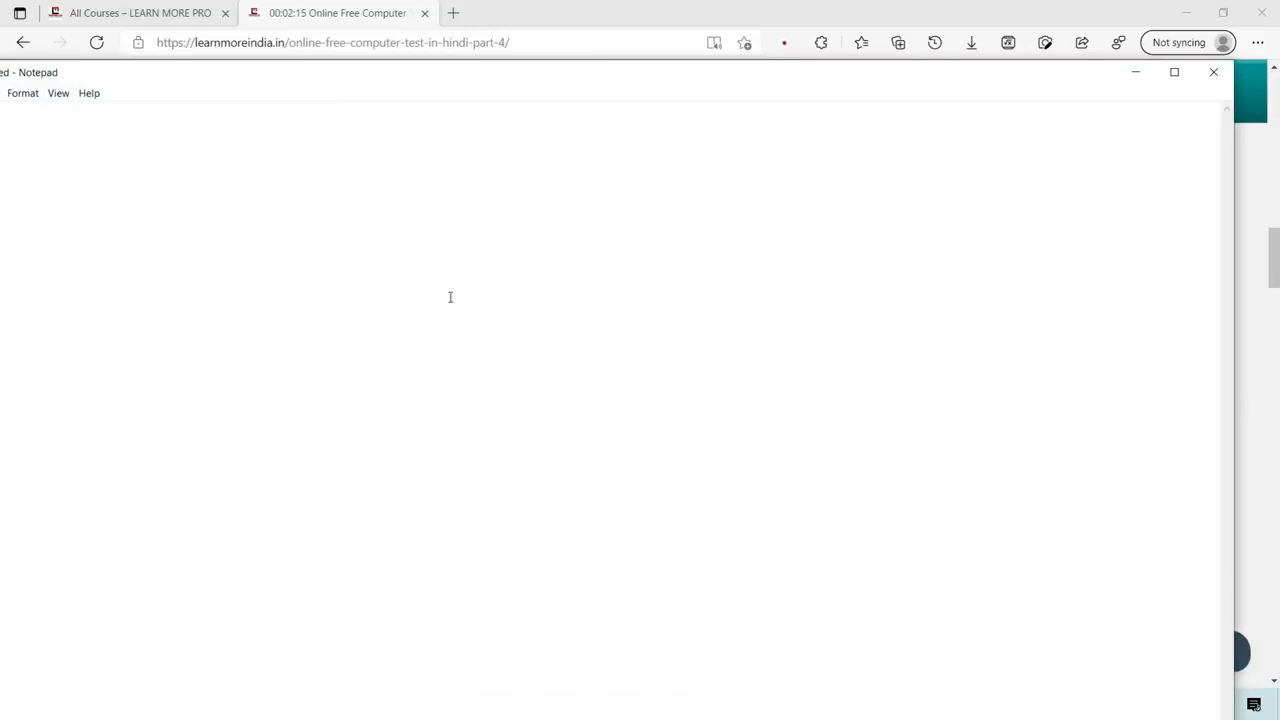
key(super+v)
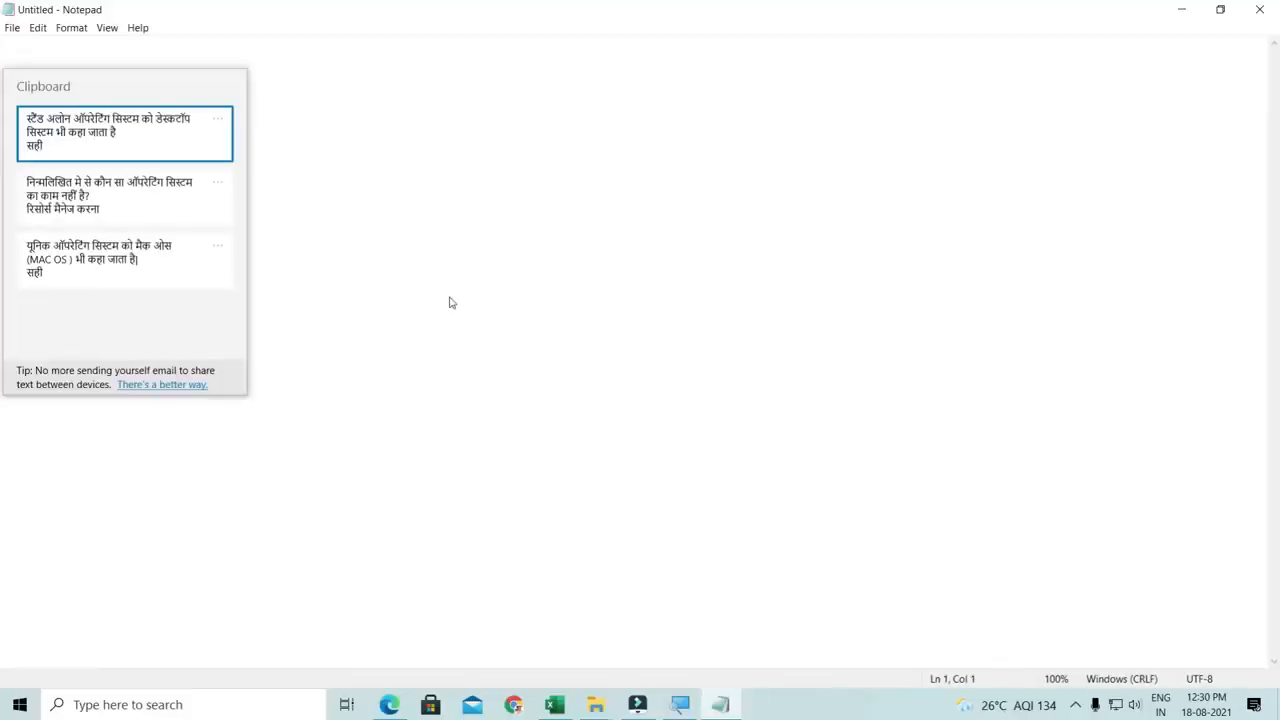
click(171, 132)
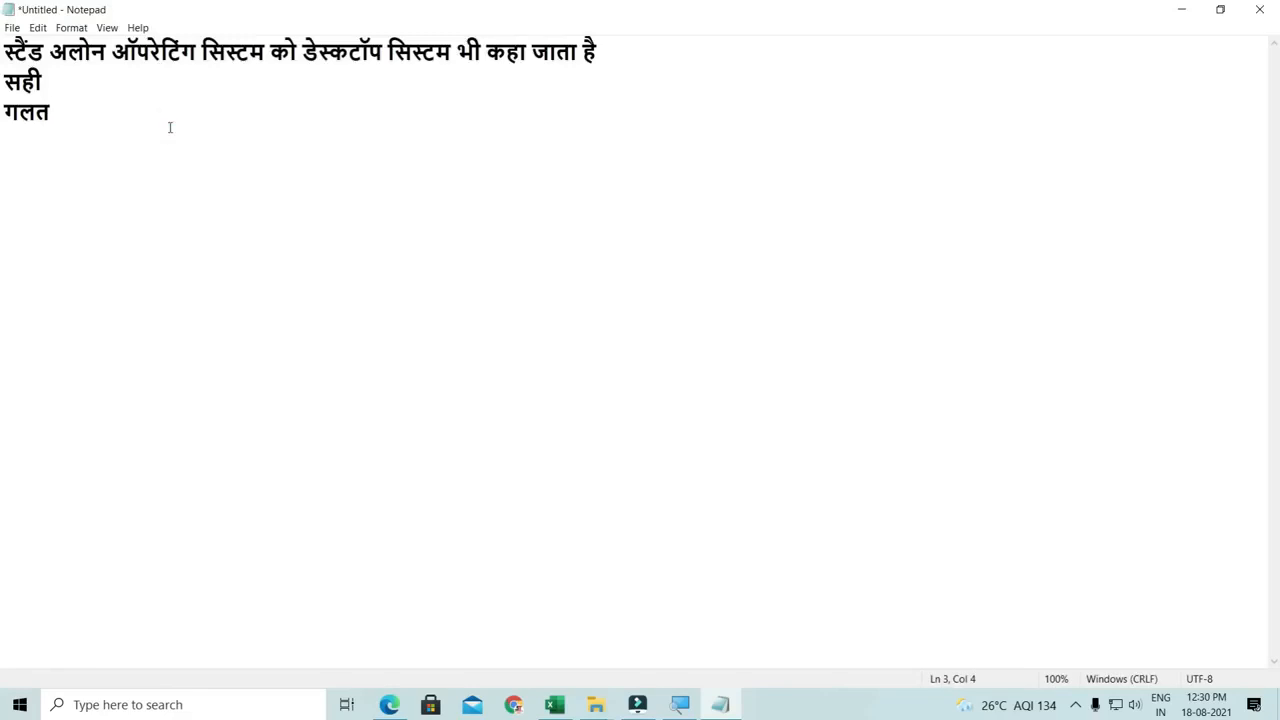
key(super+v)
click(206, 248)
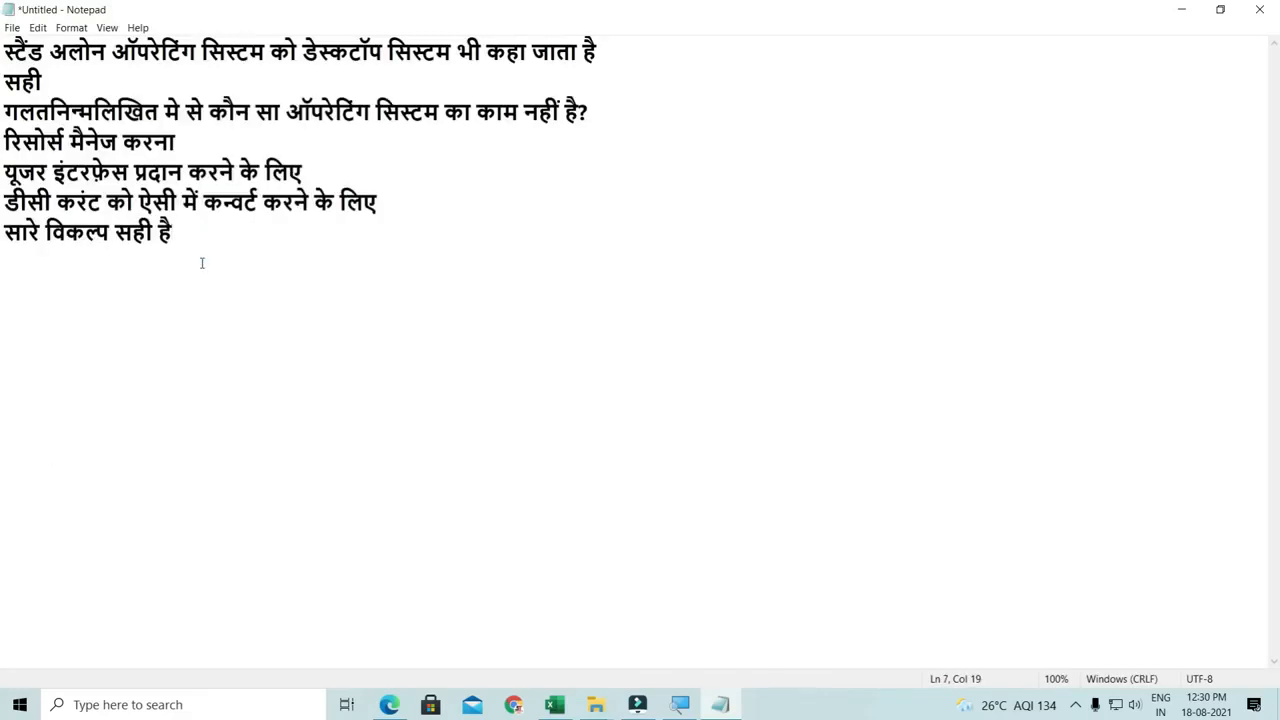
- Close the note without saving and return to the beginning of the Part 4 article
click(1259, 9)
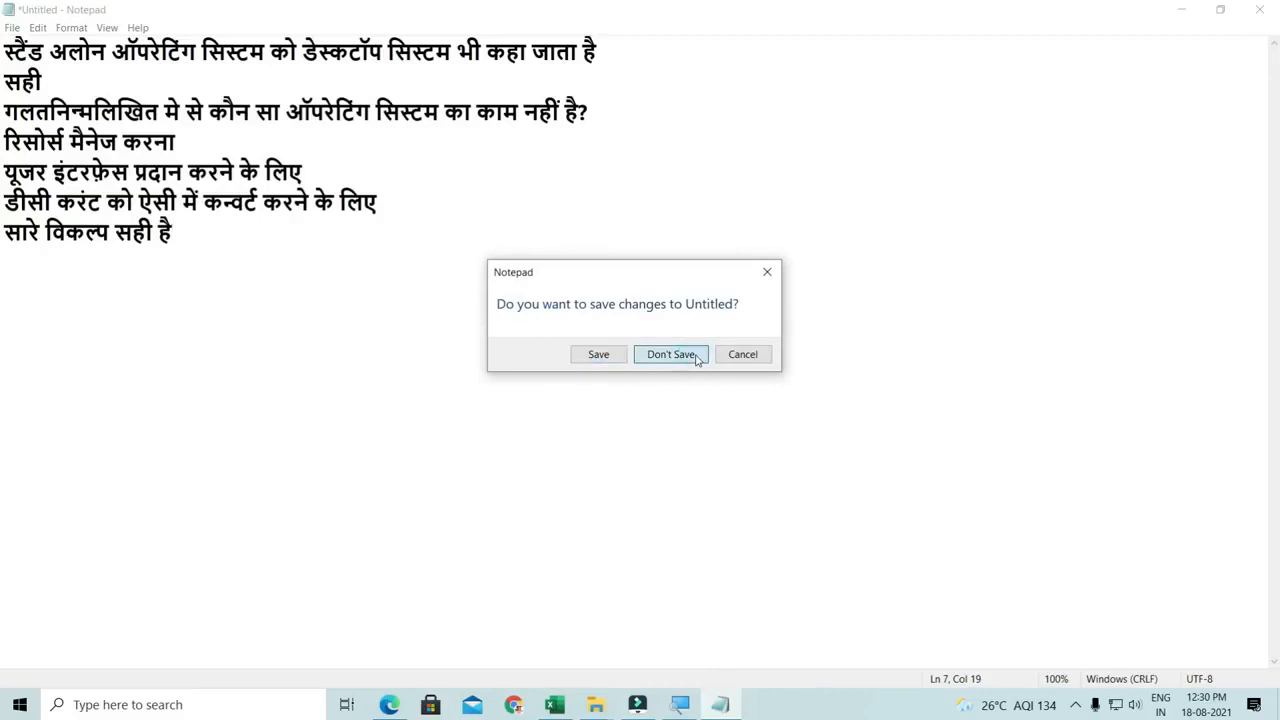
click(692, 357)
scroll(688, 363, up, 5)
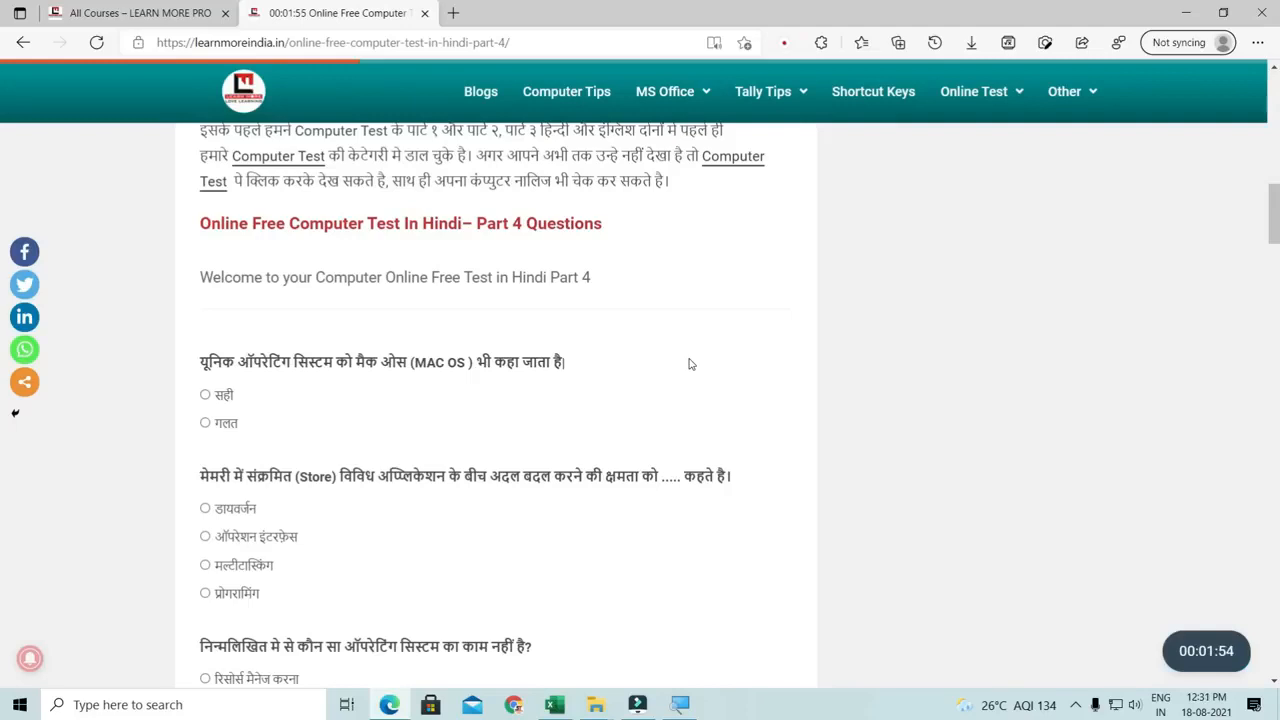
scroll(716, 328, up, 9)
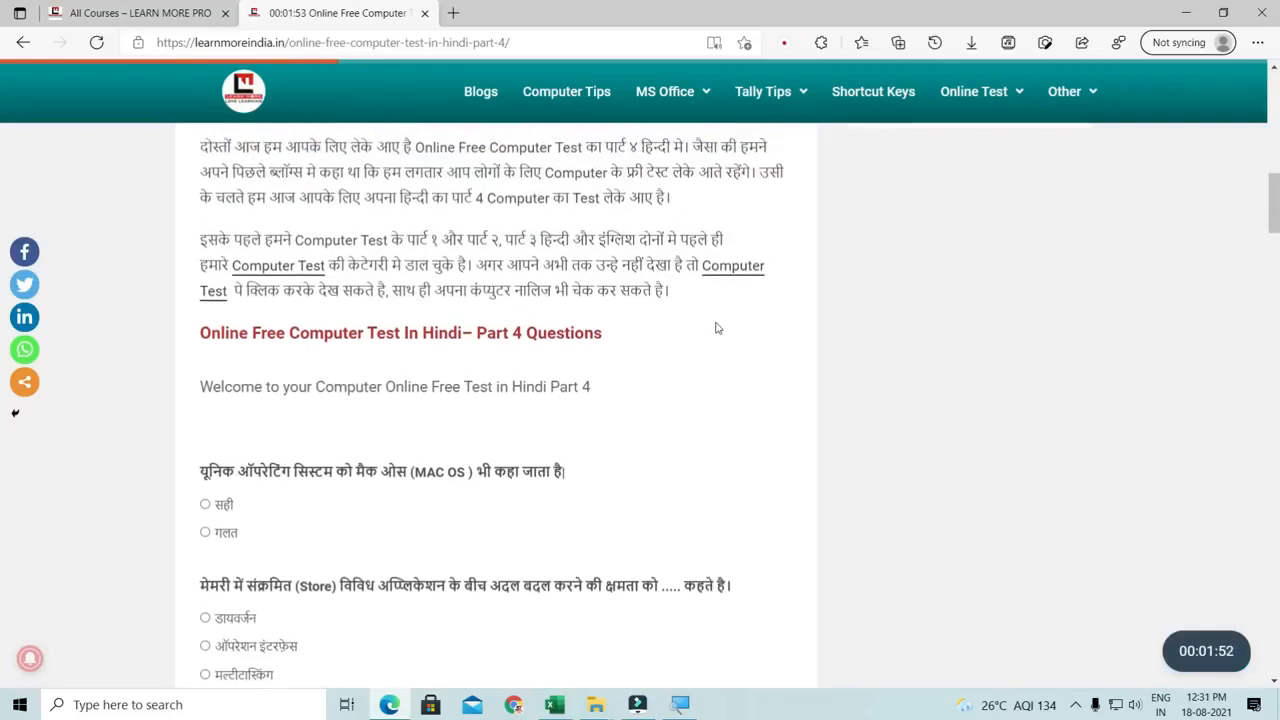
scroll(716, 328, up, 3)
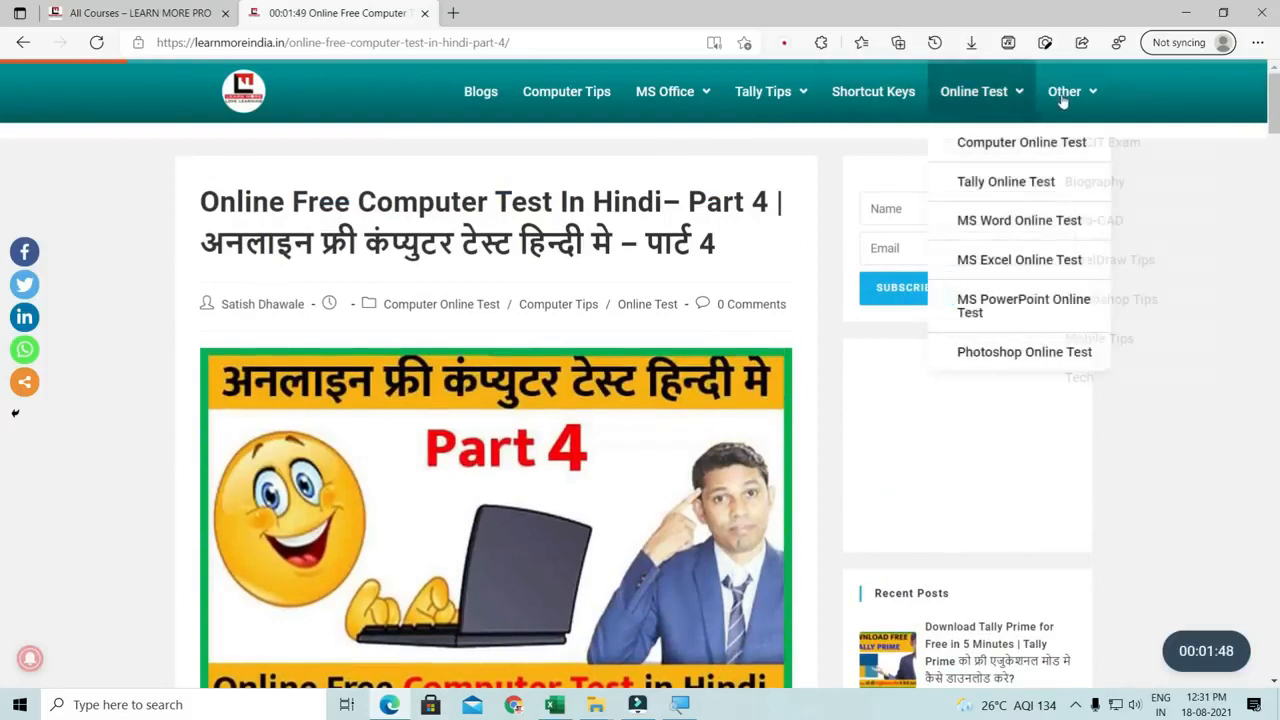
- Magnify the screen around the website's expanded Other menu and zoom back out to normal size
mouse_move(1077, 101)
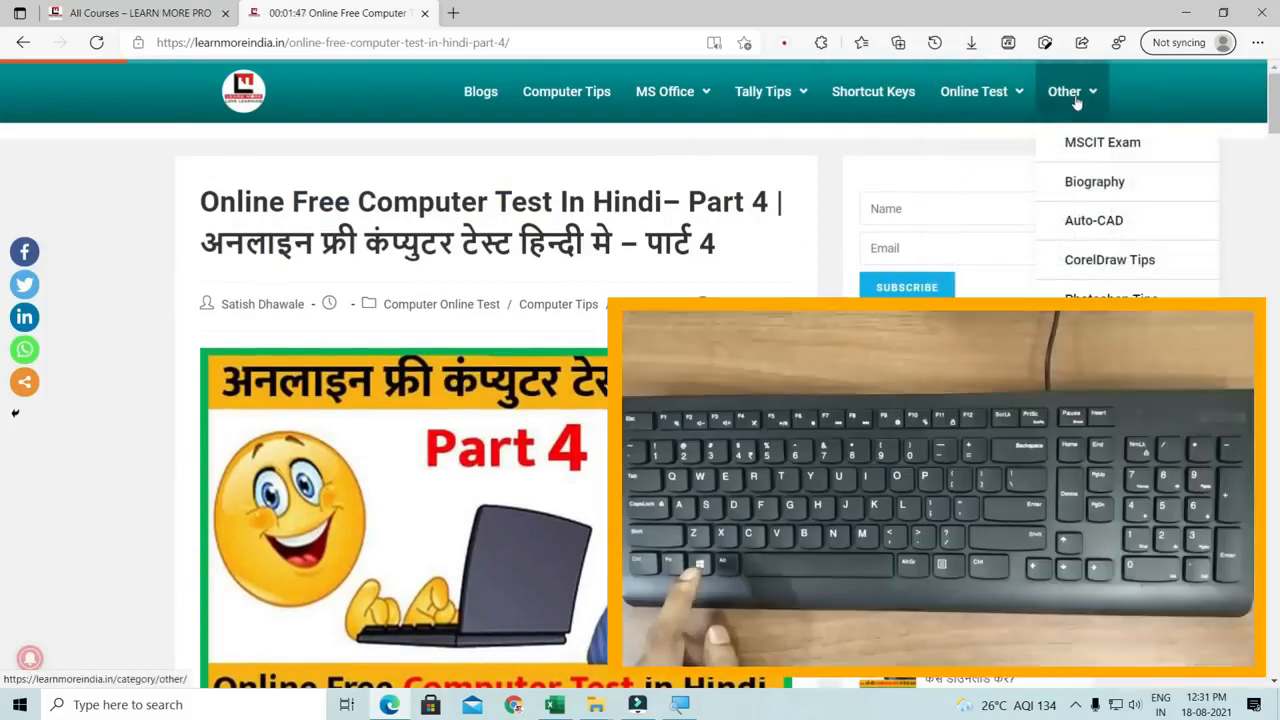
key(super+plus)
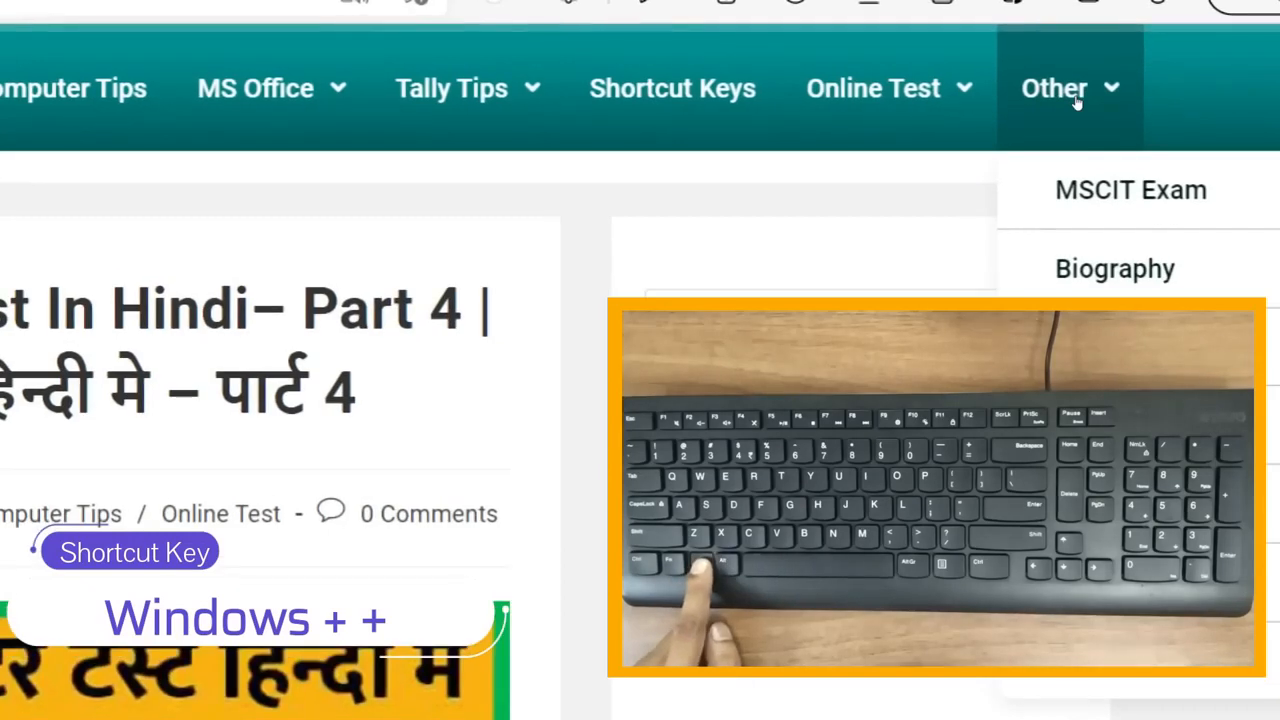
key(super+plus)
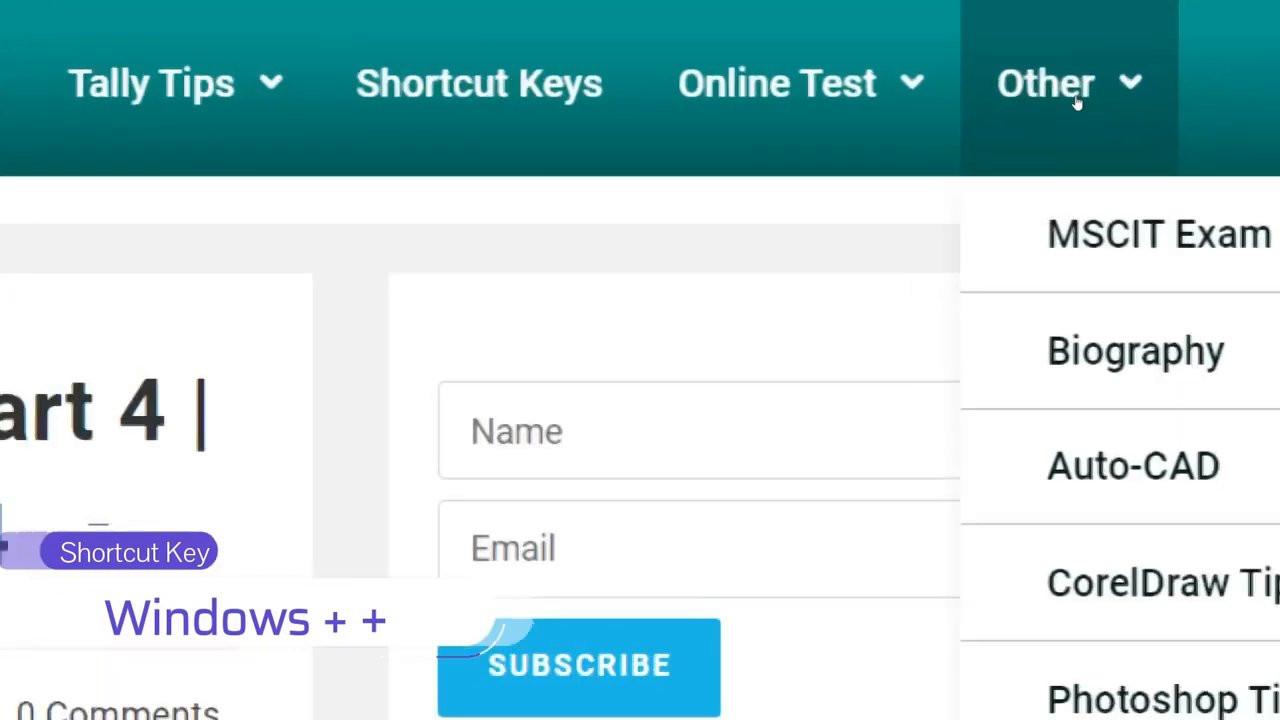
key(super+minus)
key(super+minus)
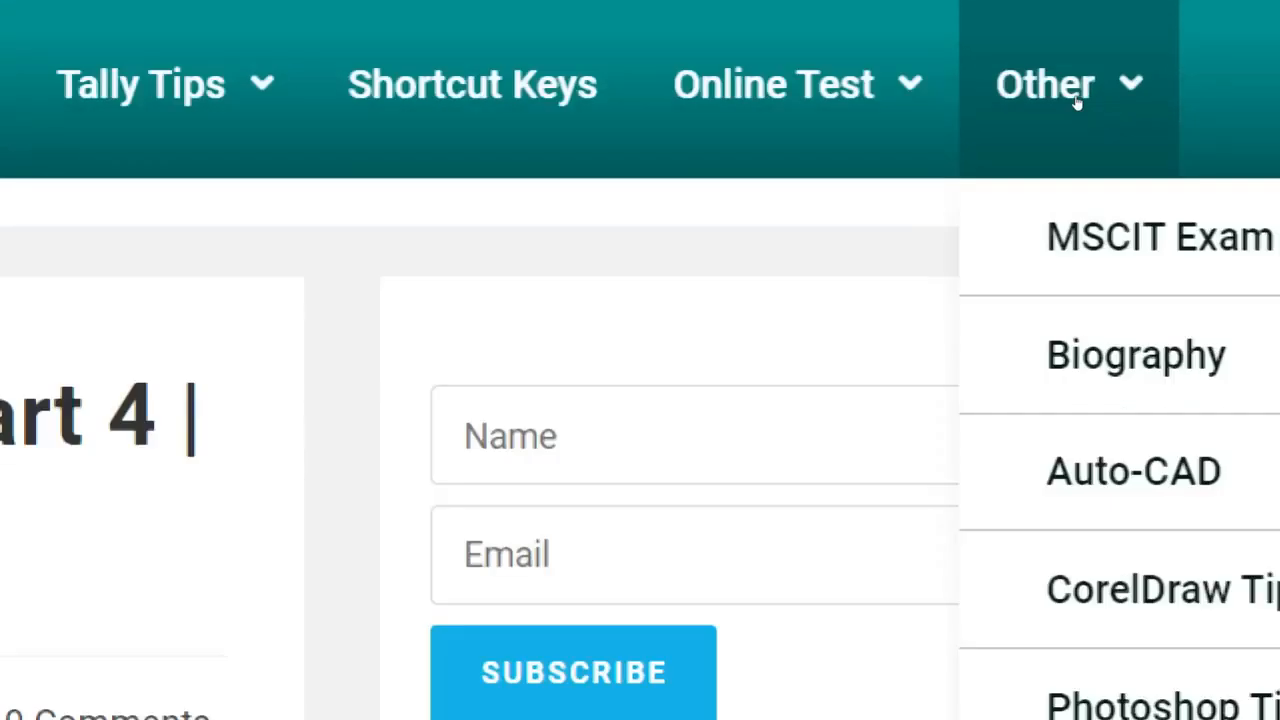
key(super+minus)
key(super+minus)
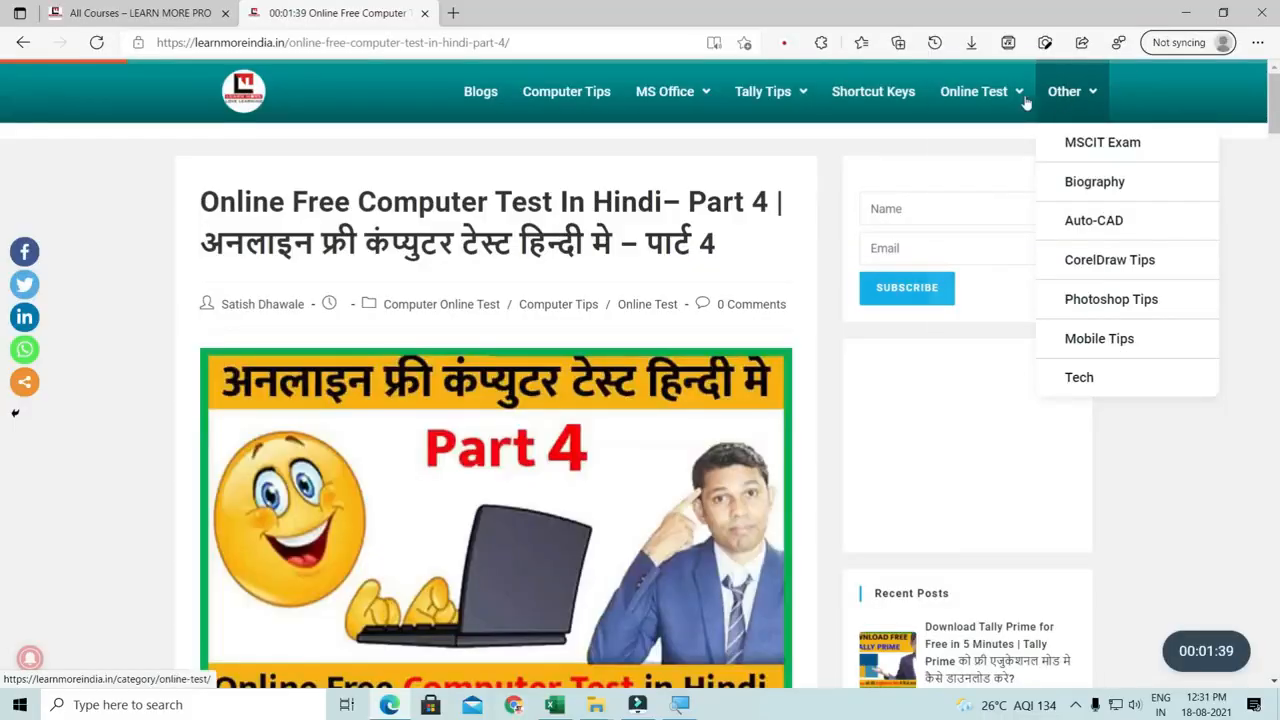
- Magnify the screen around the website's expanded Online Test menu several times and return to normal size
mouse_move(993, 104)
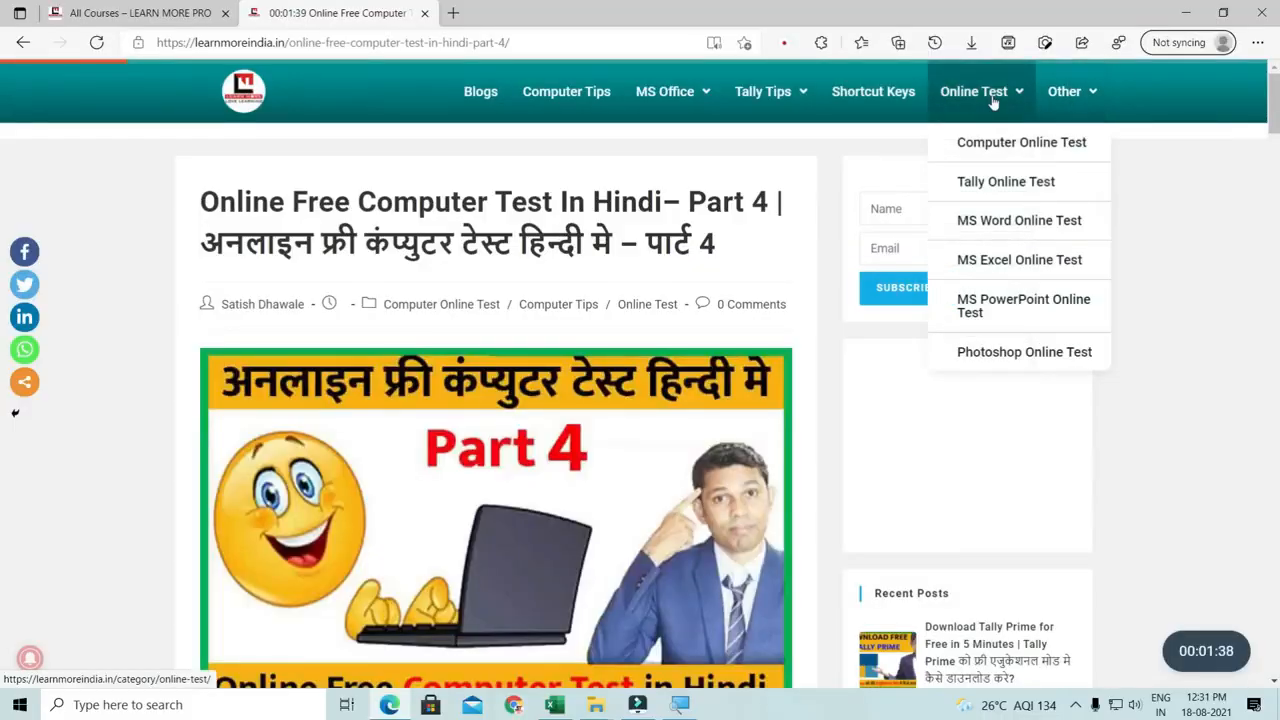
key(super+plus)
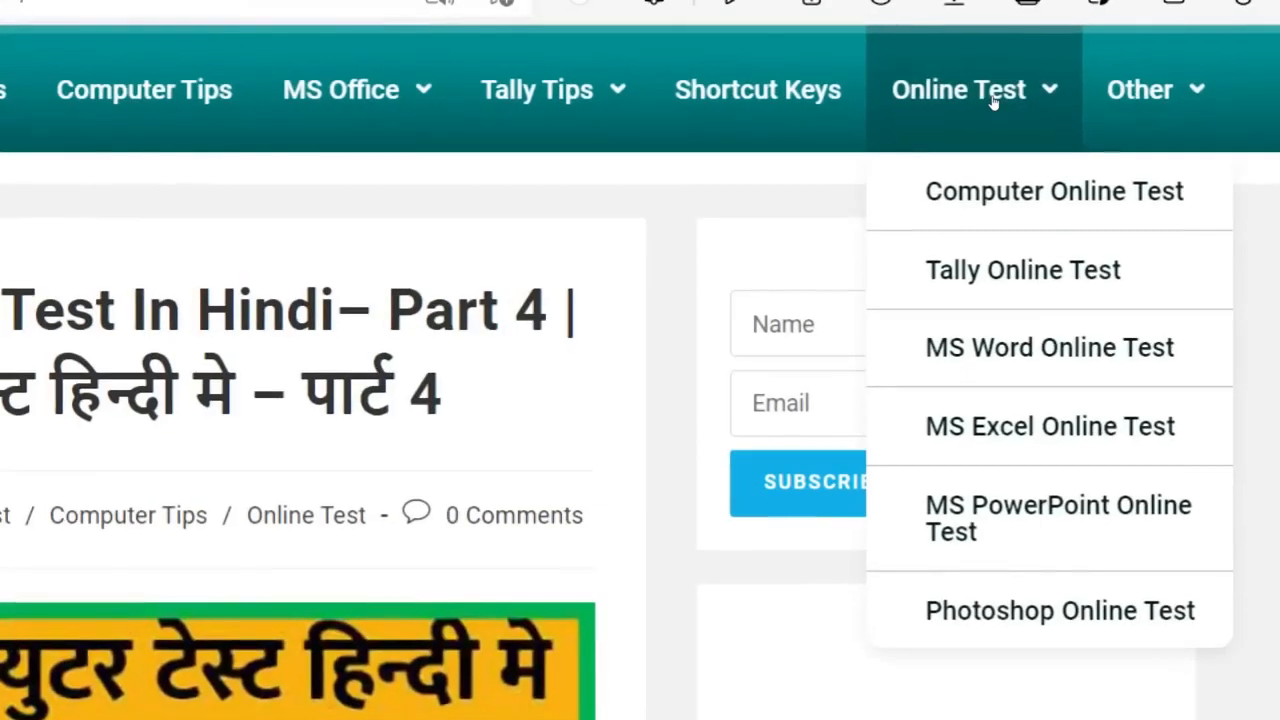
key(super+plus)
key(super+minus)
key(super+minus)
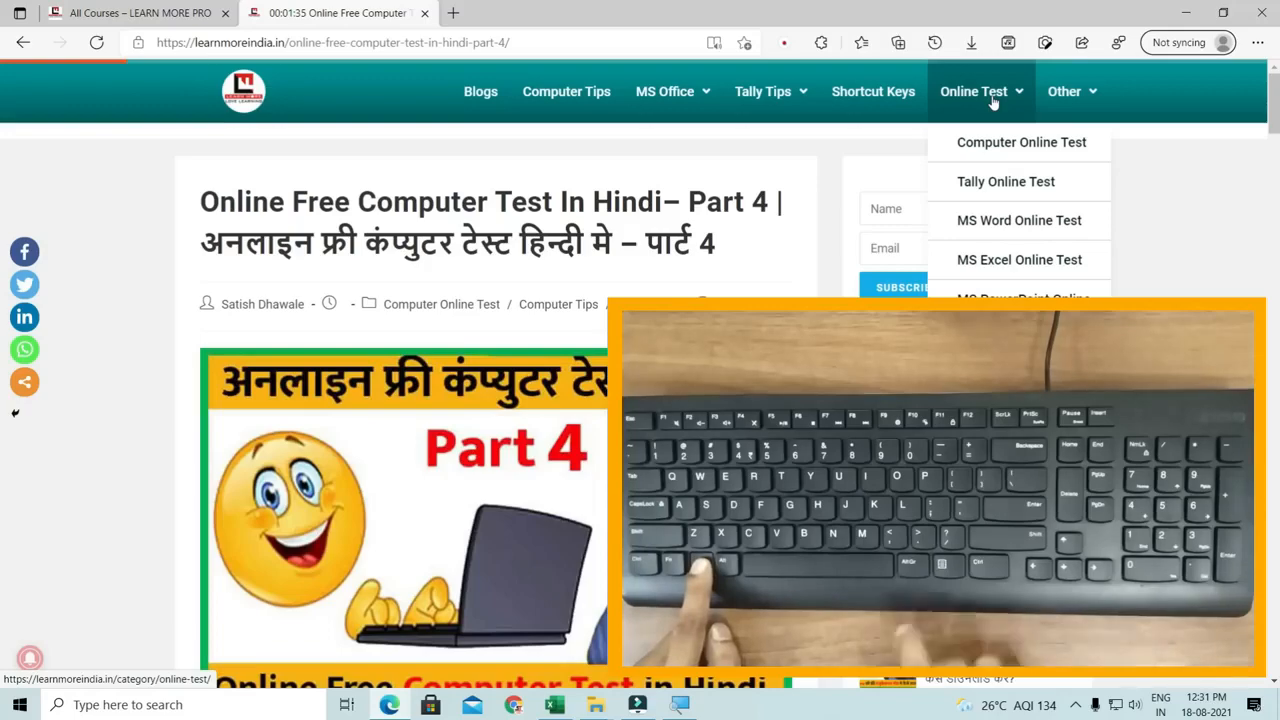
key(super+plus)
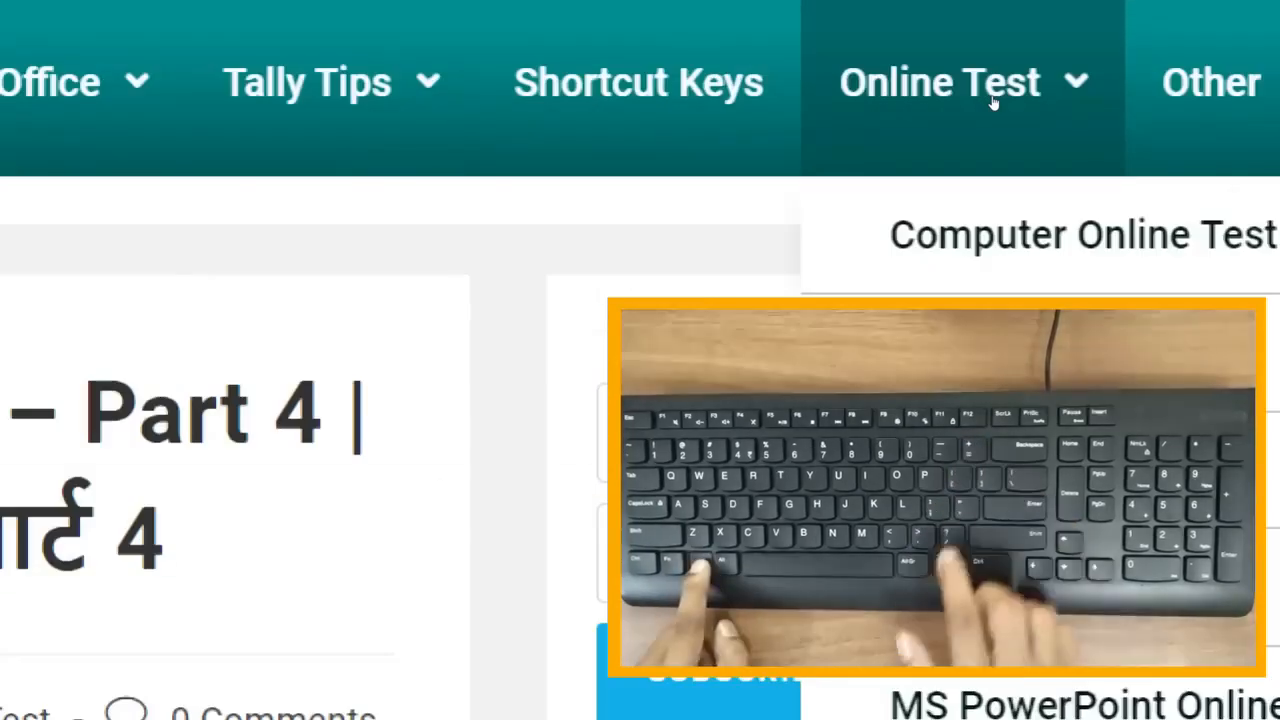
key(super+minus)
key(super+plus)
key(super+plus)
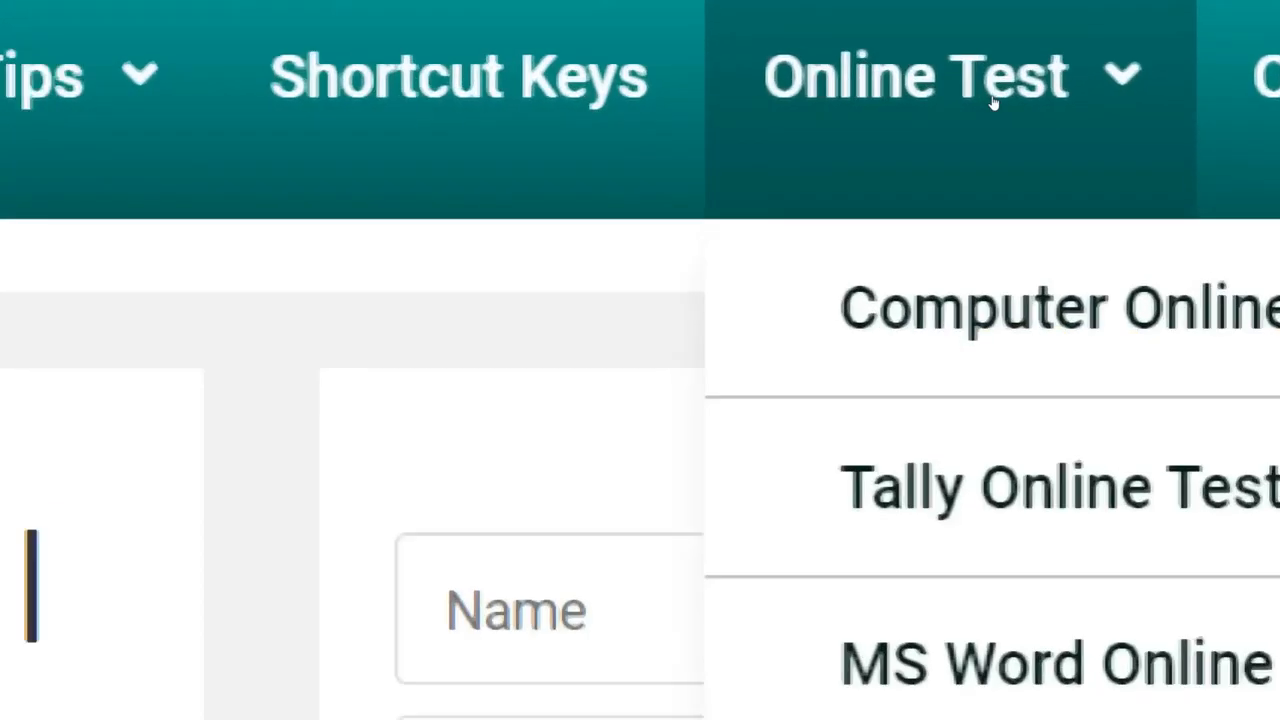
key(super+minus)
key(super+minus)
key(super+minus)
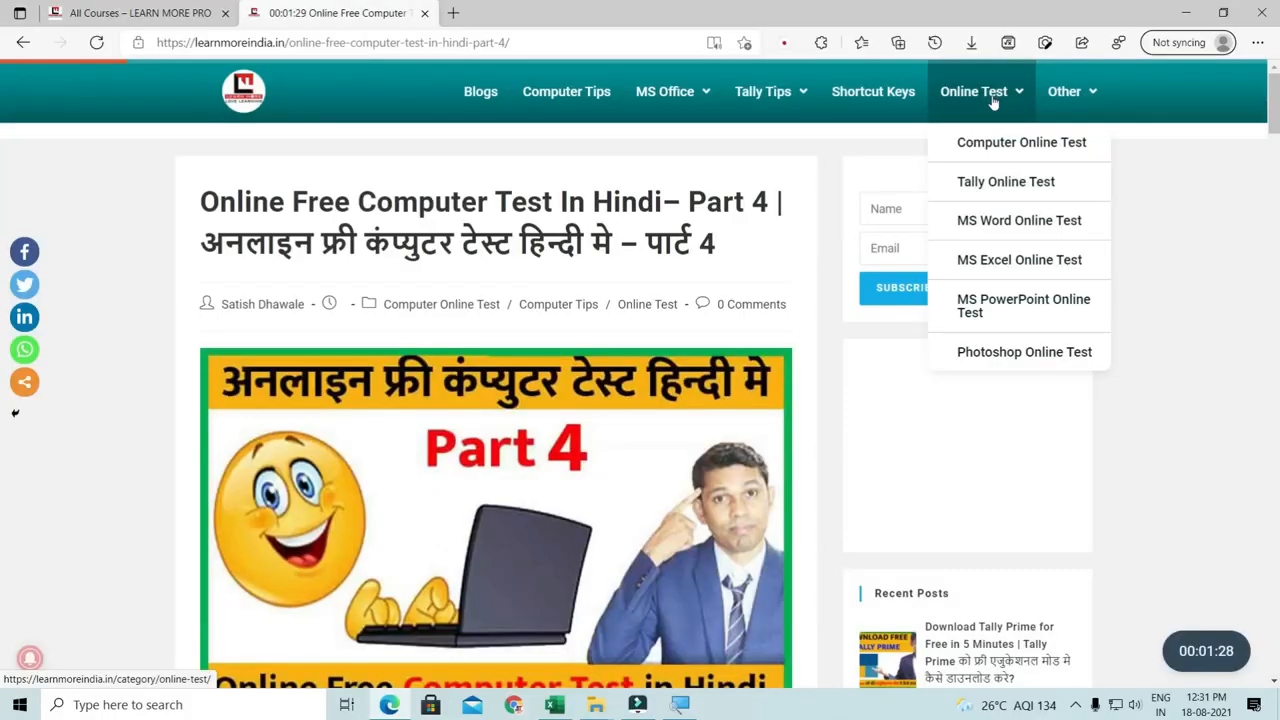
key(super+plus)
key(super+plus)
key(super+minus)
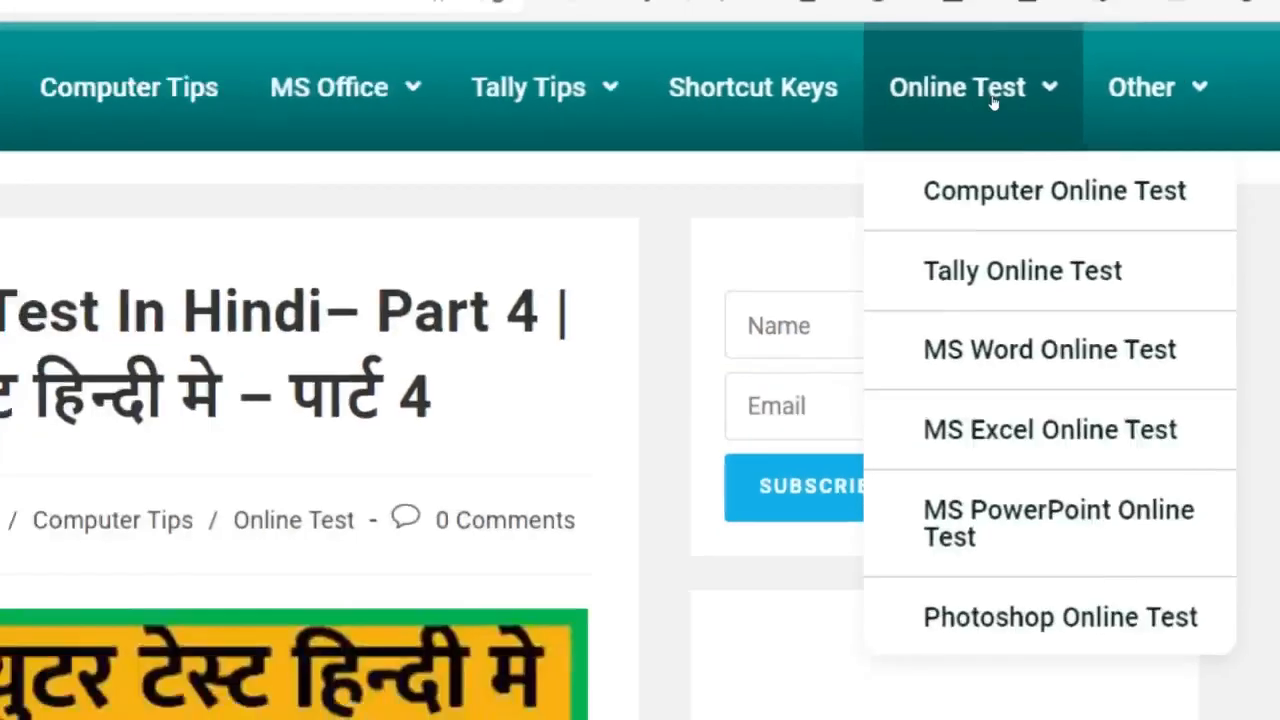
key(super+minus)
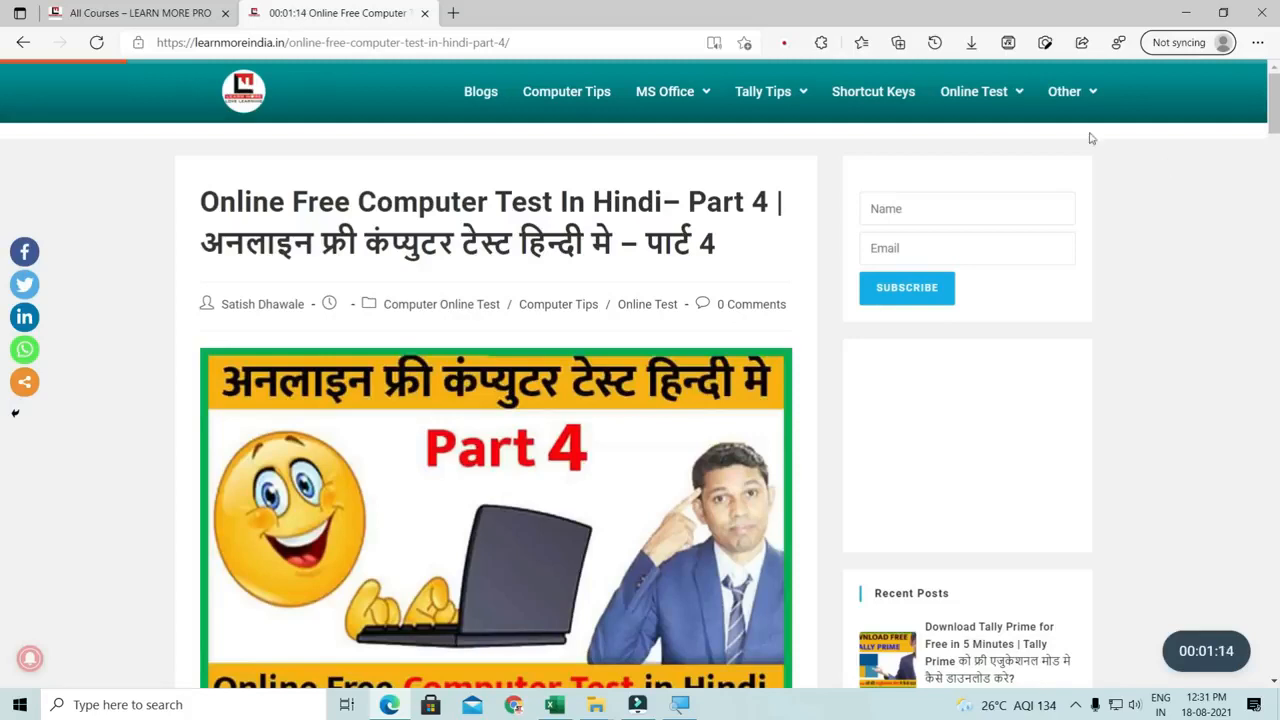
- Detach the Part 4 article into its own window and snap it to the right half beside the All Courses window
click(131, 12)
click(310, 13)
drag(385, 14, 404, 77)
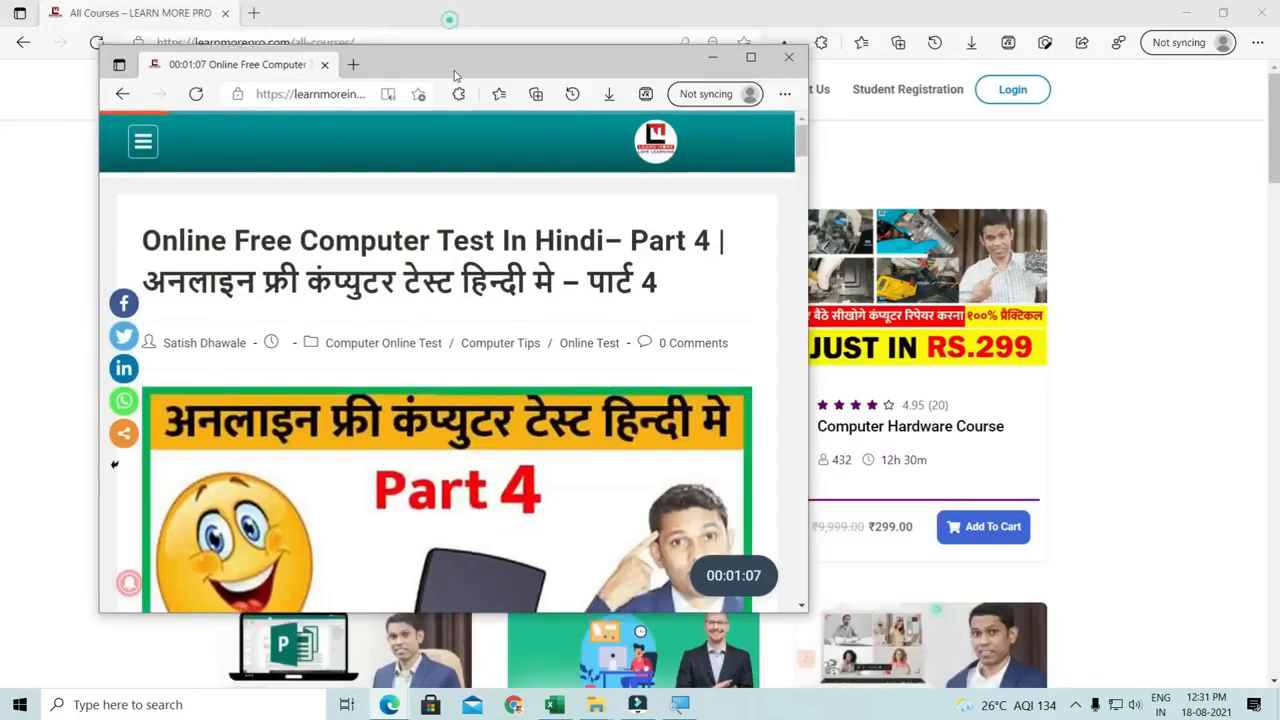
drag(455, 9, 480, 68)
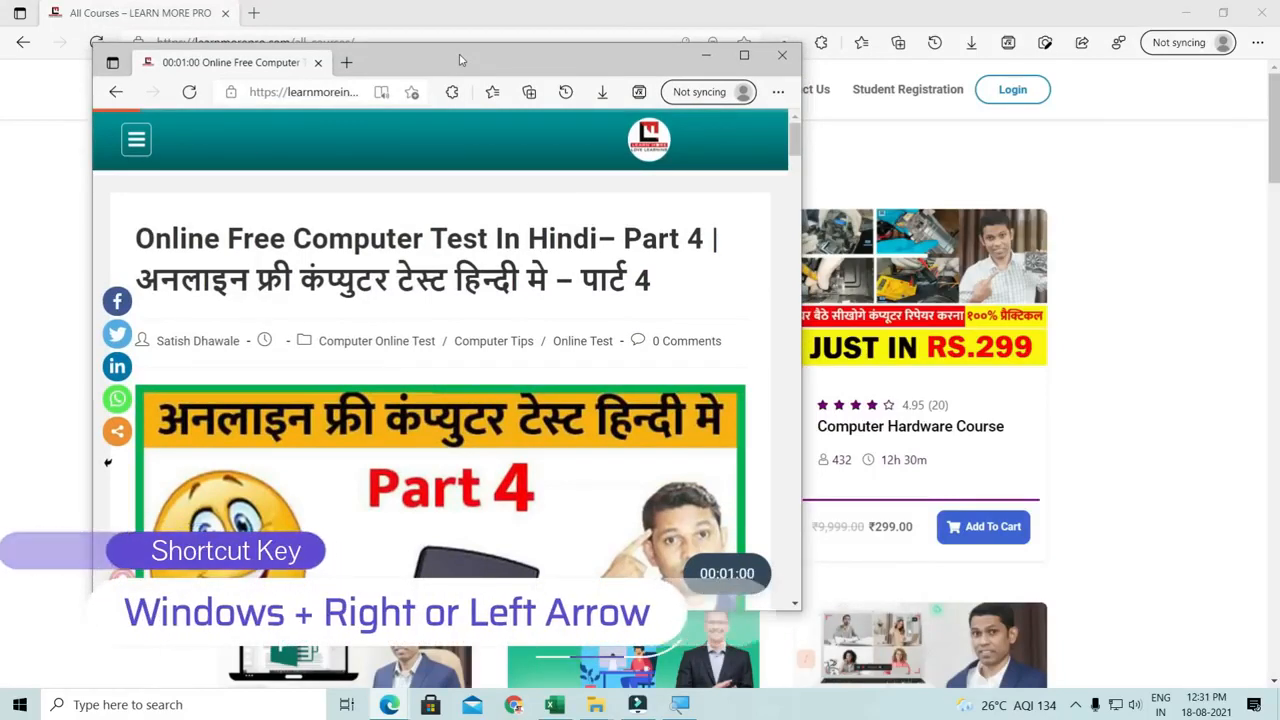
key(super+Right)
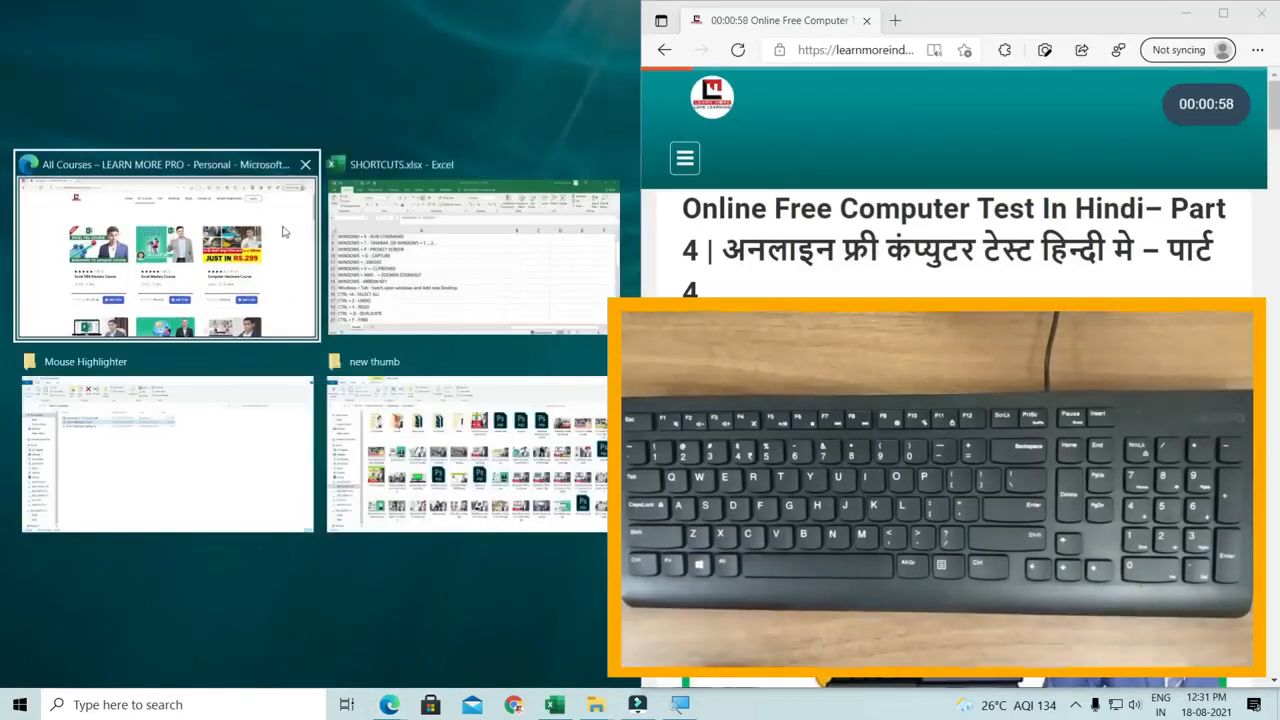
key(Return)
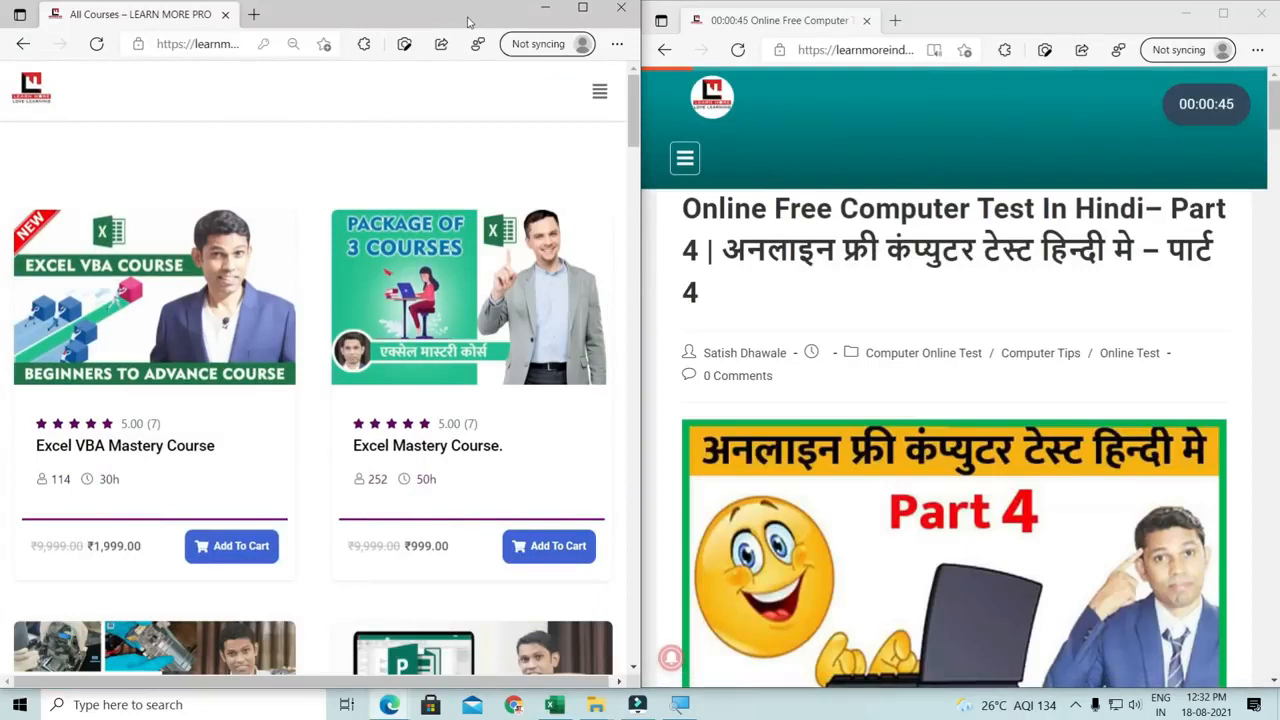
- Snap the All Courses window back and forth between the right and left halves, finishing on the left half
key(super+Right)
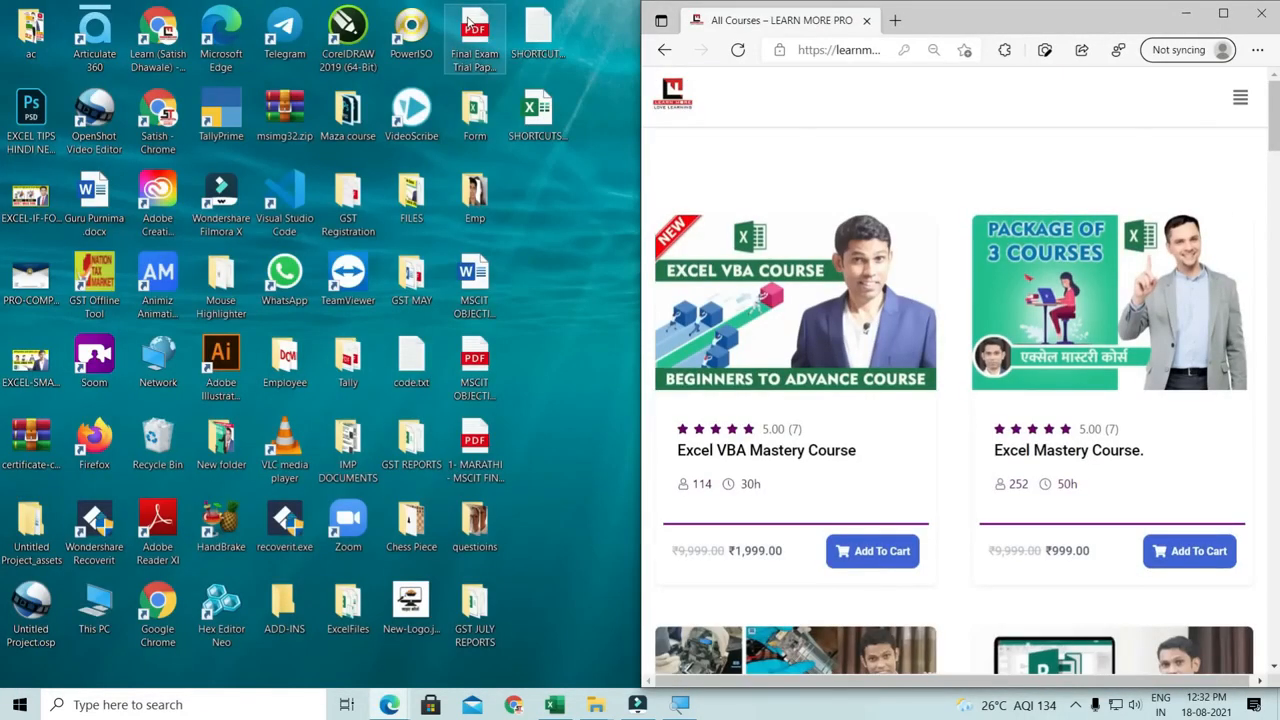
key(super+Left)
key(super+Right)
key(super+Left)
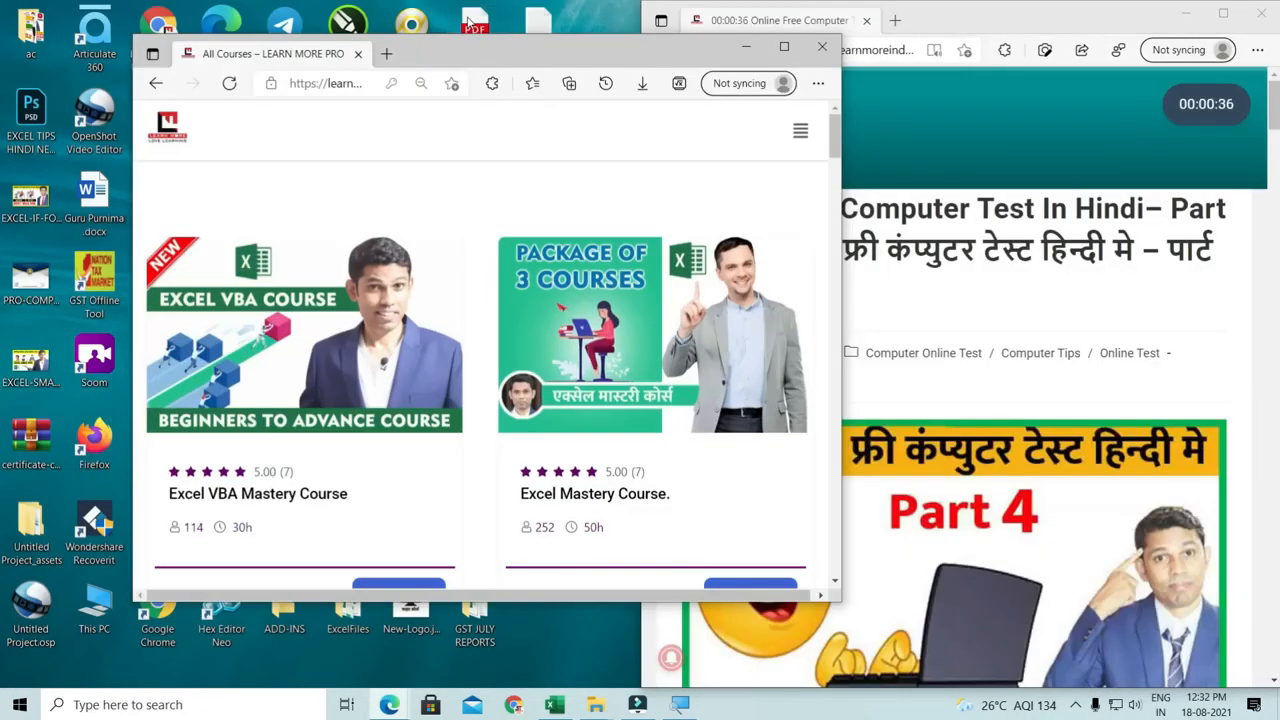
key(super+Right)
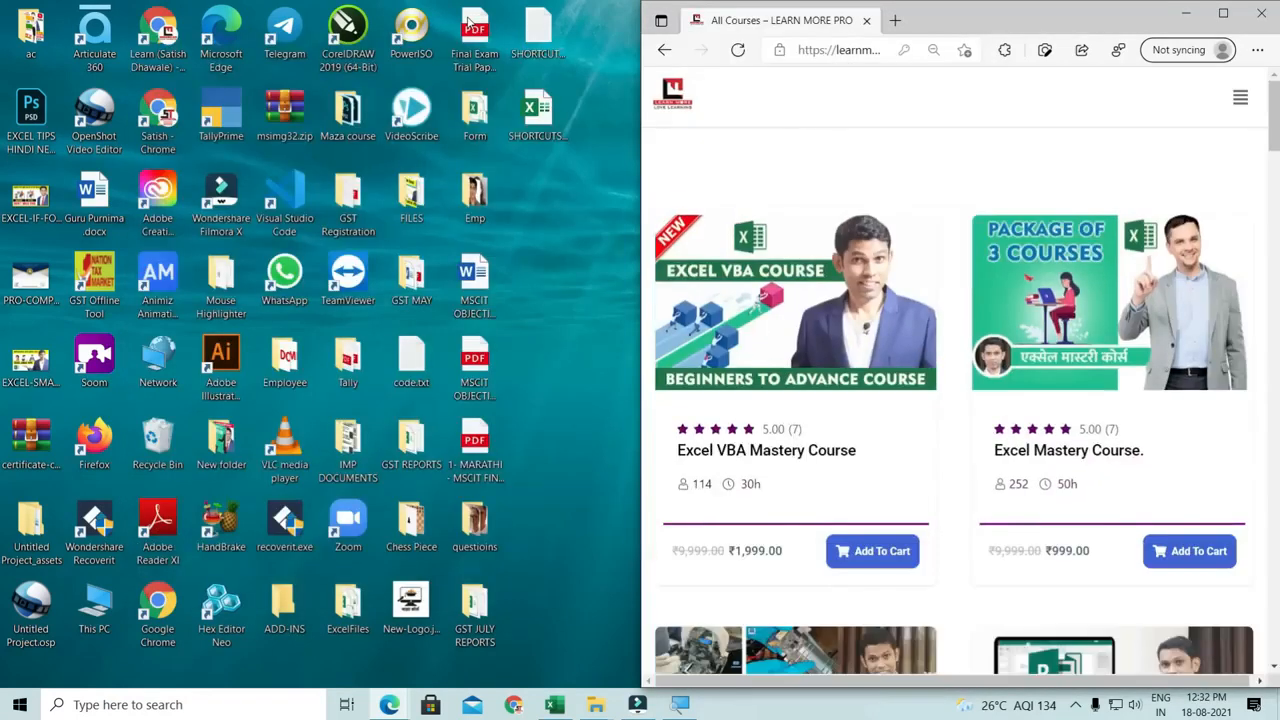
key(super+Left)
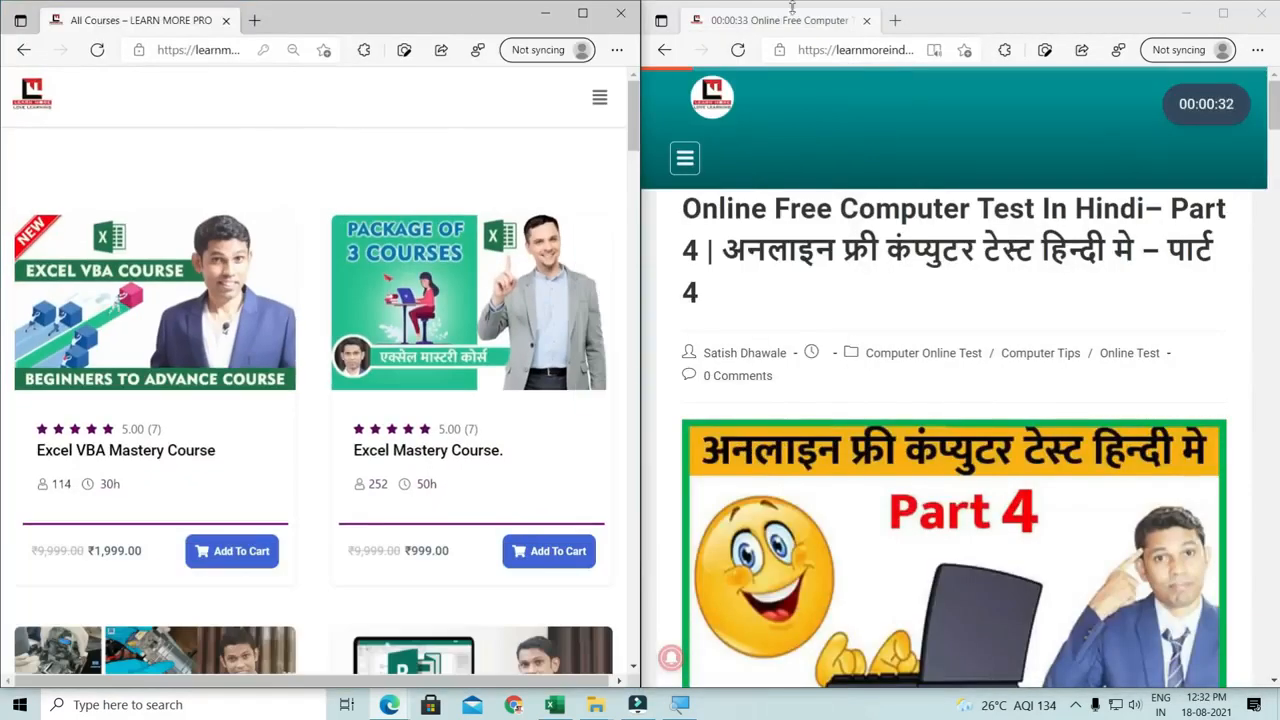
- Browse the course list and the Part 4 test page side by side in the two snapped windows
scroll(470, 400, down, 3)
scroll(797, 294, down, 8)
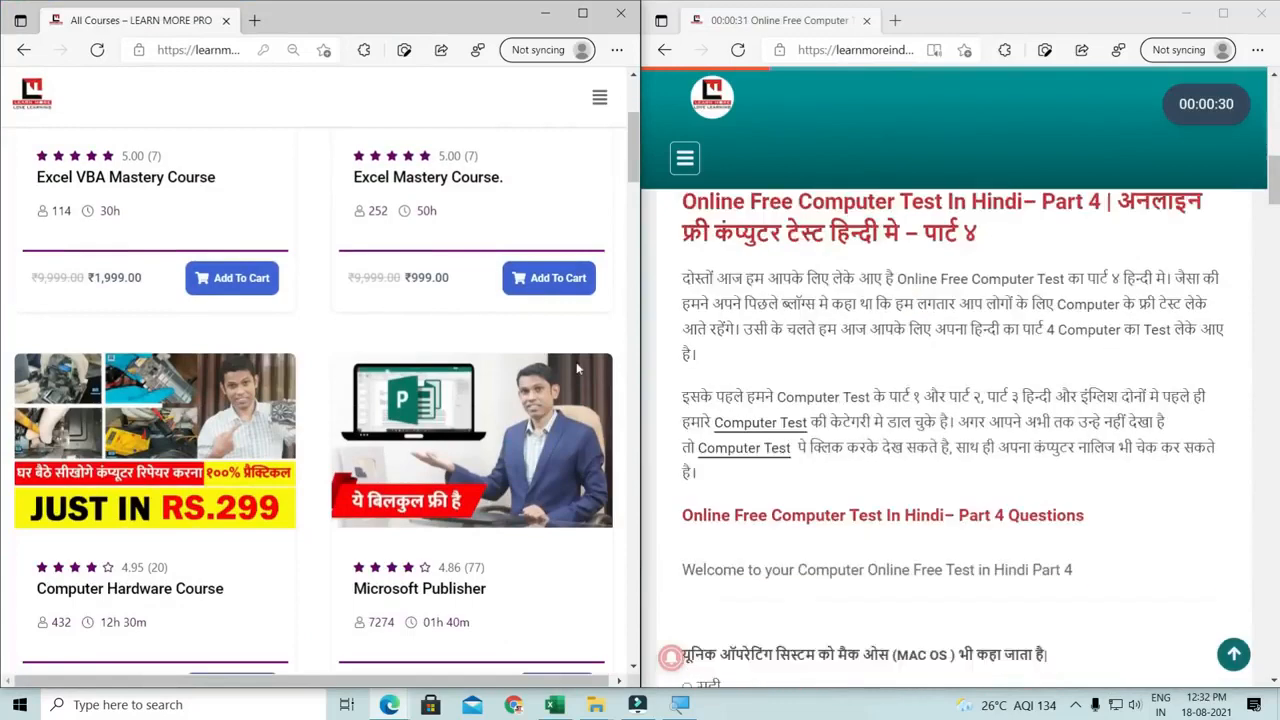
scroll(577, 369, down, 10)
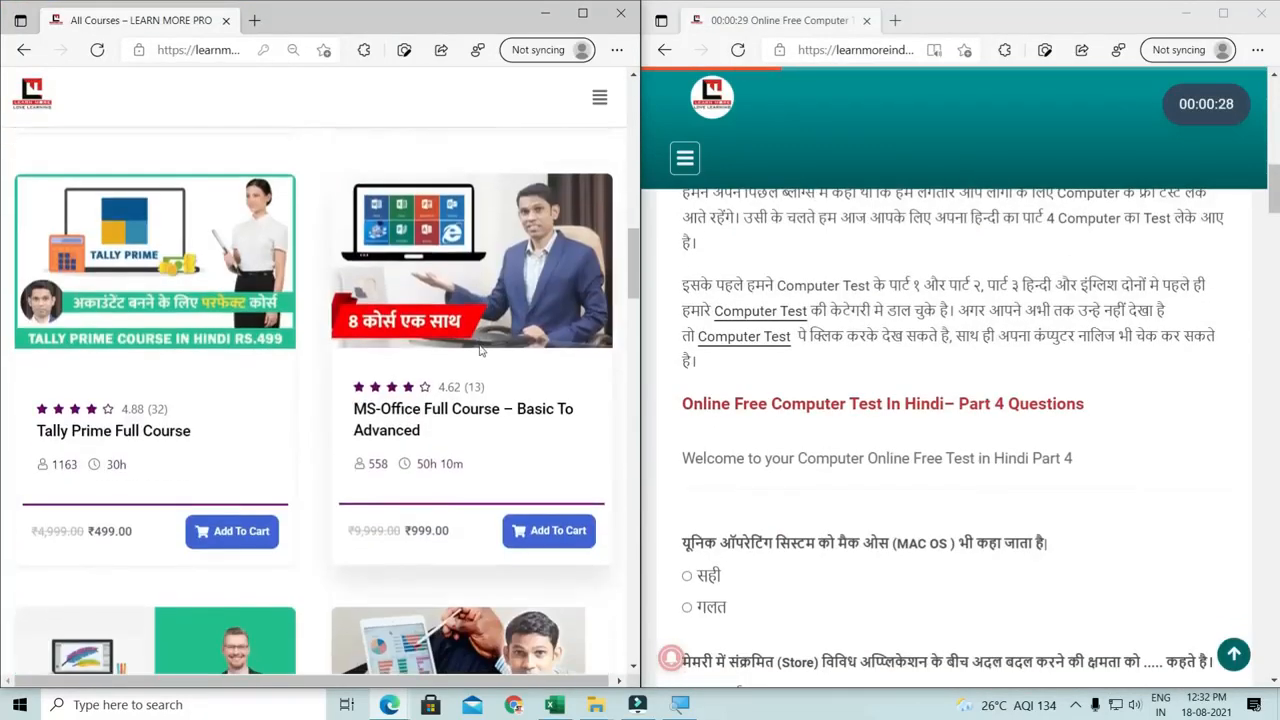
scroll(479, 350, down, 7)
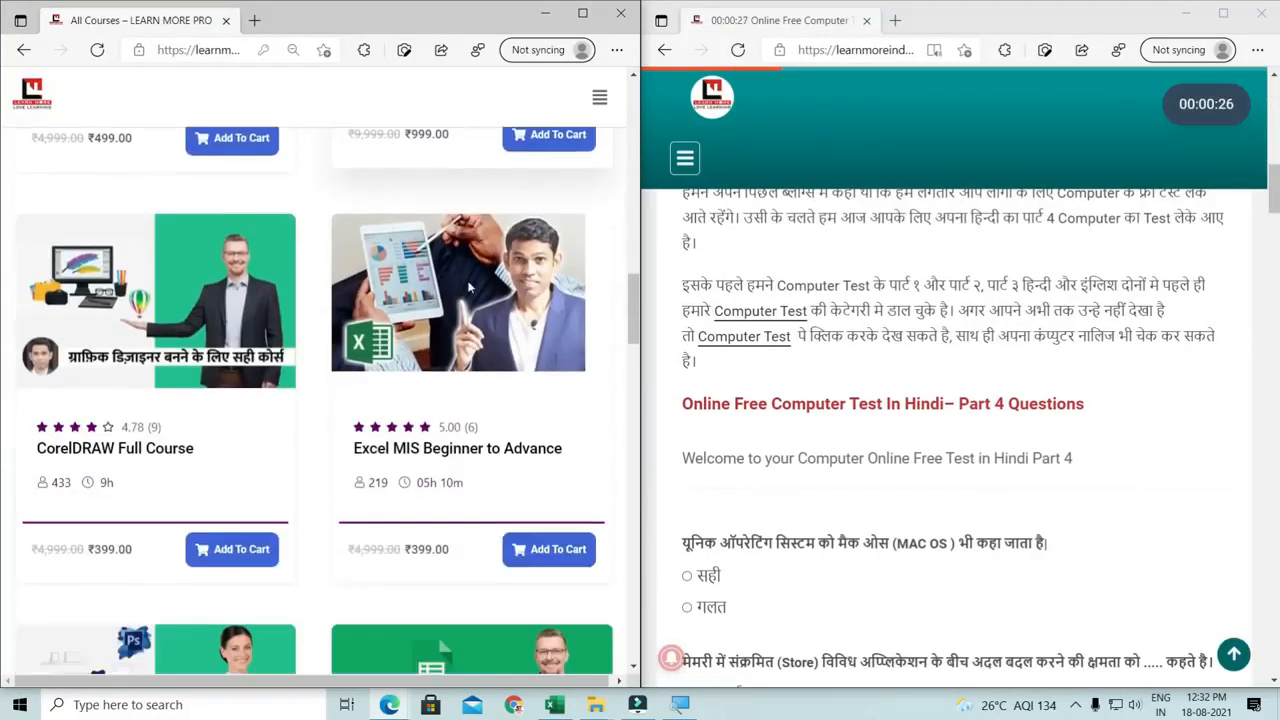
scroll(758, 330, down, 10)
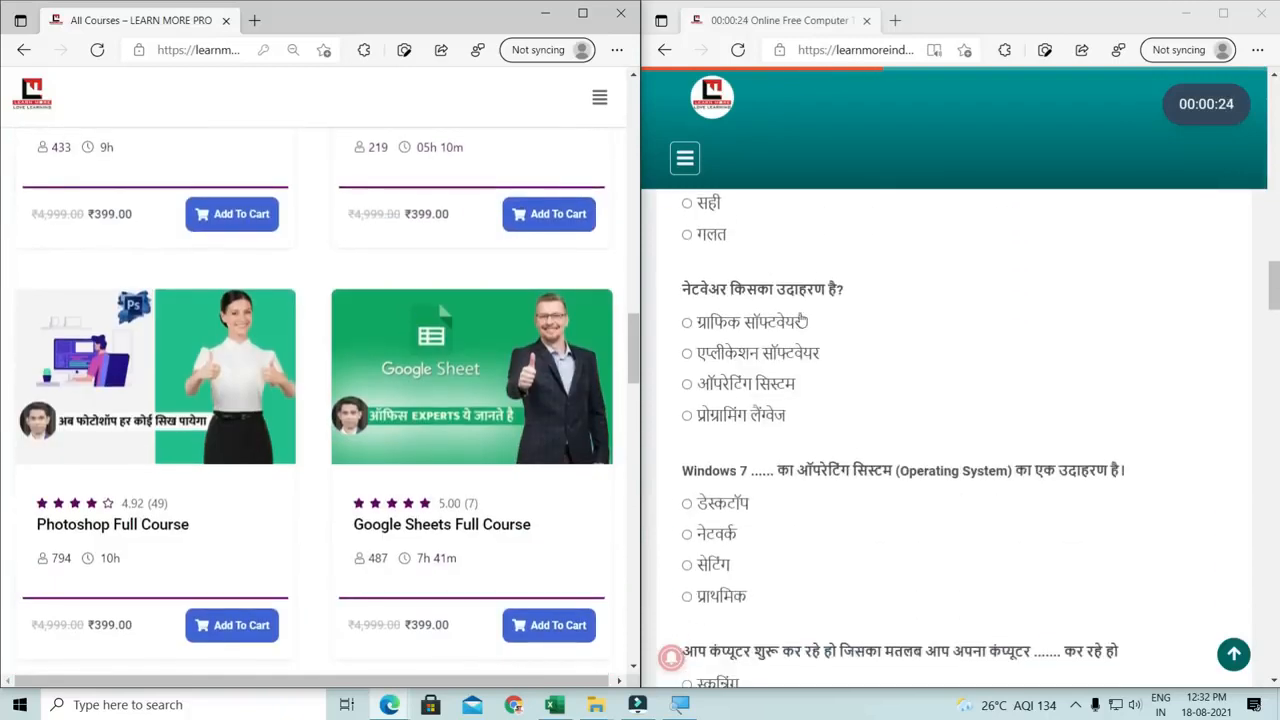
scroll(474, 353, down, 9)
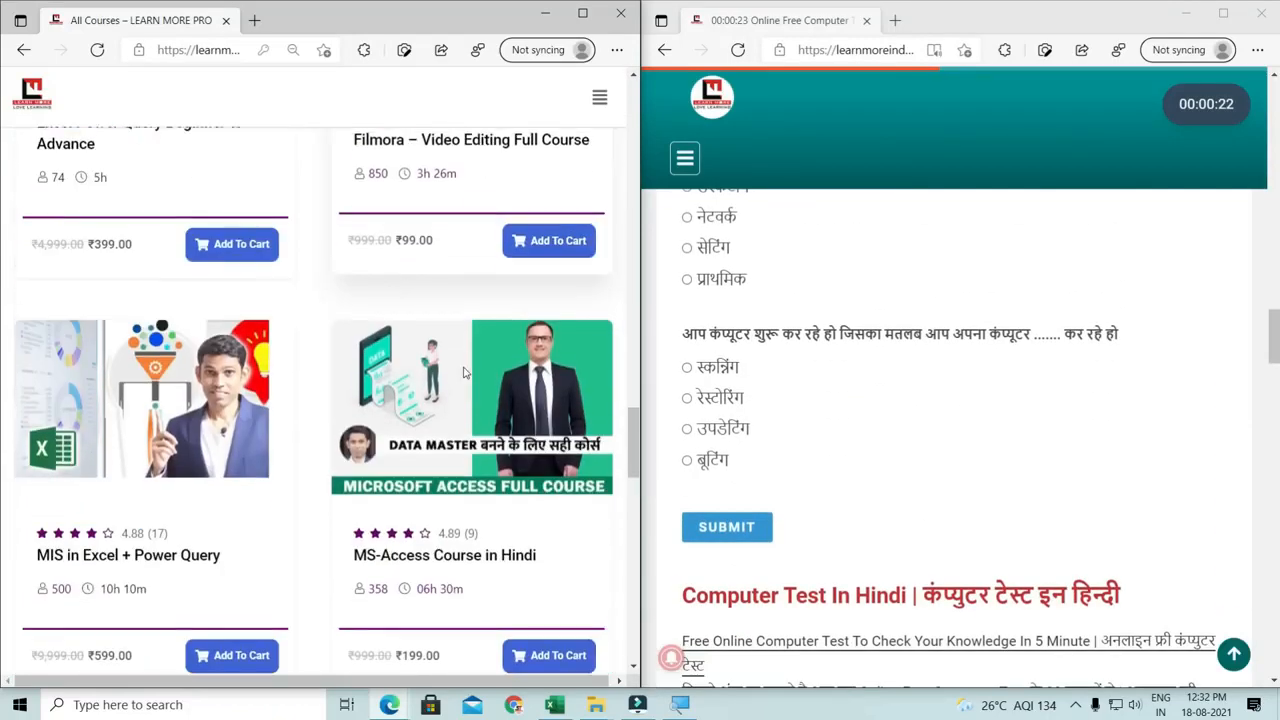
scroll(517, 390, down, 10)
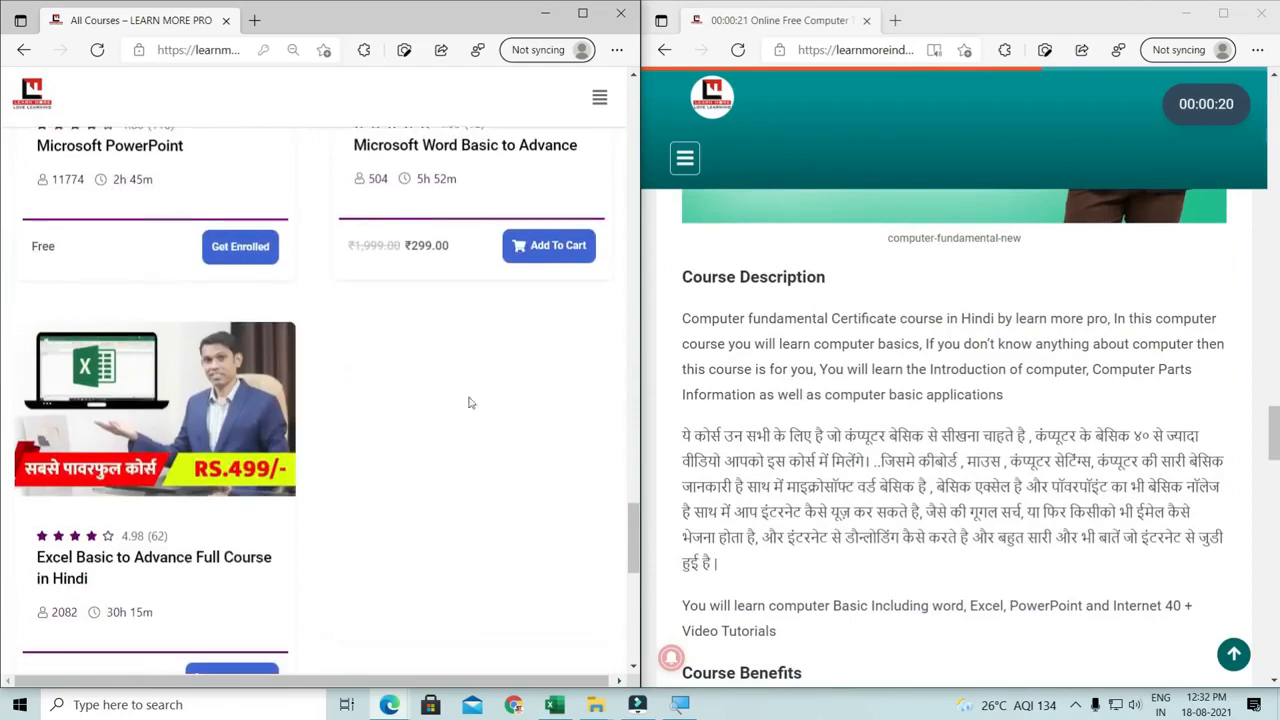
scroll(380, 375, up, 10)
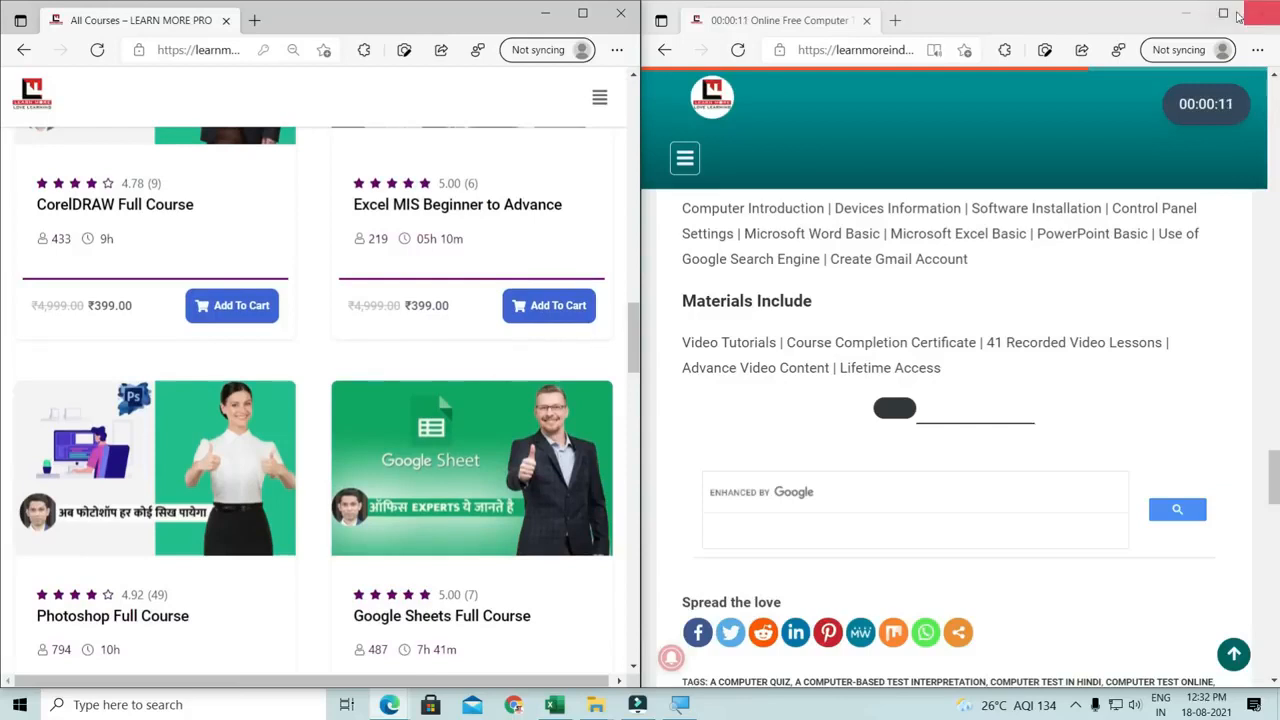
- Maximize the Part 4 article window and the All Courses window
click(1222, 13)
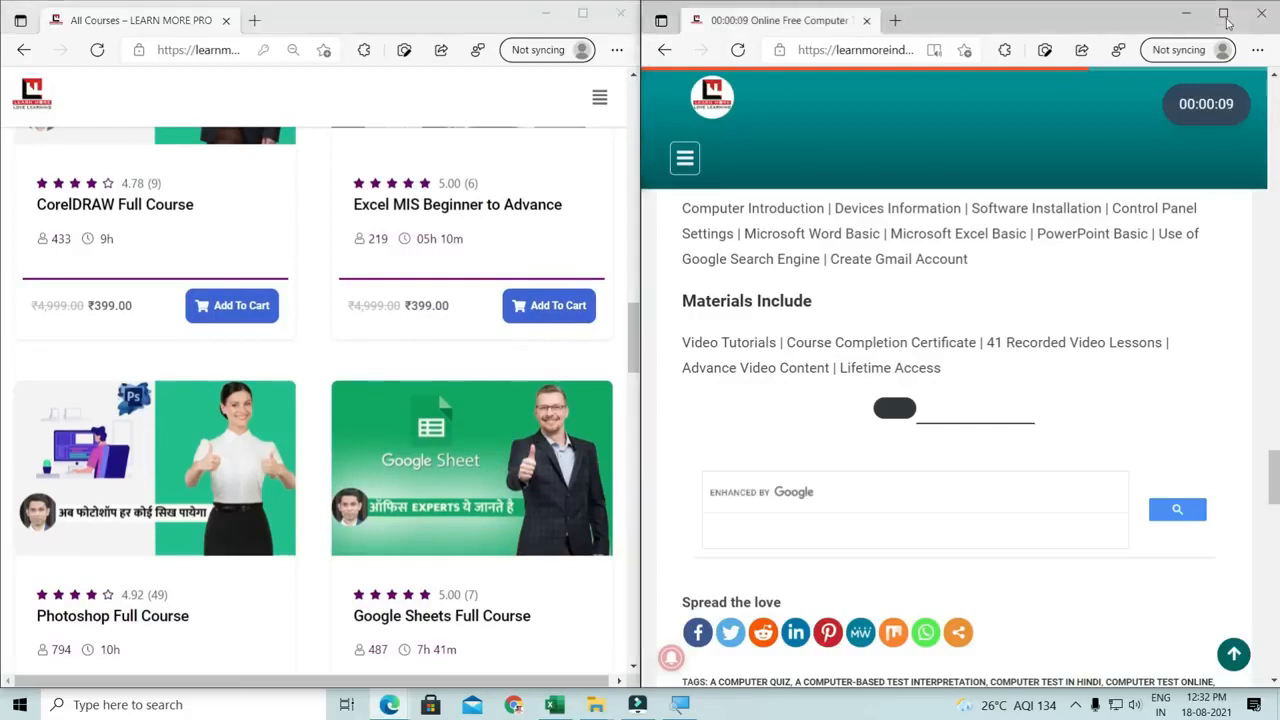
mouse_move(677, 91)
key(alt+Tab)
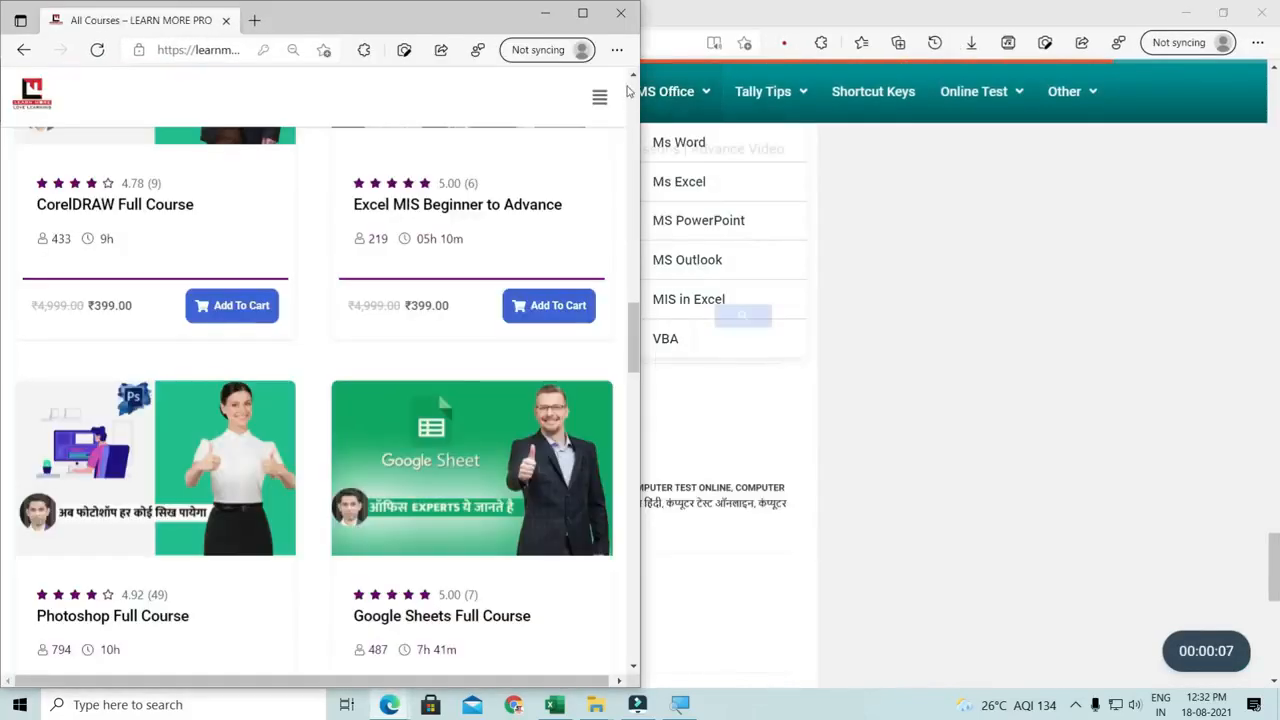
click(582, 13)
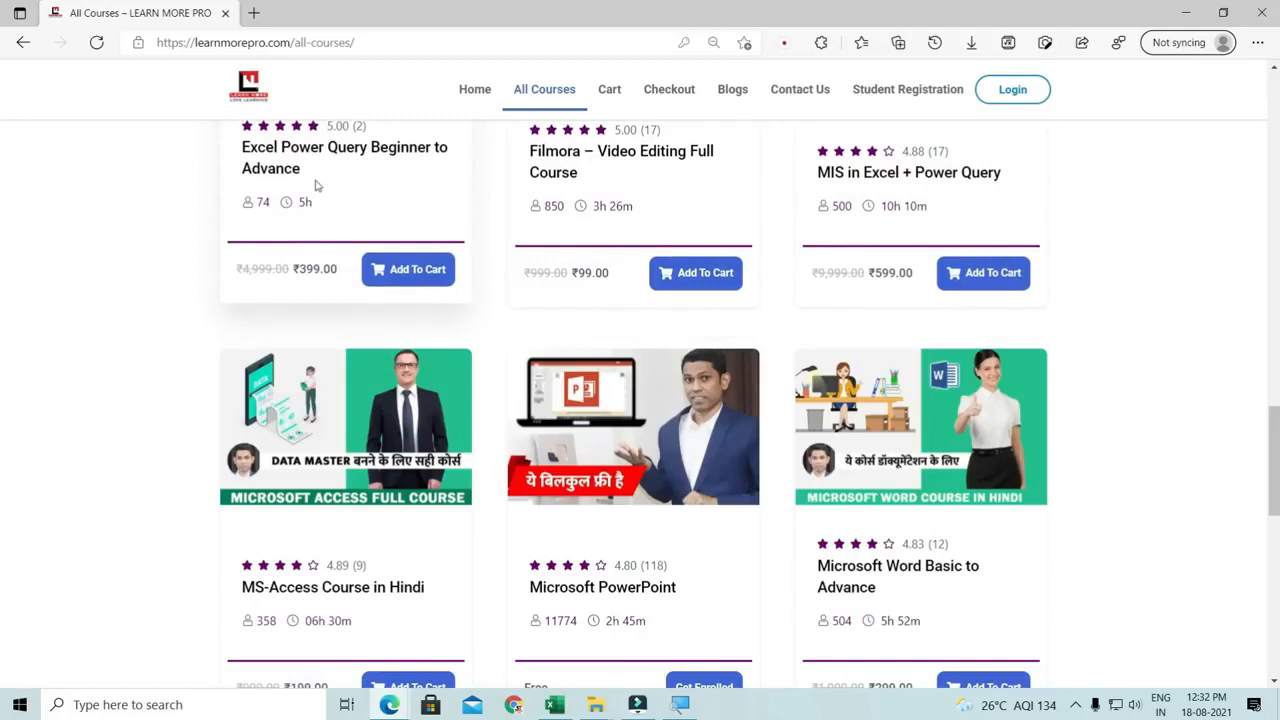
- Switch between the All Courses and Part 4 article windows through Task View, finishing on the Part 4 article
key(super+Tab)
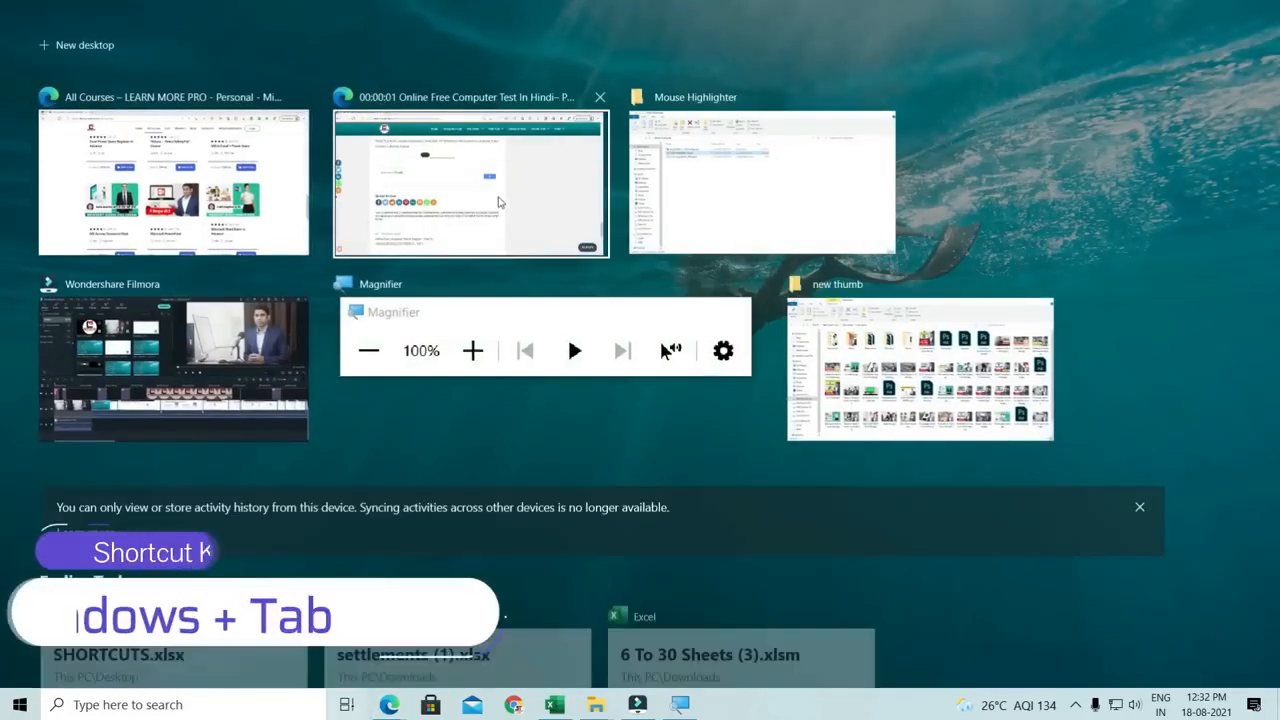
click(499, 202)
key(super+Tab)
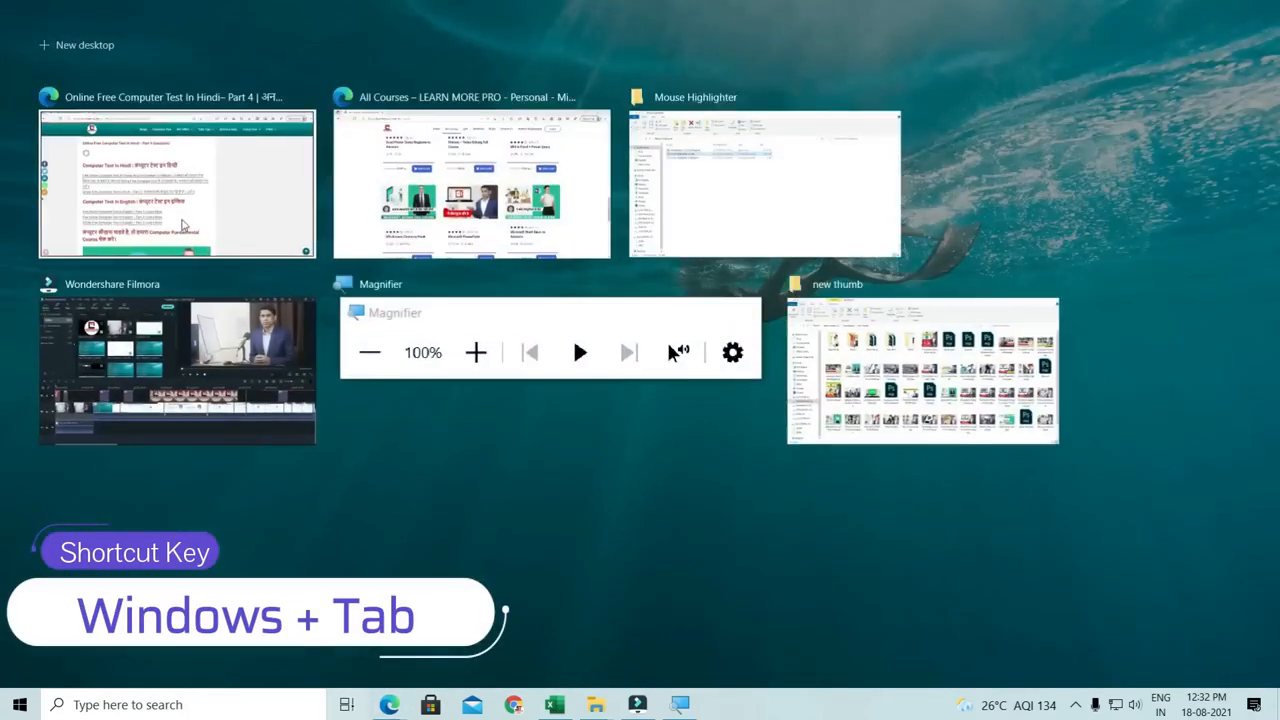
click(466, 198)
key(super+Tab)
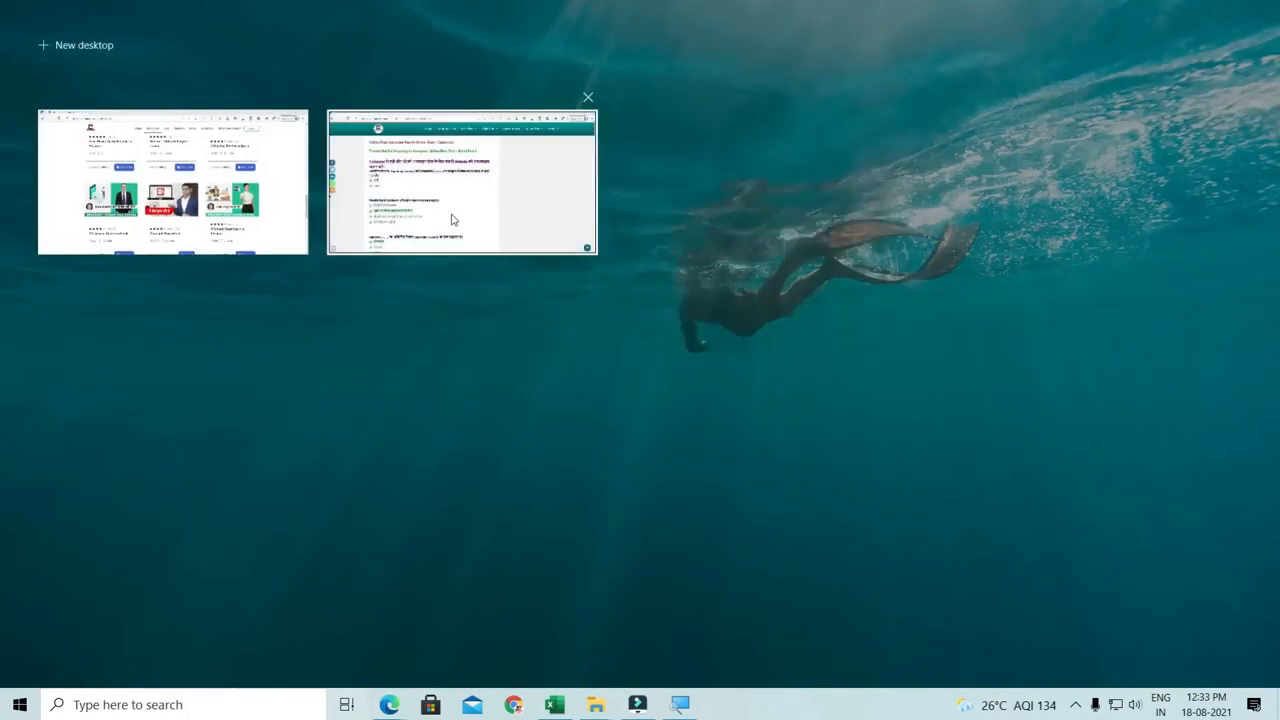
click(451, 219)
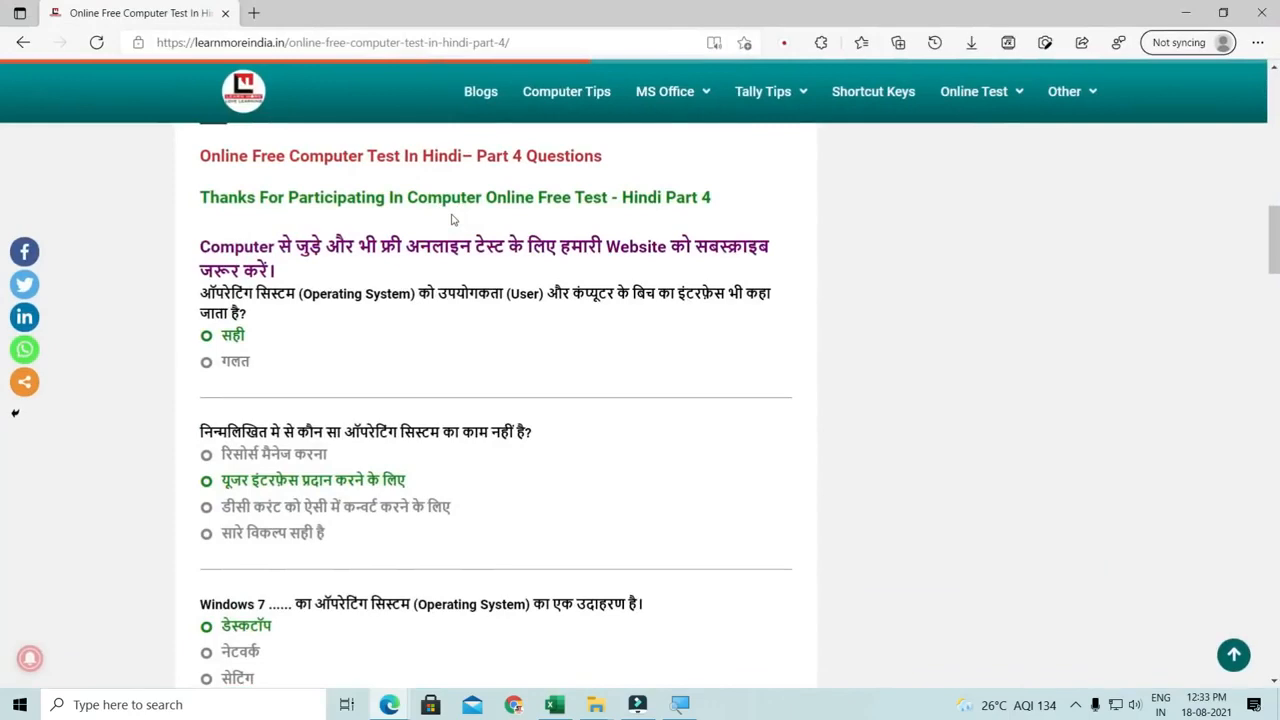
- Create a second virtual desktop in Task View, visit it and return to Desktop 1
key(super+Tab)
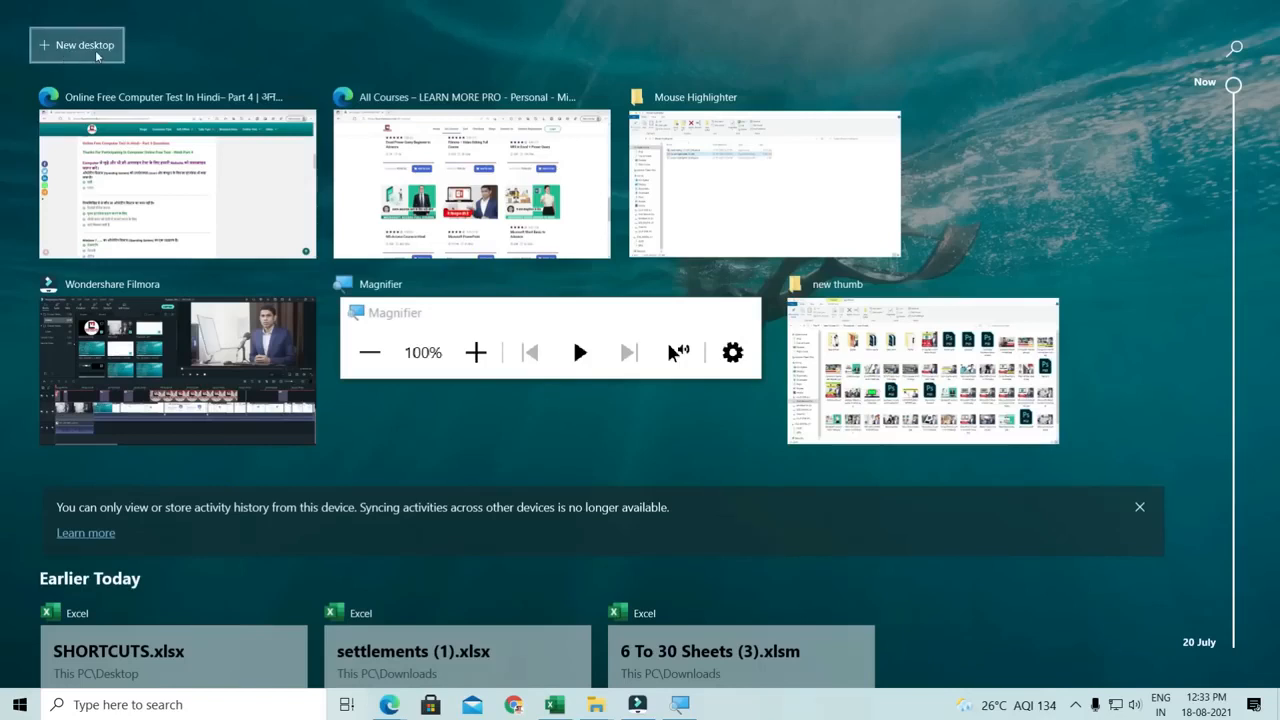
click(97, 56)
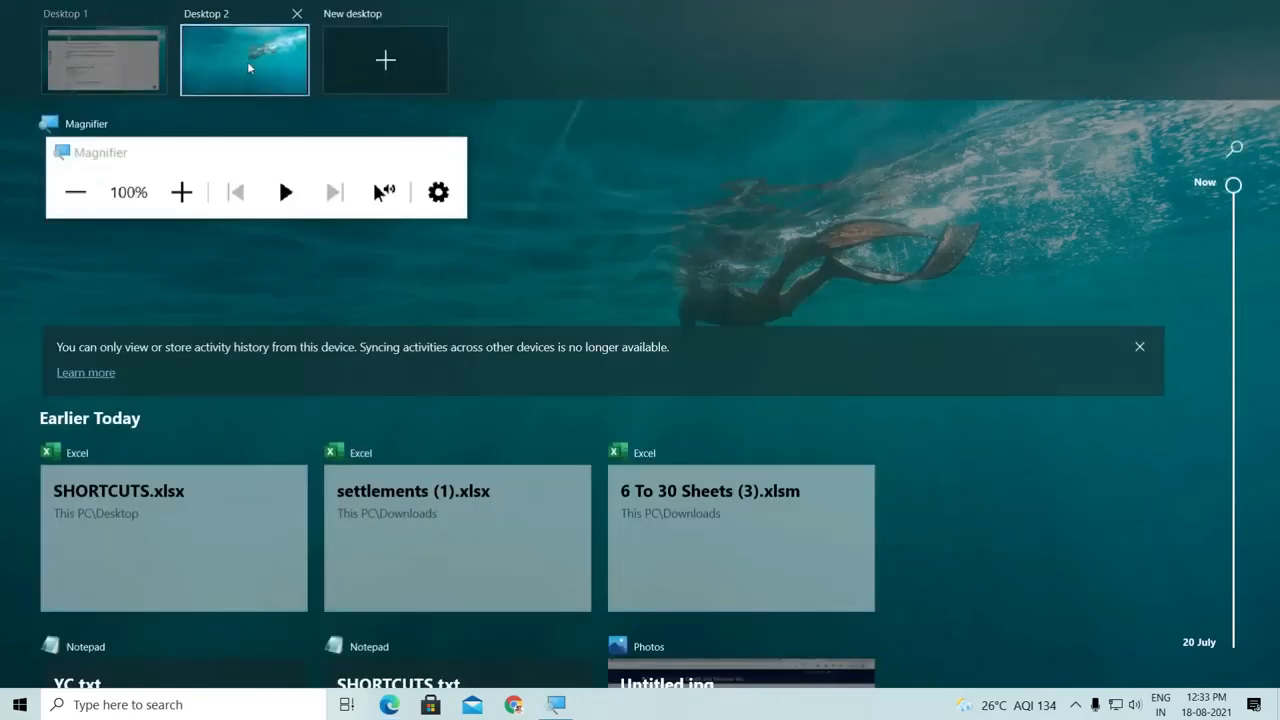
click(248, 67)
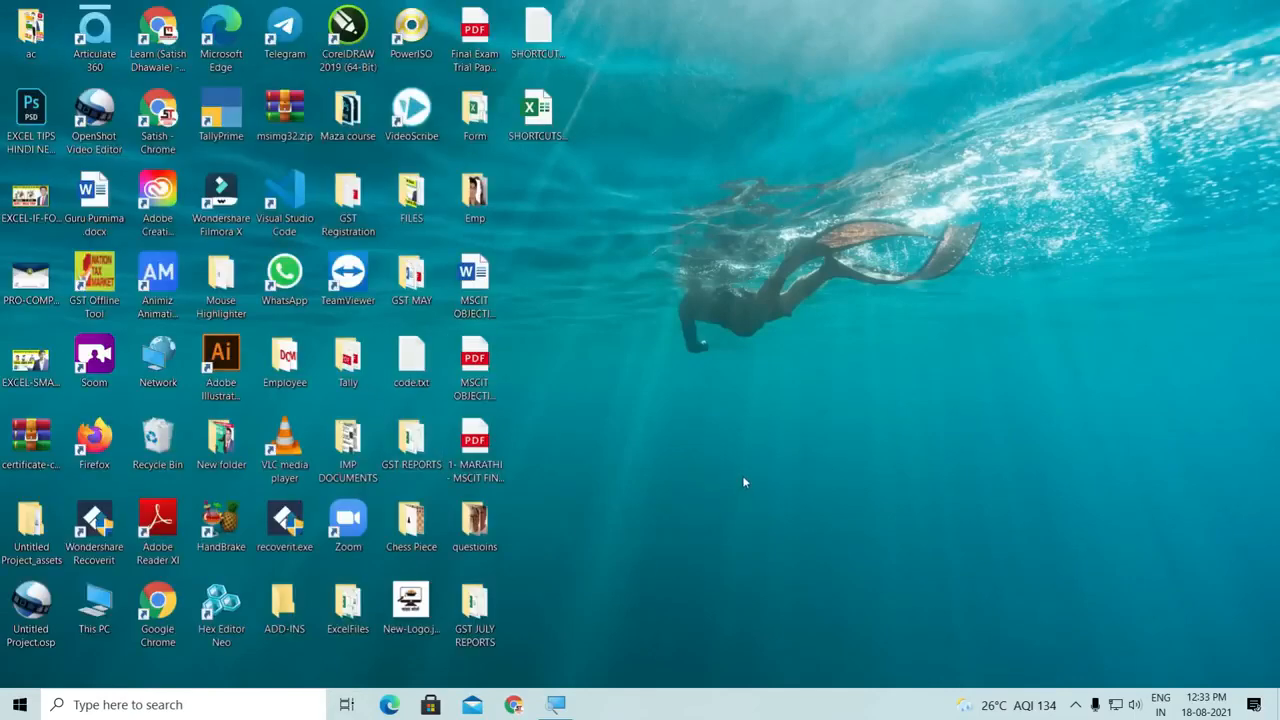
key(super+Tab)
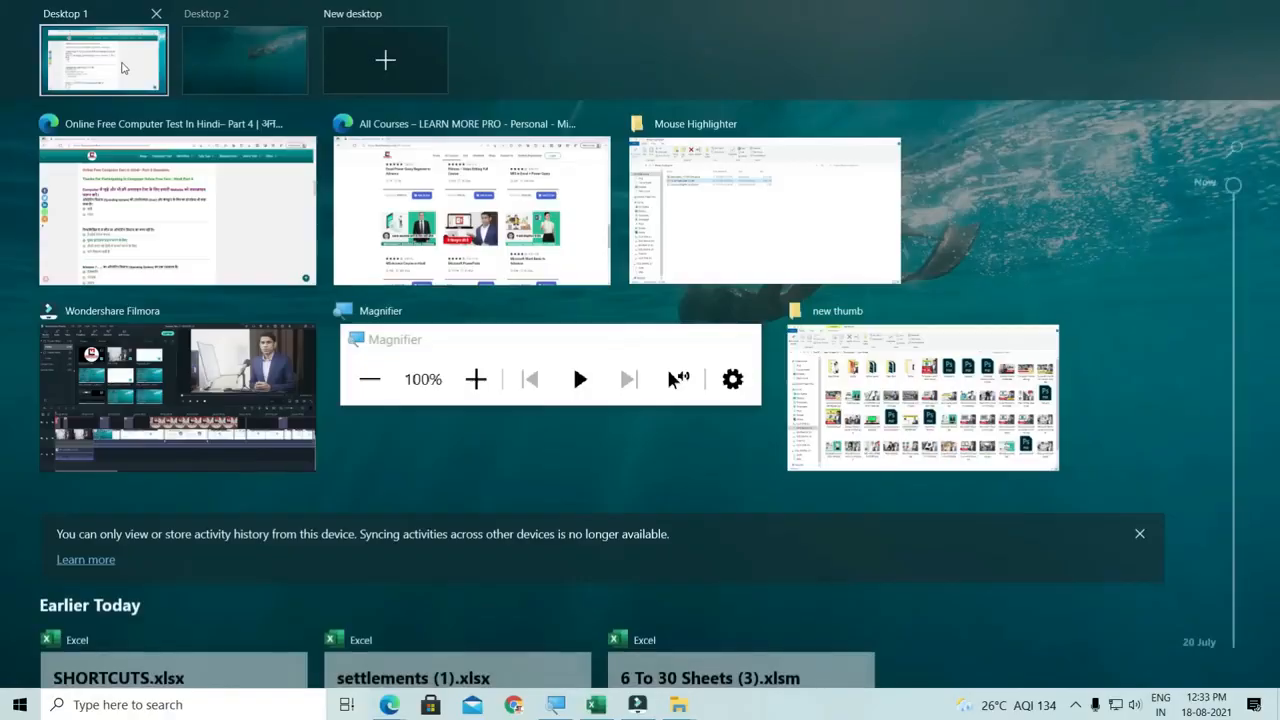
click(123, 67)
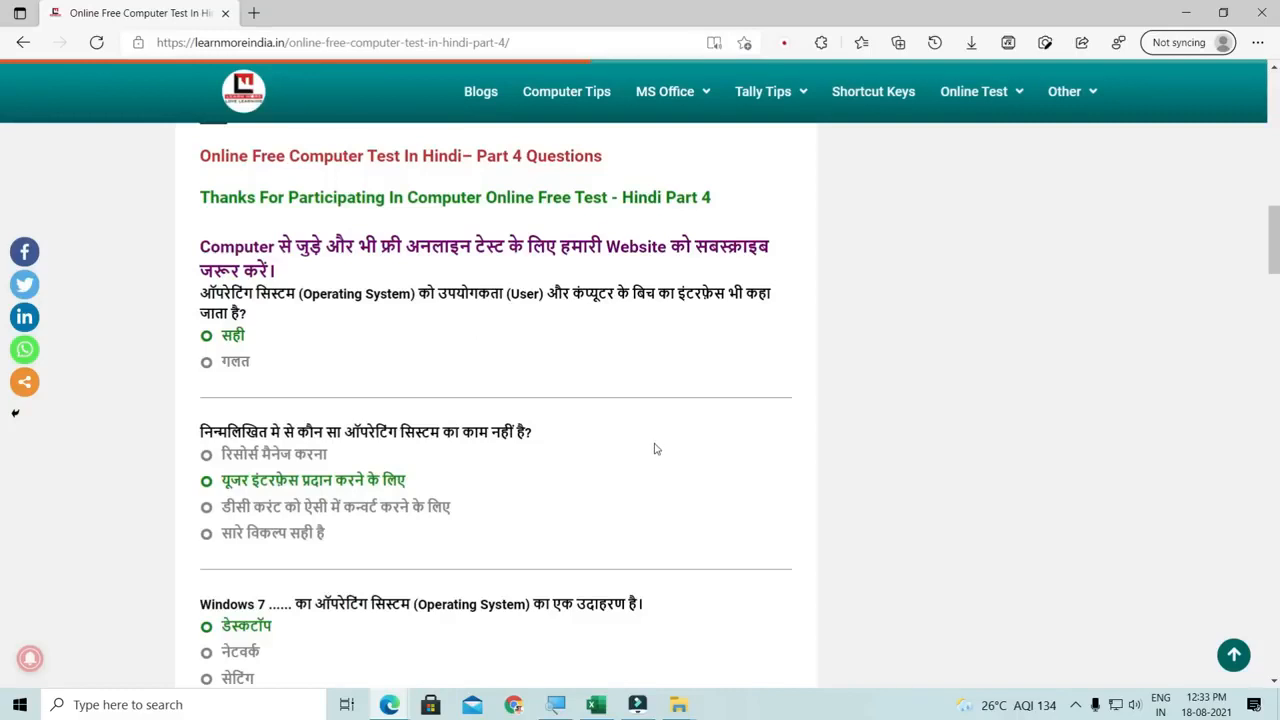
- Launch Word through the Run prompt with winword and create a blank document
key(super+r)
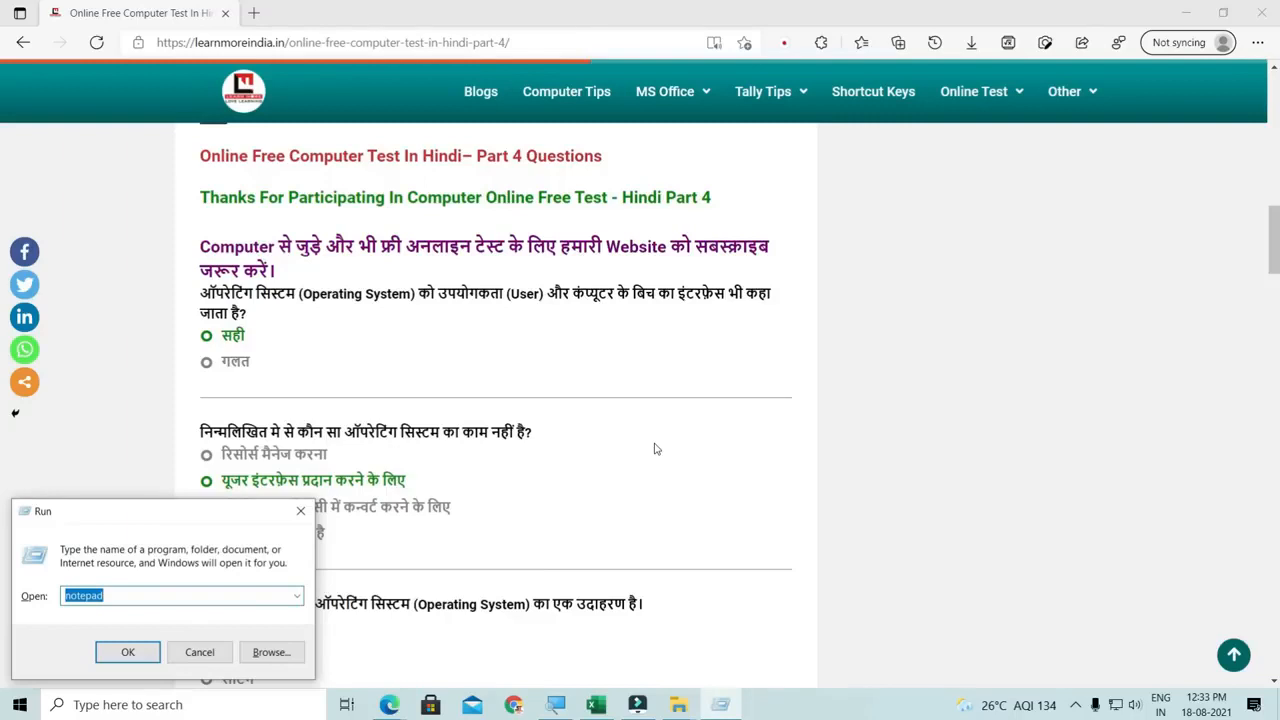
text(winword)
key(Return)
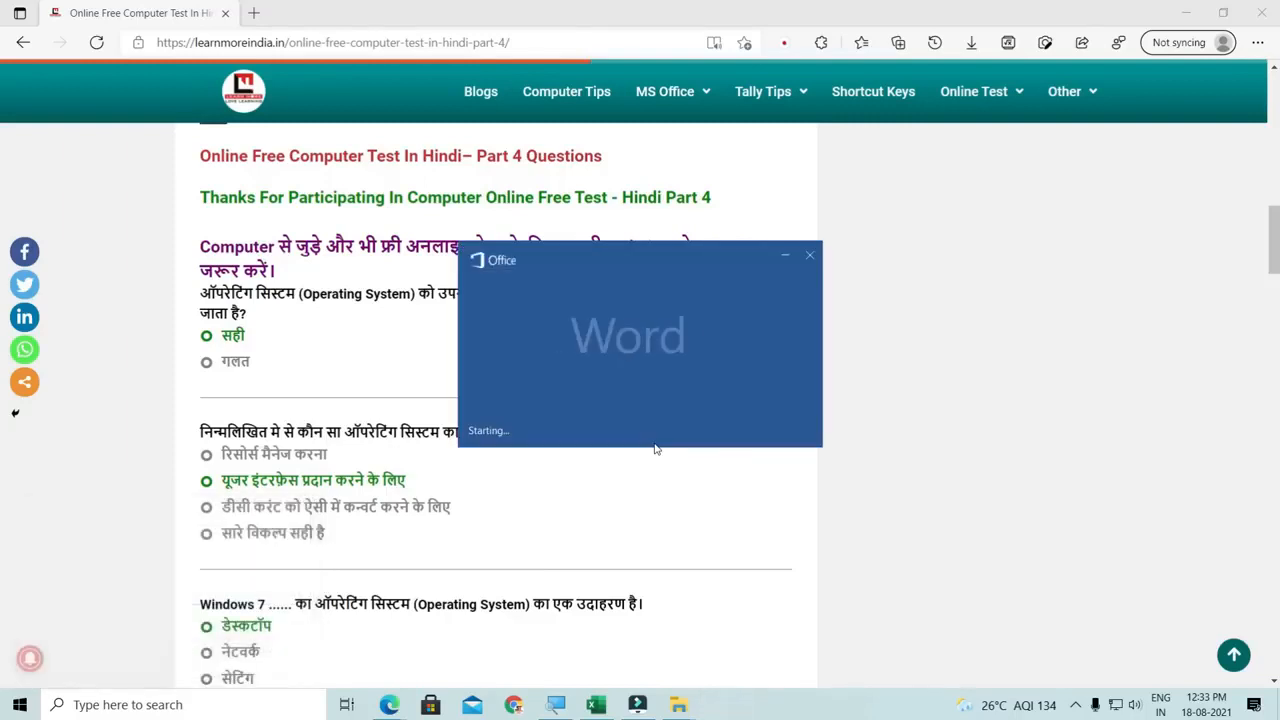
click(220, 195)
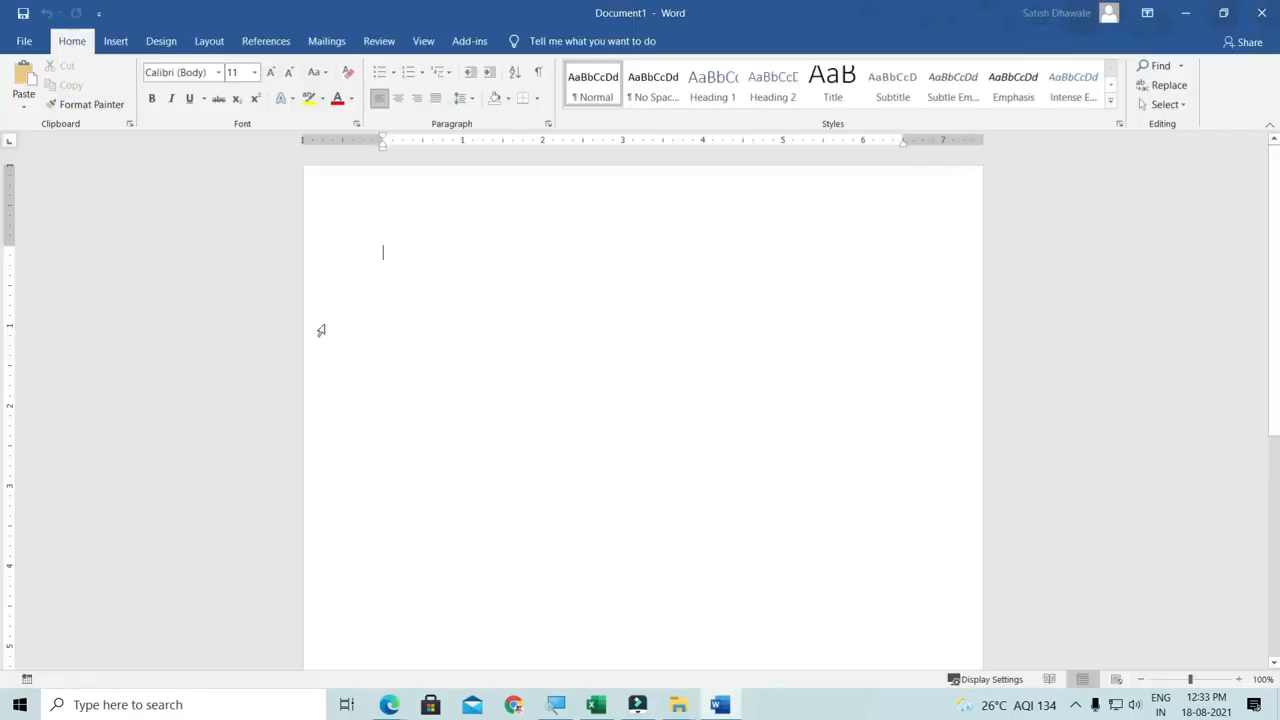
scroll(406, 273, up, 4)
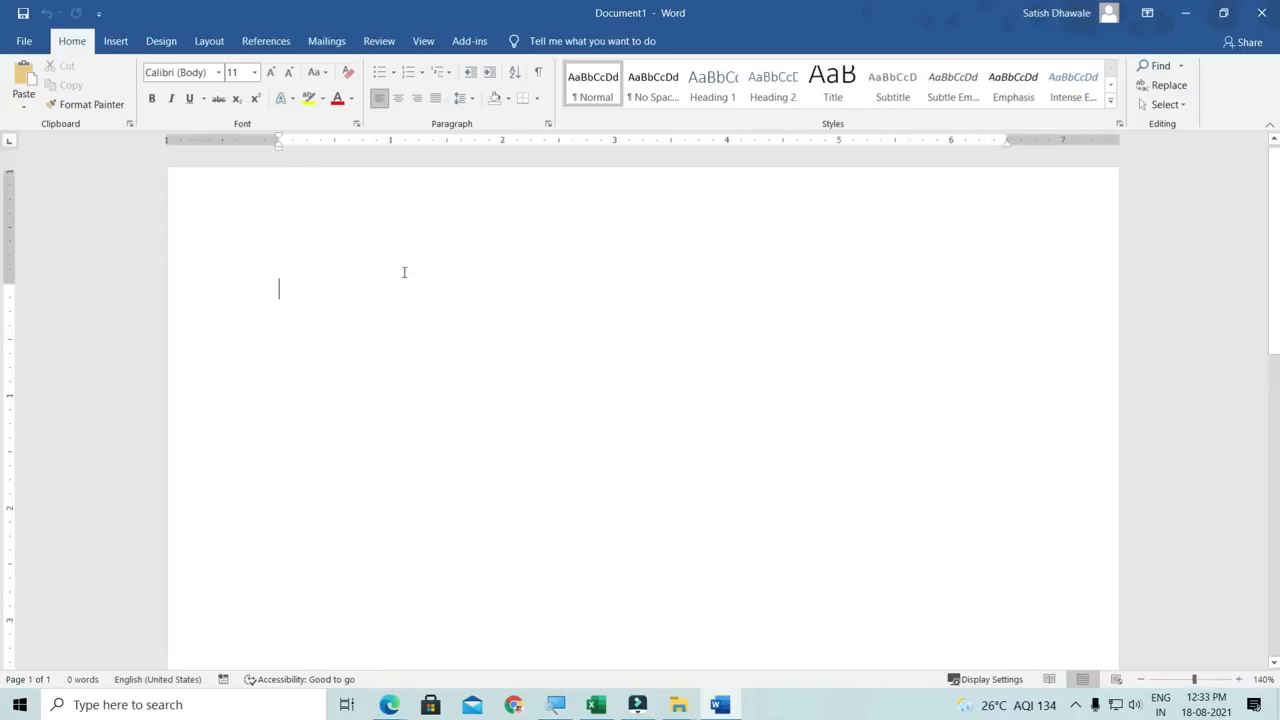
- Fill the blank document with sample paragraphs using =RAND() and select all of the text
text(=RAND())
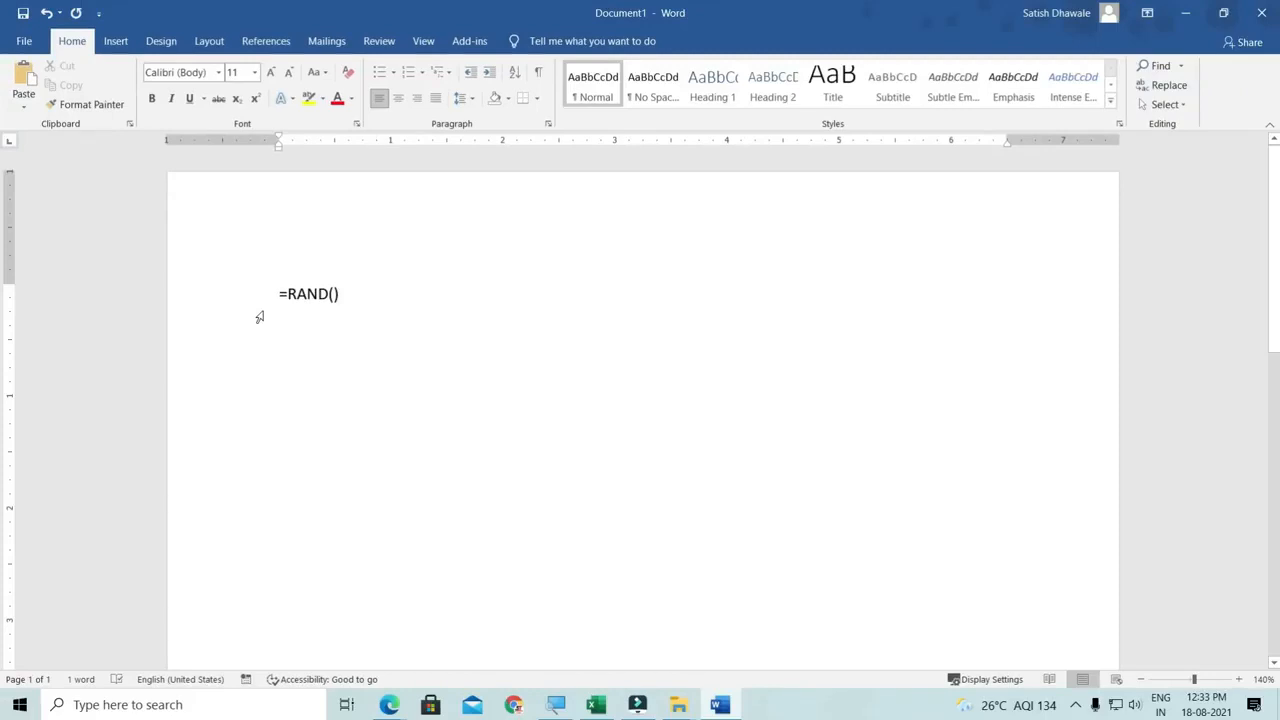
key(Return)
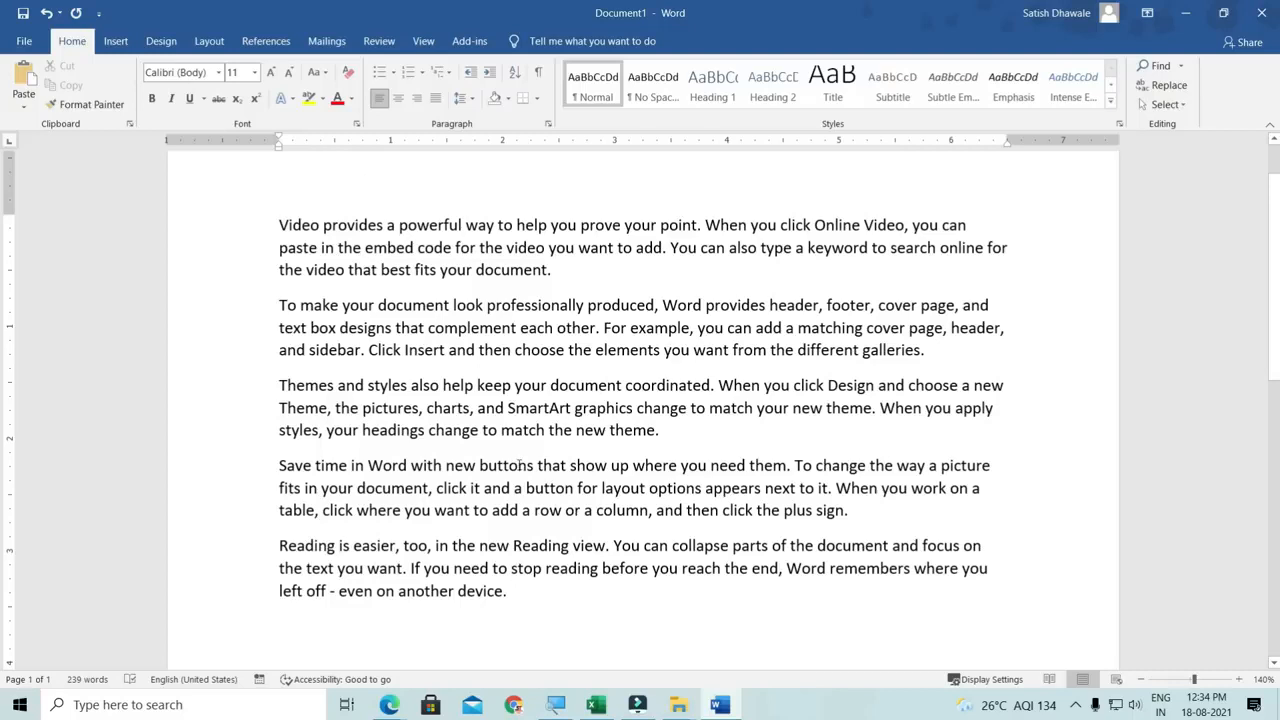
key(ctrl+a)
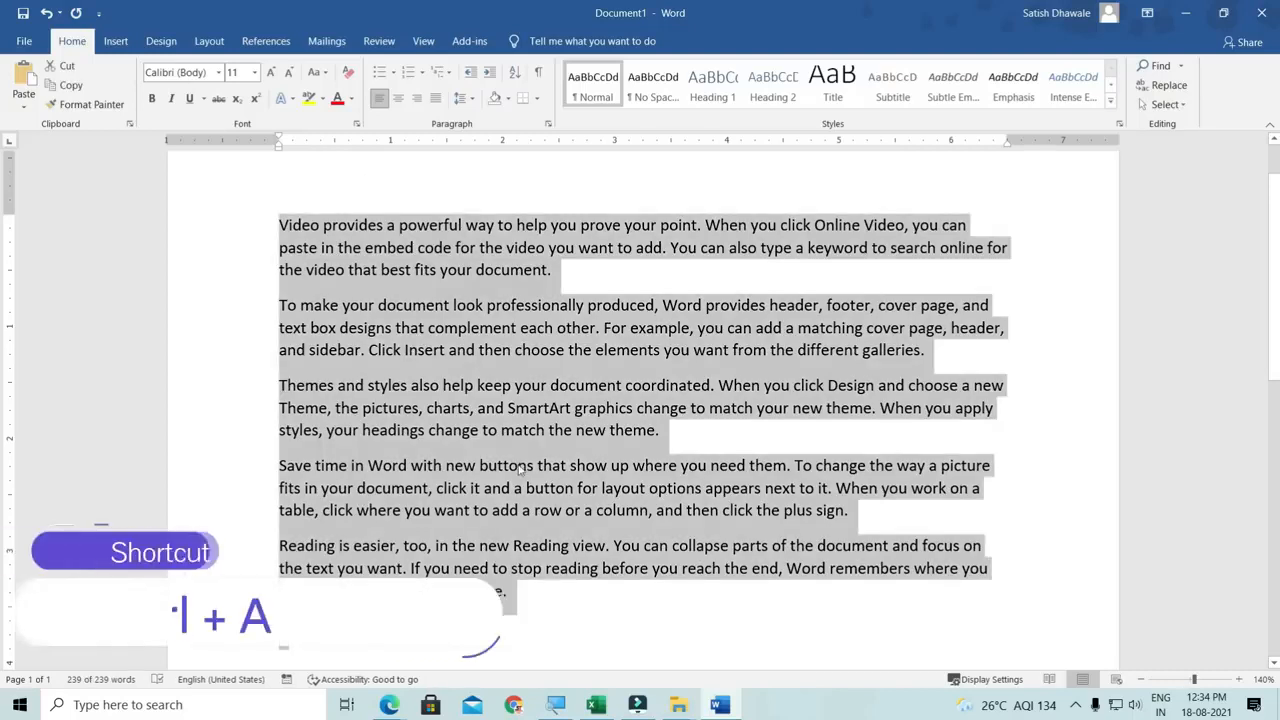
- Delete the last four paragraphs, from "To make your document look" onward, and undo the deletion
drag(545, 588, 257, 313)
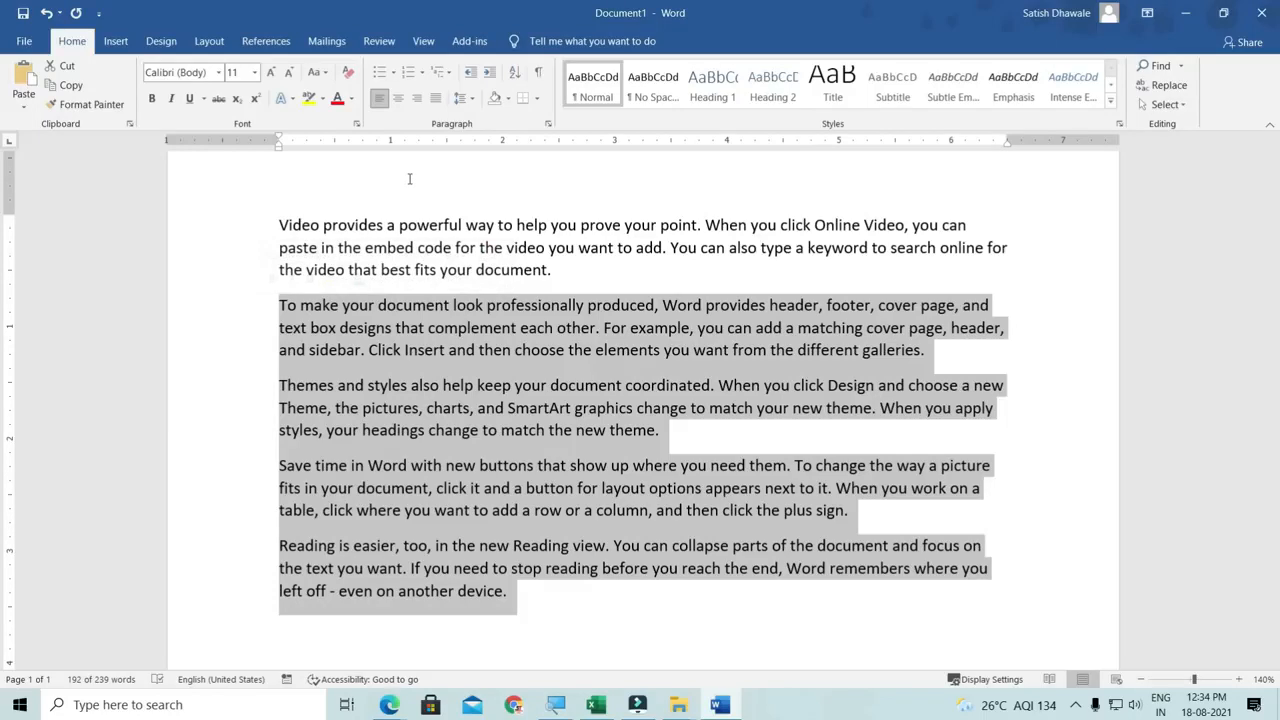
key(Delete)
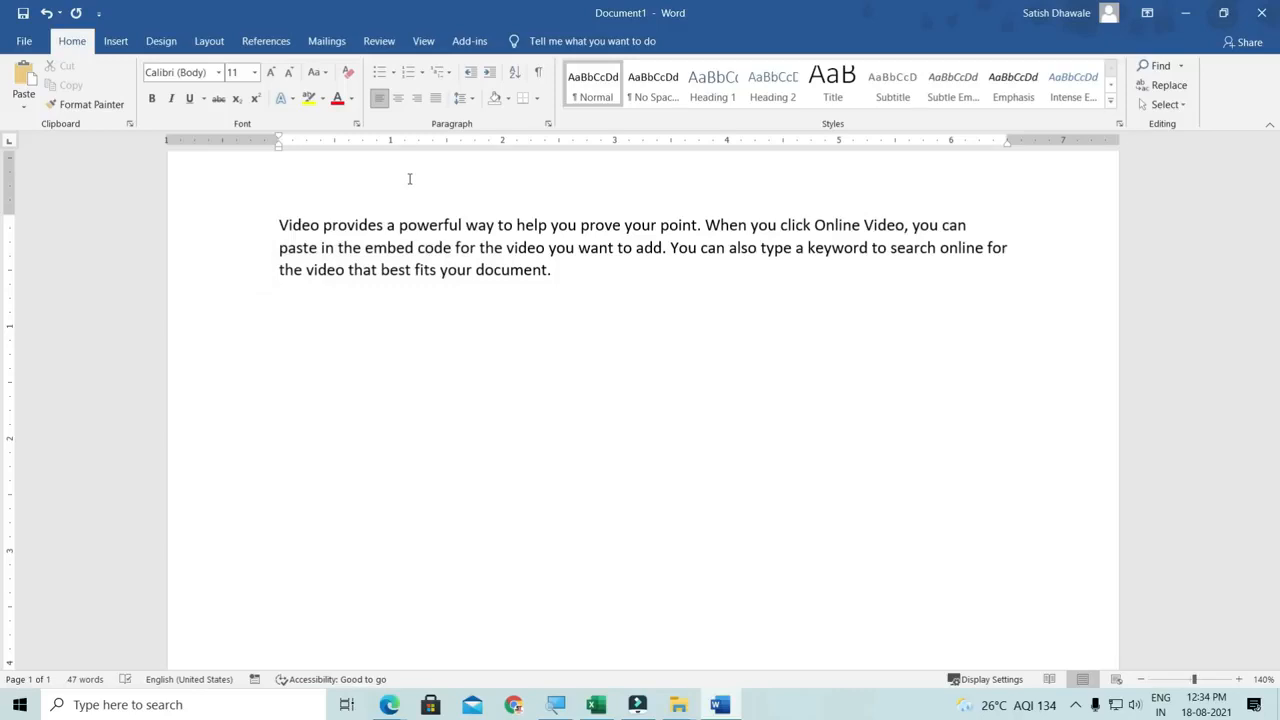
key(ctrl+z)
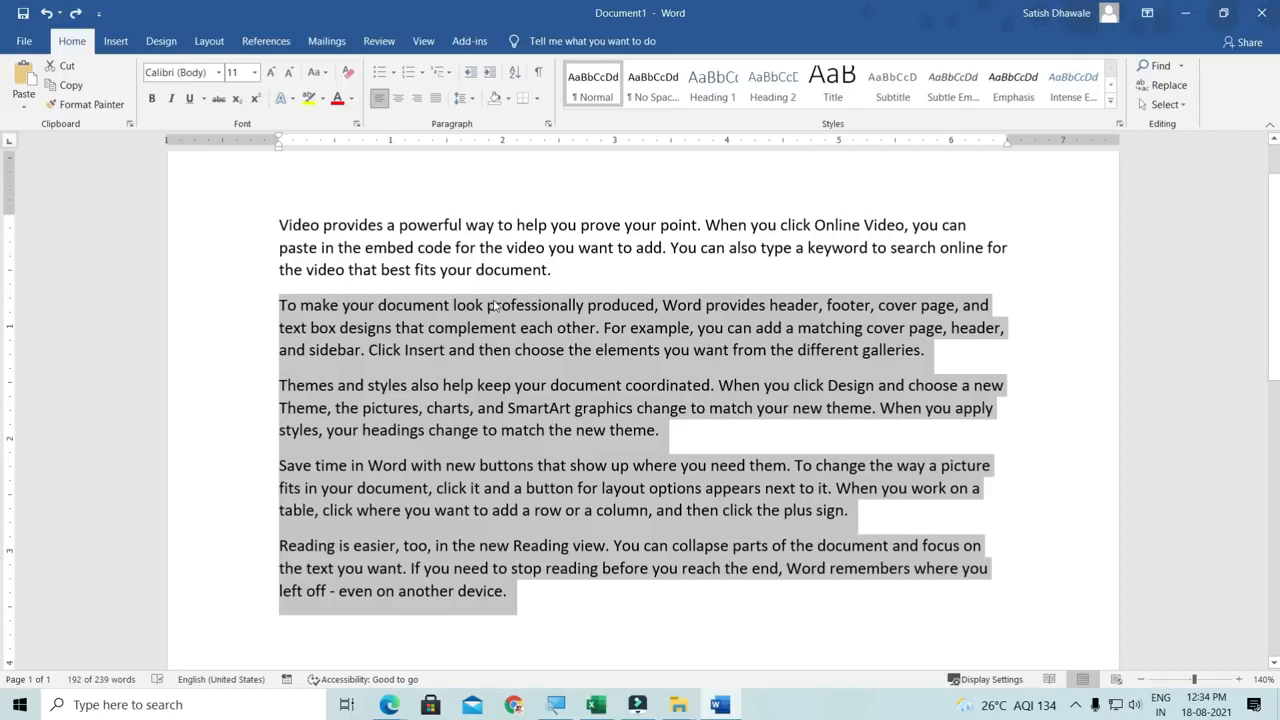
- Format the text from "and sidebar" through the end of the third paragraph as bold, underlined, italic and 12 pt
click(494, 332)
drag(786, 442, 190, 360)
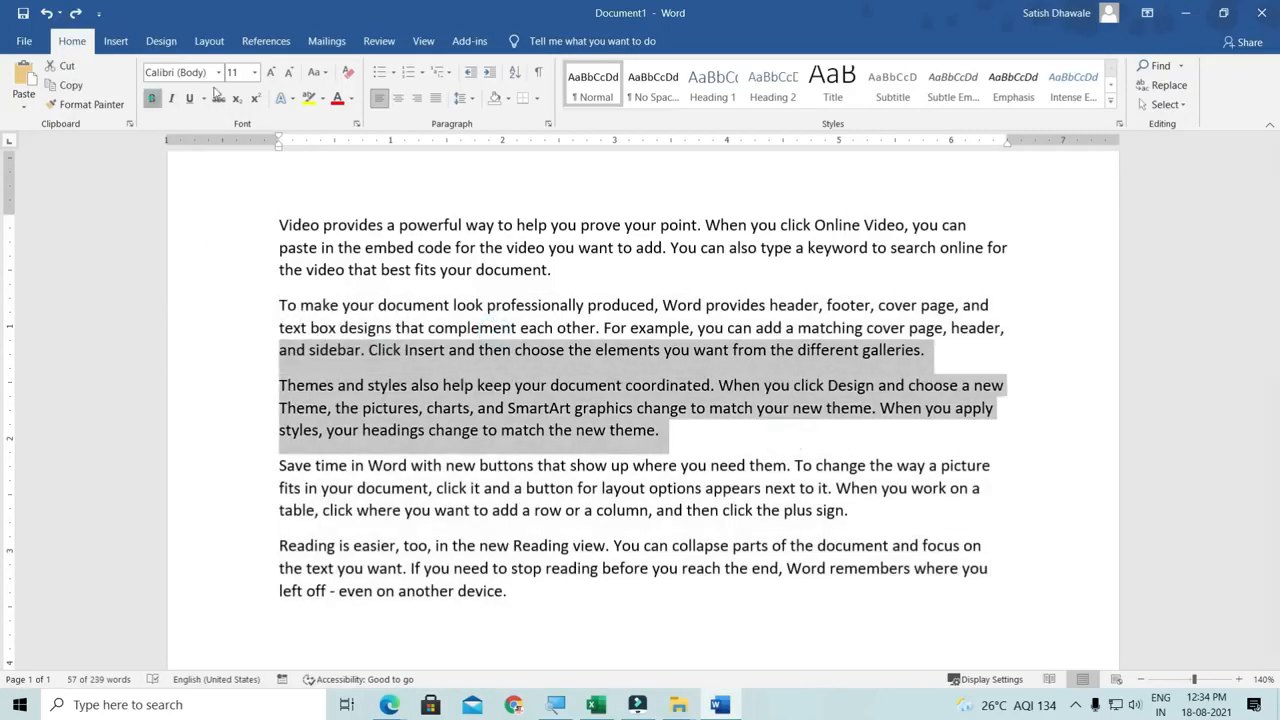
click(152, 97)
click(270, 72)
click(189, 98)
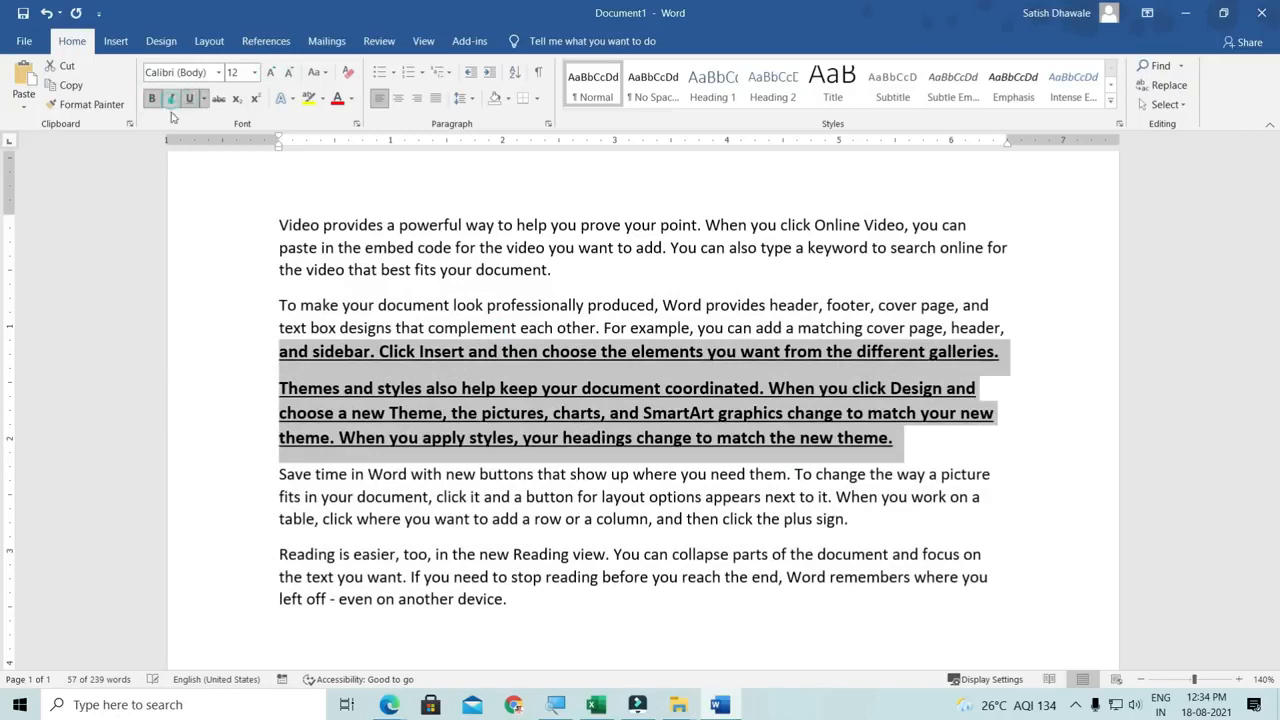
click(171, 98)
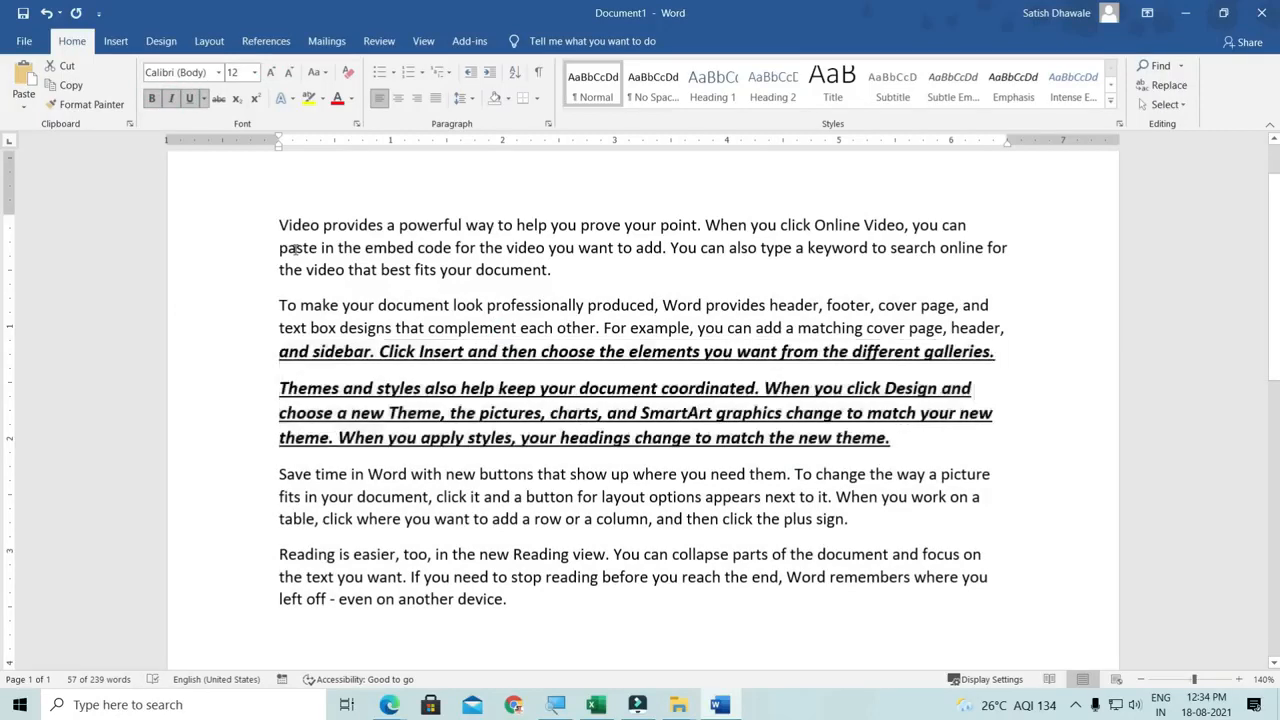
- Undo the bold, size, underline and italic changes on the selected text
key(ctrl+z)
key(ctrl+z)
key(ctrl+z)
key(ctrl+z)
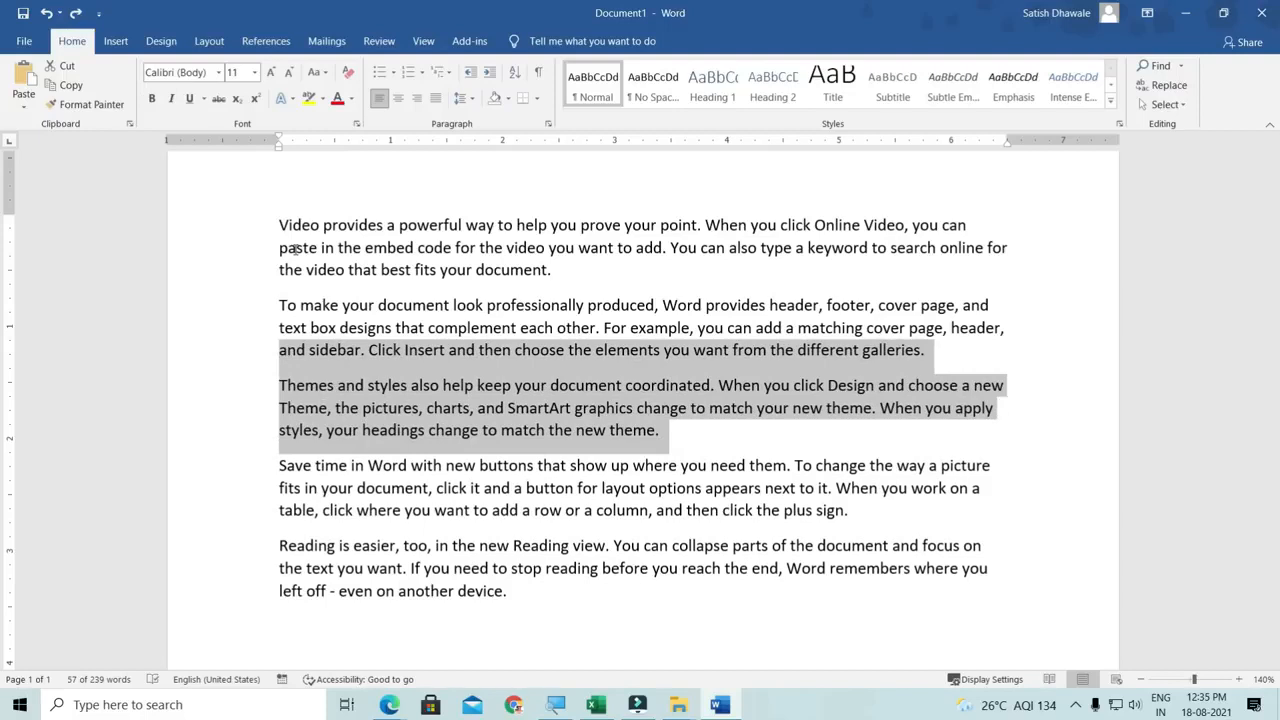
- Delete the last three paragraphs, from "Themes and styles" onward, and undo the deletion
drag(552, 636, 279, 385)
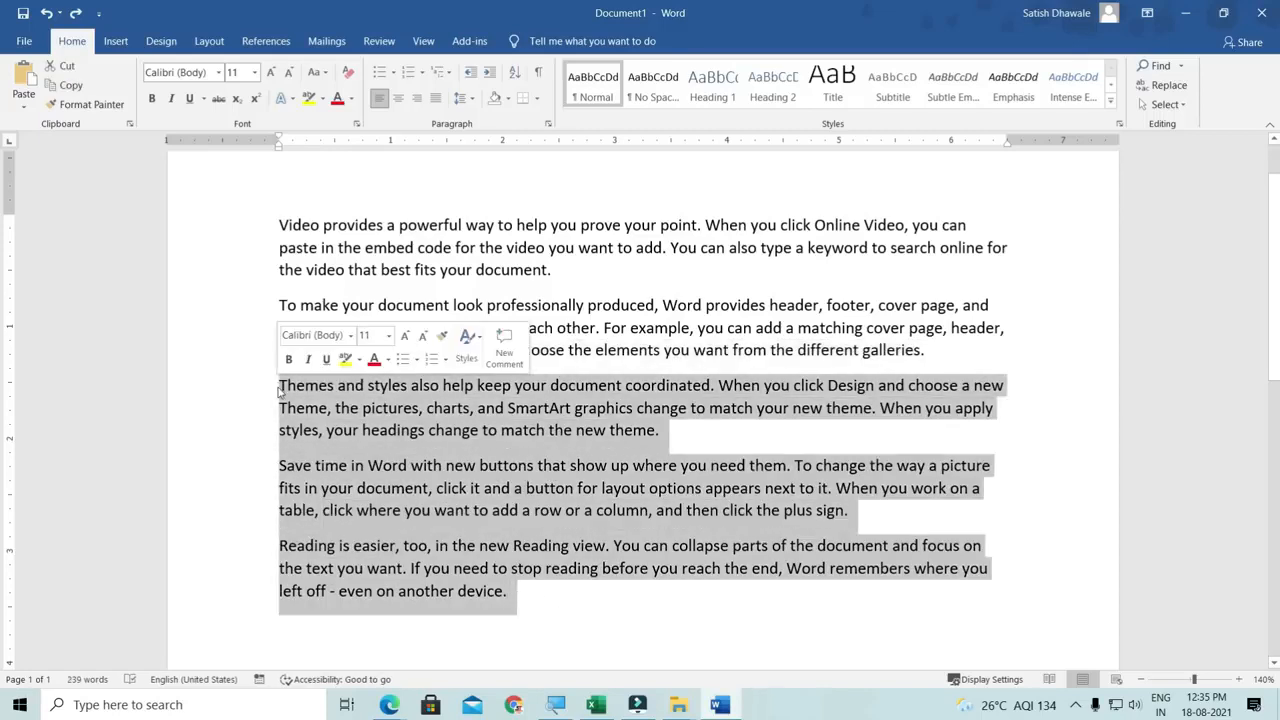
key(Delete)
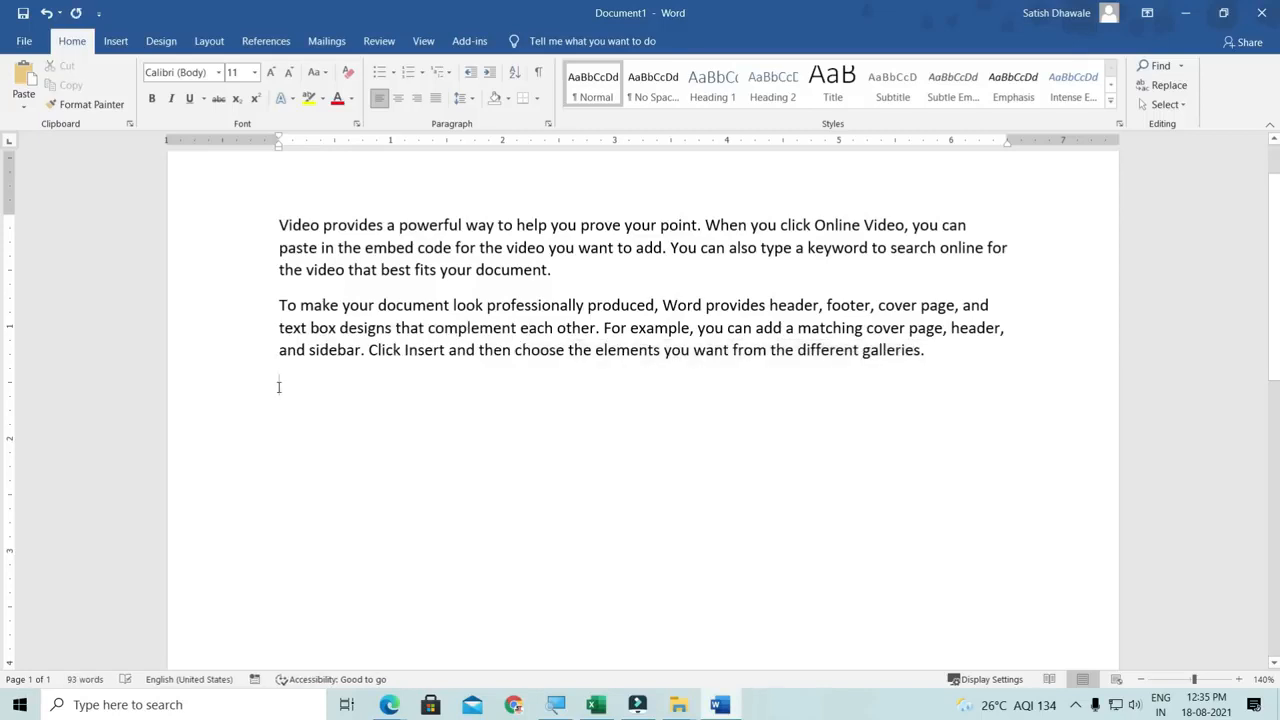
key(ctrl+z)
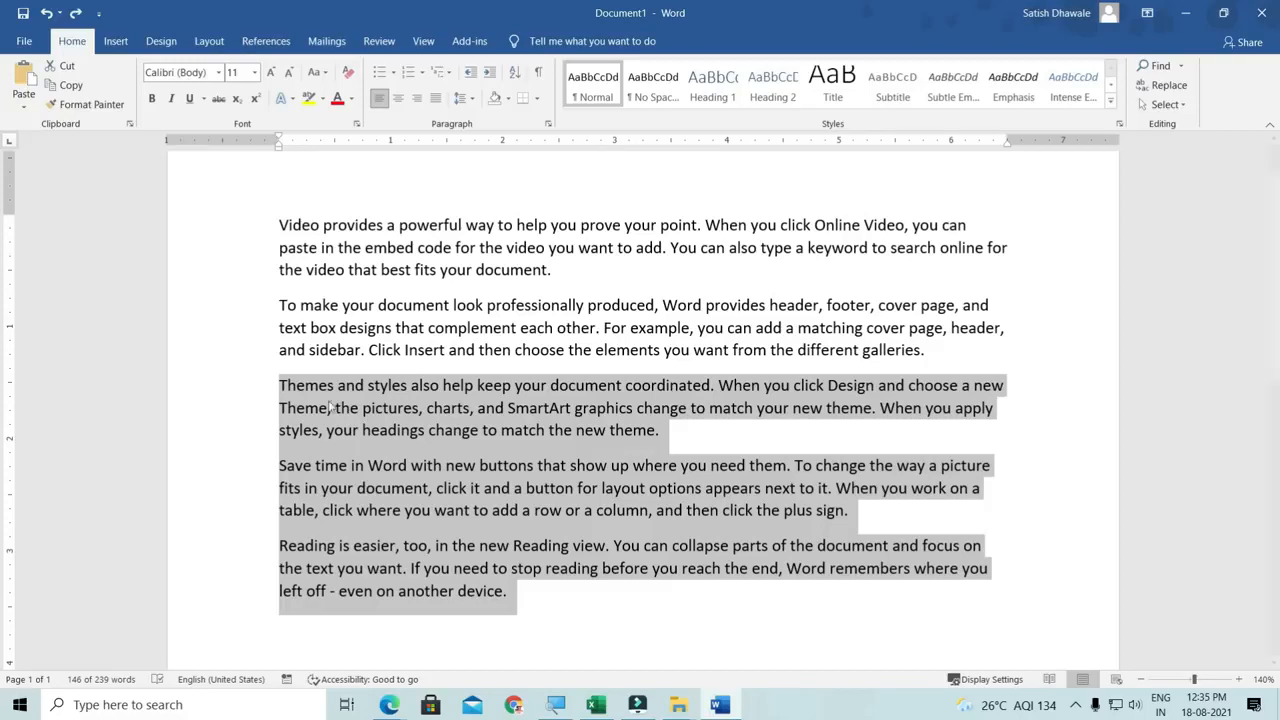
- Delete the last two paragraphs, from "Save time in Word" onward, and undo the deletion
click(410, 430)
drag(666, 431, 251, 386)
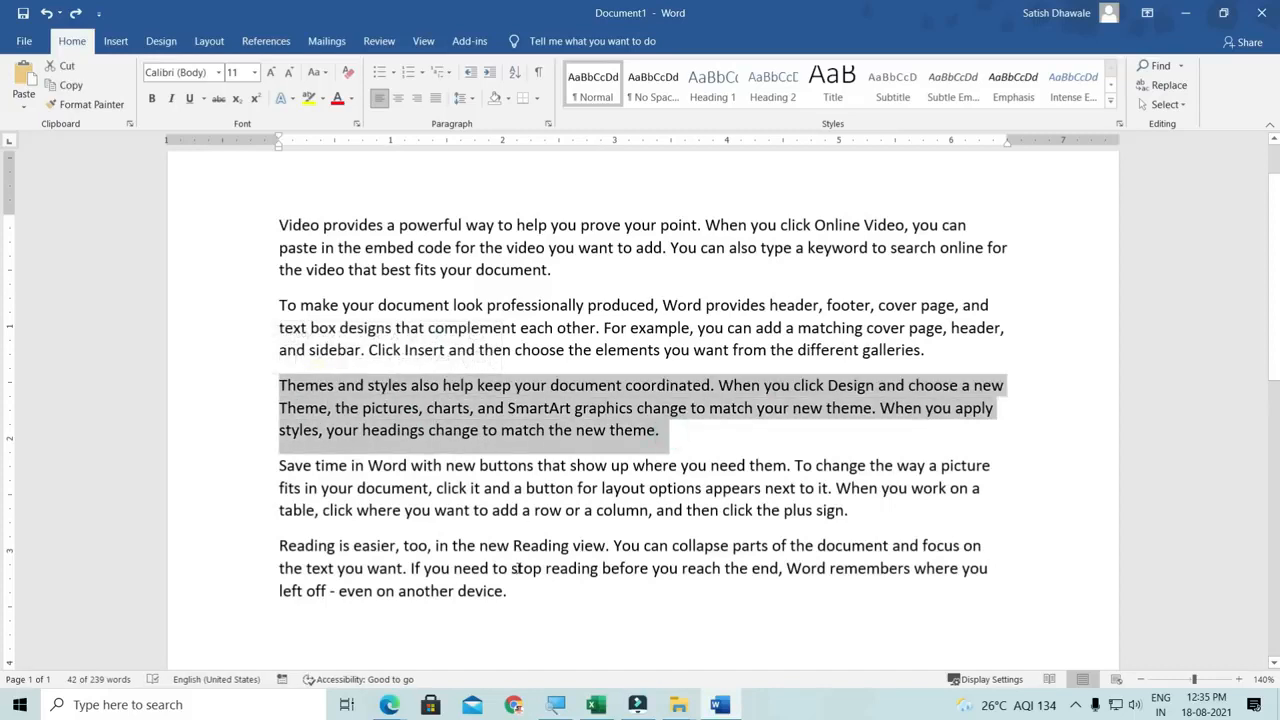
drag(518, 597, 271, 463)
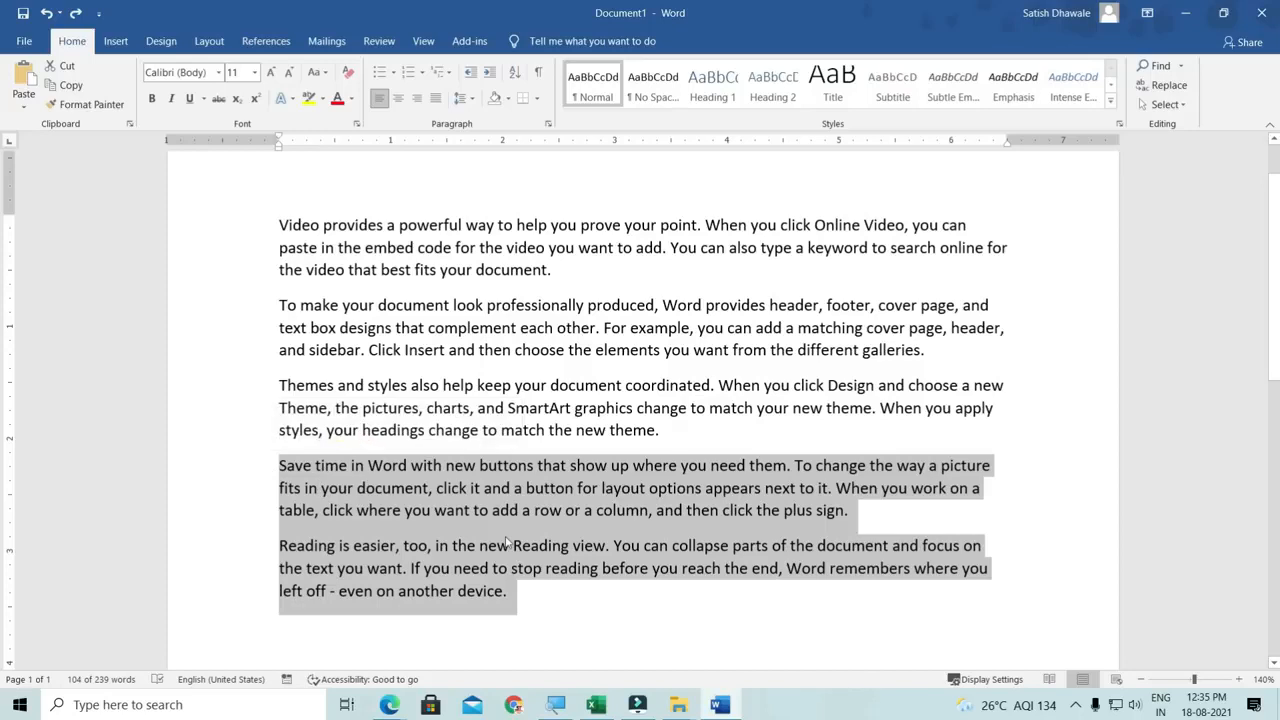
key(Delete)
key(ctrl+z)
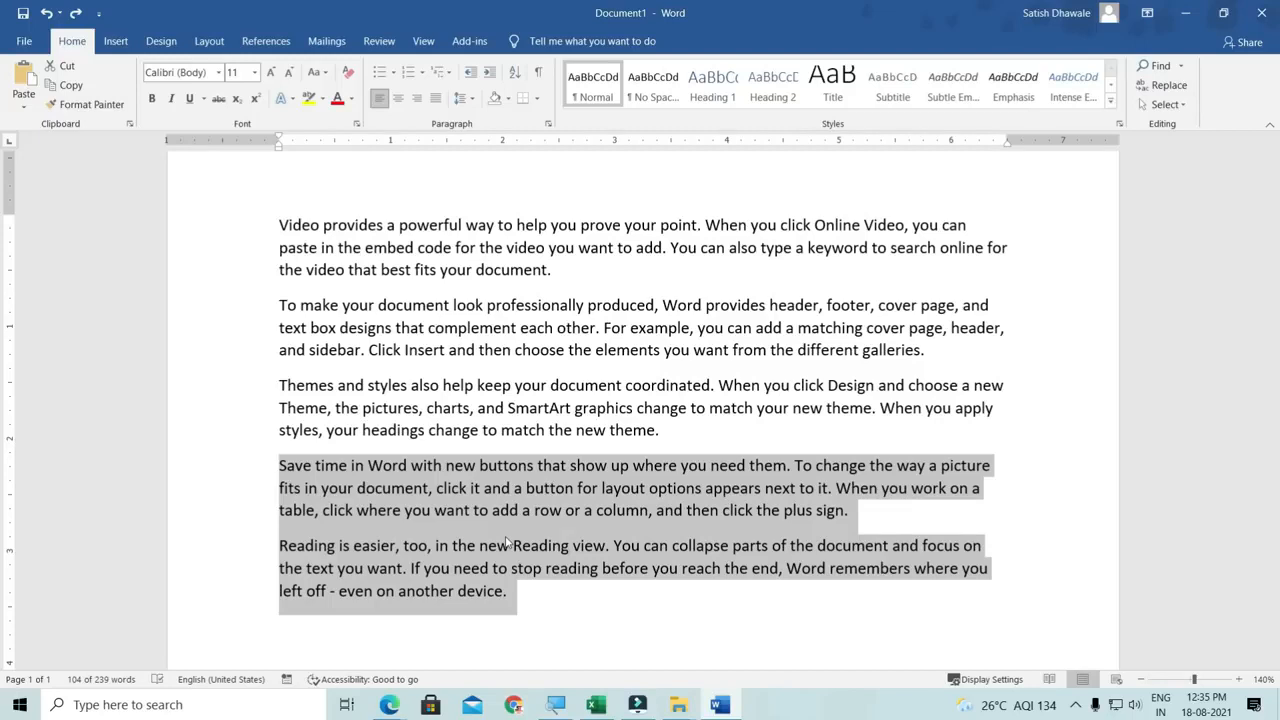
- Redo and undo the deletion of the last two paragraphs twice, ending with the text restored
key(ctrl+y)
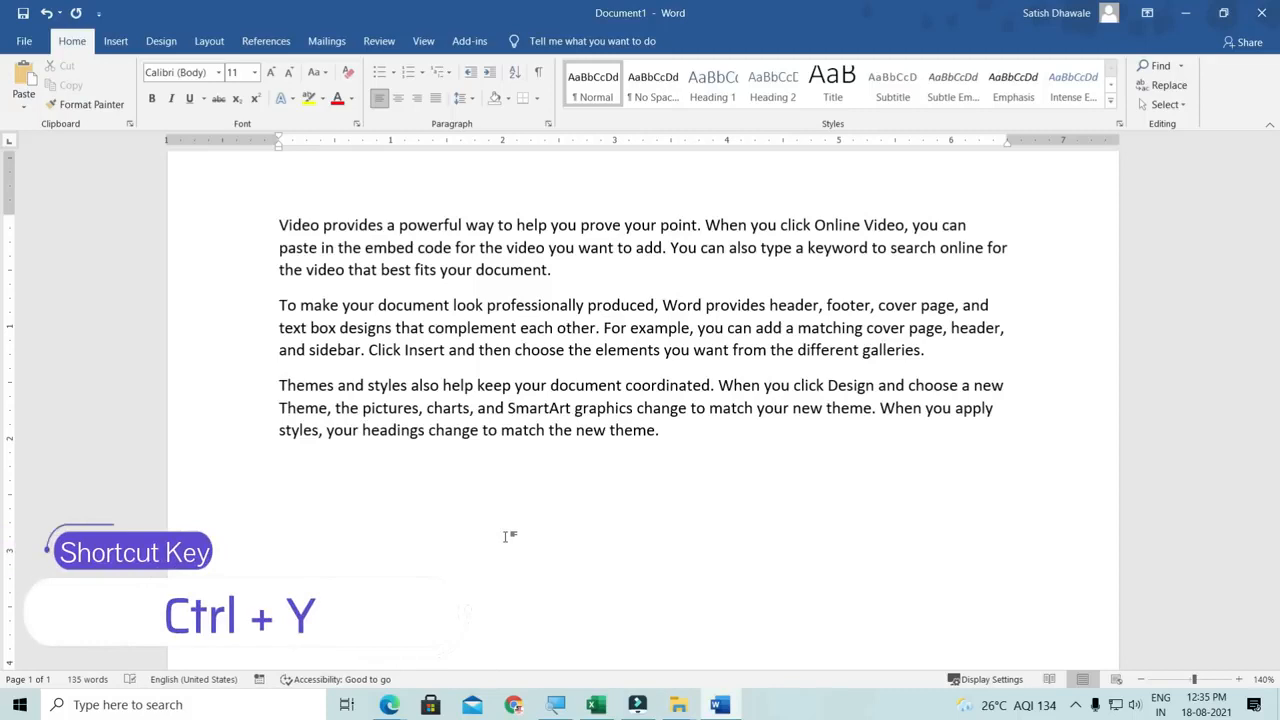
key(ctrl+z)
key(ctrl+y)
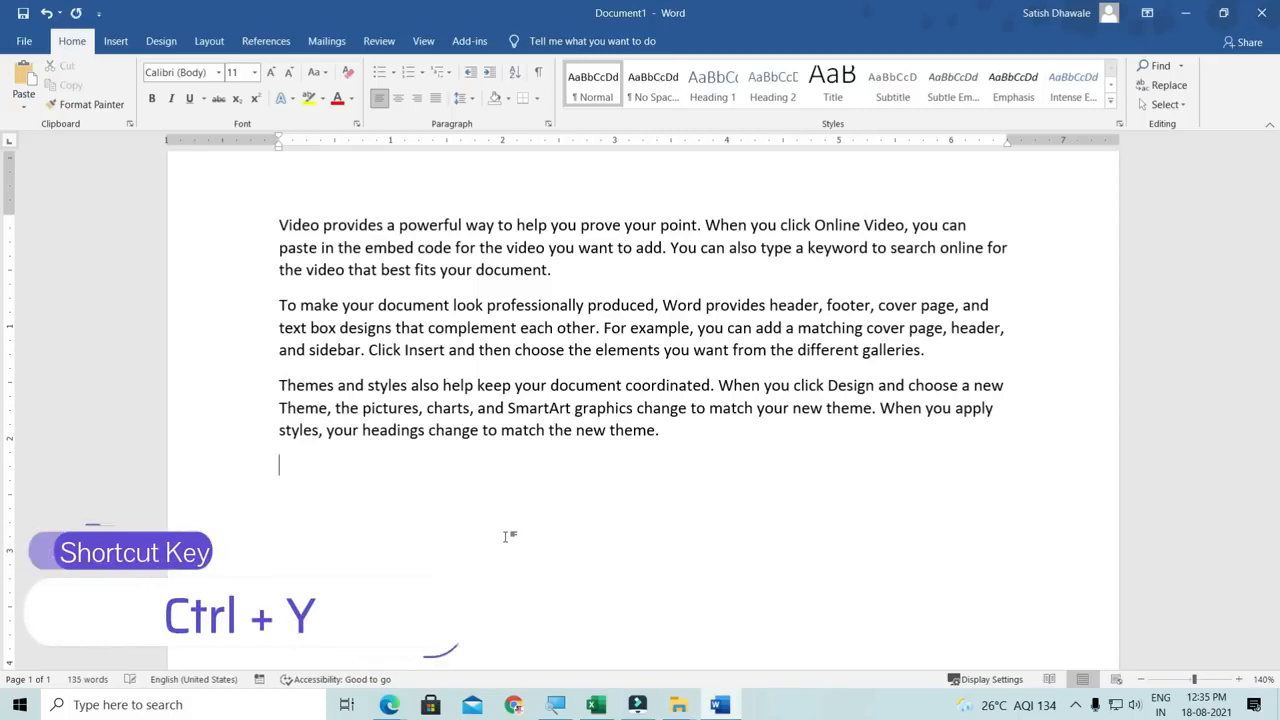
key(ctrl+z)
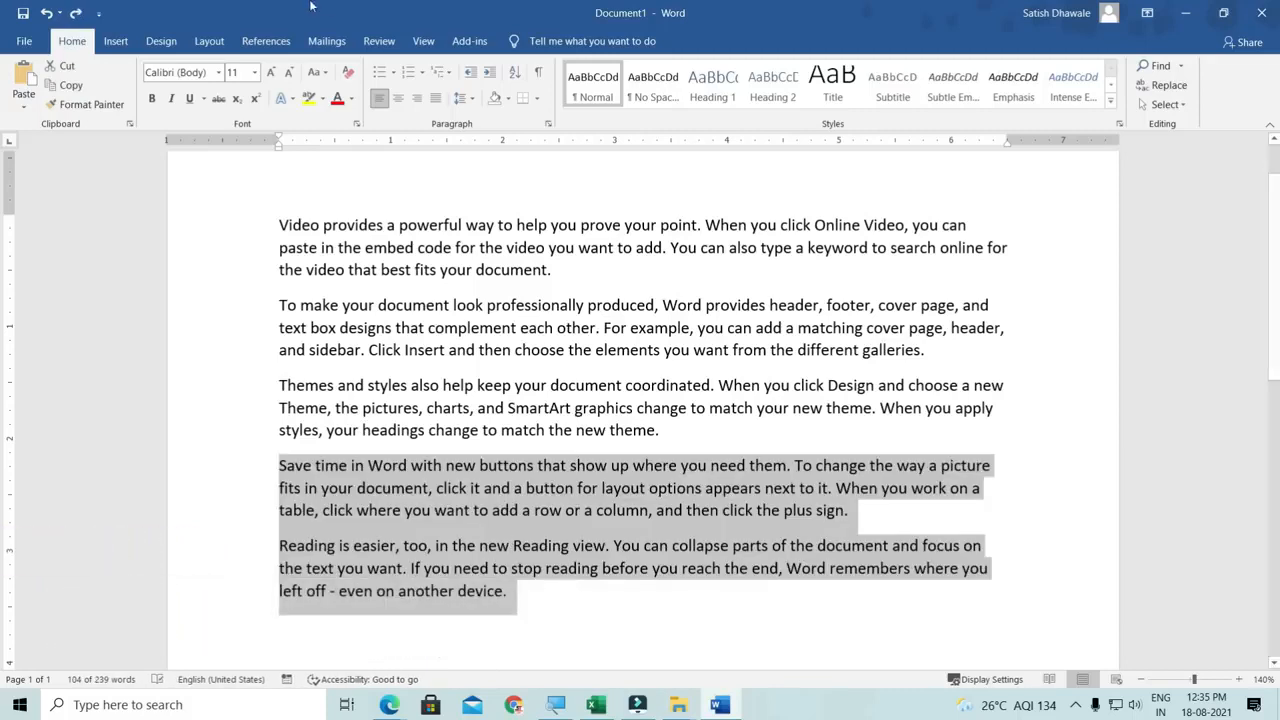
- Format the last two paragraphs as bold, italic, underlined and 12 pt
click(151, 98)
click(270, 73)
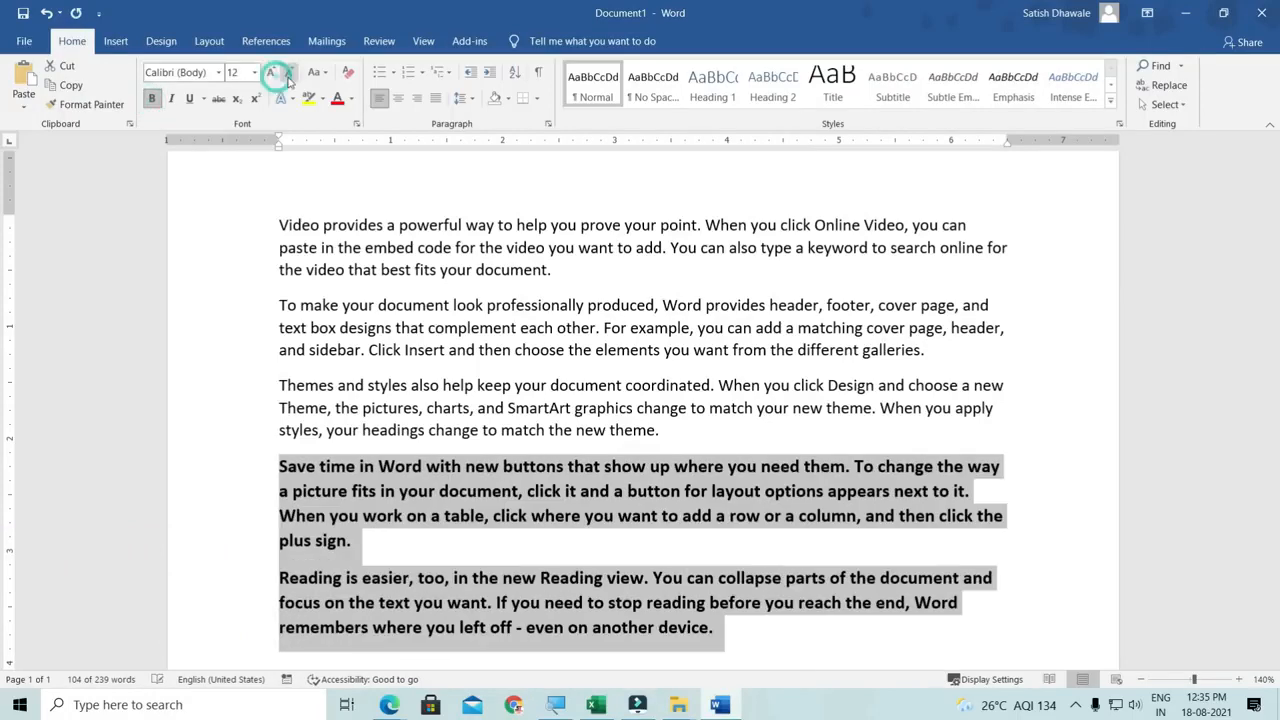
click(315, 73)
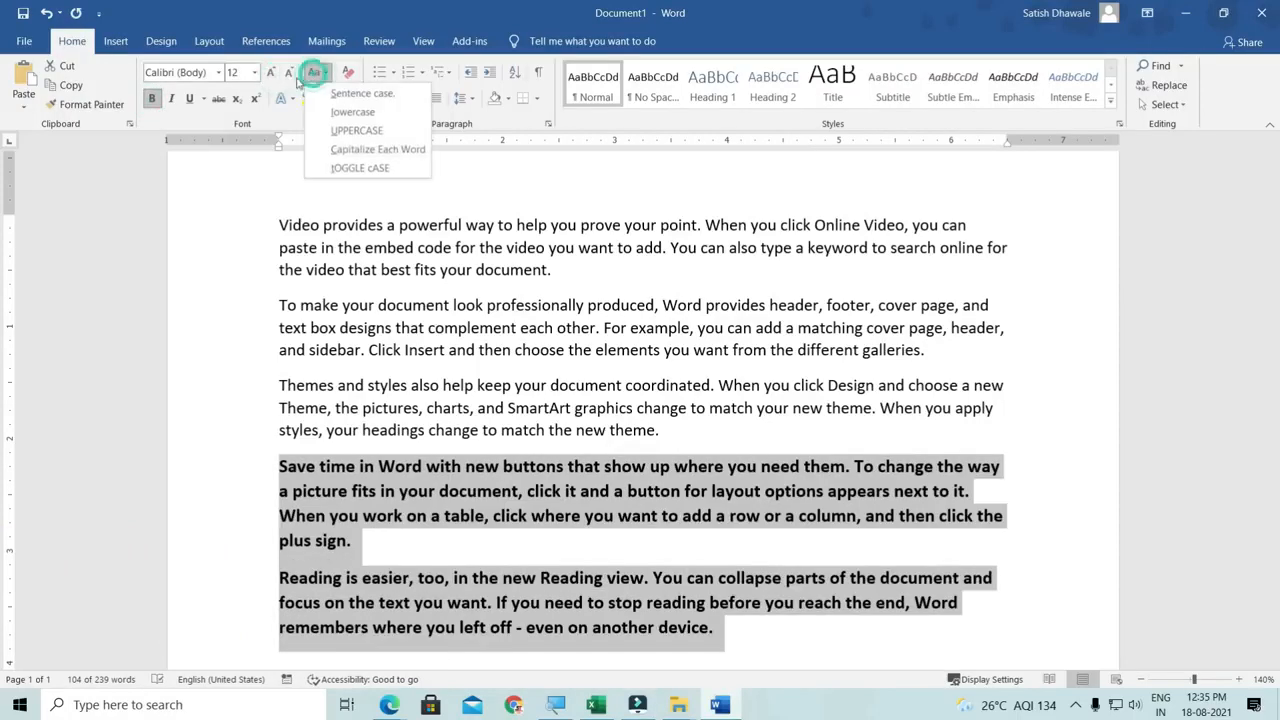
click(171, 98)
click(171, 98)
click(189, 98)
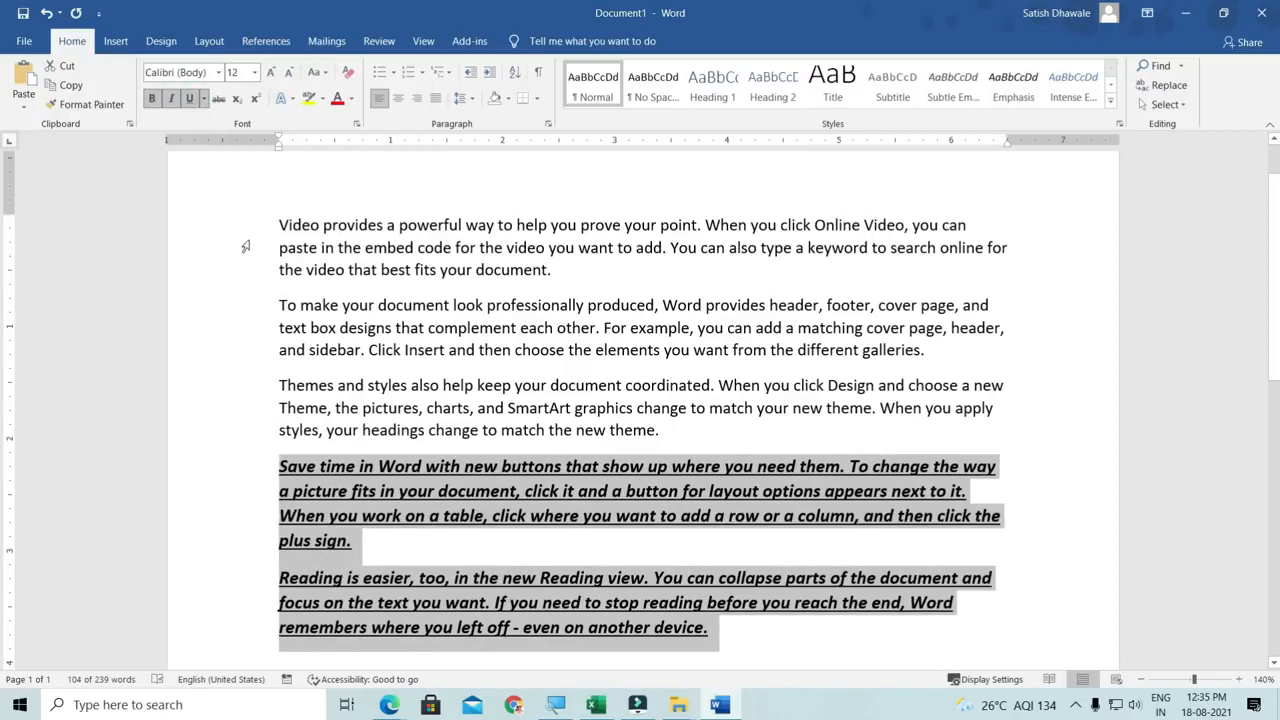
- Undo all the formatting changes on the last two paragraphs and redo every one of them
key(ctrl+z)
key(ctrl+z)
key(ctrl+z)
key(ctrl+z)
key(ctrl+z)
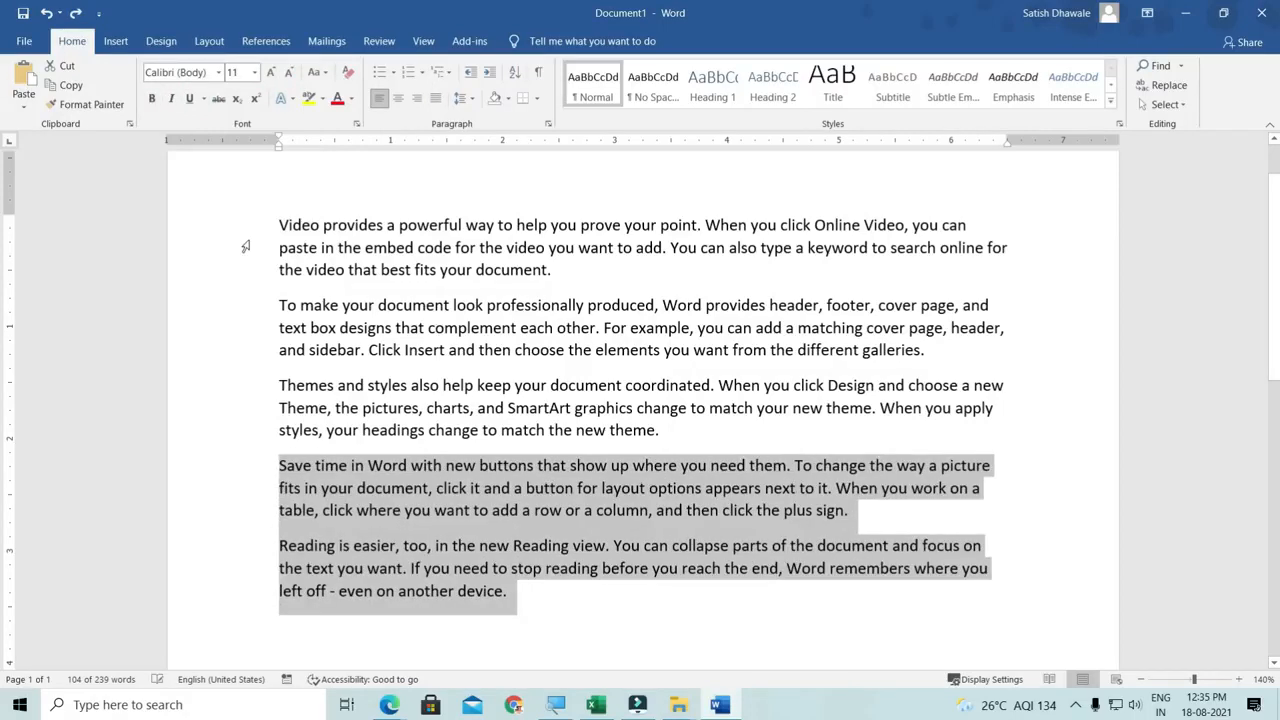
key(ctrl+y)
key(ctrl+y)
key(ctrl+y)
key(ctrl+y)
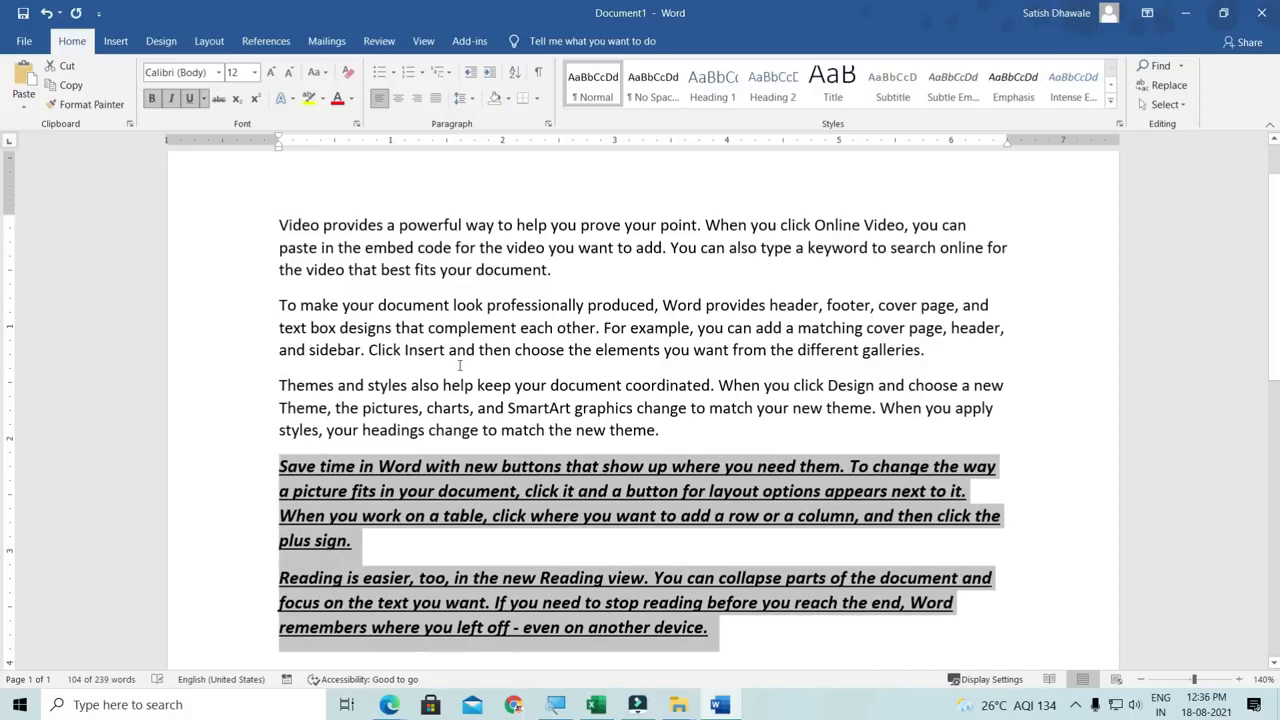
- Add a new empty paragraph after the last line of the document
scroll(459, 366, down, 2)
click(808, 528)
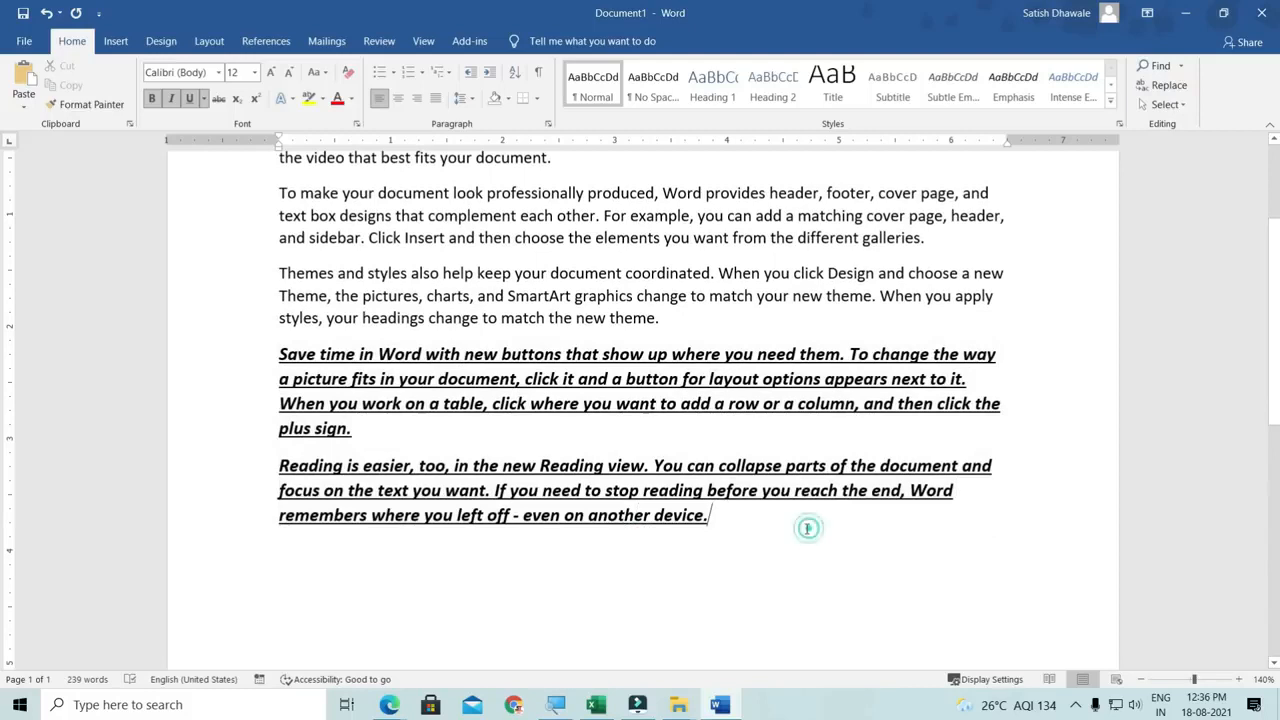
key(Return)
scroll(803, 529, down, 1)
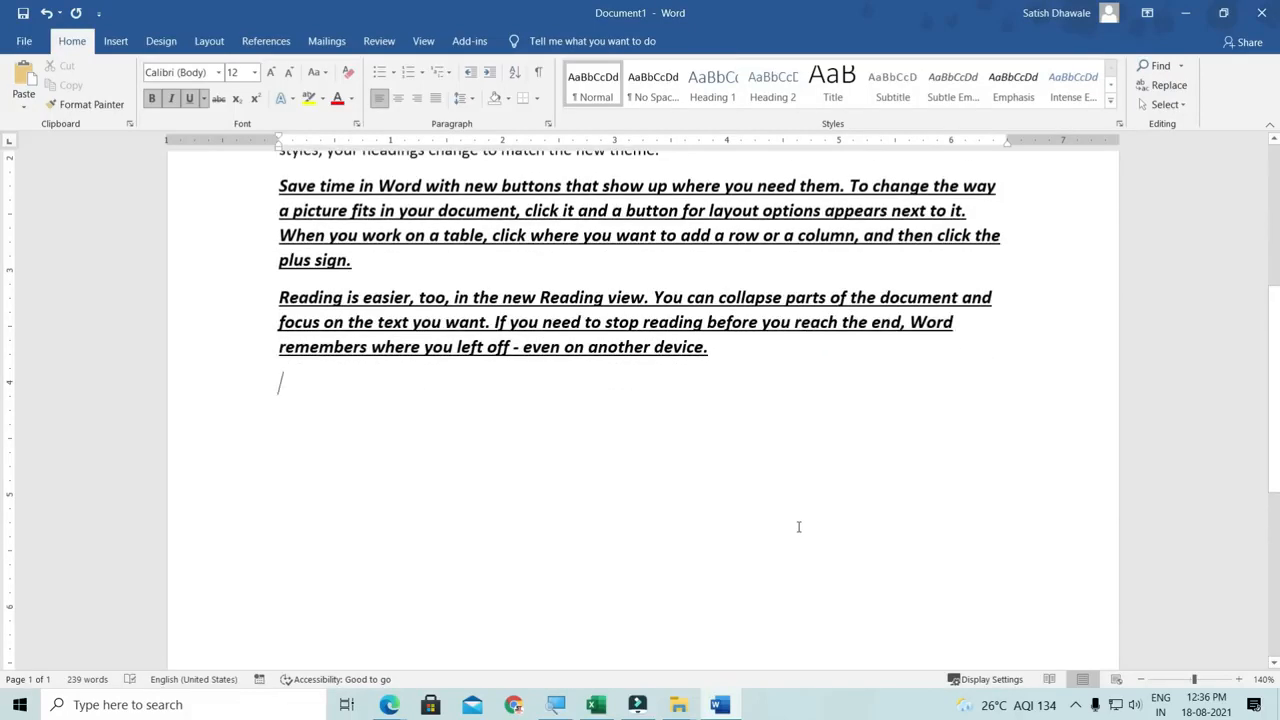
- Switch to PowerPoint by launching it through the Run prompt and open the recent file 1 - VBA- VBA Introduction.pptx
key(super+r)
text(powe)
key(Down)
key(Return)
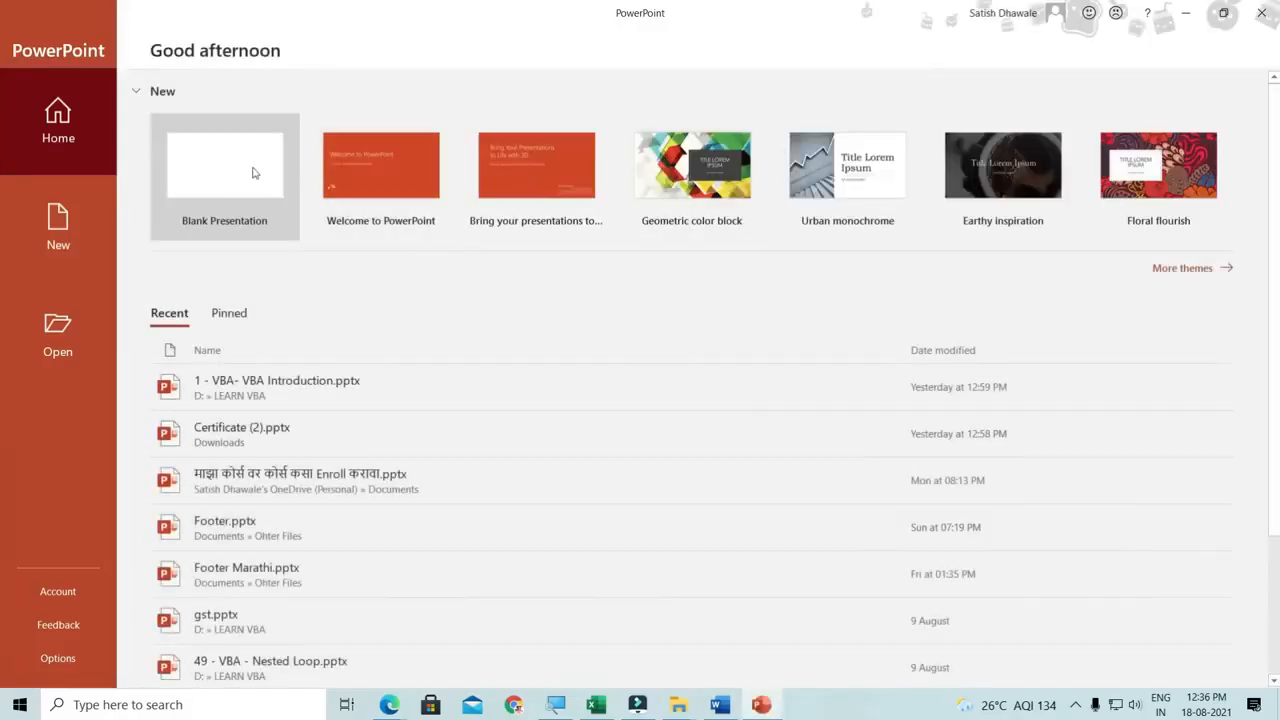
click(317, 398)
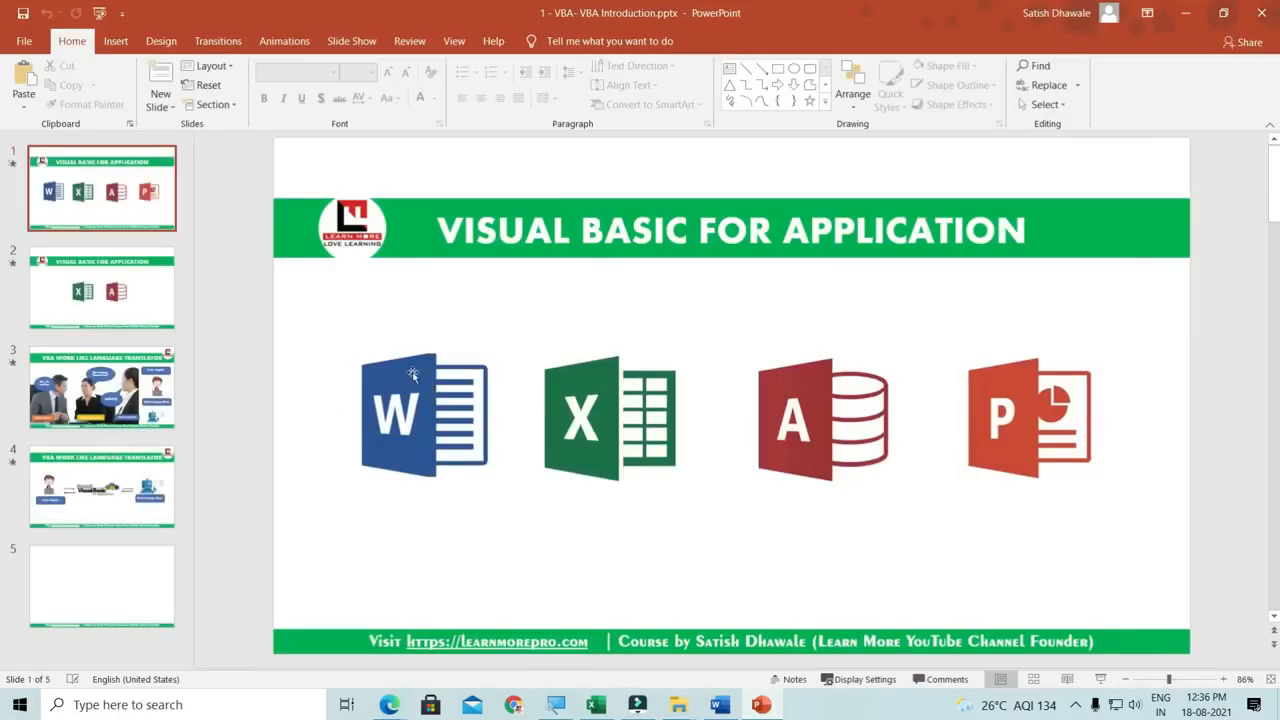
- Duplicate the Word logo on slide 1 and place the copy just below the original
click(409, 362)
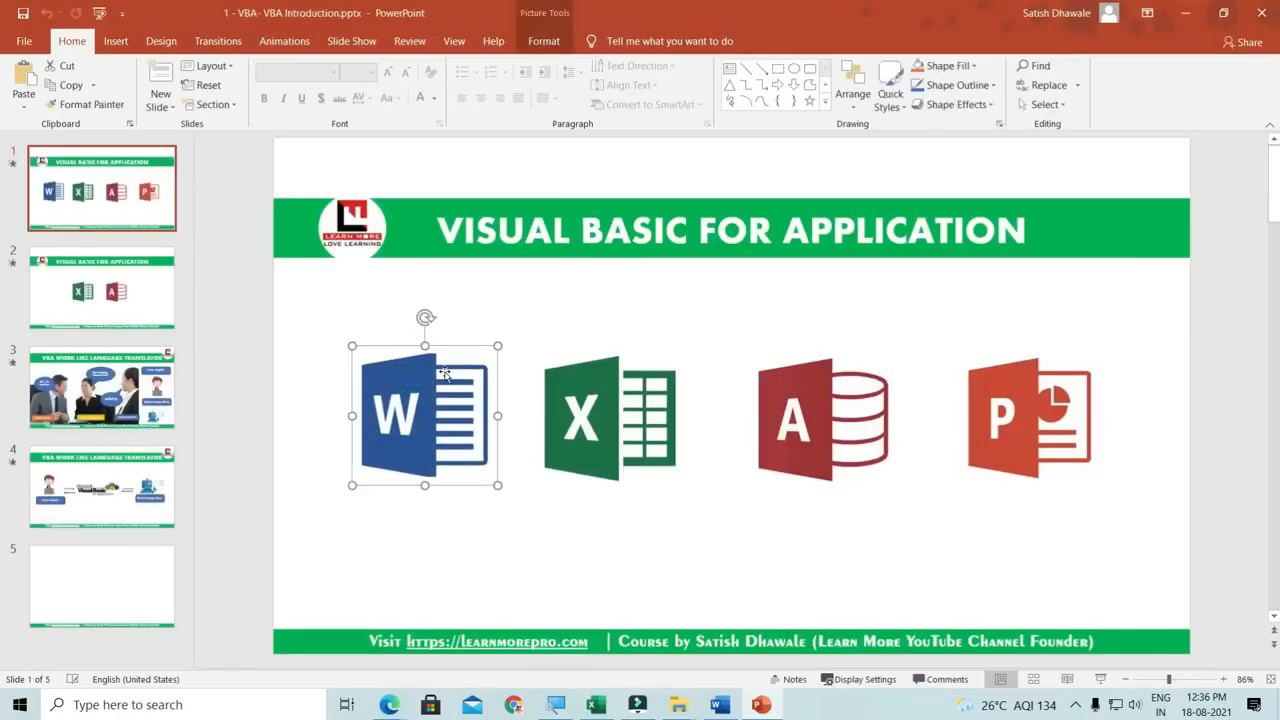
key(ctrl+d)
drag(432, 385, 375, 535)
- Duplicate the Excel logo on slide 1 and place the copy overlapping the lower part of the original
click(590, 405)
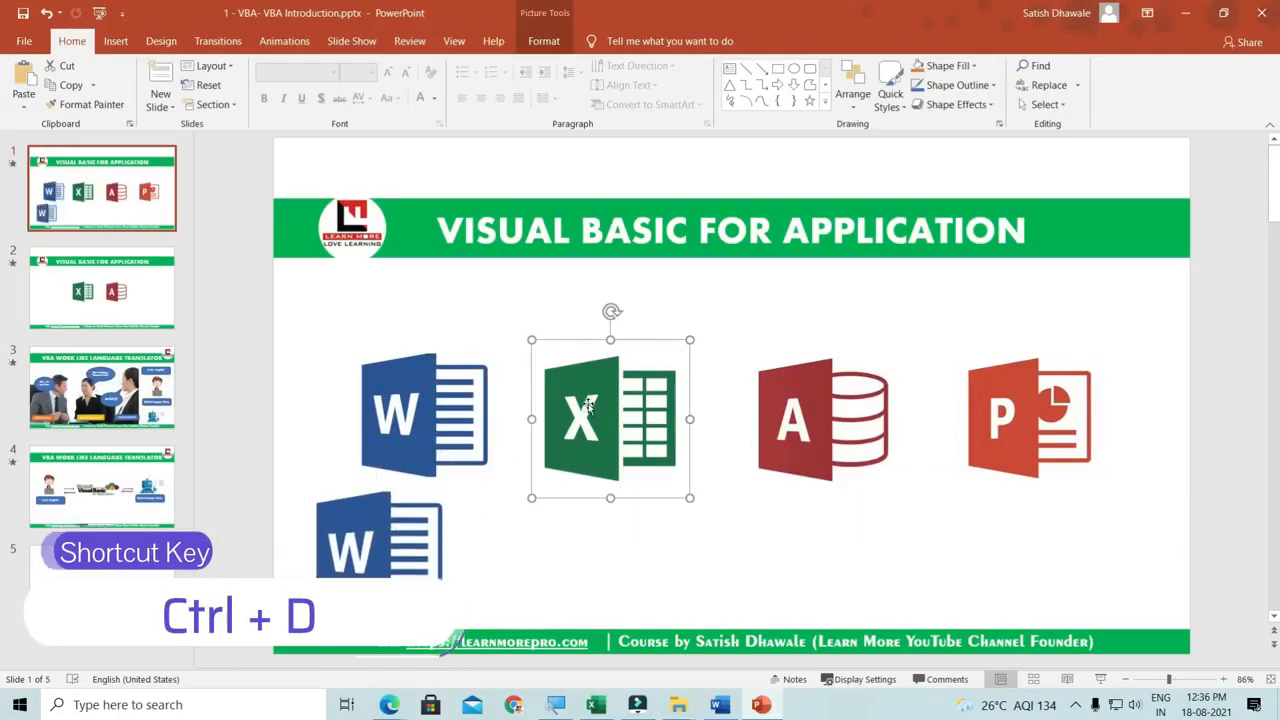
key(ctrl+d)
drag(590, 405, 573, 499)
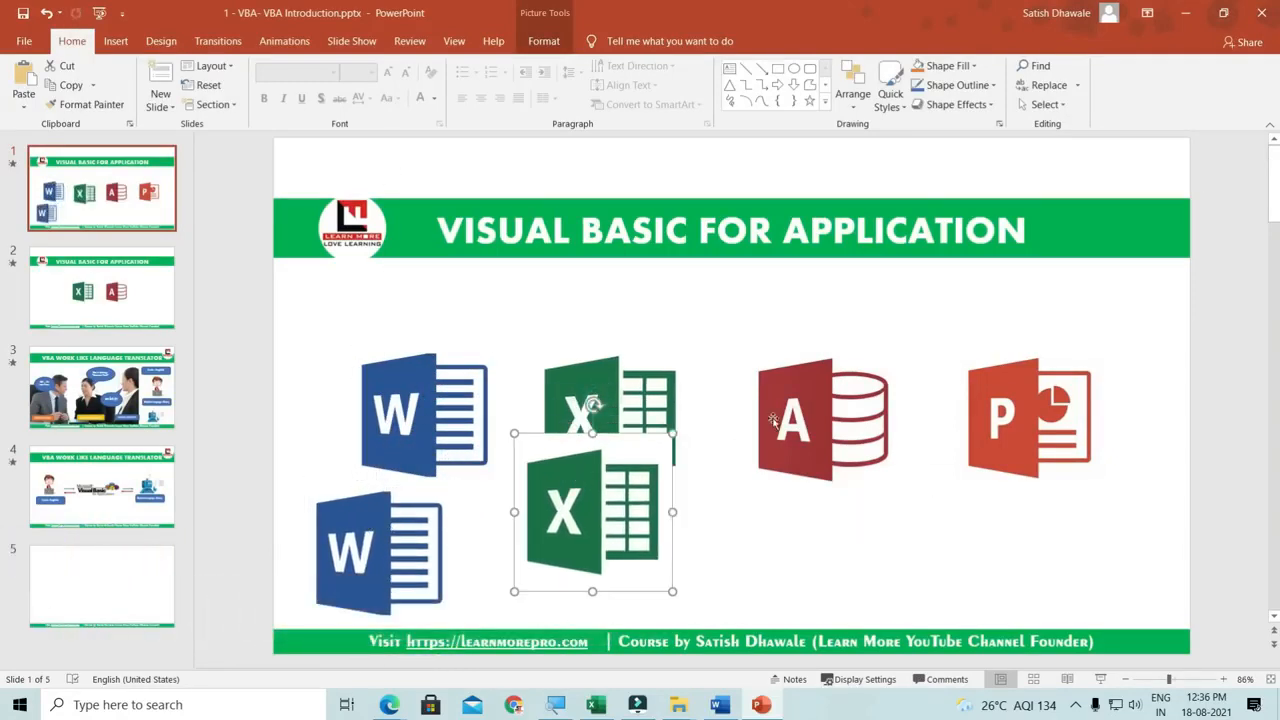
- Switch to the Word document and open the Font dialog twice, closing it each time without changing anything
click(1188, 13)
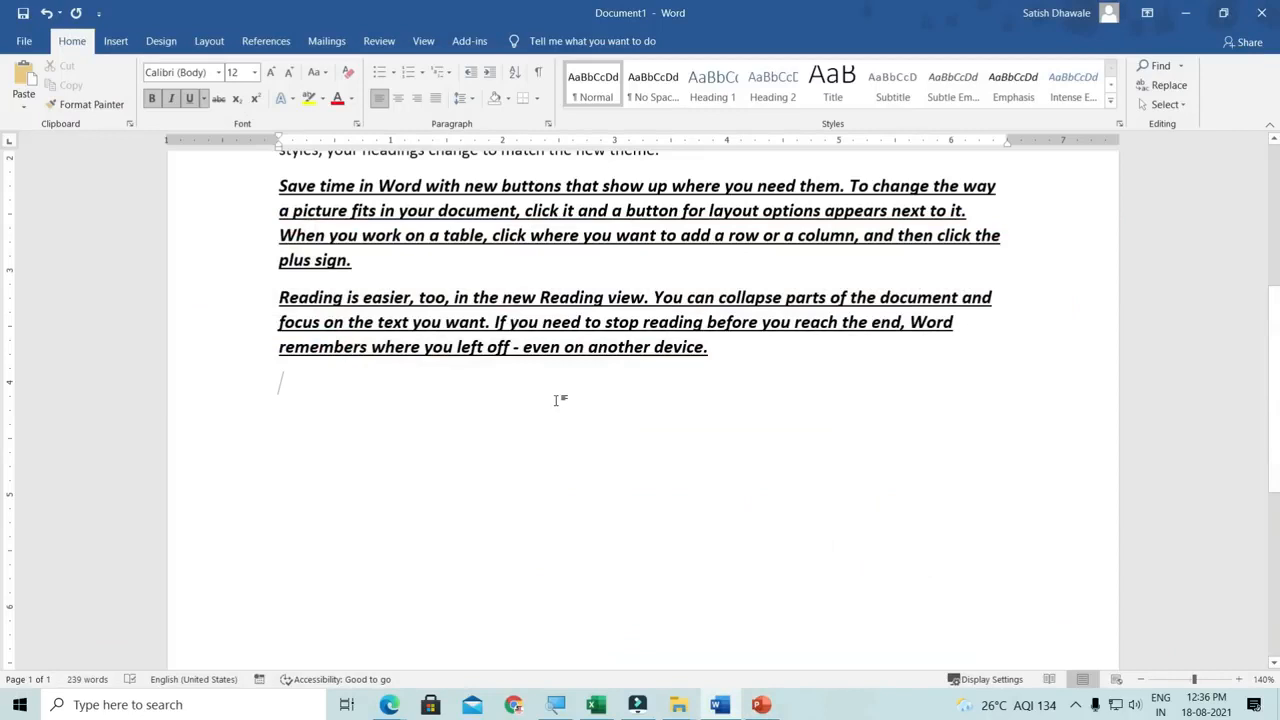
key(ctrl+d)
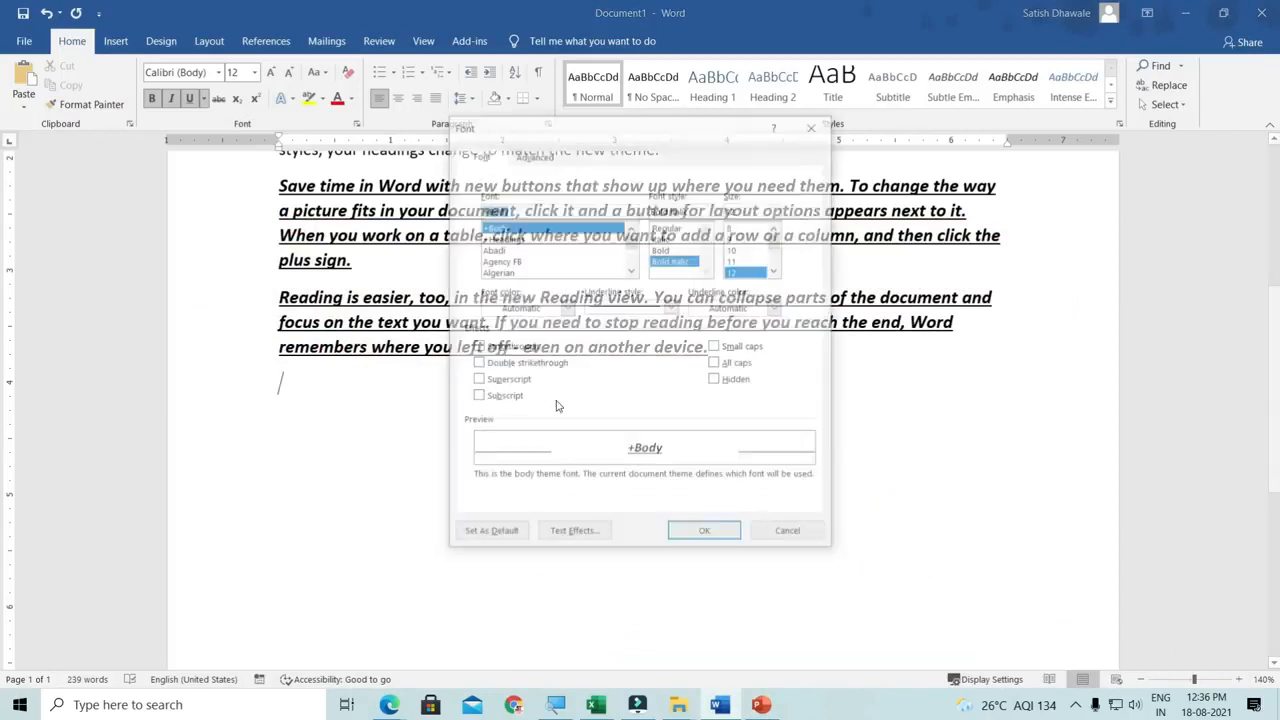
click(812, 126)
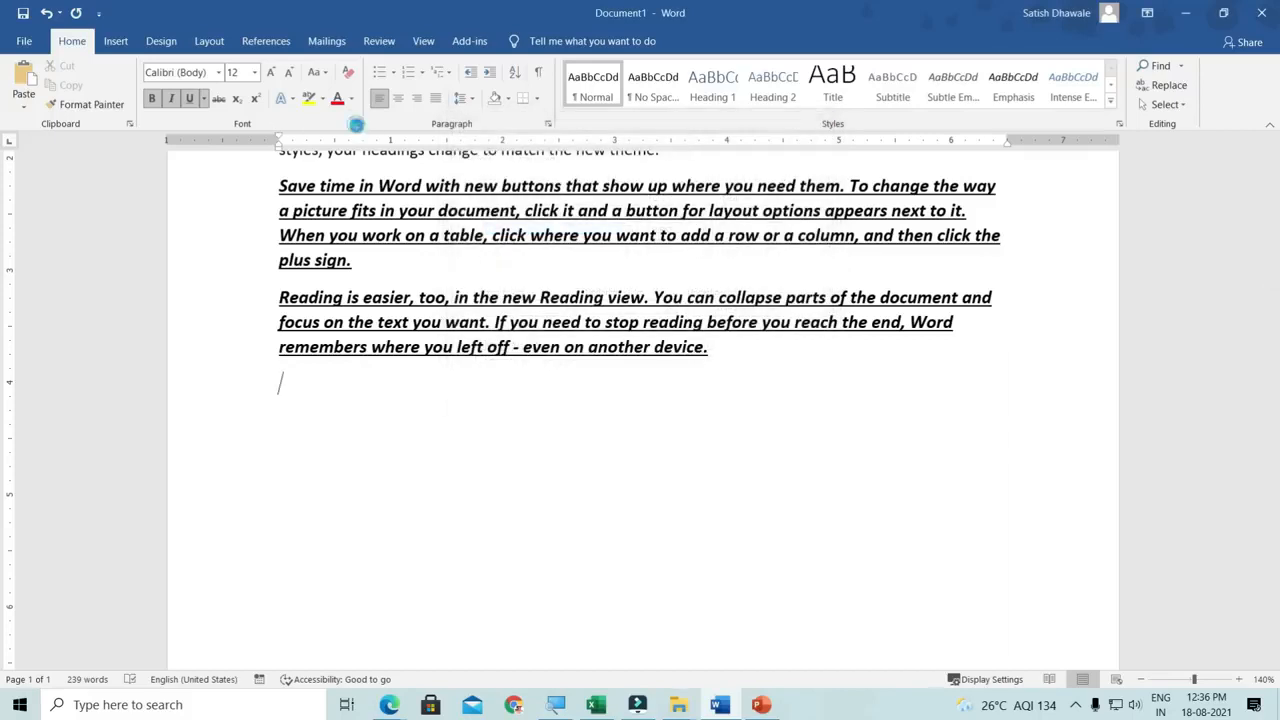
click(356, 123)
click(806, 132)
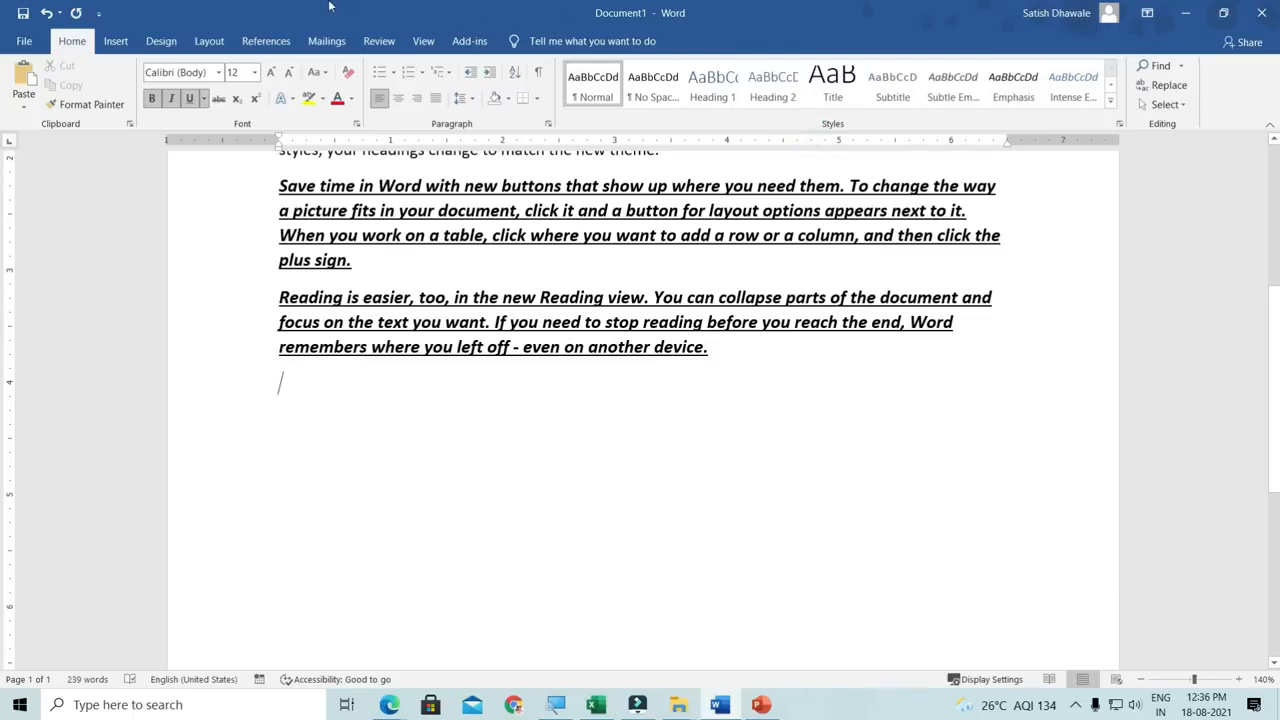
- Draw a rounded rectangle about 1.89 by 1.21 inches below the last paragraph and place a duplicate to its right
click(115, 41)
click(203, 85)
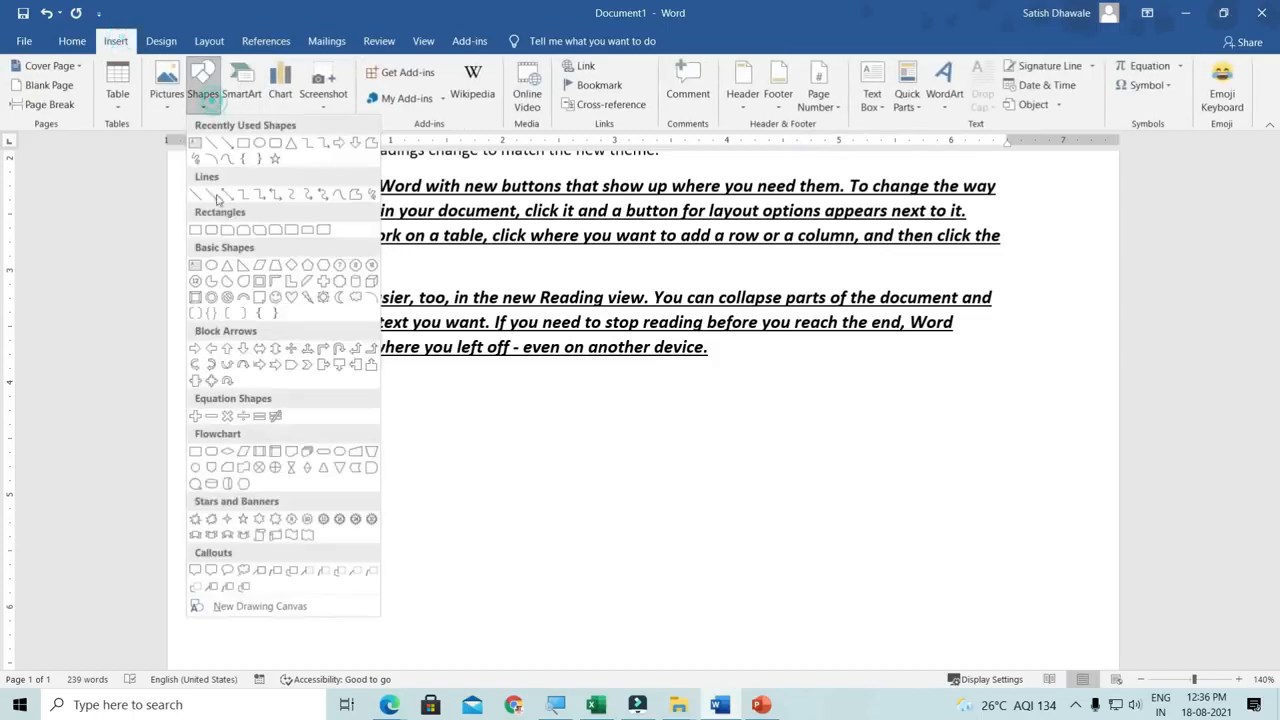
click(210, 240)
drag(322, 387, 534, 524)
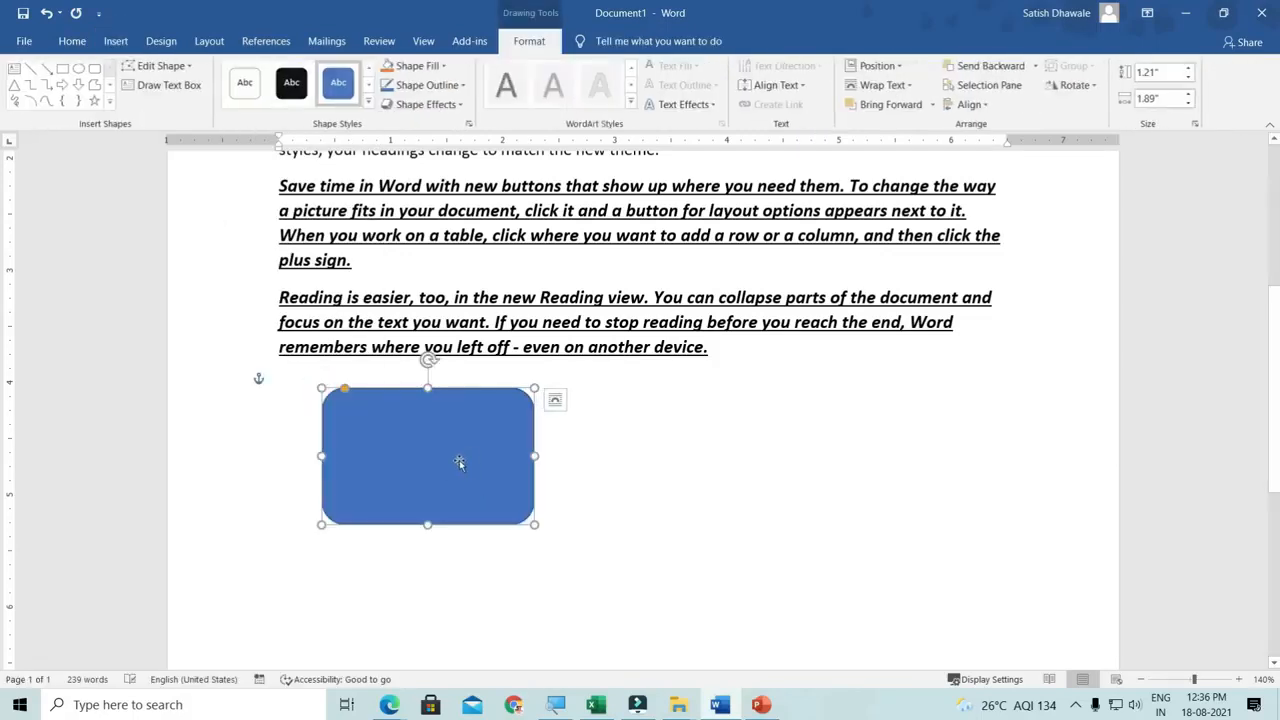
key(ctrl+d)
drag(476, 464, 696, 447)
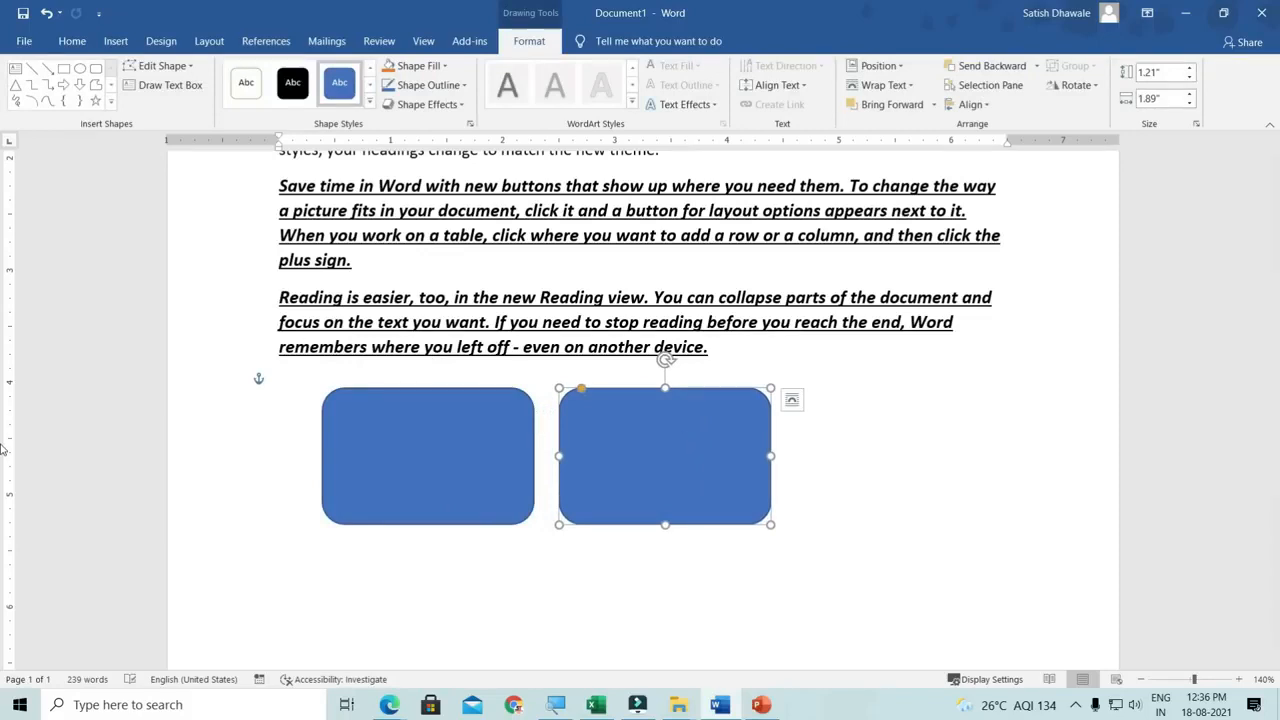
- Delete both rounded rectangles below the last paragraph
key(Delete)
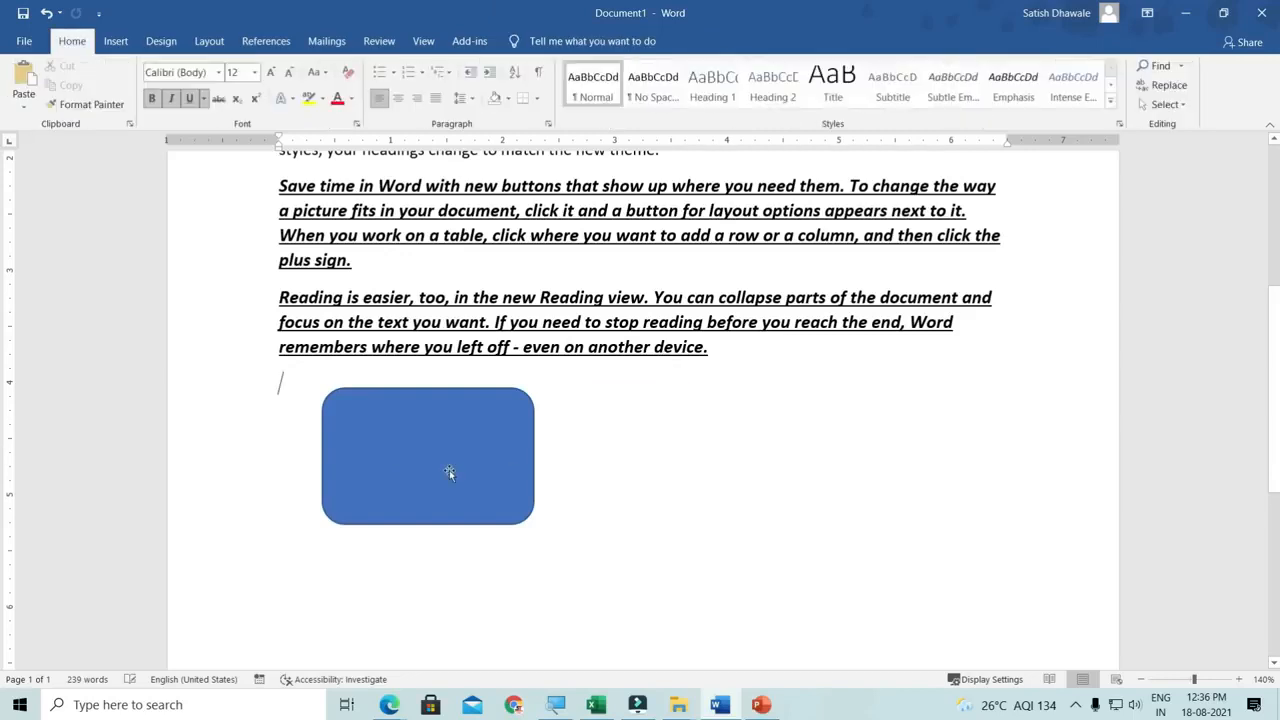
click(449, 470)
key(Delete)
- Search the text for DOCUMENT from the beginning, close the search, and reopen and close the results once more
scroll(449, 462, up, 5)
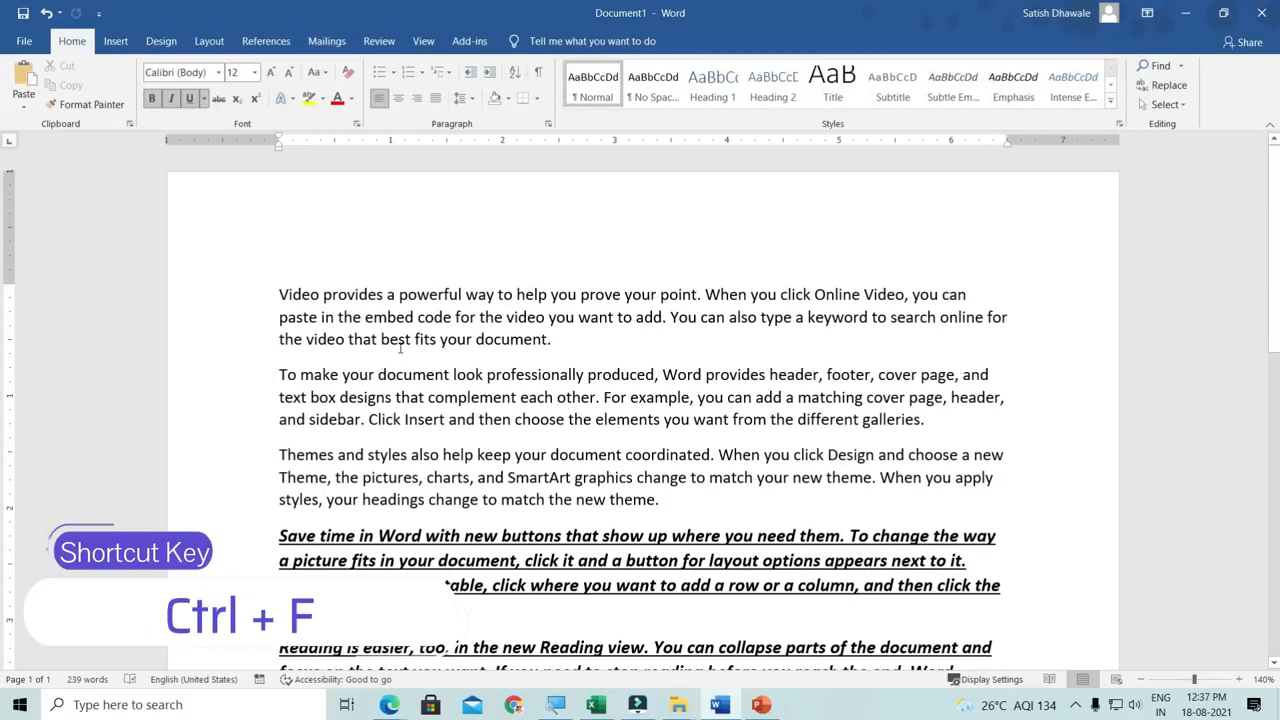
click(279, 294)
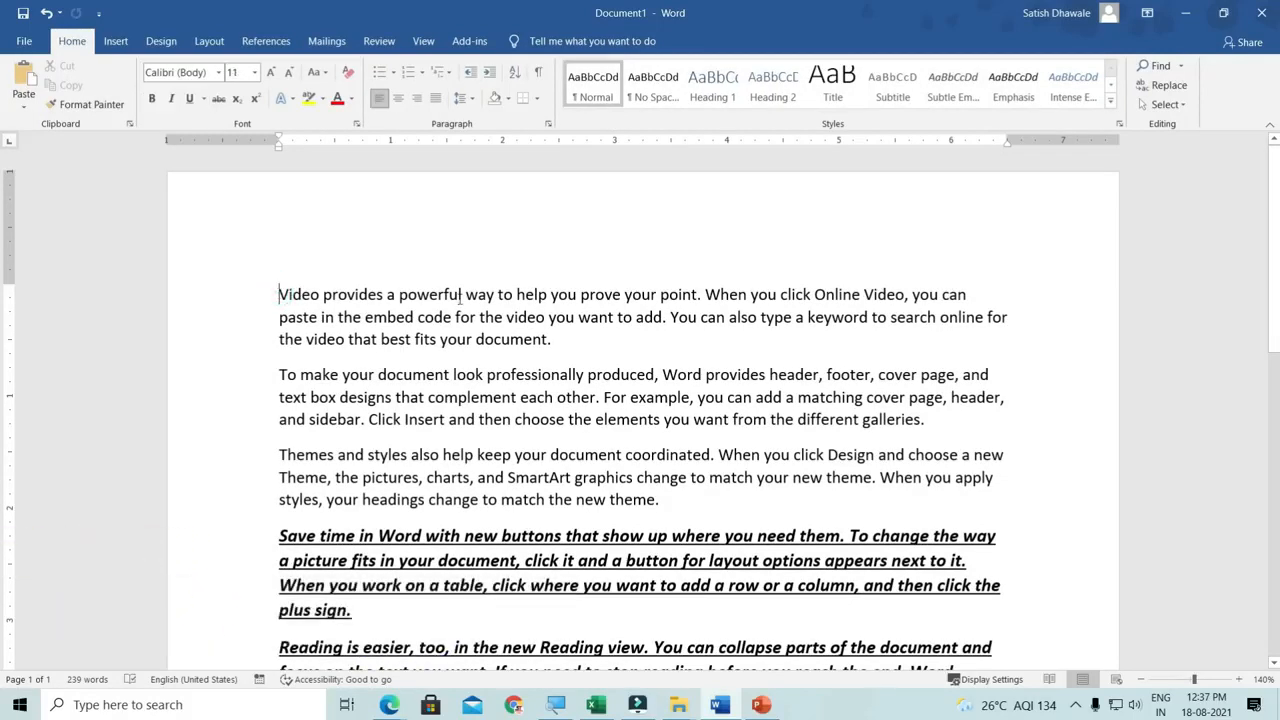
key(ctrl+f)
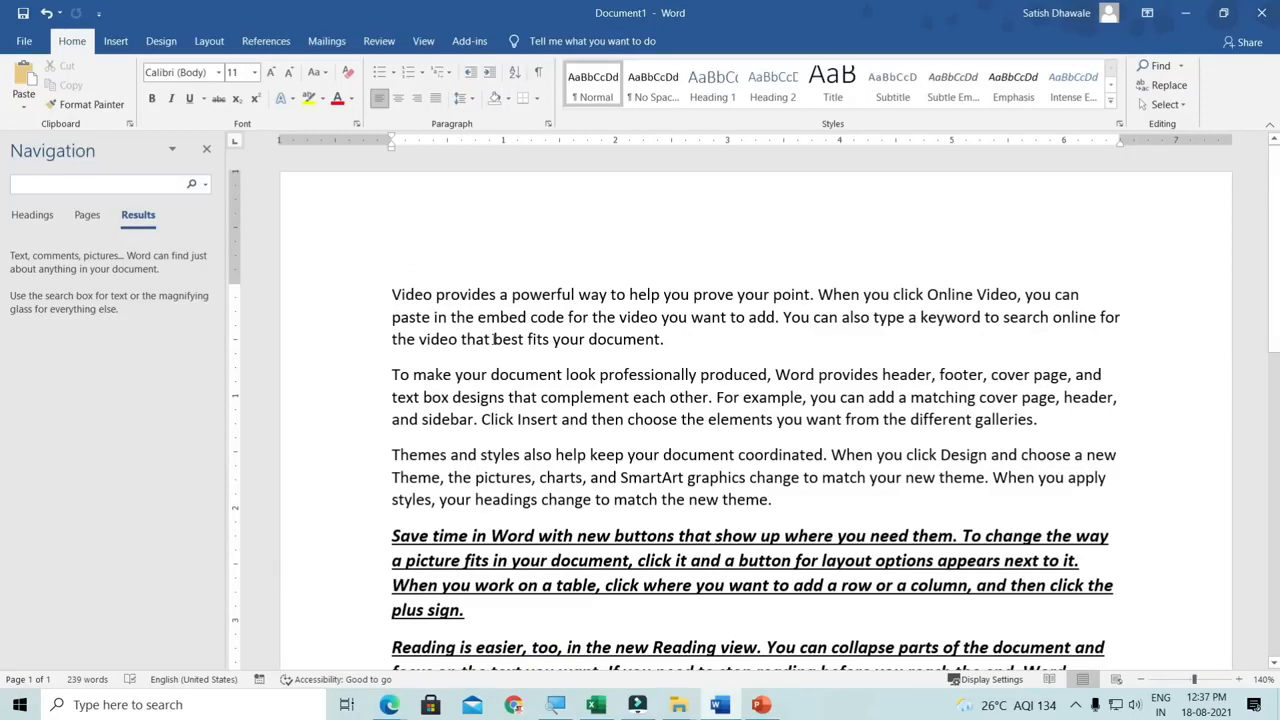
text(DOCUMENT)
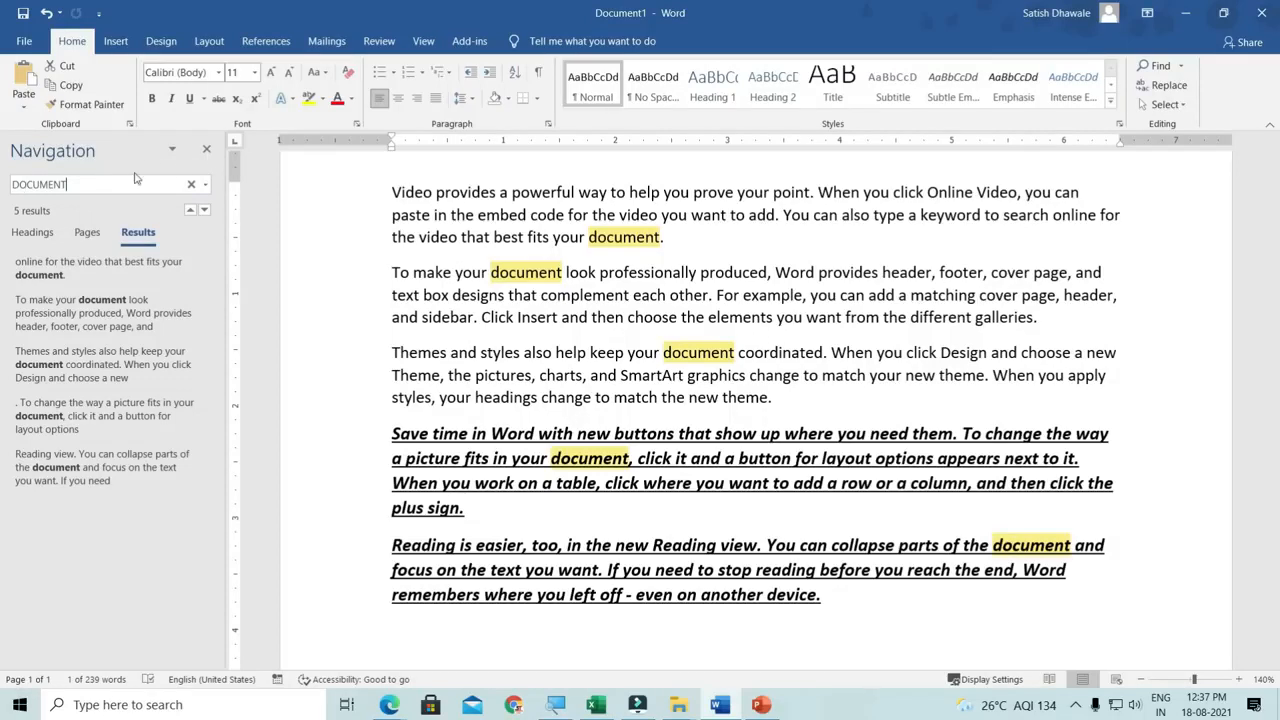
click(206, 149)
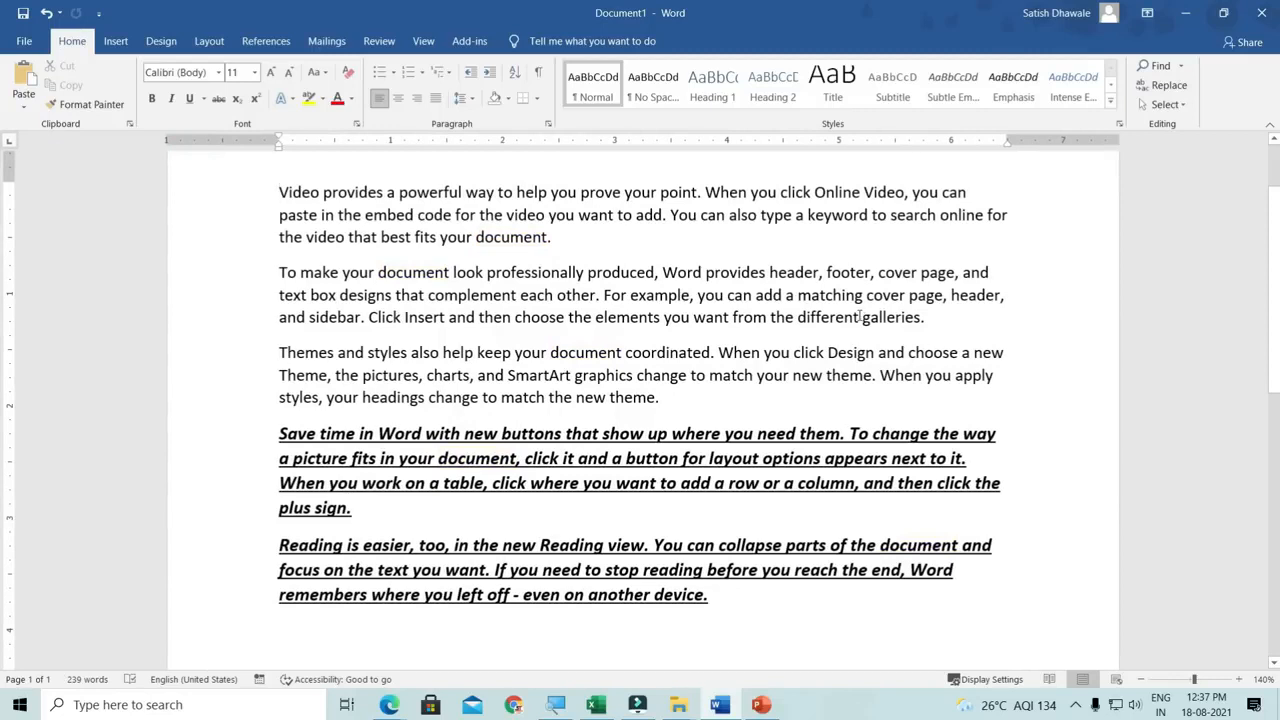
key(ctrl+f)
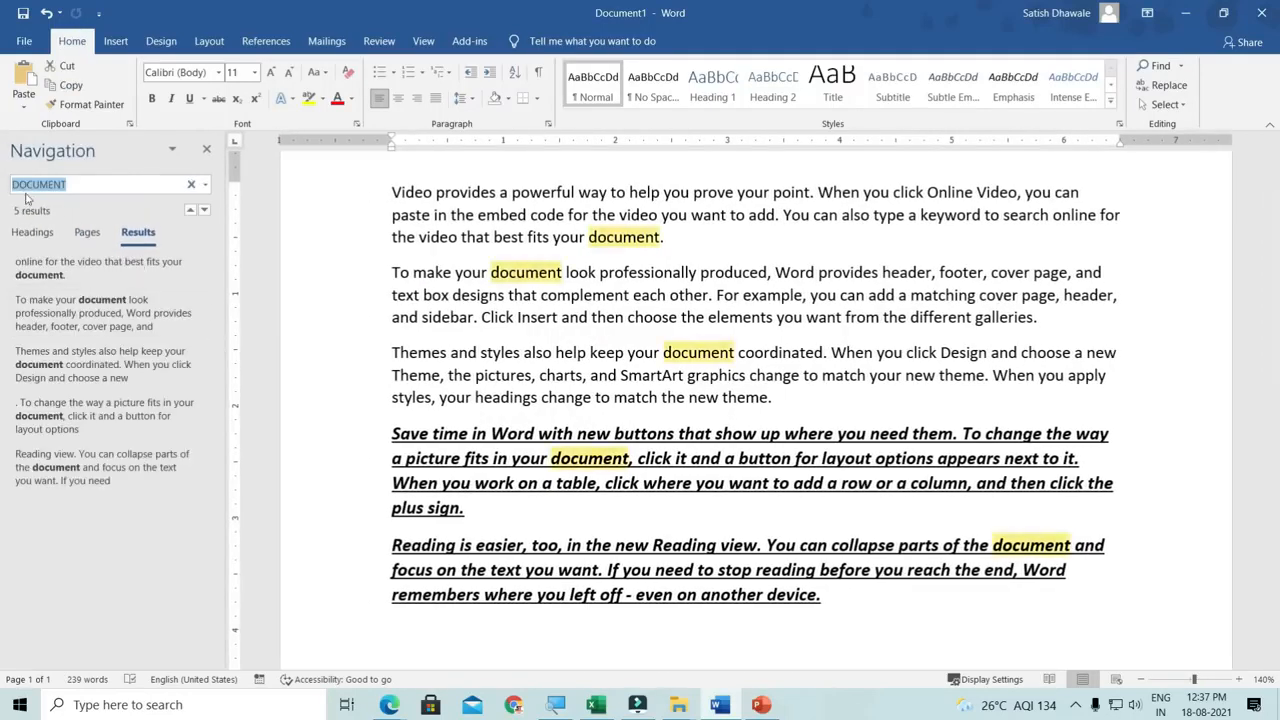
click(206, 149)
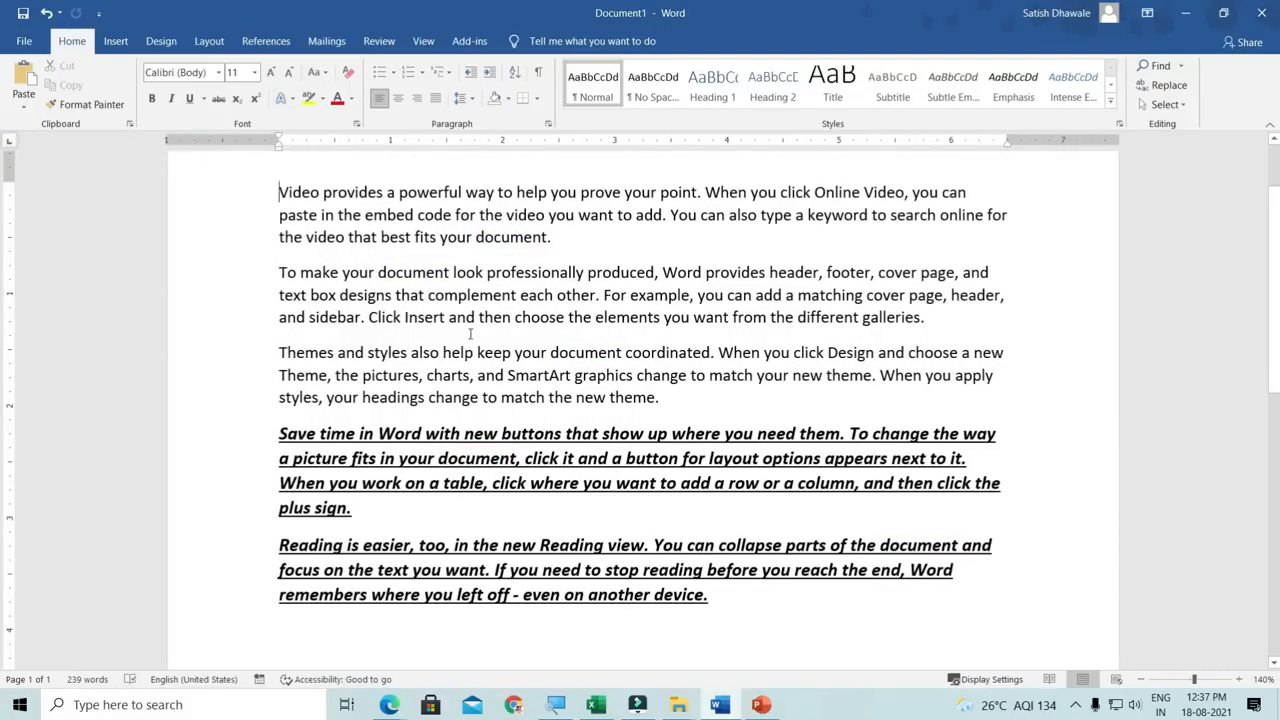
- Replace every occurrence of Document with File throughout the text and close the replace dialog
key(ctrl+h)
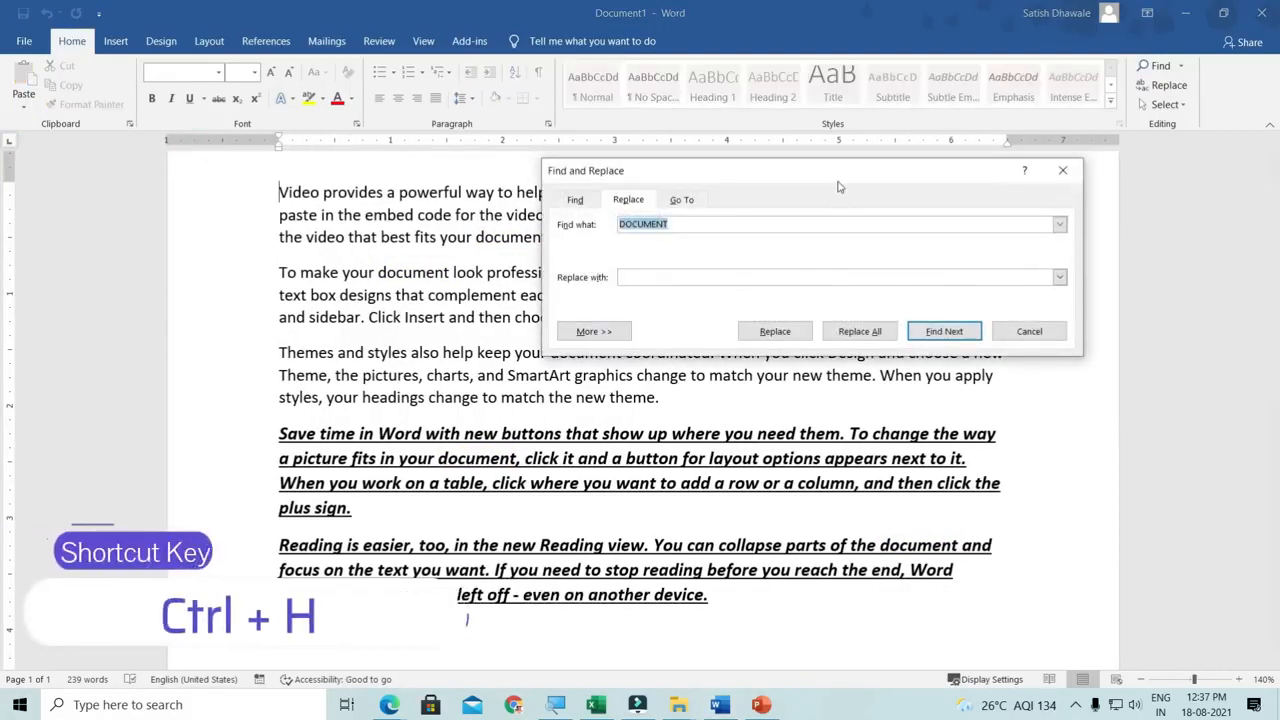
drag(738, 224, 663, 259)
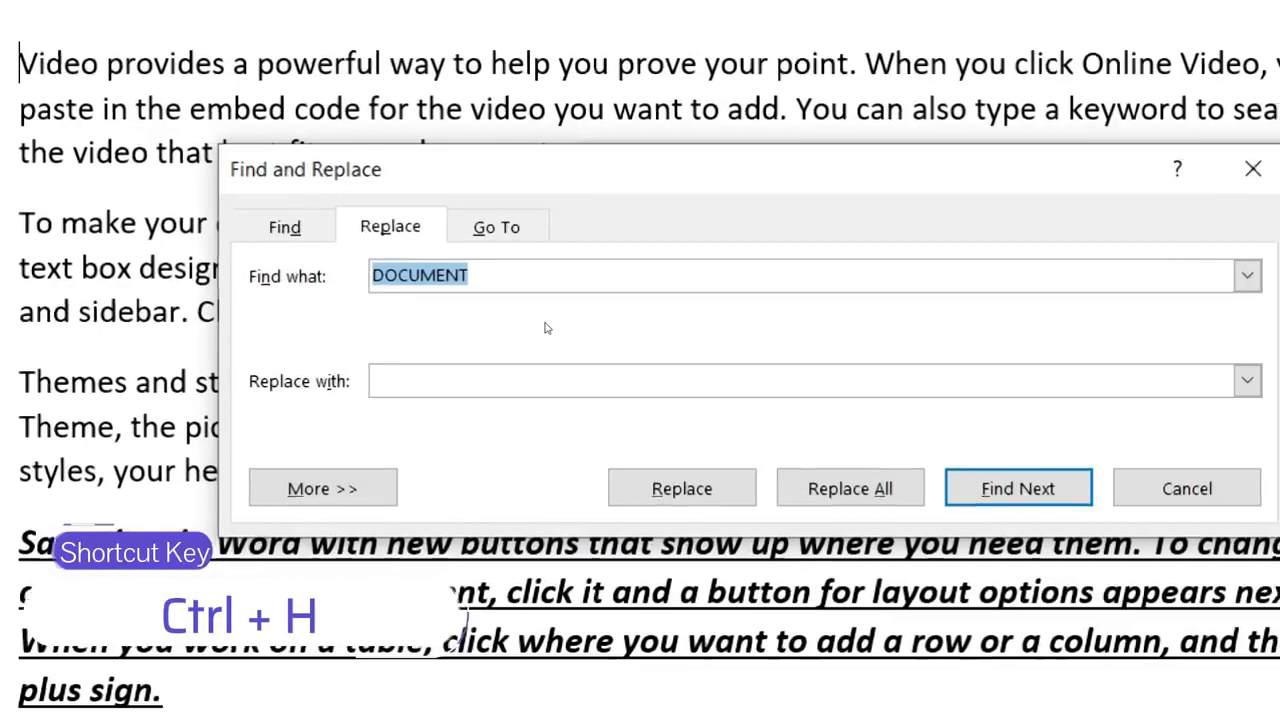
key(BackSpace)
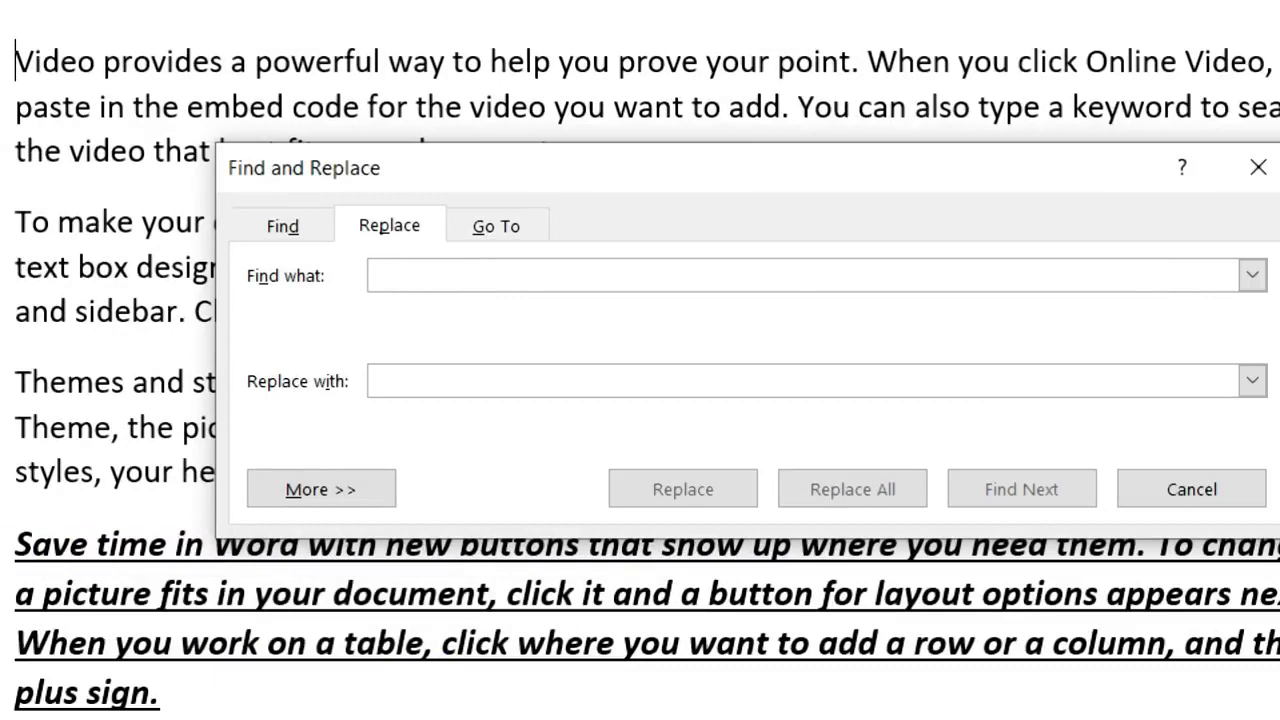
text(Document)
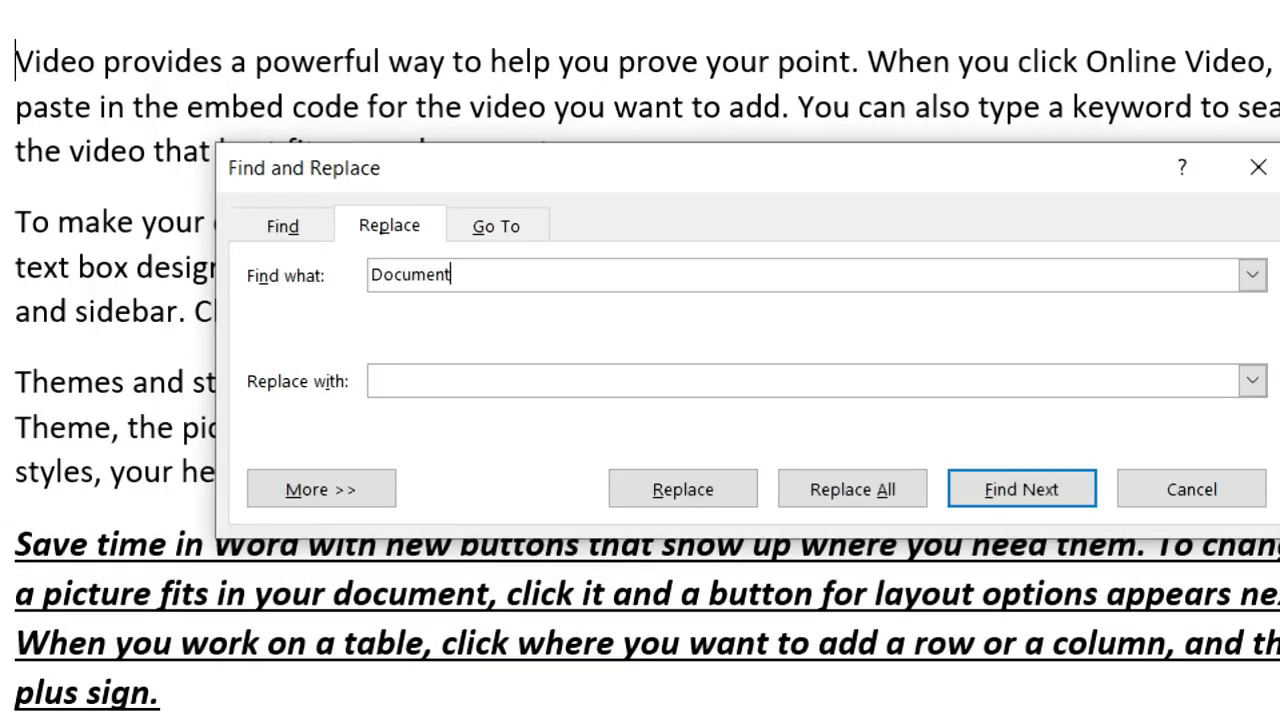
key(Tab)
text(File)
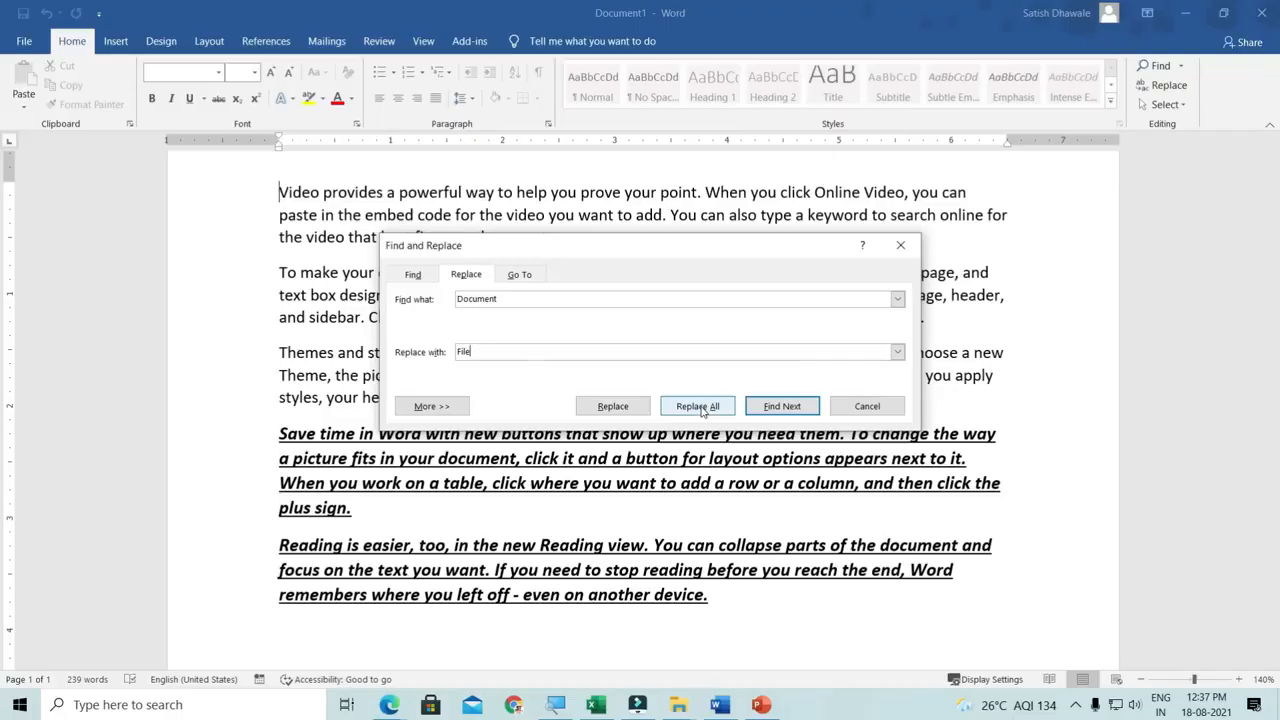
click(697, 406)
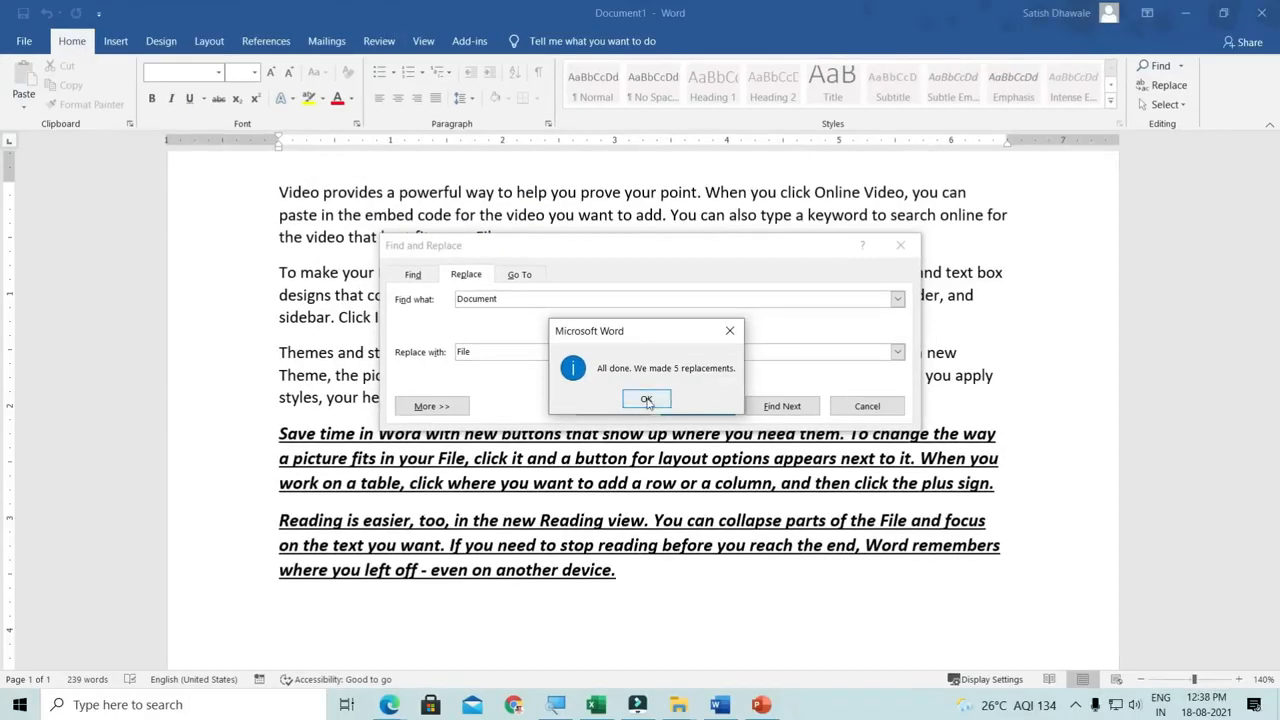
click(585, 428)
click(889, 405)
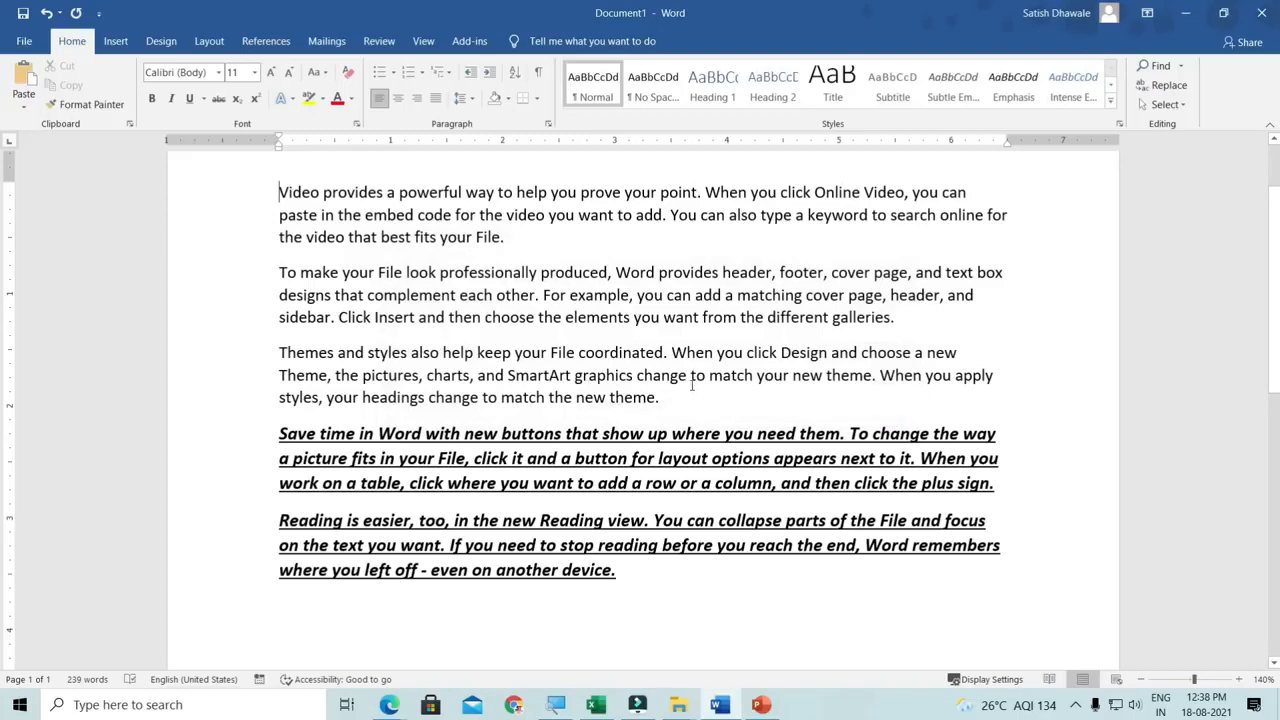
double_click(391, 272)
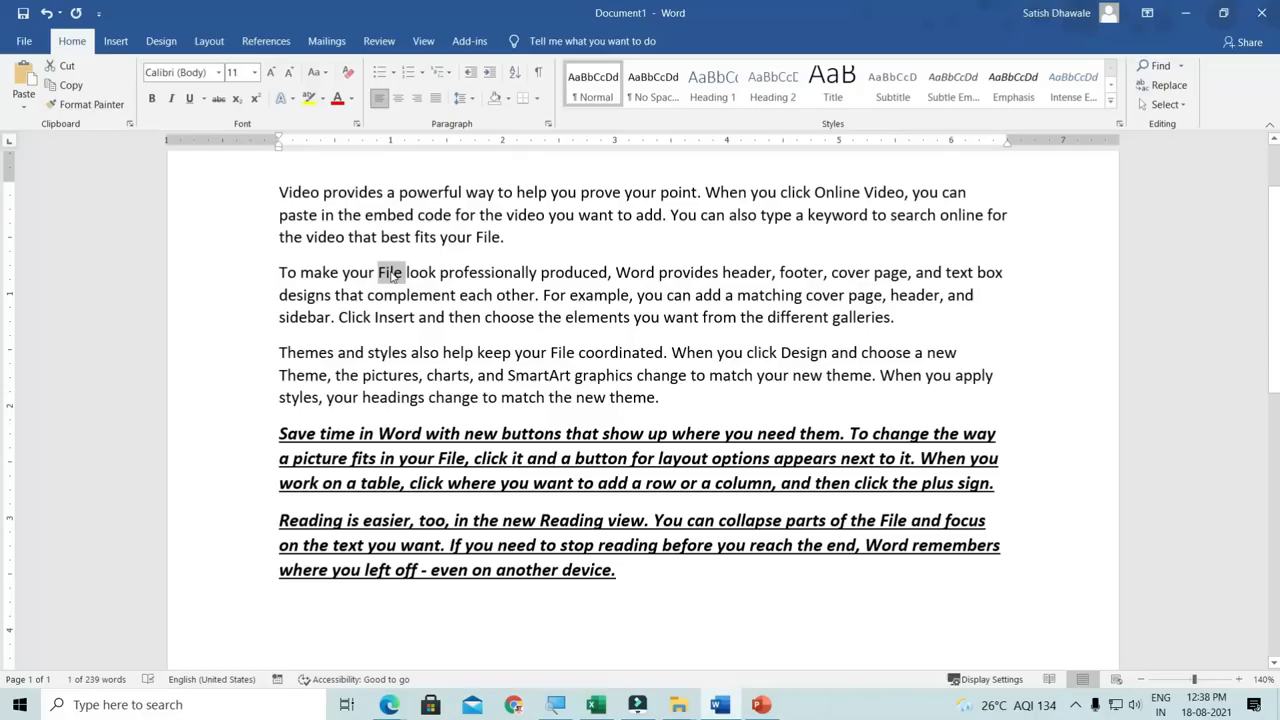
click(567, 373)
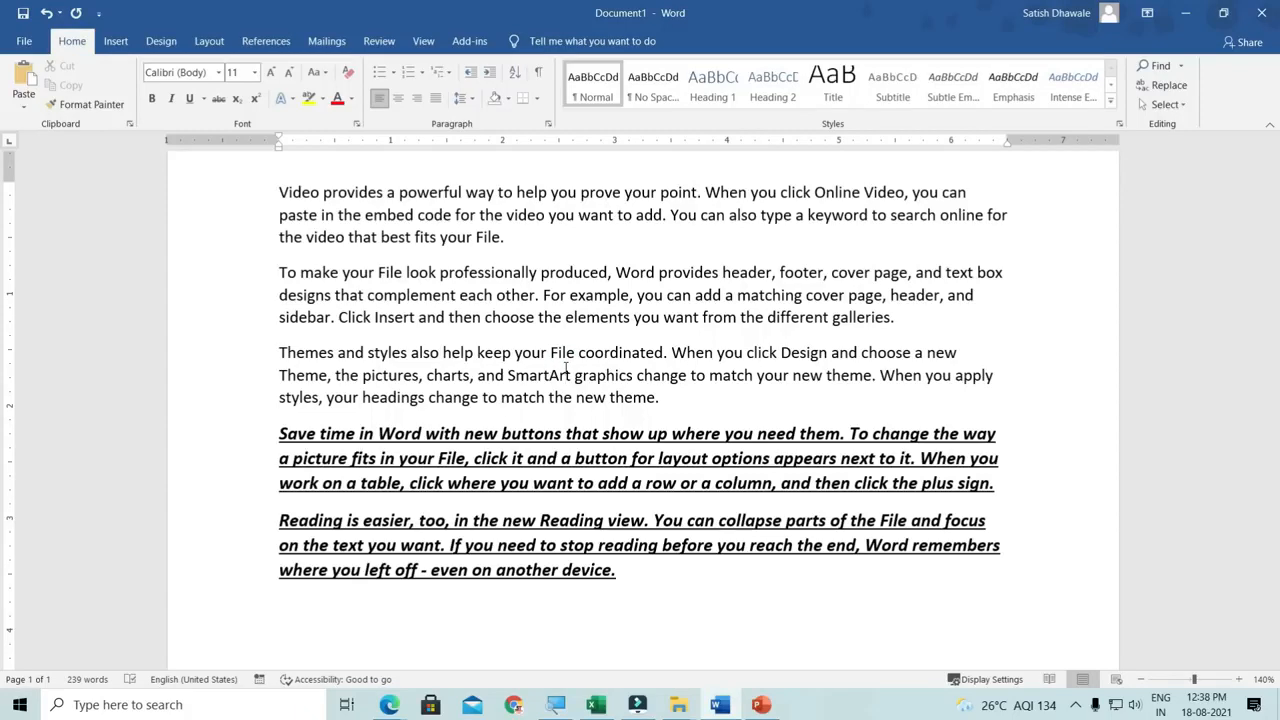
- Copy the entire document text and paste it over itself repeatedly until the document holds ten copies
key(ctrl+a)
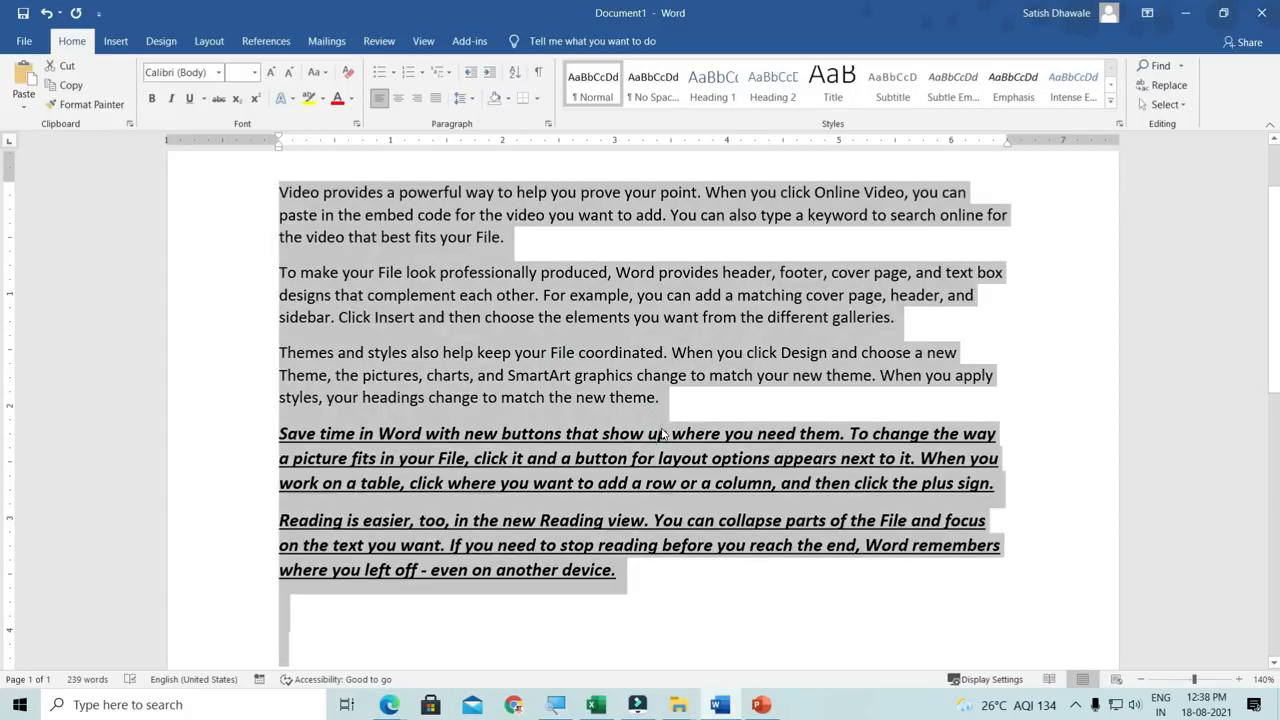
key(ctrl+v)
key(ctrl+v)
key(ctrl+v)
key(ctrl+v)
key(ctrl+v)
key(ctrl+v)
key(ctrl+v)
key(ctrl+v)
key(ctrl+v)
key(ctrl+v)
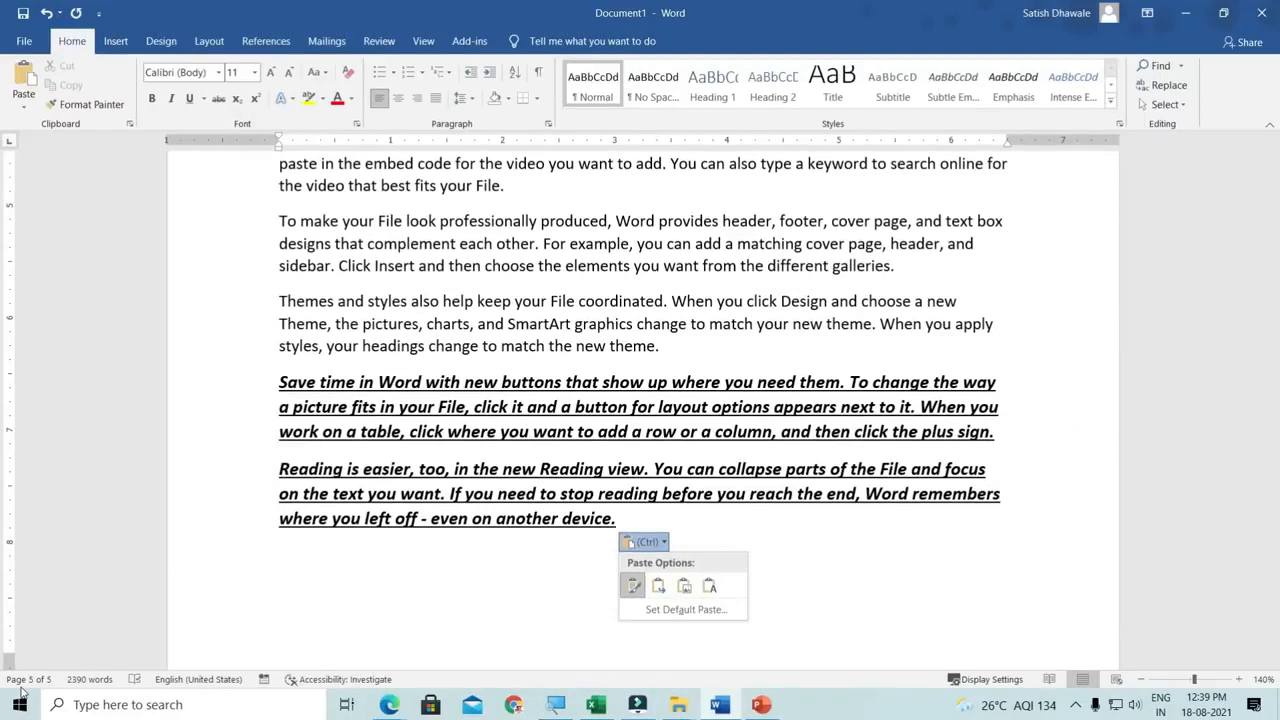
click(717, 400)
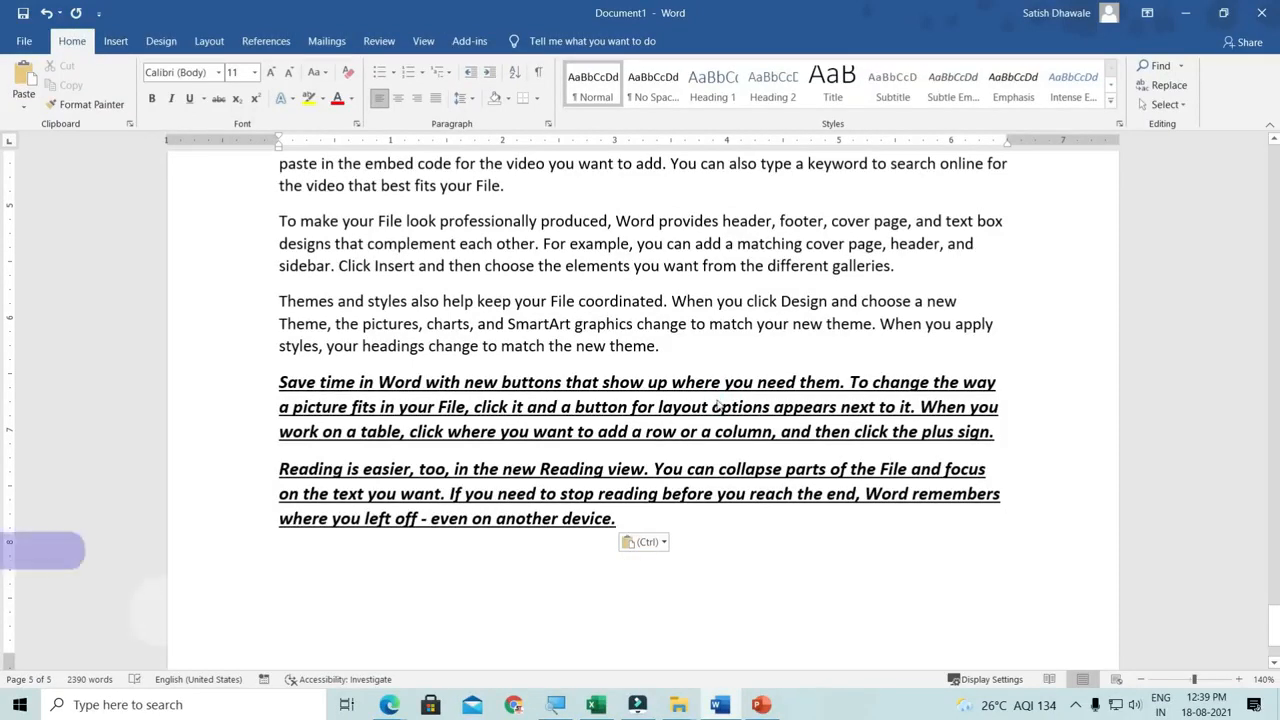
- Use Go To to visit page 1, page 2 and page 3 in turn, and close the dialog
key(ctrl+g)
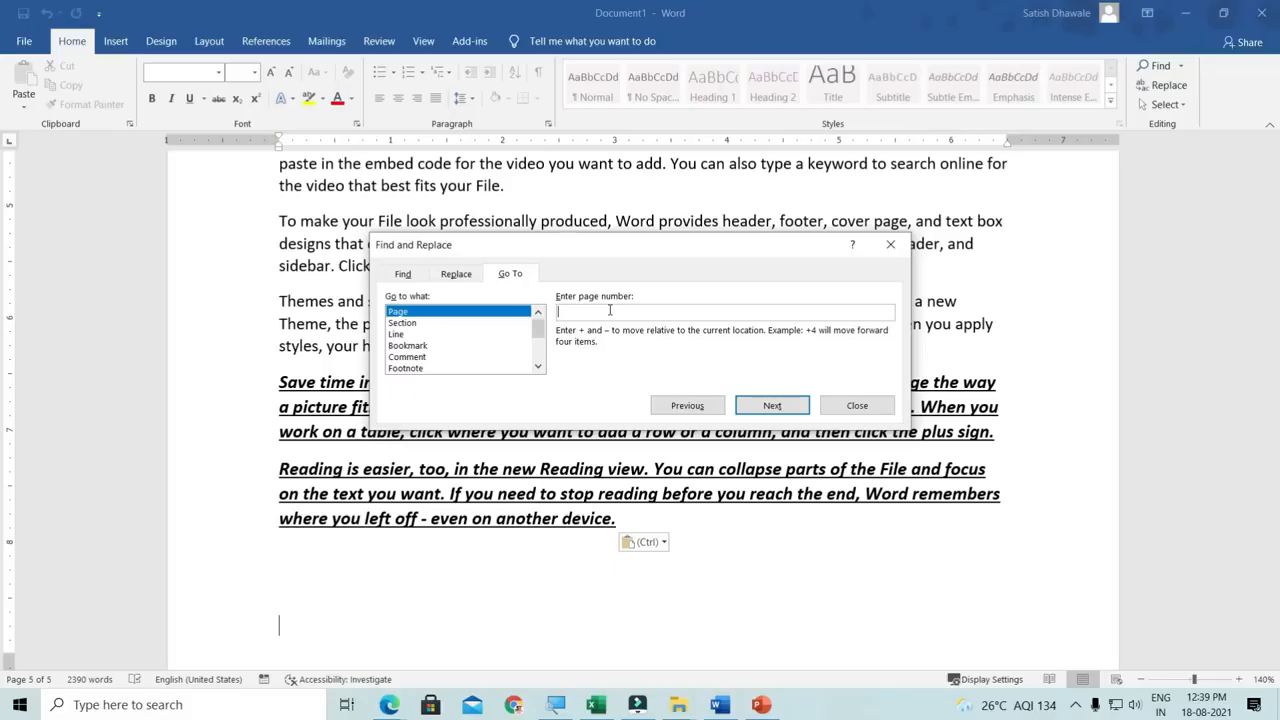
text(1)
key(Return)
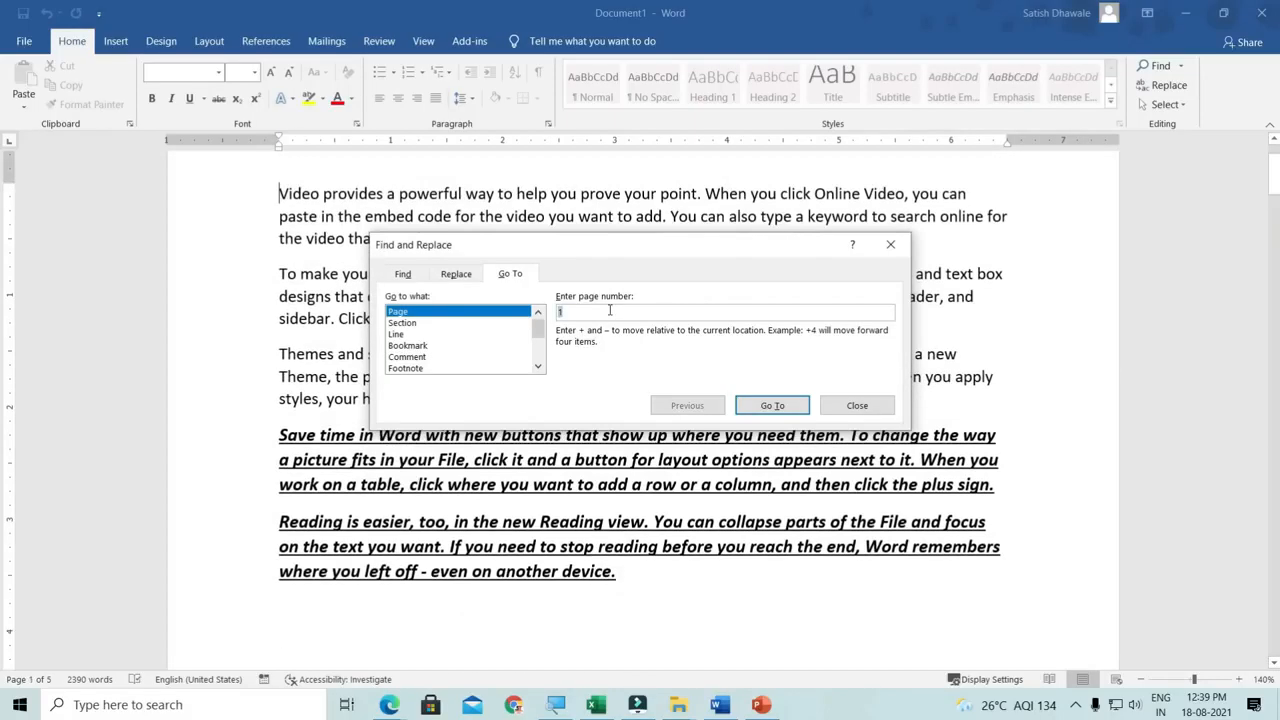
text(2)
key(Return)
text(3)
key(Return)
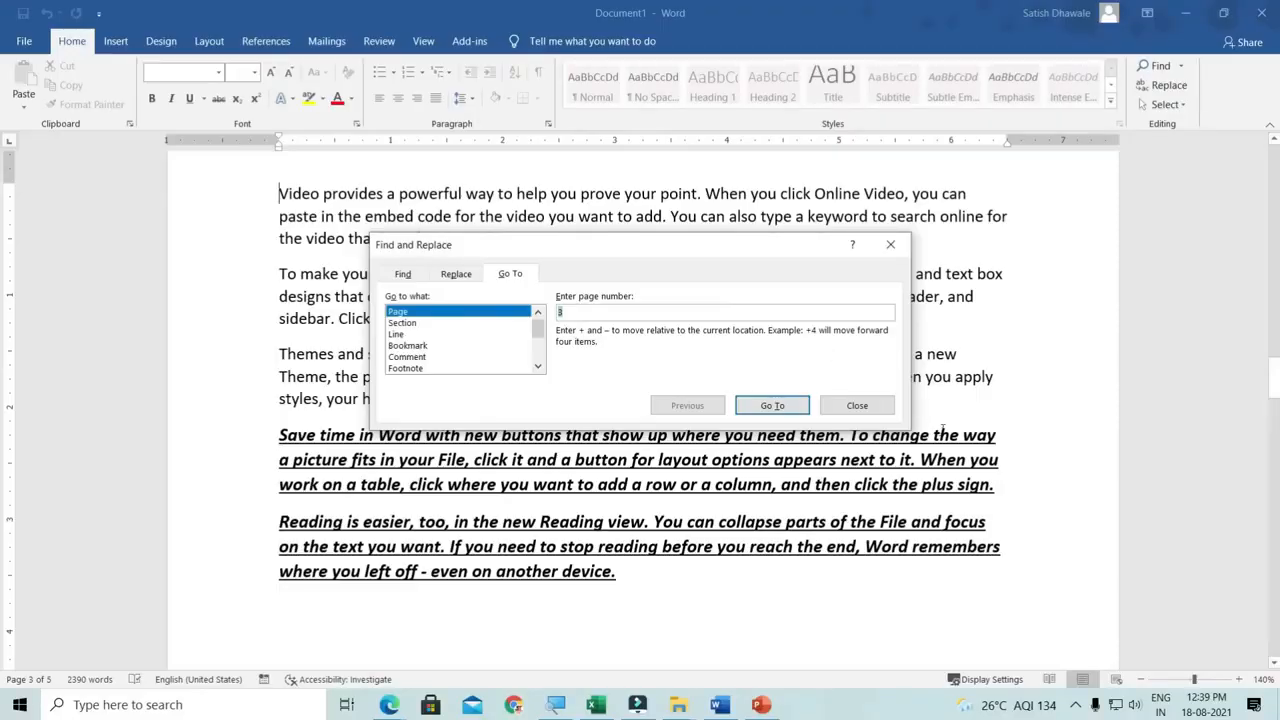
click(870, 410)
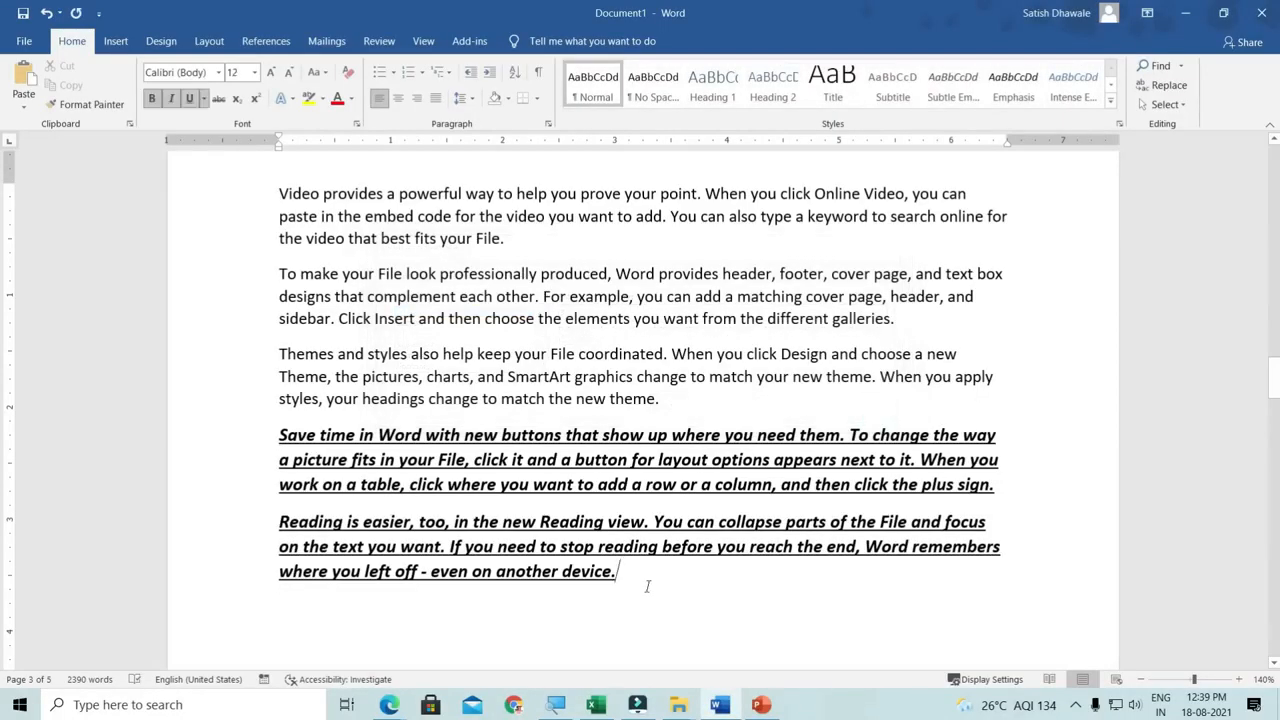
- Start saving the document, choose the local Documents folder as its location, and cancel the save
scroll(647, 586, up, 5)
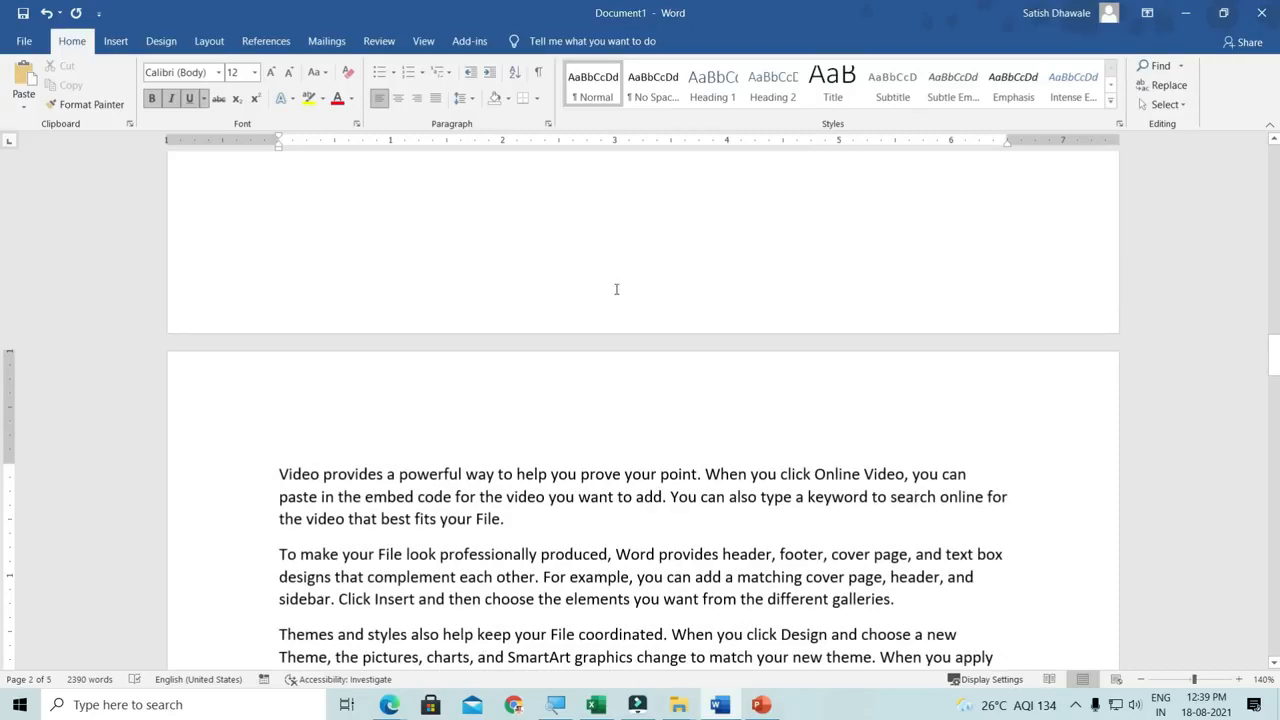
scroll(632, 391, down, 4)
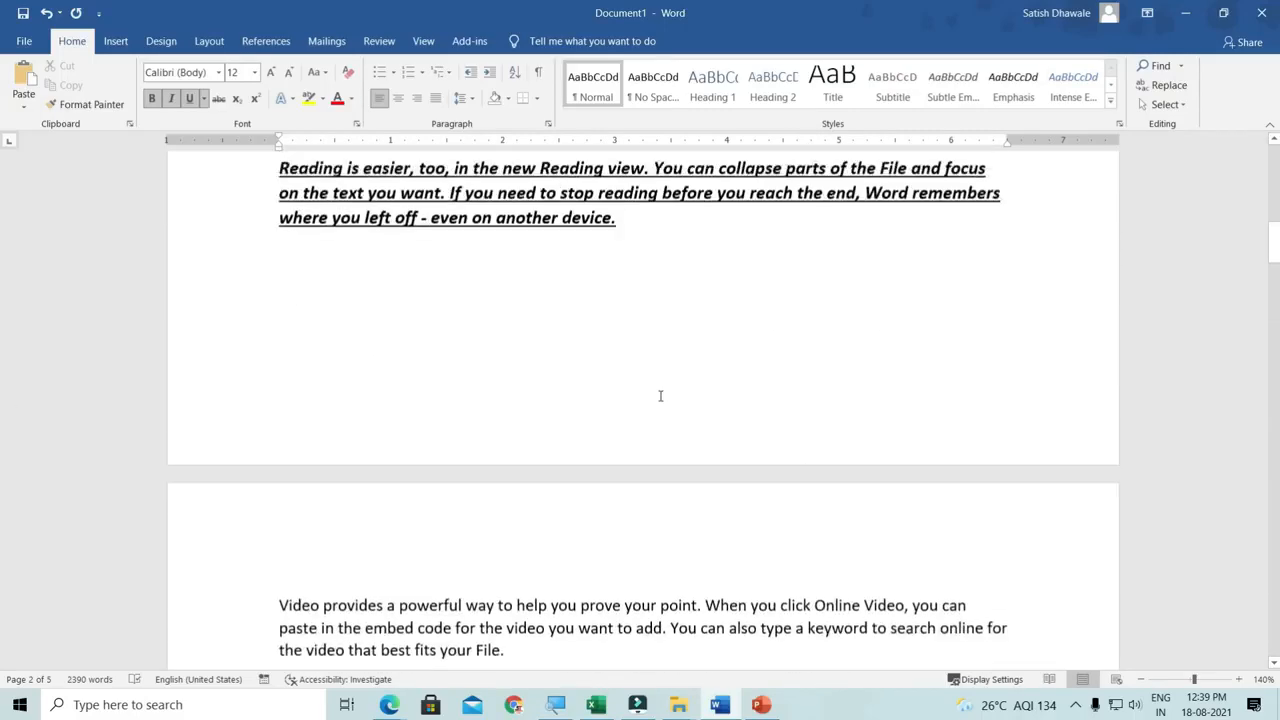
key(ctrl+s)
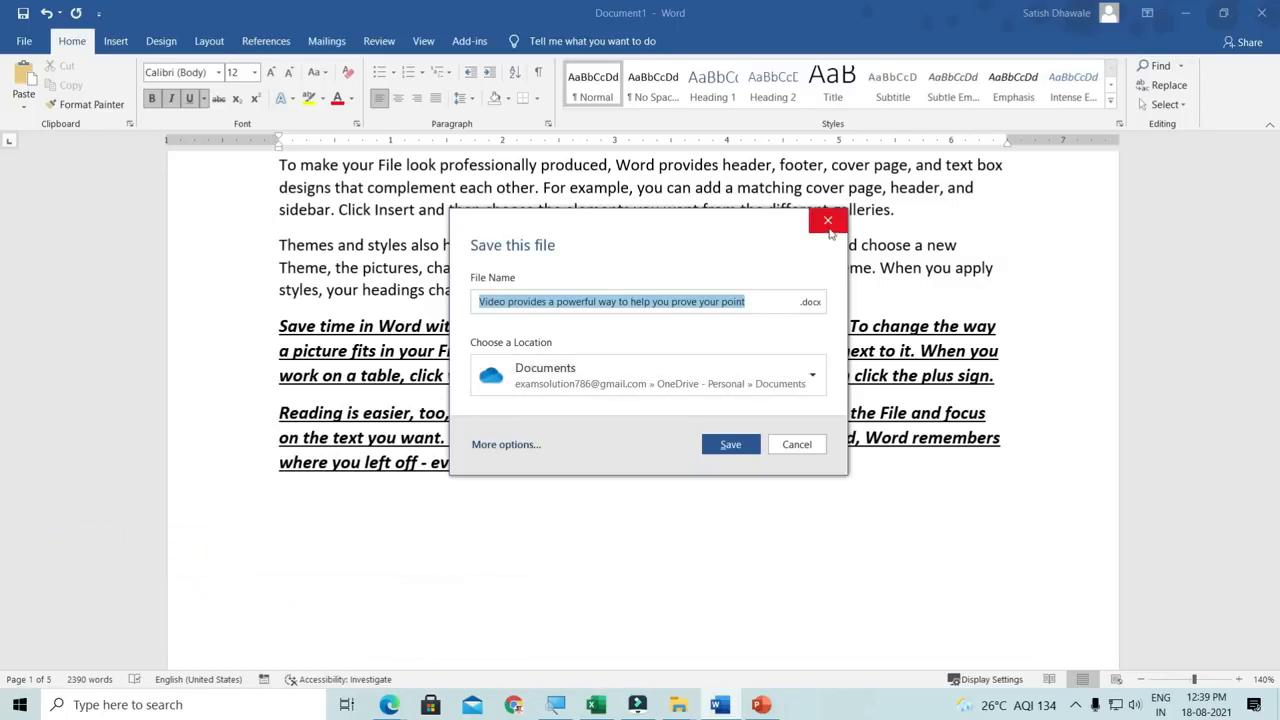
click(810, 370)
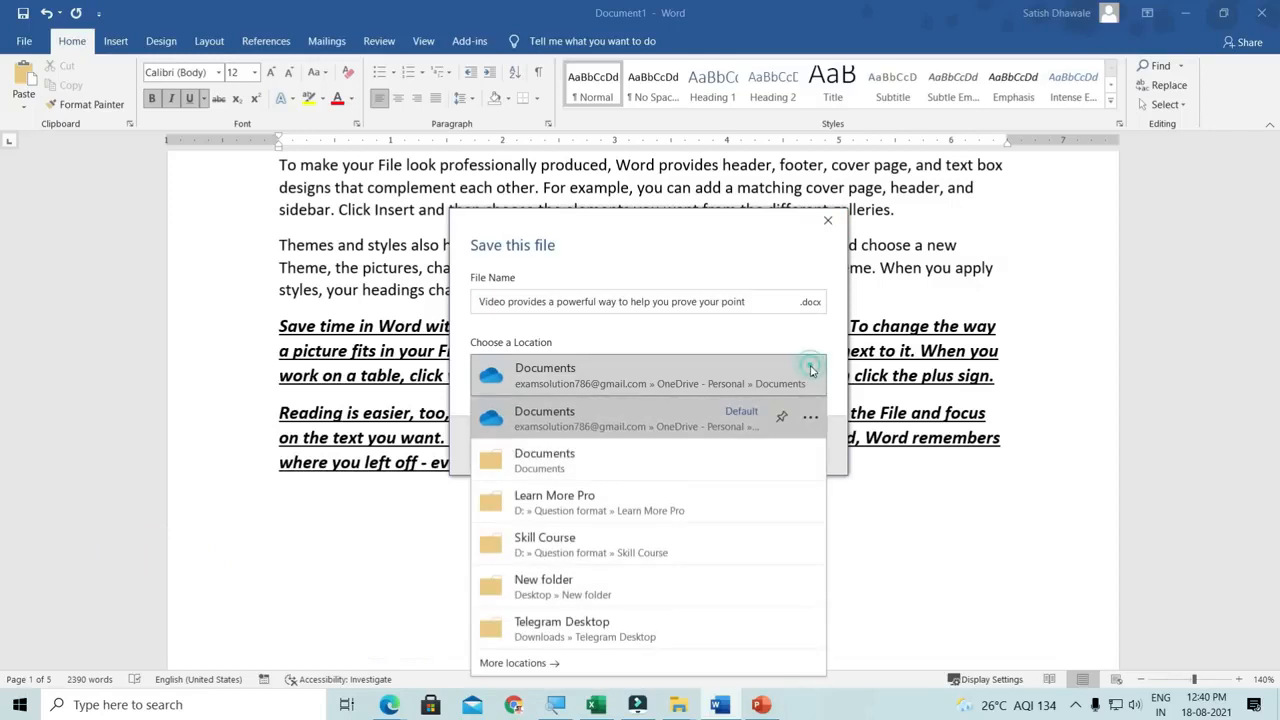
click(571, 463)
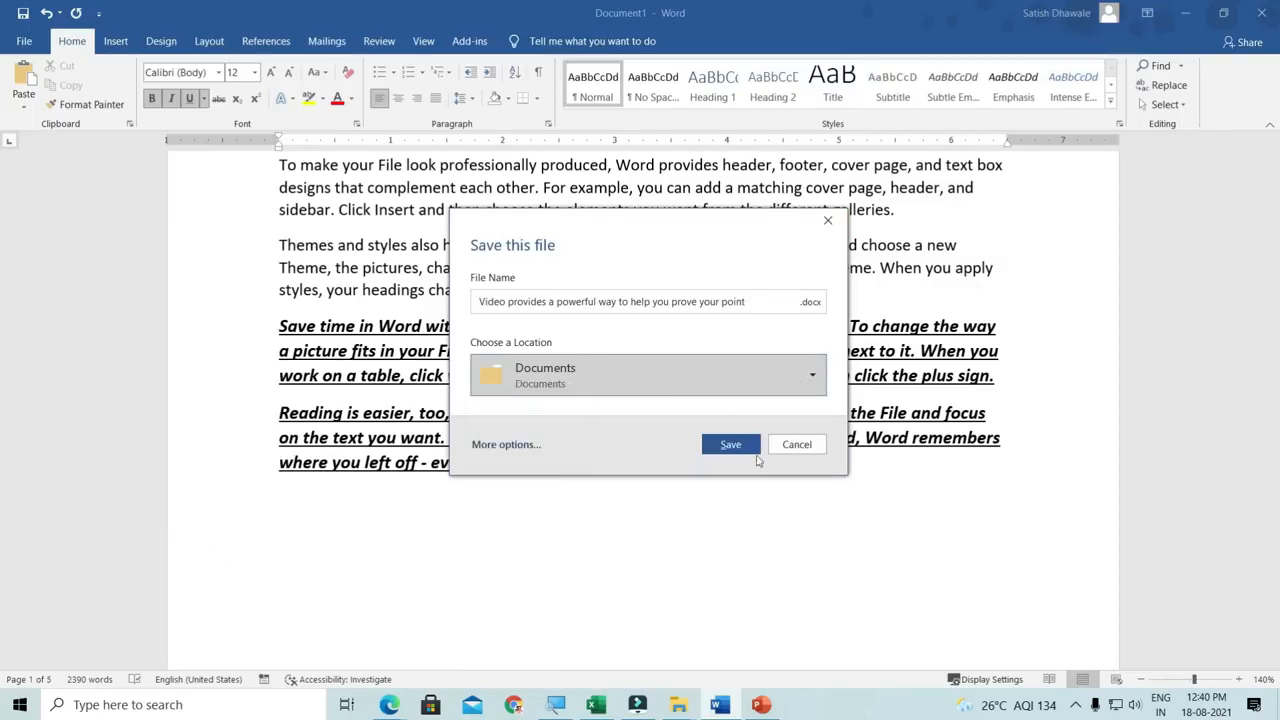
click(807, 447)
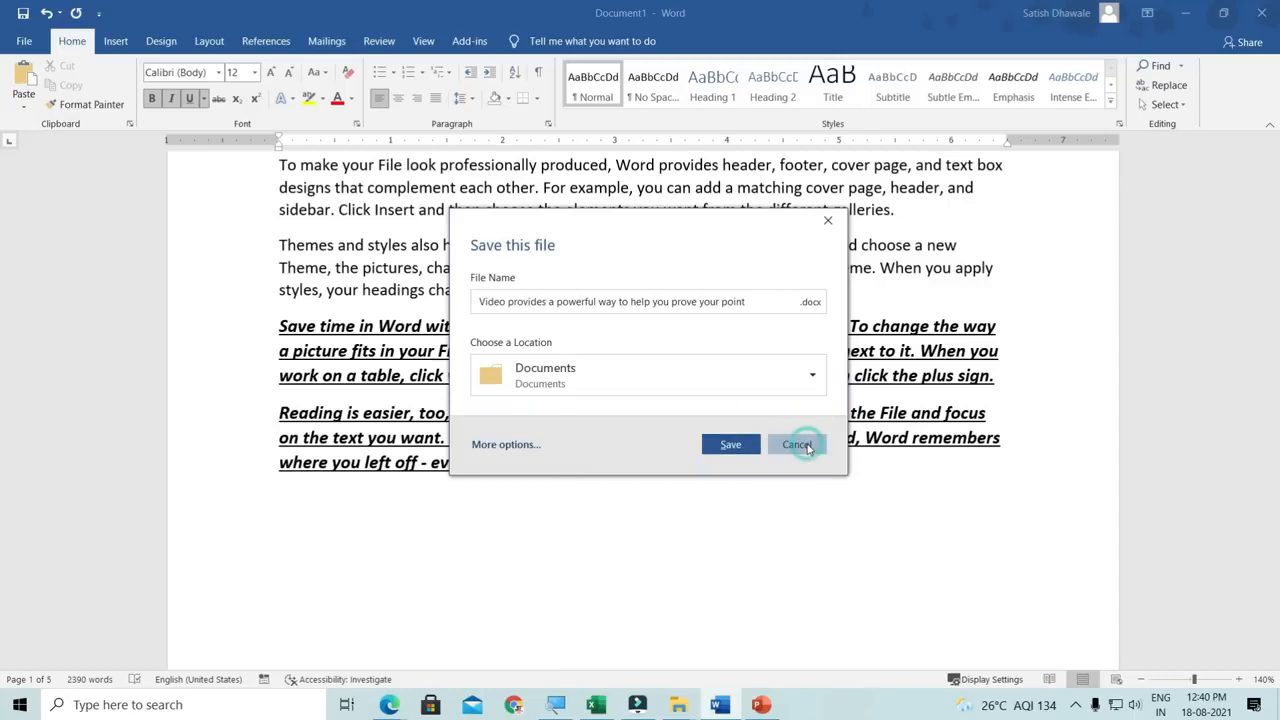
click(743, 490)
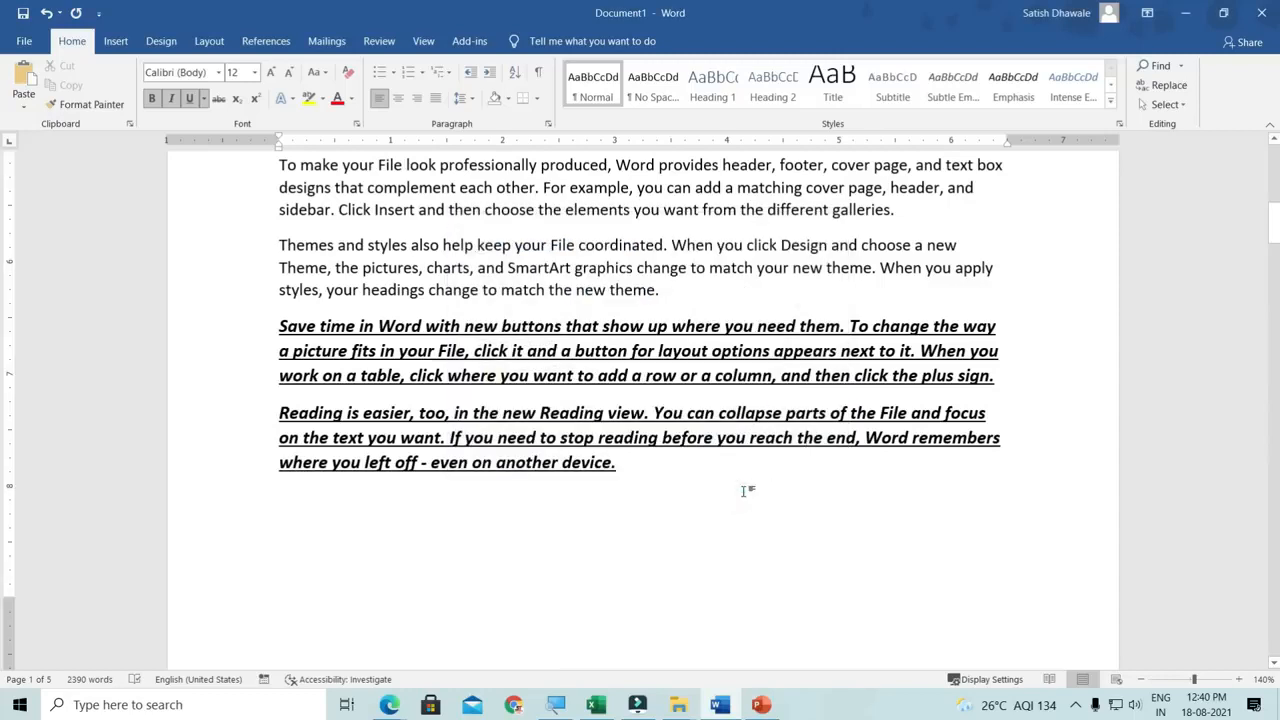
- Place the cursor in the Themes and styles paragraph, bring up the full Save As dialog, and dismiss it without saving
scroll(537, 419, up, 2)
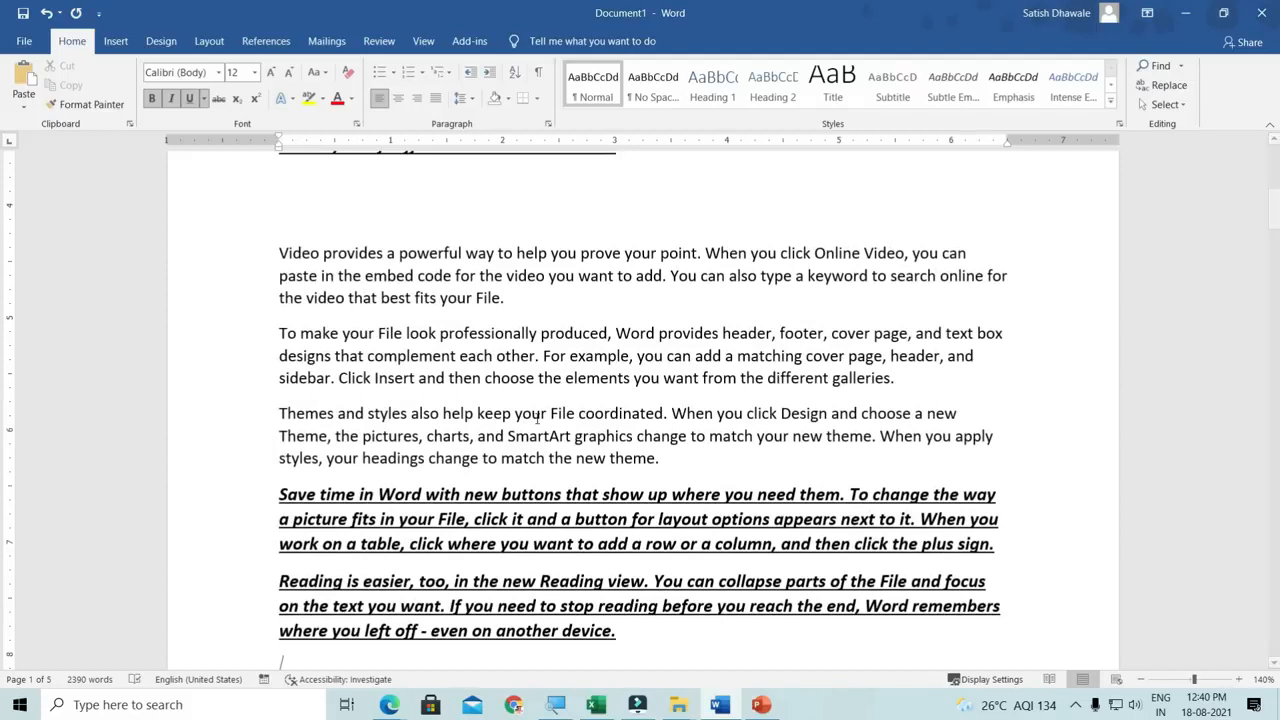
click(537, 419)
key(F12)
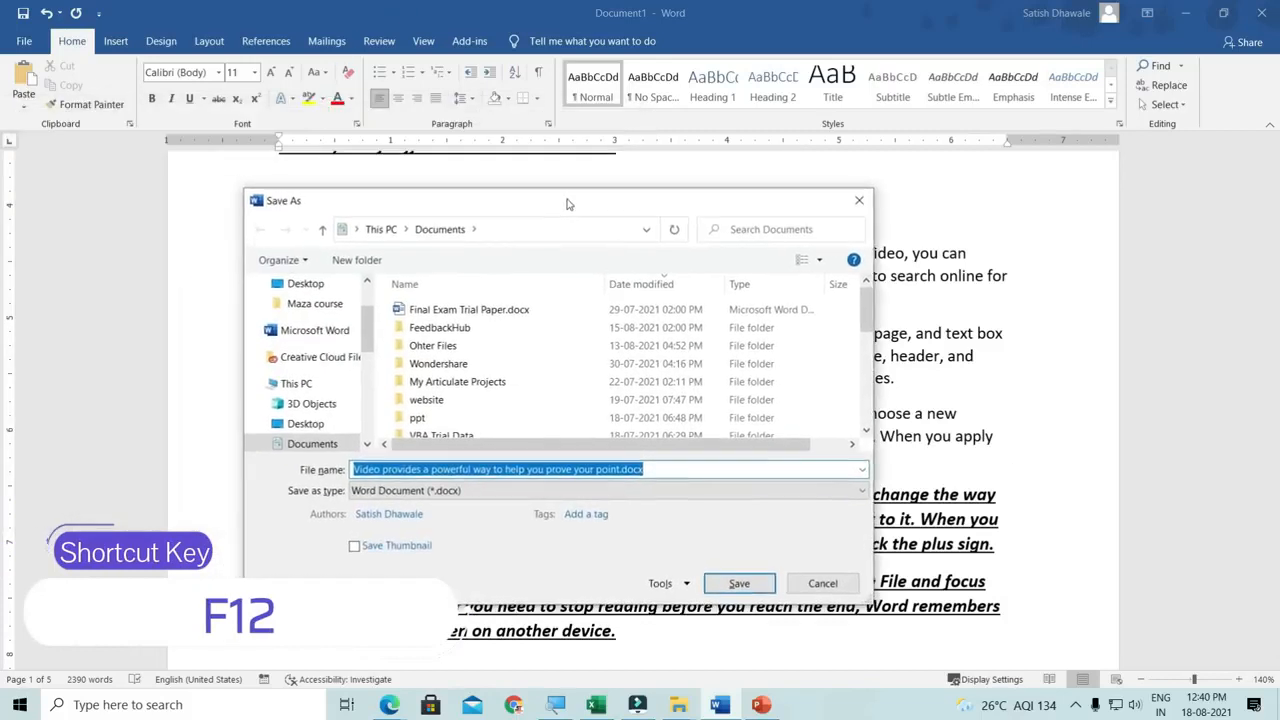
key(Escape)
- Open the recent document MSCIT OBJECTIVE PDF.docx from the Desktop and look over its page
key(alt+f)
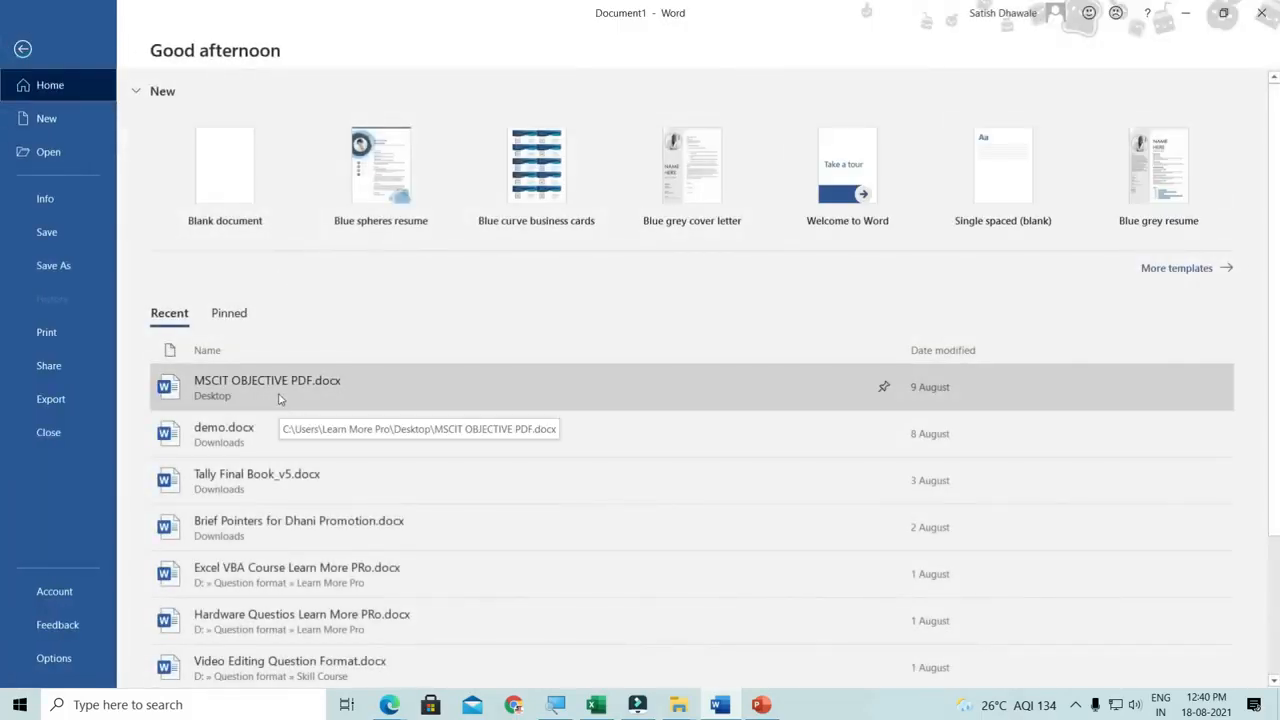
click(280, 400)
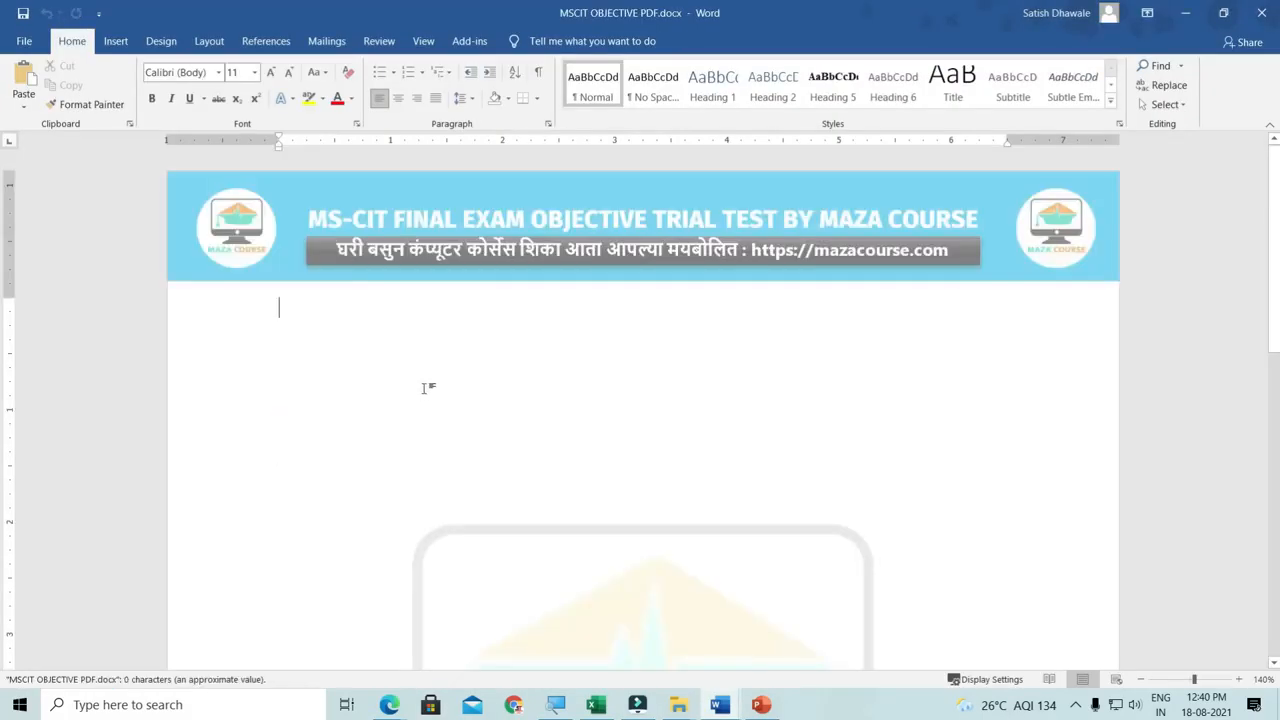
scroll(424, 393, down, 5)
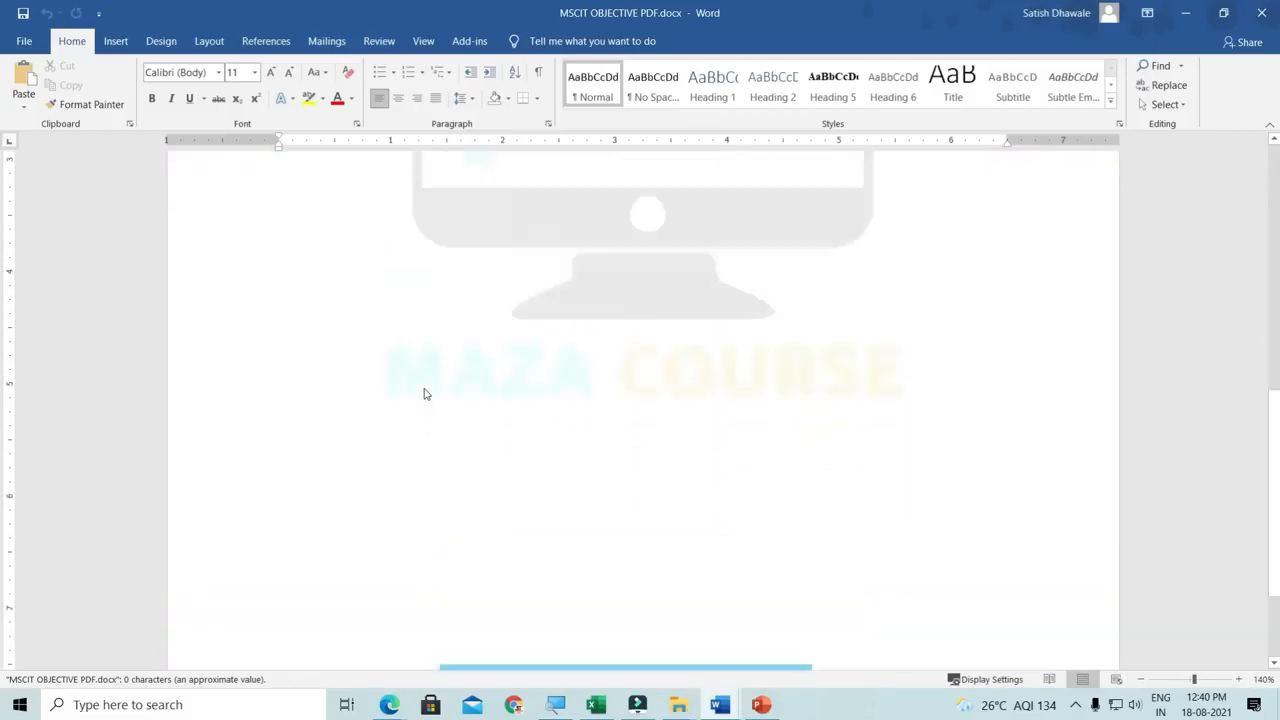
scroll(424, 390, up, 5)
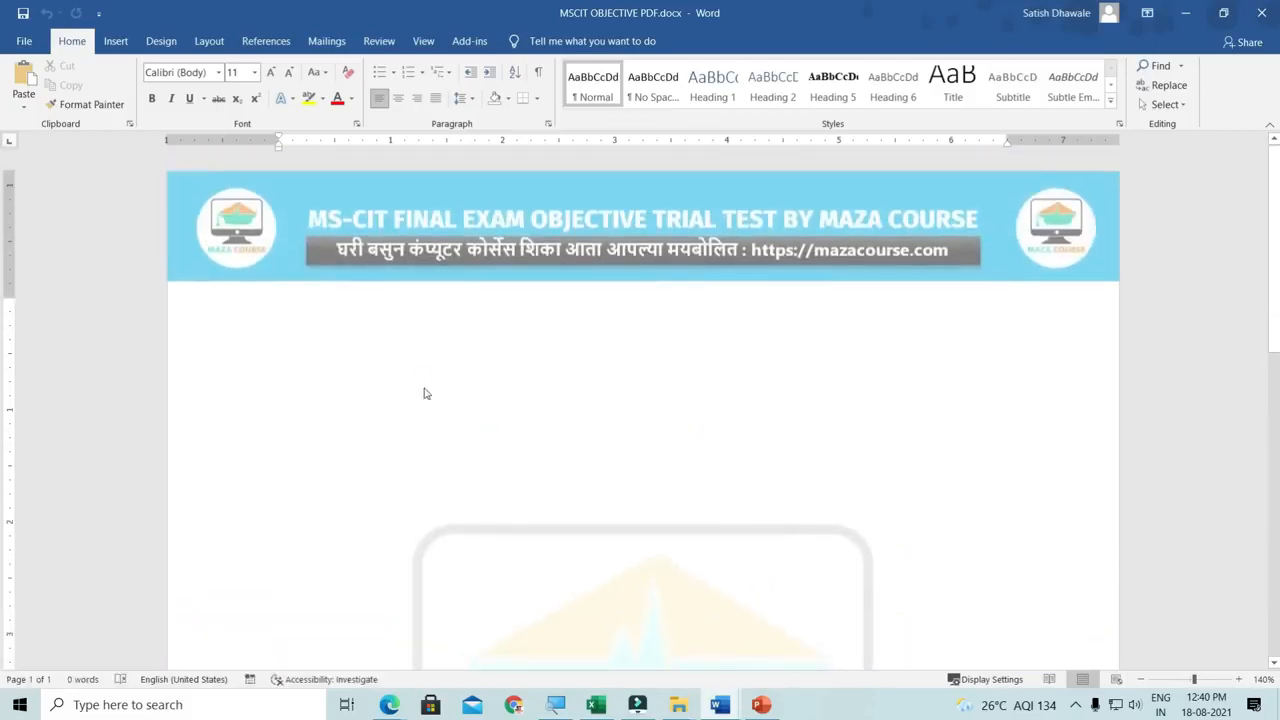
- Bring up the Save As dialog for MSCIT OBJECTIVE PDF.docx
key(F12)
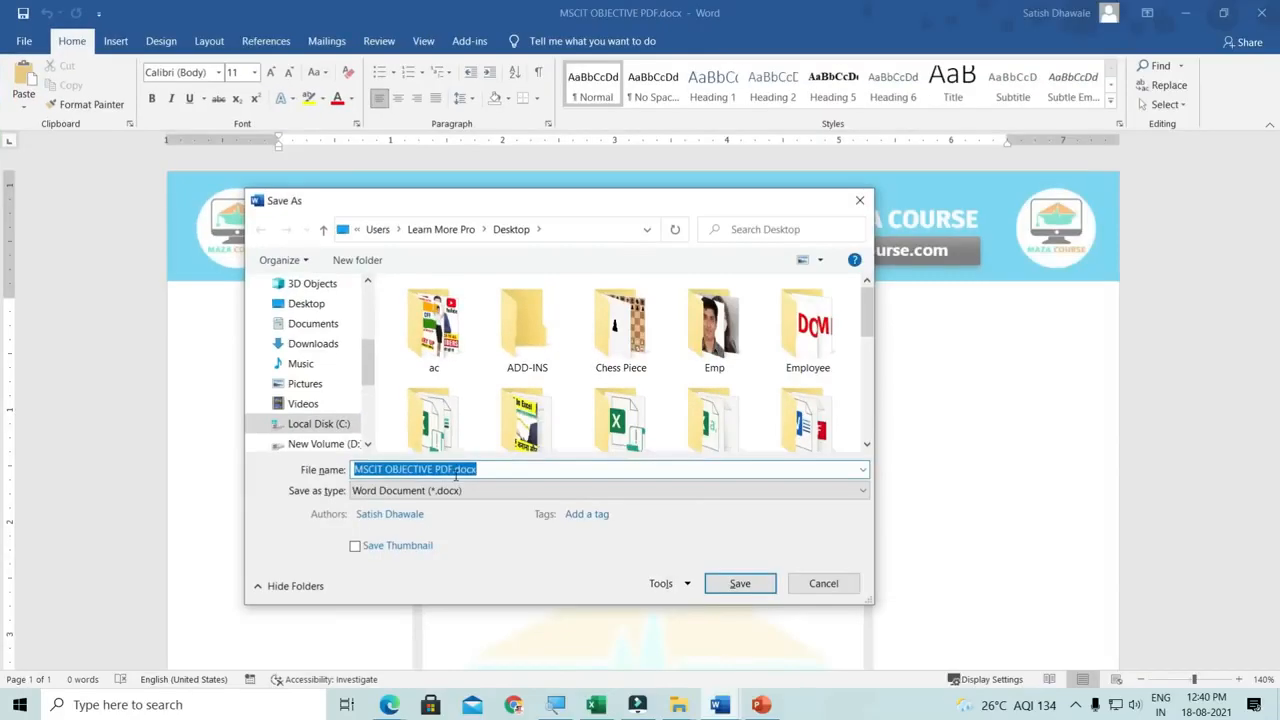
- Try PDF (*.pdf) as the save format for MSCIT OBJECTIVE PDF, and cancel the save
click(579, 570)
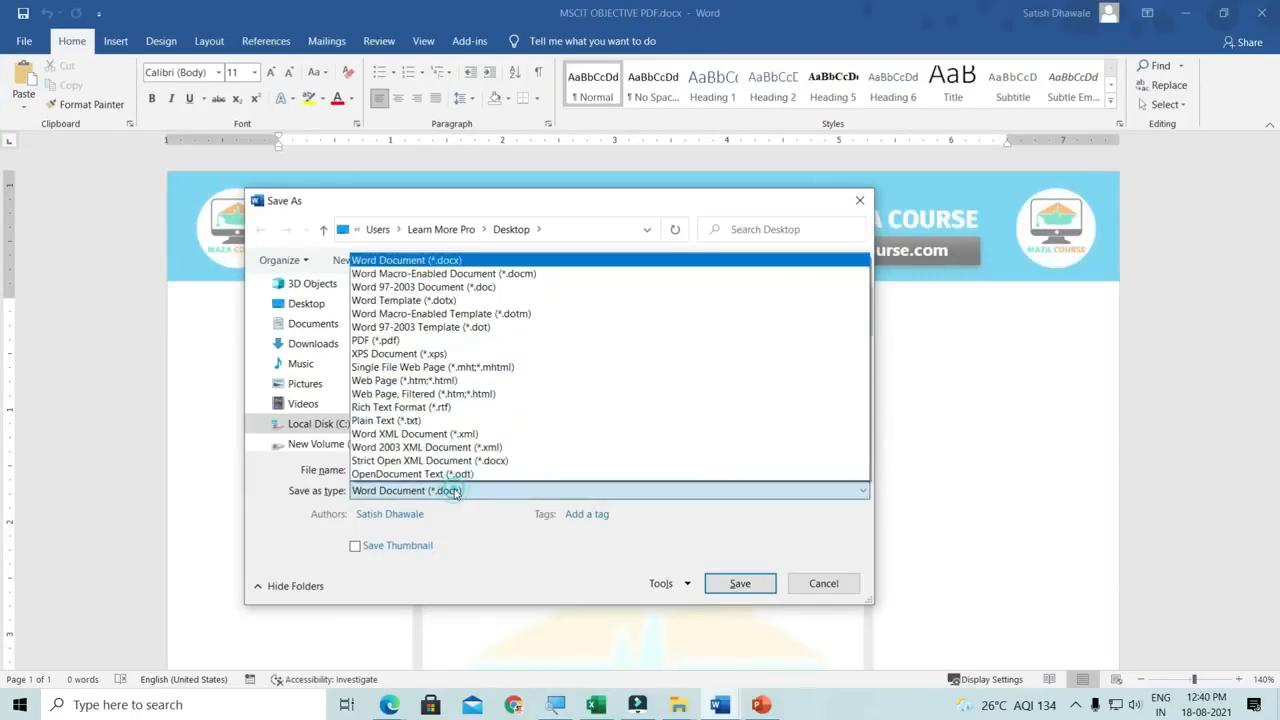
click(390, 342)
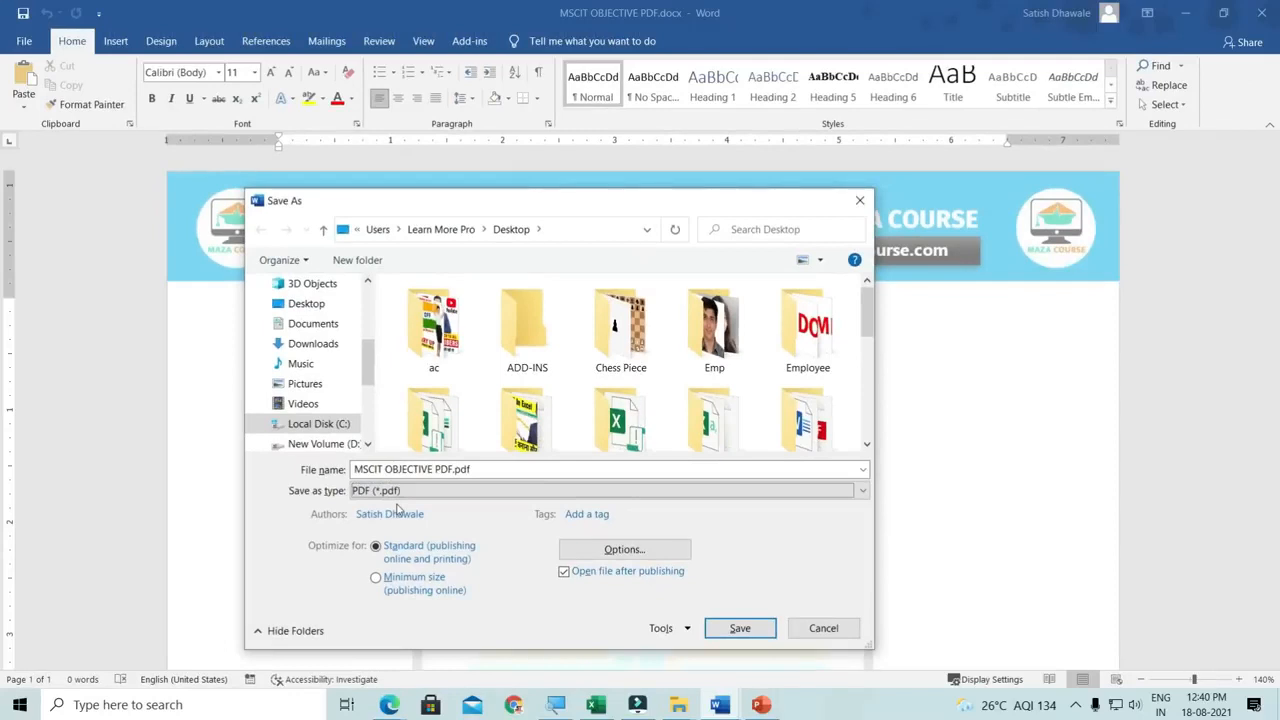
click(811, 632)
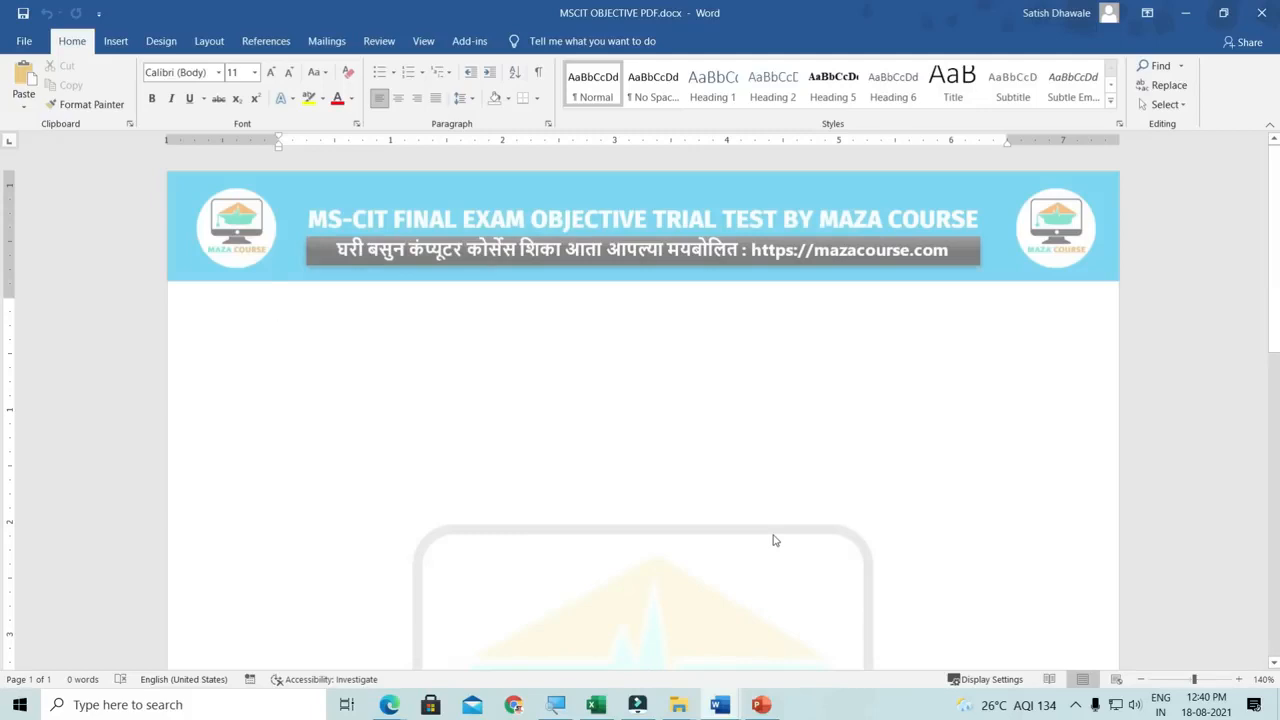
- Close the MSCIT OBJECTIVE PDF document and return to the other open document
key(alt+F4)
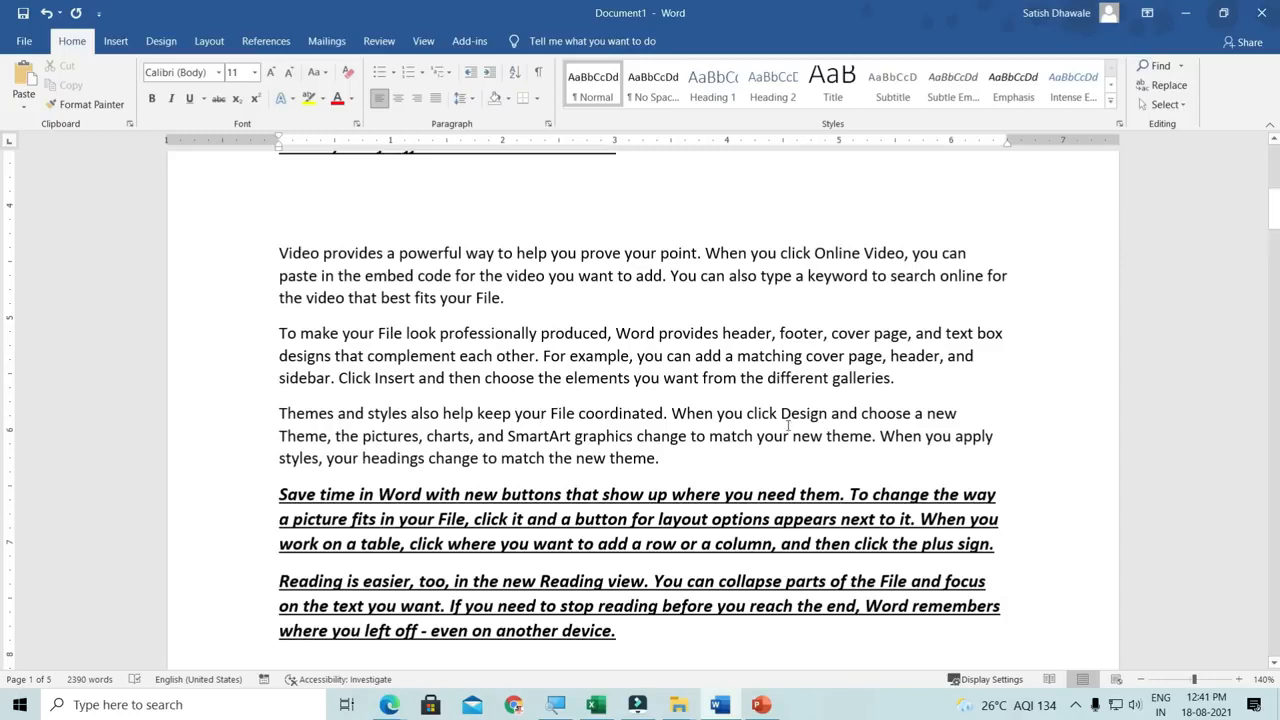
scroll(785, 430, down, 2)
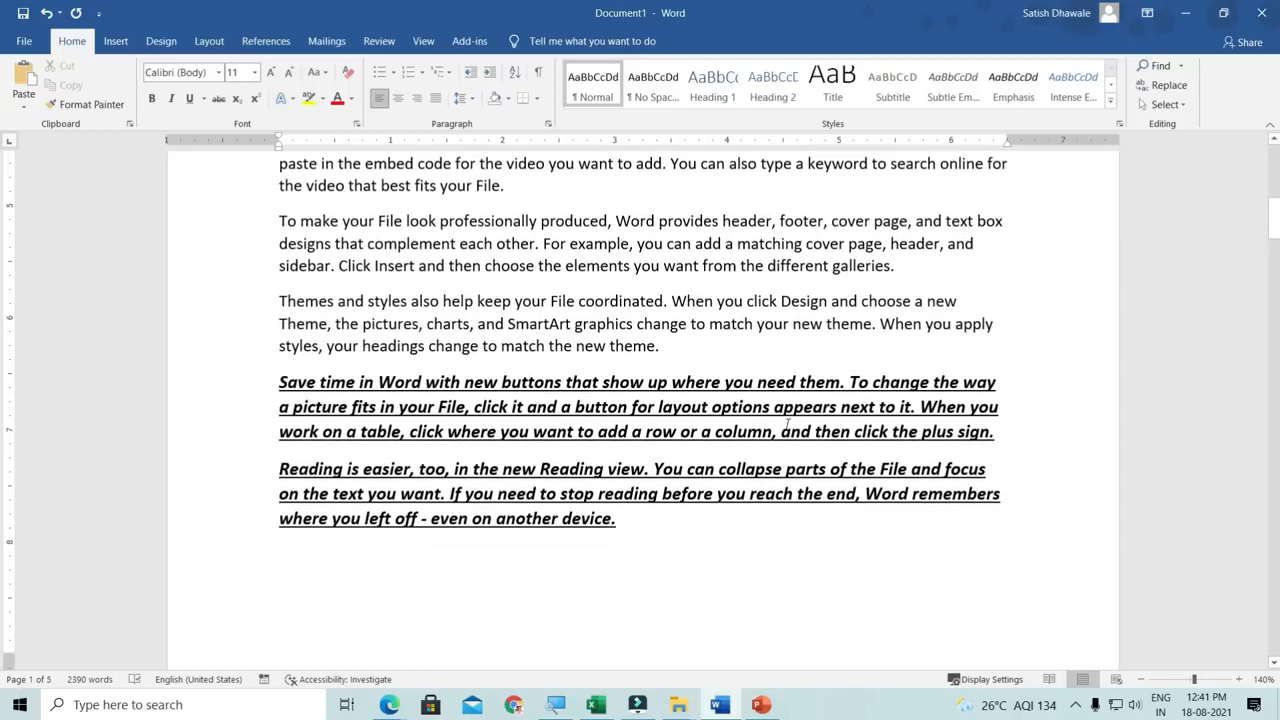
- Browse the Desktop for Word files to open, select MSCIT OBJECTIVE PDF.docx, and cancel opening it
key(ctrl+o)
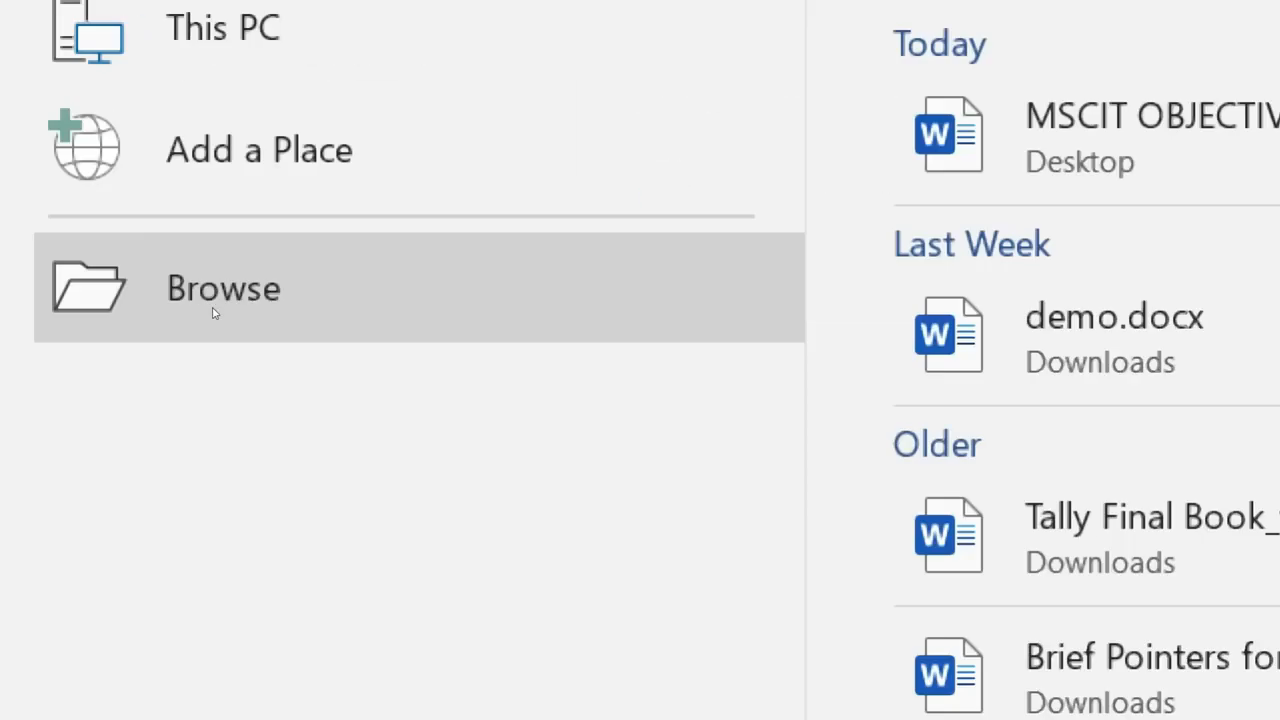
click(213, 301)
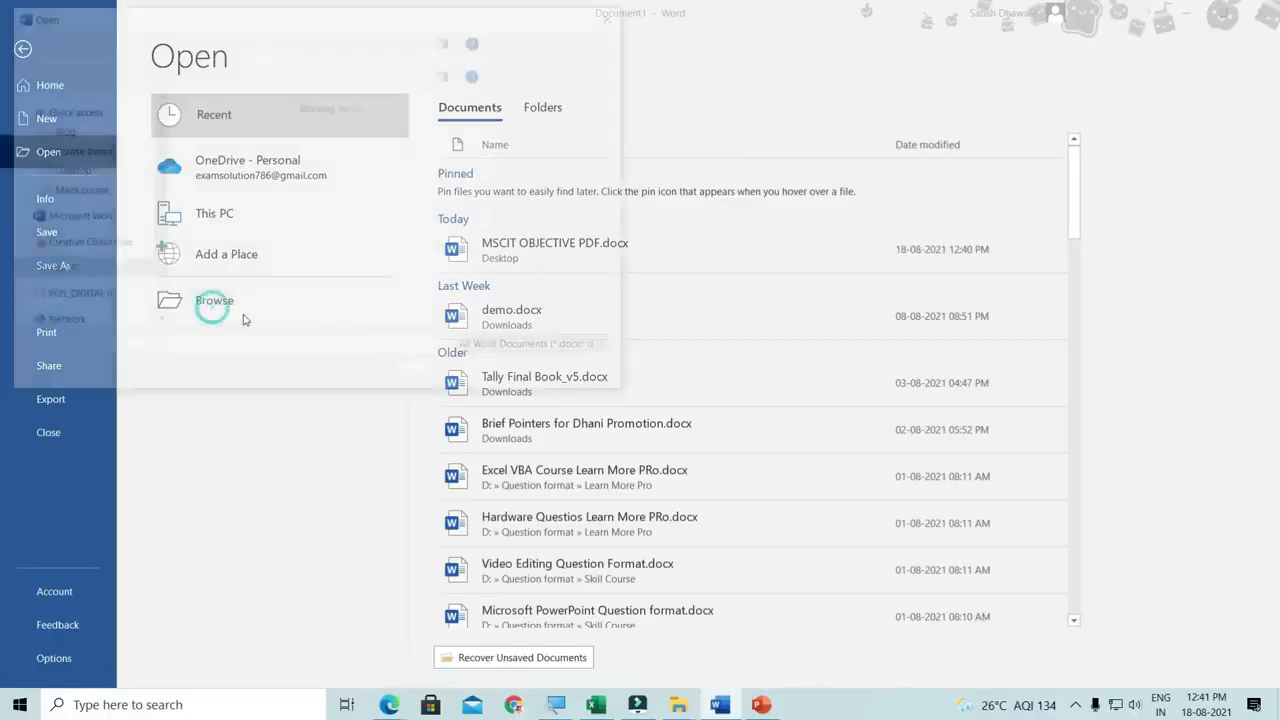
scroll(420, 265, down, 3)
click(420, 265)
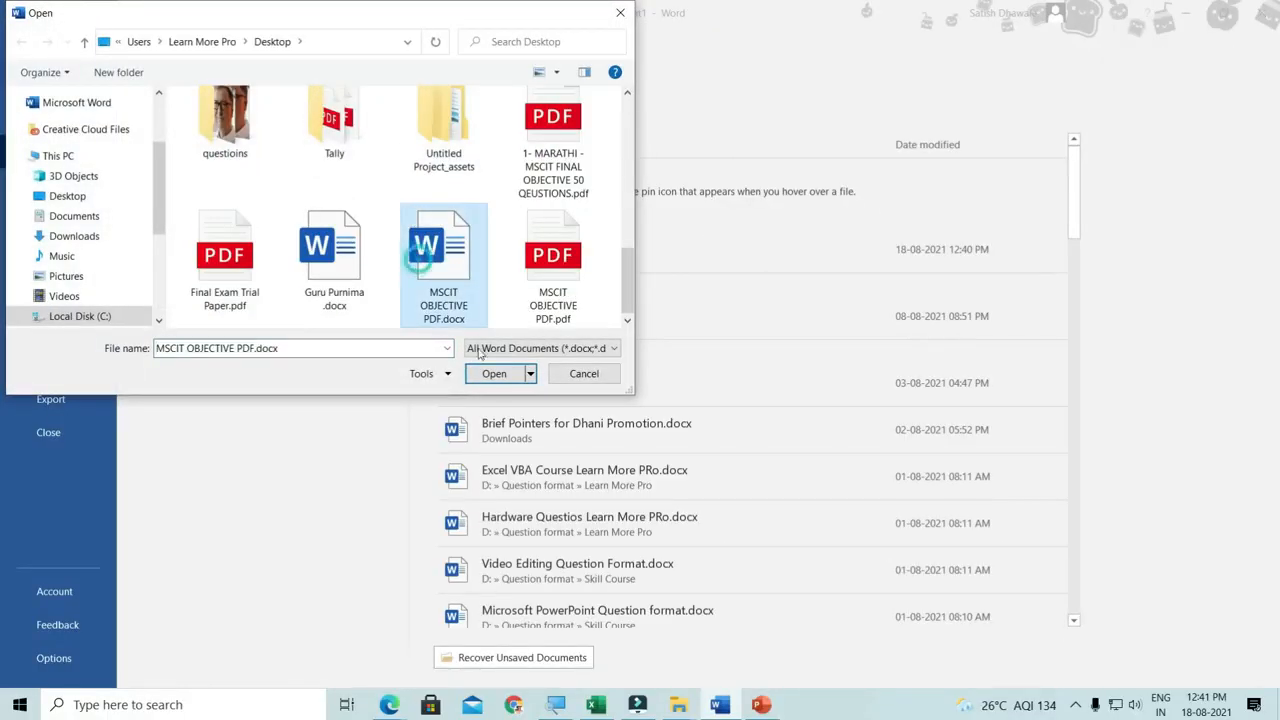
click(311, 276)
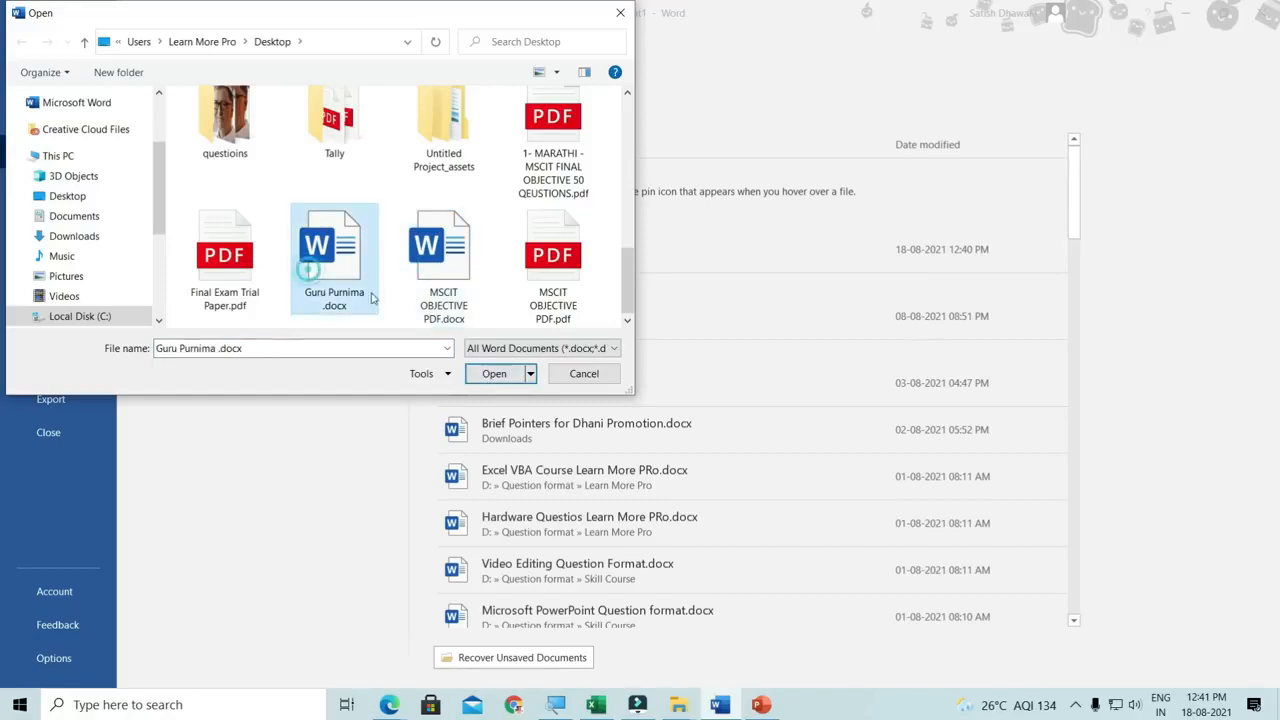
click(448, 265)
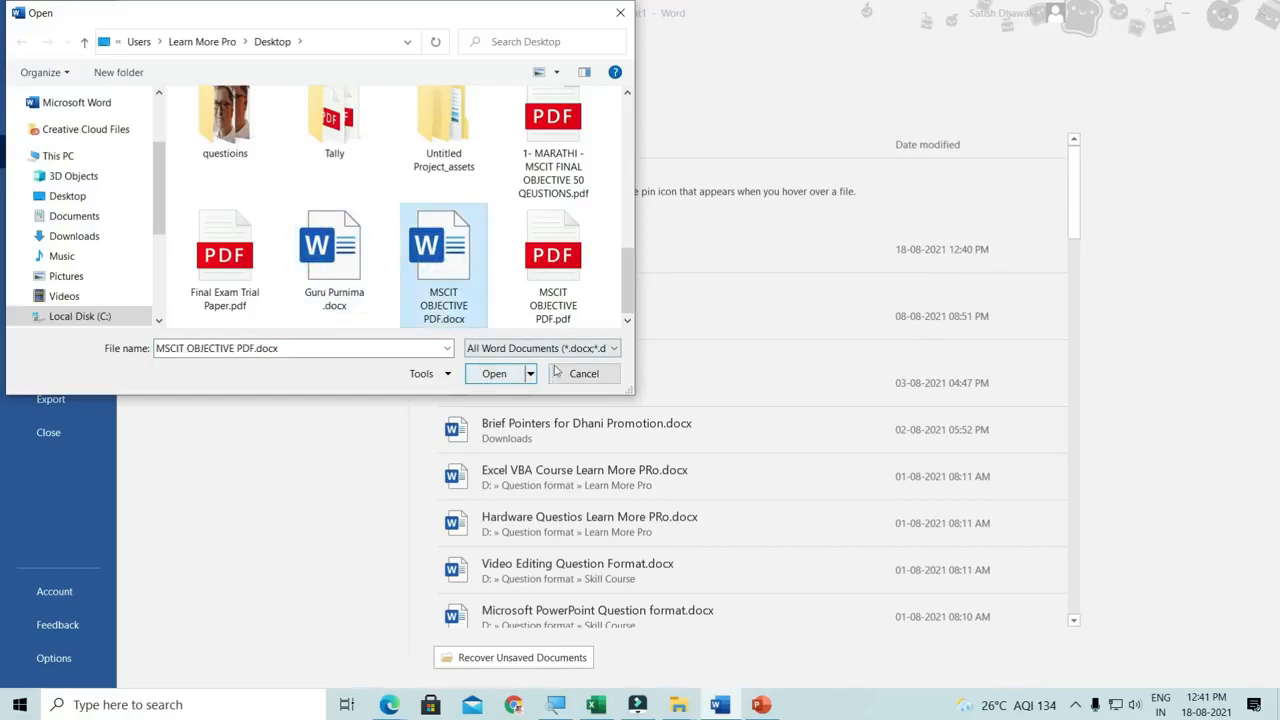
click(588, 374)
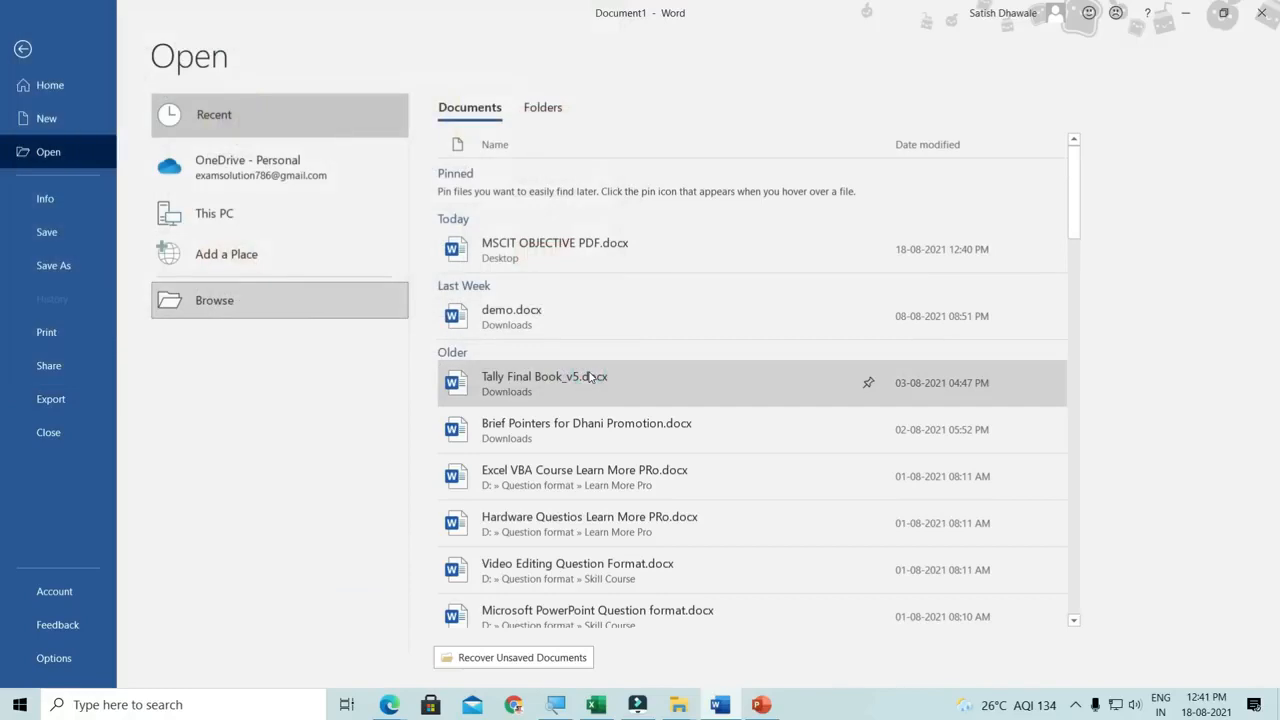
key(Escape)
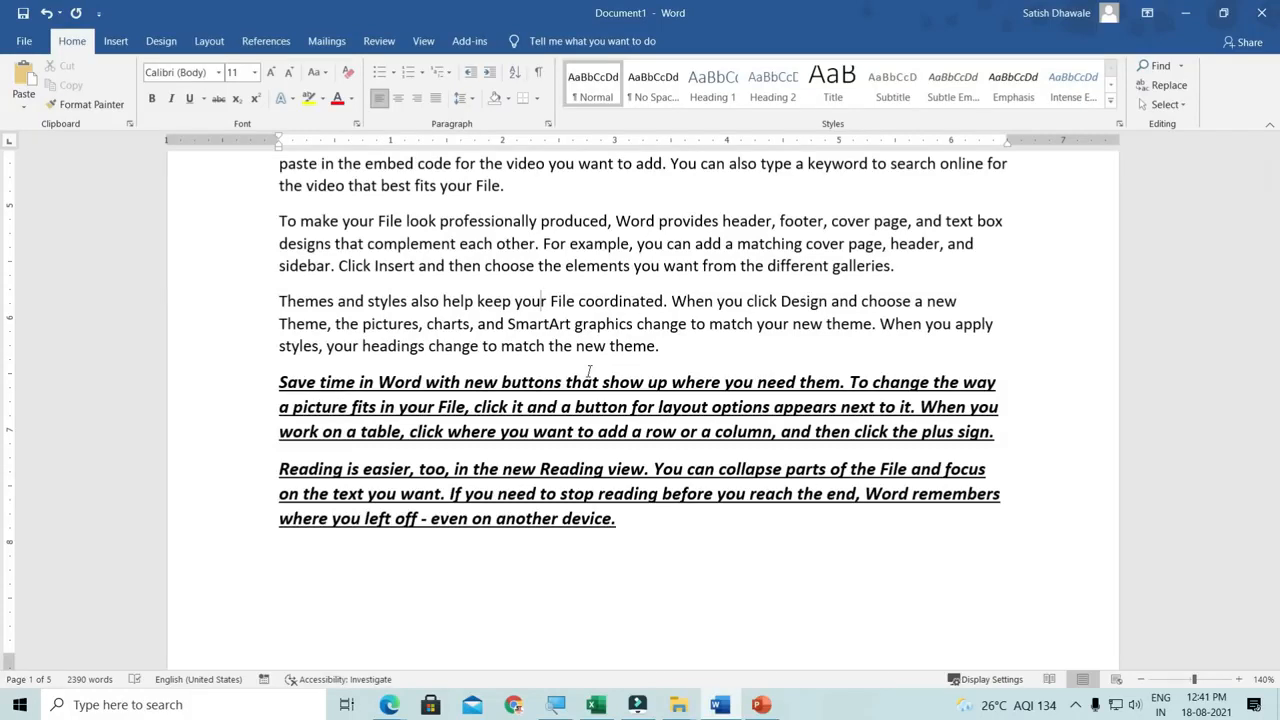
- Close the current document without saving its changes
scroll(589, 371, up, 15)
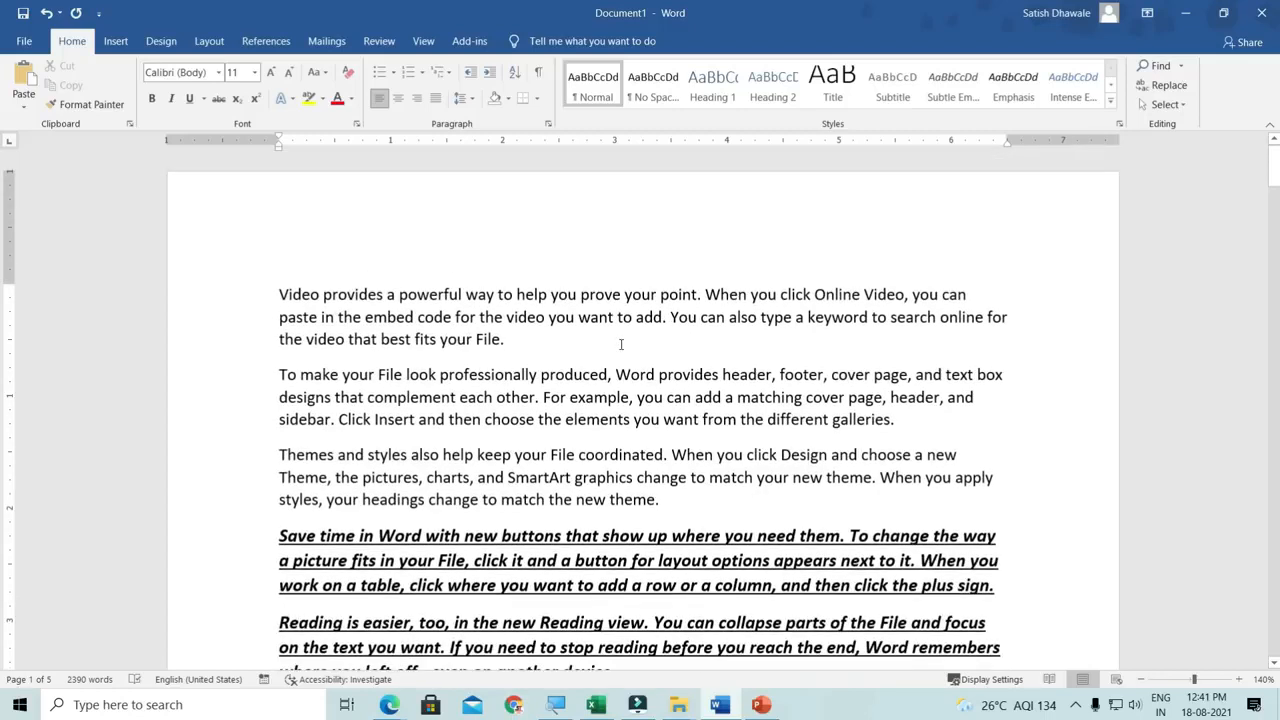
key(ctrl+w)
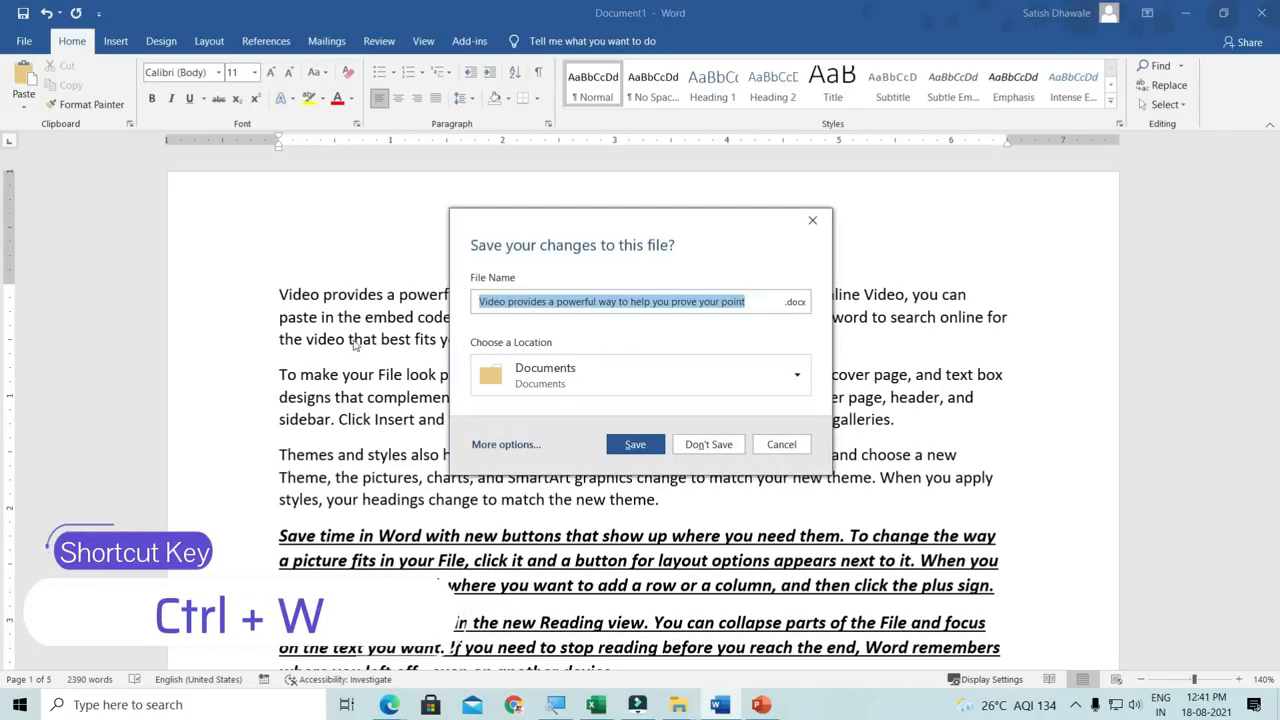
key(Escape)
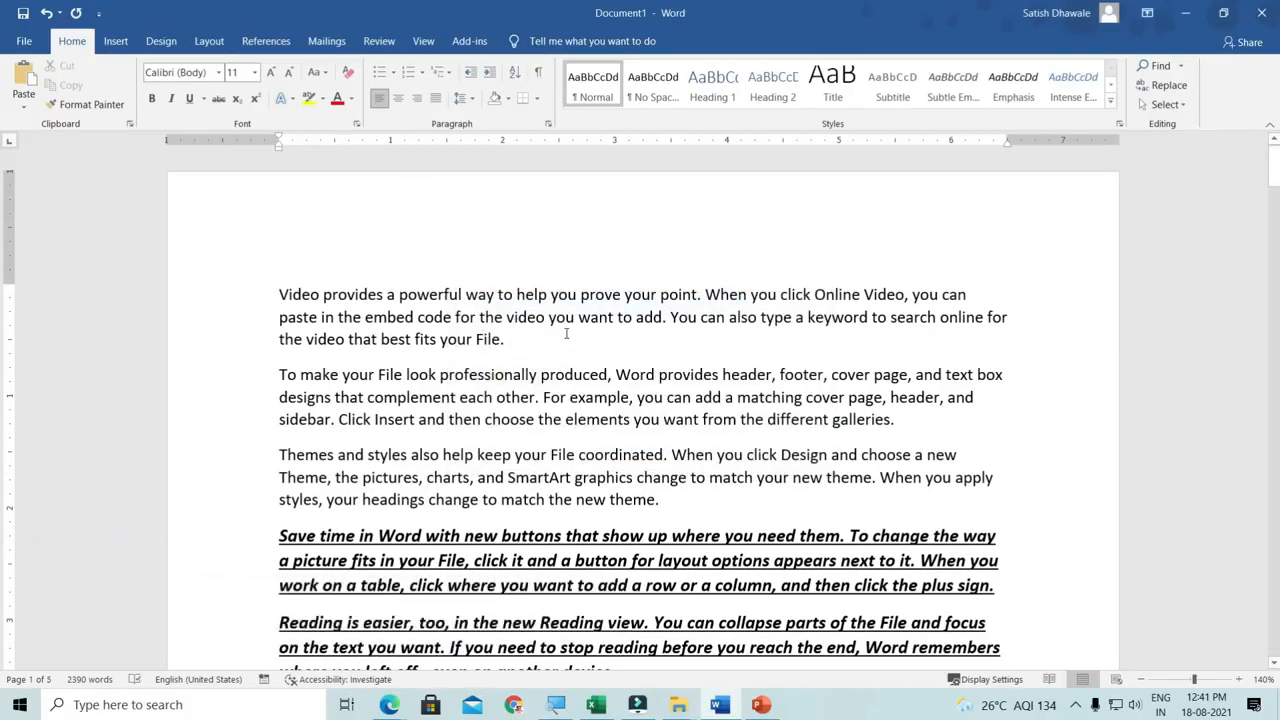
key(ctrl+w)
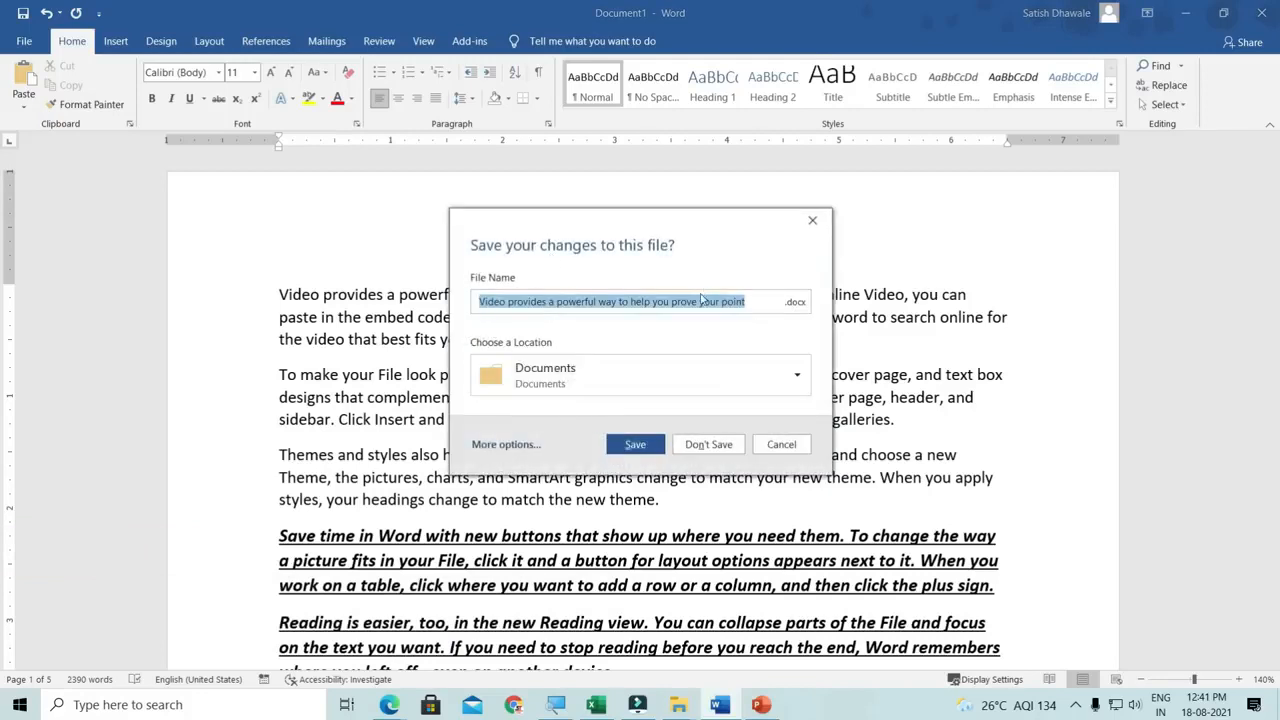
click(716, 448)
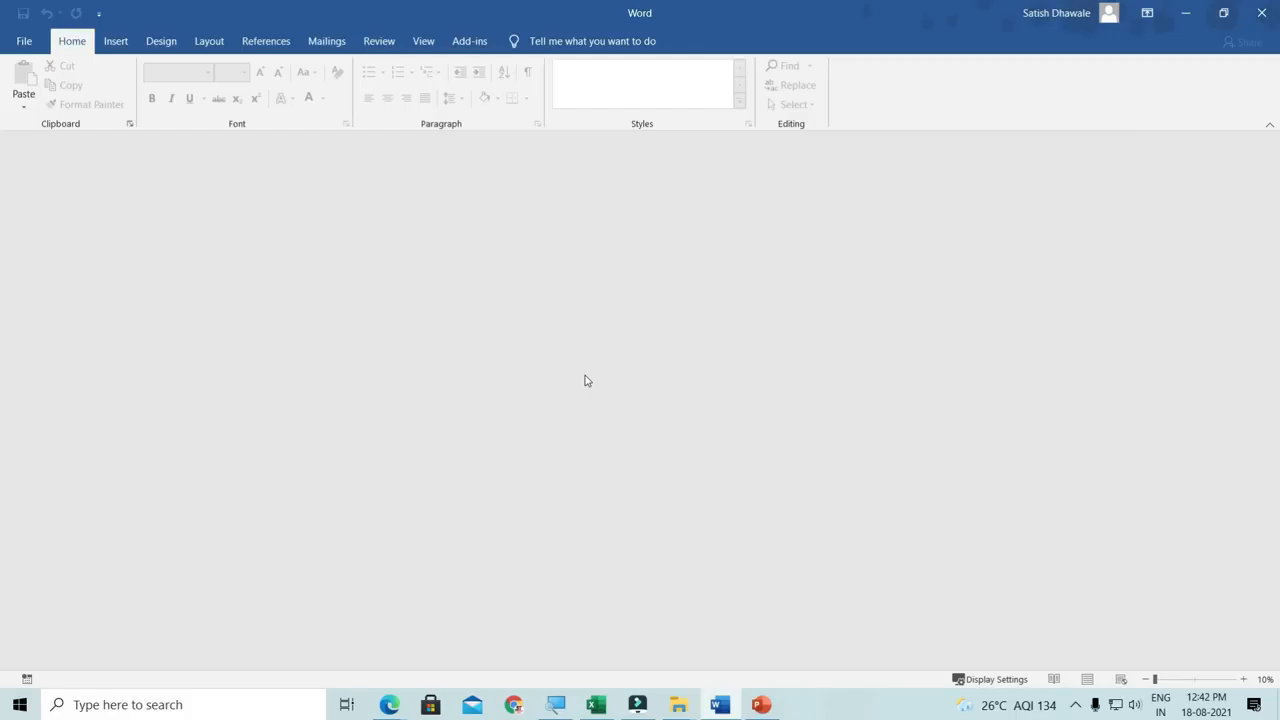
- Create a blank document and close it again, five times in a row
key(ctrl+n)
key(ctrl+w)
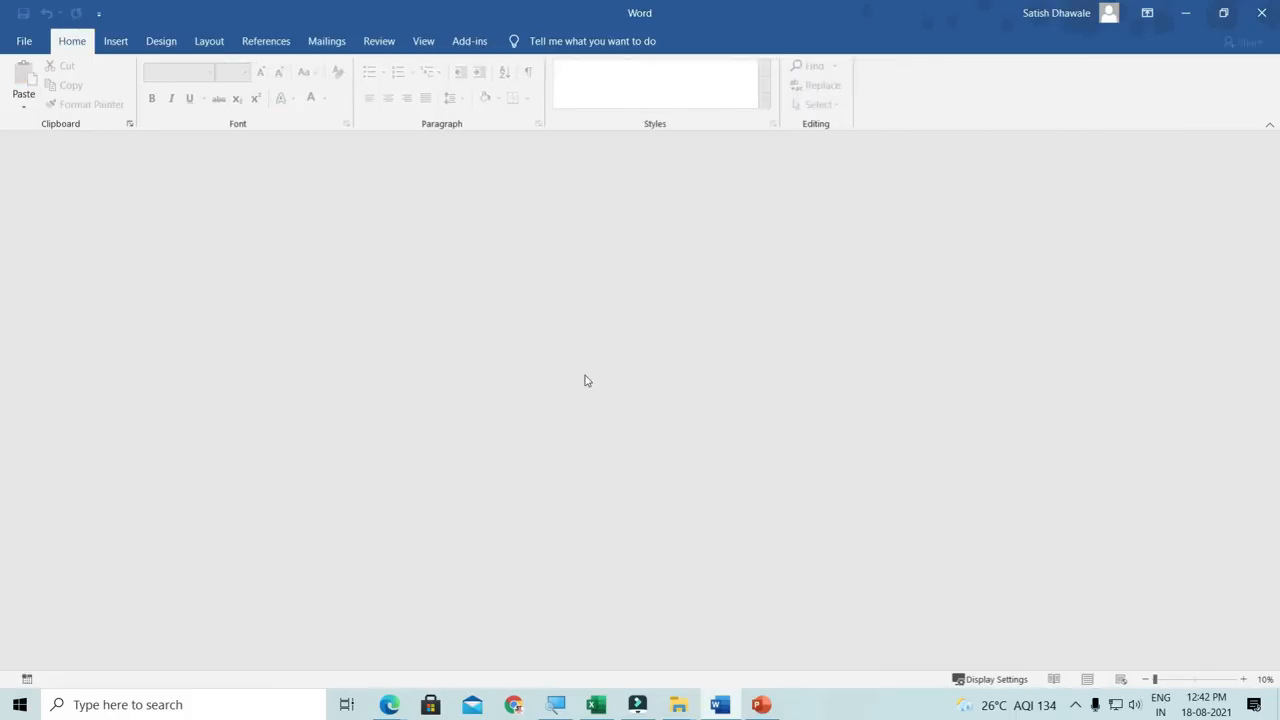
key(ctrl+n)
key(ctrl+w)
key(ctrl+n)
key(ctrl+w)
key(ctrl+n)
key(ctrl+w)
key(ctrl+n)
key(ctrl+w)
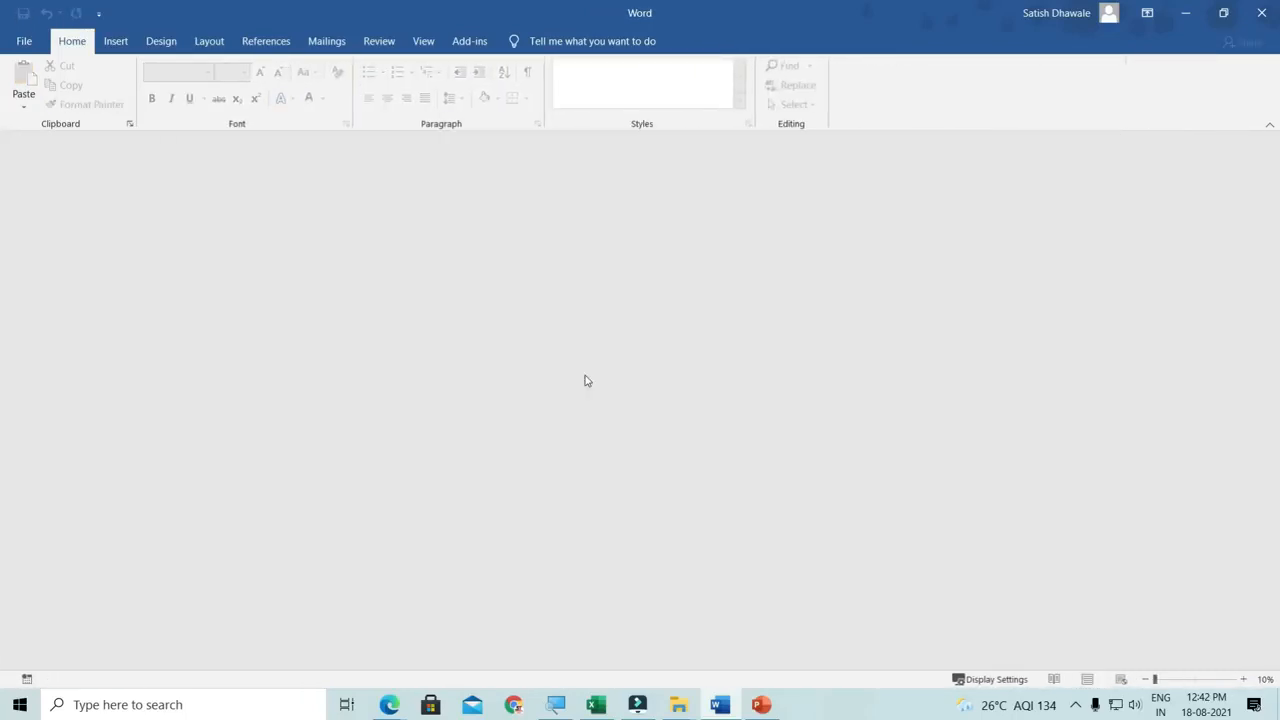
- Create a blank document and fill it with sample paragraphs using =rand()
key(ctrl+n)
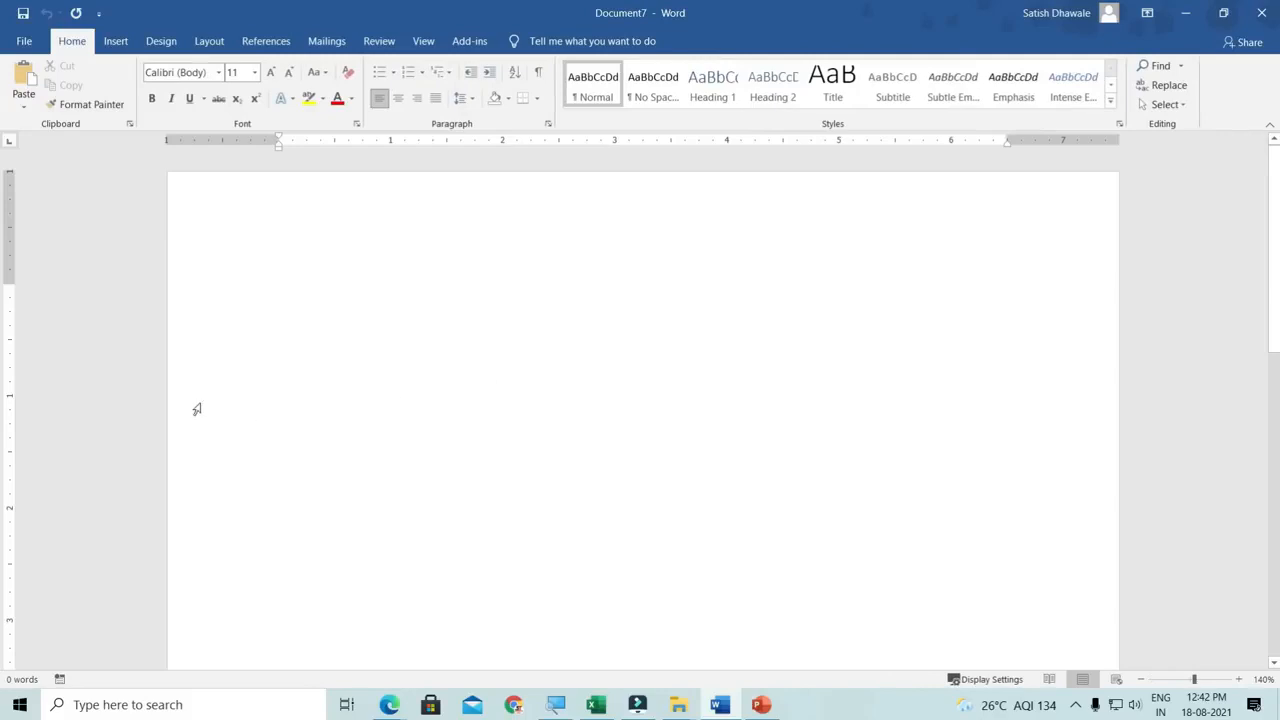
text(=rand())
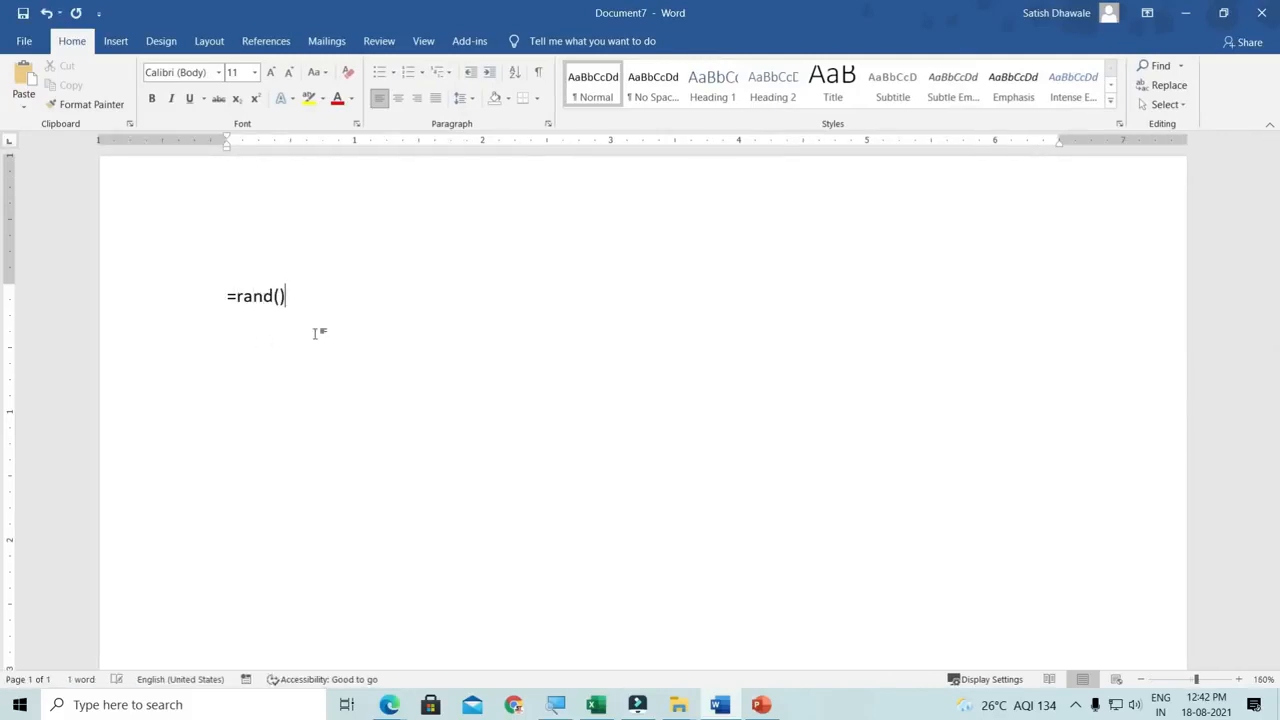
key(Return)
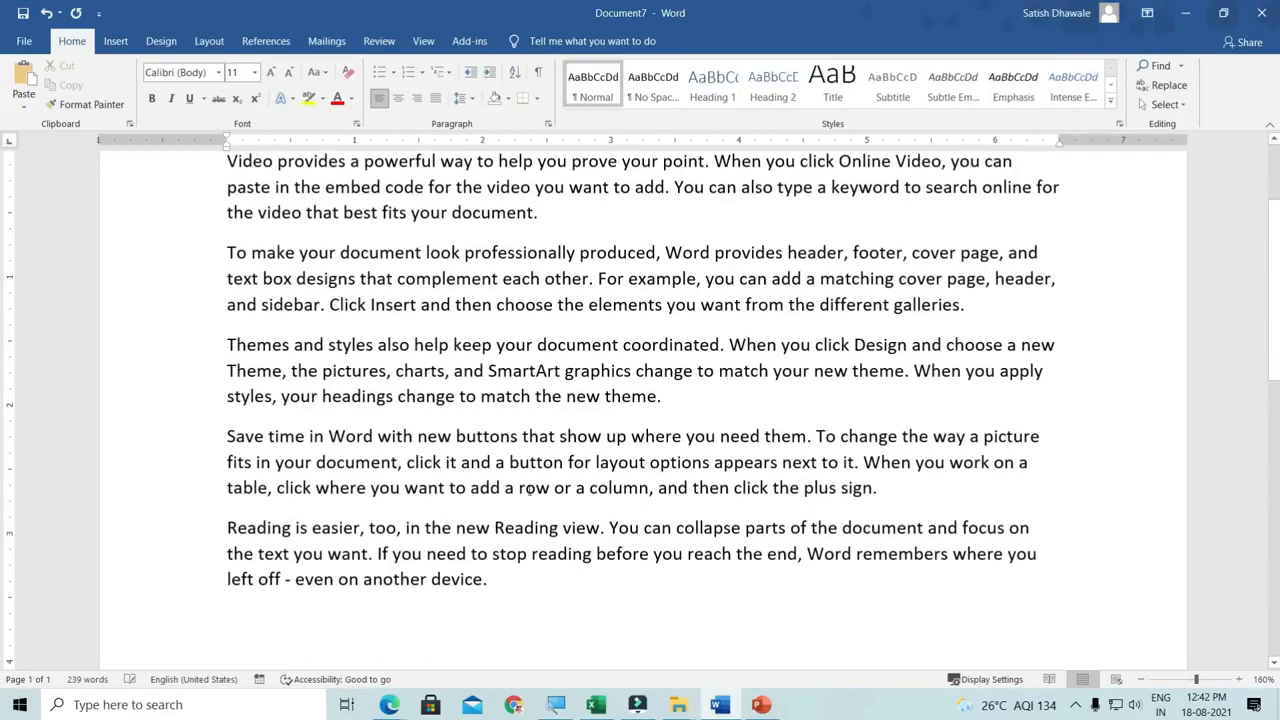
- Copy the last two sample paragraphs and paste them after a blank line at the document's end
drag(514, 581, 165, 435)
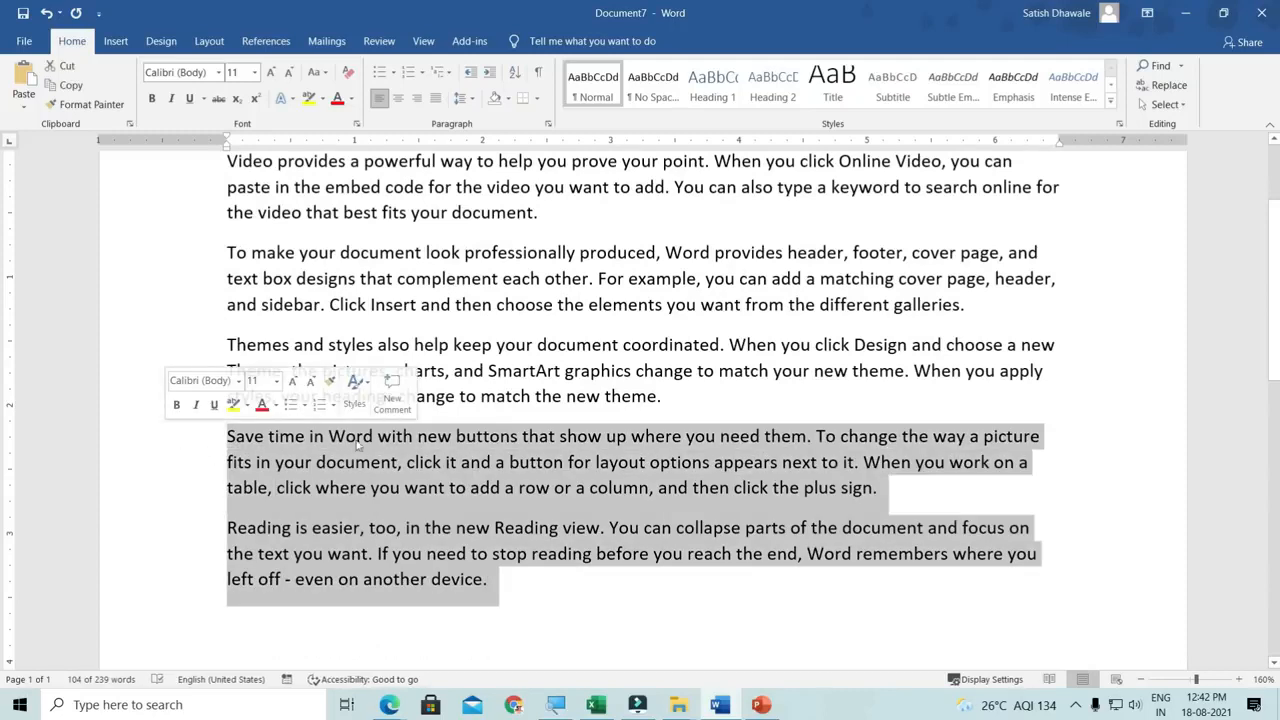
scroll(368, 444, down, 3)
key(ctrl+c)
click(537, 468)
key(Return)
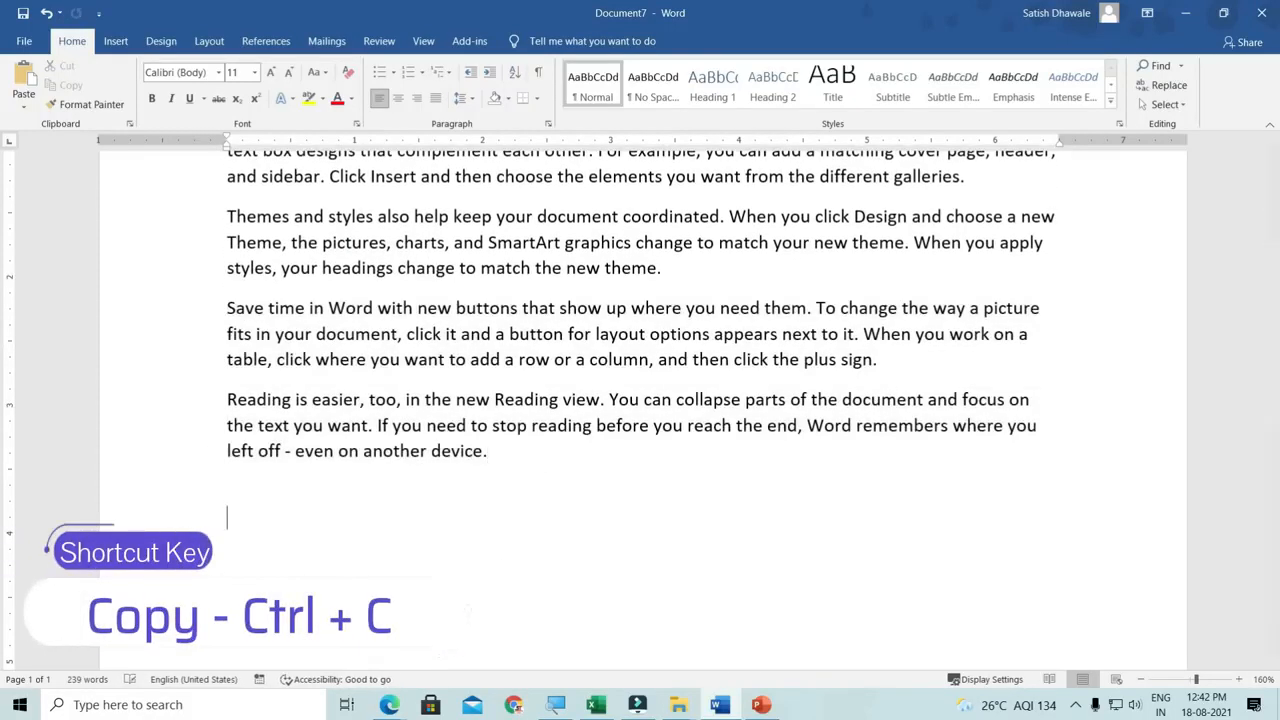
key(ctrl+v)
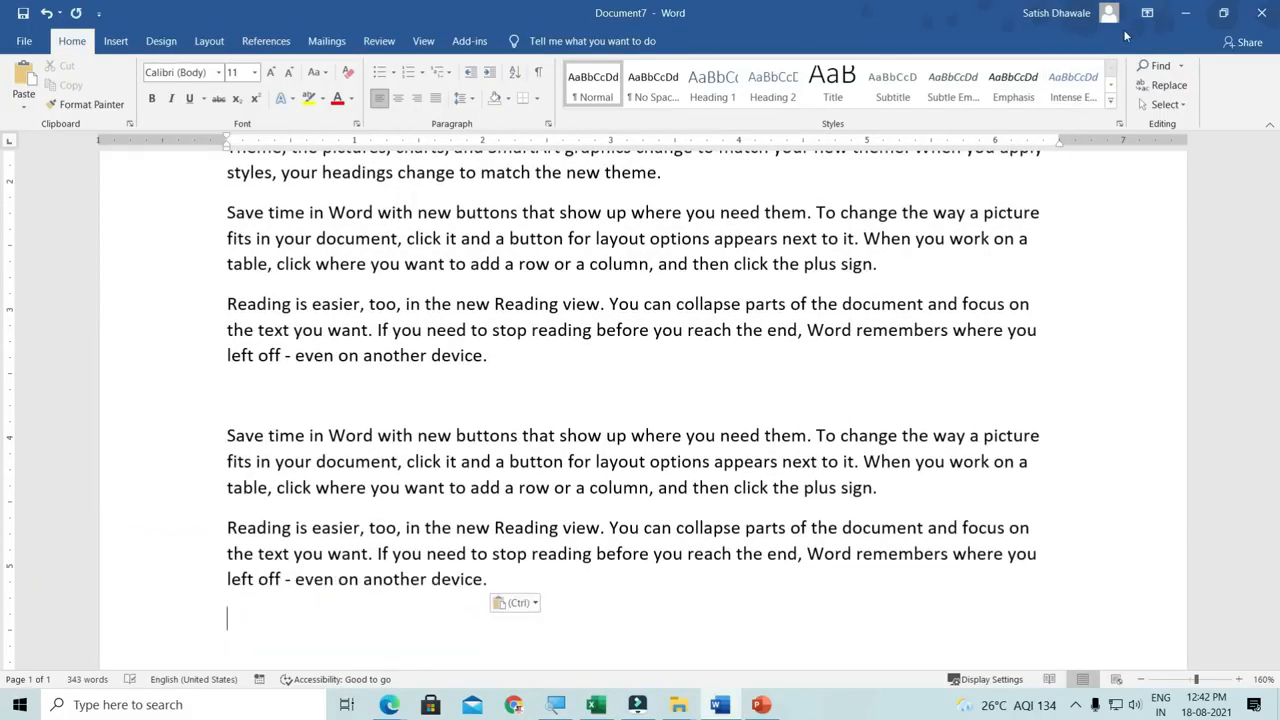
- Switch to the desktop and select the file MSCIT OBJECTIVE PDF.pdf, leaving its name as is
click(1194, 20)
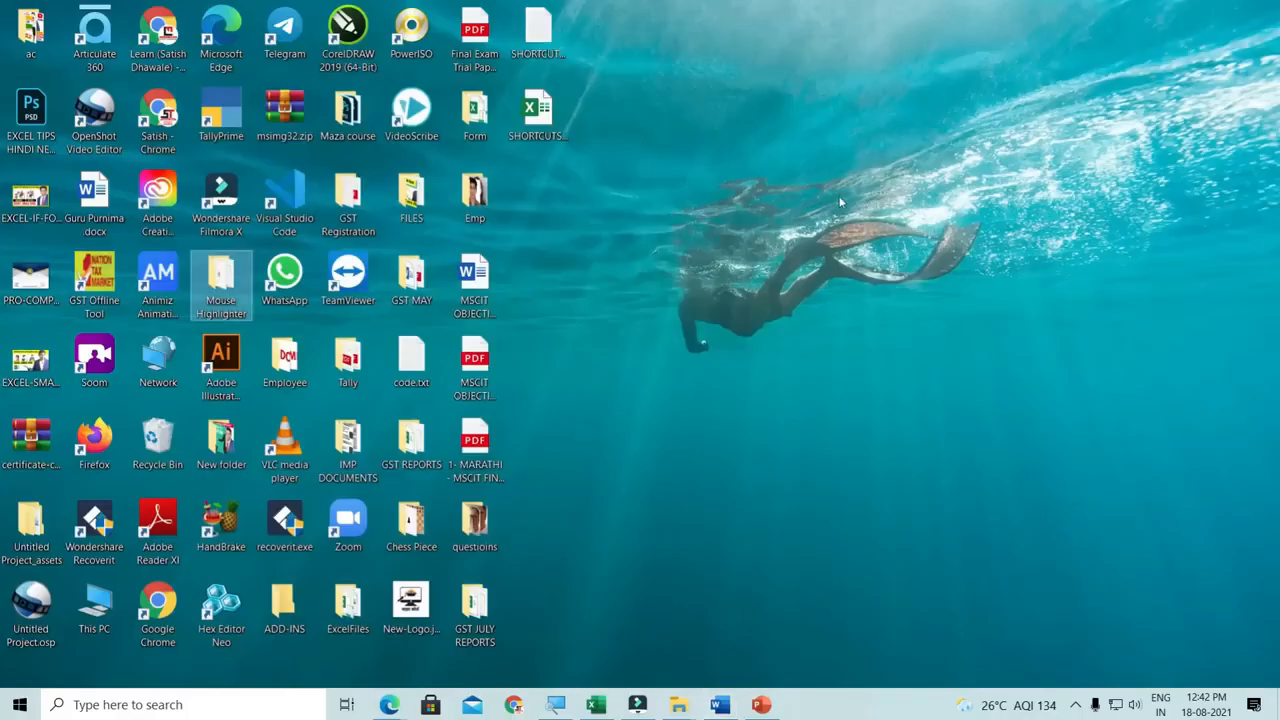
click(478, 365)
right_click(483, 368)
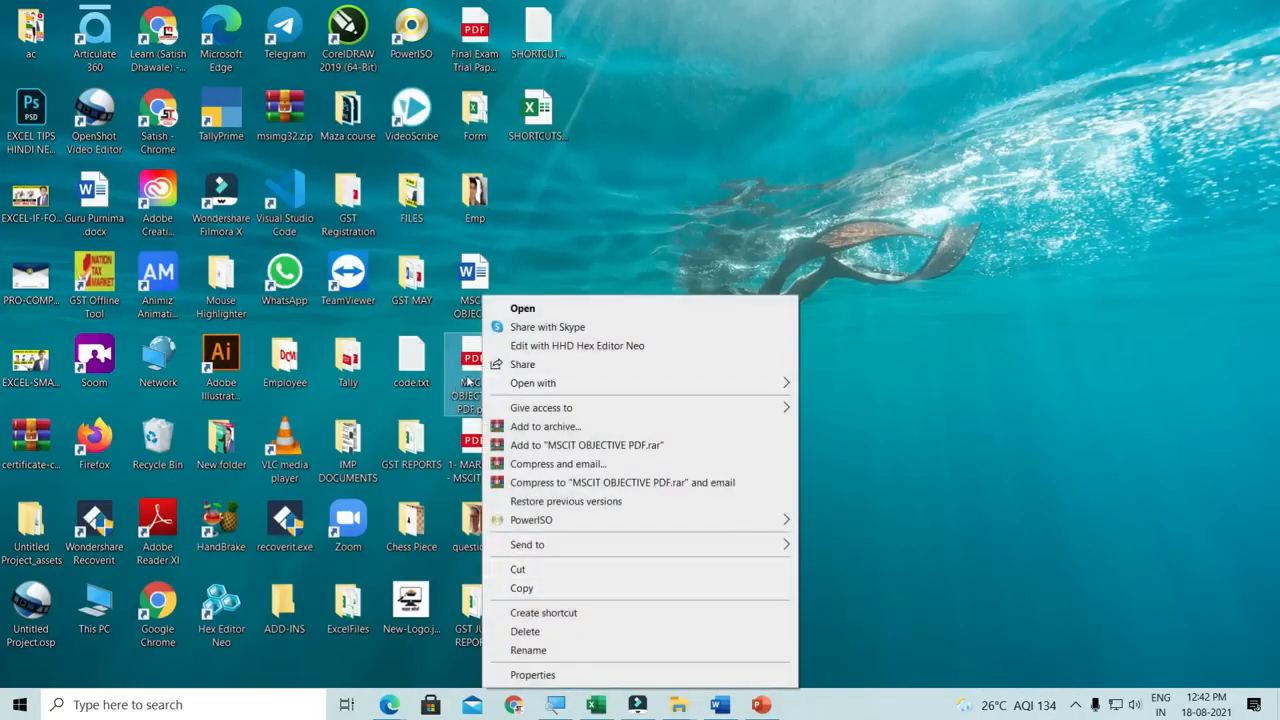
click(468, 378)
key(F2)
key(Return)
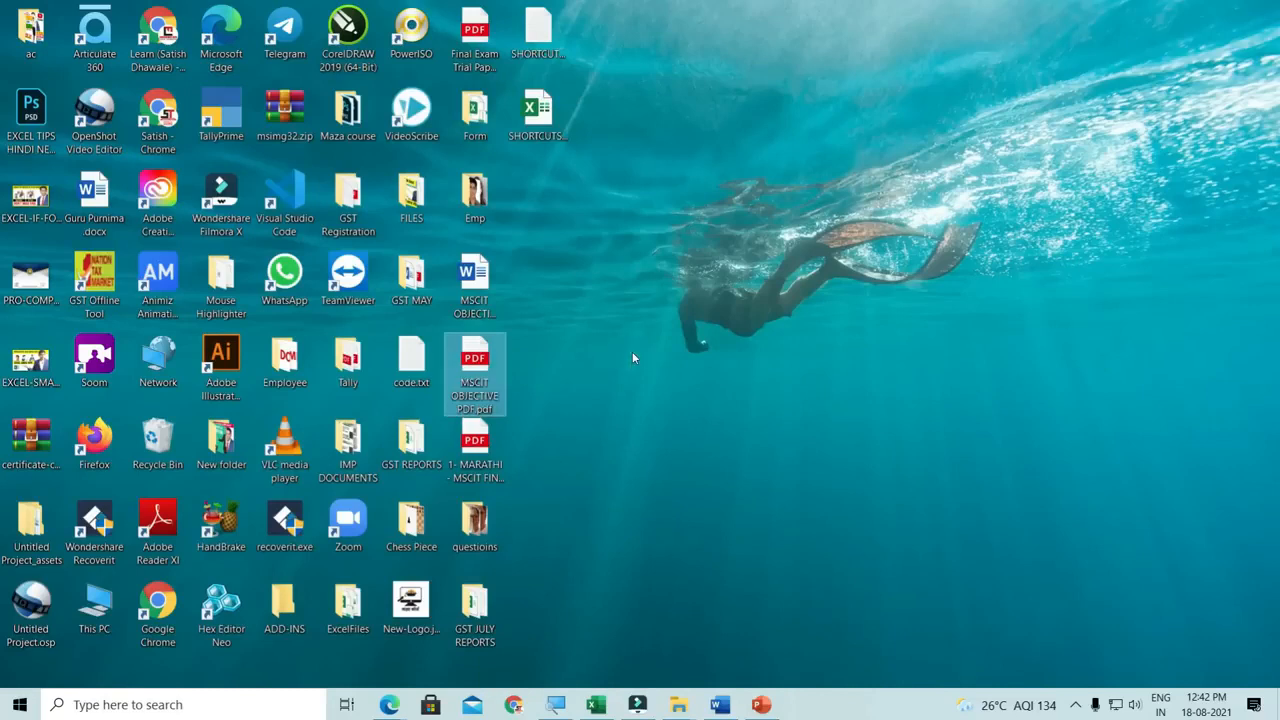
- Copy MSCIT OBJECTIVE PDF.pdf and paste it twice on the desktop, selecting the pasted files to check them
click(644, 378)
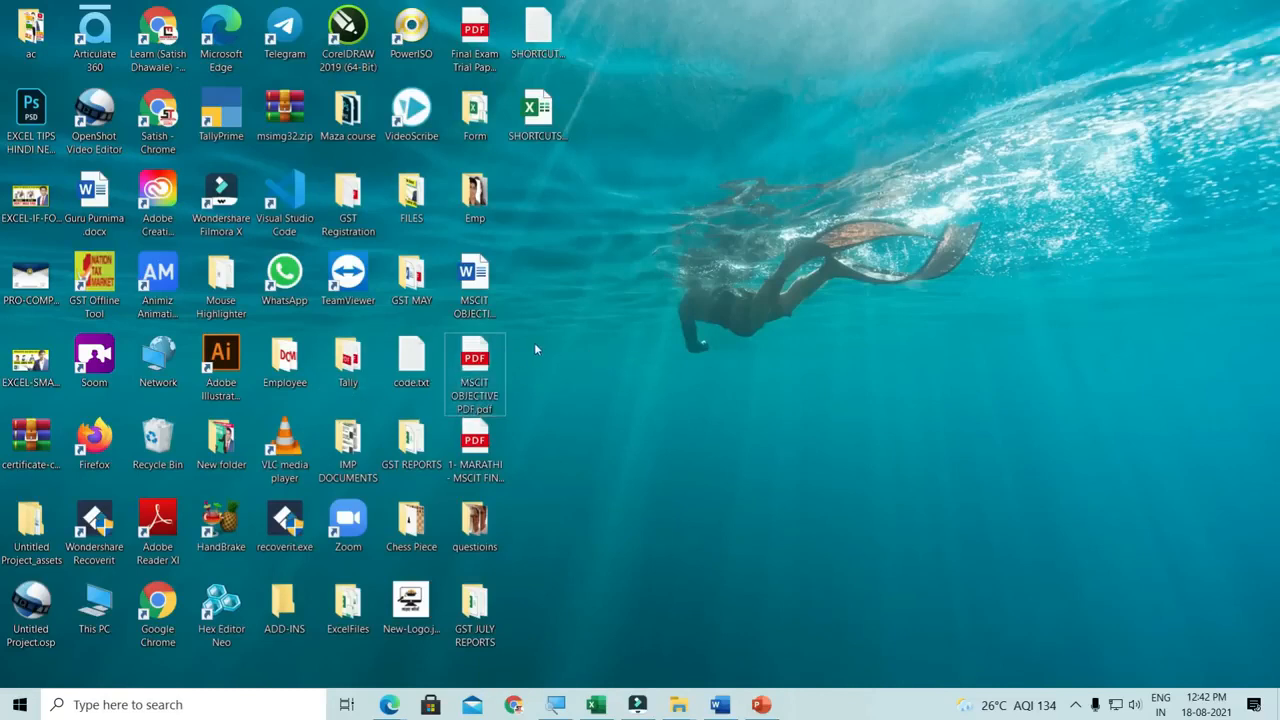
click(485, 352)
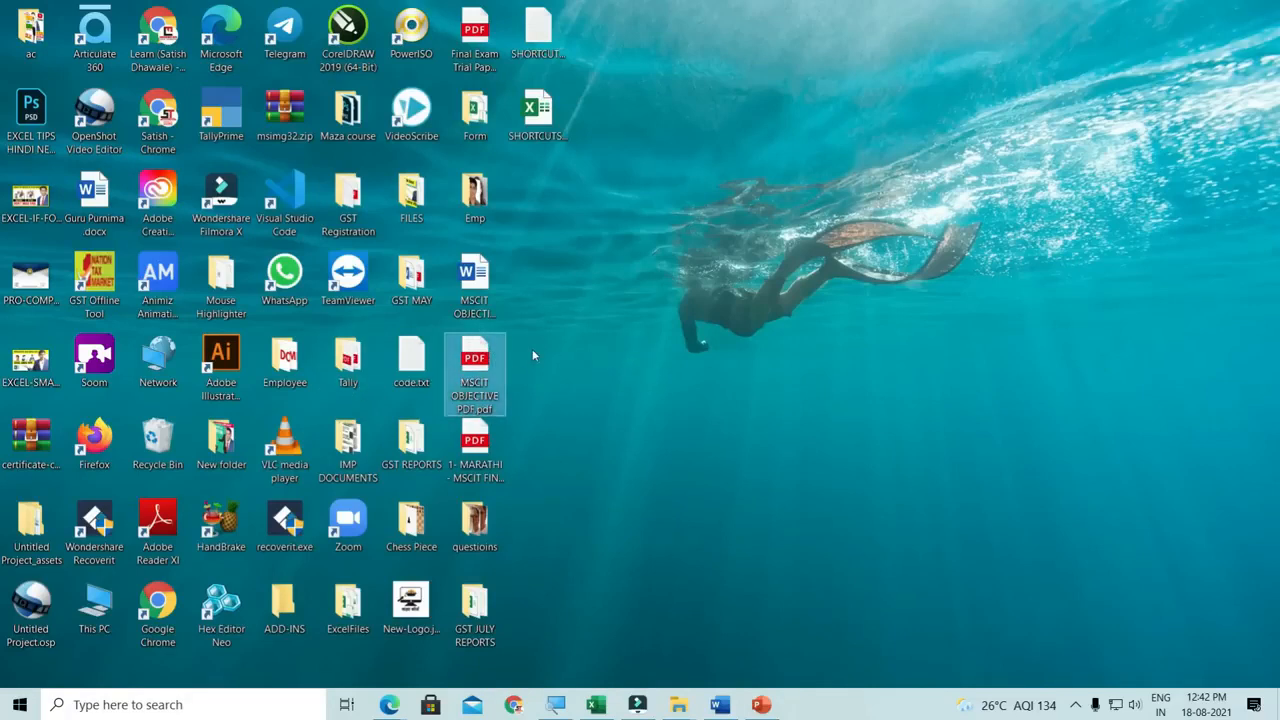
click(567, 423)
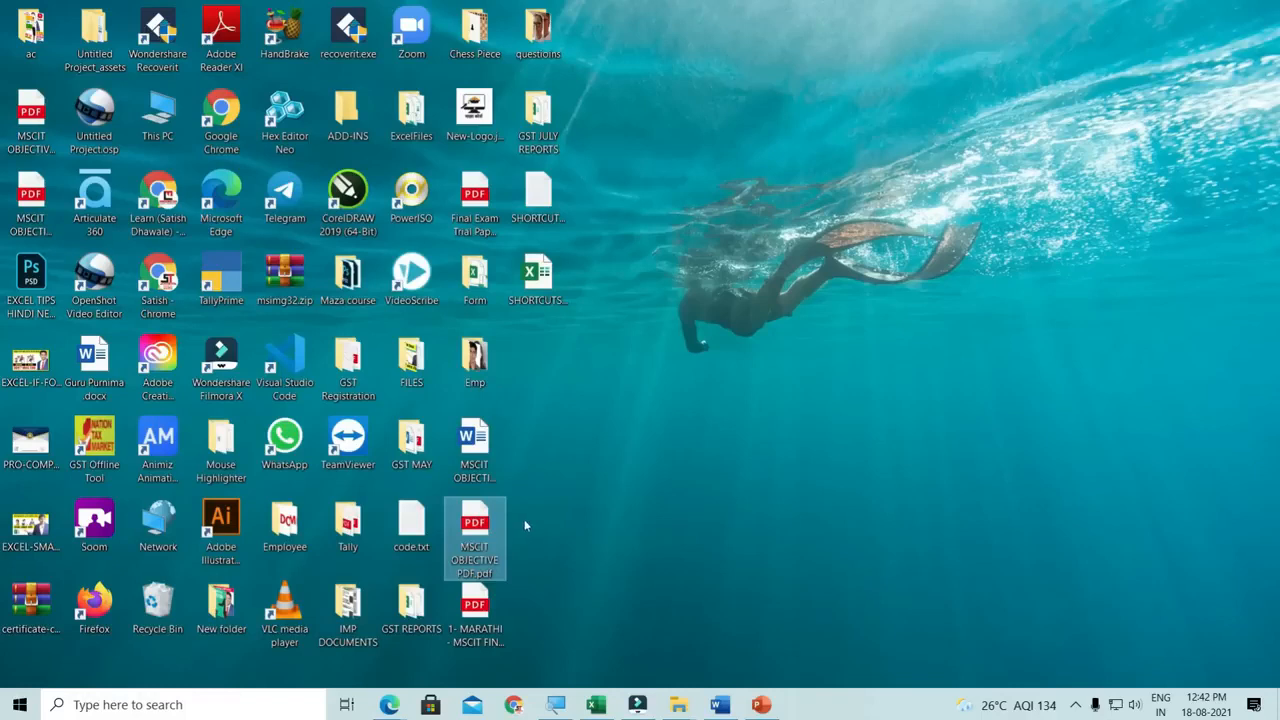
click(478, 600)
click(476, 530)
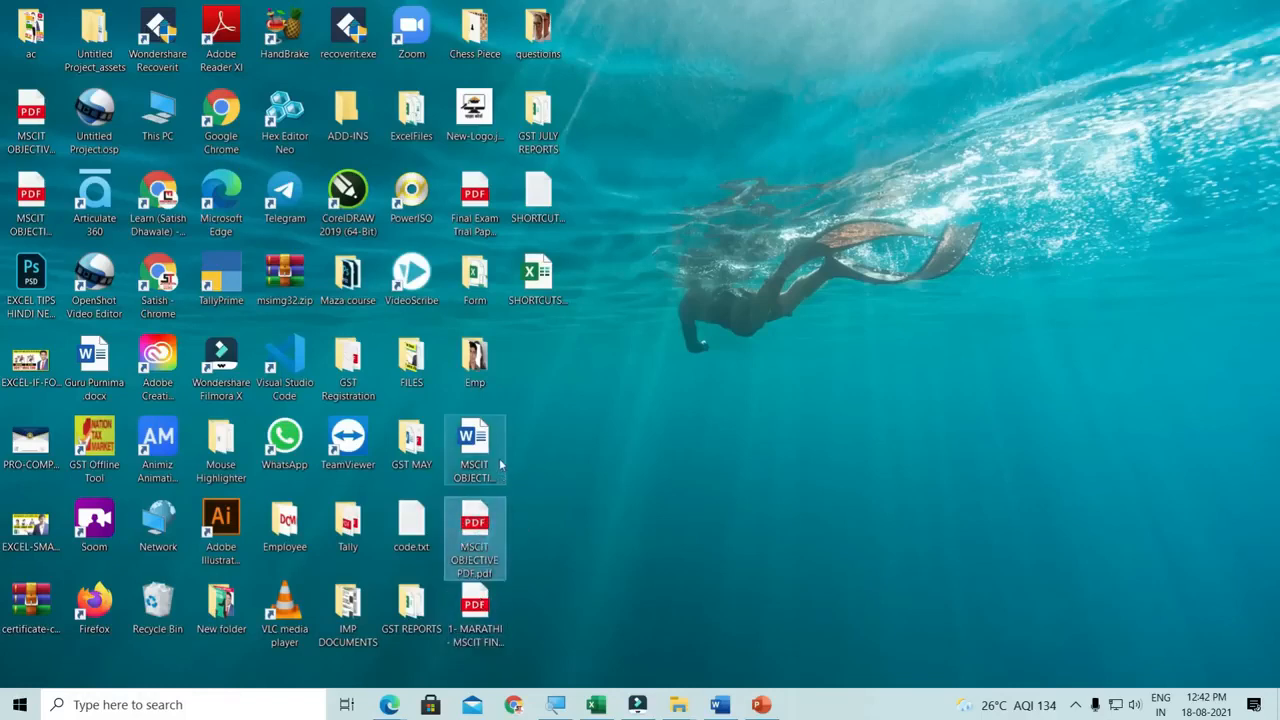
click(646, 411)
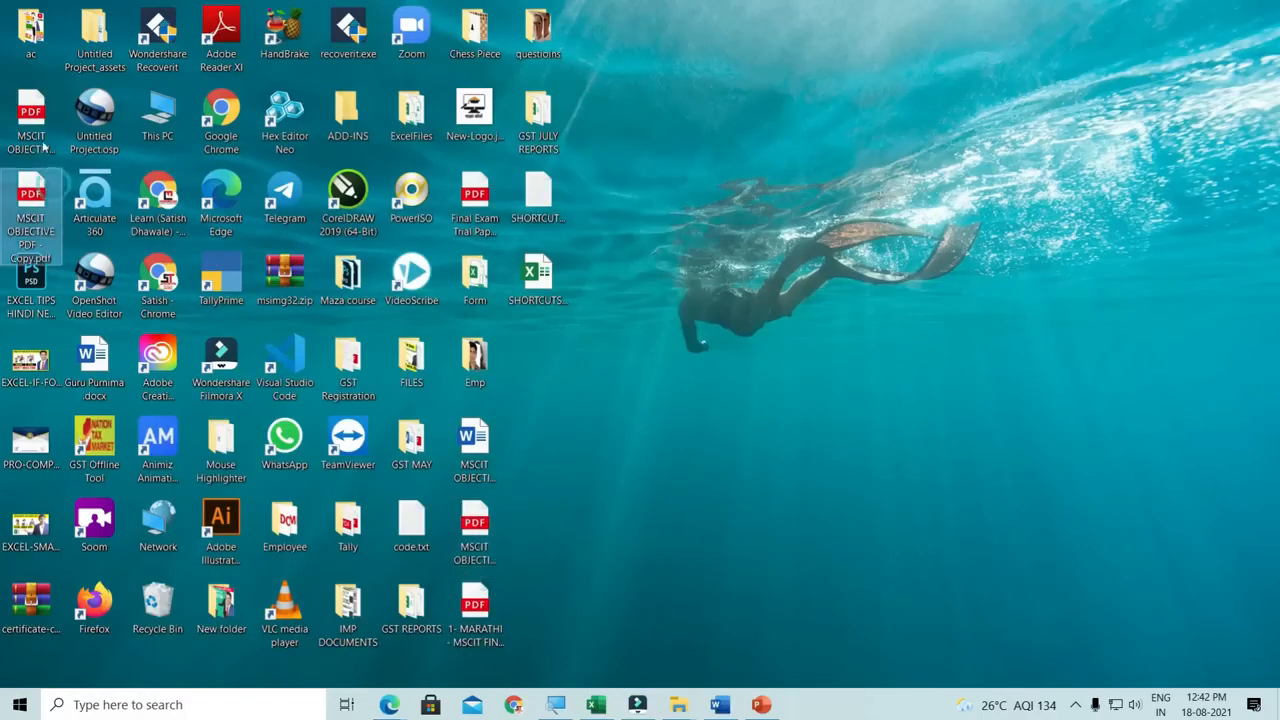
click(14, 195)
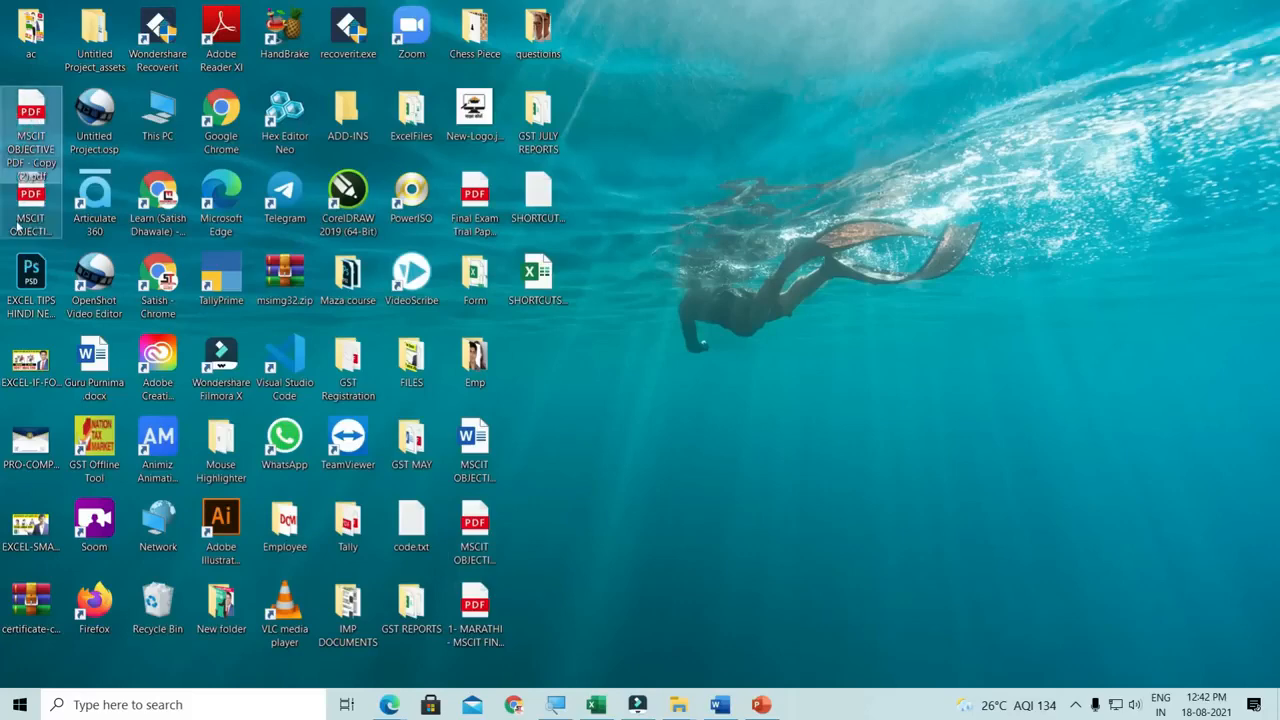
- Switch to Word, select the first five paragraphs and cycle through their letter cases, ending with all lowercase
click(722, 708)
scroll(536, 525, up, 5)
drag(519, 614, 227, 192)
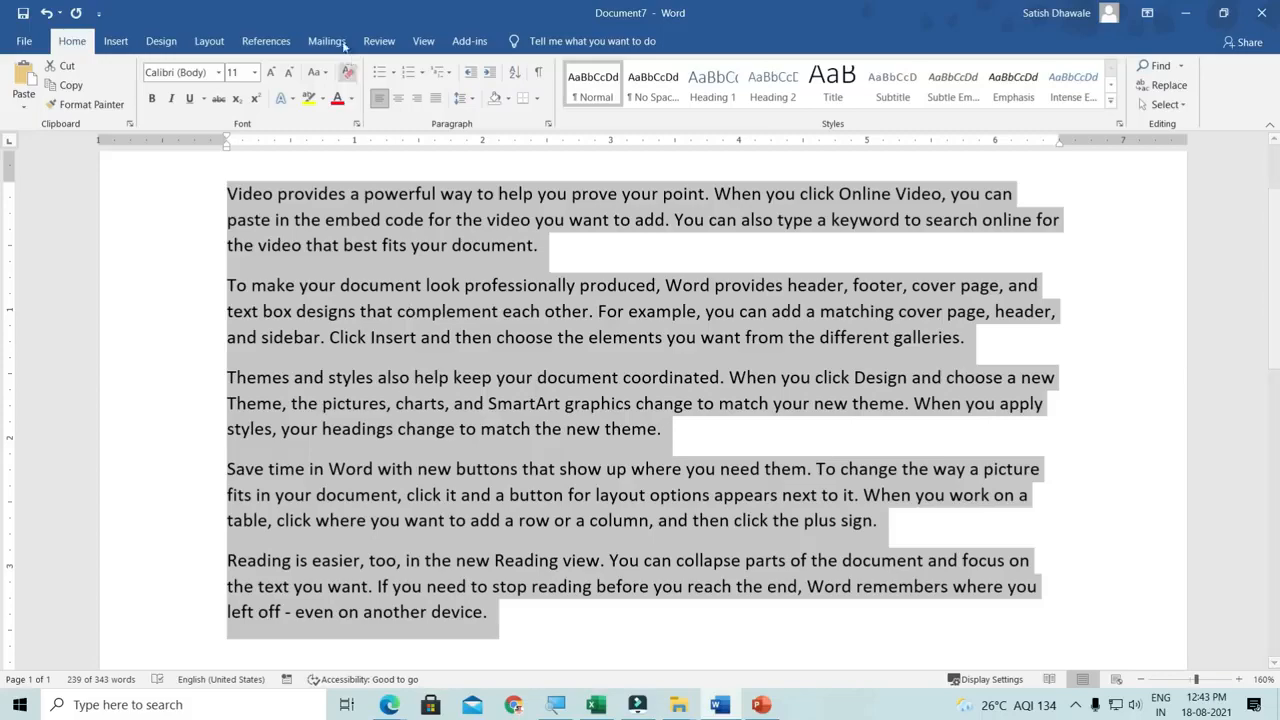
click(325, 74)
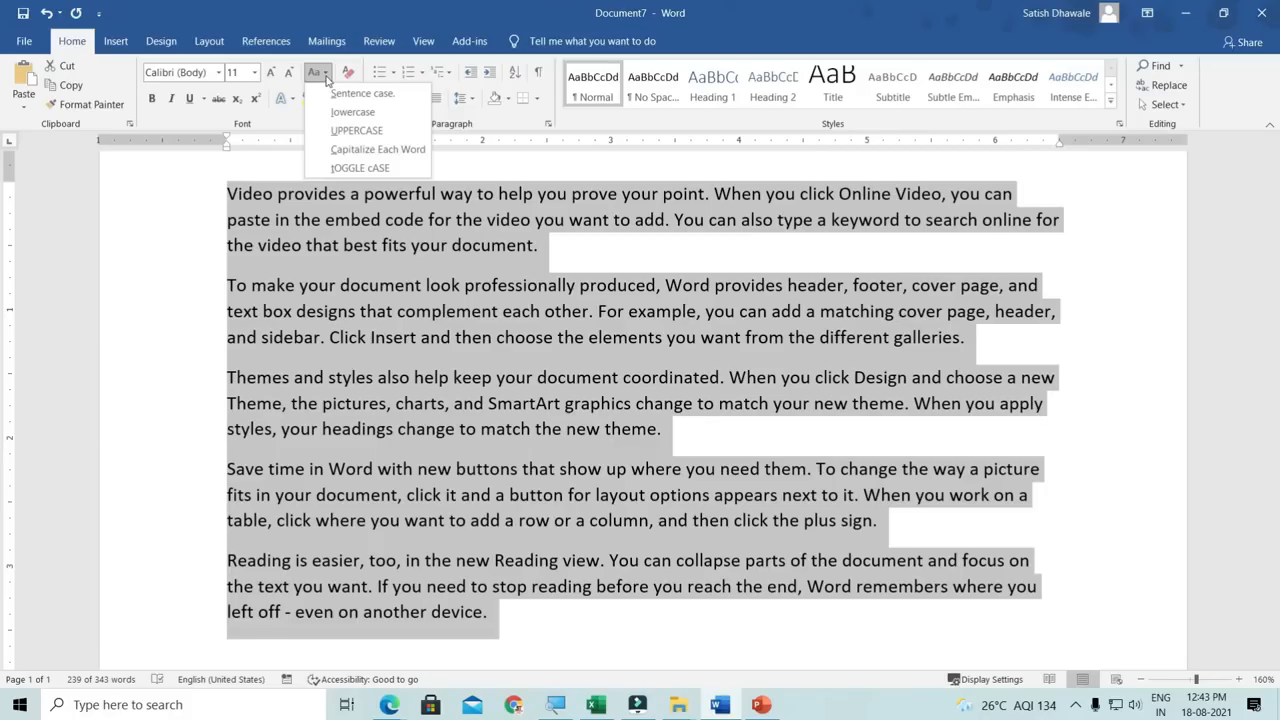
click(325, 74)
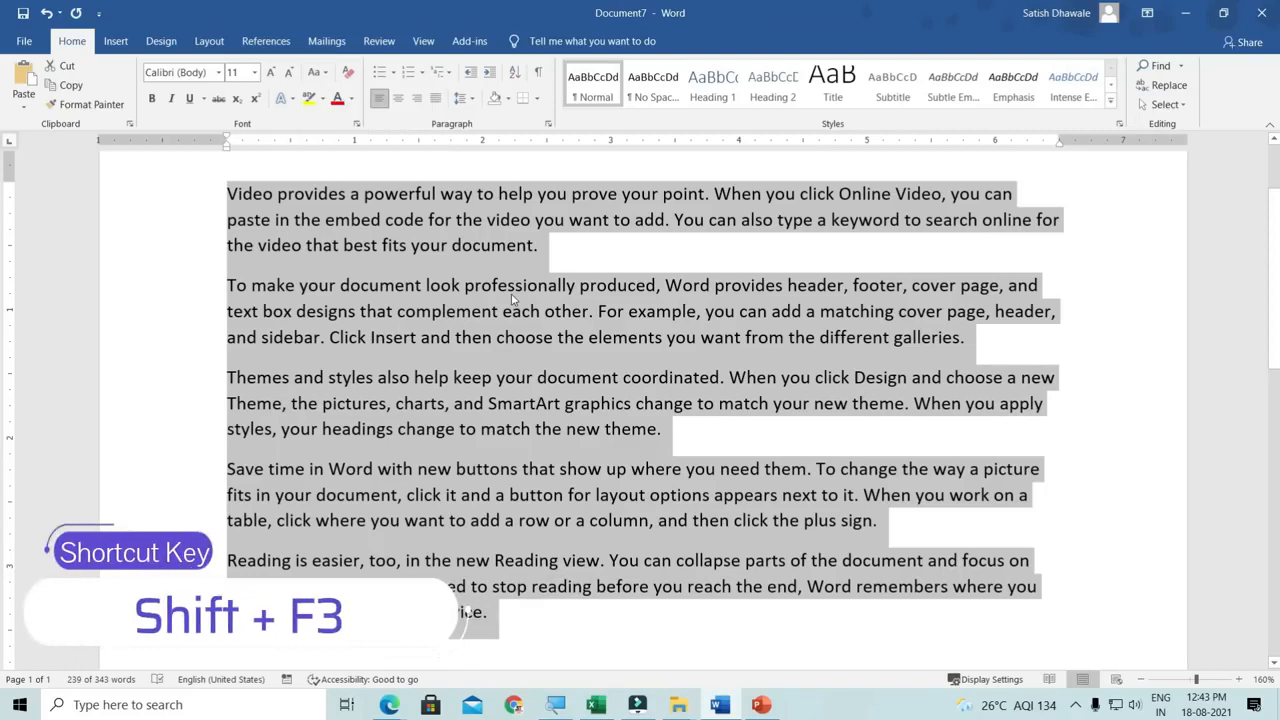
key(shift+F3)
key(shift+F3)
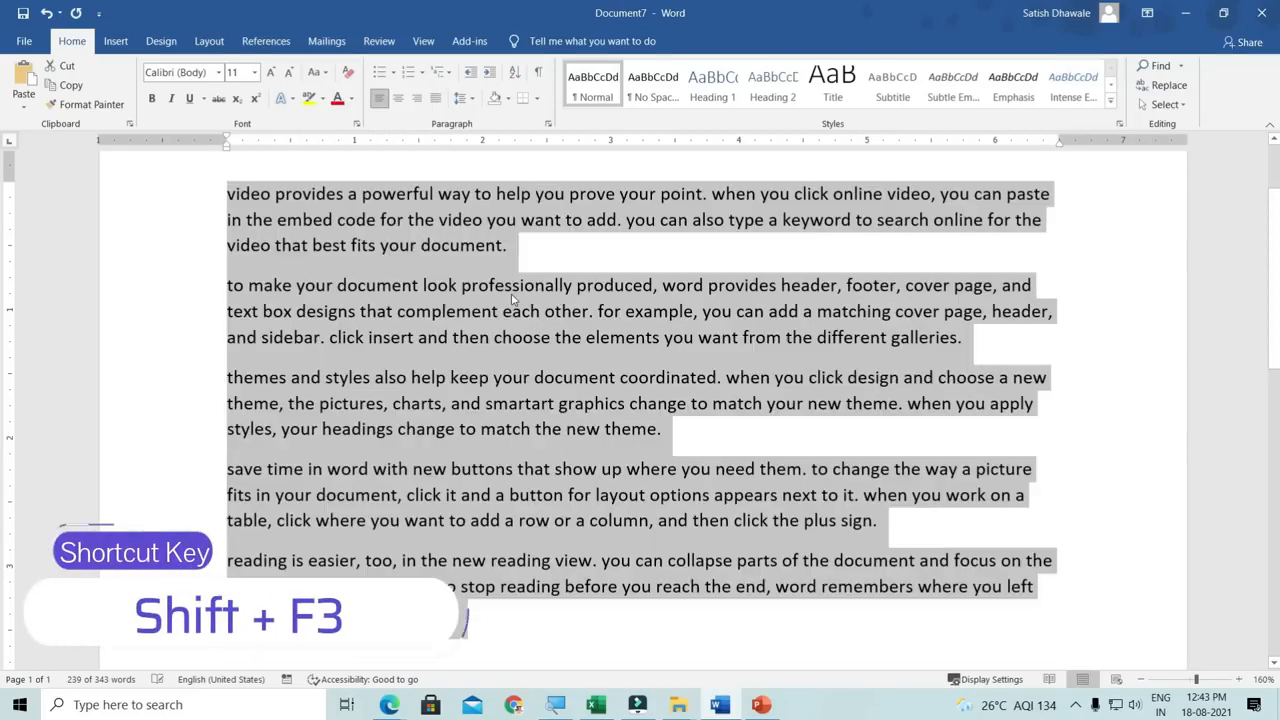
key(shift+F3)
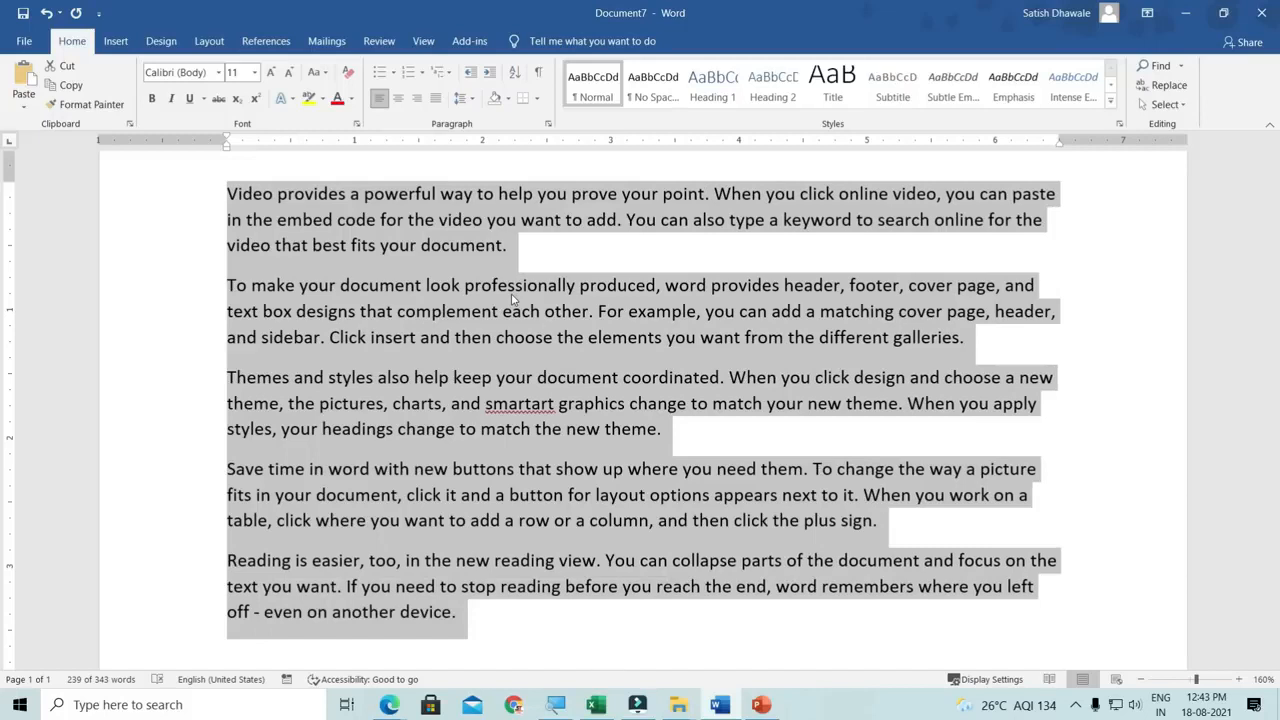
key(shift+F3)
key(shift+F3)
key(shift+F3)
key(shift+F3)
key(shift+F3)
key(shift+F3)
key(shift+F3)
key(shift+F3)
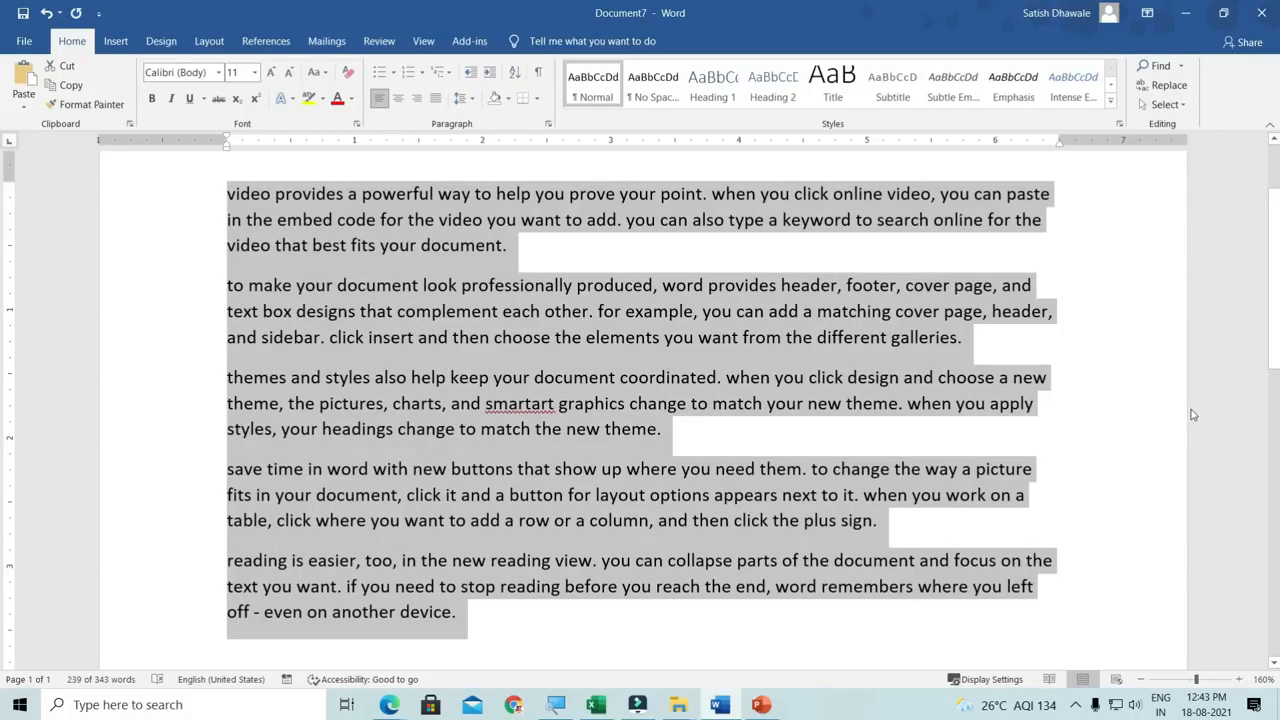
- Split the word "smartart" in the third paragraph into "smart art"
click(558, 436)
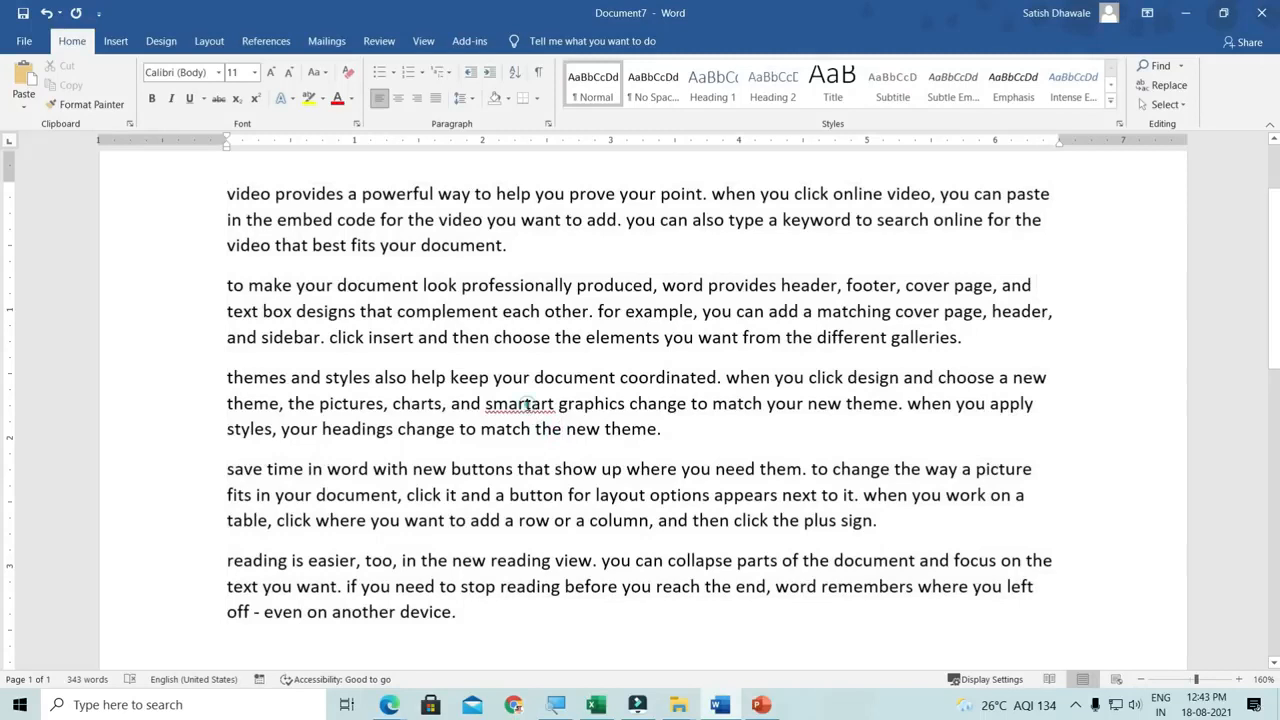
click(525, 403)
key(BackSpace)
key(Right)
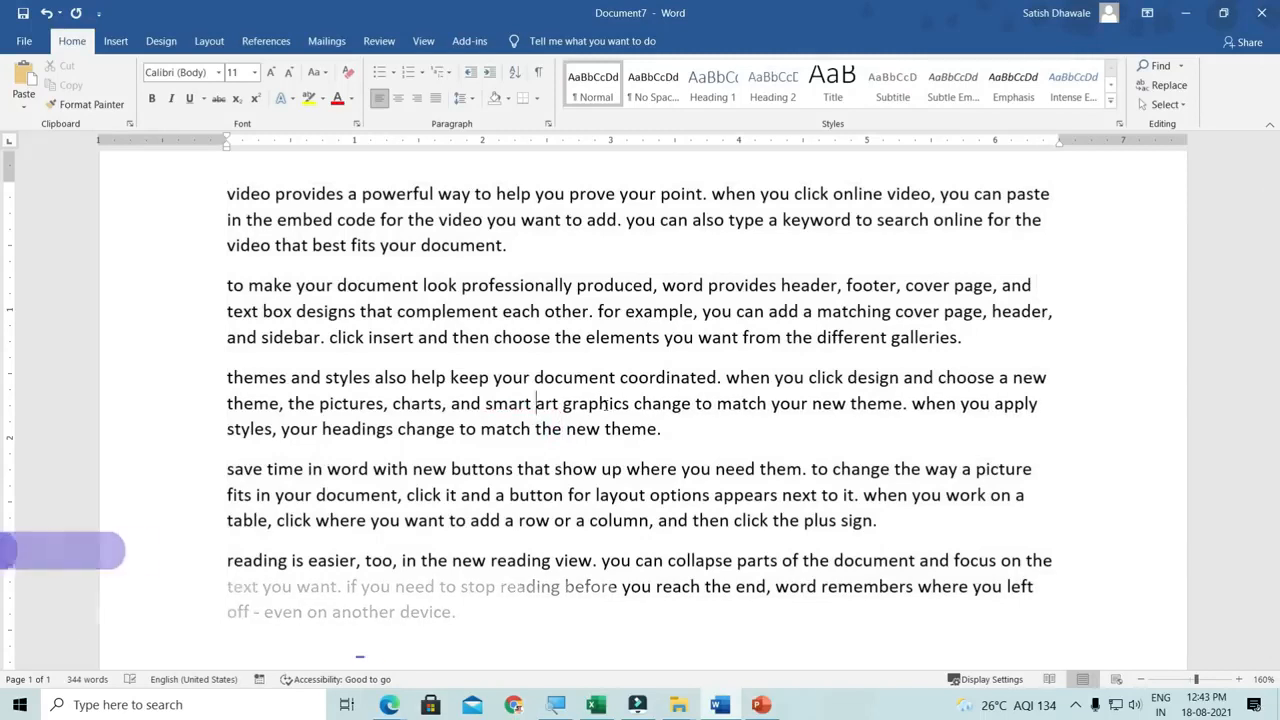
- View the document's print settings and preview, and return to the text without printing
key(ctrl+p)
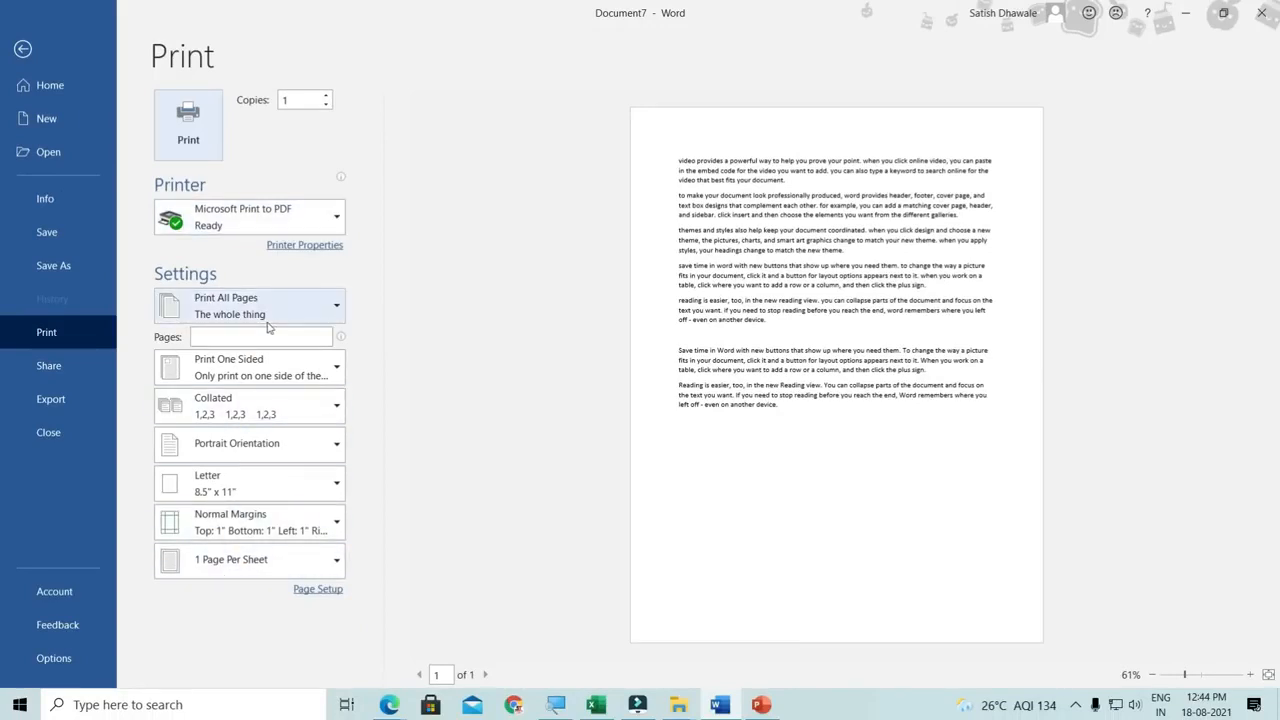
key(Escape)
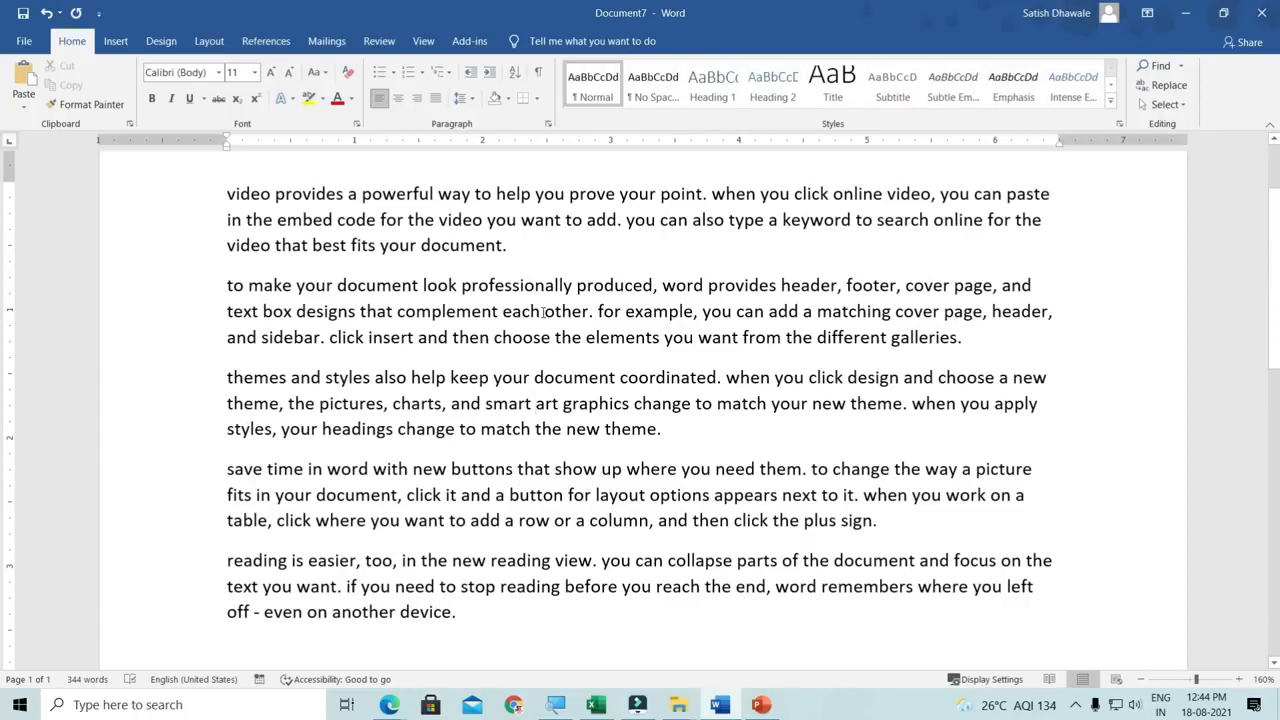
scroll(847, 345, up, 3)
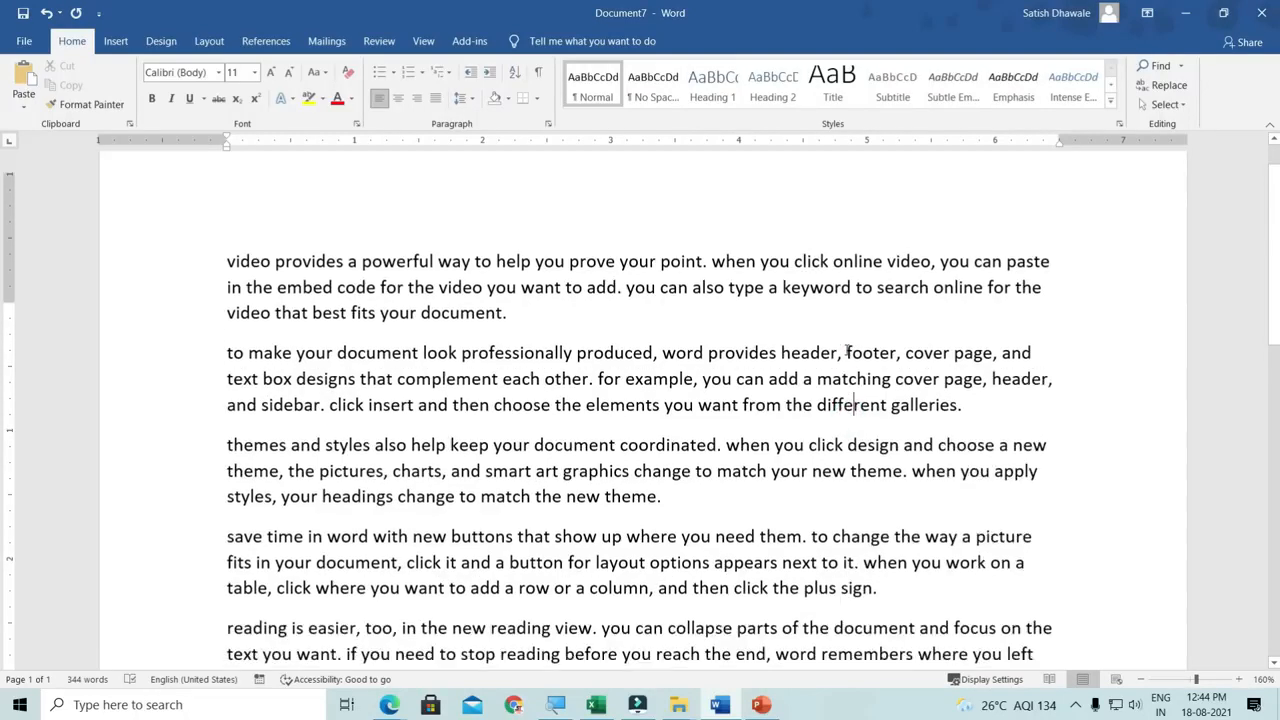
- Close the document without saving it and quit Word
key(alt+F4)
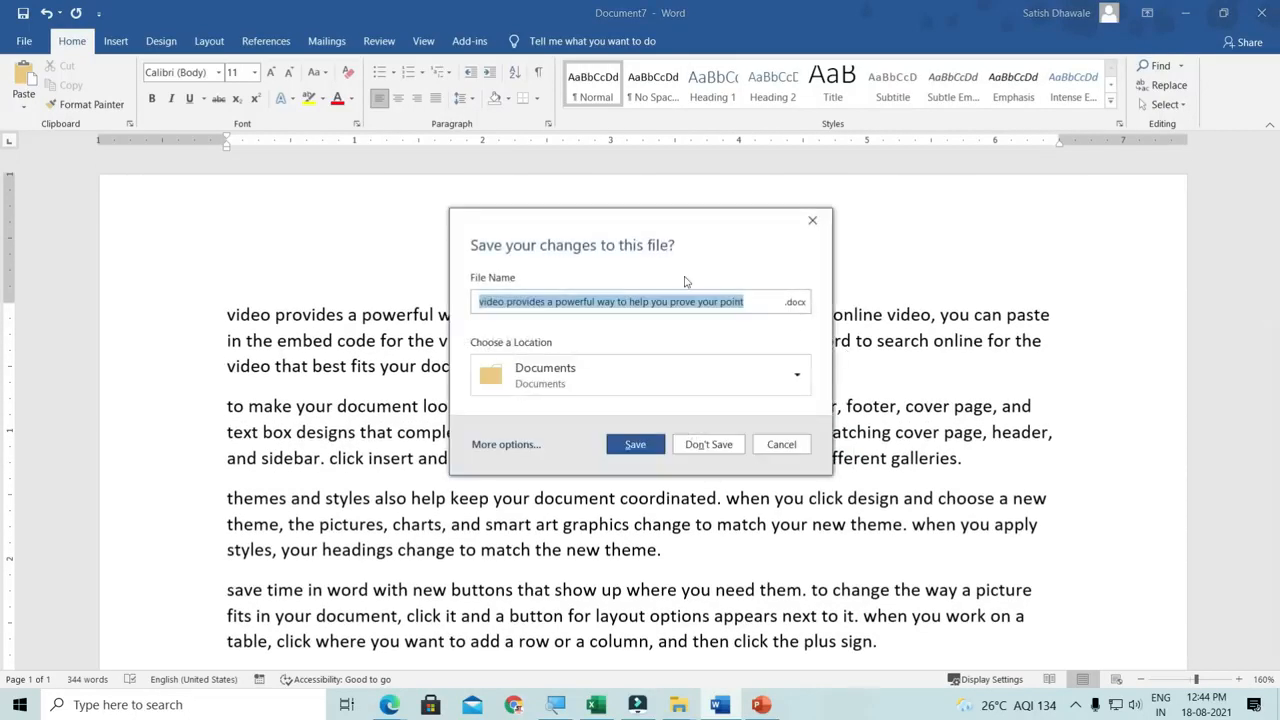
click(709, 444)
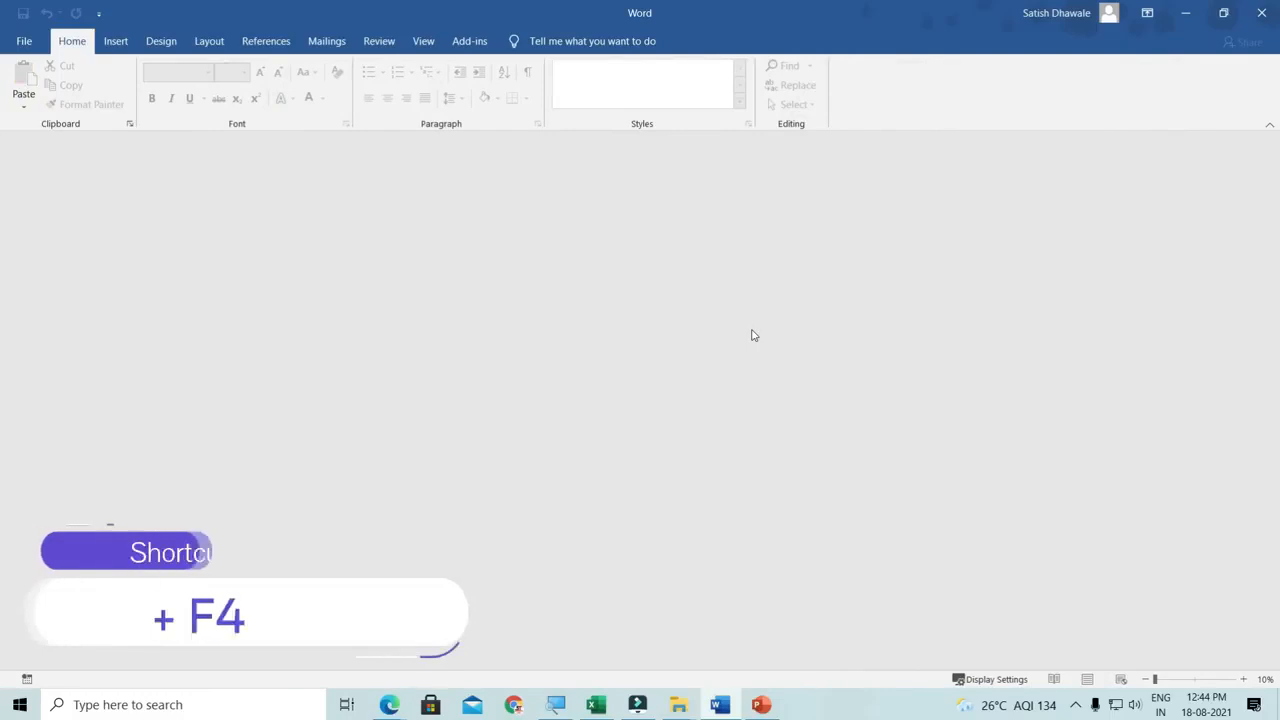
key(alt+F4)
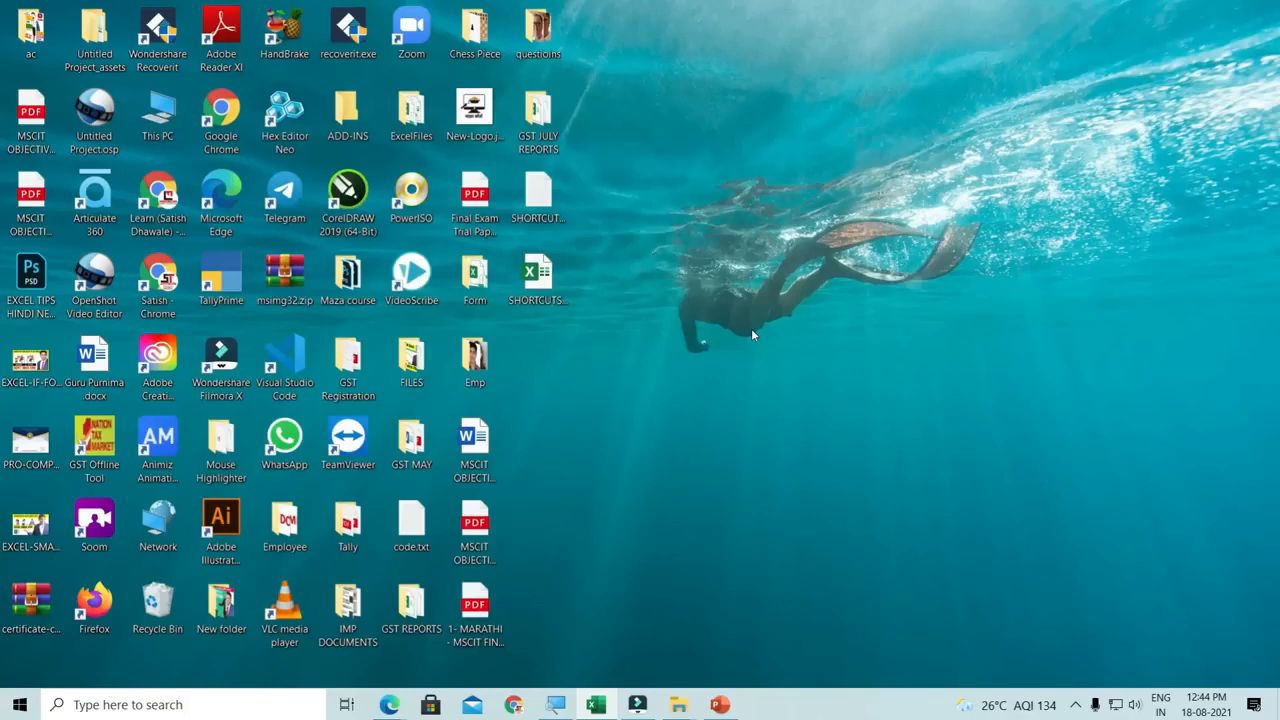
- Launch Word with the Run command winword and create a blank document
key(super+r)
text(winword)
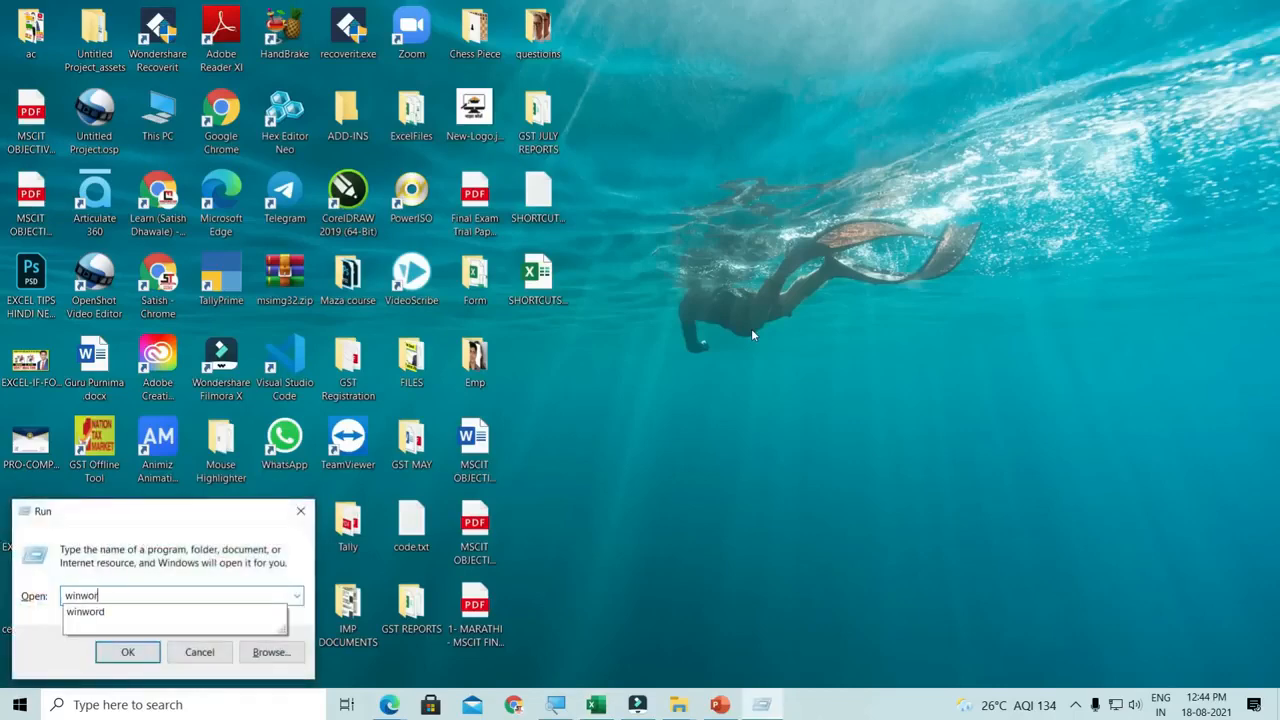
key(Return)
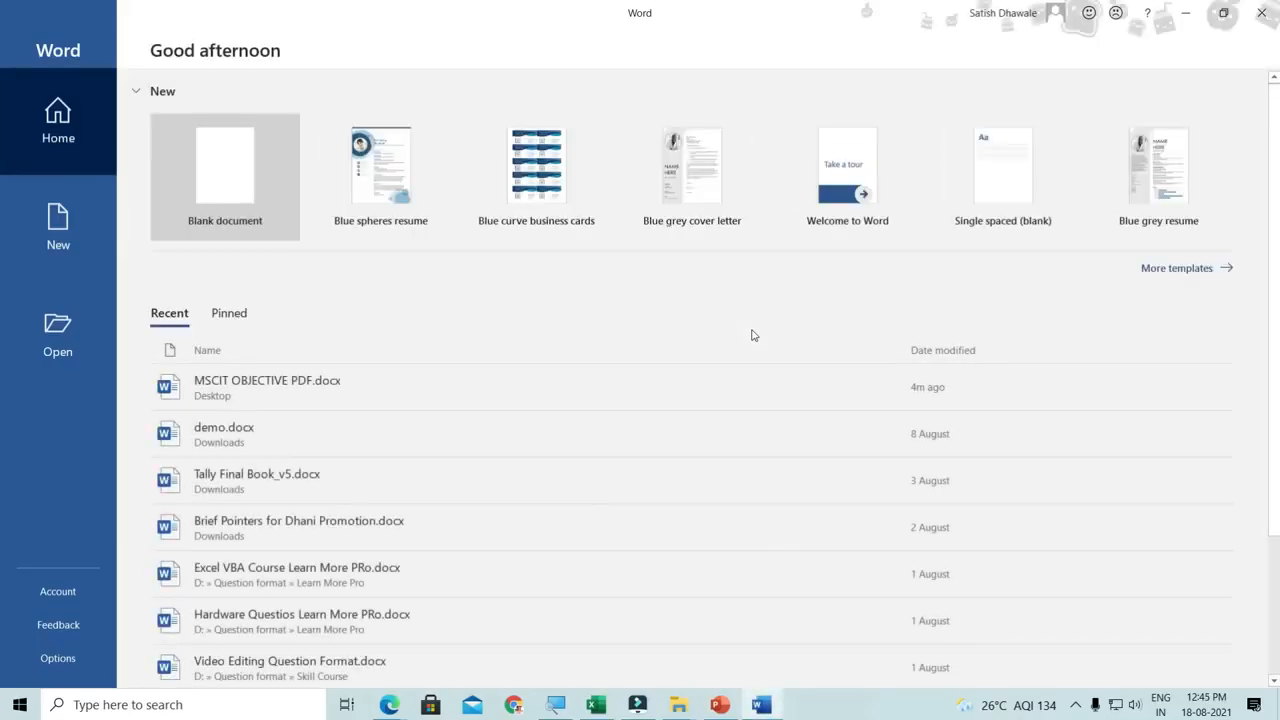
click(255, 158)
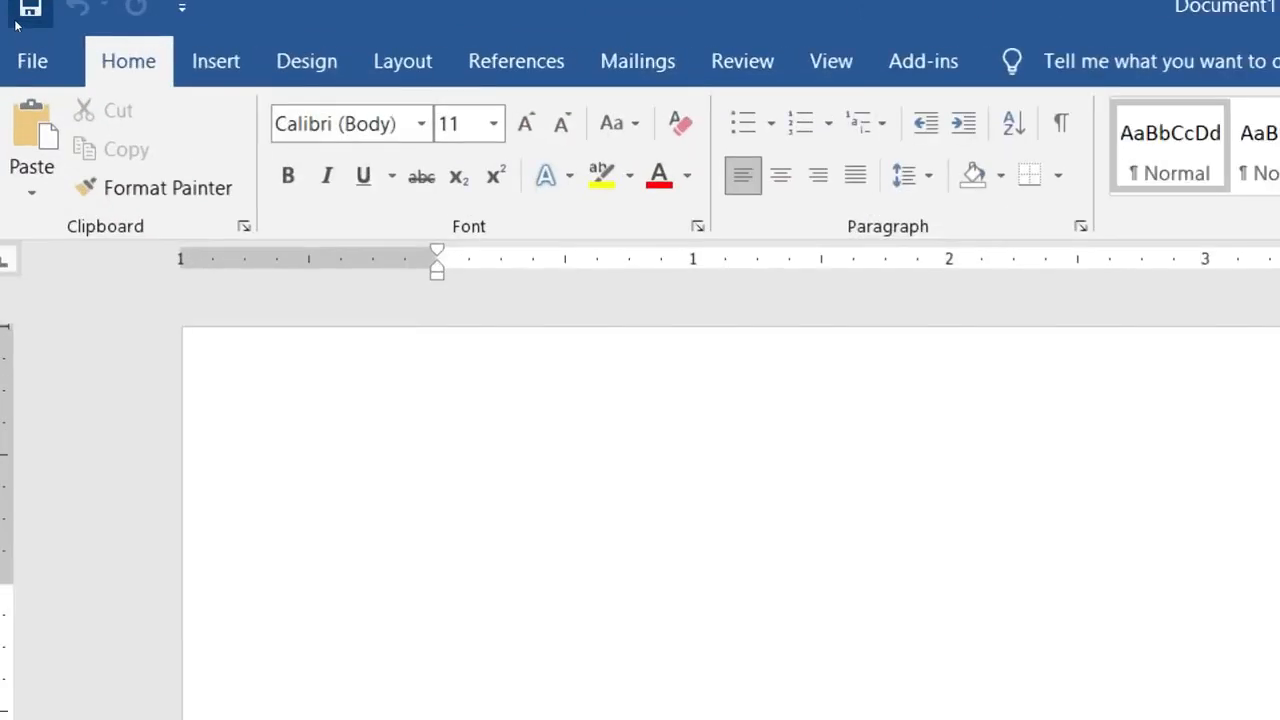
- Show the access keys, open the font colour's More Colors dialog with them, and cancel it
key(alt)
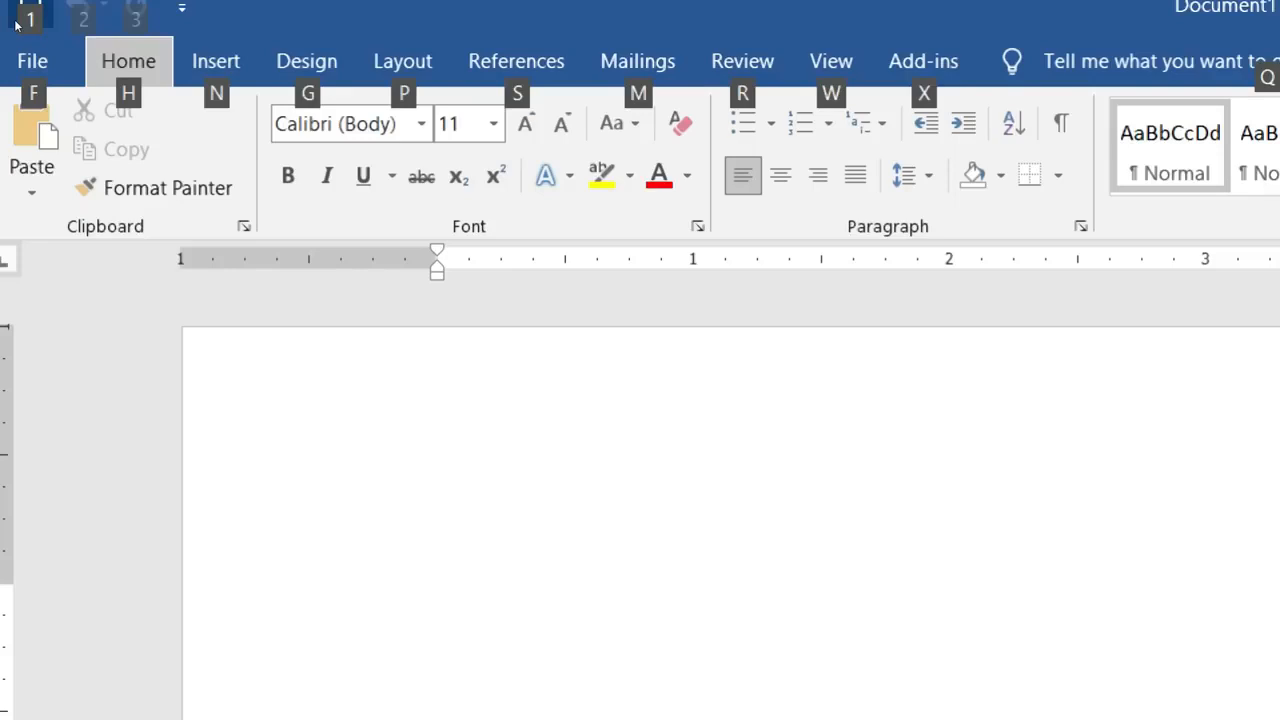
key(h)
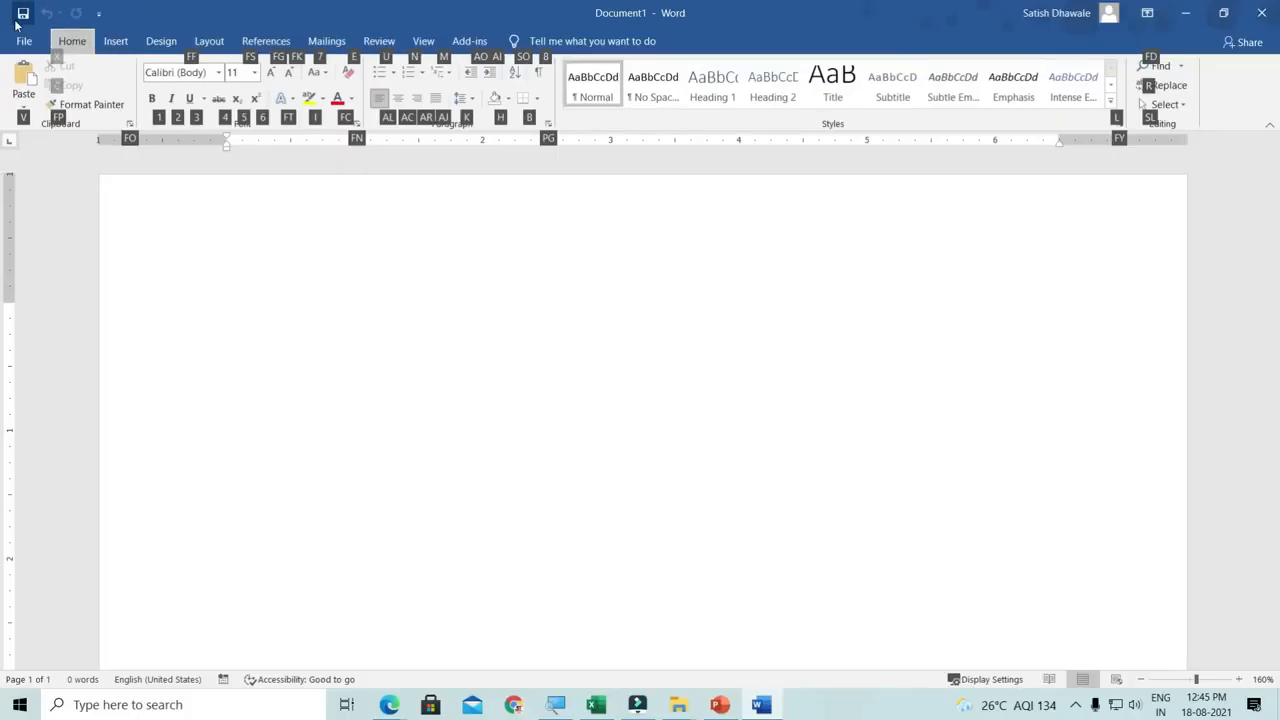
key(f)
key(c)
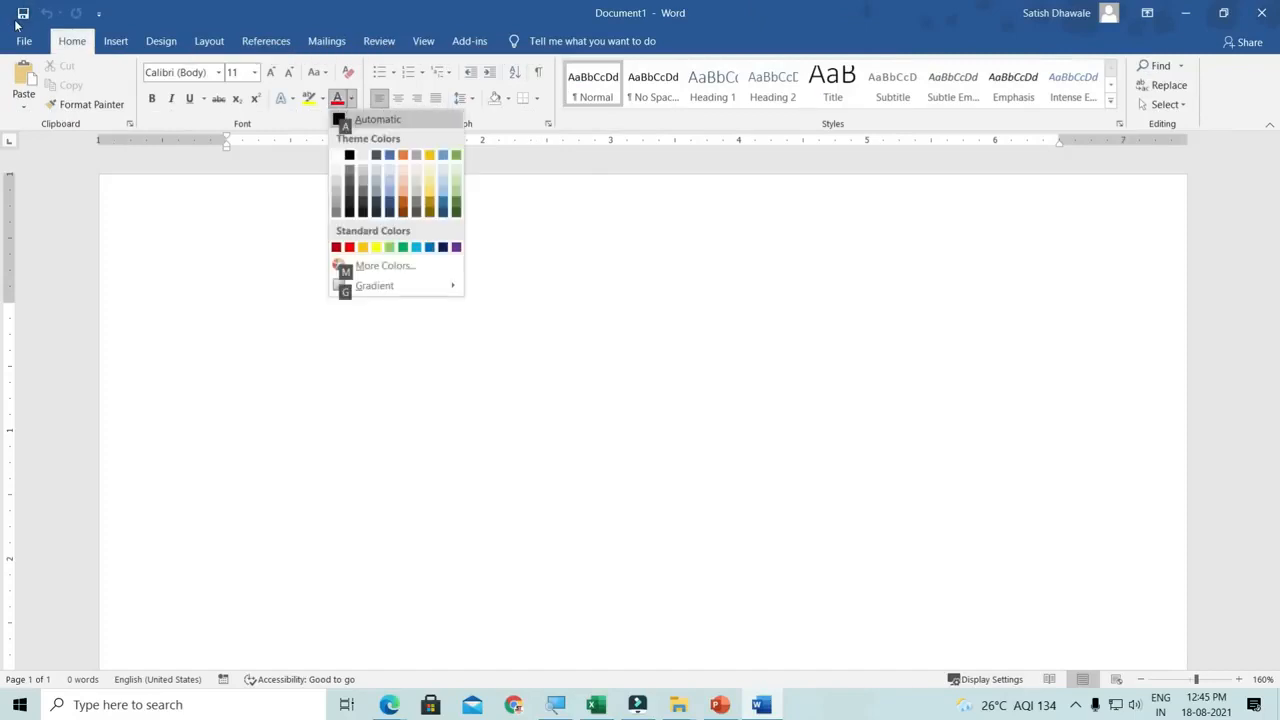
key(m)
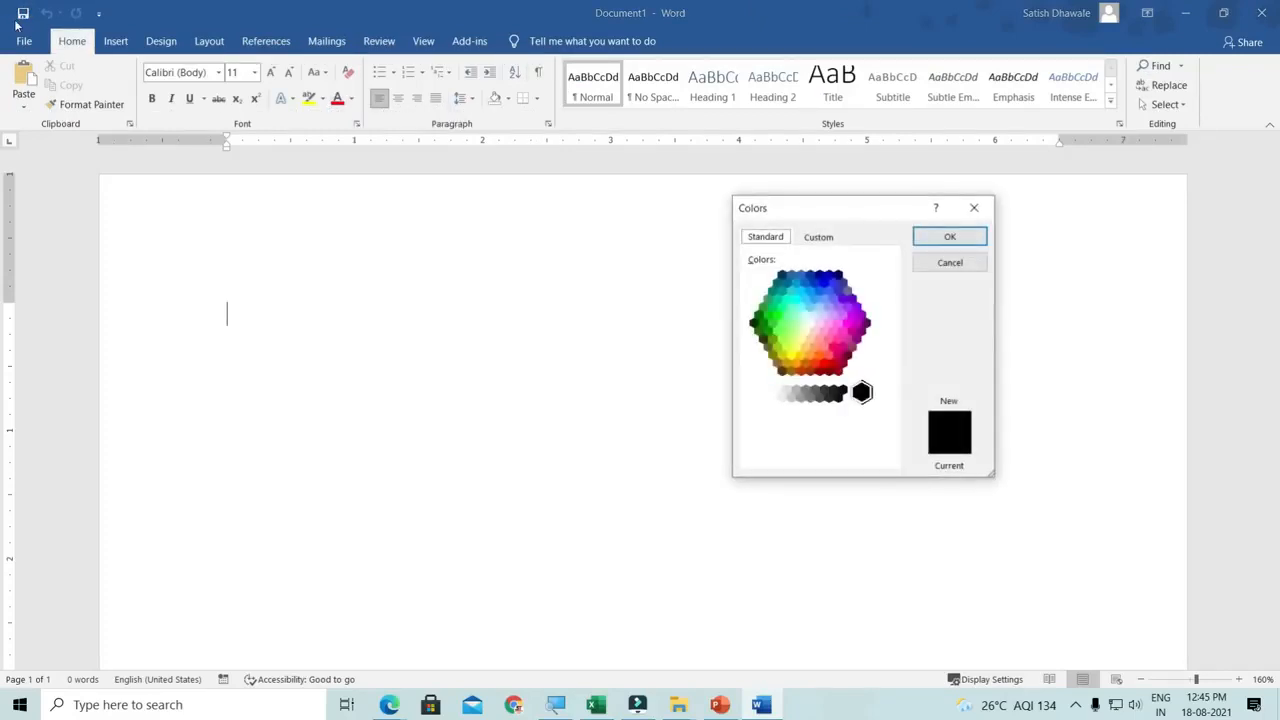
key(Escape)
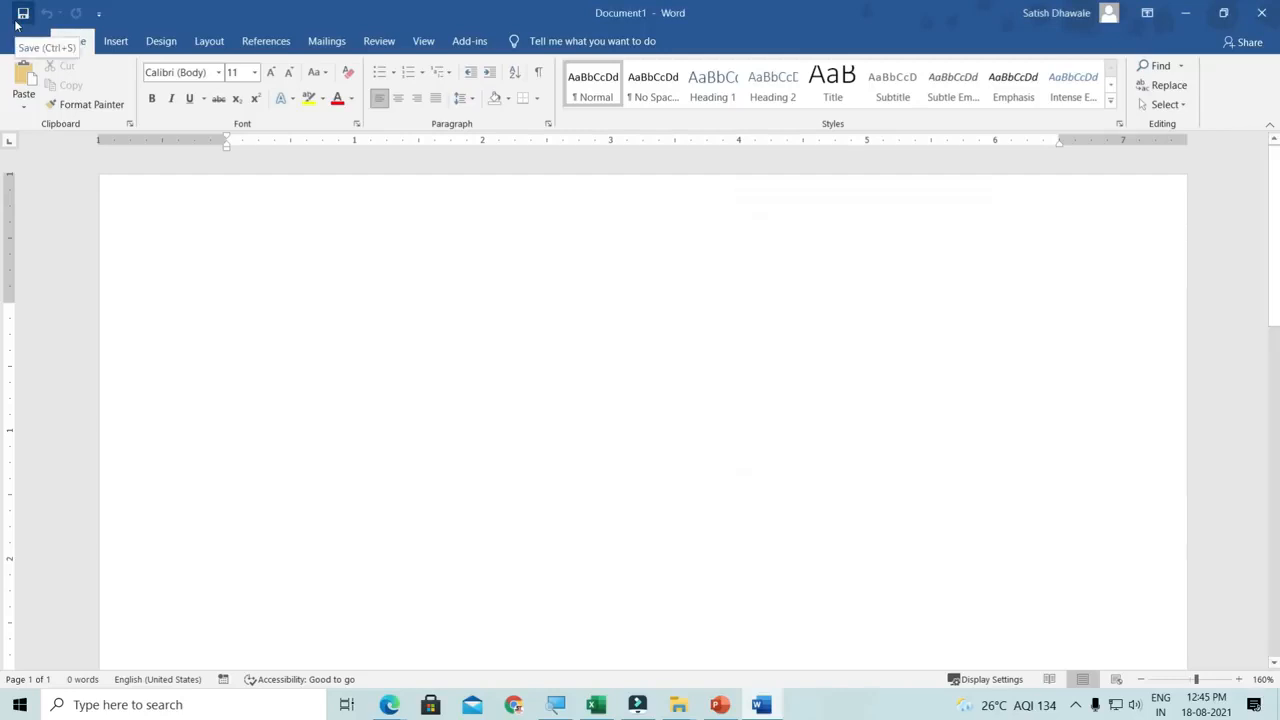
- Browse the font size list using the access keys and leave it without applying a size
key(alt)
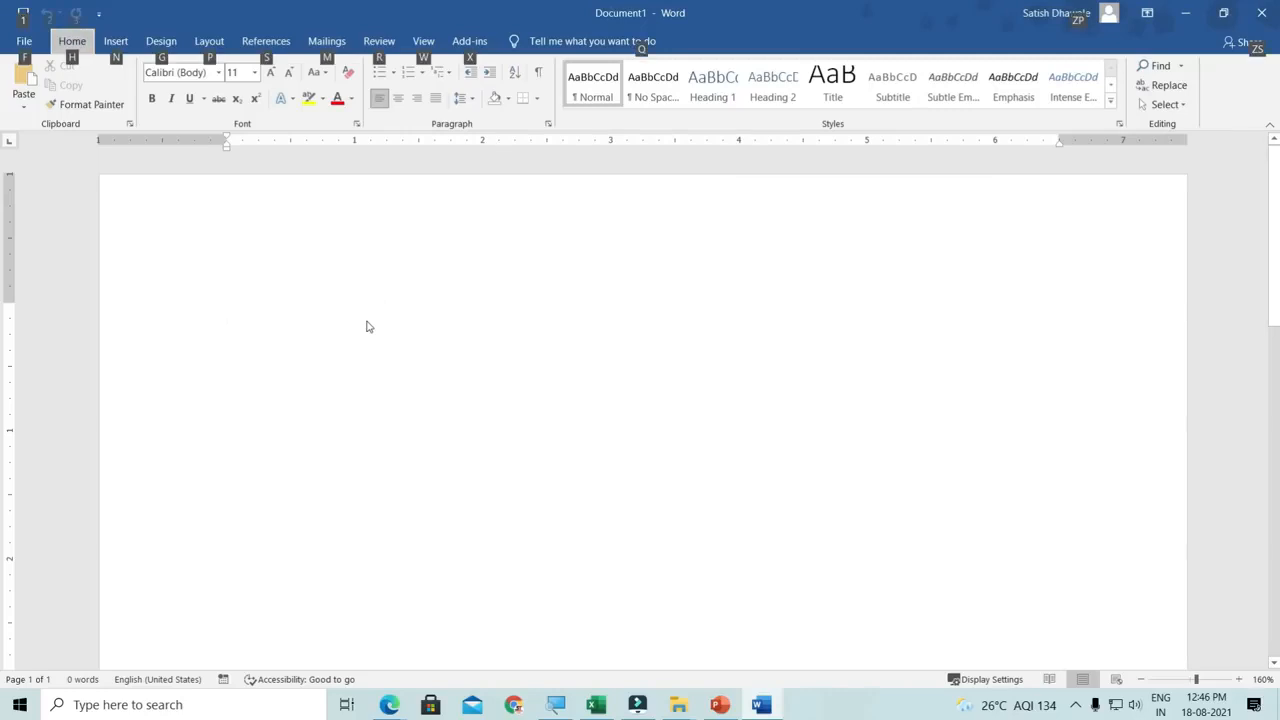
key(h)
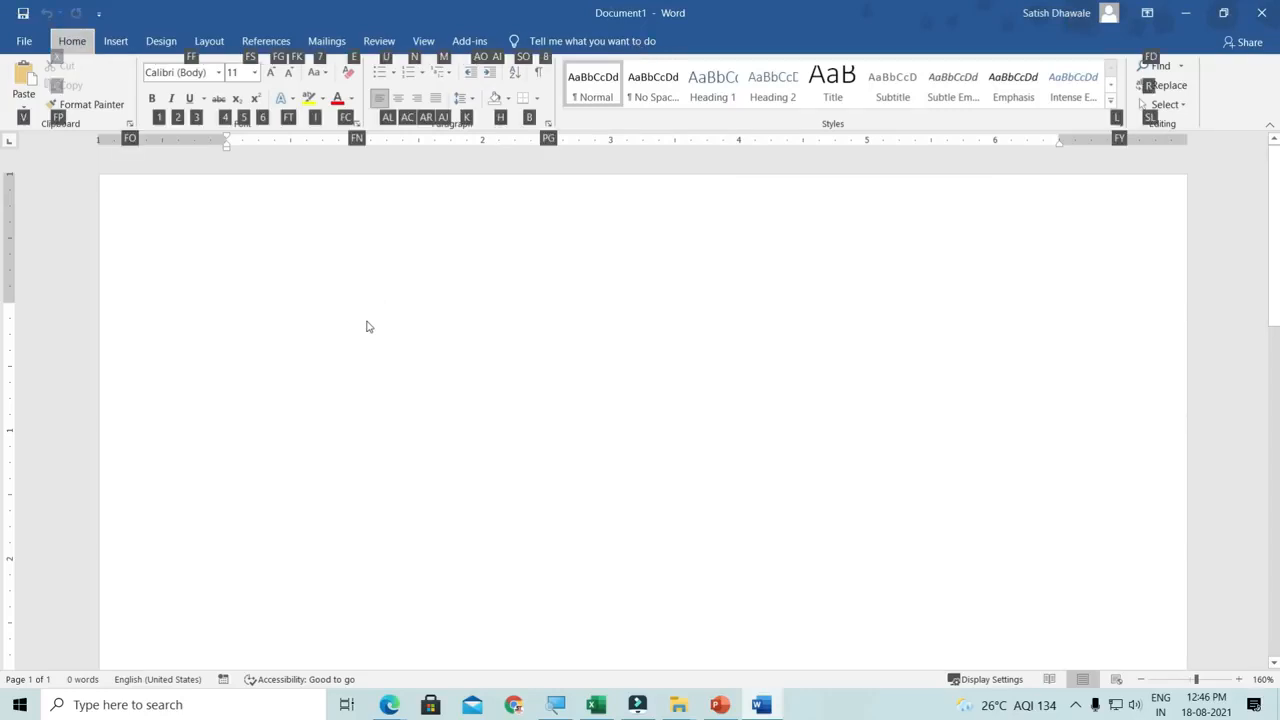
key(f)
key(s)
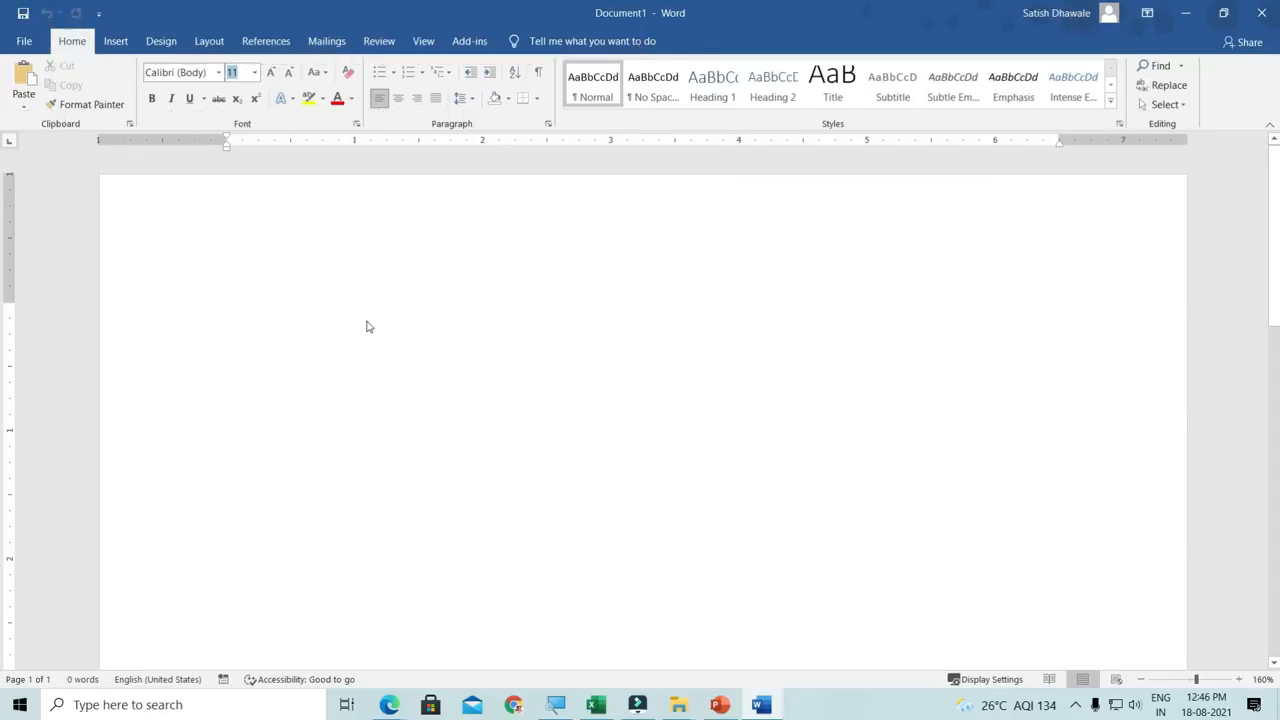
key(alt+Down)
key(Down)
key(Down)
key(Down)
key(Down)
key(Down)
key(Down)
key(Down)
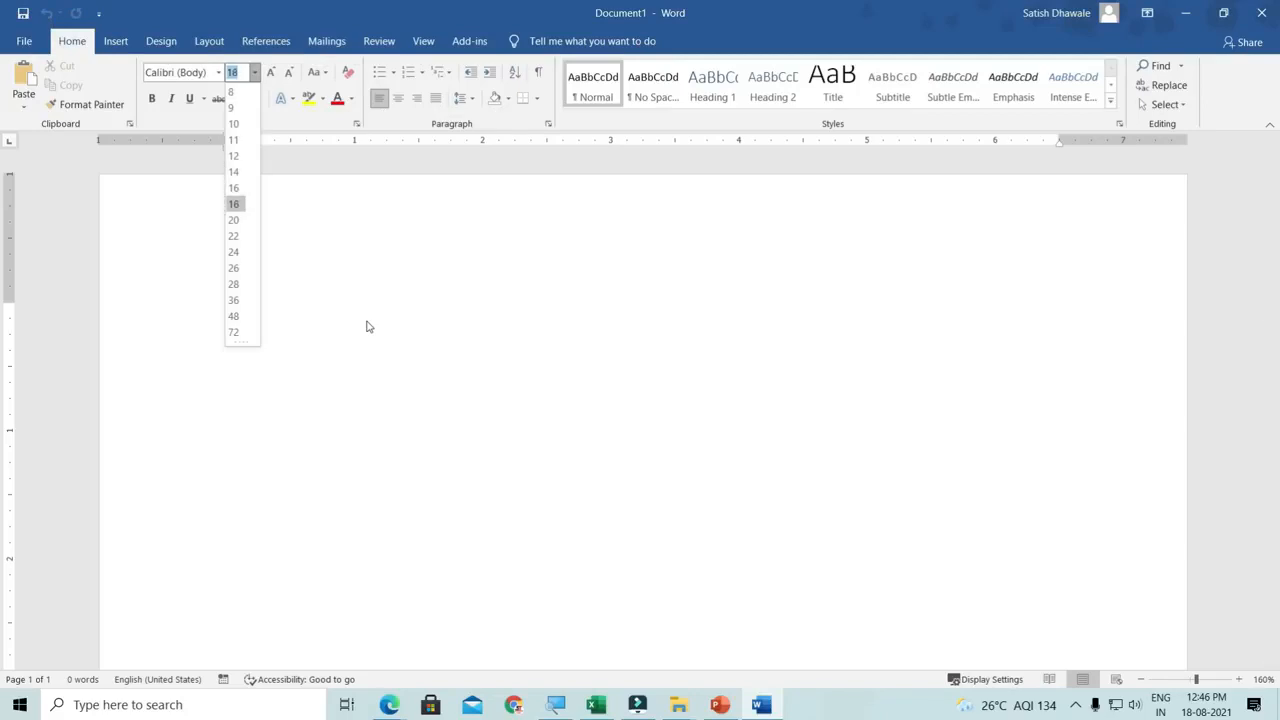
key(Down)
key(Escape)
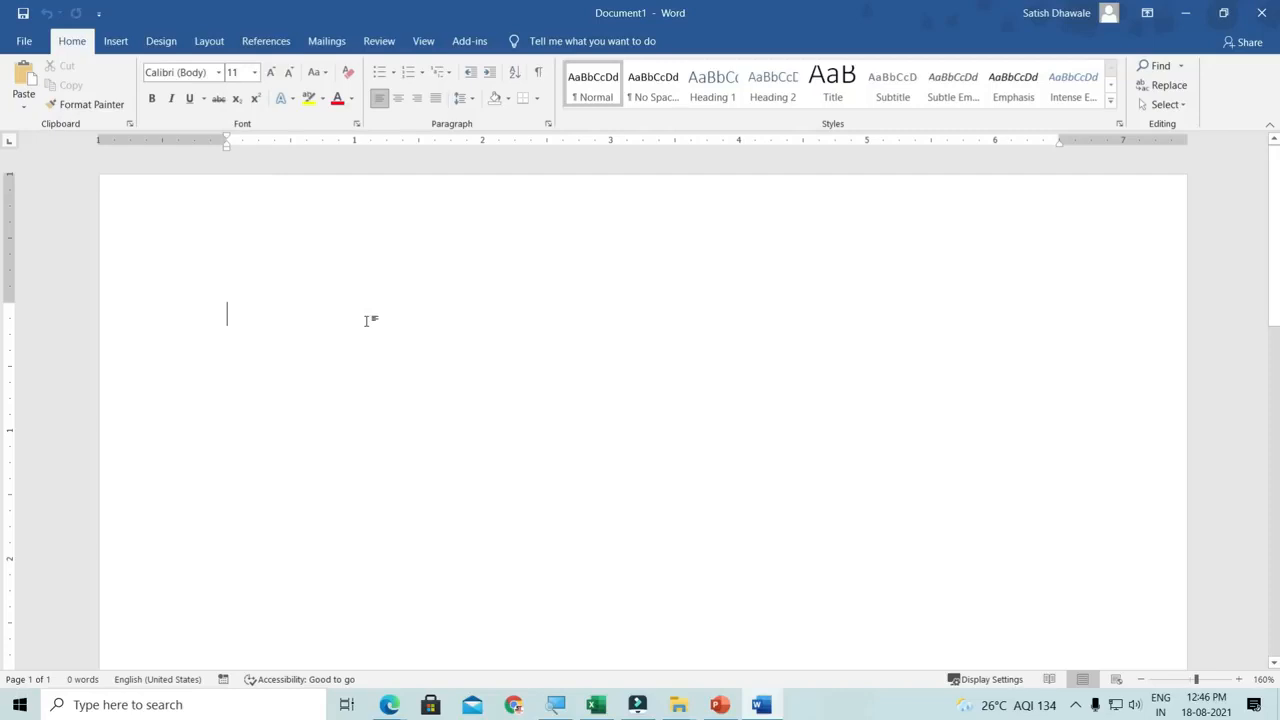
- Browse the font name list using the access keys and leave it without applying a font
key(alt+h)
key(f)
key(f)
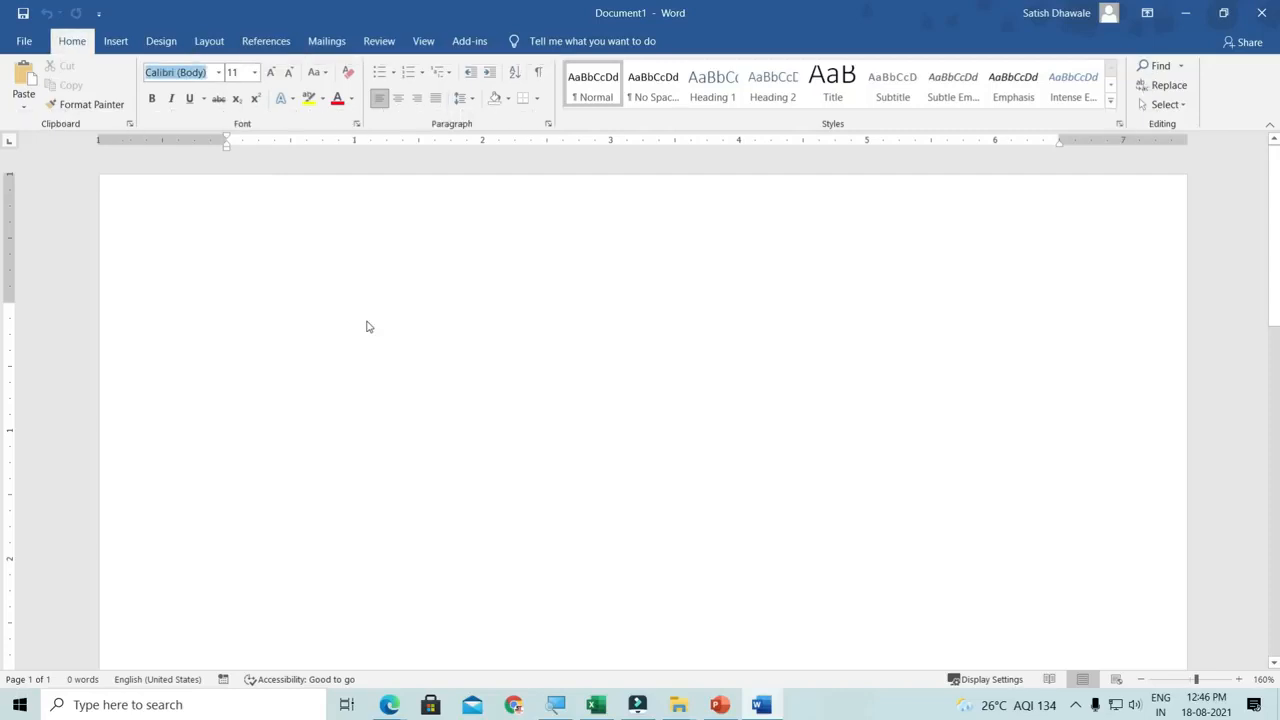
key(alt+Down)
key(Down)
key(Down)
key(Down)
key(Down)
key(Down)
key(Down)
key(Down)
key(Down)
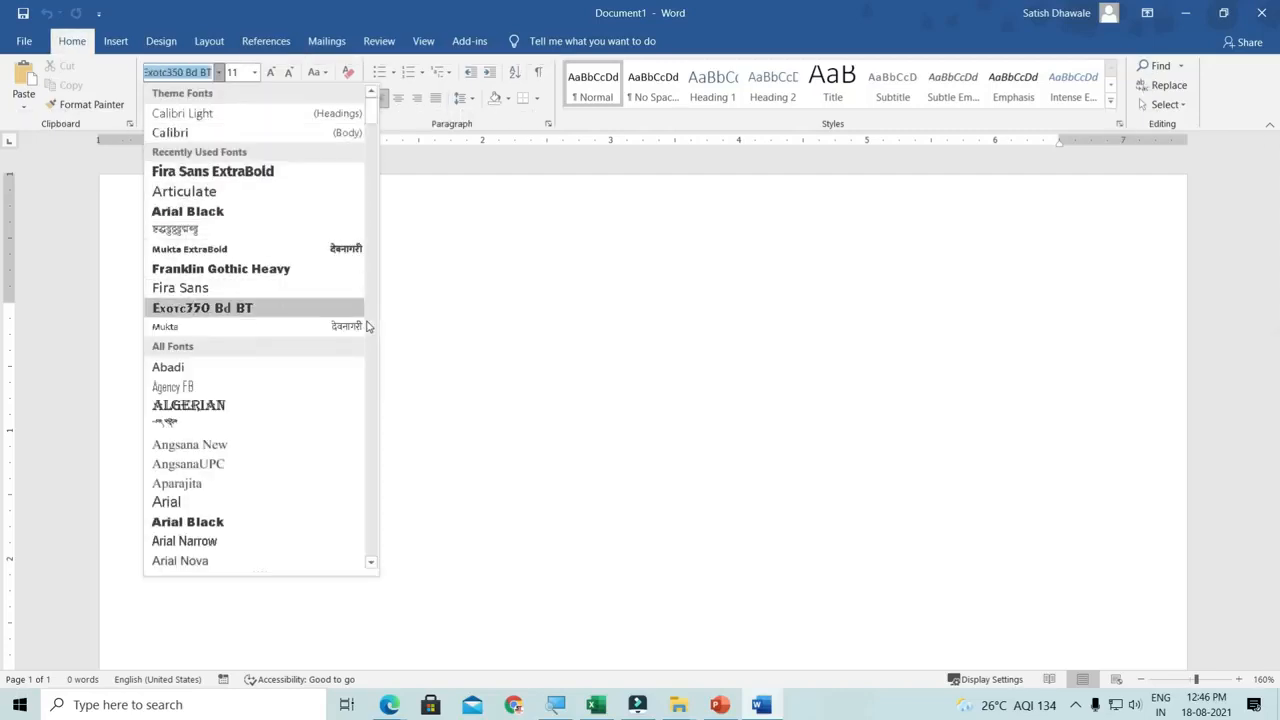
key(Down)
key(Escape)
key(Escape)
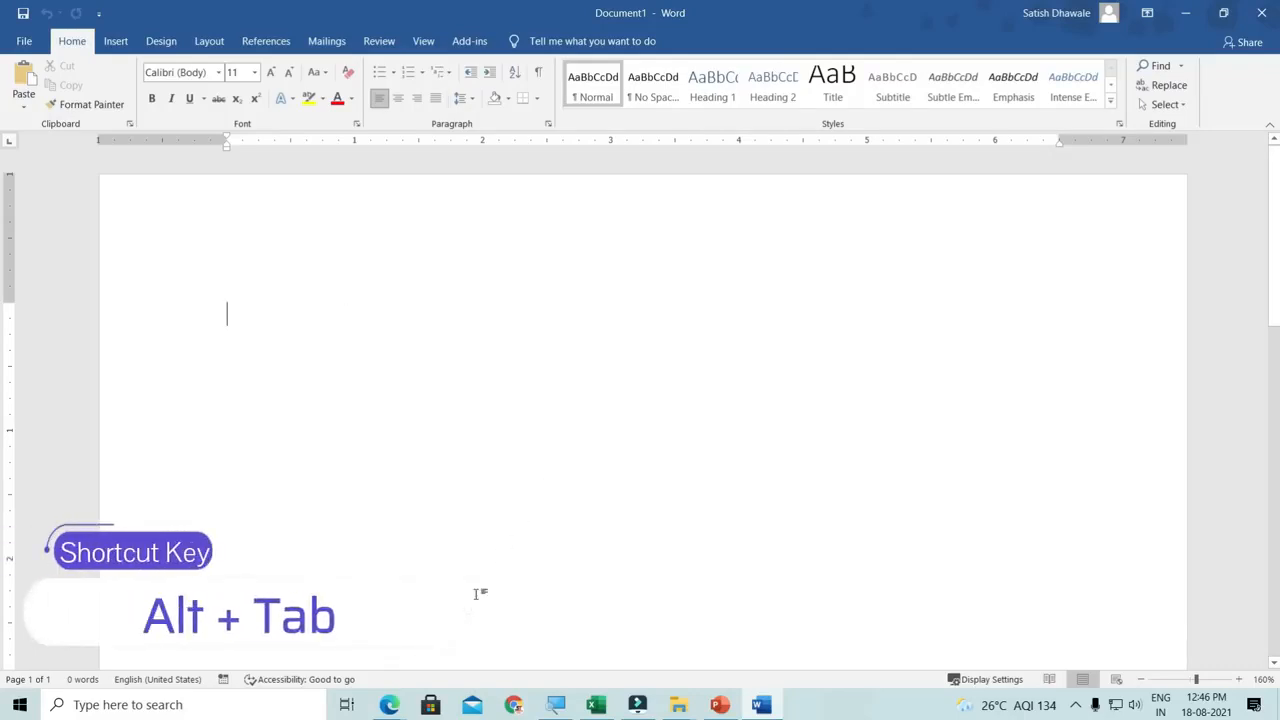
- Switch back and forth between Word and the Edge browser window showing the All Courses page
mouse_move(390, 705)
click(322, 622)
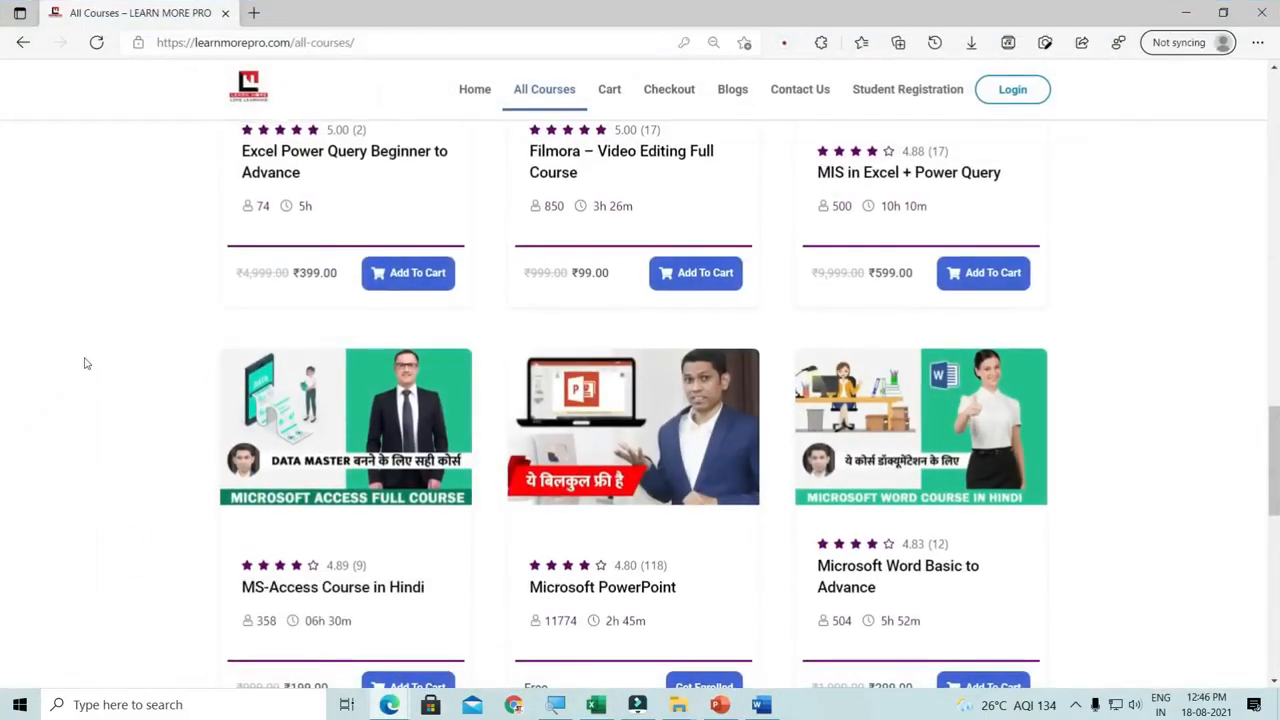
key(alt+Tab)
key(alt+Tab)
key(alt+Tab)
key(alt+Tab)
key(alt+Tab)
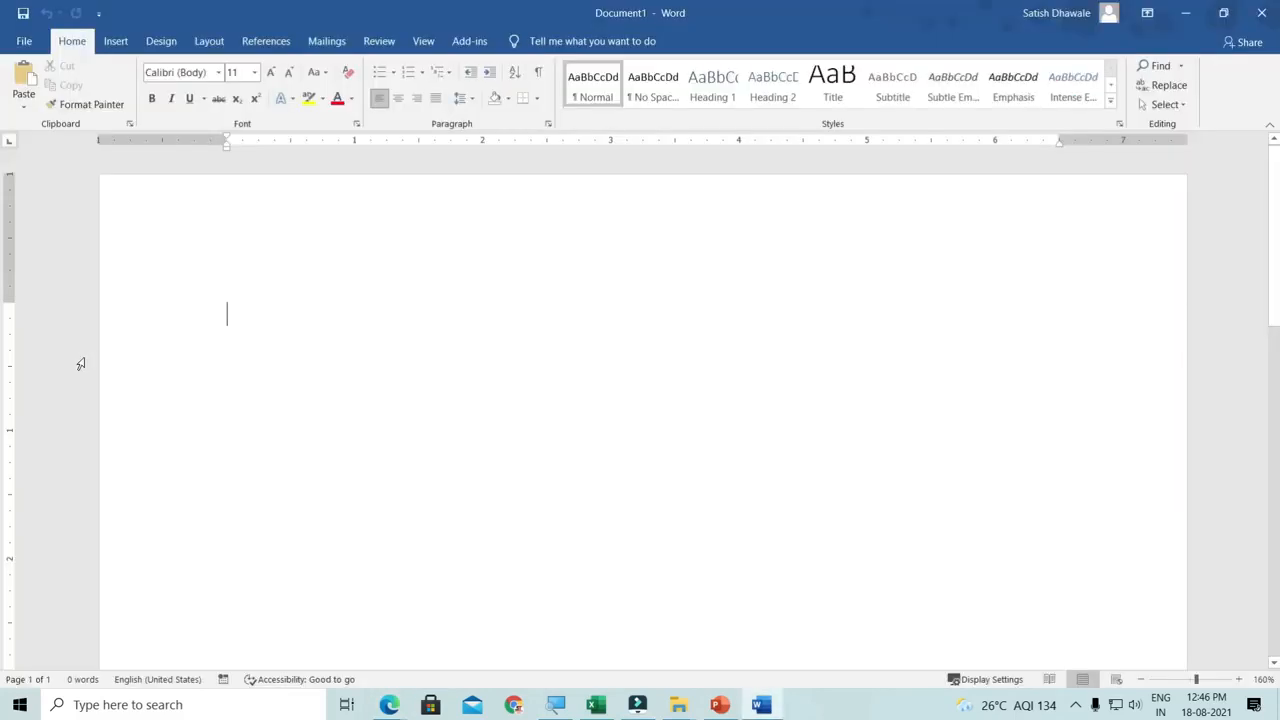
key(alt+Tab)
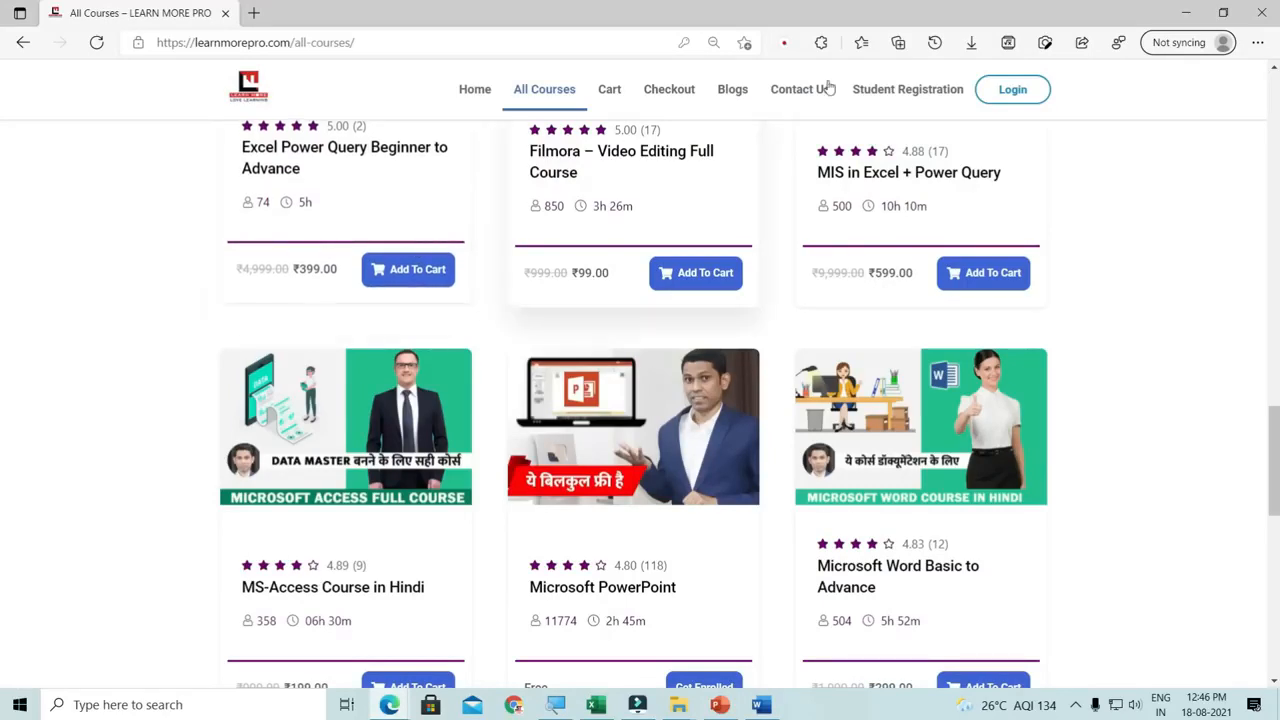
- Show the desktop and view the properties of the SHORTCUTS.txt file, closing them without changes
key(super+d)
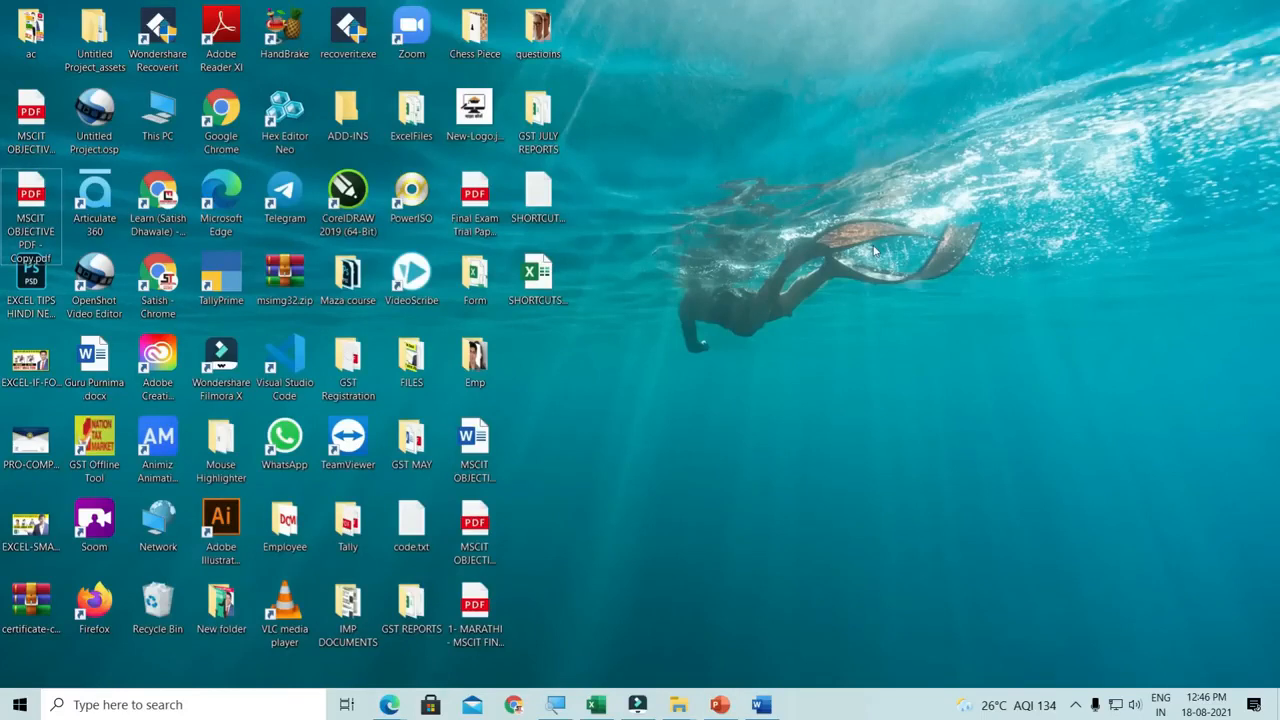
click(539, 197)
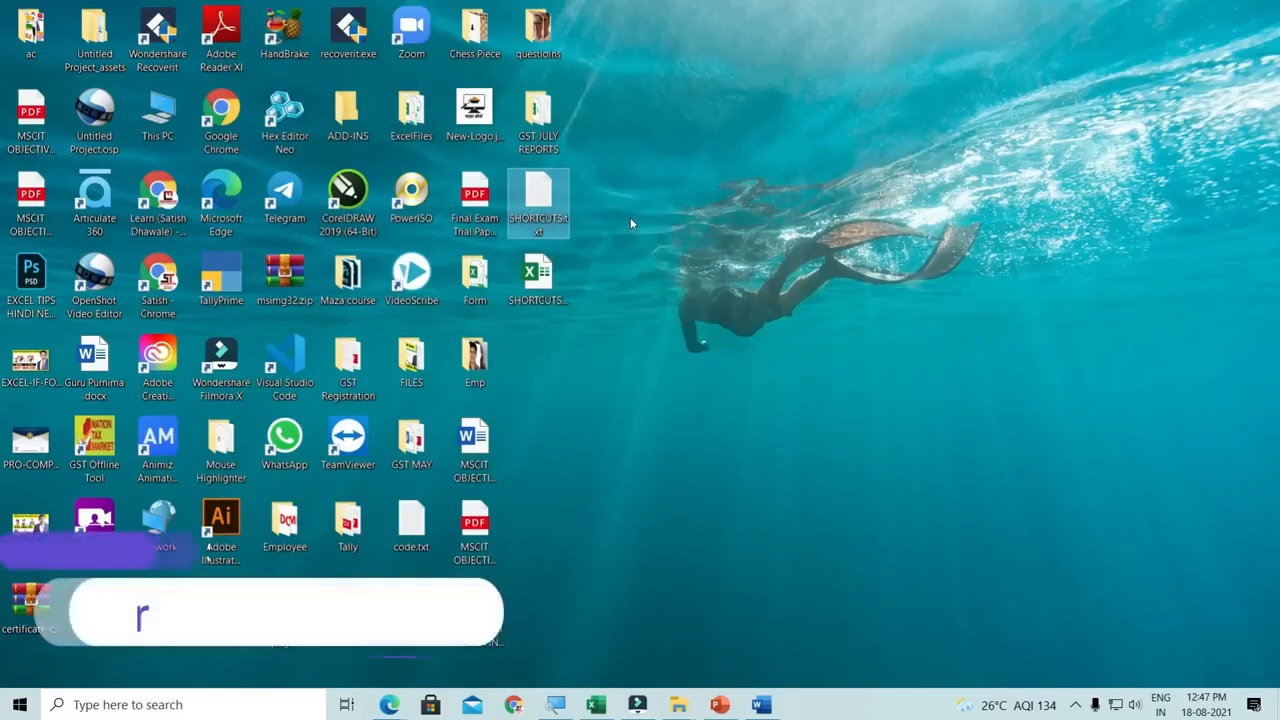
key(alt+Return)
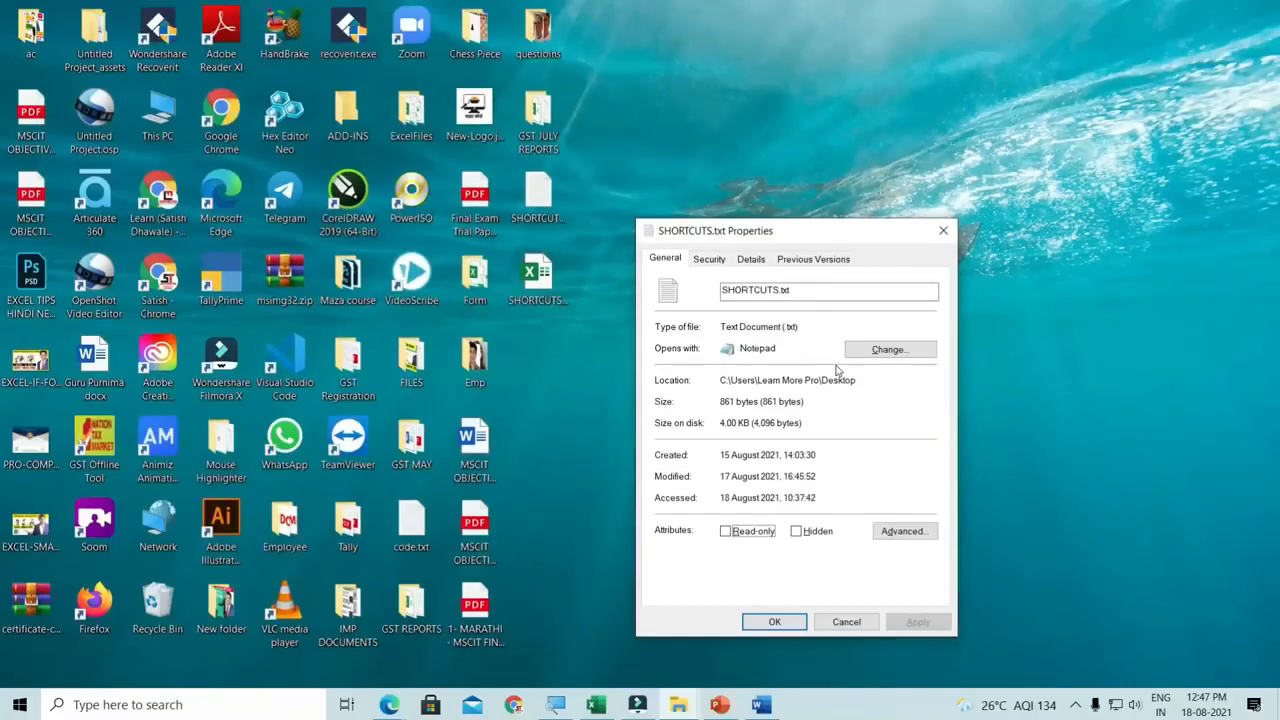
click(943, 231)
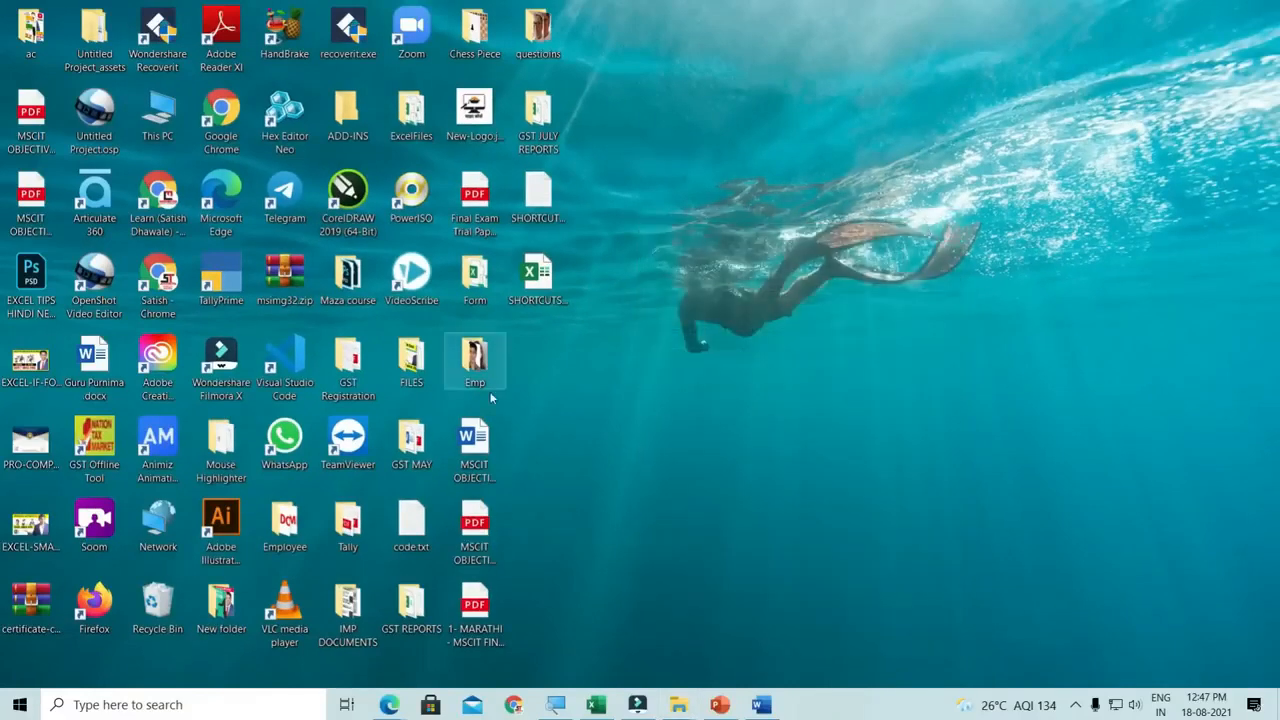
- View the properties of the MSCIT OBJECTIVE PDF.docx file on the desktop and close them
click(484, 451)
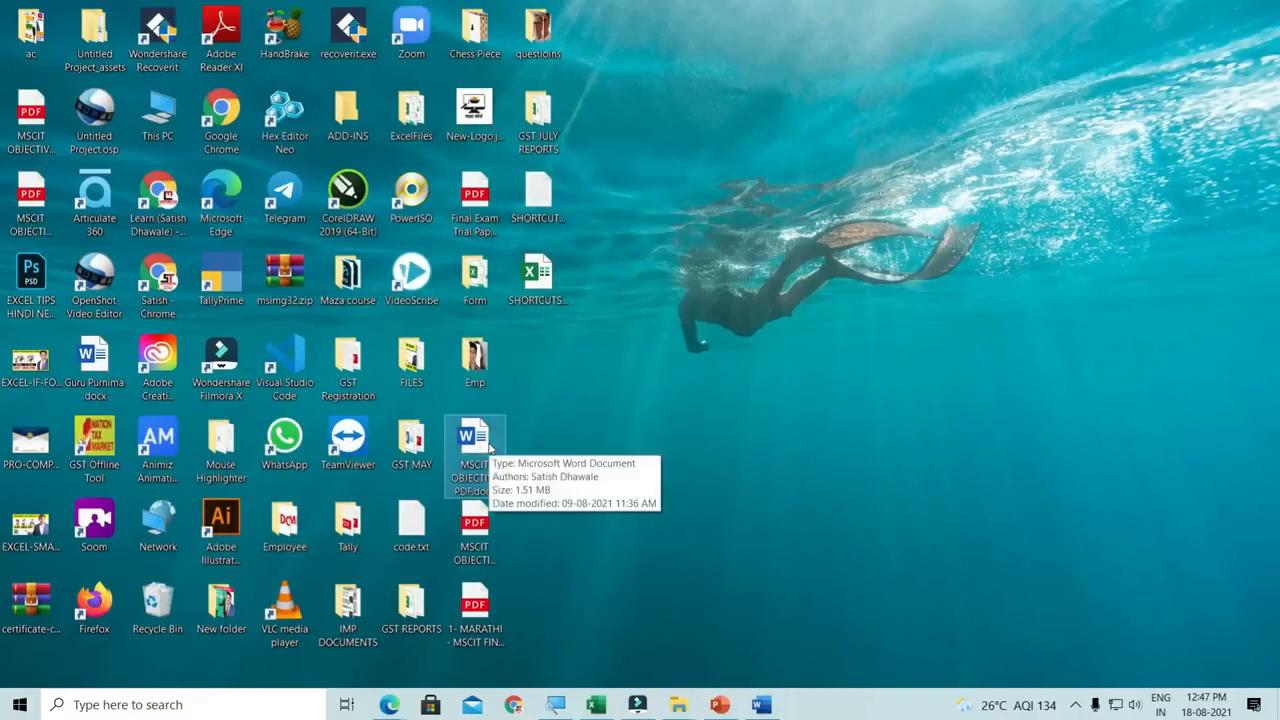
key(alt+Return)
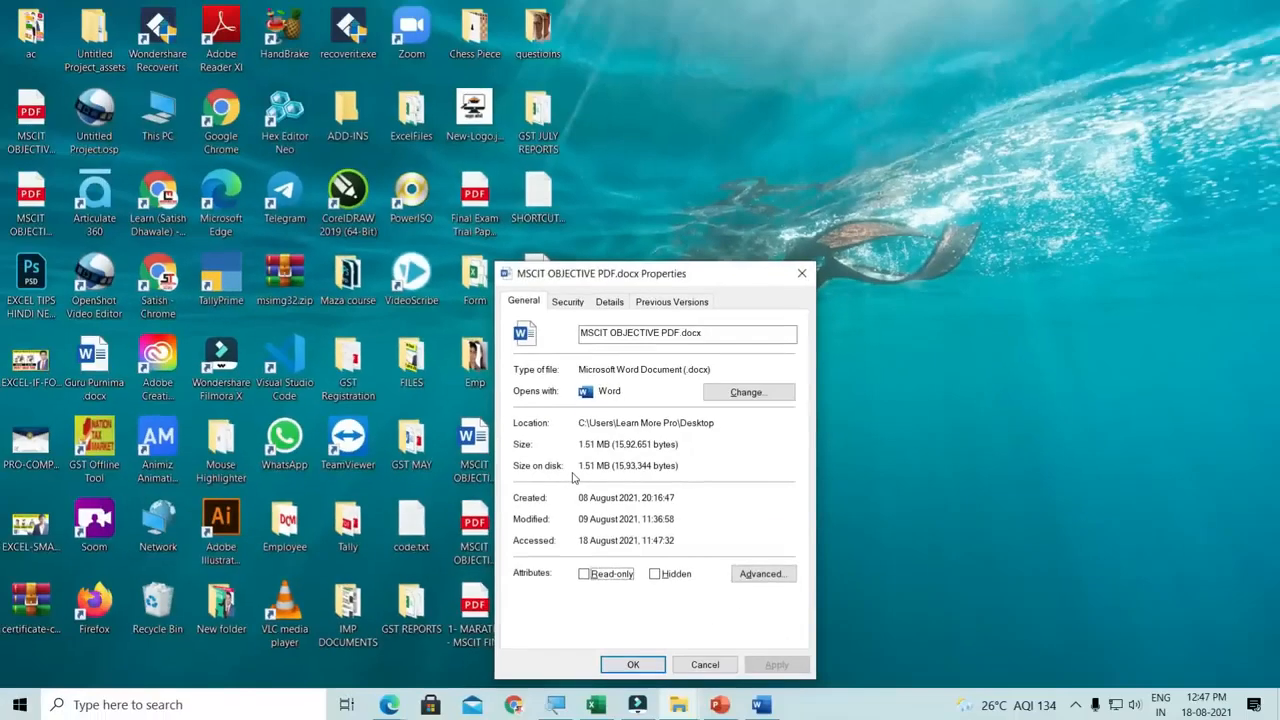
click(1033, 72)
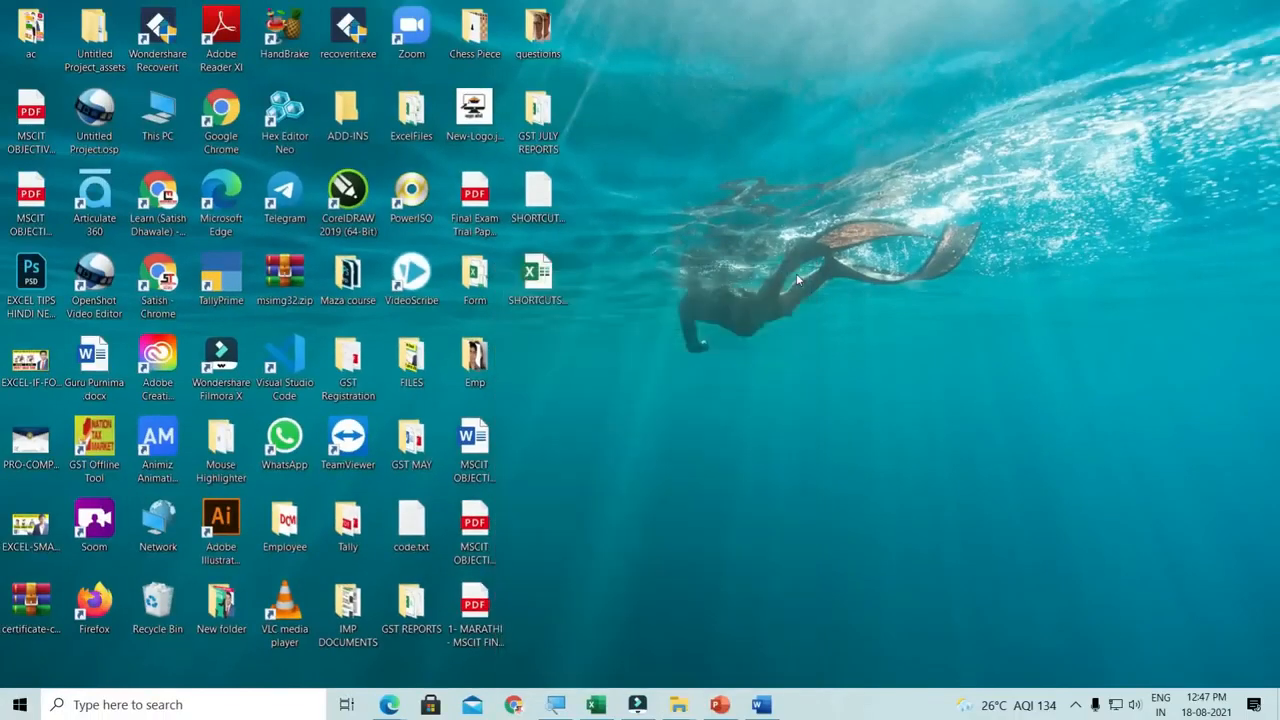
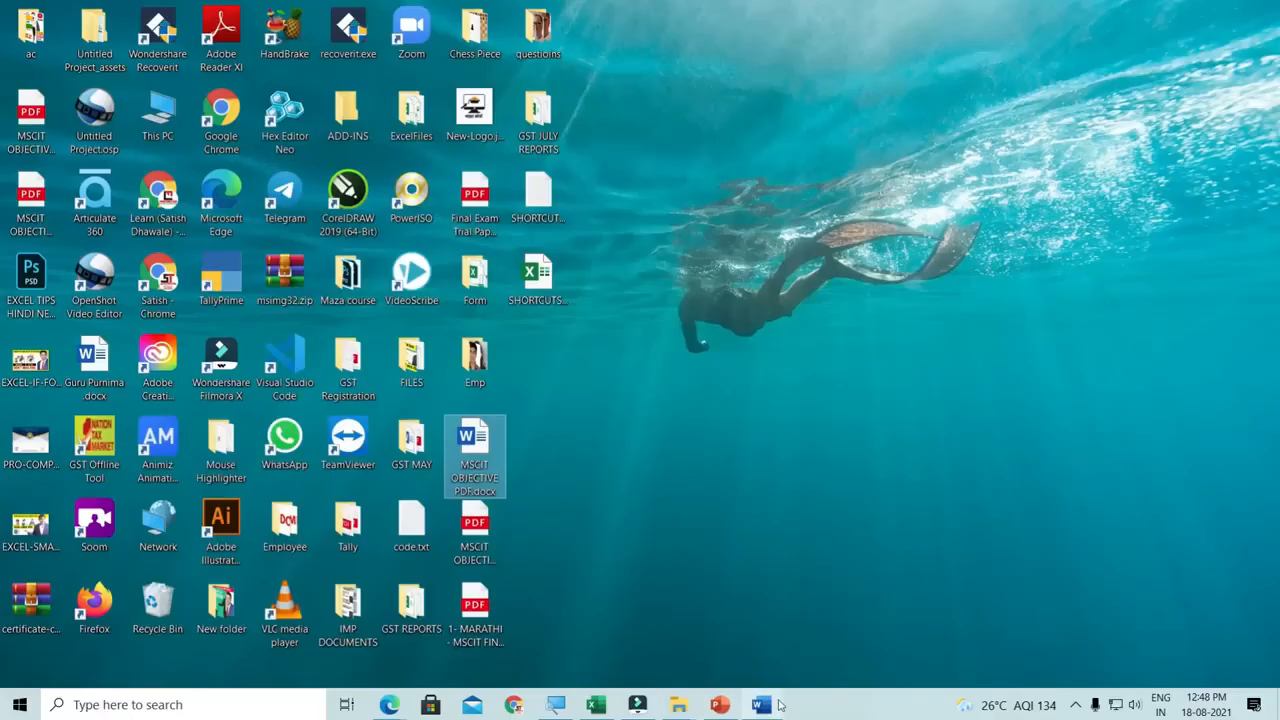
- Switch to the blank Word document and generate sample paragraphs with =rand()
click(770, 705)
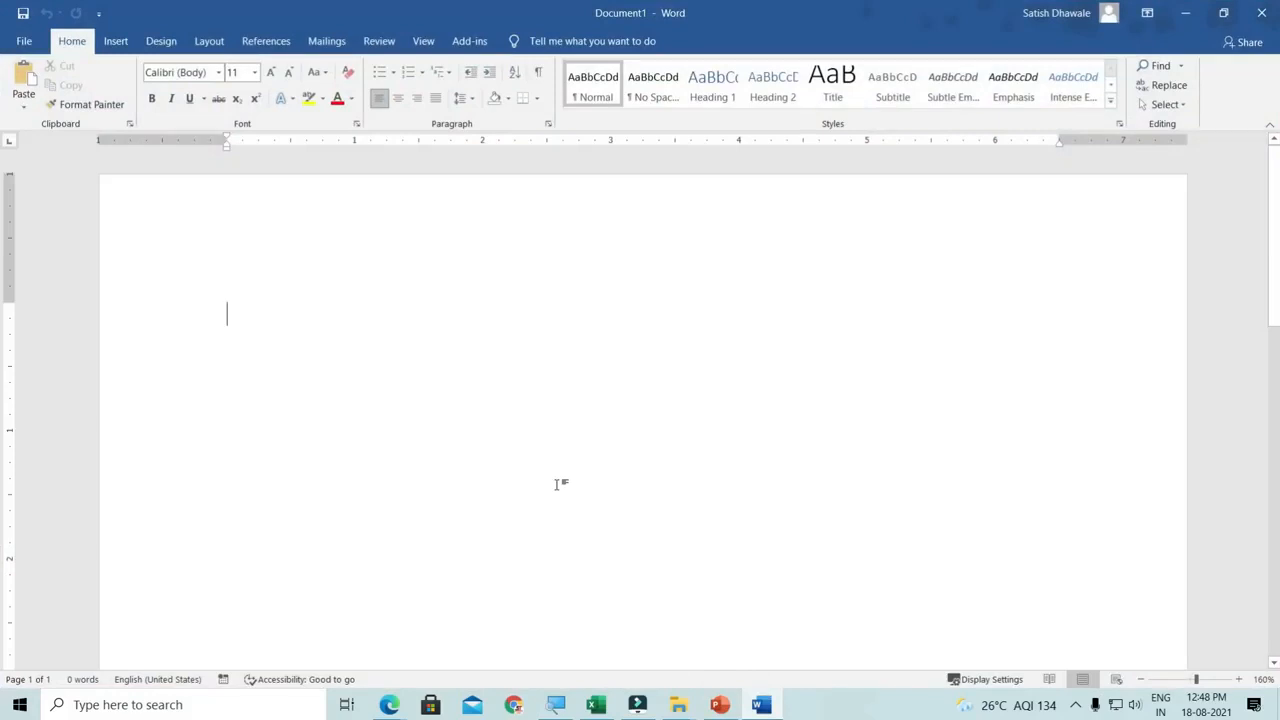
text(=rand()
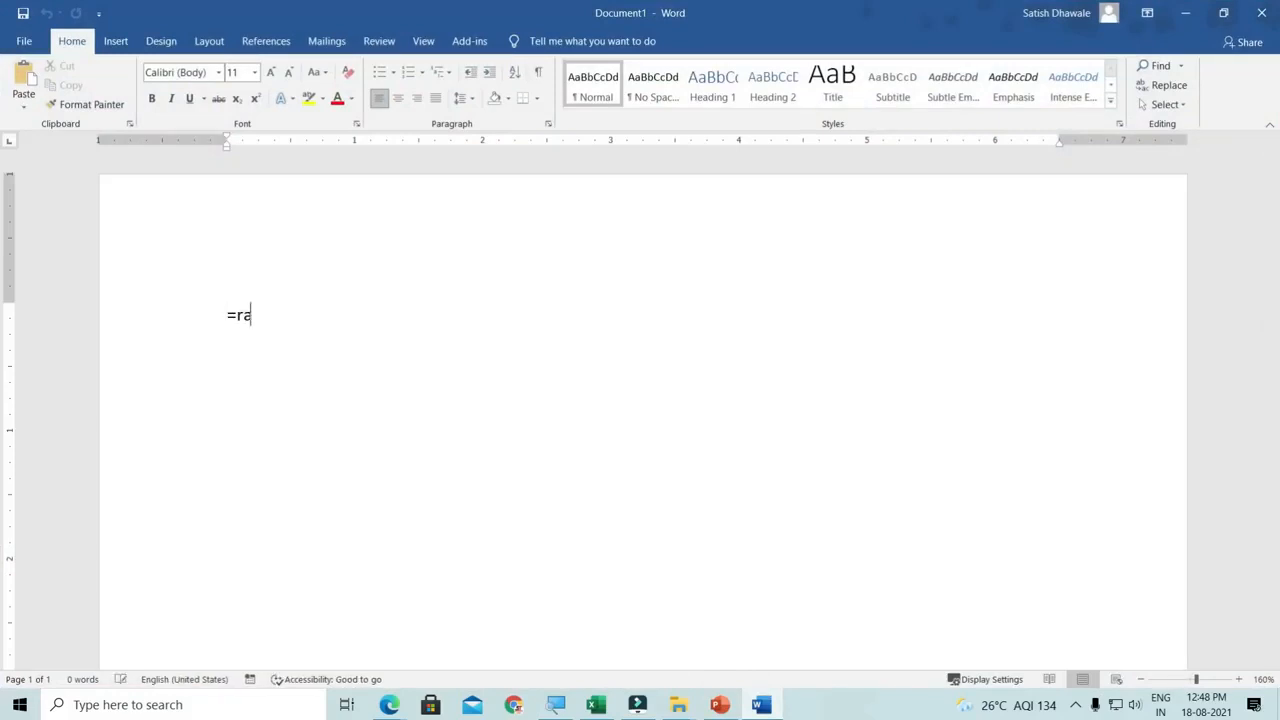
key(BackSpace)
key(BackSpace)
text(d())
key(Return)
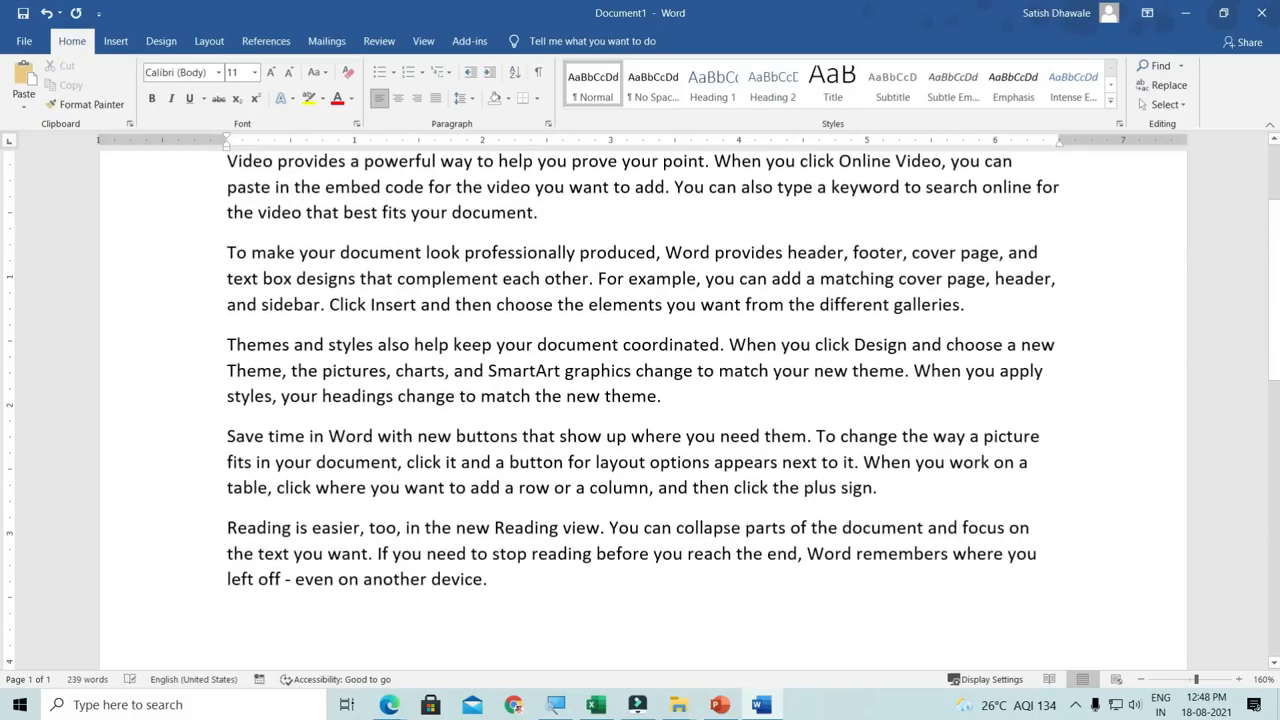
scroll(347, 568, up, 1)
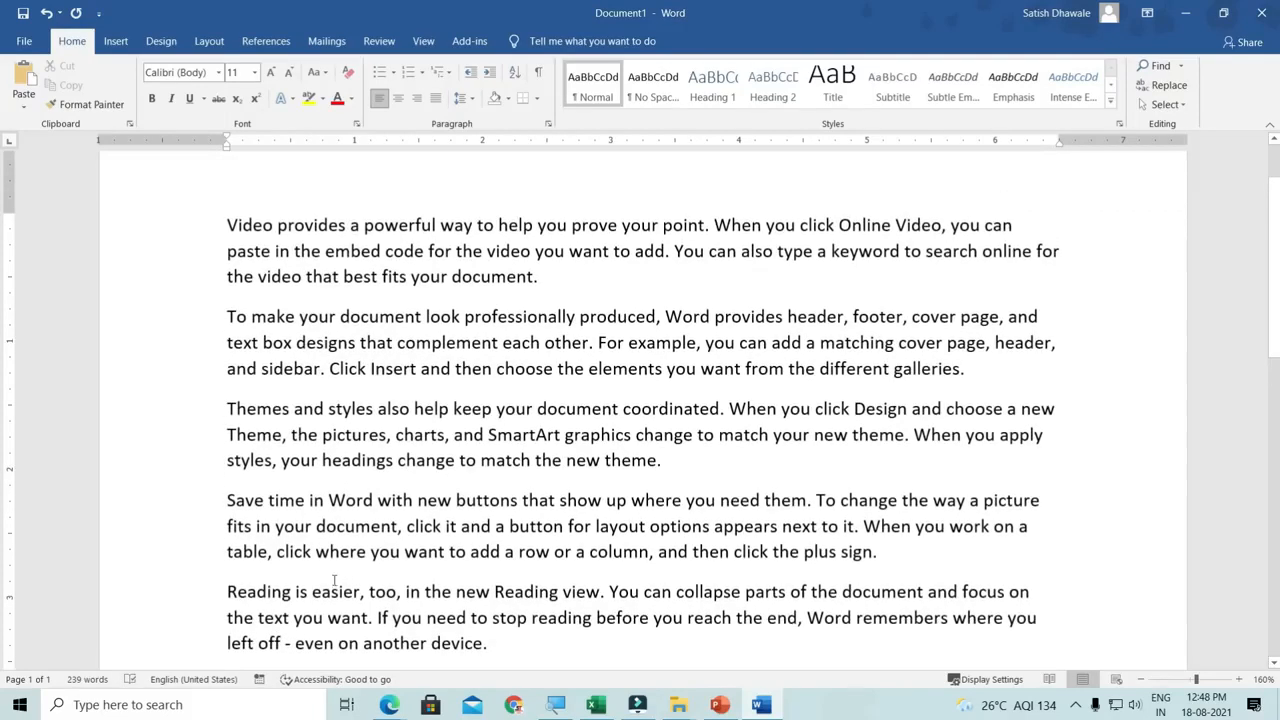
- Move the cursor to the end of the first line, to the document's end, and back to its start
click(228, 224)
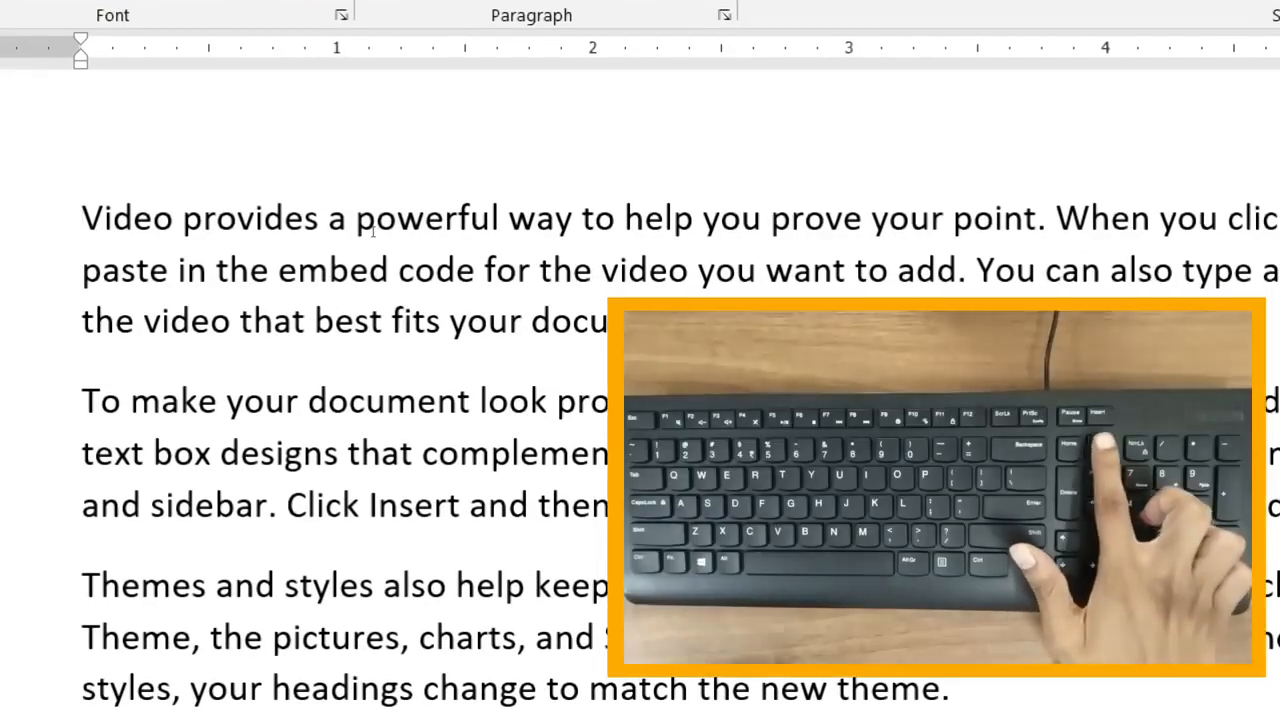
key(End)
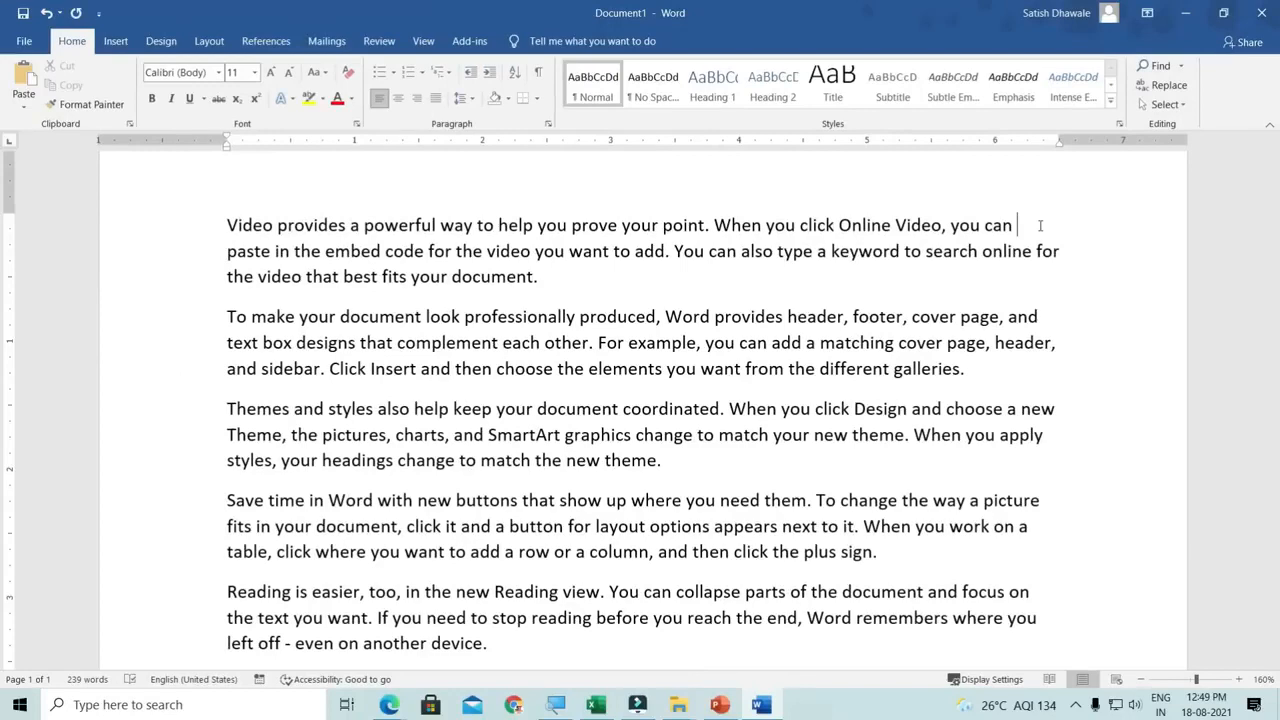
key(ctrl+Home)
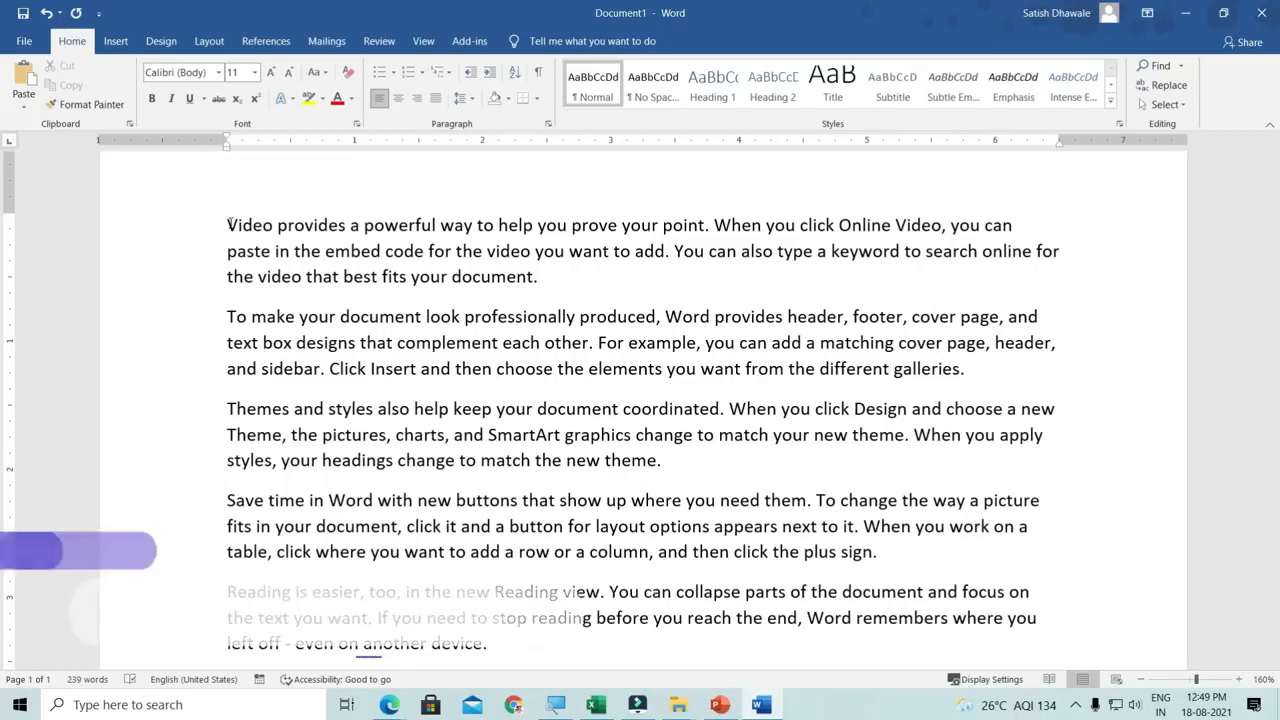
key(ctrl+End)
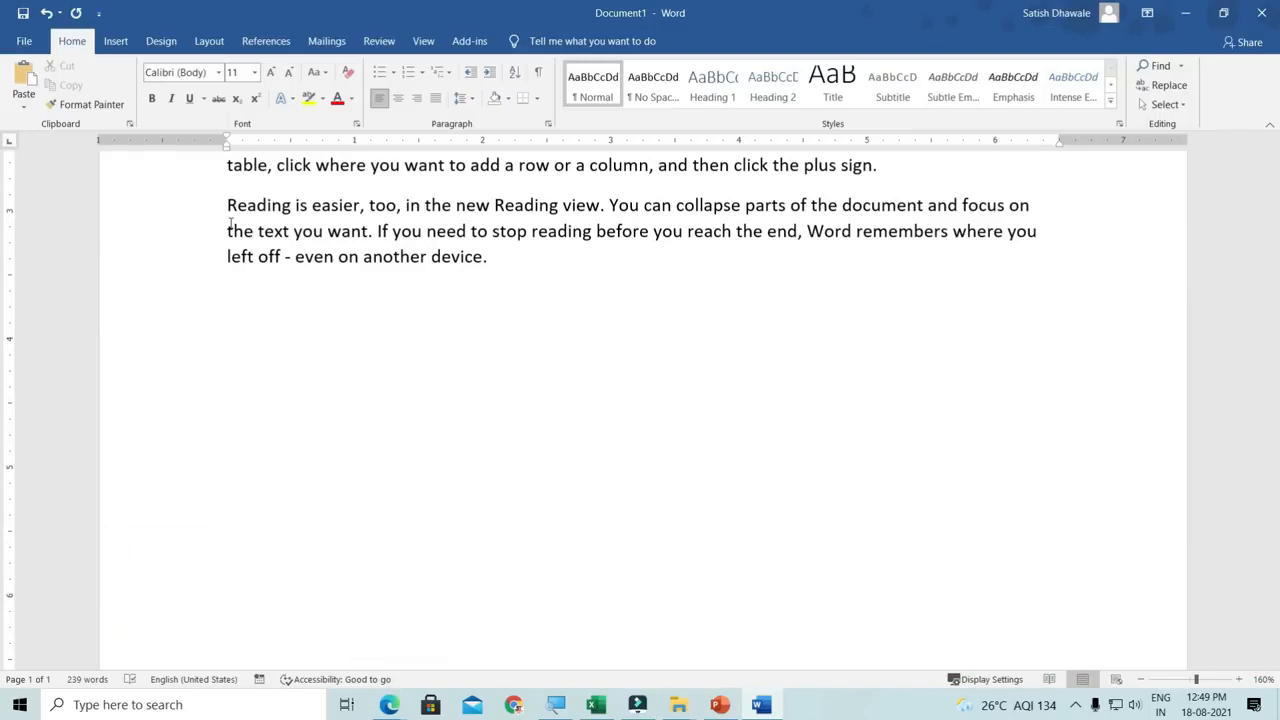
key(ctrl+Home)
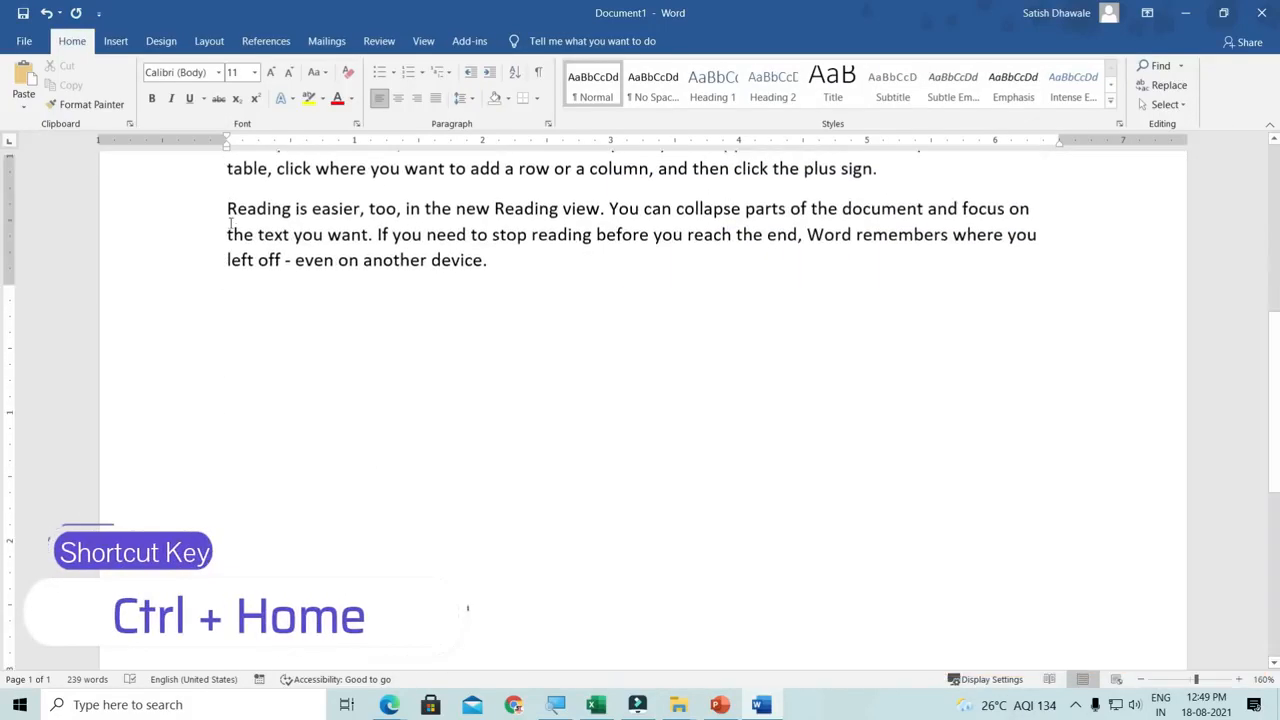
key(ctrl+Home)
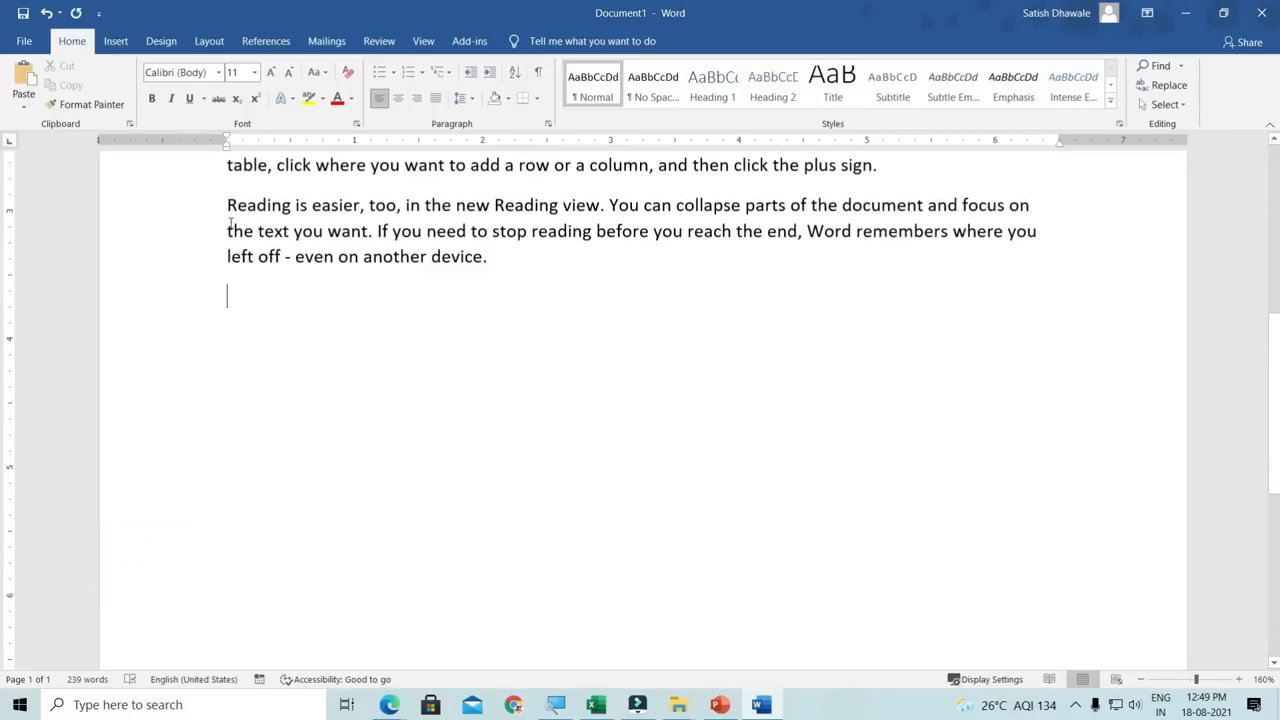
key(ctrl+Home)
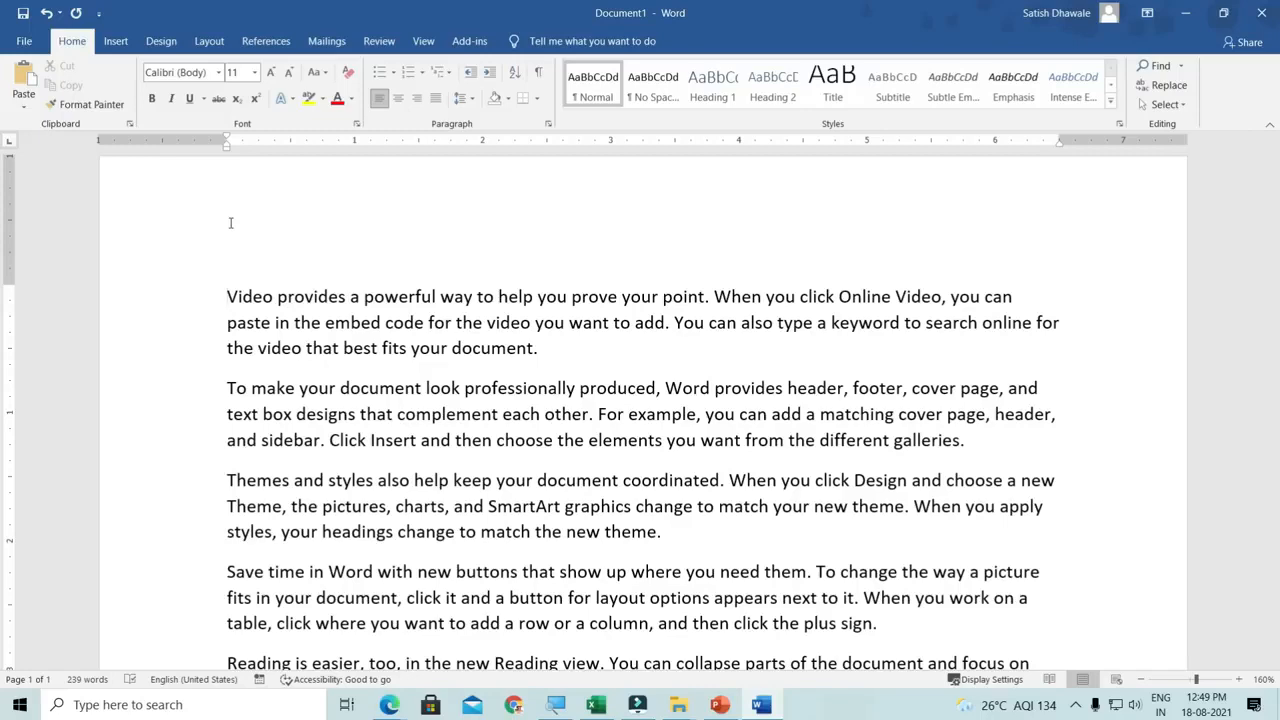
- Copy the entire document text and paste it six times in succession
key(ctrl+a)
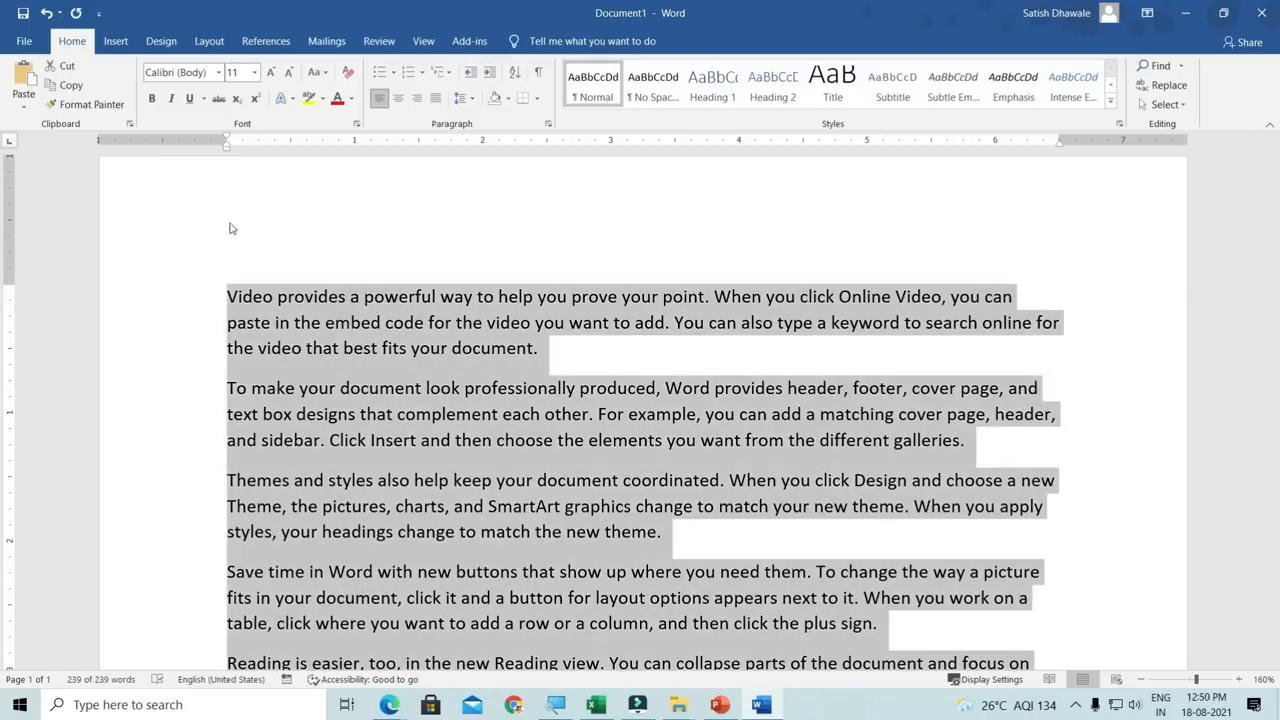
key(ctrl+v)
key(ctrl+v)
key(ctrl+v)
key(ctrl+v)
key(ctrl+v)
key(ctrl+v)
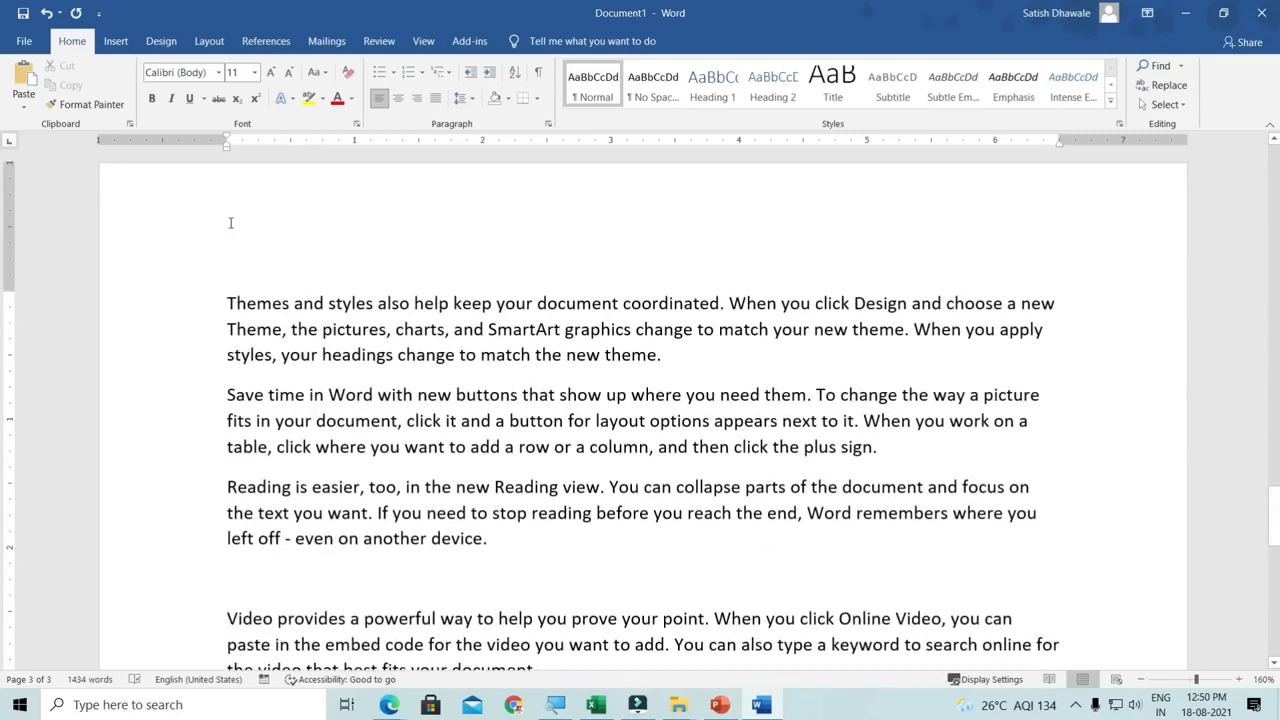
- Page up through the pasted text from the document's end and page back down
key(Page_Up)
key(Page_Up)
key(Page_Up)
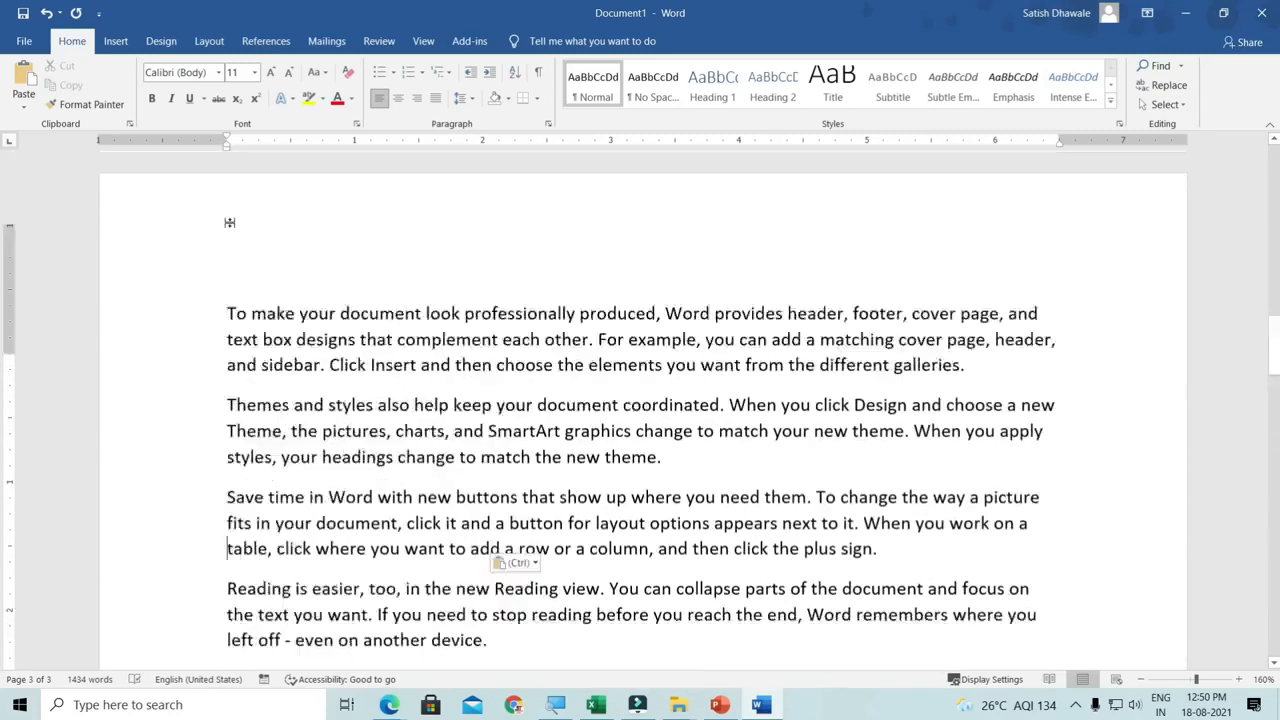
key(Page_Up)
key(Page_Up)
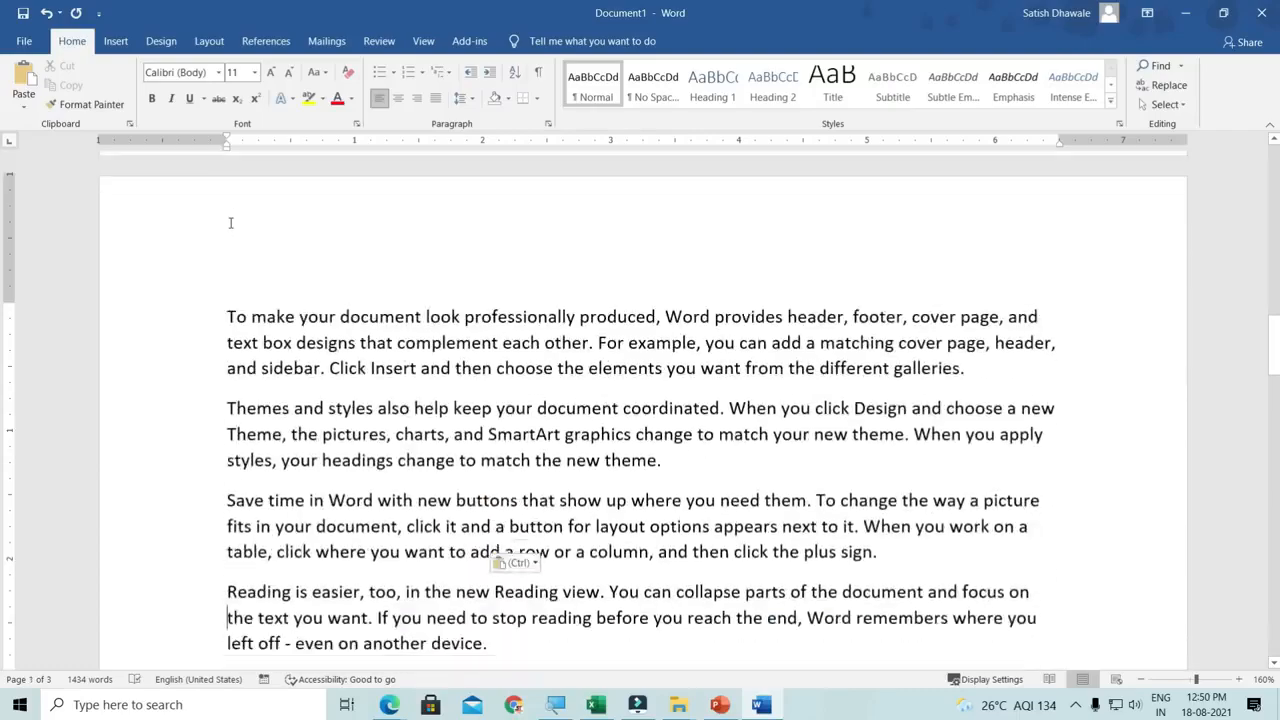
key(Page_Down)
key(Page_Down)
key(Page_Down)
key(Page_Down)
- Move the cursor down through the document line by line
key(Down)
key(Down)
key(Down)
key(Down)
key(Down)
key(Down)
key(Down)
key(Down)
key(Down)
key(Down)
key(Down)
key(Down)
key(Down)
key(Down)
key(Down)
key(Down)
key(Down)
key(Down)
key(Down)
key(Down)
- Return to the start of the document and go down through it one screen at a time
key(ctrl+Home)
key(Page_Down)
key(Page_Down)
key(Page_Down)
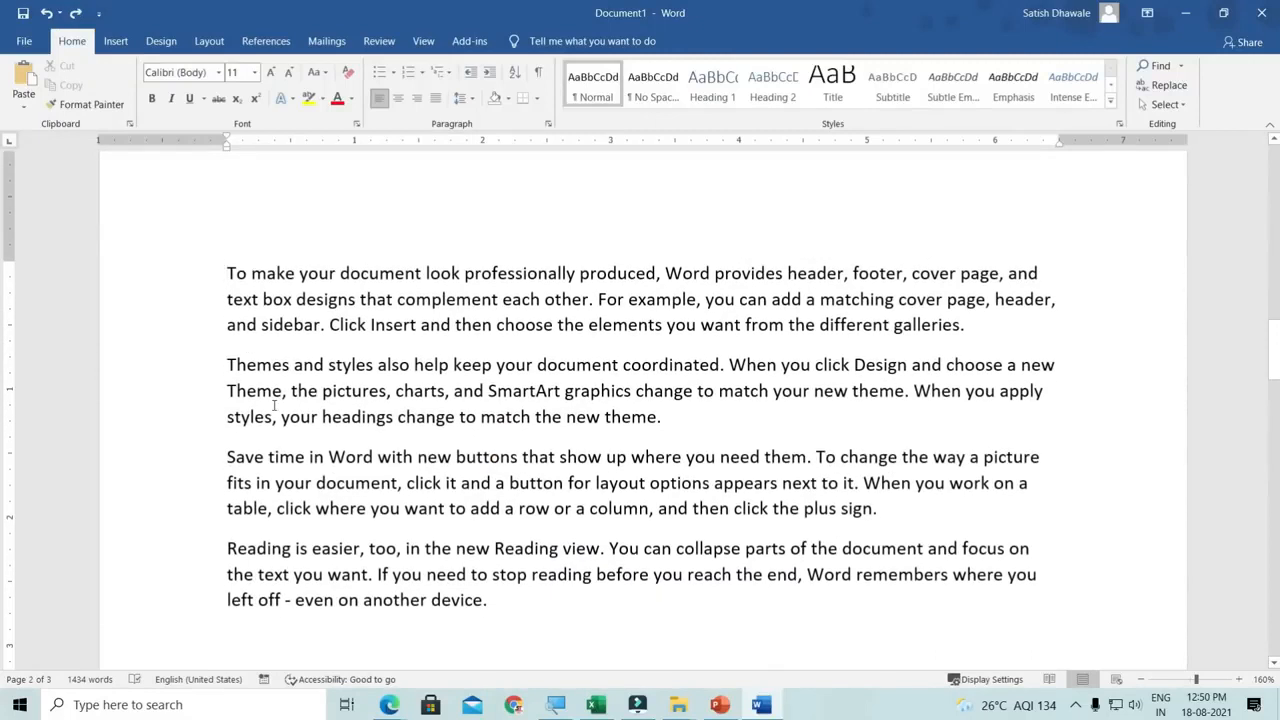
scroll(273, 405, down, 3)
scroll(273, 405, down, 1)
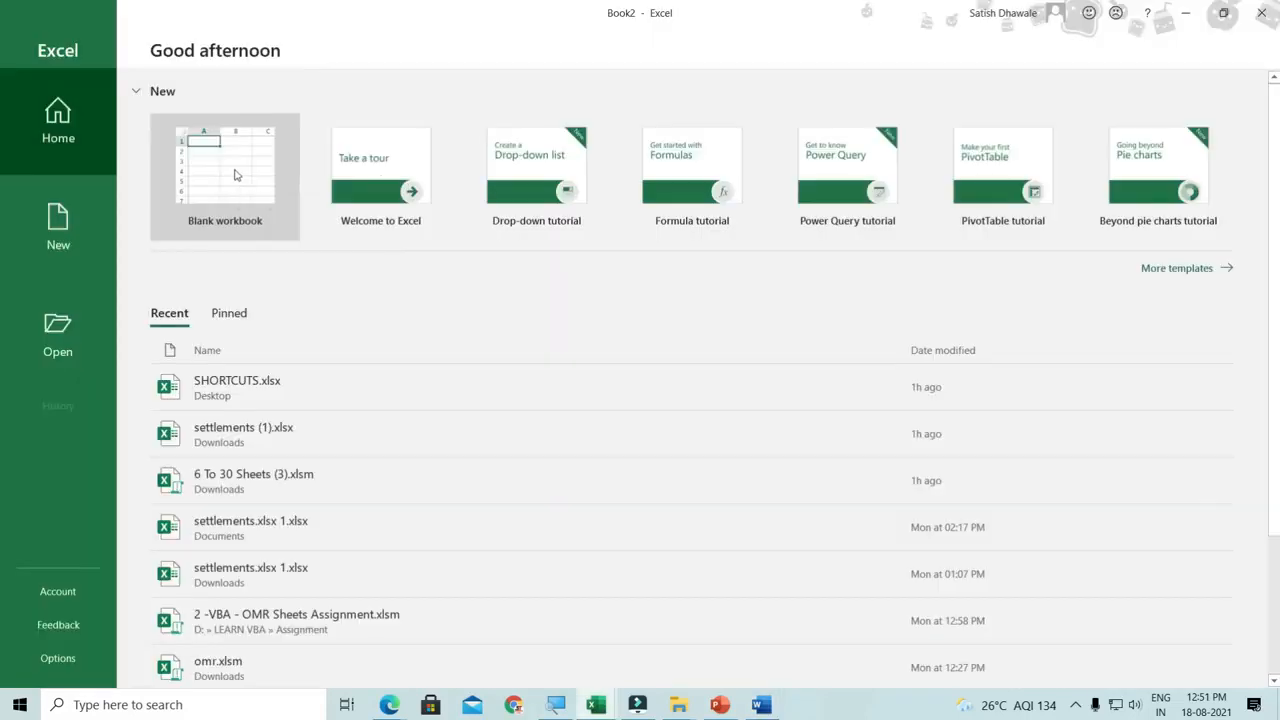
- Create a blank workbook in Excel and enlarge the sheet view
click(236, 178)
scroll(148, 308, up, 8)
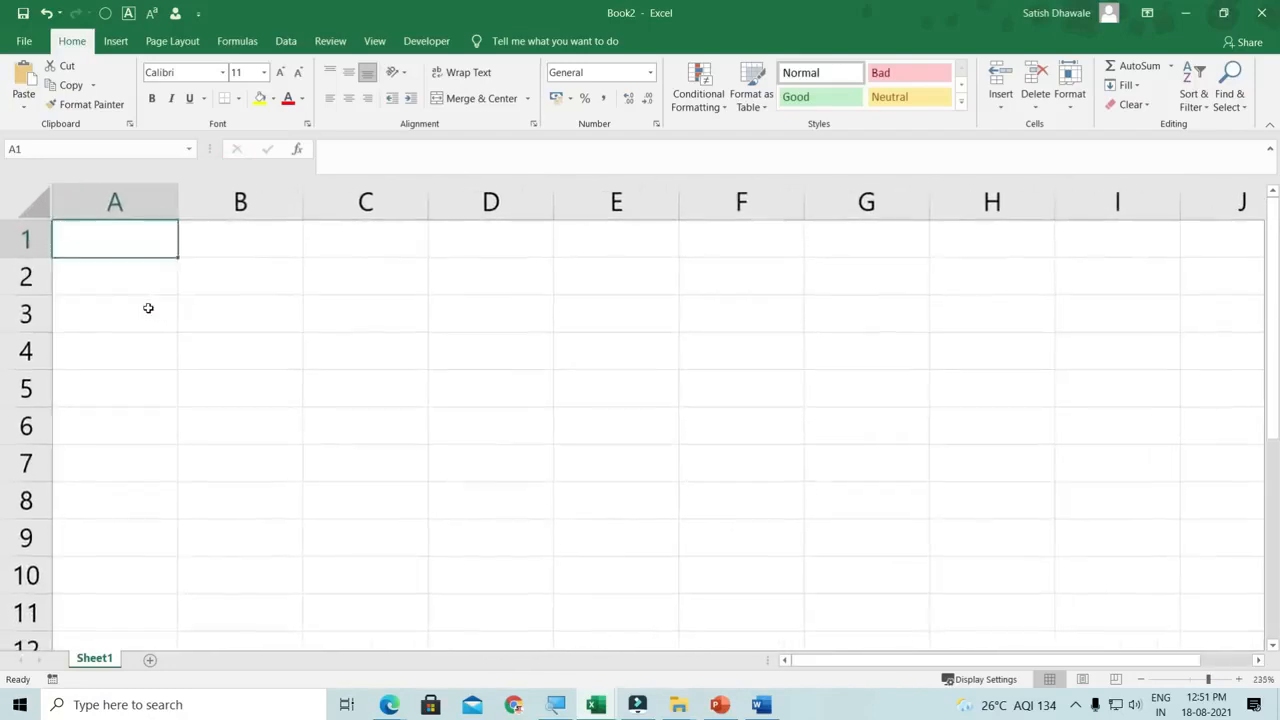
- Enter LEARN MORE in cell A3 and widen column A so the text fits
click(143, 348)
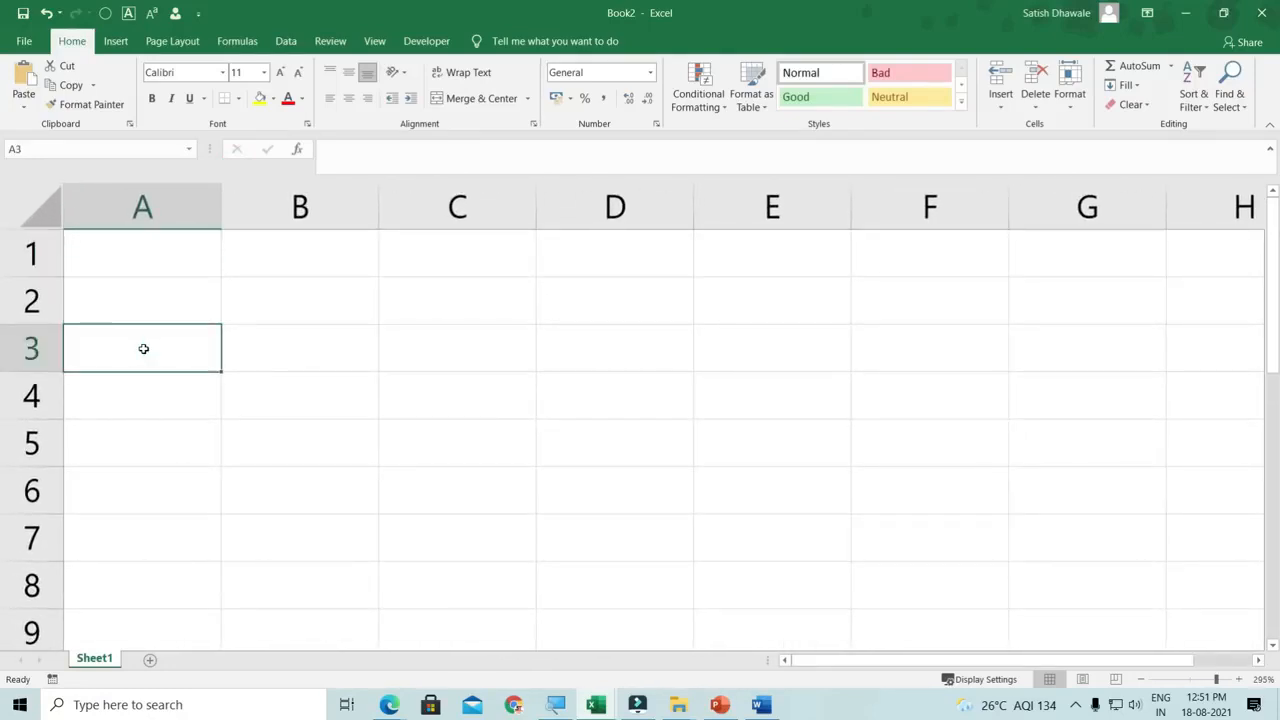
double_click(143, 348)
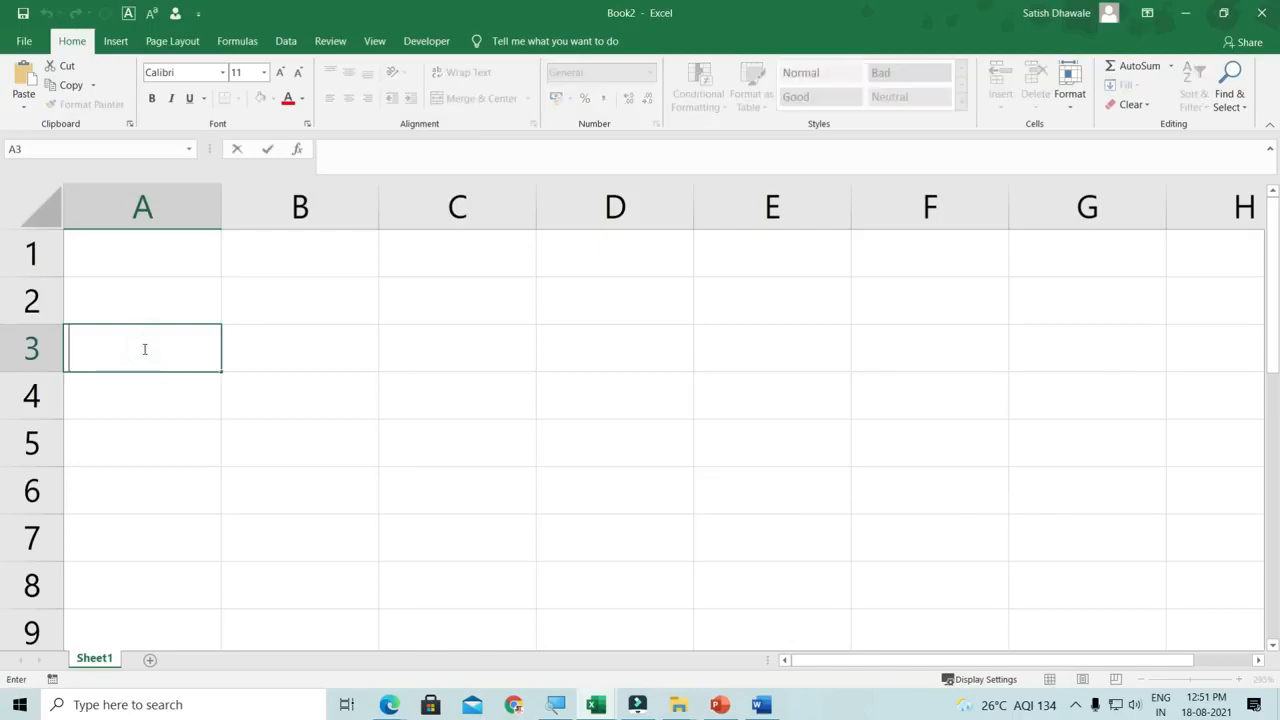
text(LEARN MORE)
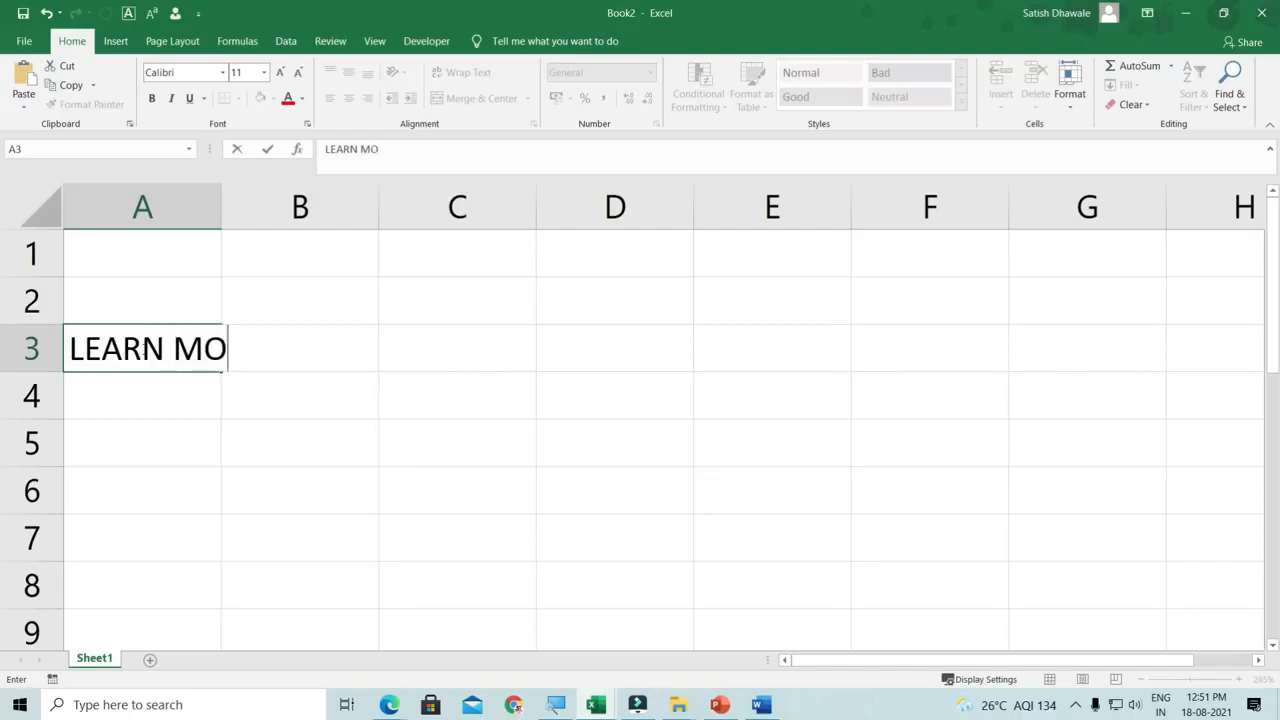
key(Return)
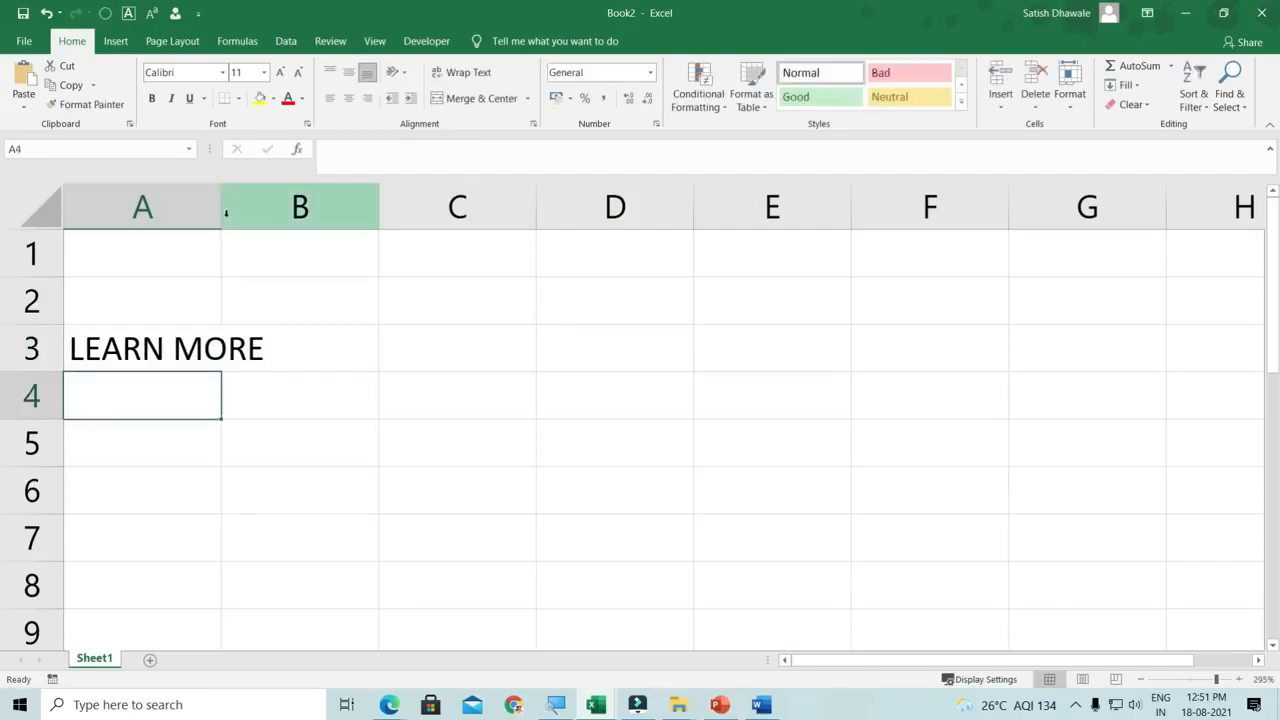
drag(221, 210, 321, 210)
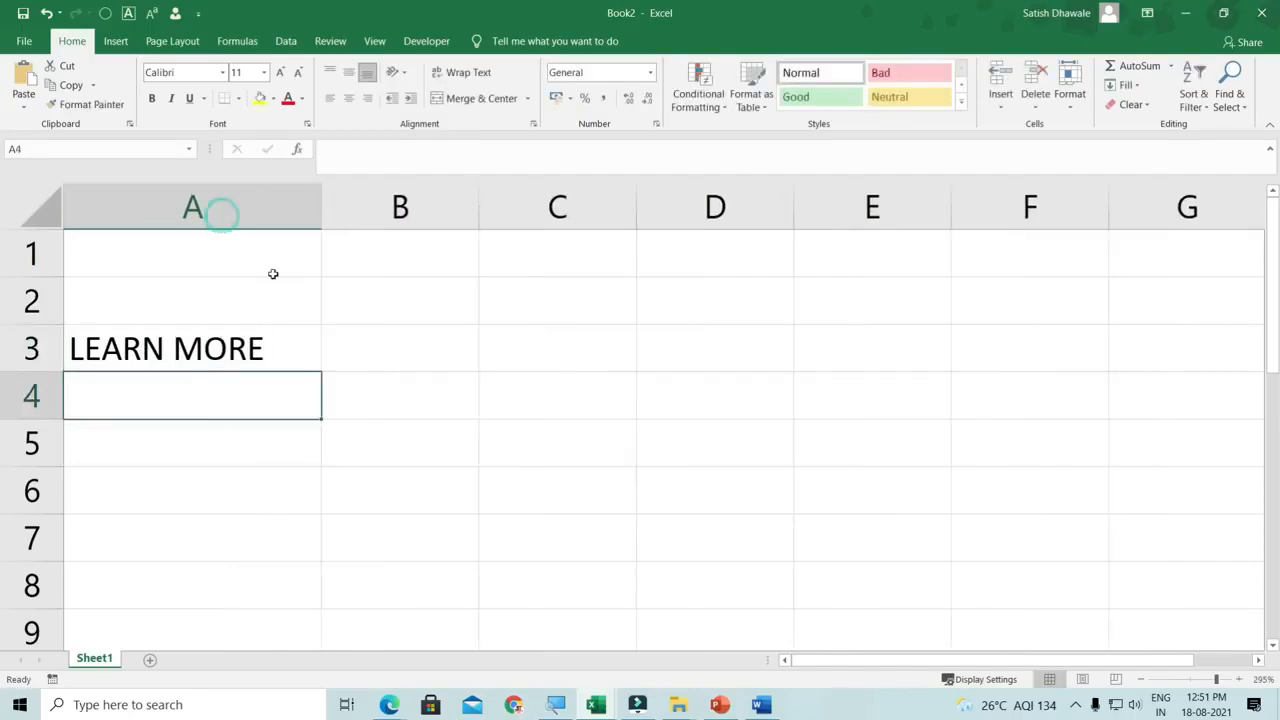
- Open cell A3 for editing and insert HELLO in front of LEARN MORE
click(68, 346)
double_click(68, 346)
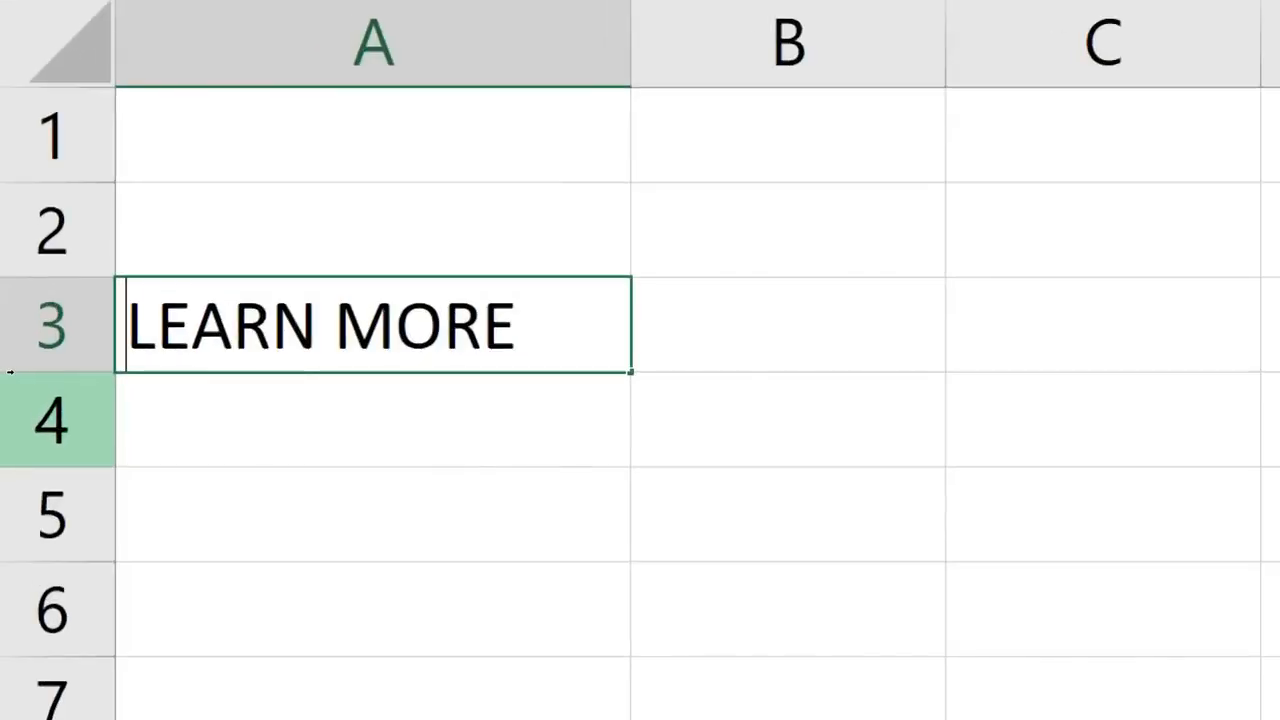
key(shift+Right)
text(HELLO)
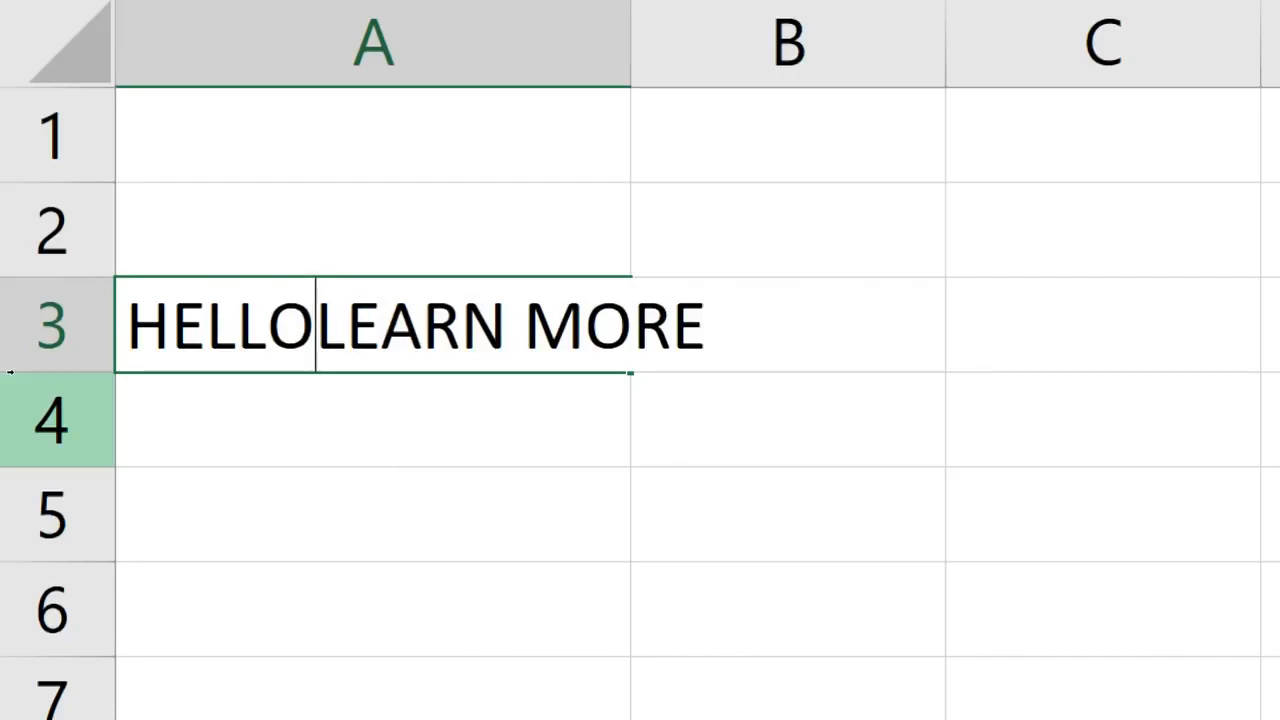
- Turn on overtype mode in cell A3 and replace LEARN MORE after HELLO with KKFDKFKDFK
key(shift+Right)
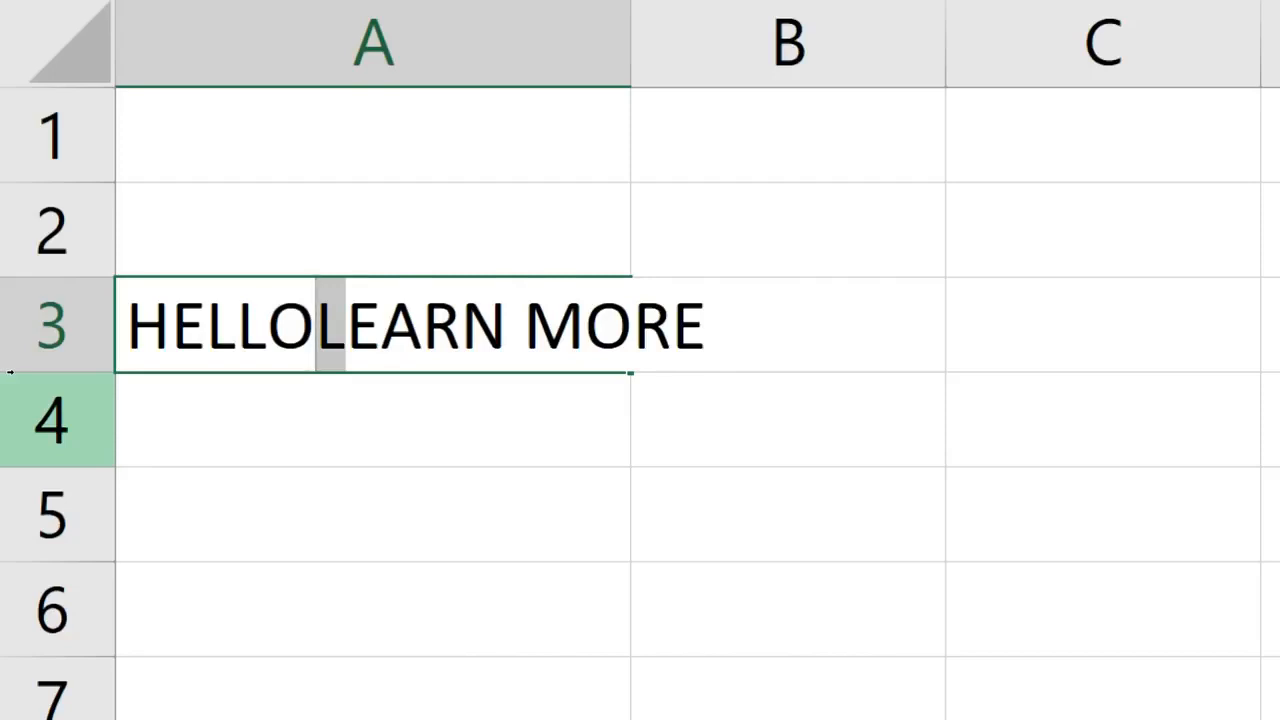
text(K)
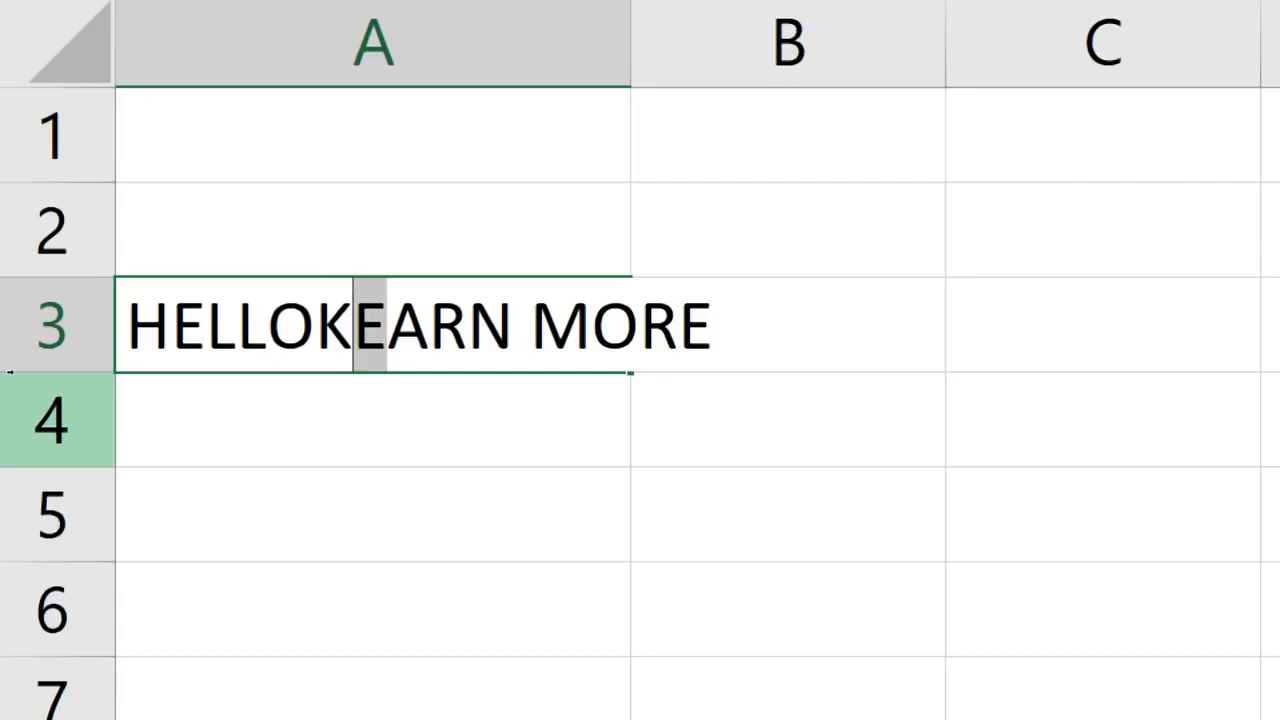
text(KFD)
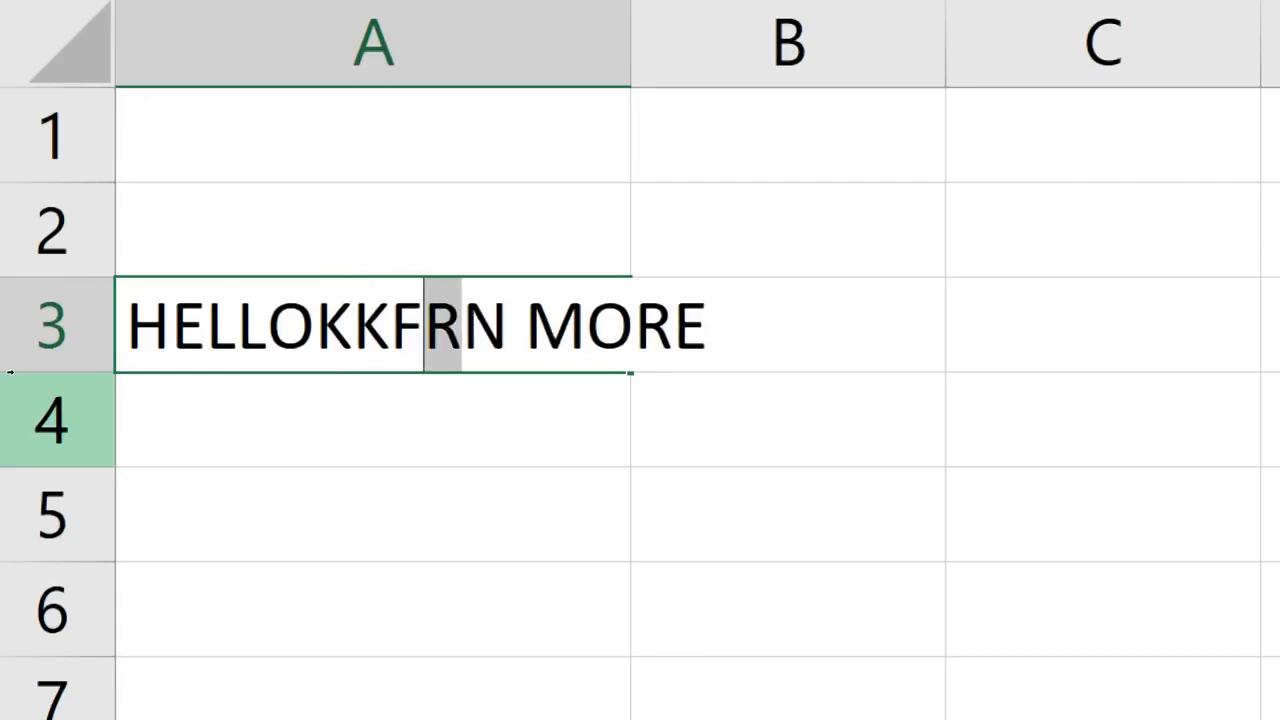
text(KFKDFK)
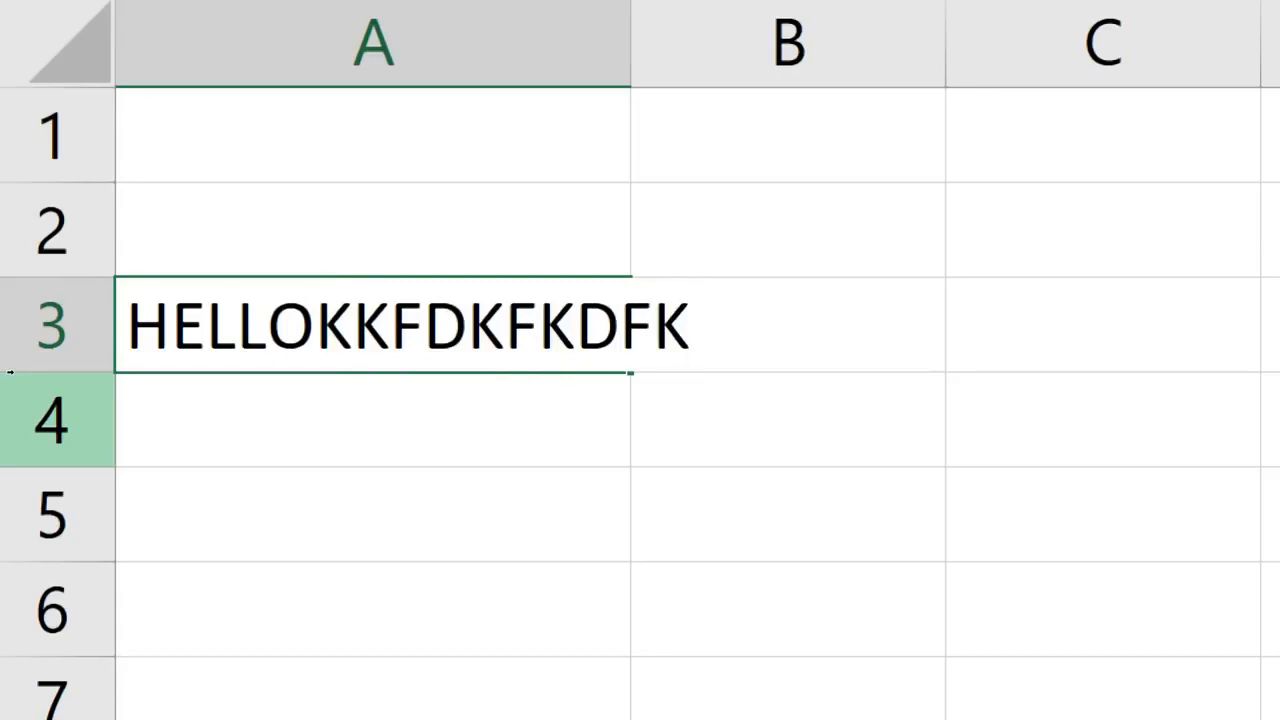
- Overtype the characters from the beginning of cell A3 with FDKFKDF
key(Home)
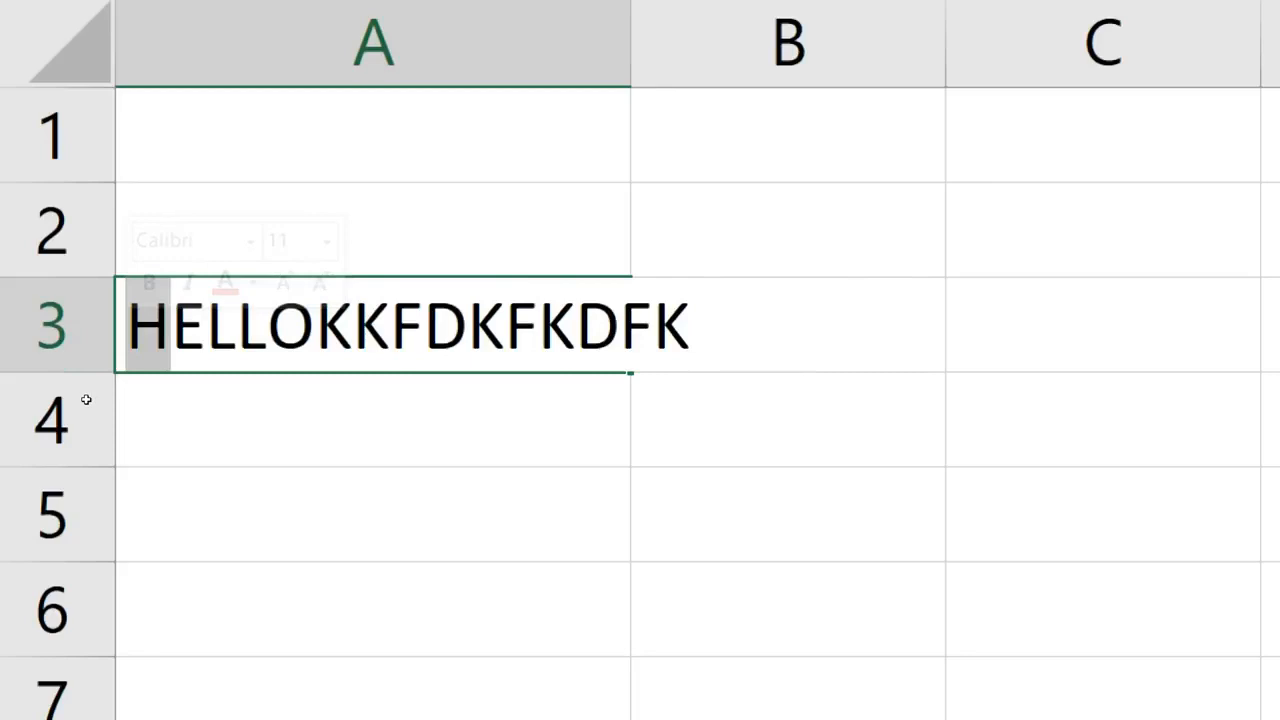
text(FDKFK)
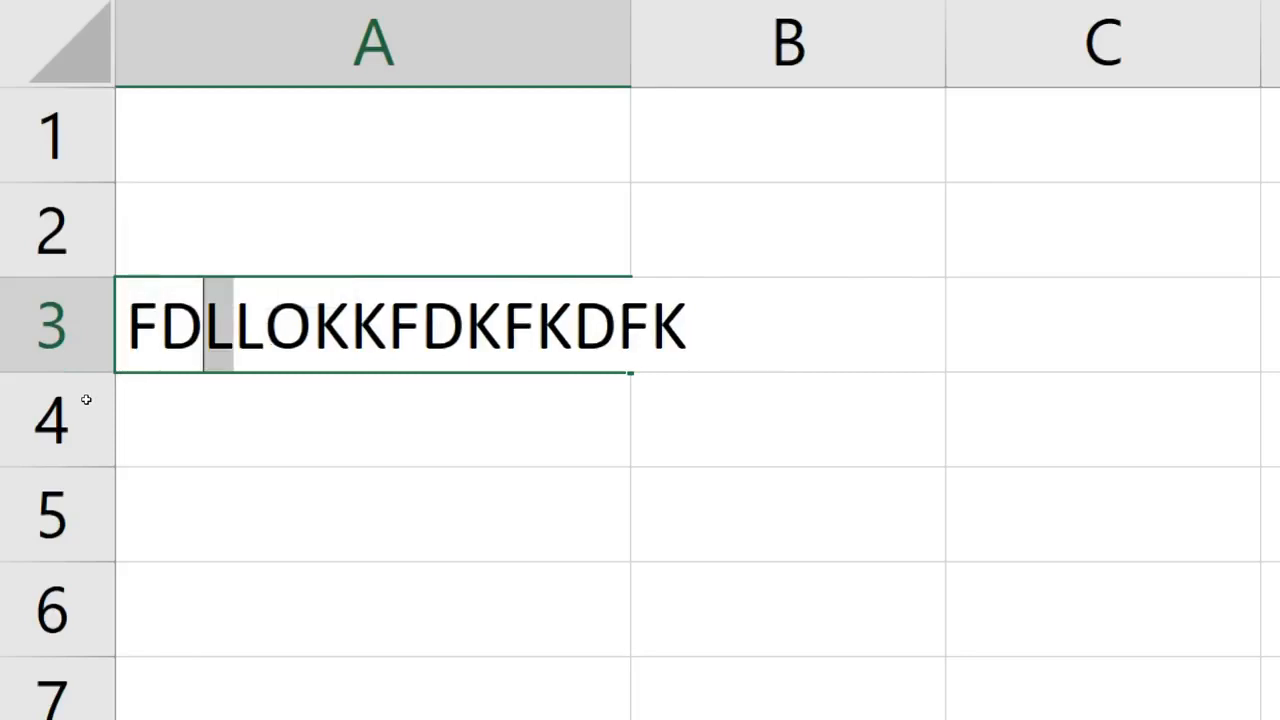
text(DF)
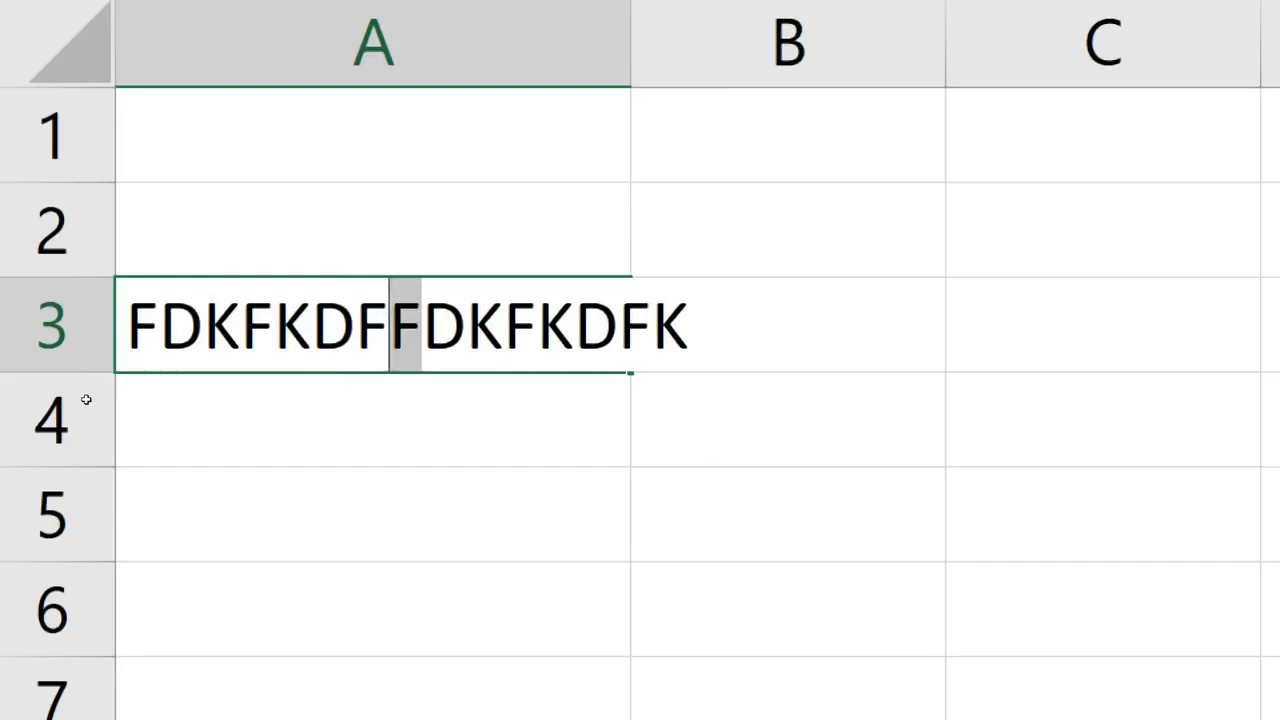
- Switch back to insert mode, add FDJFJFJF at the cursor within the text of A3, and commit the entry
key(Insert)
text(FDJFJFJ)
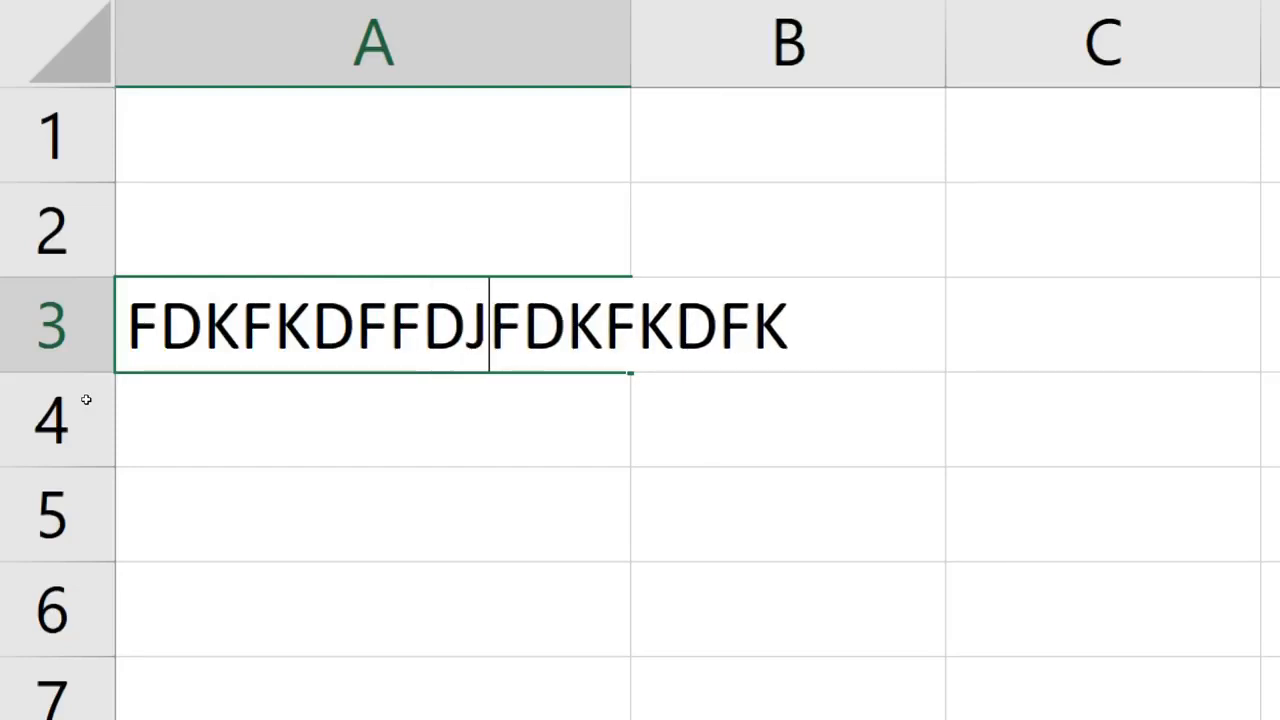
text(F)
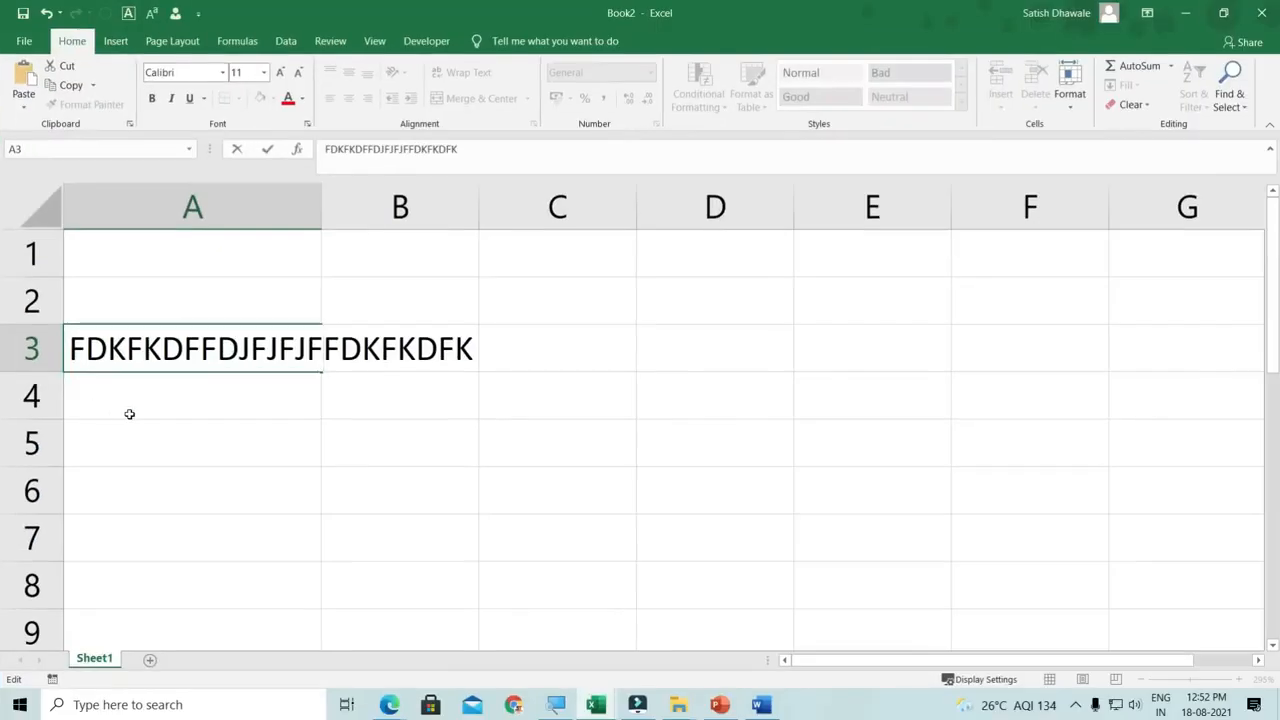
click(408, 451)
- Reopen A3 from the middle of its text in overtype mode, replacing characters with DDD and the last six with DFDFFD
double_click(253, 348)
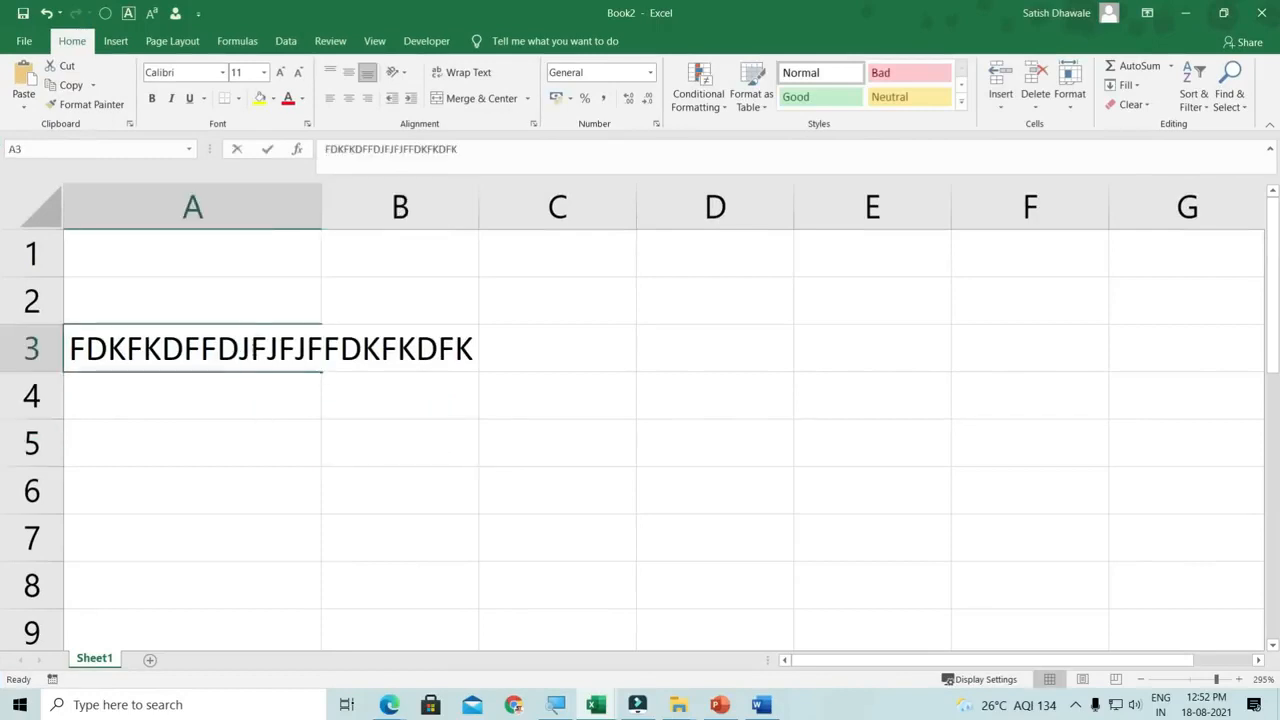
key(Escape)
double_click(253, 348)
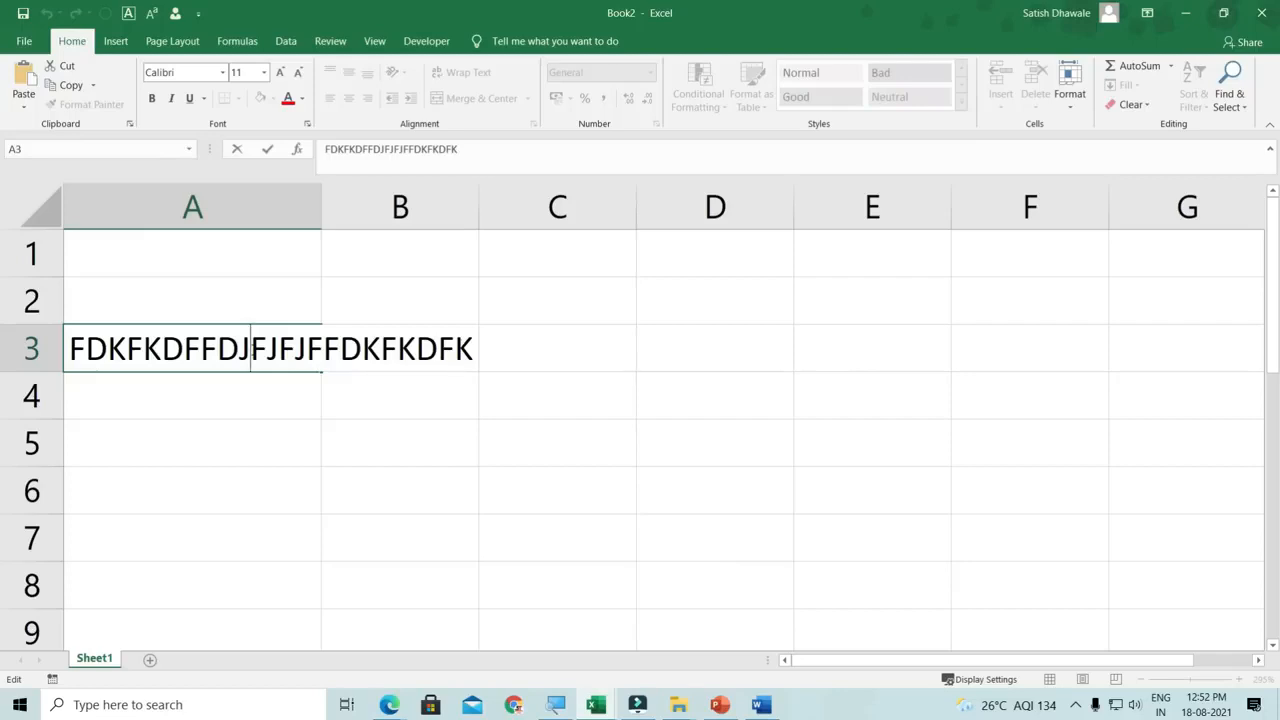
key(Insert)
key(Right)
text(DDD)
key(Right)
key(Right)
key(Right)
text(DFDFFD)
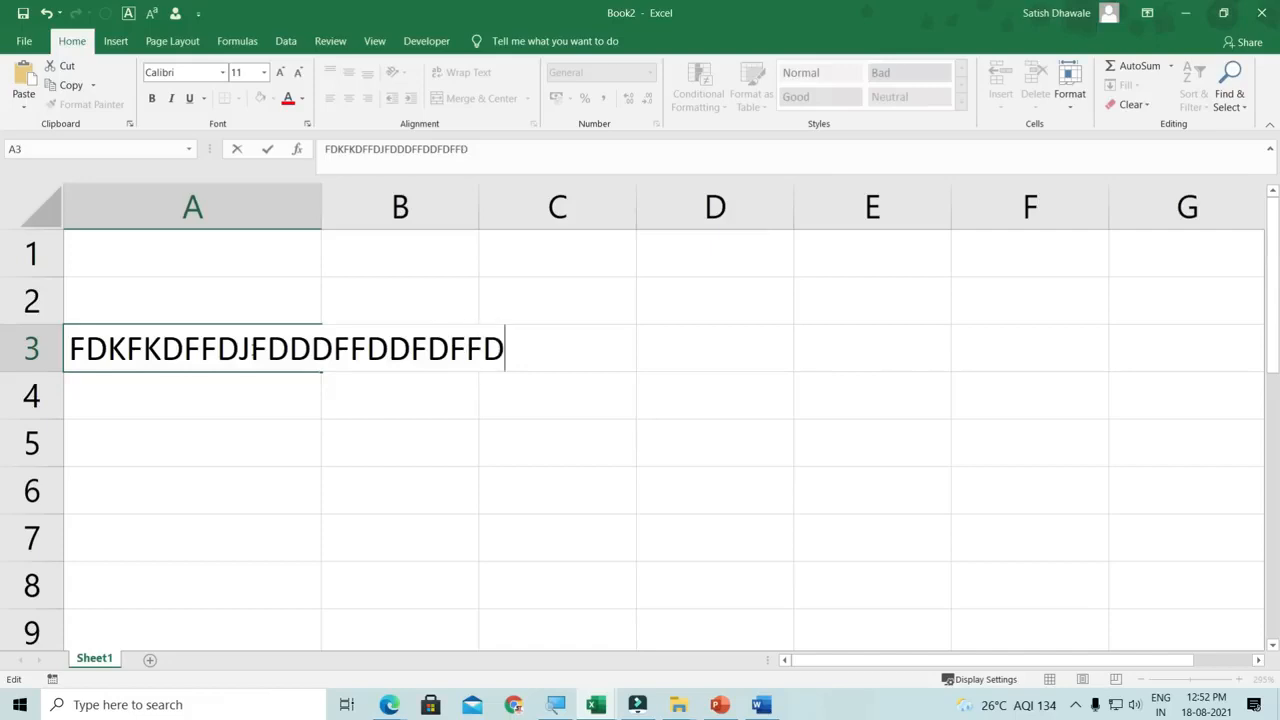
- Return to the start of the A3 text, switch to insert mode, insert DFDFDFD there and commit the entry
key(Left)
key(Left)
key(Left)
key(Left)
key(Left)
key(Left)
key(Left)
key(Left)
key(Left)
key(Left)
key(Left)
key(Left)
key(Left)
key(Left)
key(Left)
key(Left)
key(Left)
key(Left)
key(Left)
key(Left)
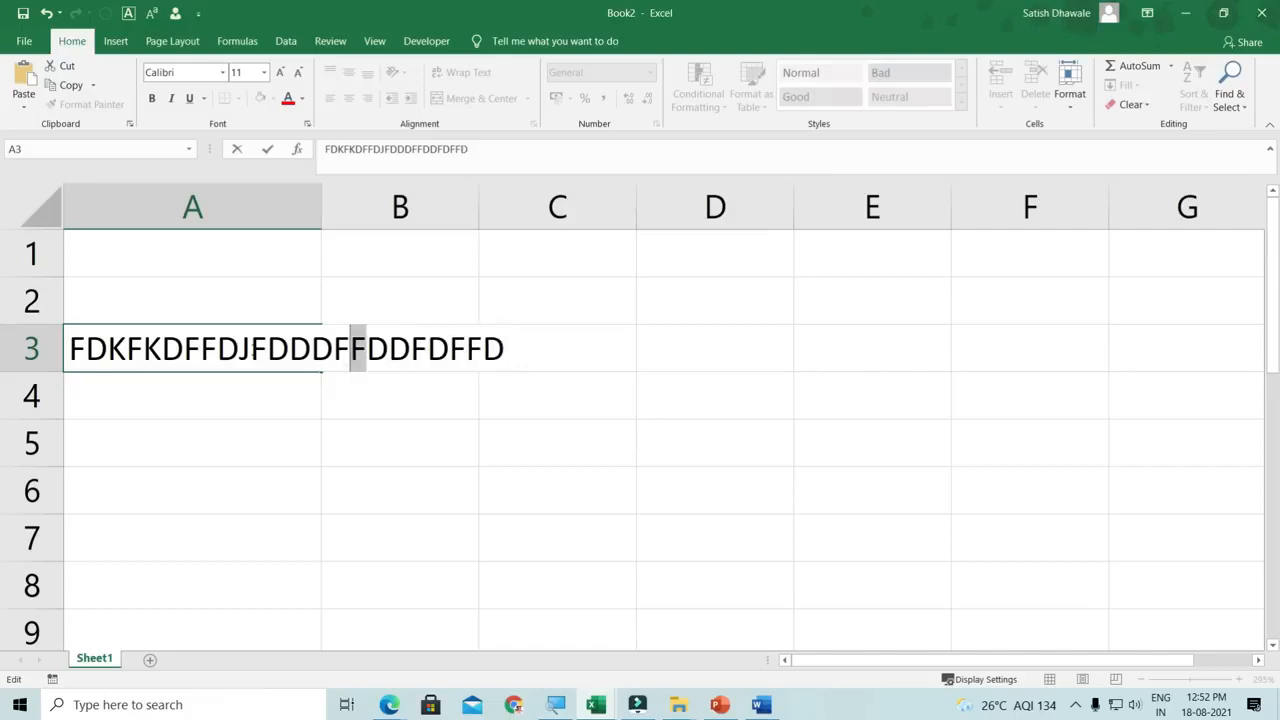
key(Insert)
text(DFDFDFD)
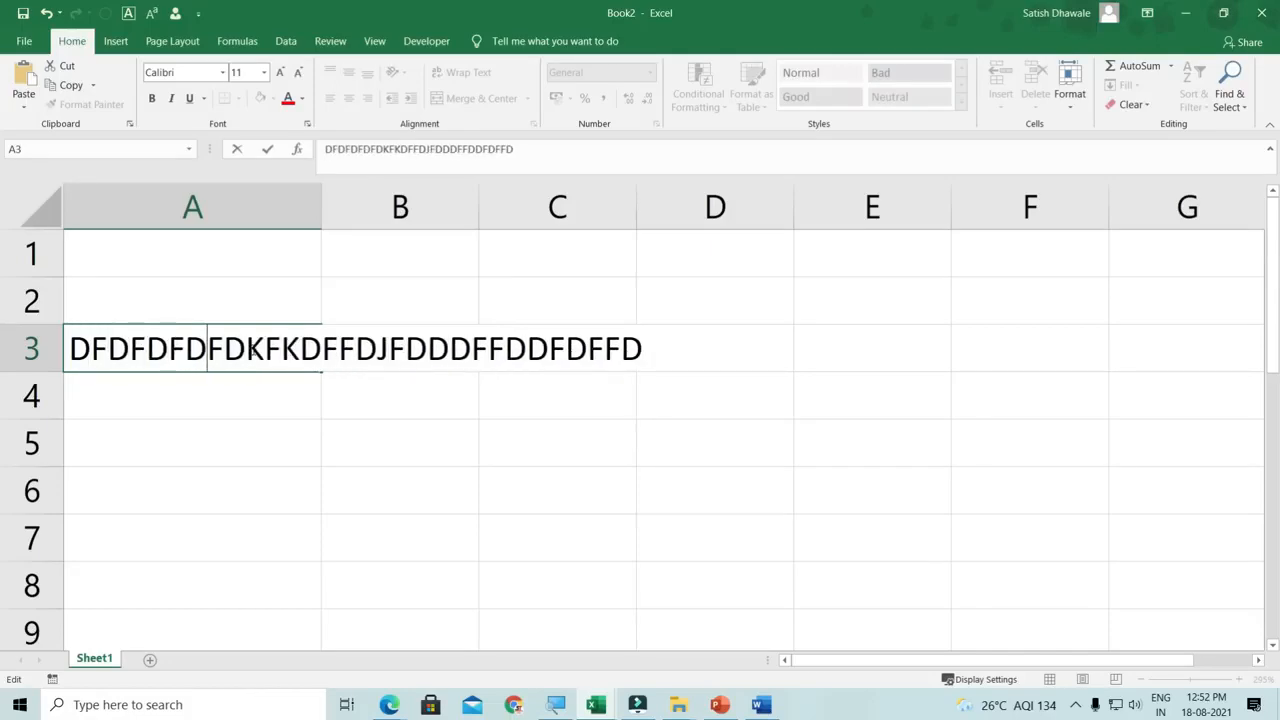
key(Return)
- Clear the contents of cell A3
click(252, 349)
key(Delete)
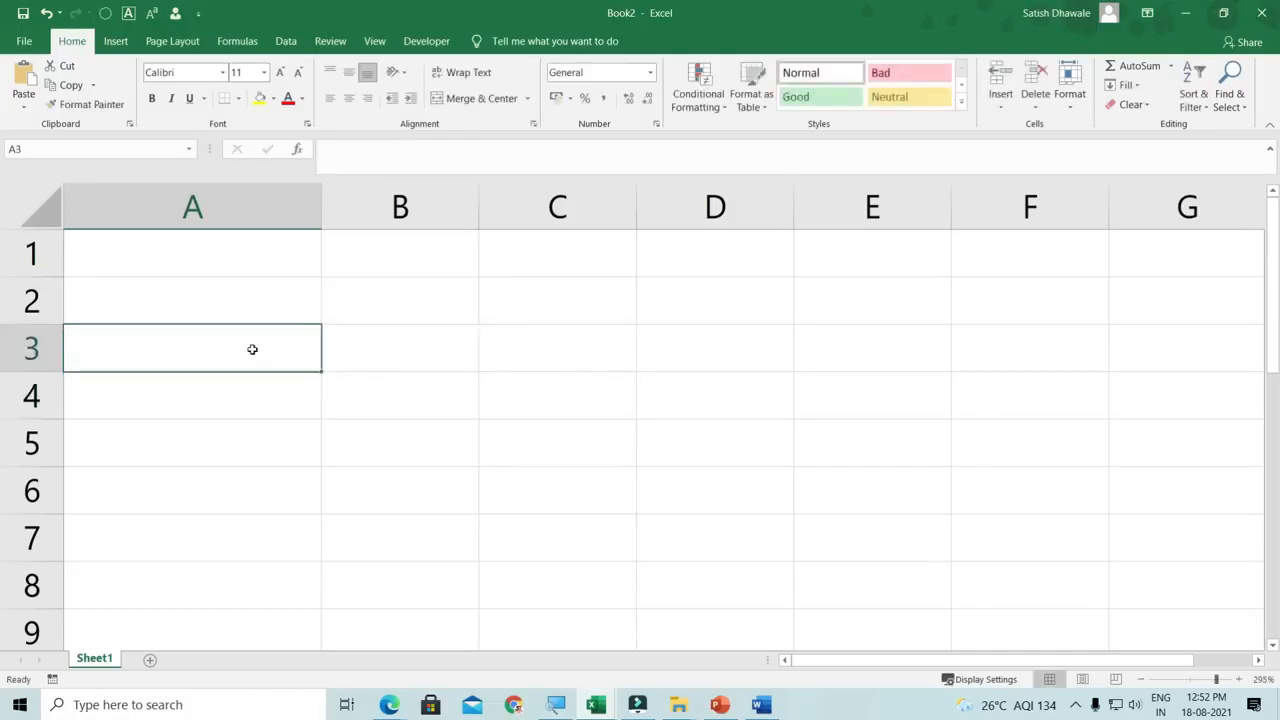
- Switch to the Word document and delete "device." at the end of the Reading paragraph forward, character by character
click(761, 704)
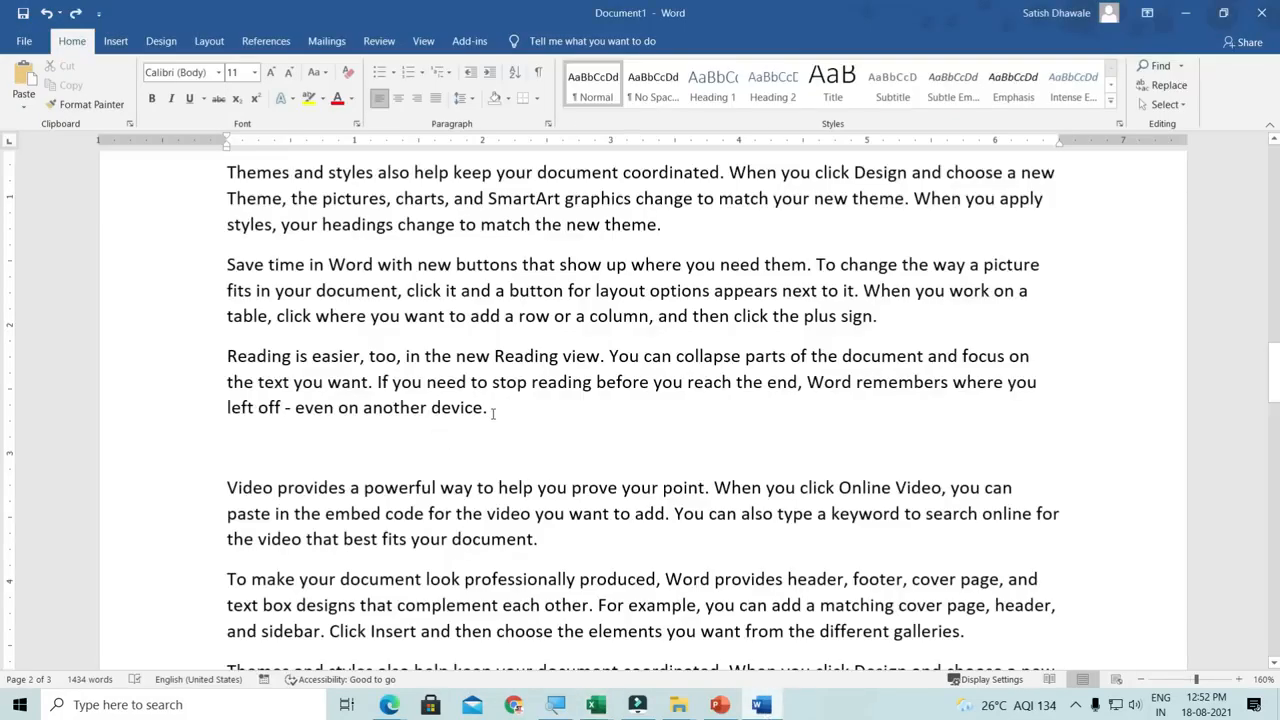
click(432, 405)
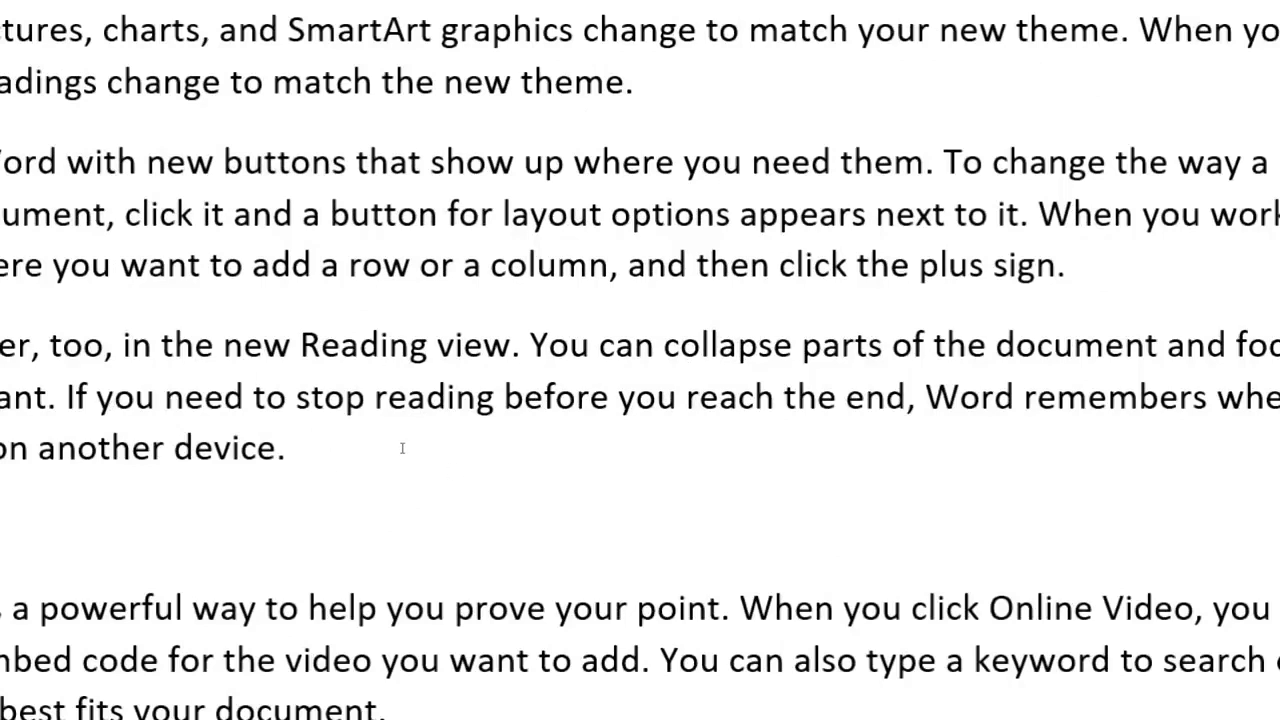
key(Delete)
key(Delete)
key(Delete)
key(Delete)
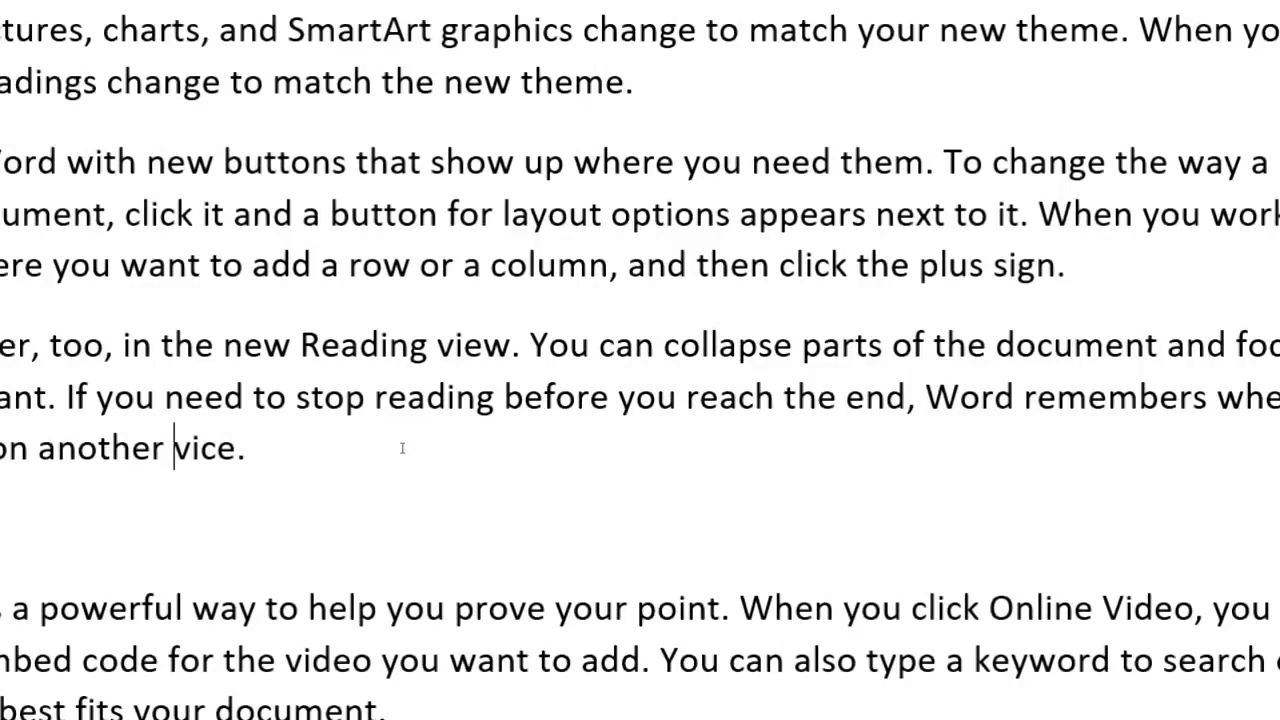
key(Delete)
key(Delete)
- Erase "another" backward character by character so the paragraph ends with "even on"
key(BackSpace)
key(BackSpace)
key(BackSpace)
key(BackSpace)
key(BackSpace)
key(BackSpace)
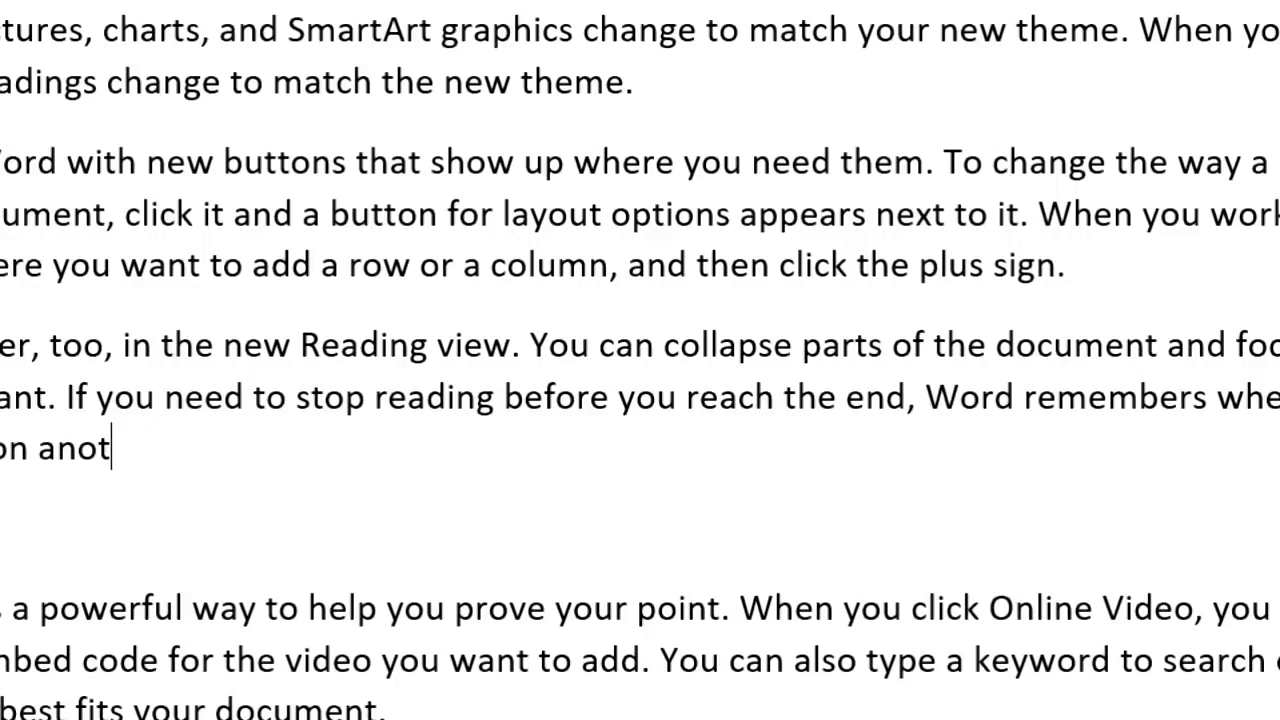
key(BackSpace)
key(BackSpace)
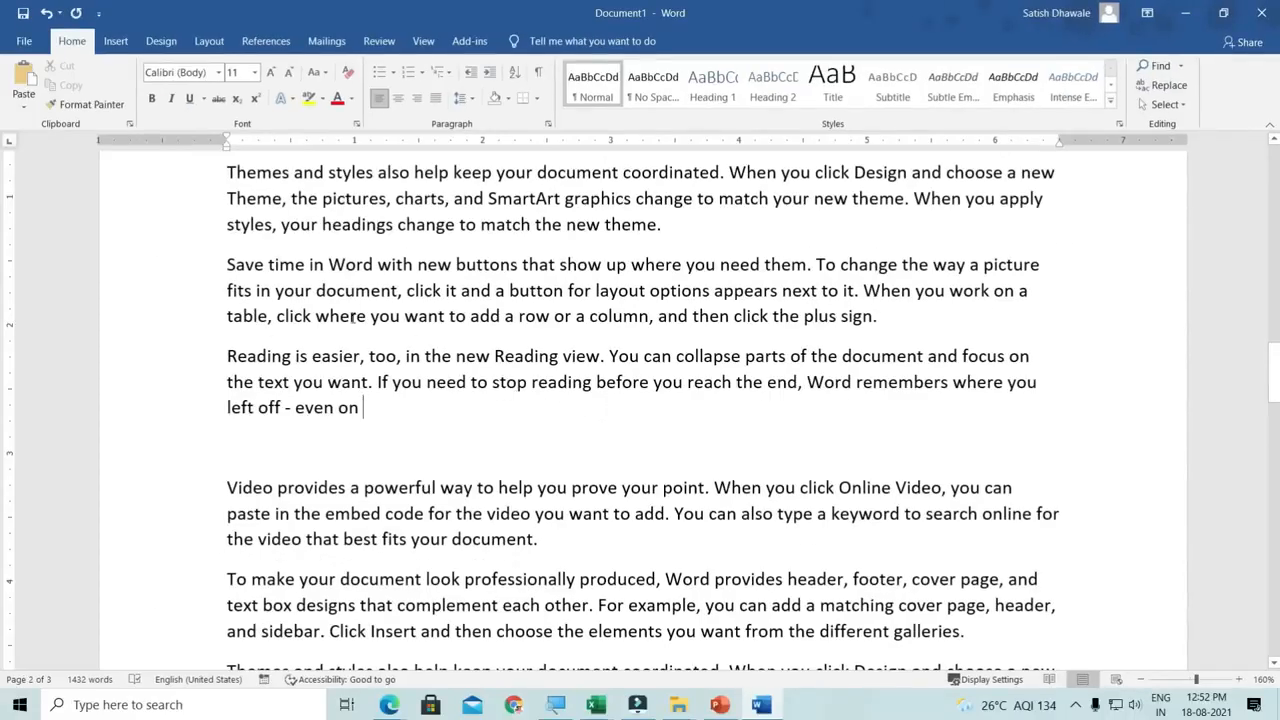
- Delete the Reading paragraph's text forward word by word from its start, up to "and focus on the text you want"
click(228, 355)
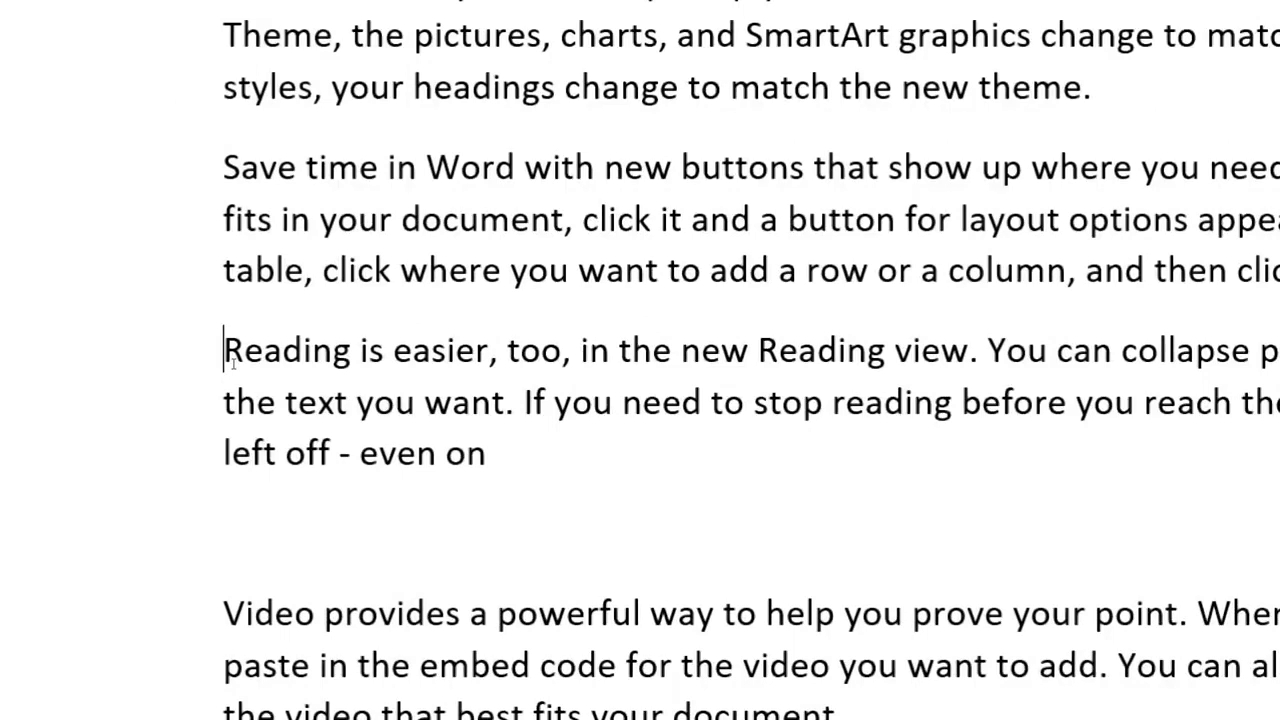
key(ctrl+Delete)
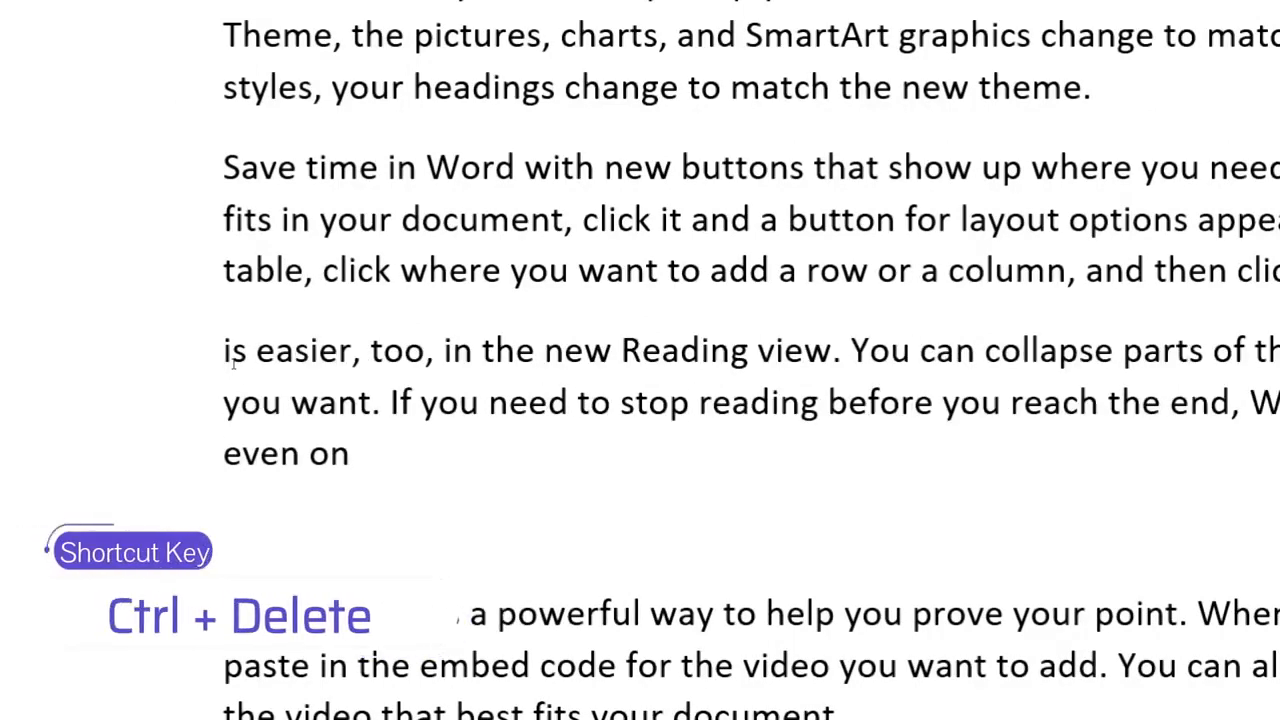
key(ctrl+Delete)
key(ctrl+Delete)
key(ctrl+Delete)
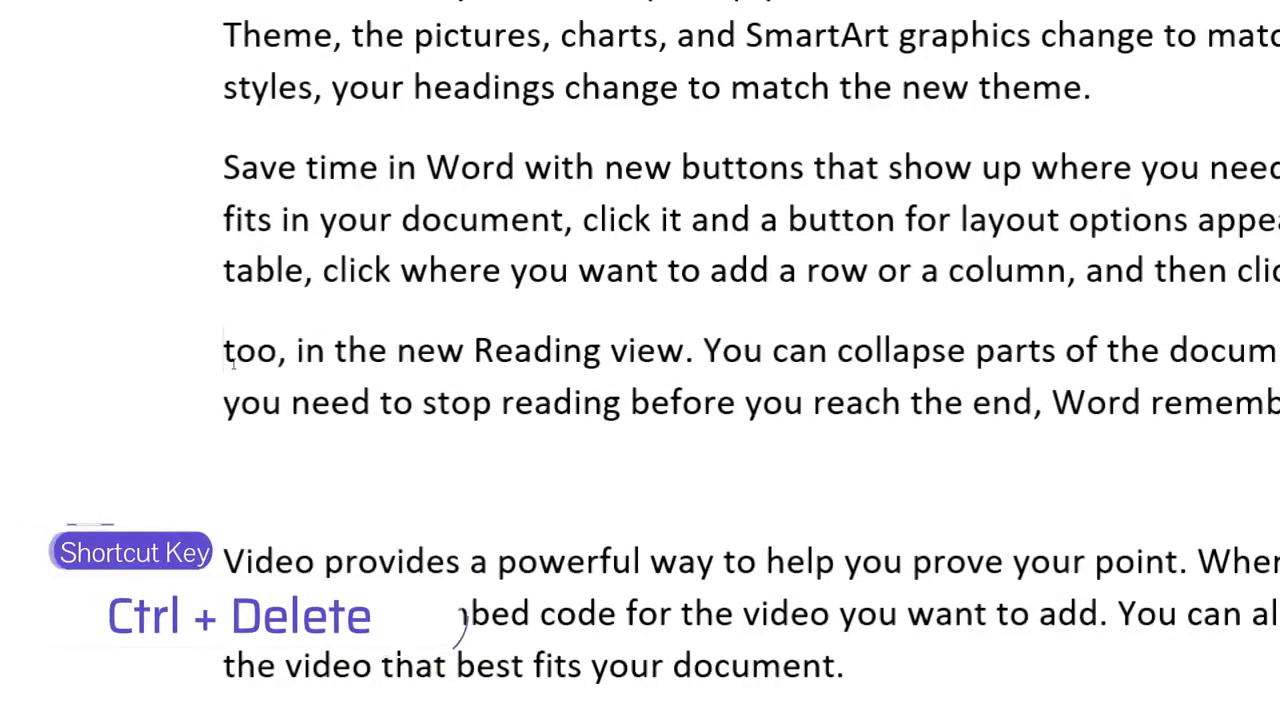
key(ctrl+Delete)
key(ctrl+Delete)
key(ctrl+Delete)
key(ctrl+Delete)
key(ctrl+Delete)
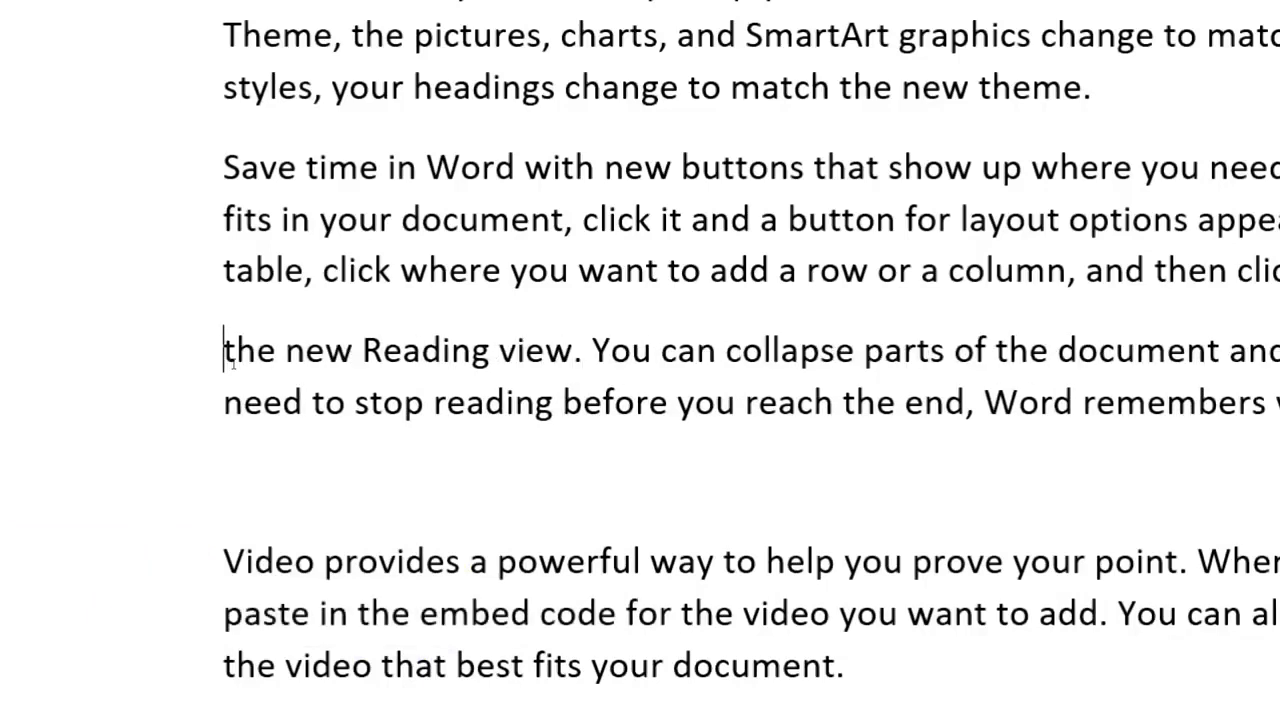
key(ctrl+Delete)
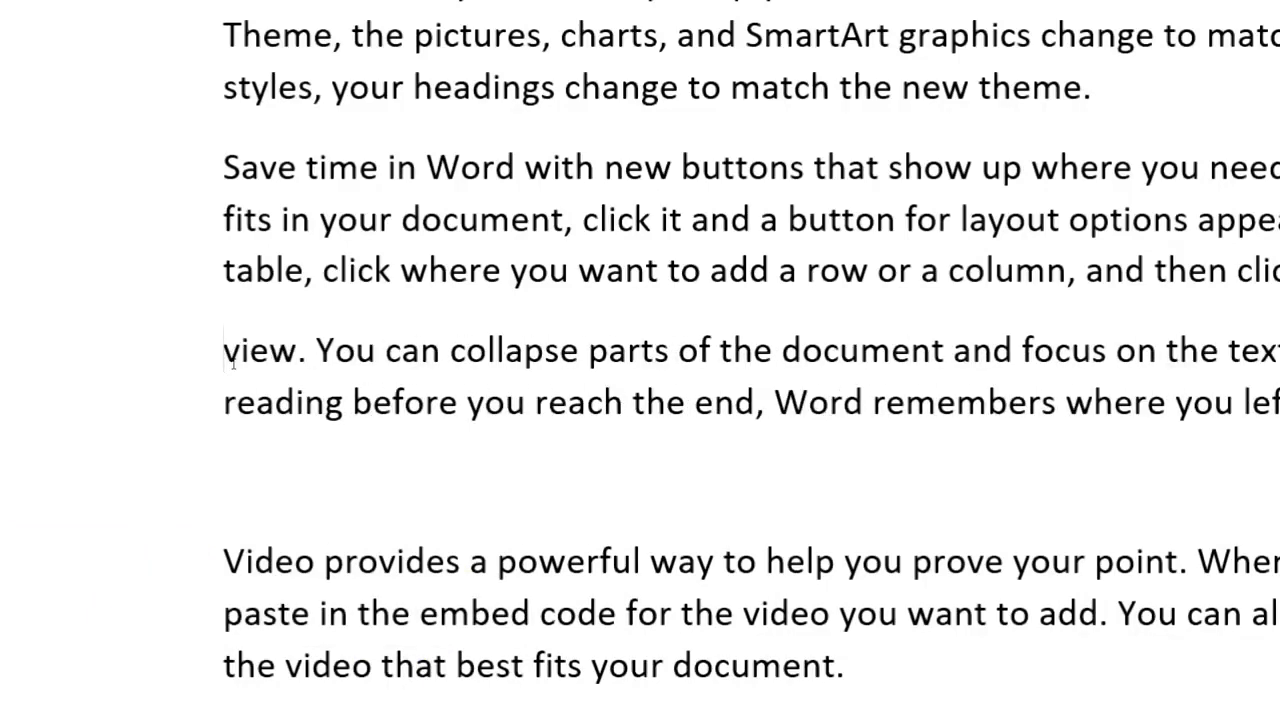
key(ctrl+Delete)
key(ctrl+Delete)
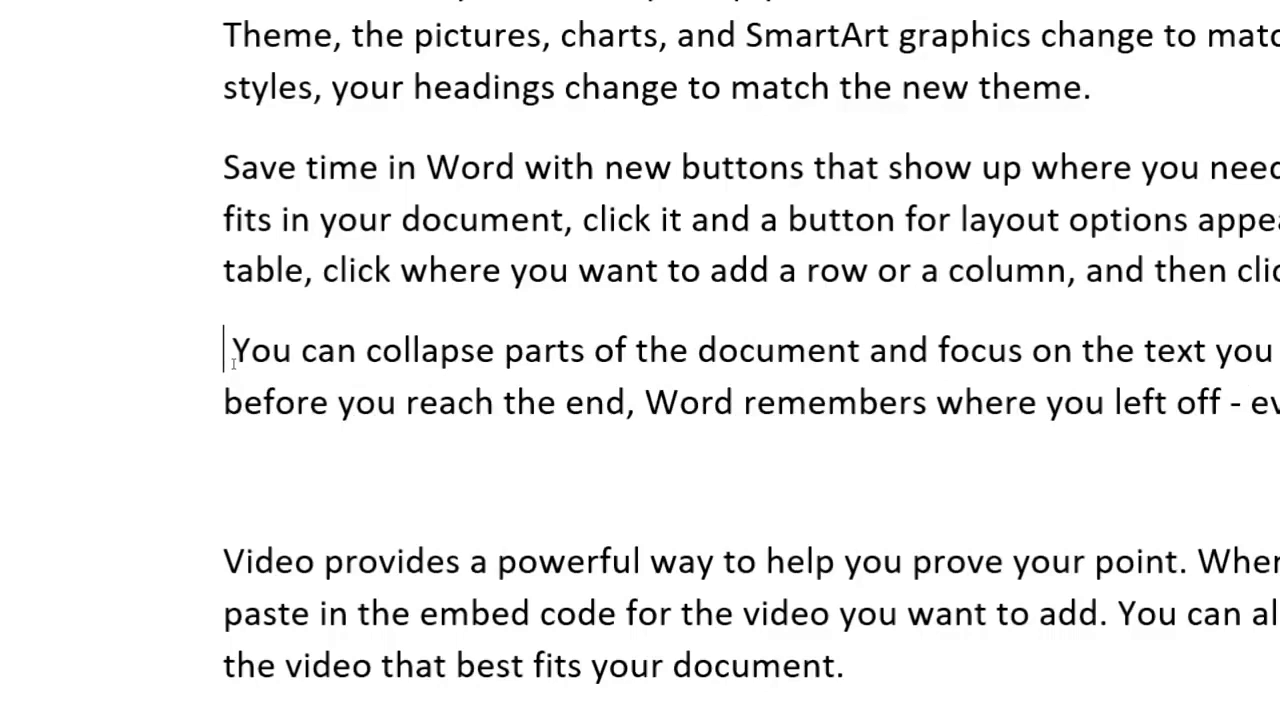
key(ctrl+Delete)
key(ctrl+Delete)
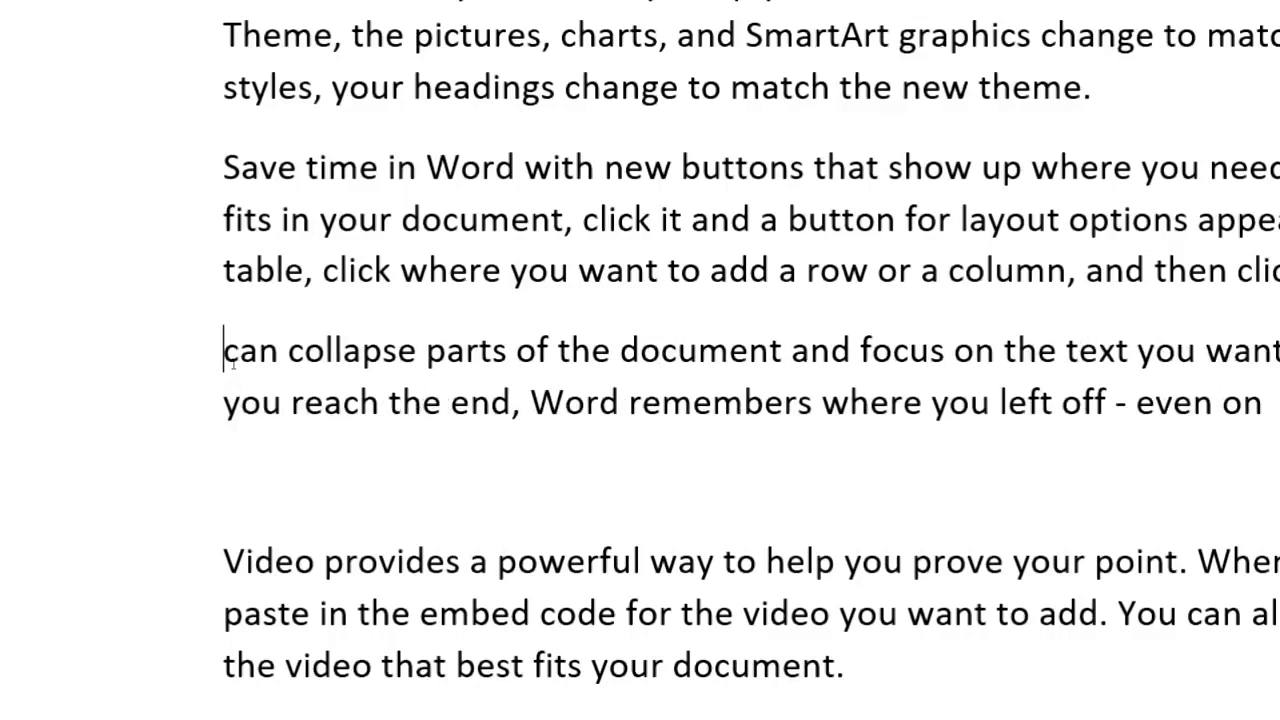
key(ctrl+Delete)
key(ctrl+Delete)
key(ctrl+Delete)
key(ctrl+Delete)
key(ctrl+Delete)
key(ctrl+Delete)
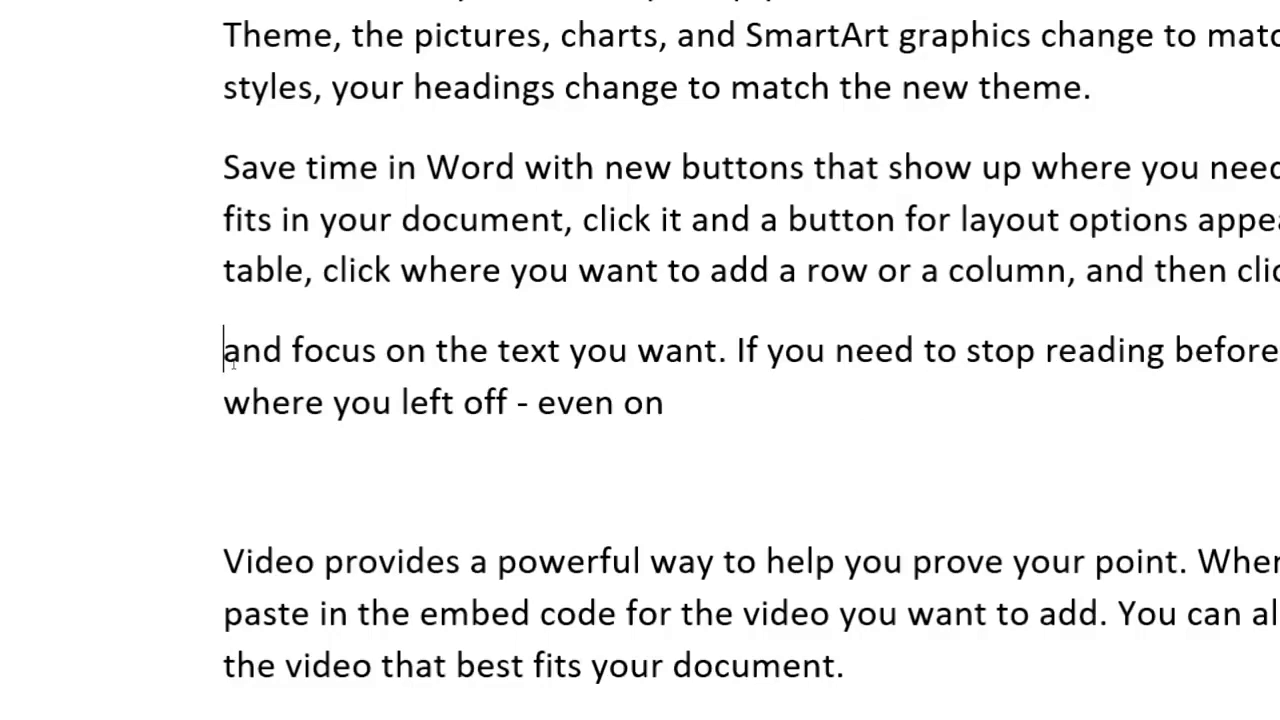
- Delete text backward word by word from the end of the same paragraph until it ends with "where"
click(461, 381)
key(End)
key(BackSpace)
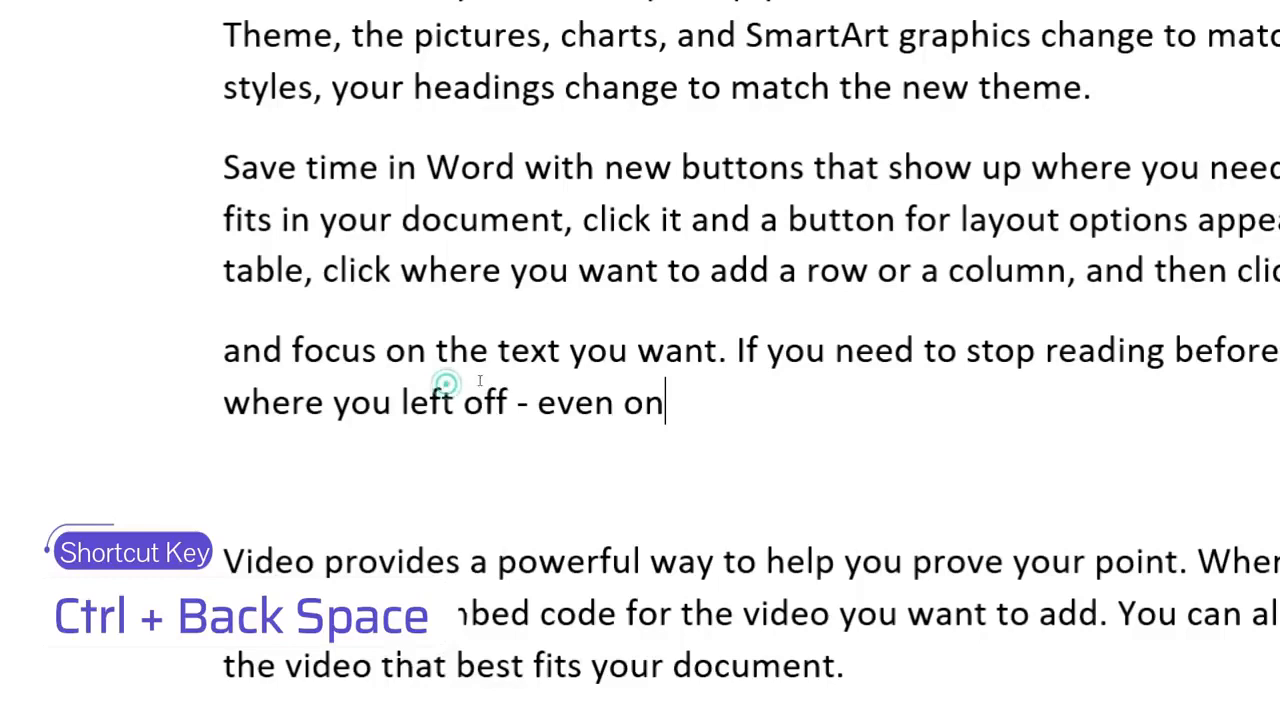
key(ctrl+BackSpace)
key(ctrl+BackSpace)
key(ctrl+BackSpace)
key(ctrl+BackSpace)
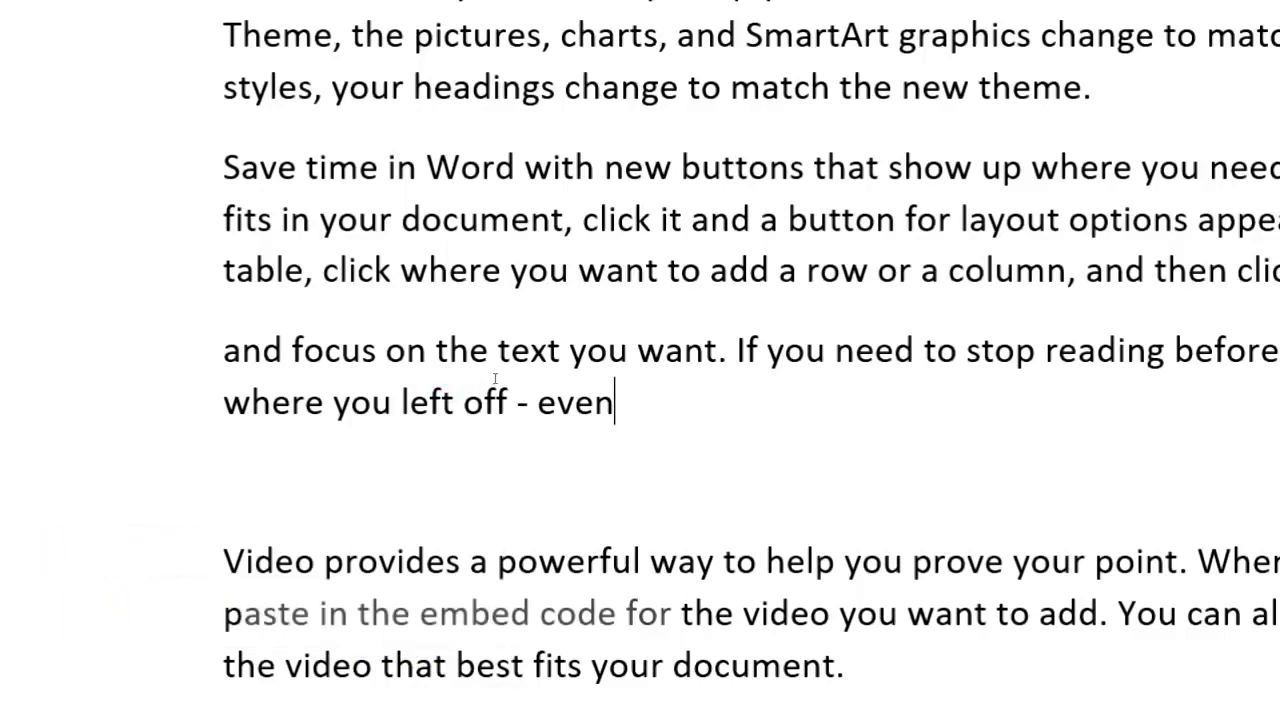
key(ctrl+BackSpace)
key(ctrl+BackSpace)
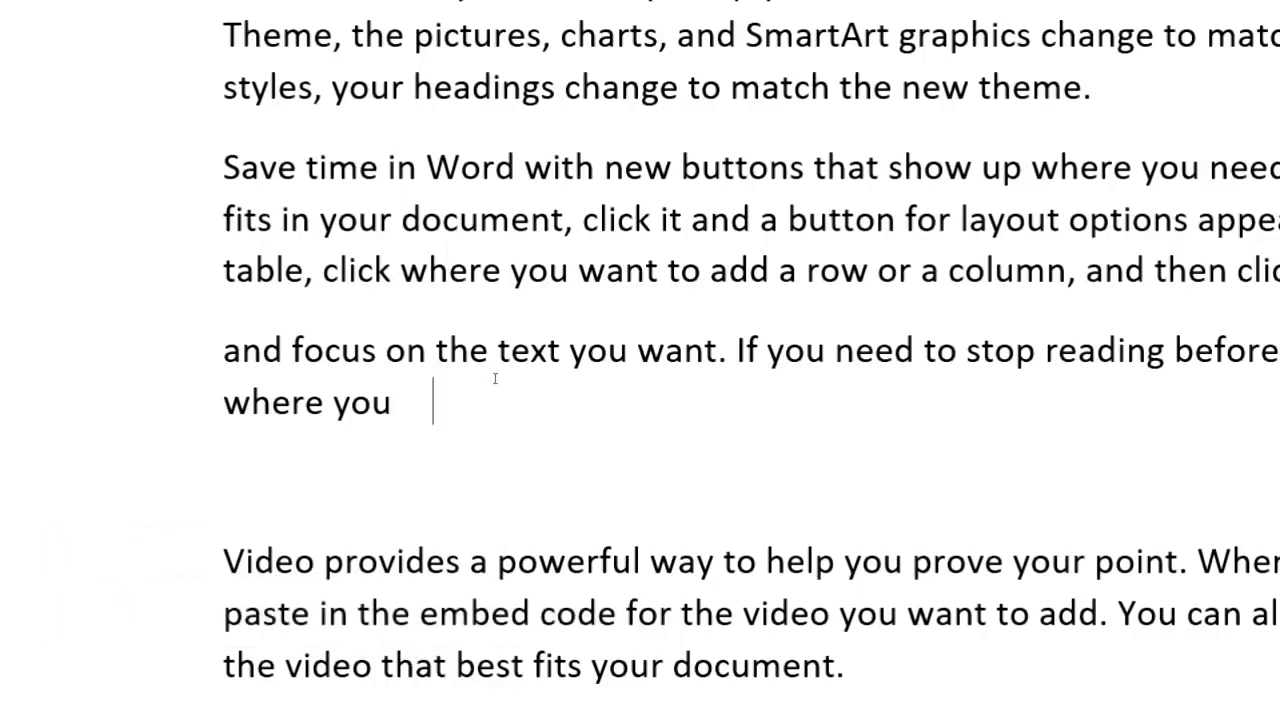
key(BackSpace)
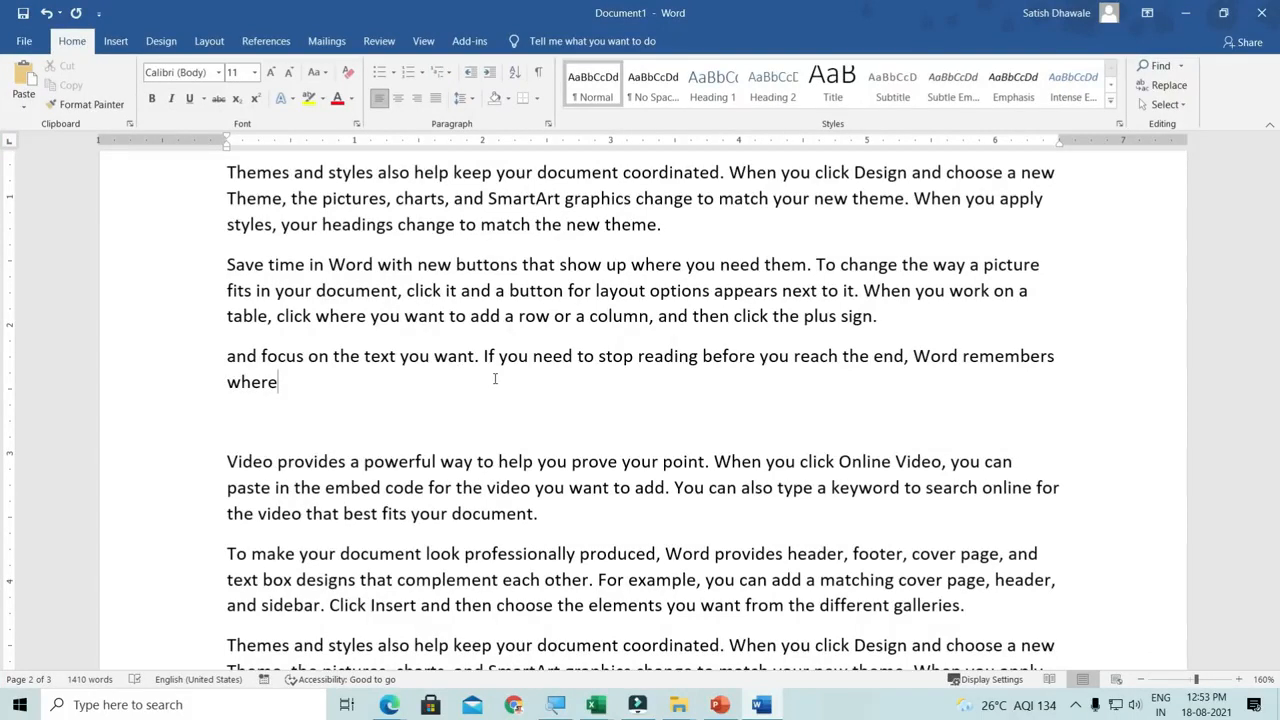
scroll(494, 378, up, 2)
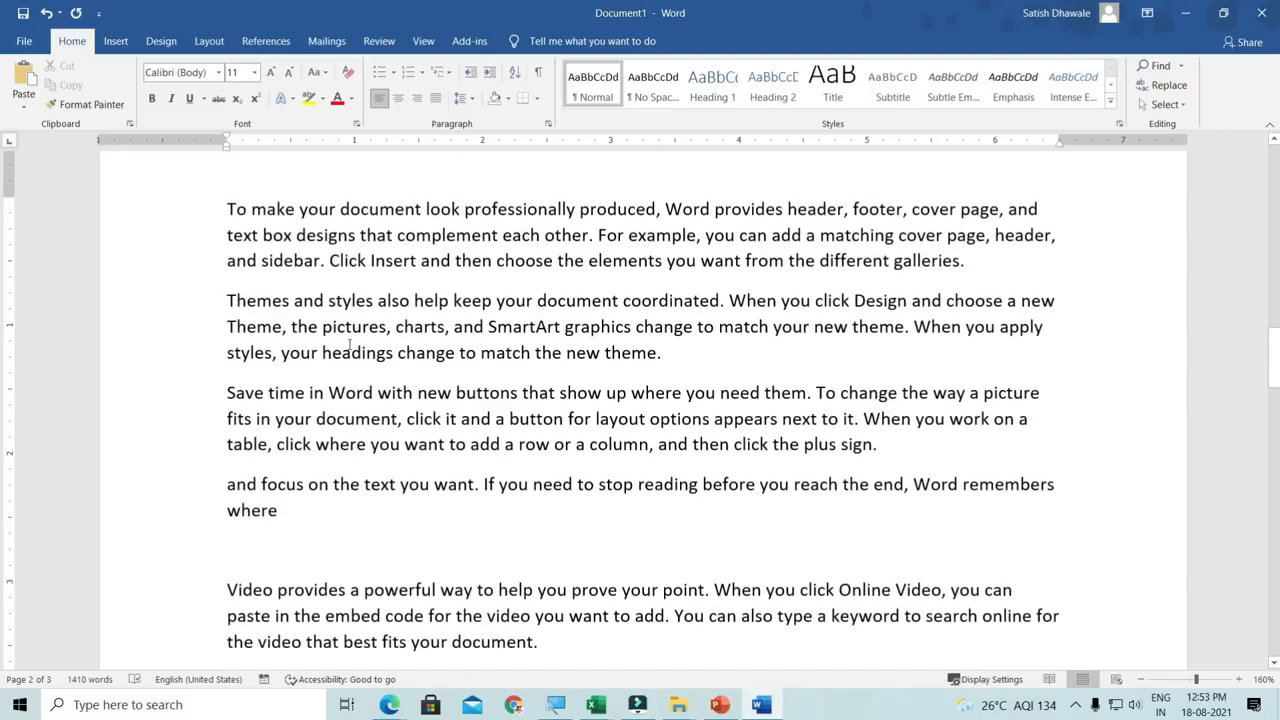
- Select the text from the start of the "To make your document" paragraph forward word by word, through "header,", and clear the selection
click(228, 206)
key(ctrl+shift+Right)
key(ctrl+shift+Right)
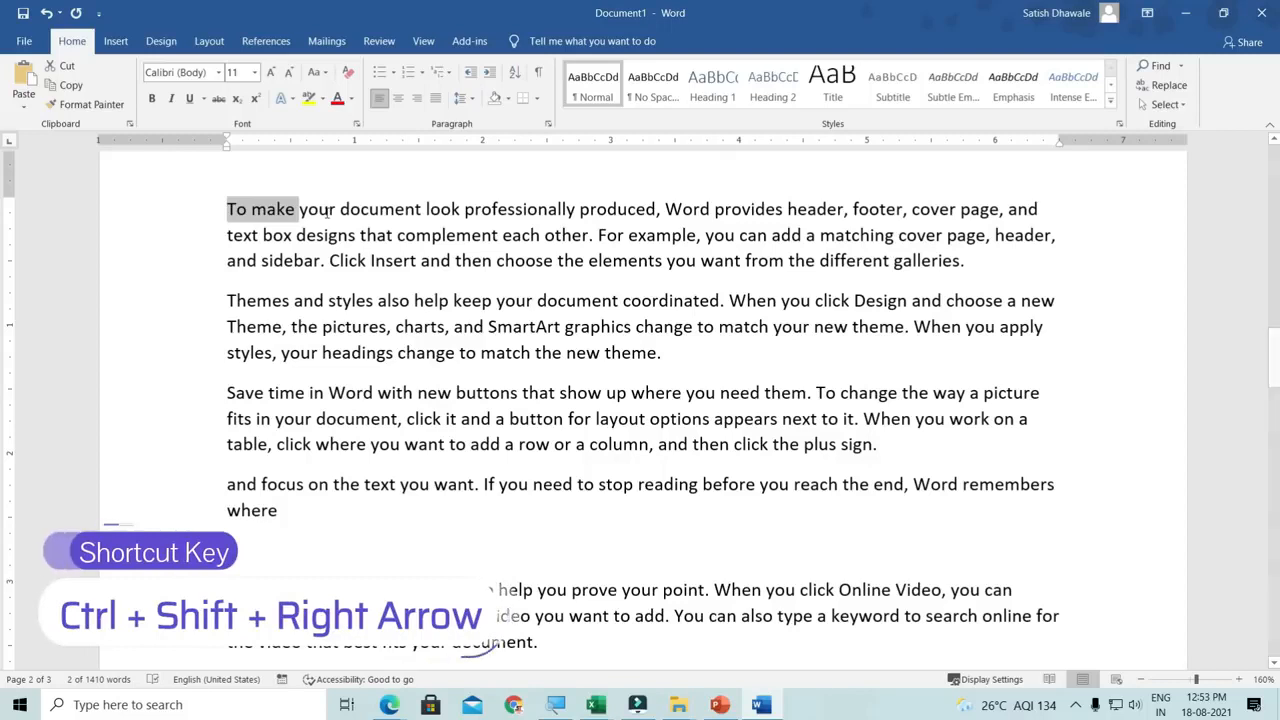
key(Left)
key(ctrl+shift+Right)
key(ctrl+shift+Right)
key(ctrl+shift+Right)
key(ctrl+shift+Right)
key(ctrl+shift+Right)
key(ctrl+shift+Right)
key(ctrl+shift+Right)
key(ctrl+shift+Right)
key(ctrl+shift+Right)
key(ctrl+shift+Right)
key(ctrl+shift+Right)
key(ctrl+shift+Right)
key(ctrl+shift+Right)
key(ctrl+shift+Right)
key(ctrl+shift+Right)
key(ctrl+shift+Right)
key(ctrl+shift+Right)
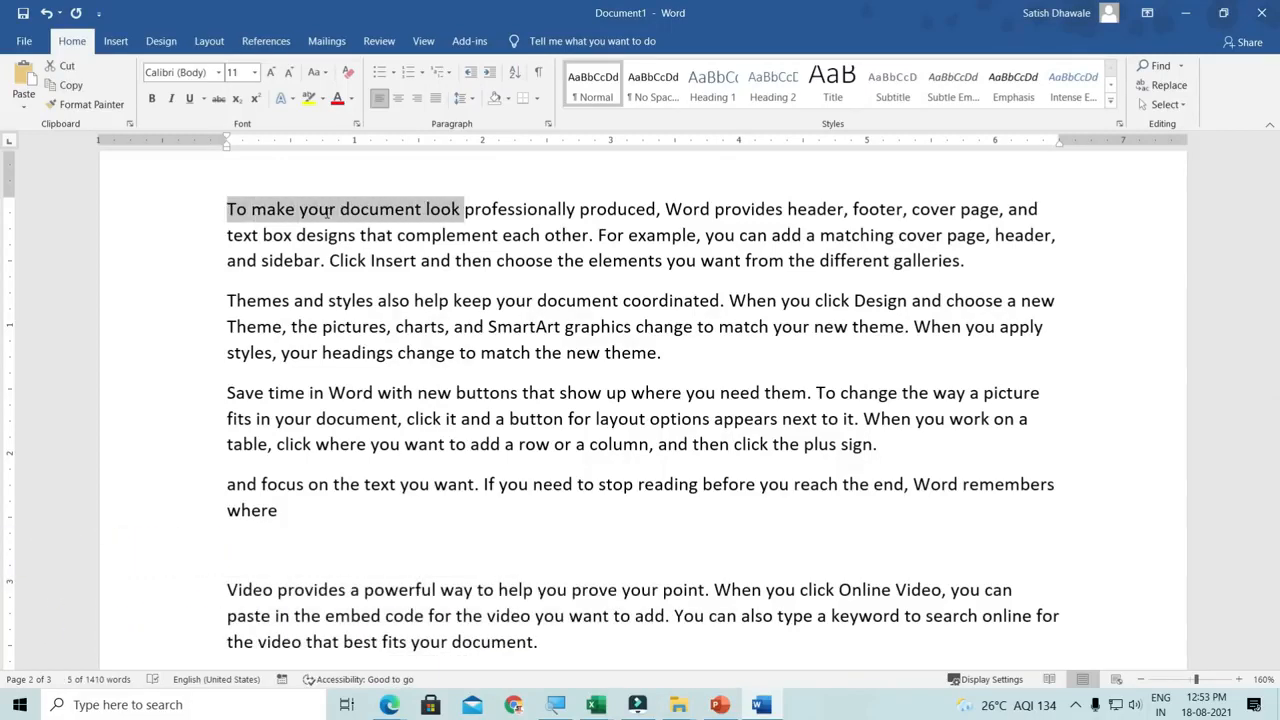
key(ctrl+shift+Left)
key(ctrl+shift+Left)
key(ctrl+shift+Left)
key(ctrl+shift+Left)
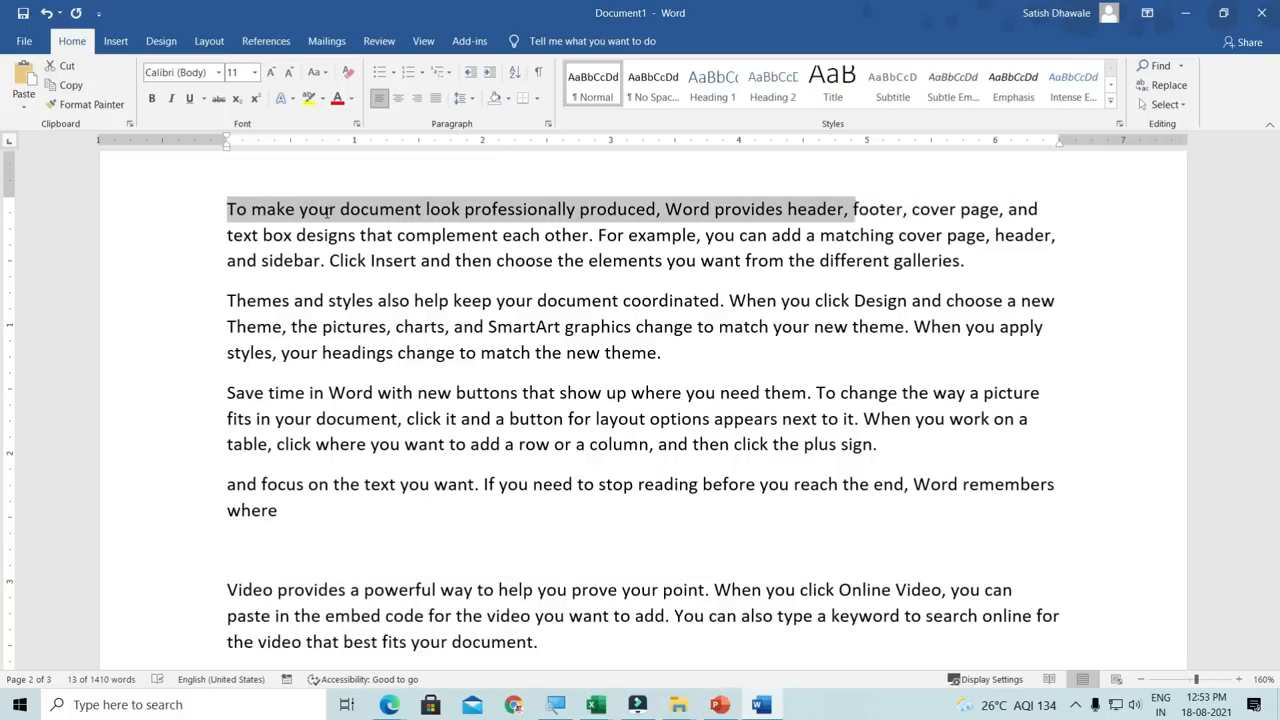
key(Down)
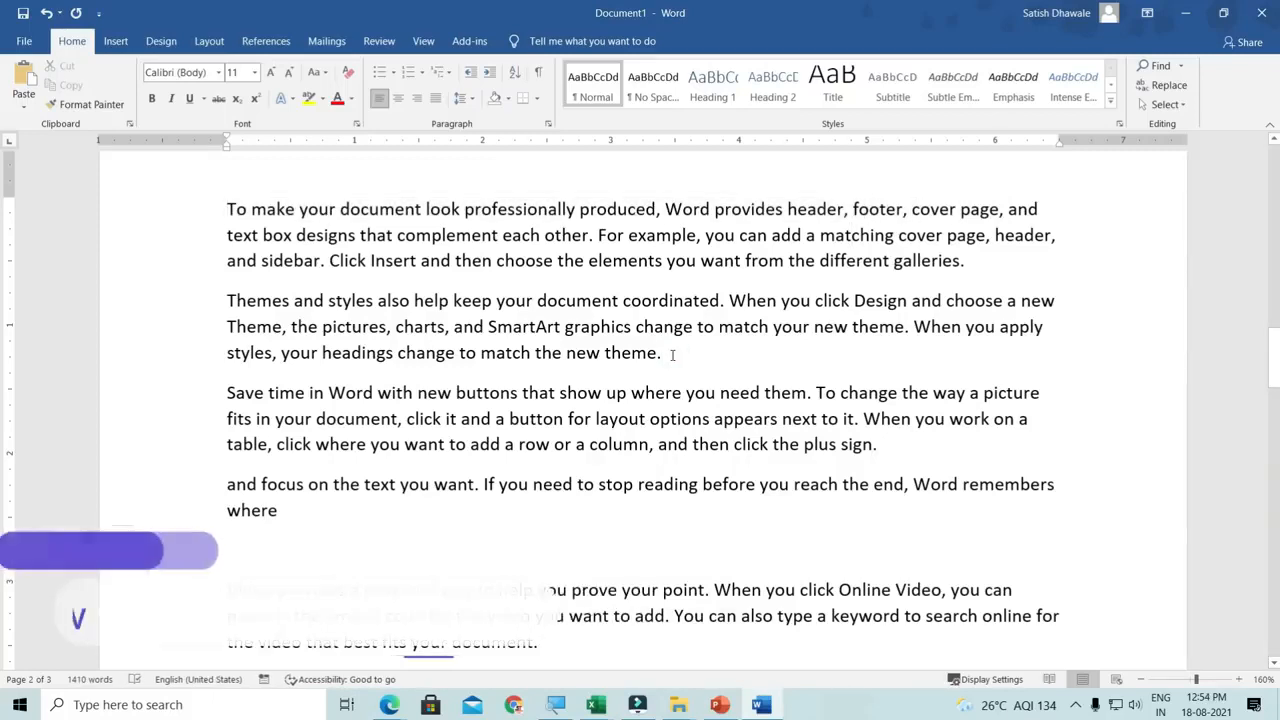
- Select the Themes paragraph's text backward word by word from its end, past "When you apply"
key(ctrl+shift+Left)
key(ctrl+shift+Left)
key(ctrl+shift+Left)
key(ctrl+shift+Left)
key(ctrl+shift+Left)
key(ctrl+shift+Left)
key(ctrl+shift+Left)
key(ctrl+shift+Left)
key(ctrl+shift+Left)
key(ctrl+shift+Left)
key(ctrl+shift+Left)
key(ctrl+shift+Left)
key(ctrl+shift+Left)
key(ctrl+shift+Left)
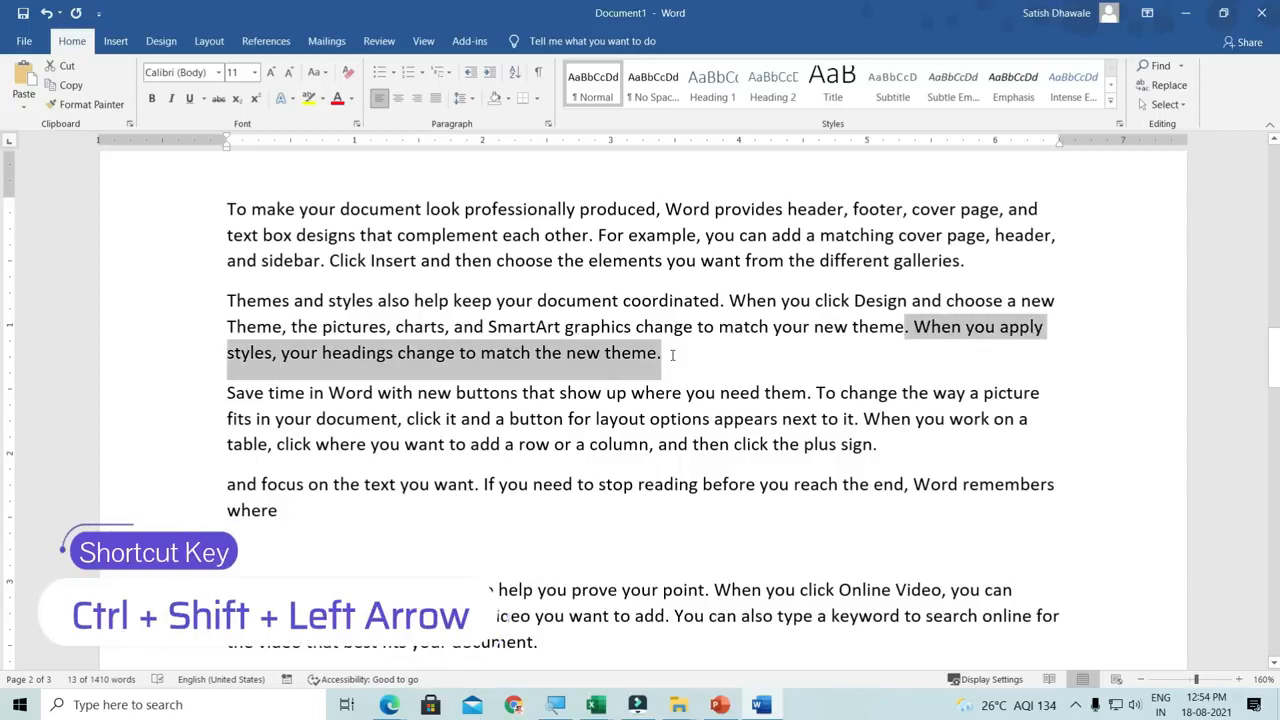
key(ctrl+shift+Left)
key(ctrl+shift+Left)
key(ctrl+shift+Left)
key(ctrl+shift+Left)
key(ctrl+shift+Left)
key(ctrl+shift+Left)
key(ctrl+shift+Left)
key(ctrl+shift+Left)
key(ctrl+shift+Left)
key(ctrl+shift+Left)
key(ctrl+shift+Left)
key(ctrl+shift+Left)
key(ctrl+shift+Left)
key(ctrl+shift+Left)
key(ctrl+shift+Left)
key(ctrl+shift+Left)
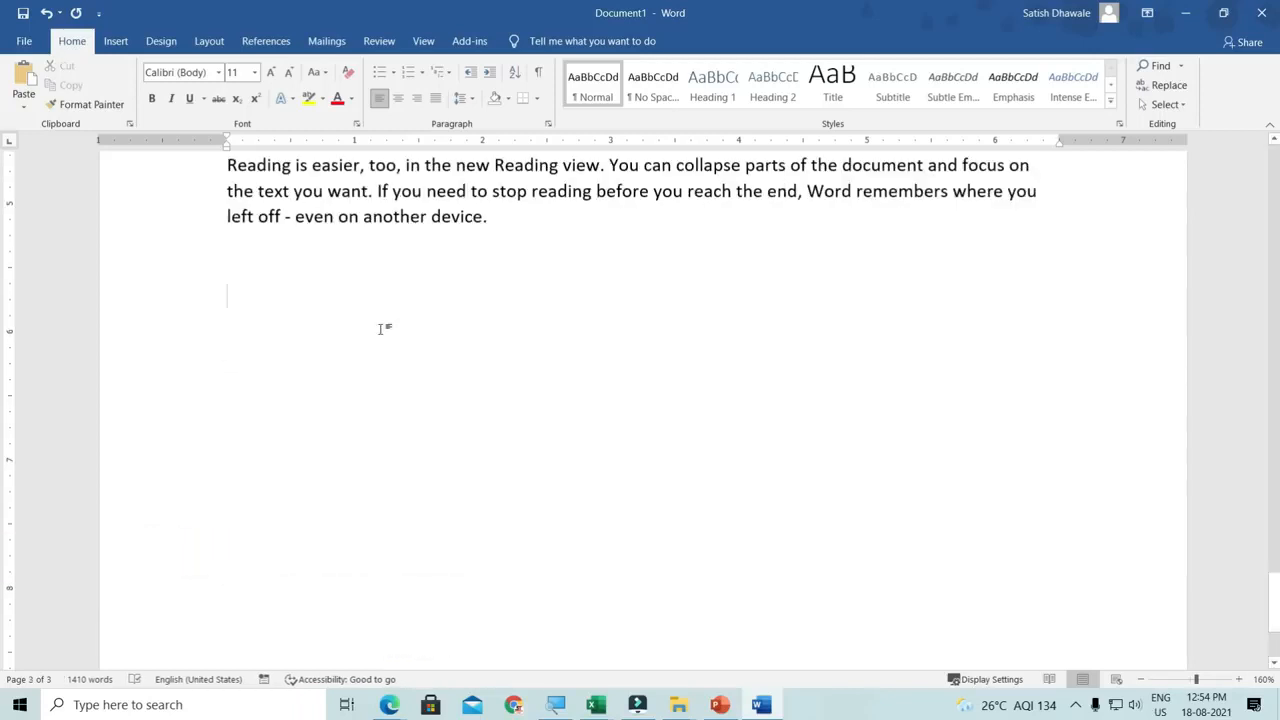
- Select all text from the end of the document back to its beginning
scroll(400, 335, up, 5)
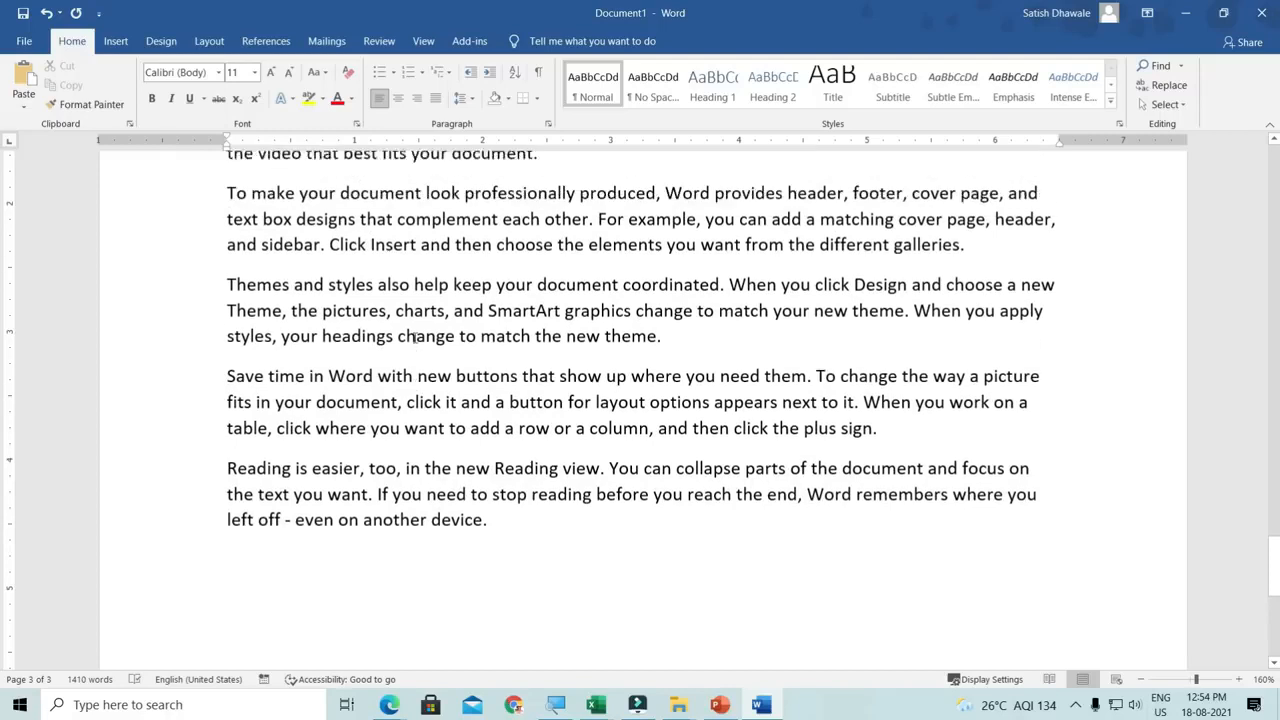
scroll(415, 338, up, 1)
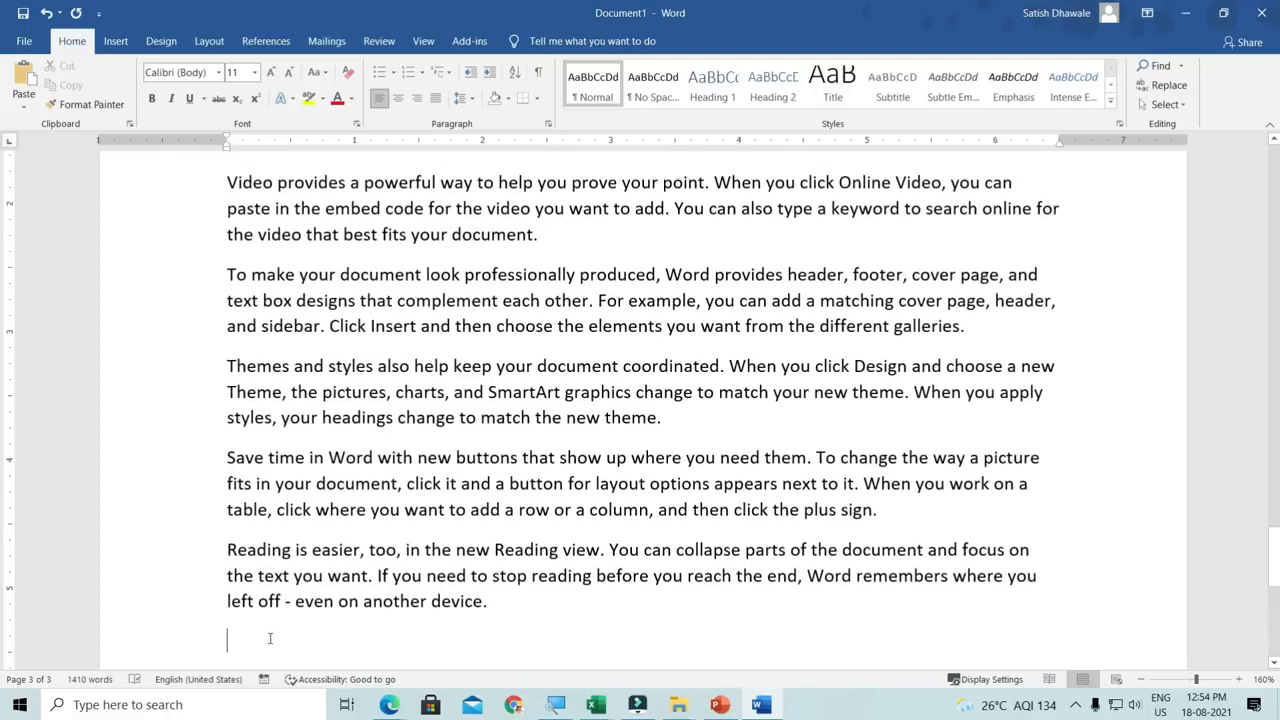
key(ctrl+shift+Home)
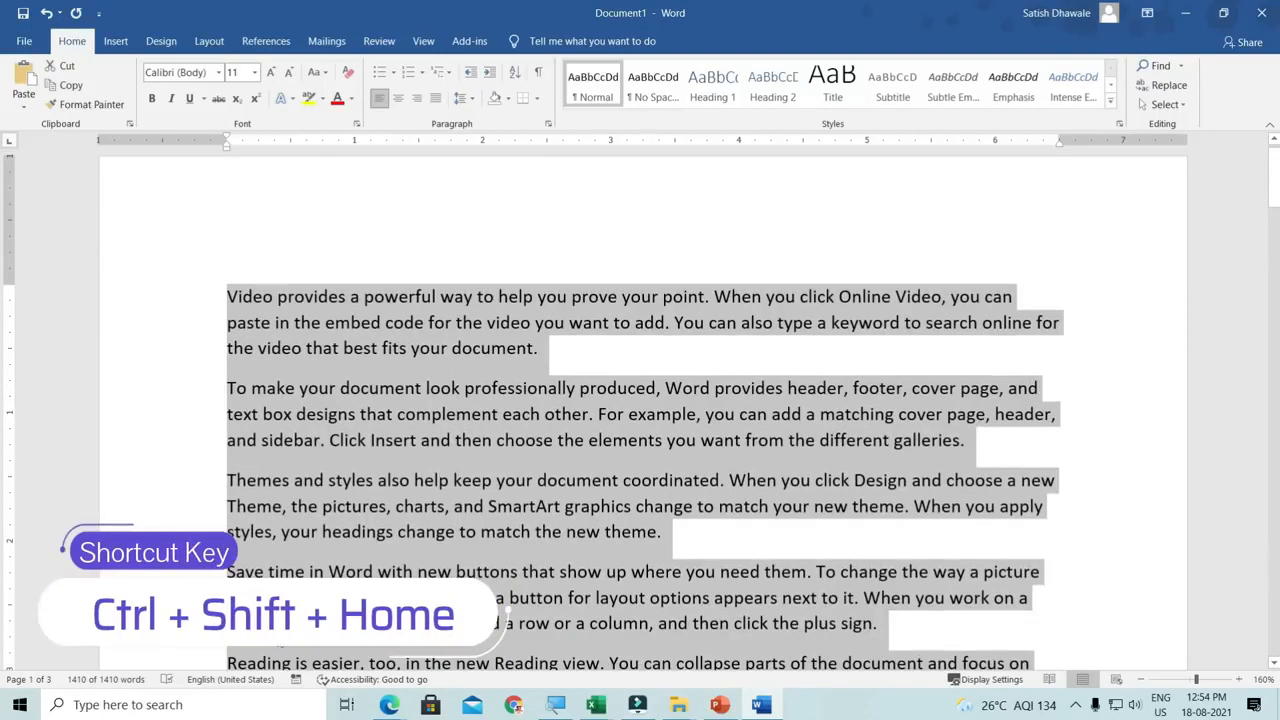
- Select all text from the beginning of the document to its end, and clear the selection
click(228, 292)
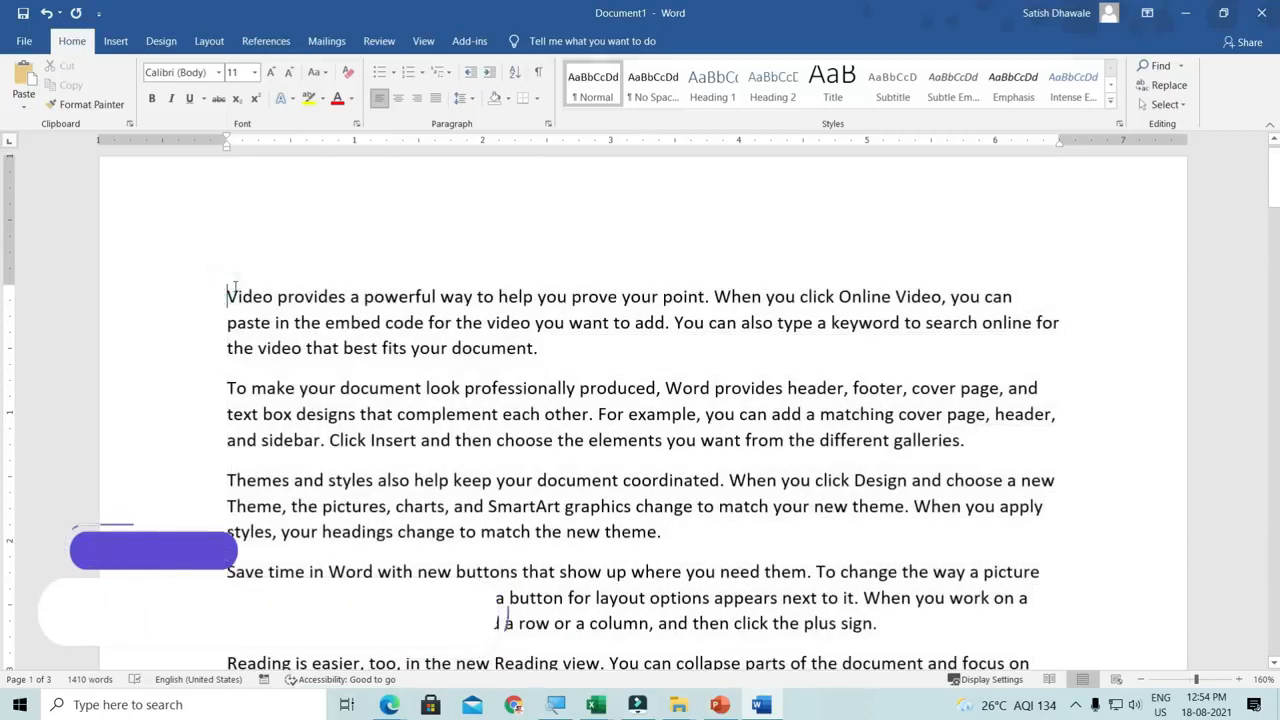
key(ctrl+shift+End)
scroll(235, 290, up, 5)
scroll(235, 290, up, 1)
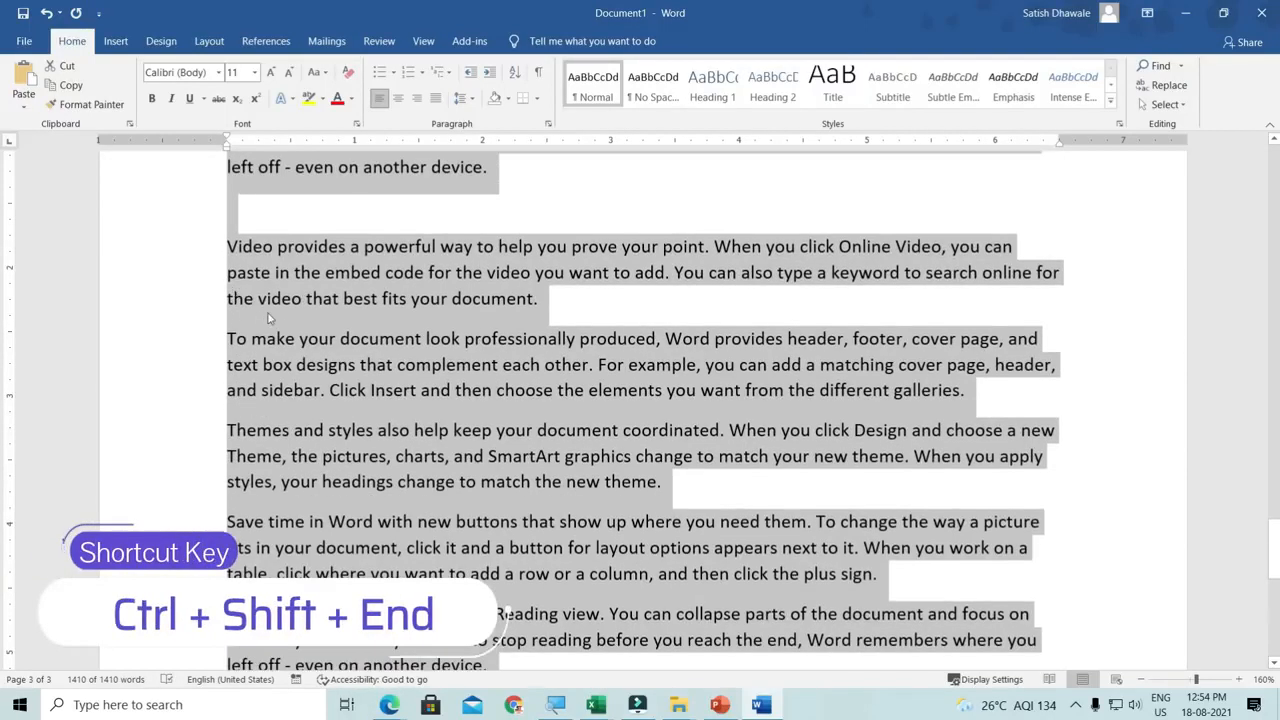
click(273, 316)
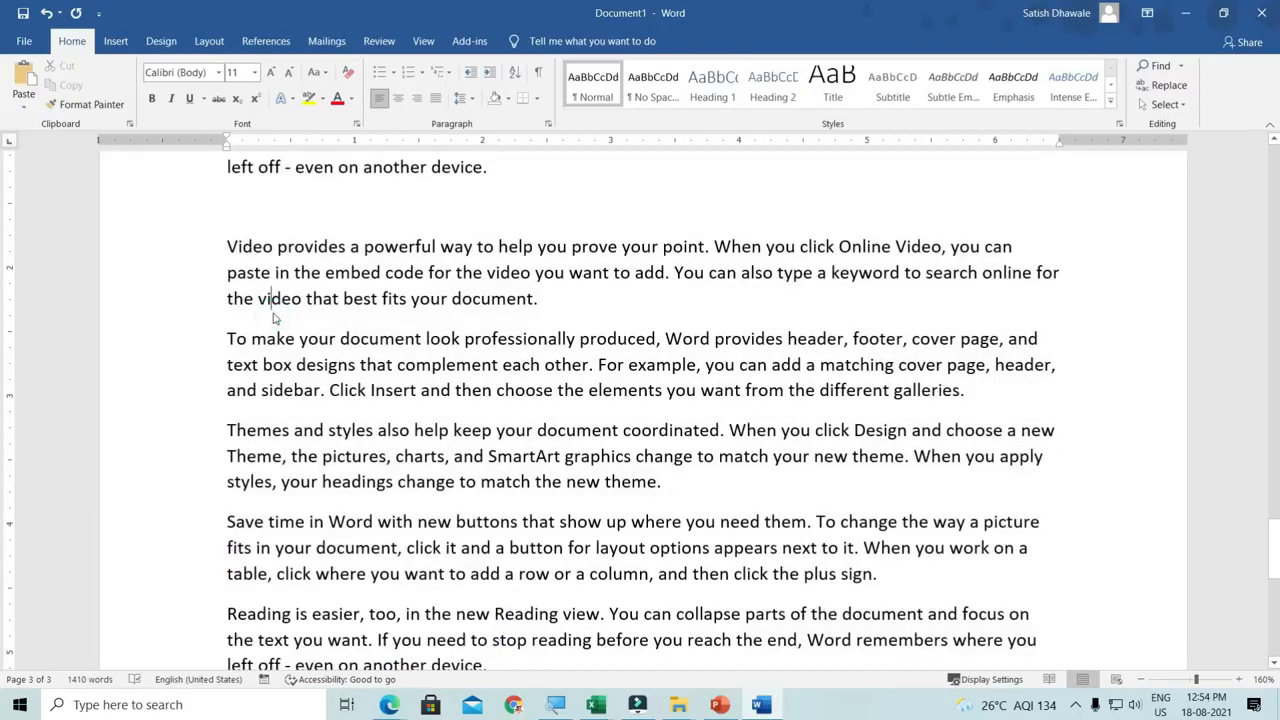
- Extend a selection paragraph by paragraph over three paragraphs from "Video provides" on page 3, and shrink it back to nothing
click(229, 247)
key(ctrl+shift+Down)
key(ctrl+shift+Down)
key(ctrl+shift+Down)
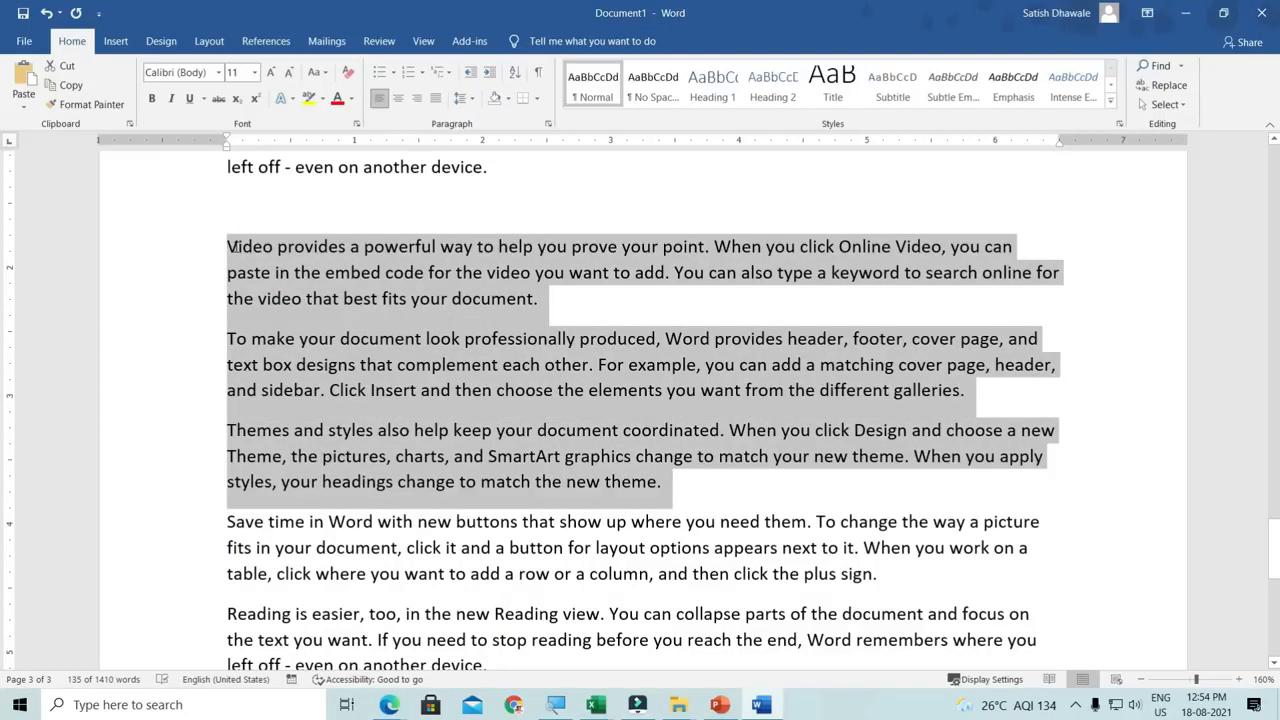
key(ctrl+shift+Up)
key(ctrl+shift+Up)
key(ctrl+shift+Up)
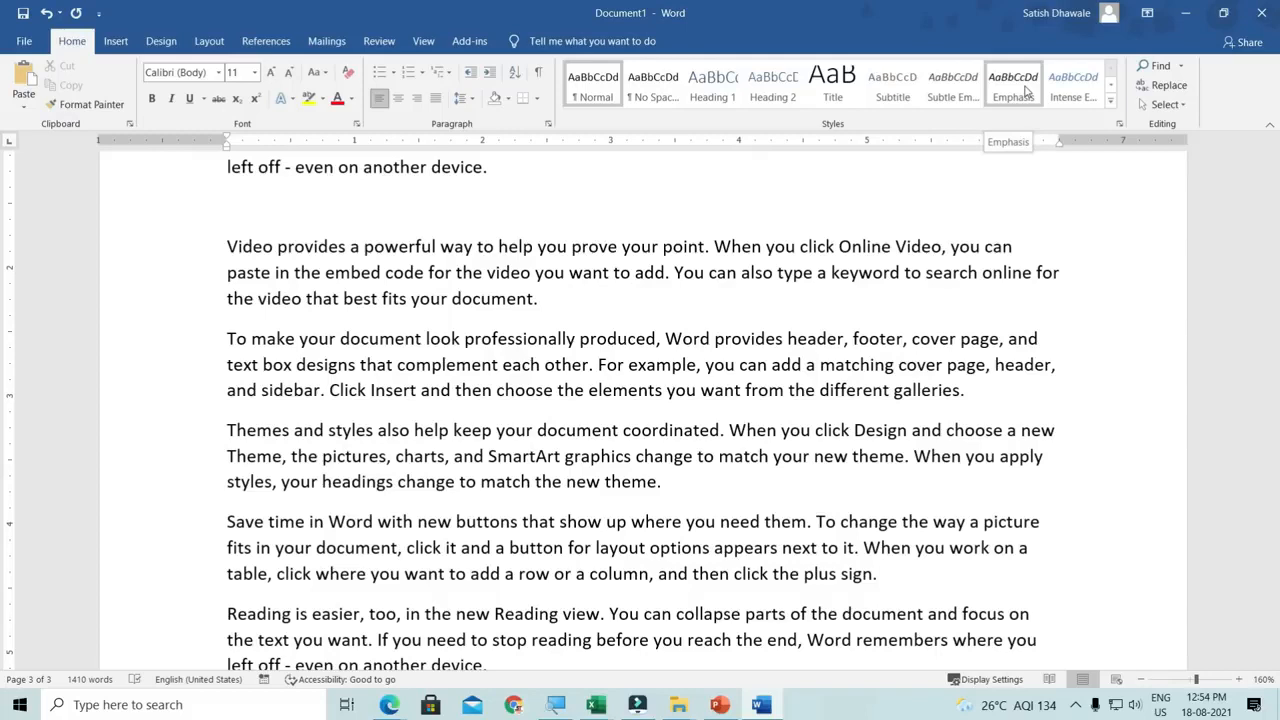
- Minimize the open windows to reach the desktop and call up the Windows 10 help page from there
click(1188, 13)
click(1188, 13)
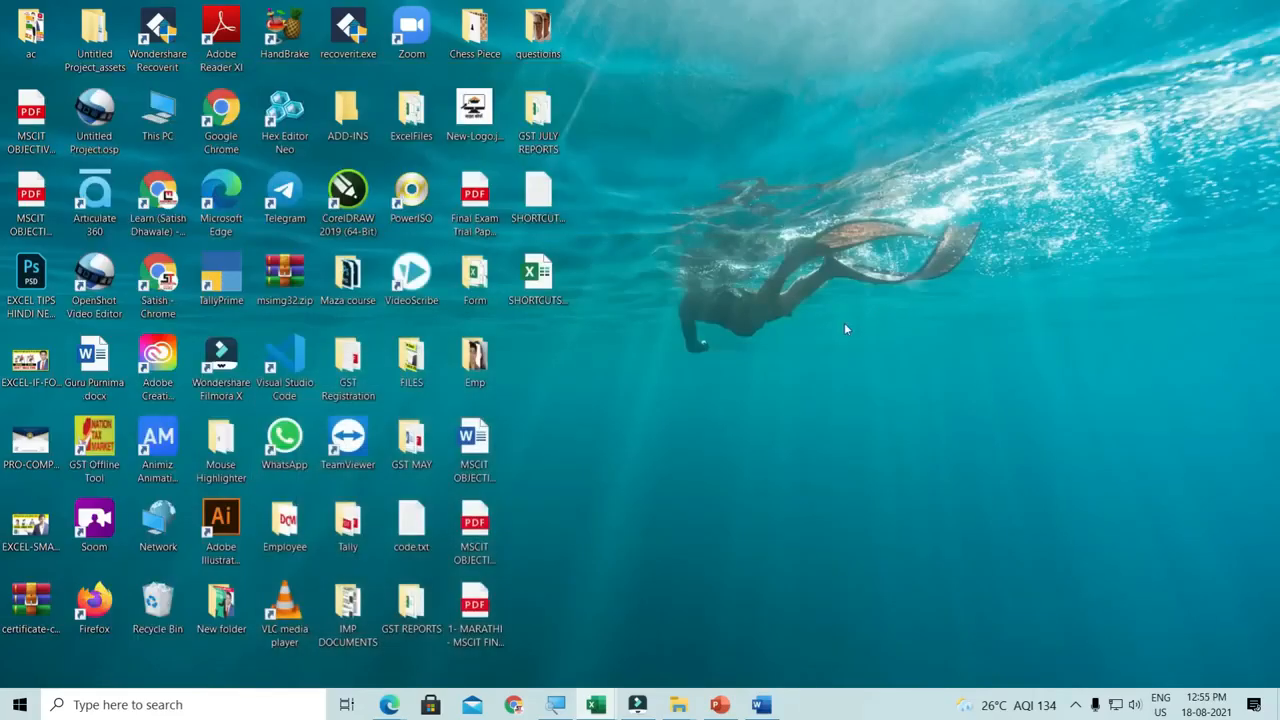
key(F1)
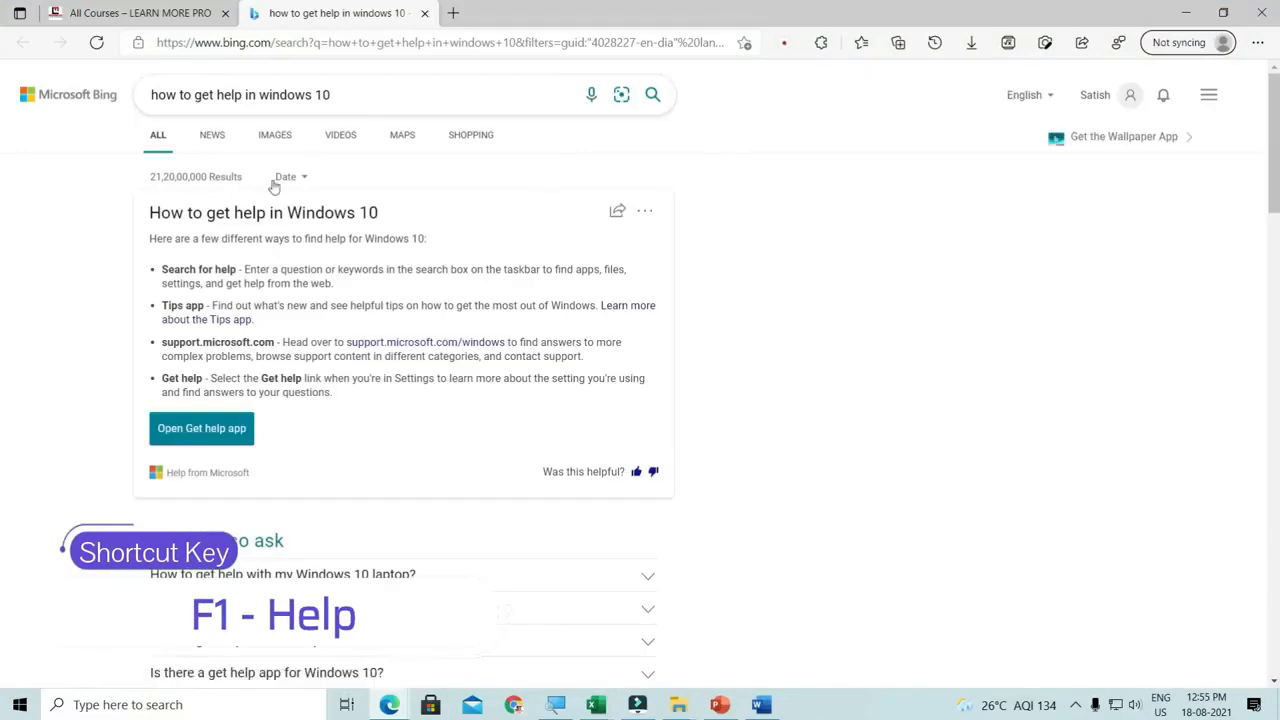
click(1189, 14)
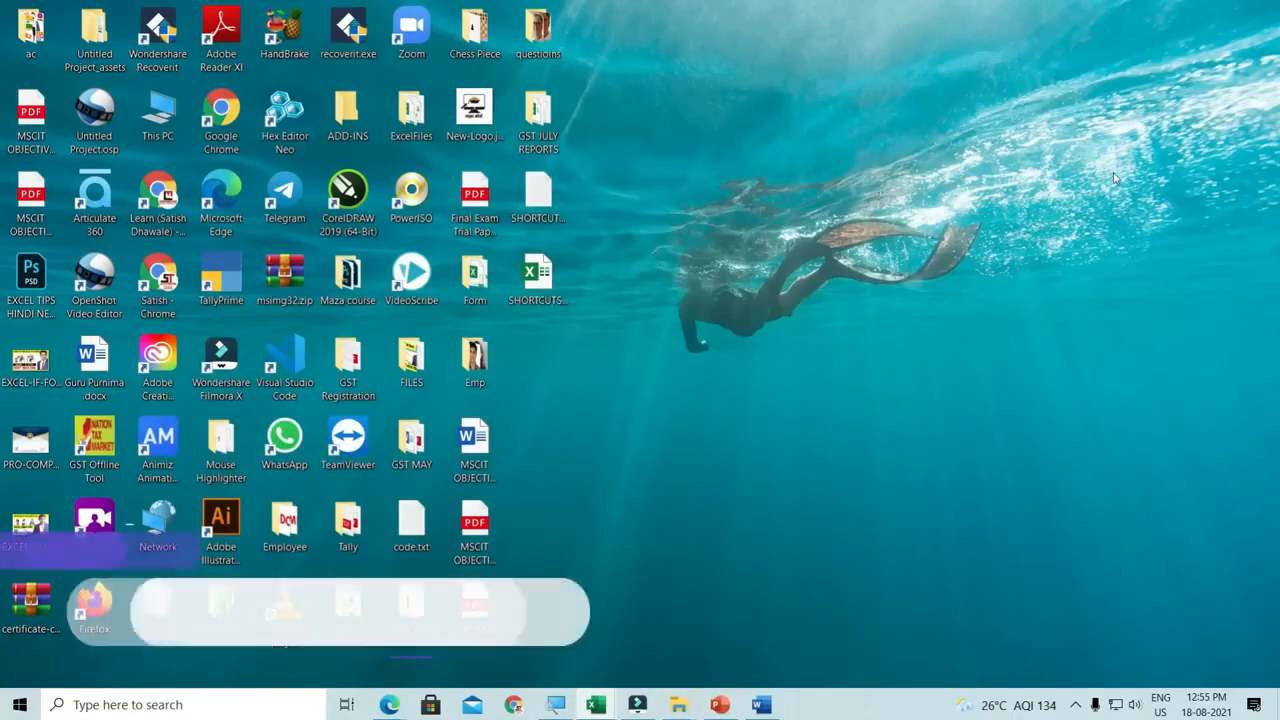
- Refresh the desktop twice, once with the function-key shortcut and once with the desktop's own Refresh command
key(F5)
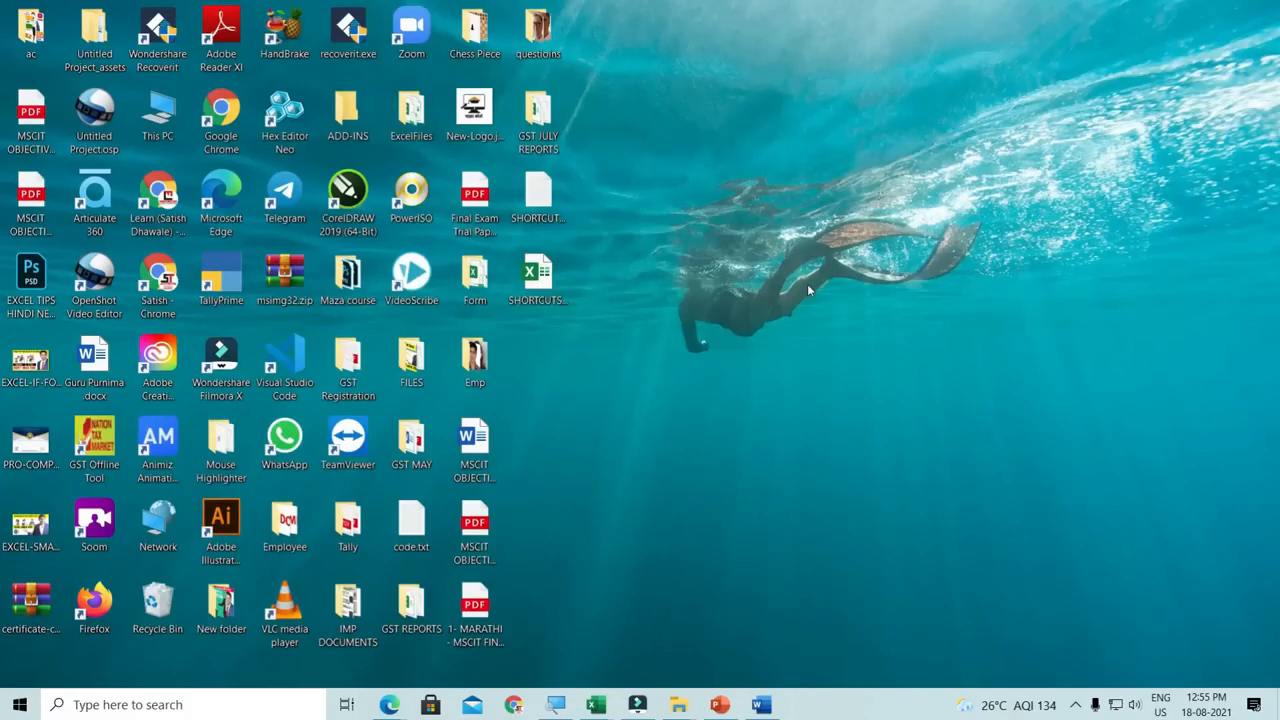
right_click(778, 266)
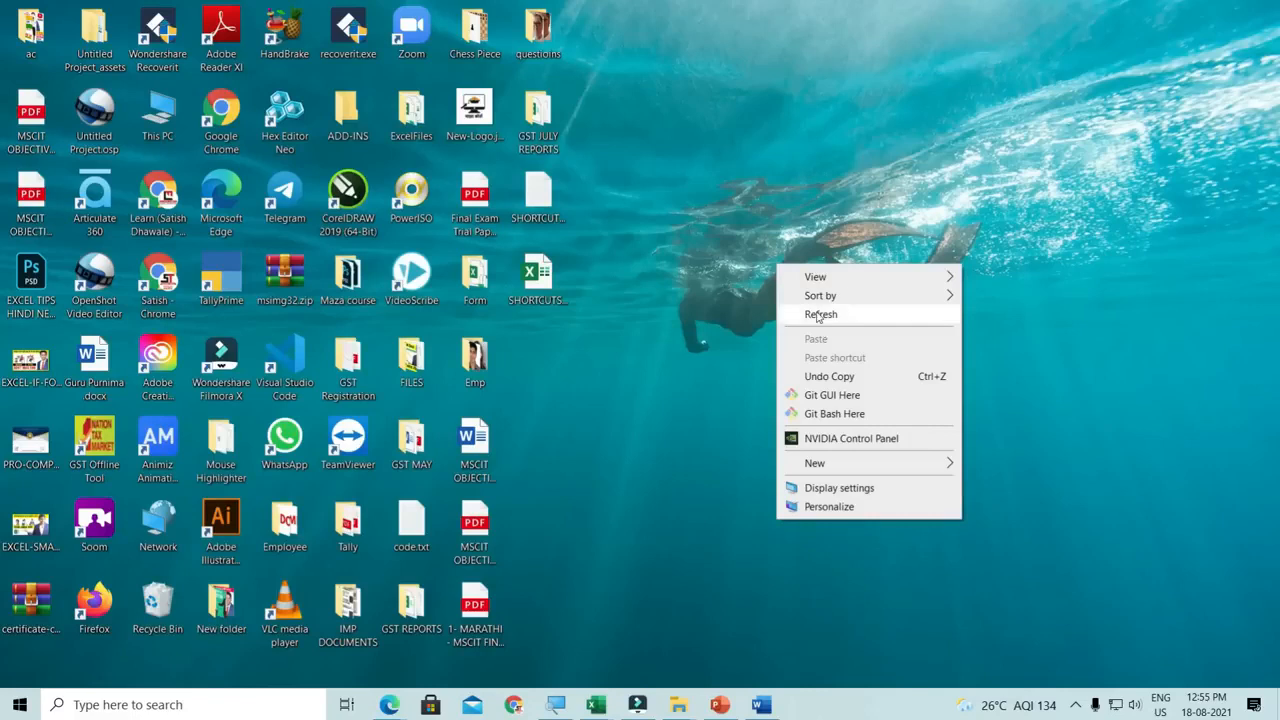
click(816, 315)
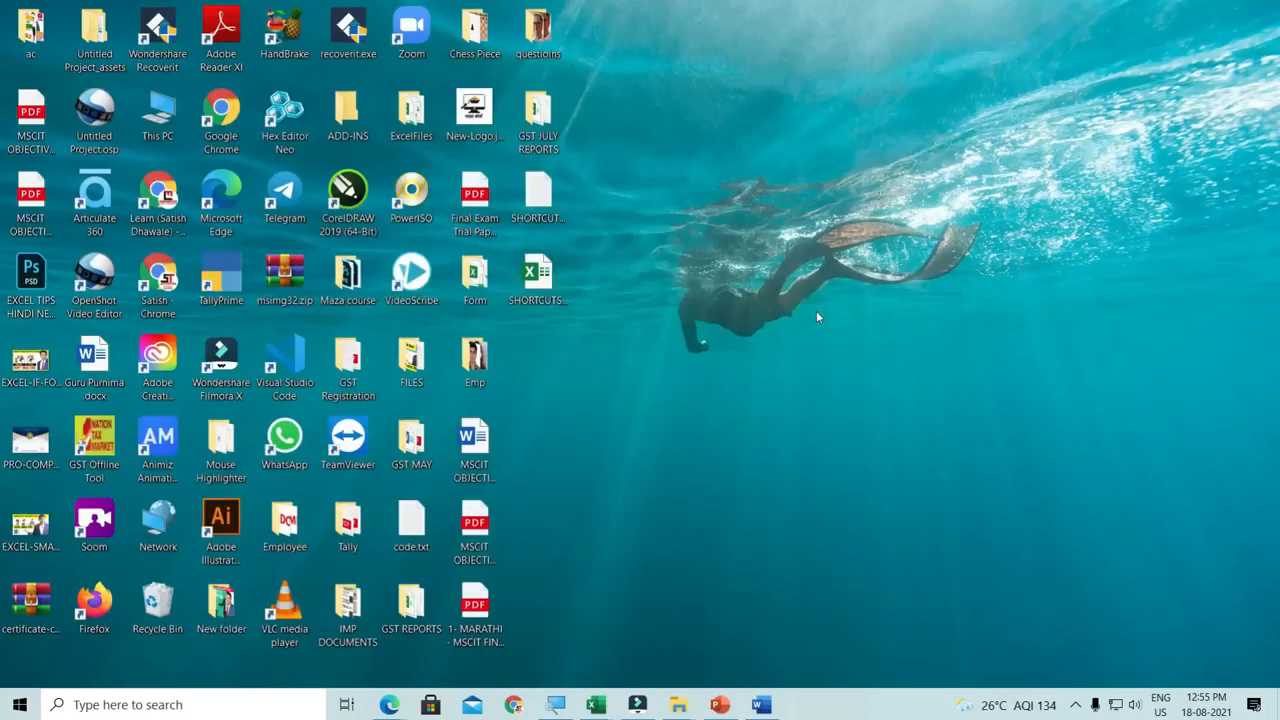
- Switch to the Word document and open the Go To dialog for page numbers, leaving it without jumping anywhere
click(761, 704)
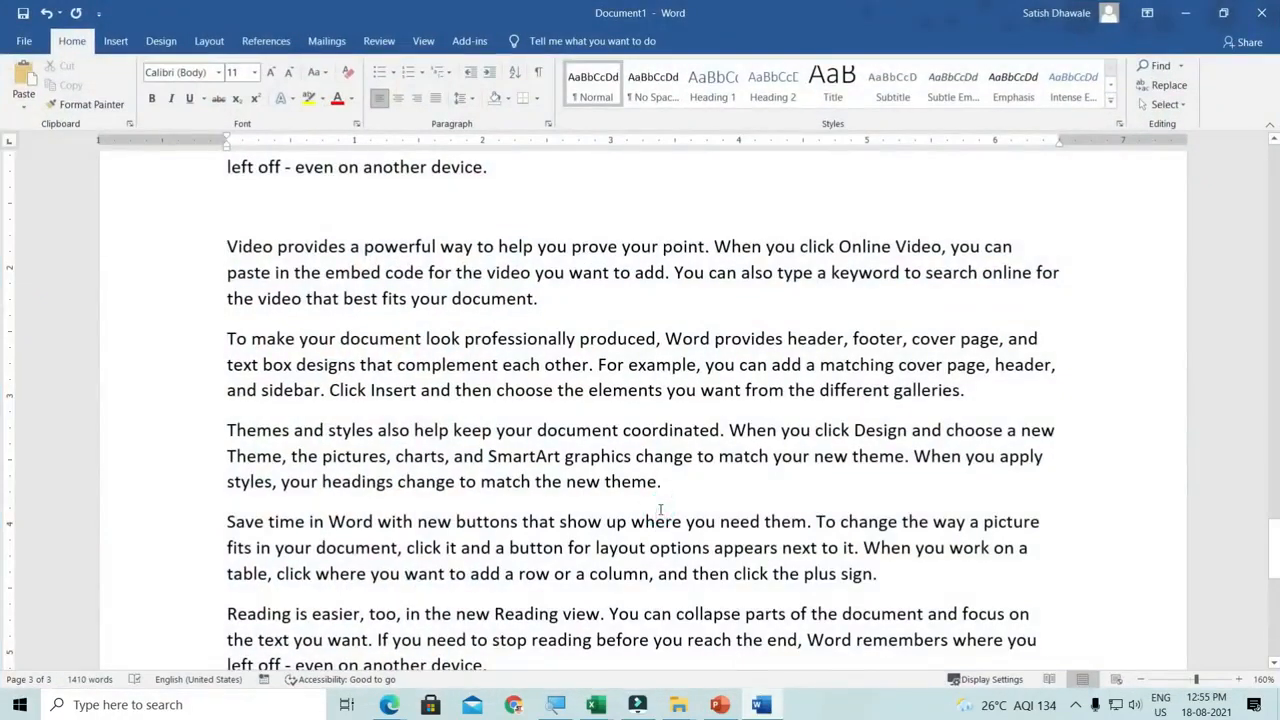
key(ctrl+g)
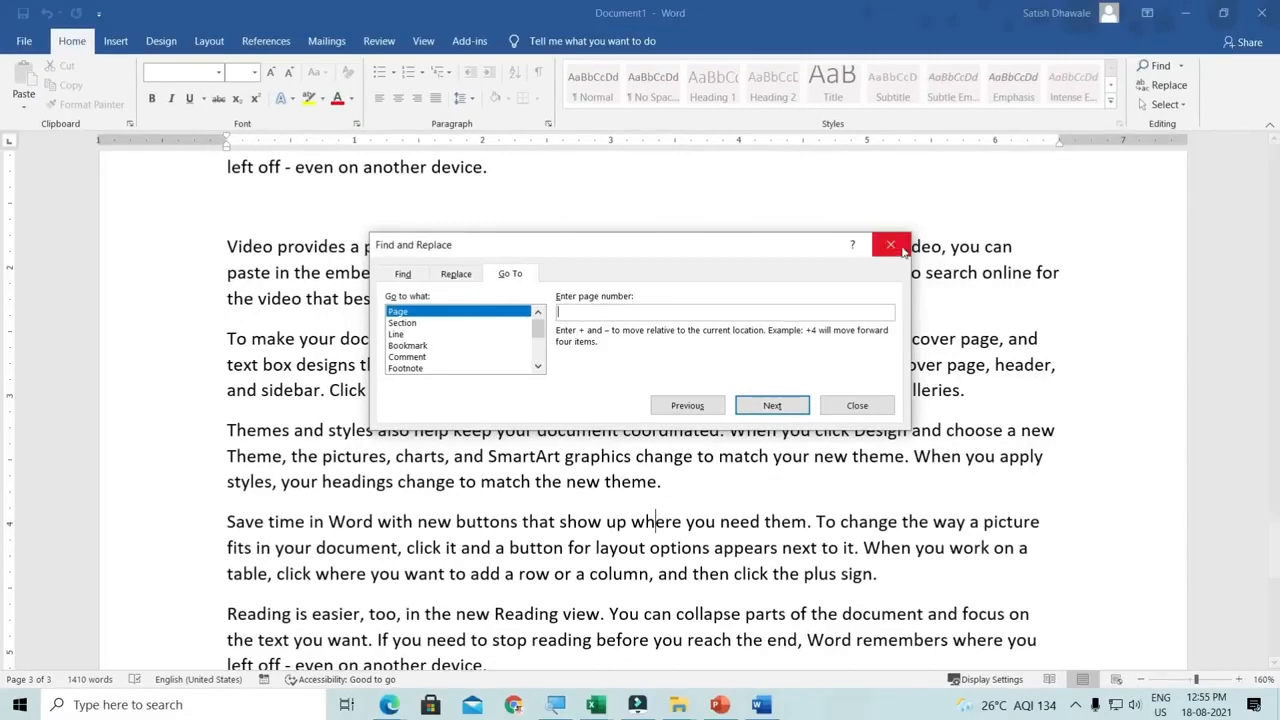
click(1198, 174)
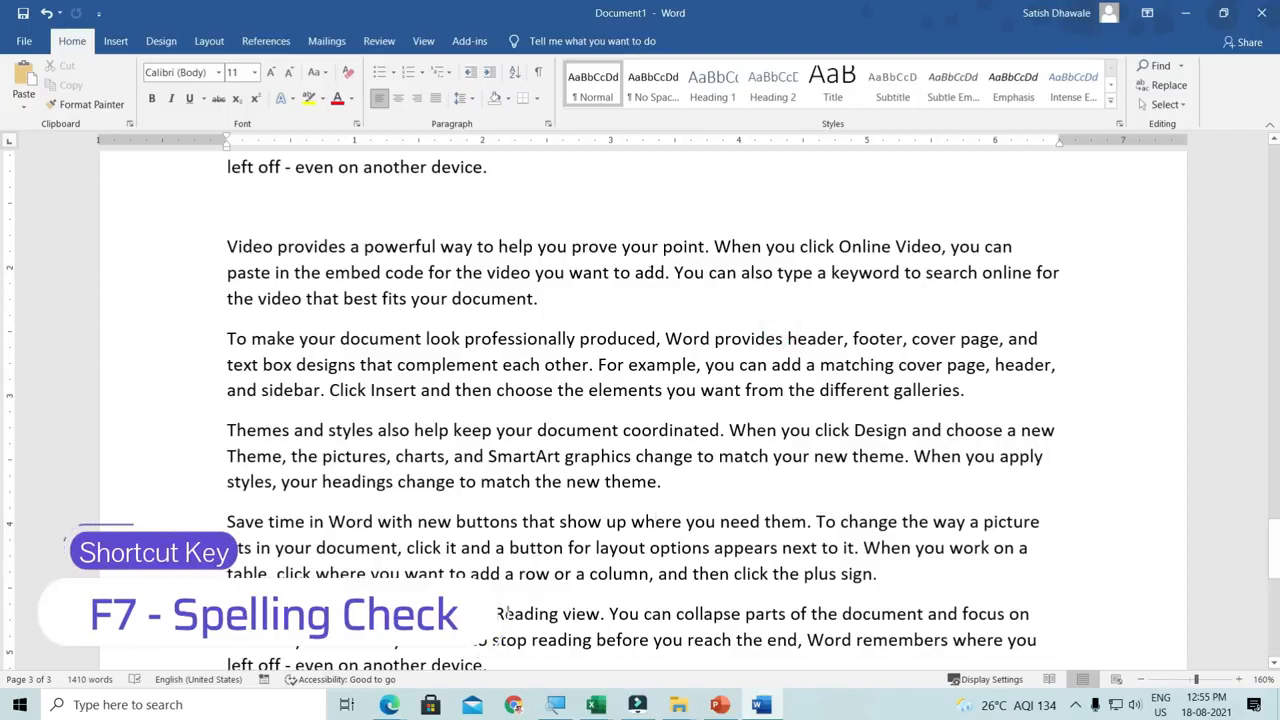
- Misspell "provides" as "provde" in the first line of the Video paragraph on page 3
click(312, 245)
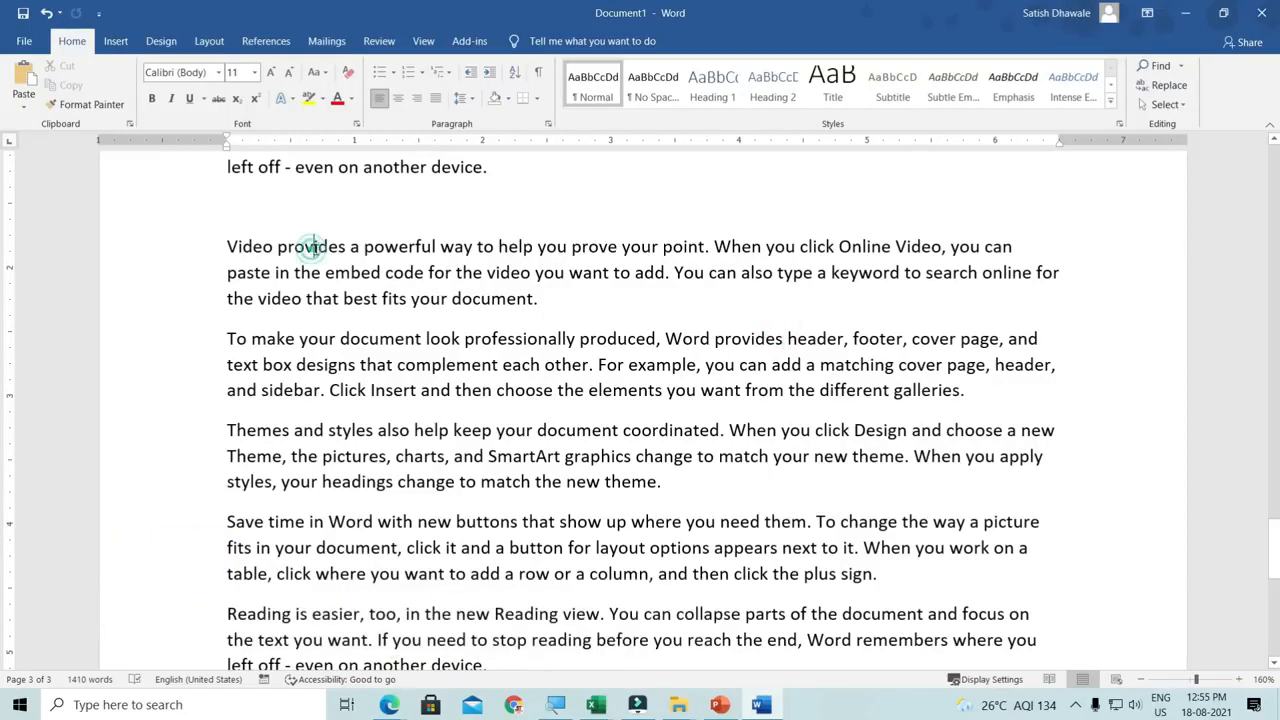
key(Delete)
key(Right)
key(Right)
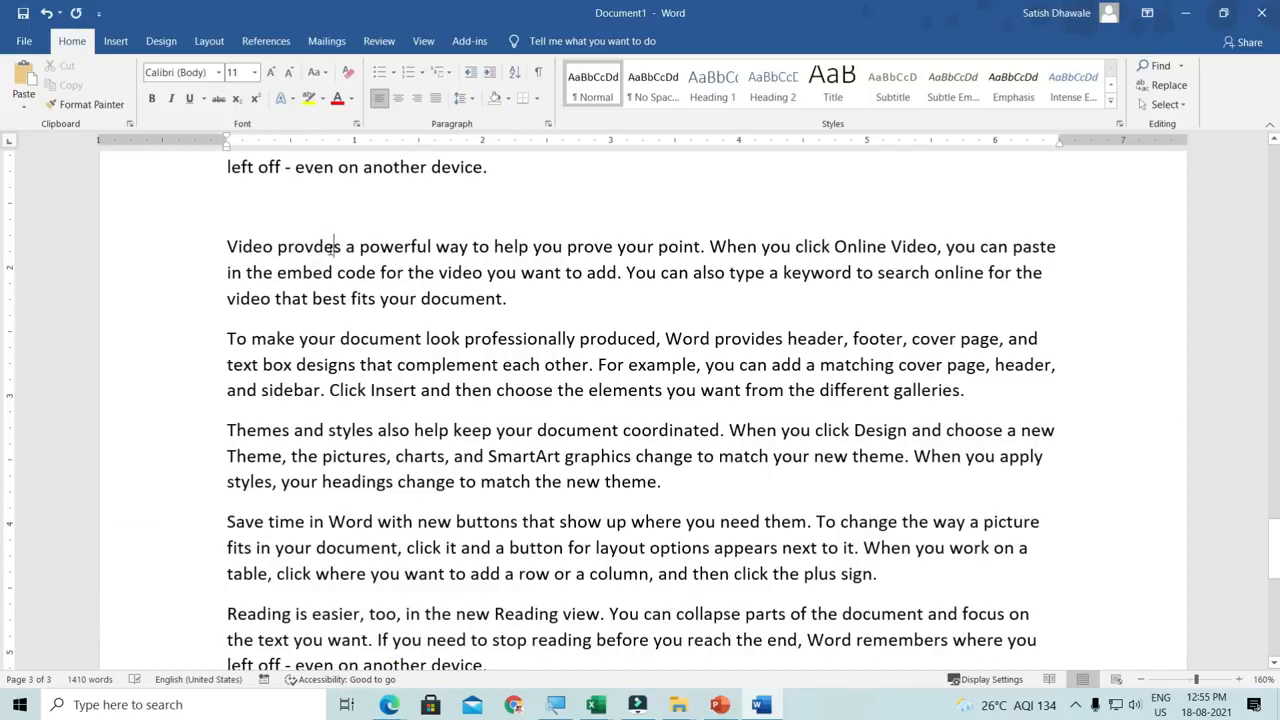
key(Delete)
click(341, 302)
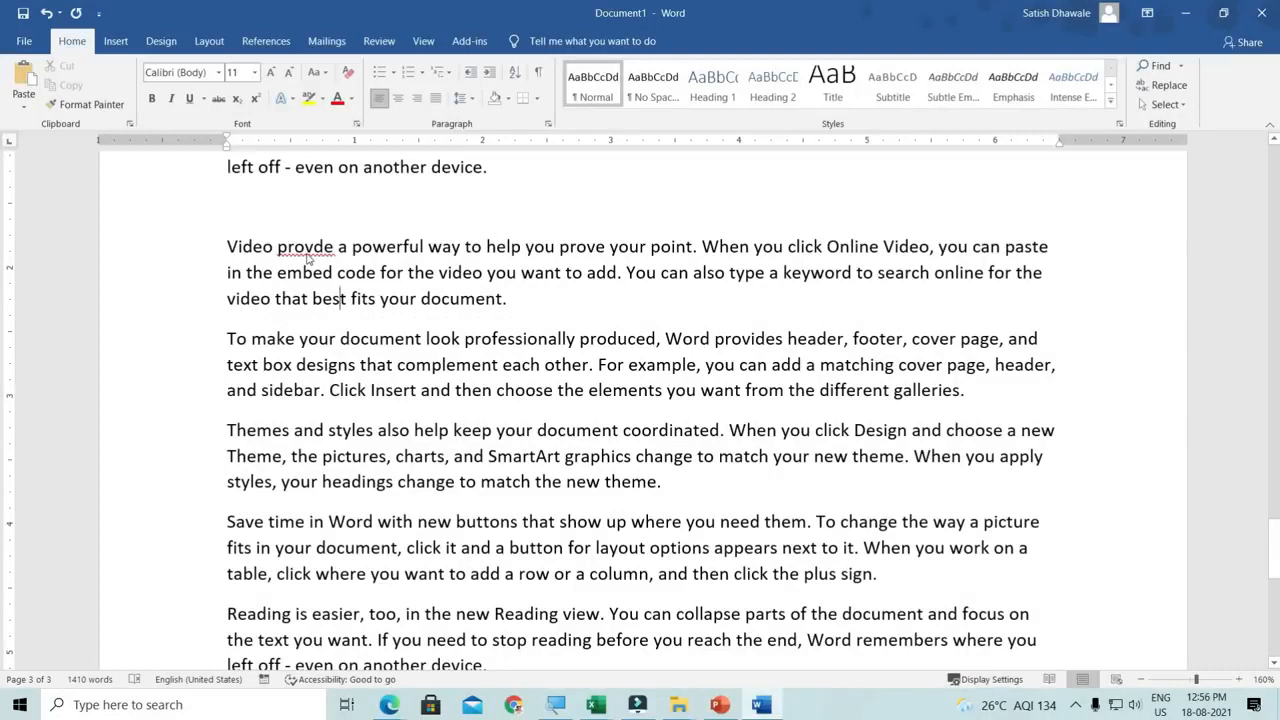
- Run the spelling check and replace "provde" with the suggestion "provide"
key(F7)
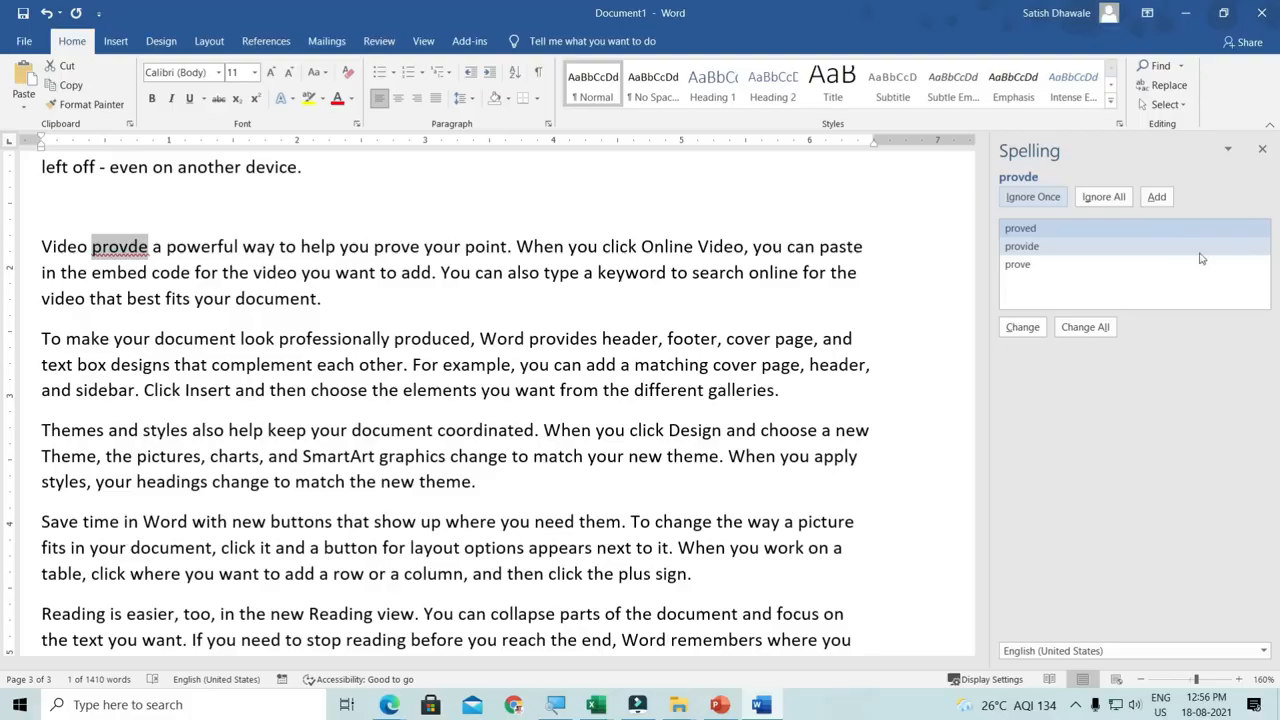
click(1168, 248)
click(1031, 329)
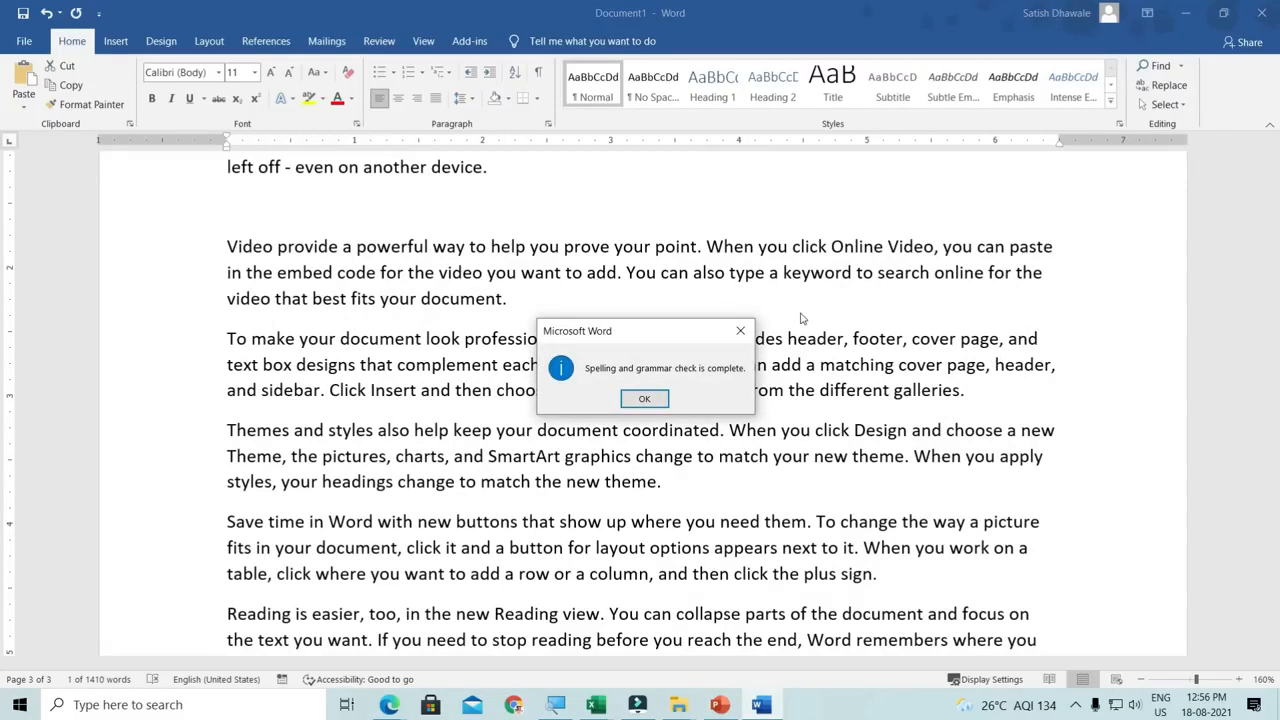
click(644, 398)
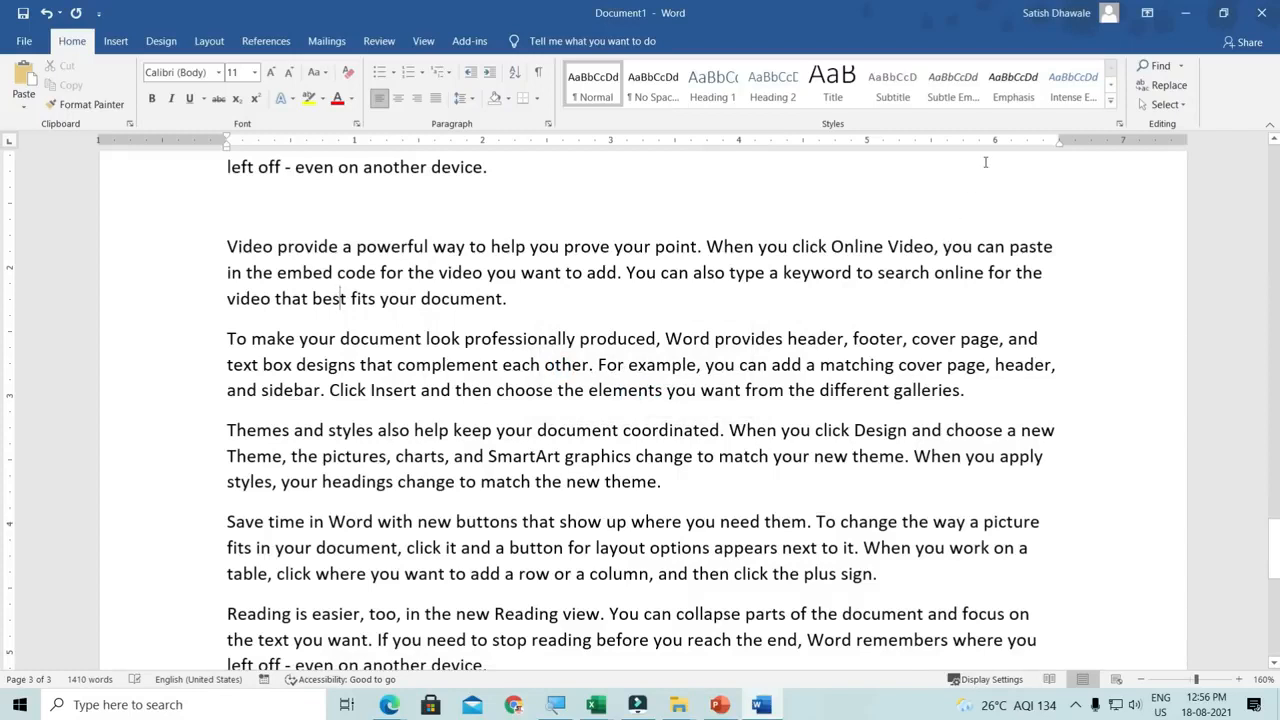
- Minimize the document and rename the desktop file MSCIT OBJECTIVE PDF.pdf as ABCD.pdf
click(1185, 12)
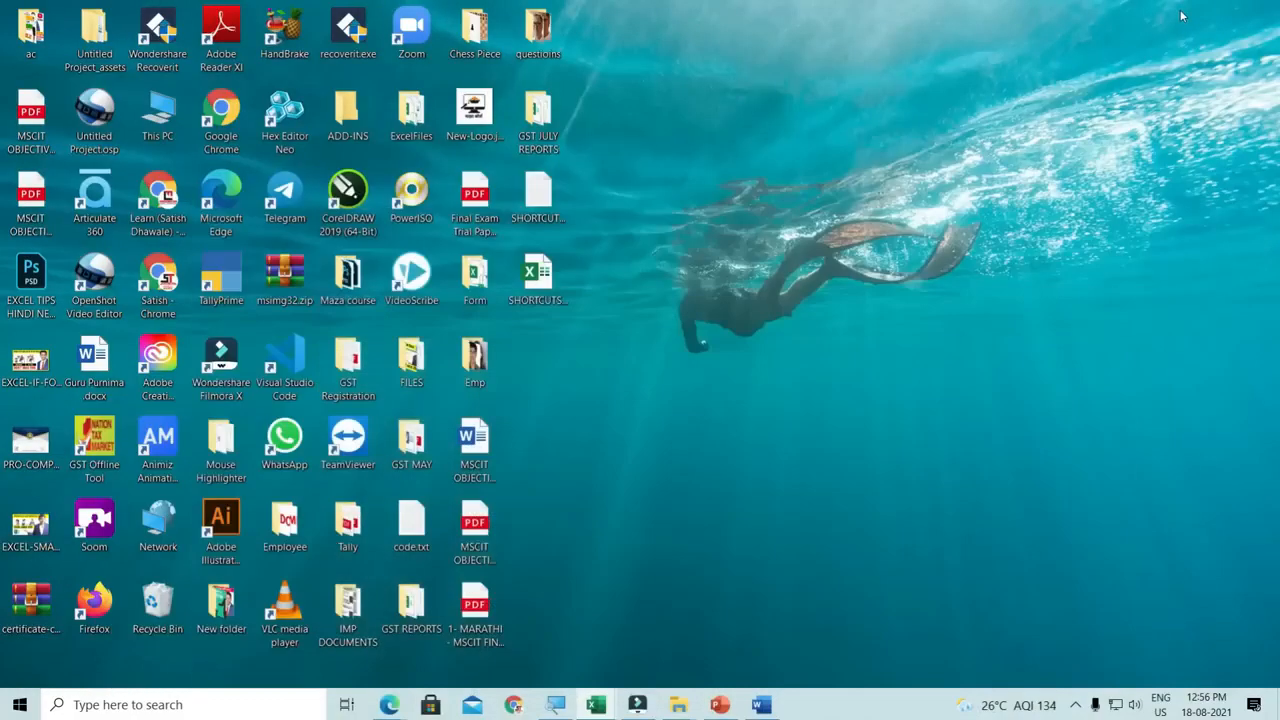
click(540, 275)
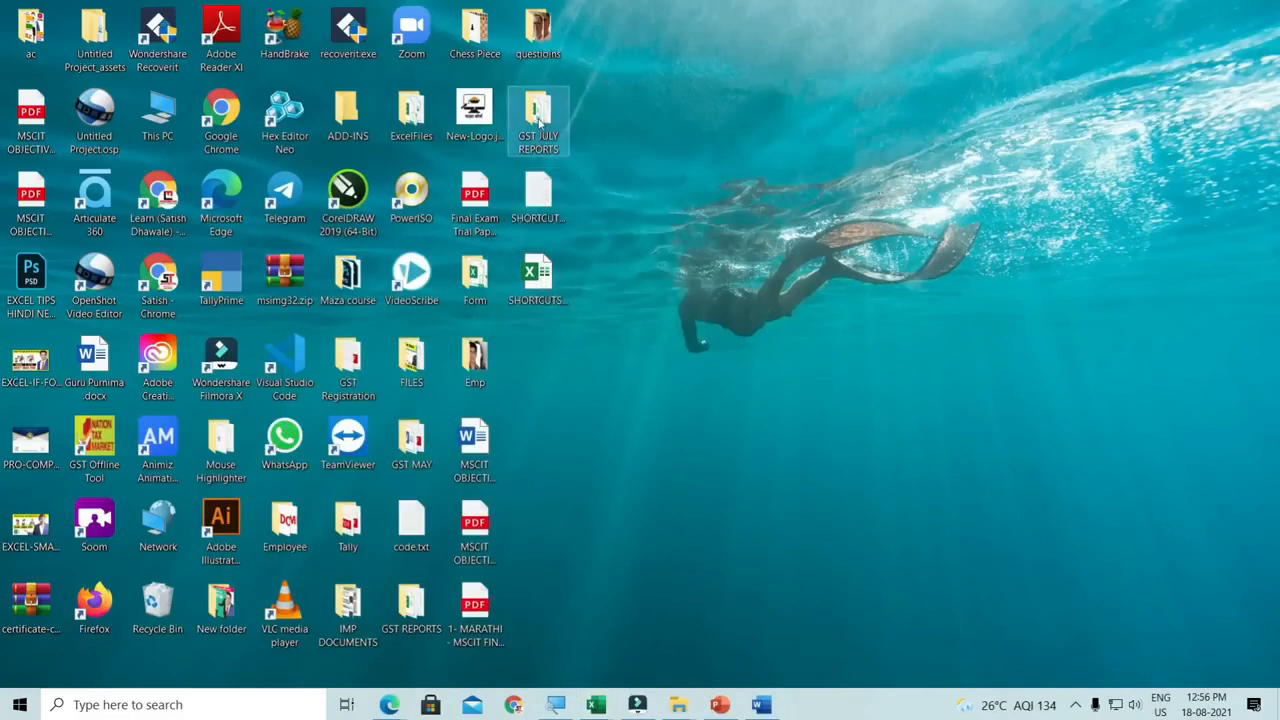
click(538, 137)
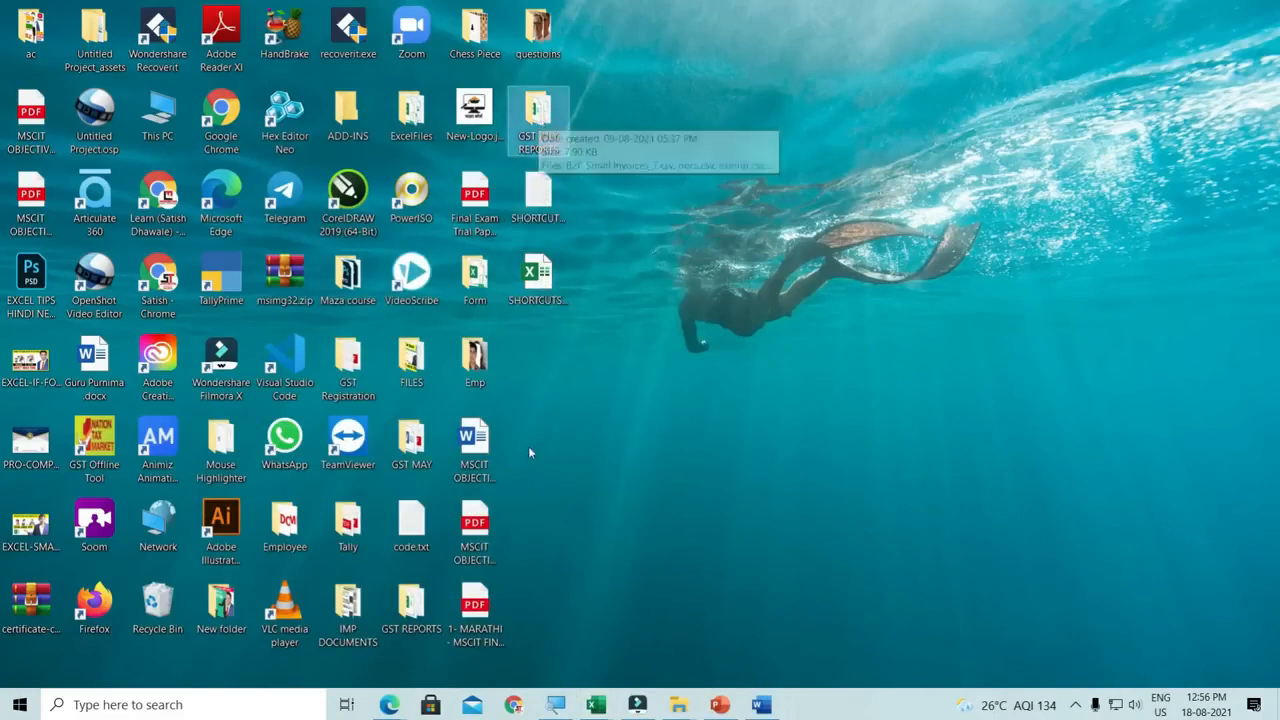
click(470, 540)
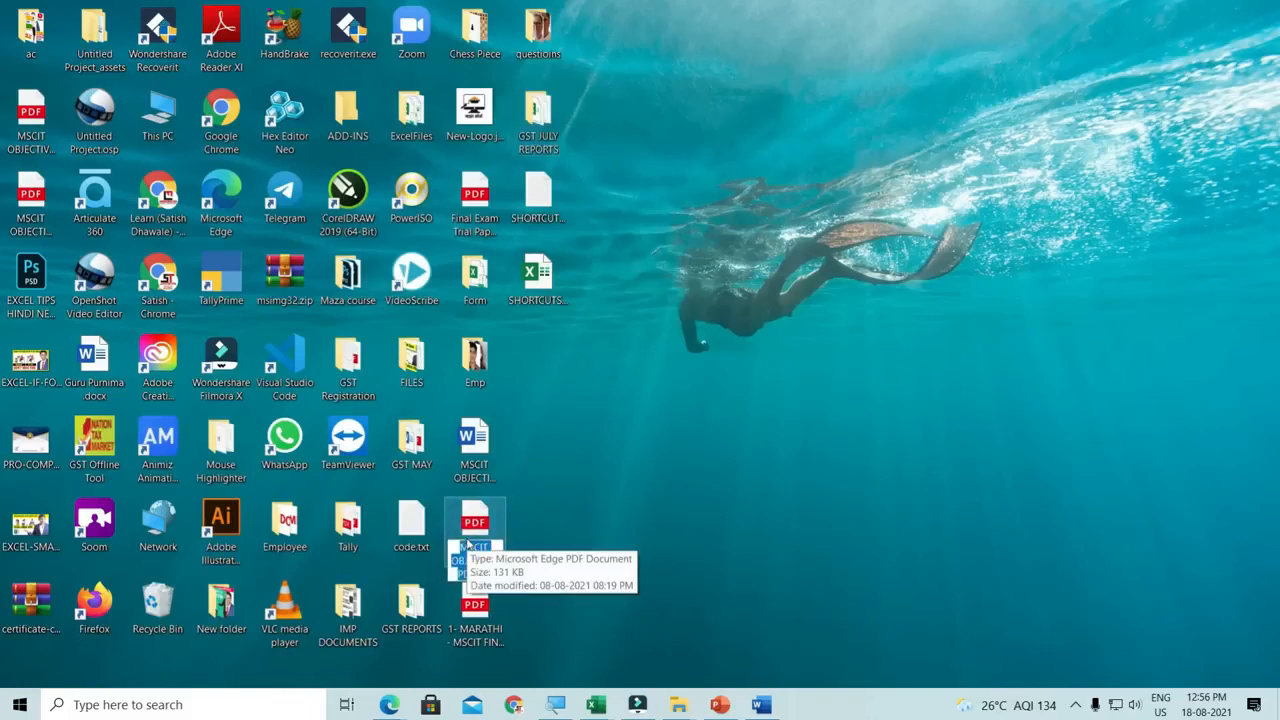
double_click(470, 541)
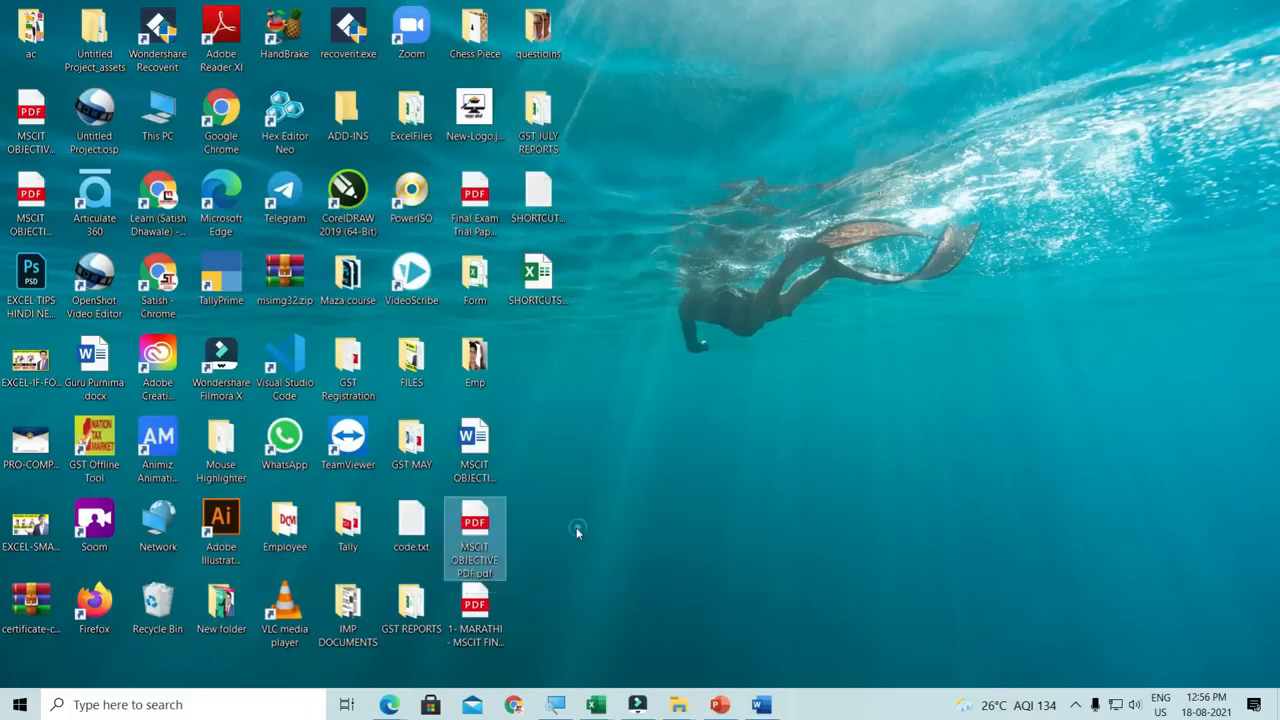
click(481, 545)
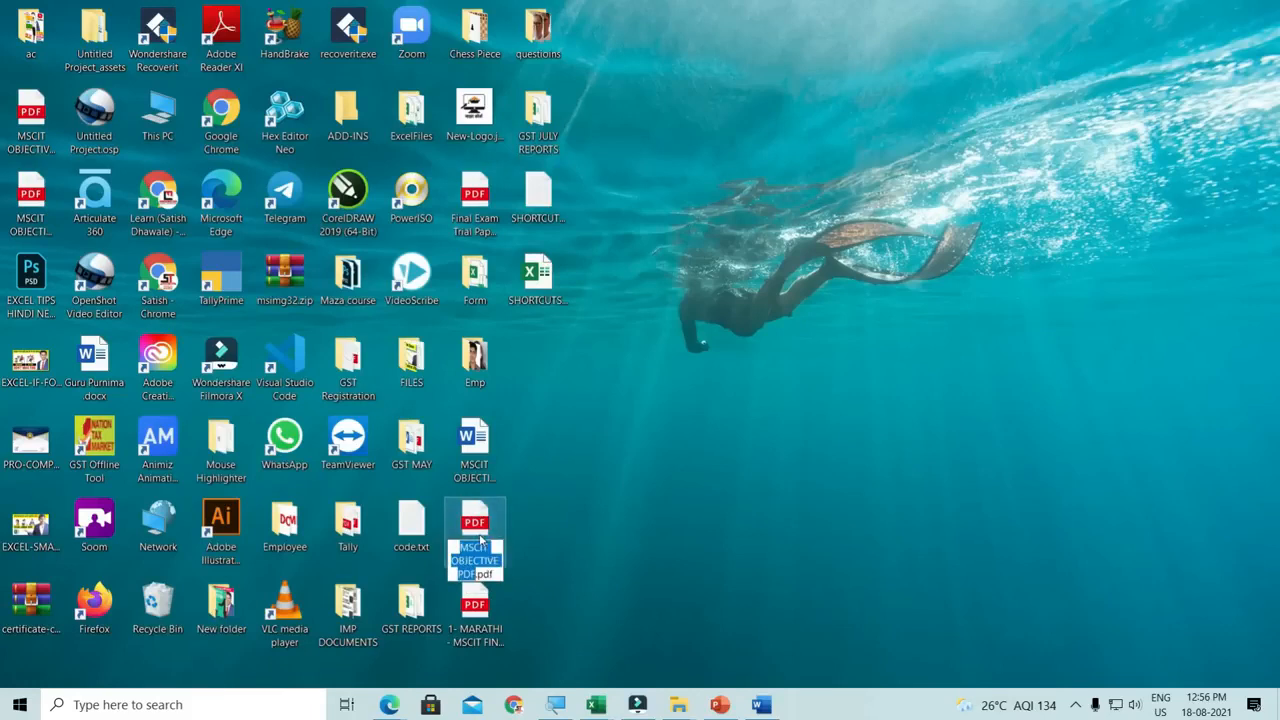
text(ABCD)
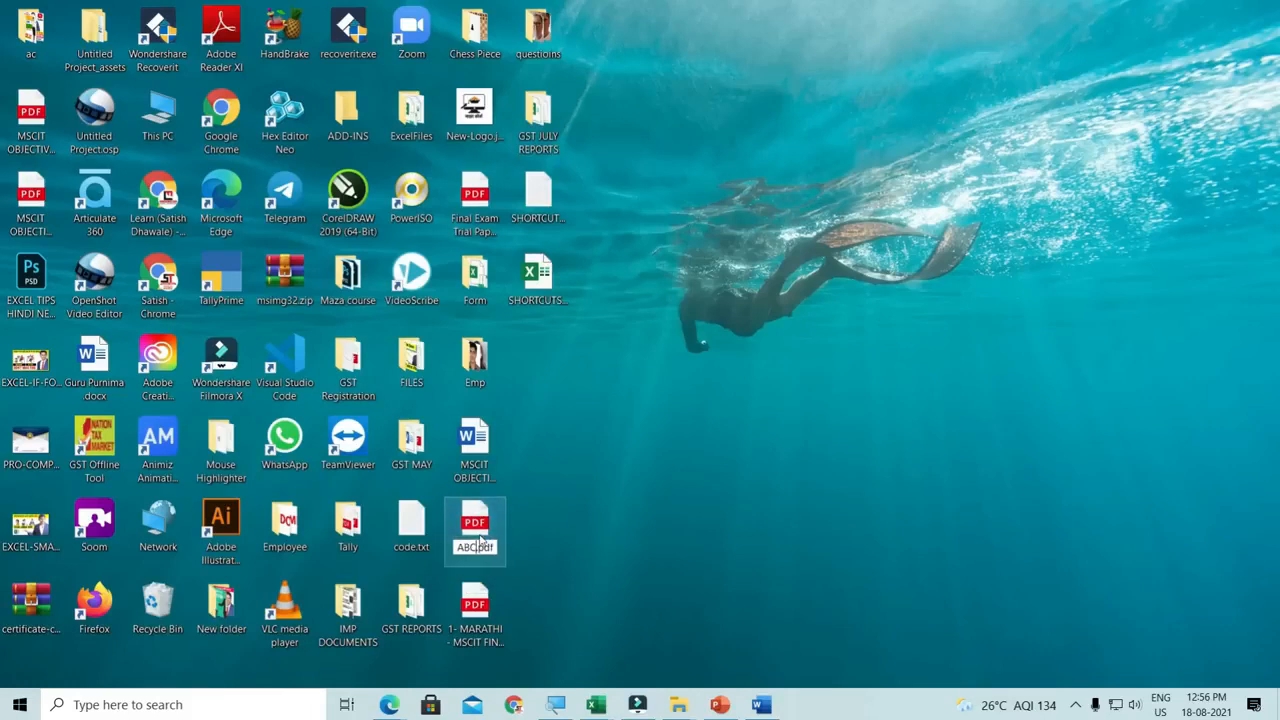
key(Return)
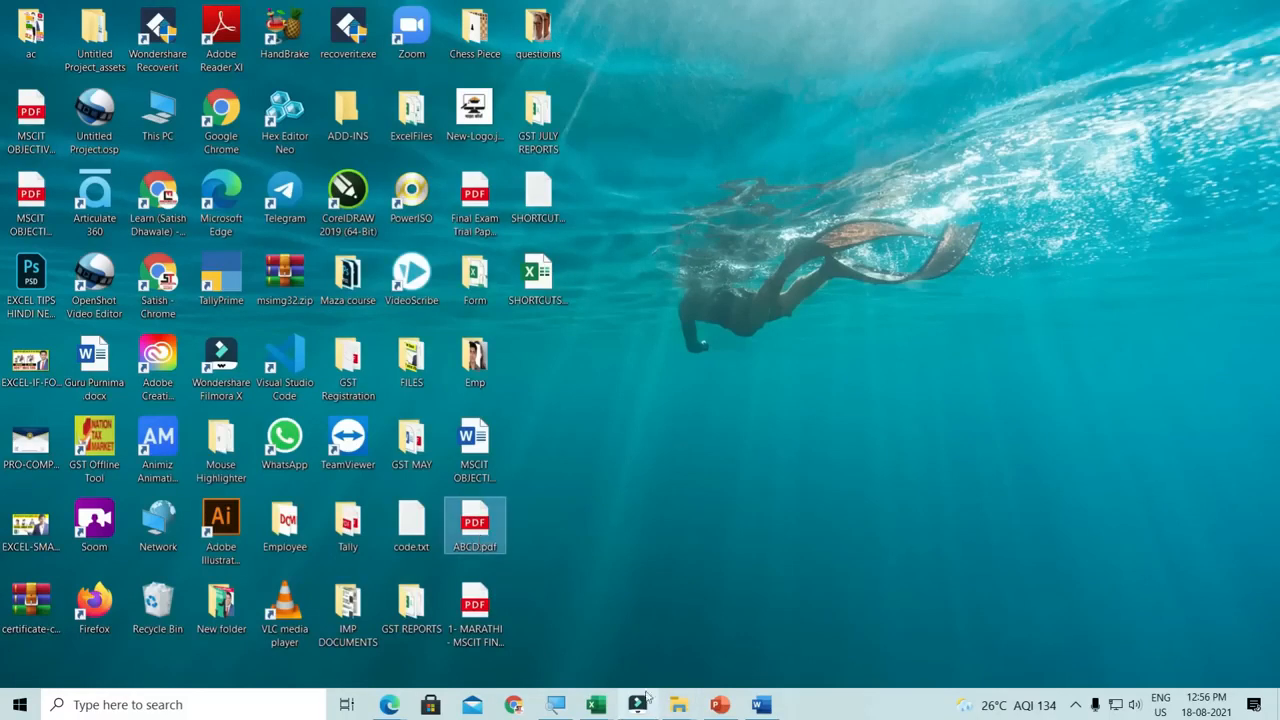
- Switch to the Excel workbook Book2 and enter DSFDSFDS in cell C2
click(597, 705)
click(686, 625)
text(DSFDSFDS)
click(557, 360)
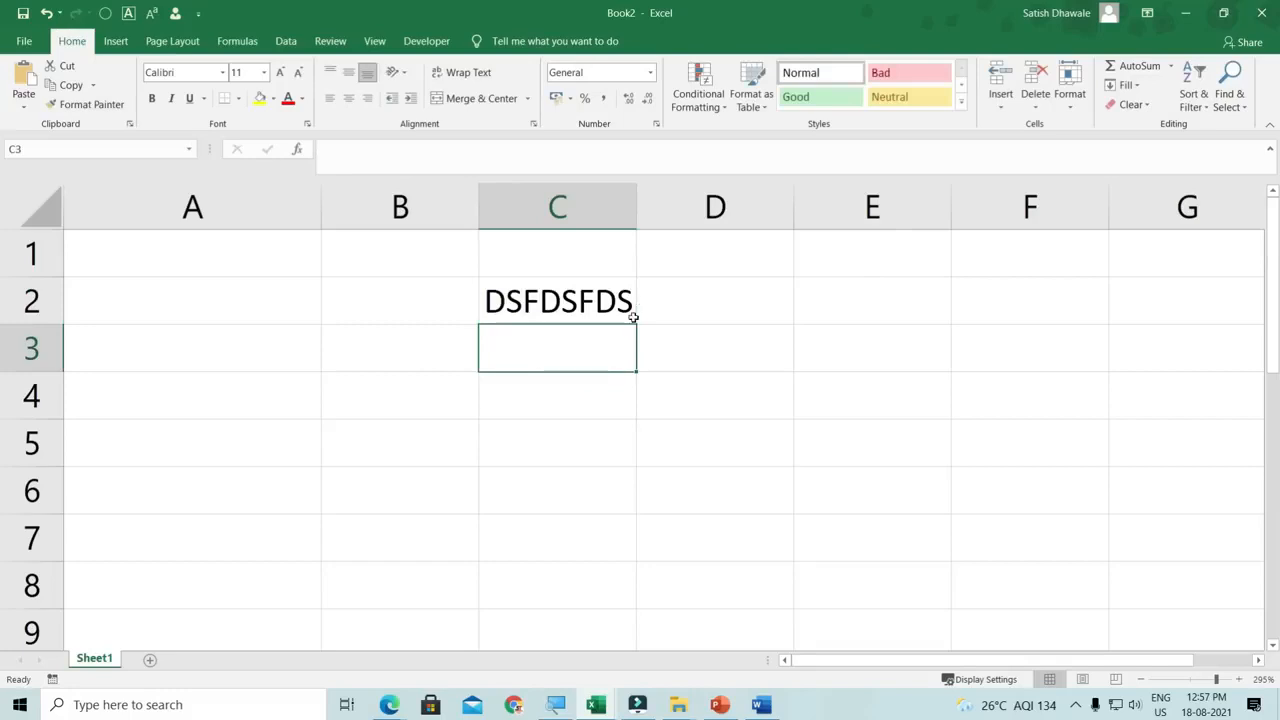
- Put cell C2 into edit mode, leave it, and replace its text with FGDFG
click(590, 308)
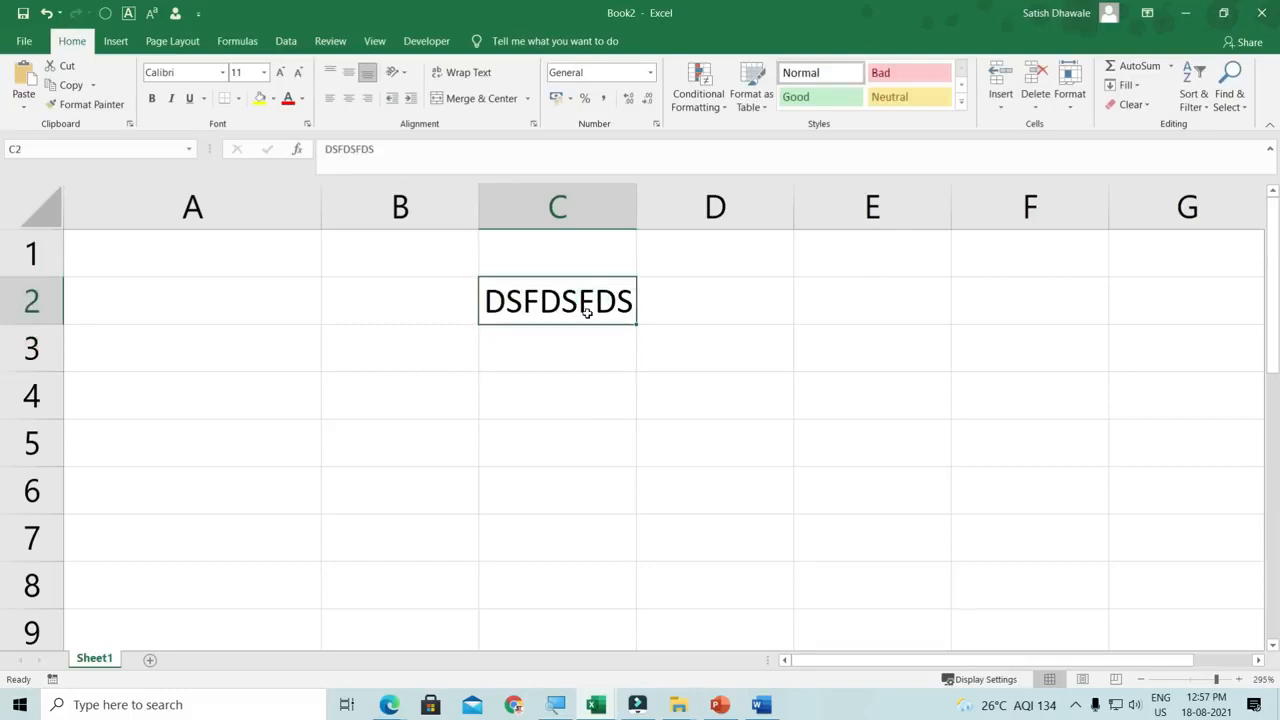
key(F2)
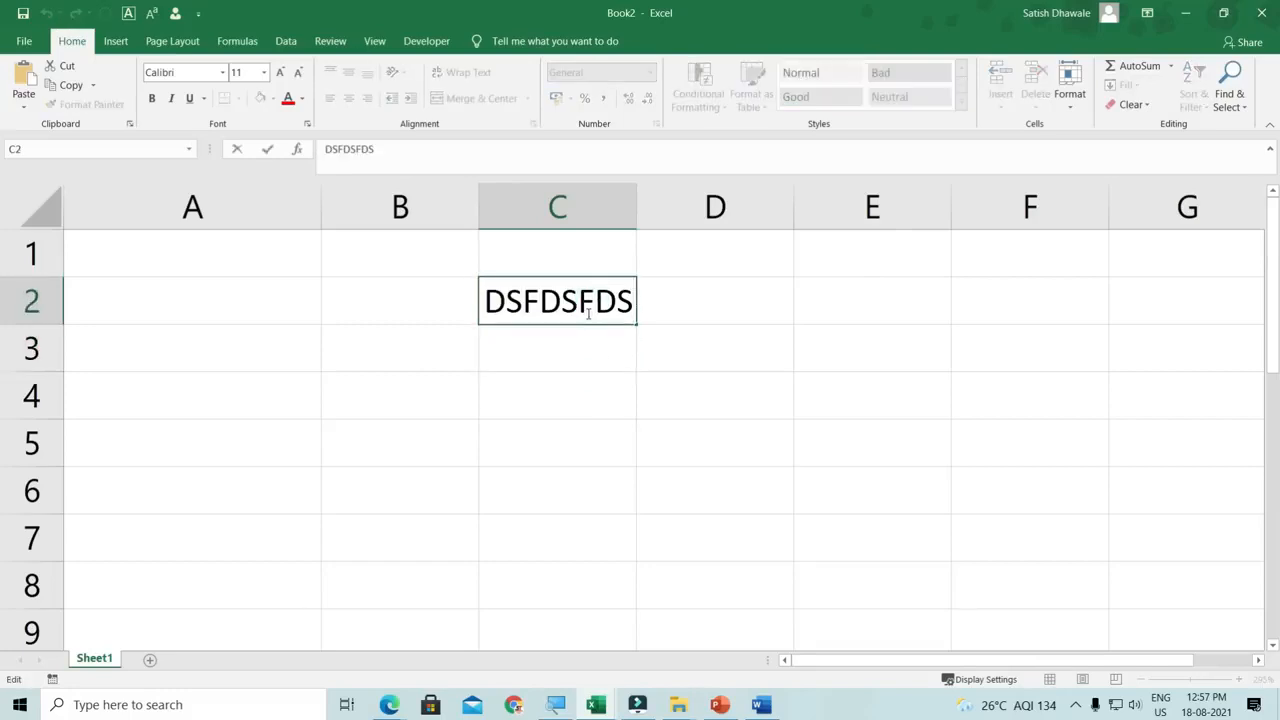
key(Escape)
text(FGDFG)
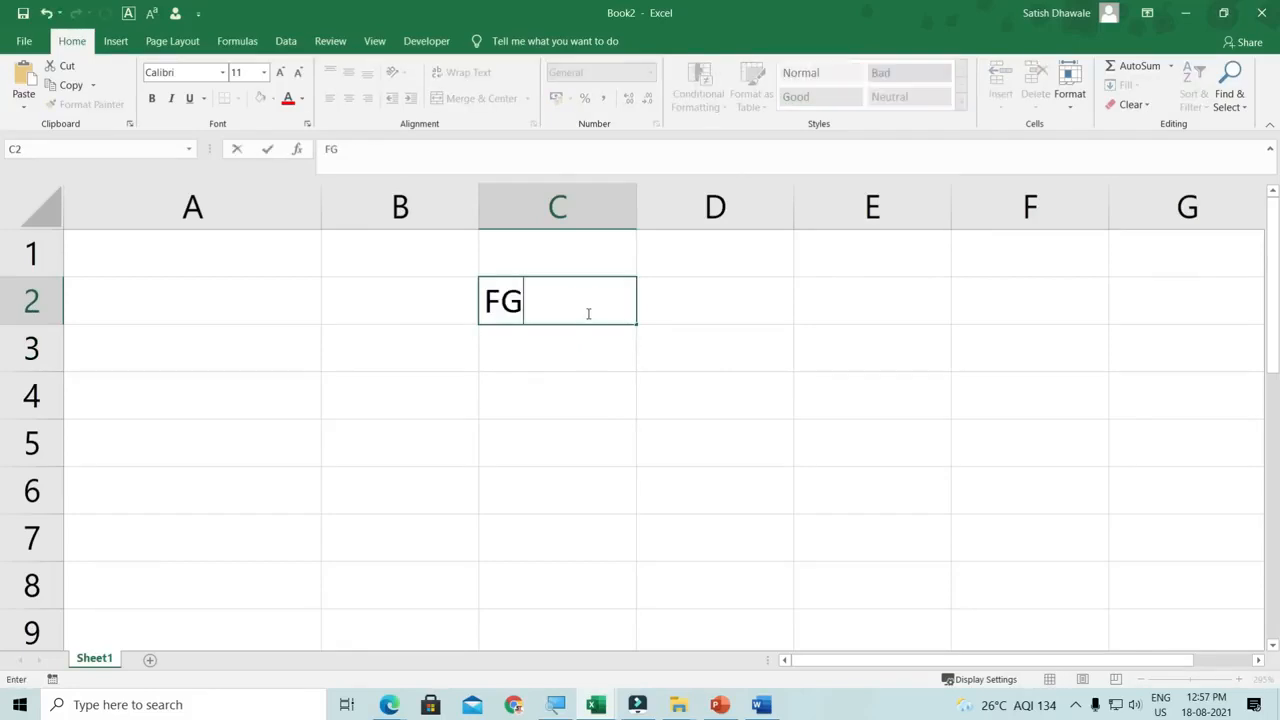
click(580, 360)
- Enter DFGDF in cell C5, and edit the cell to append FGFG to its text
click(566, 440)
text(DFGDFG)
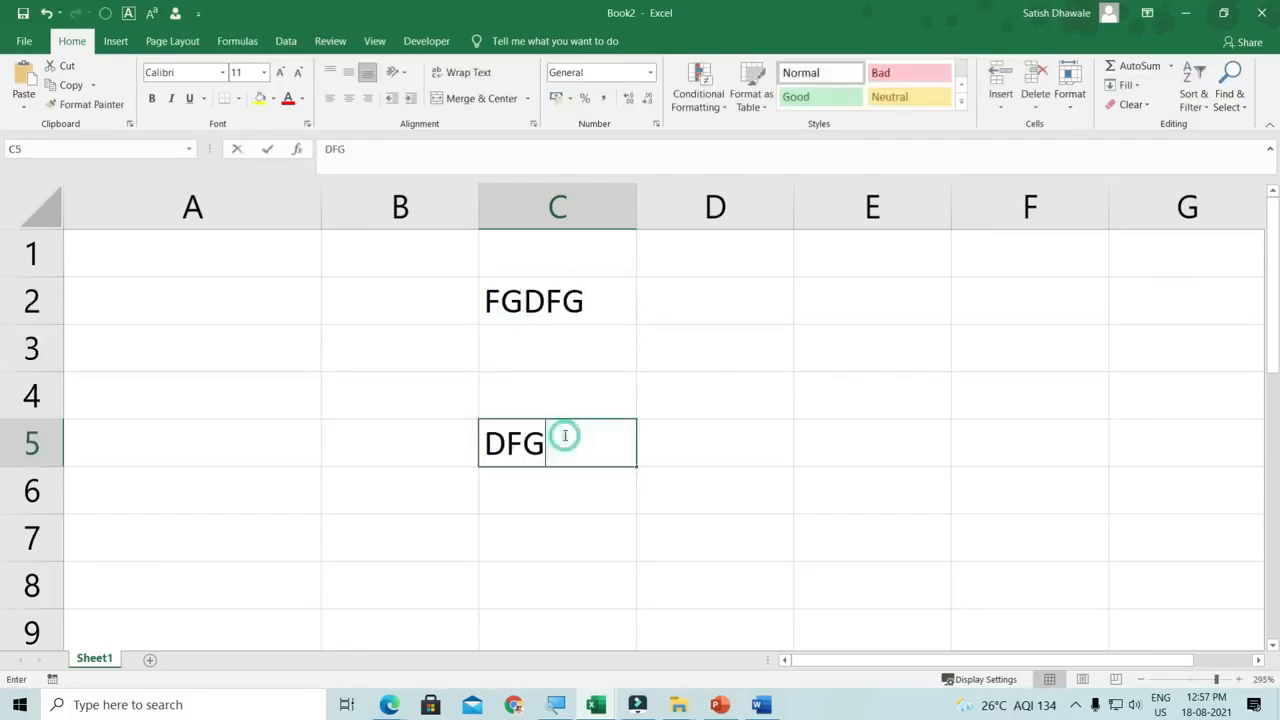
click(580, 526)
click(581, 452)
key(F2)
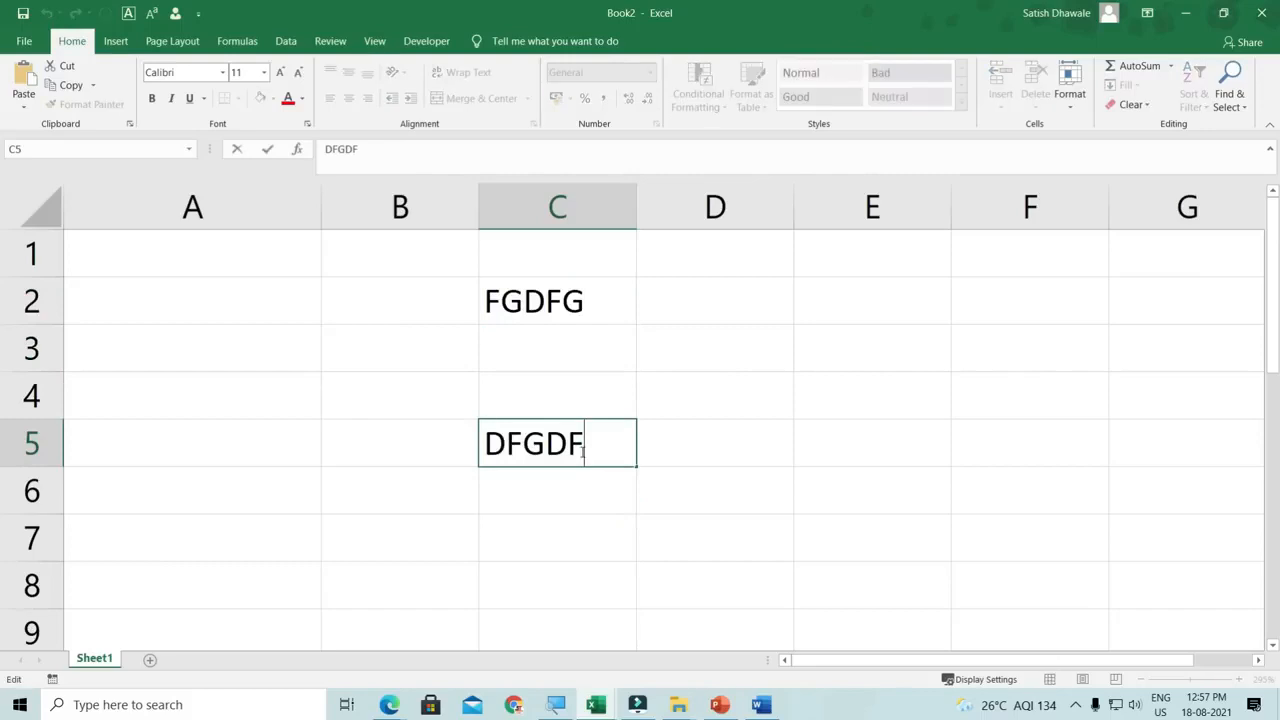
text(FGFG)
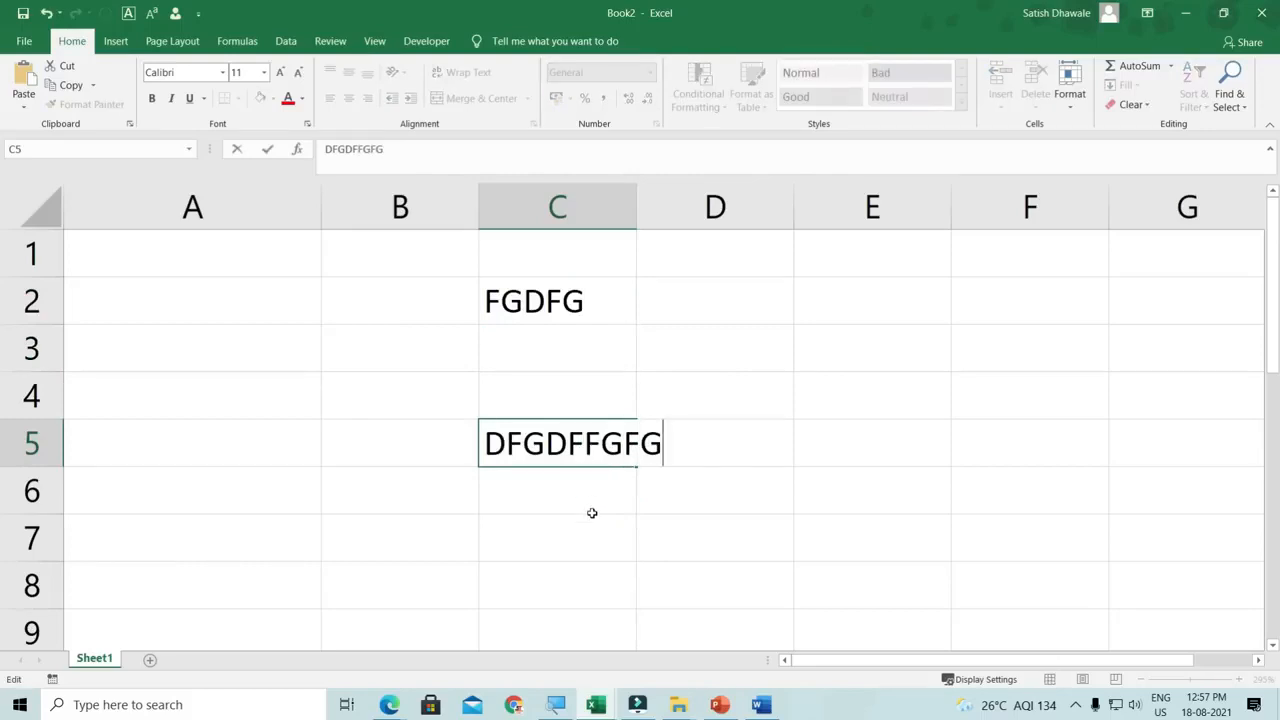
click(594, 512)
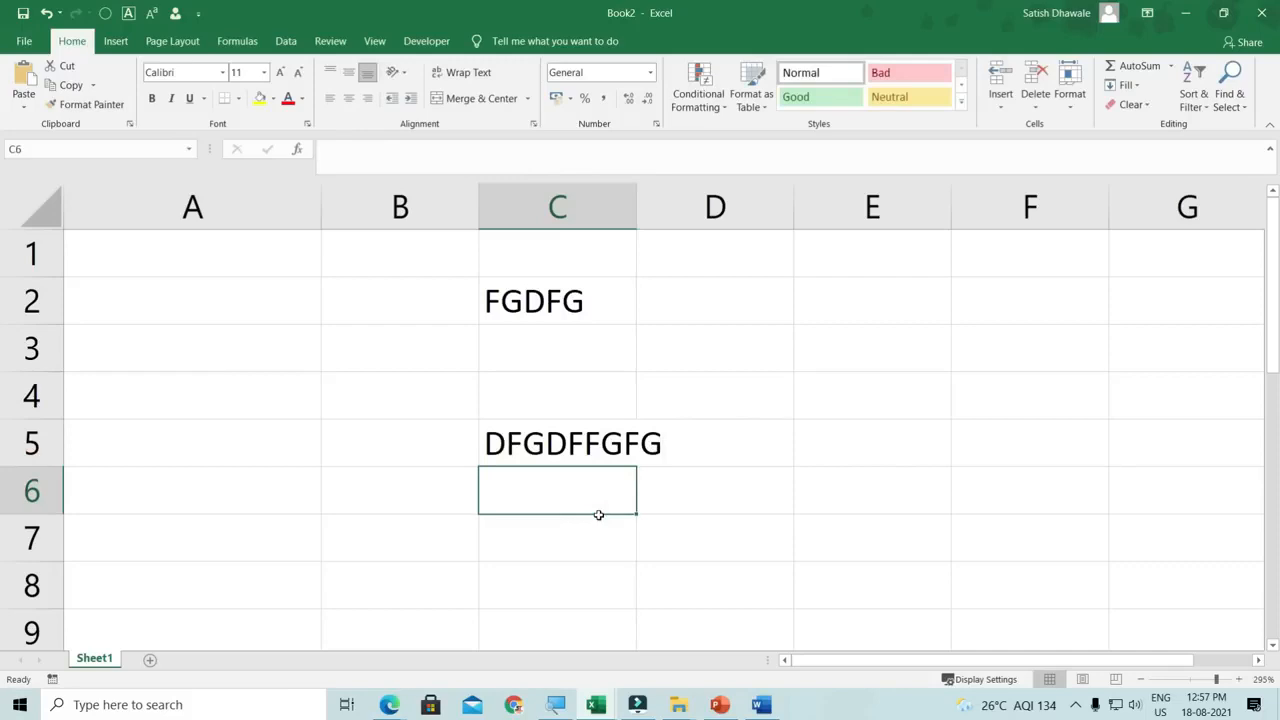
- Clear cells C5 and C2, opening the Save As dialog in between and leaving it without saving
click(590, 455)
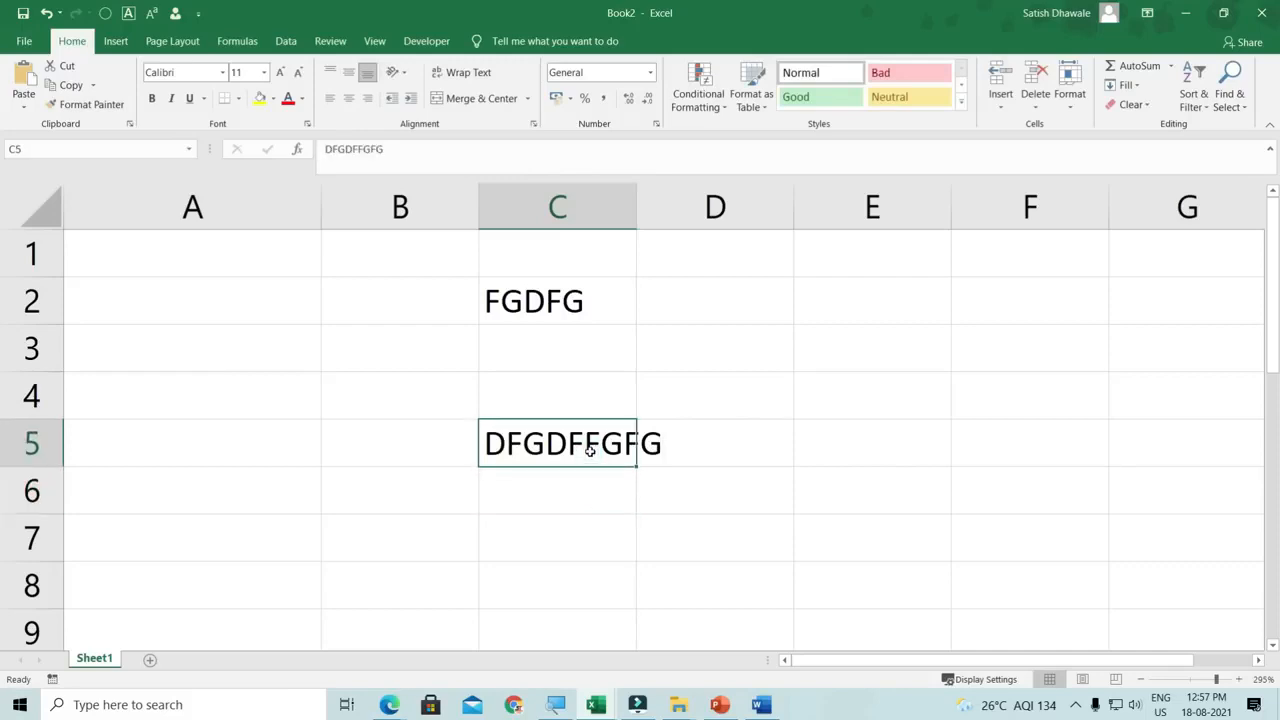
key(Delete)
key(F12)
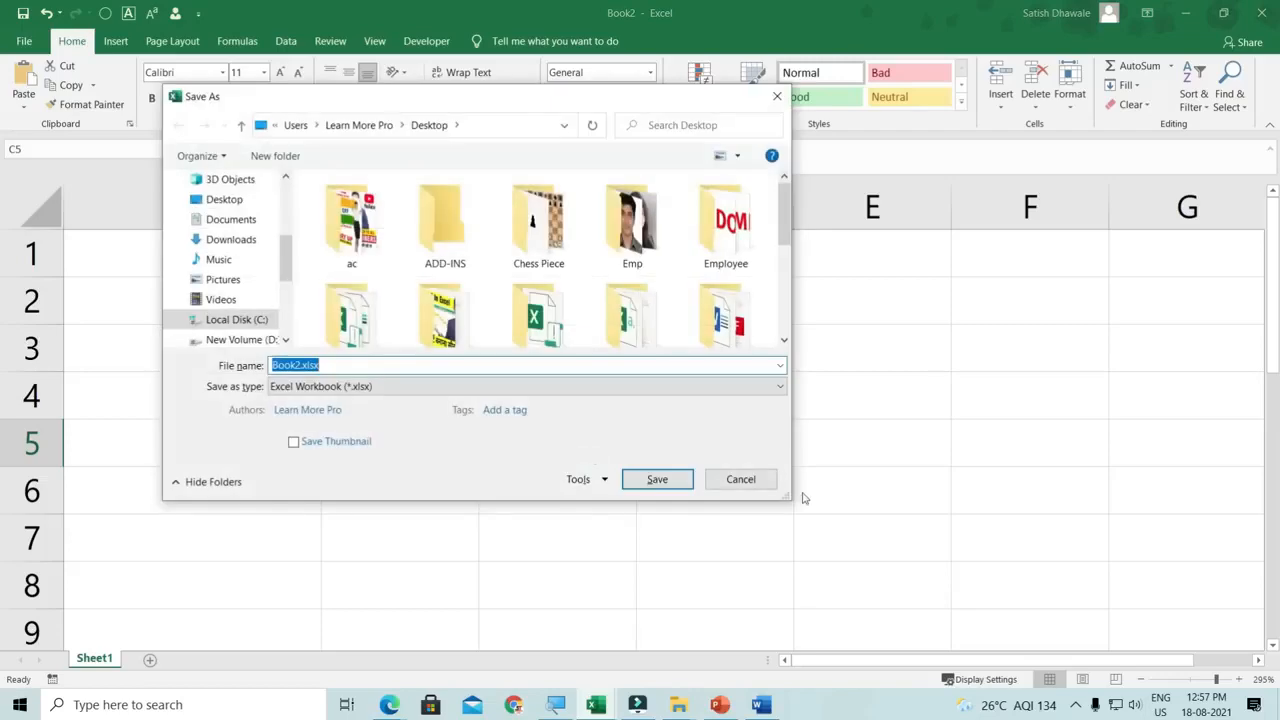
click(745, 480)
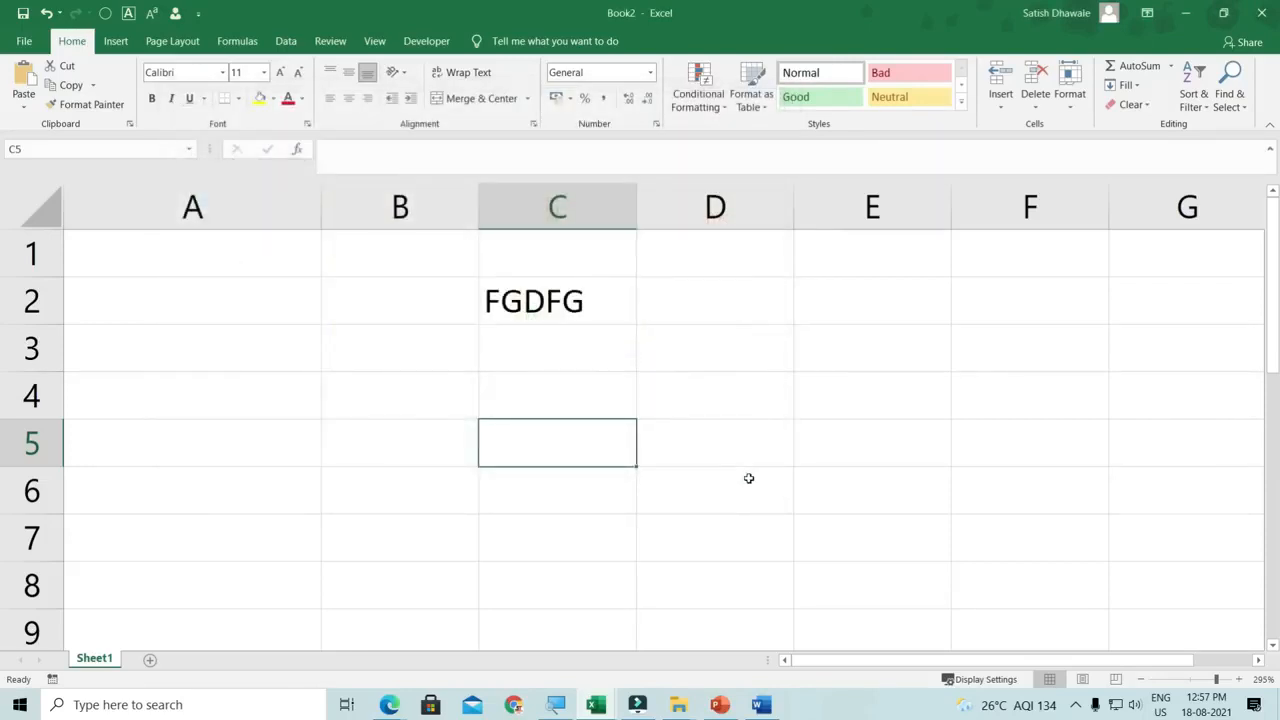
click(585, 300)
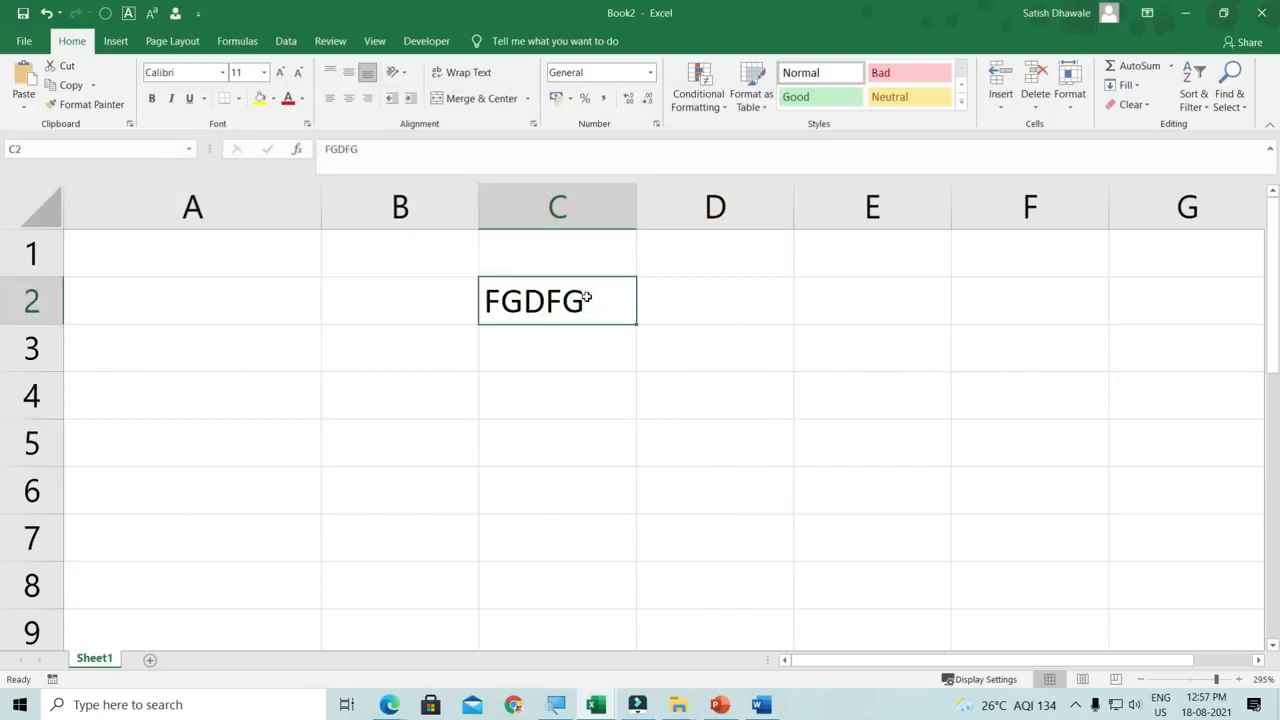
key(Delete)
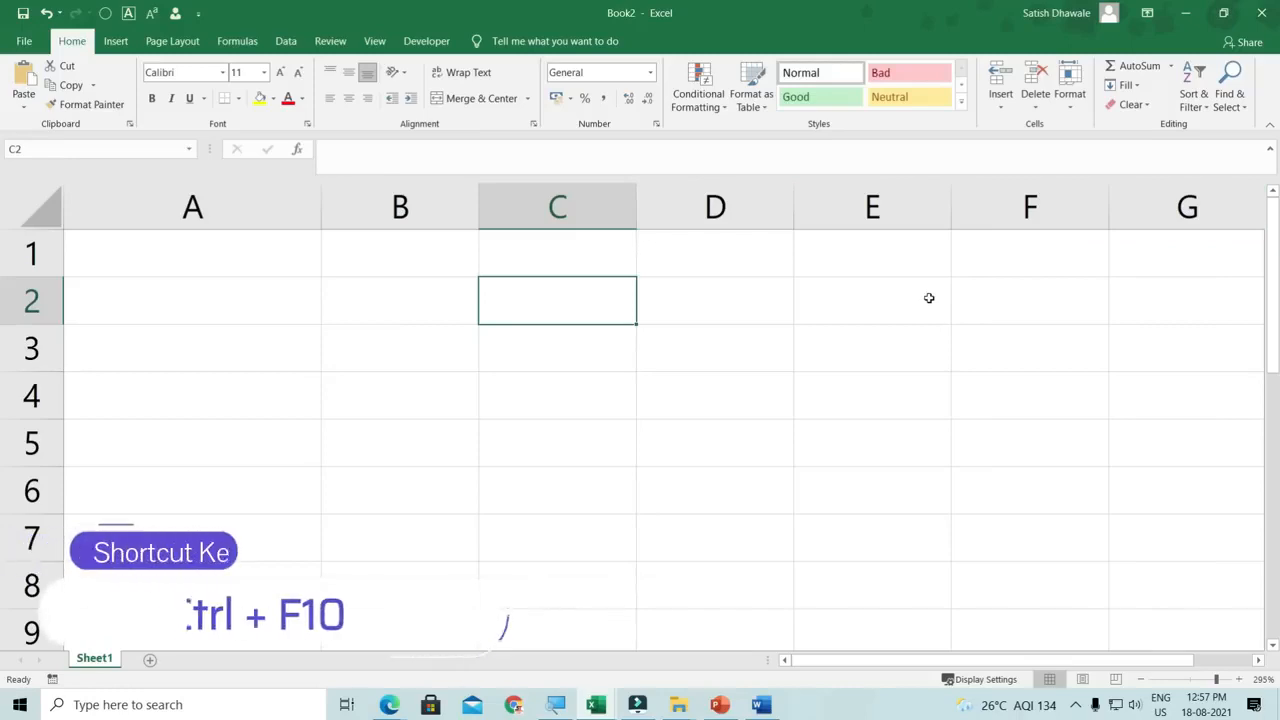
- Toggle the Excel window repeatedly between its restored and maximized sizes, ending with it maximized
key(ctrl+F10)
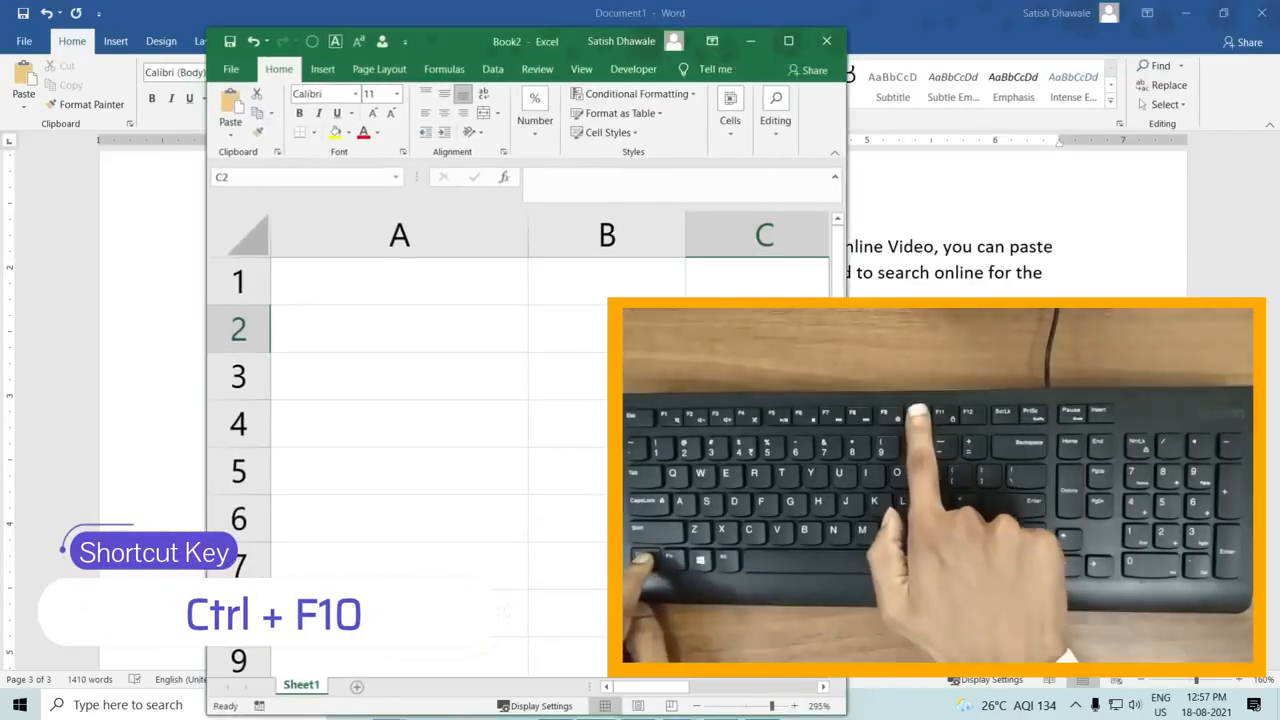
key(ctrl+F10)
key(ctrl+F10)
key(ctrl+F10)
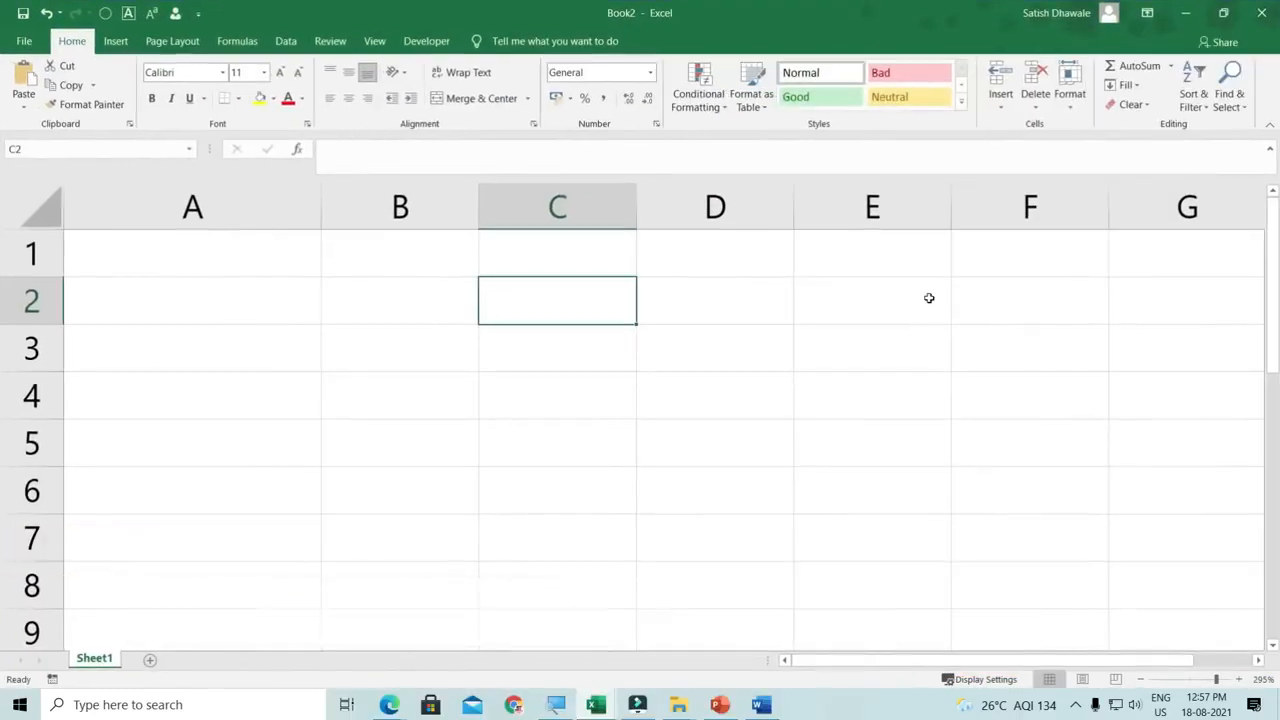
key(ctrl+F10)
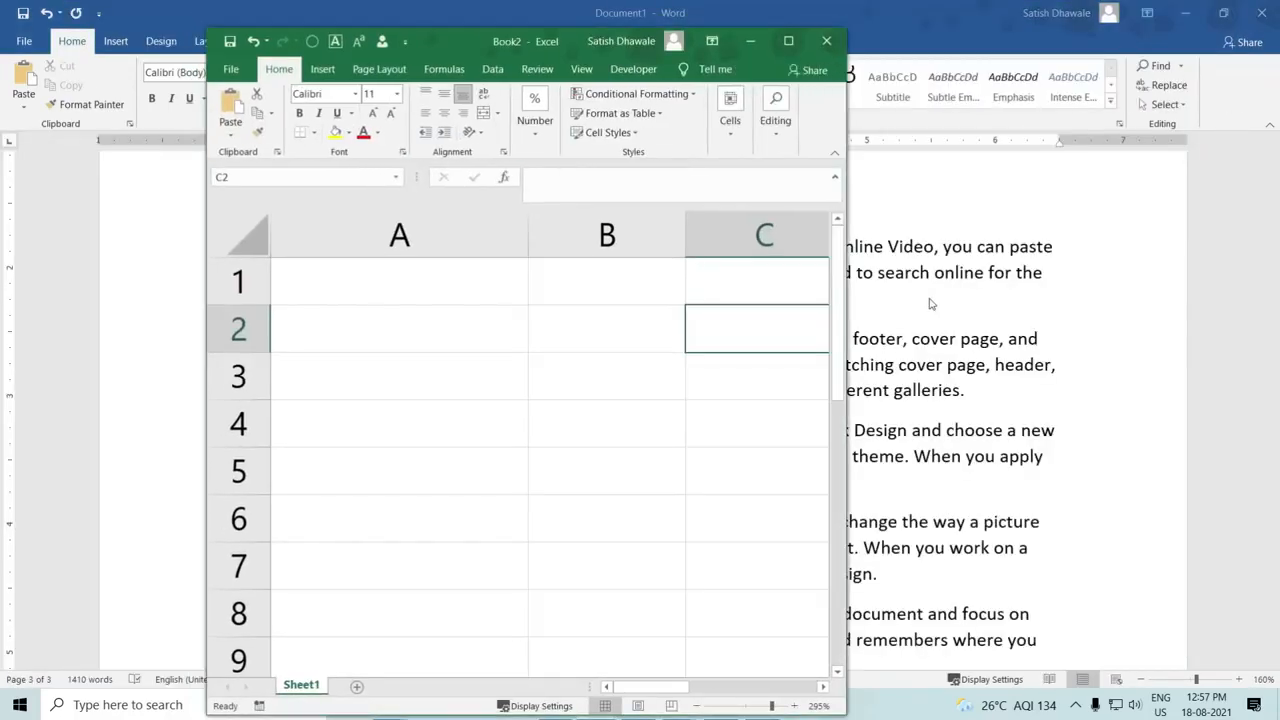
key(ctrl+F10)
key(ctrl+F10)
key(ctrl+F10)
key(ctrl+F10)
key(ctrl+F10)
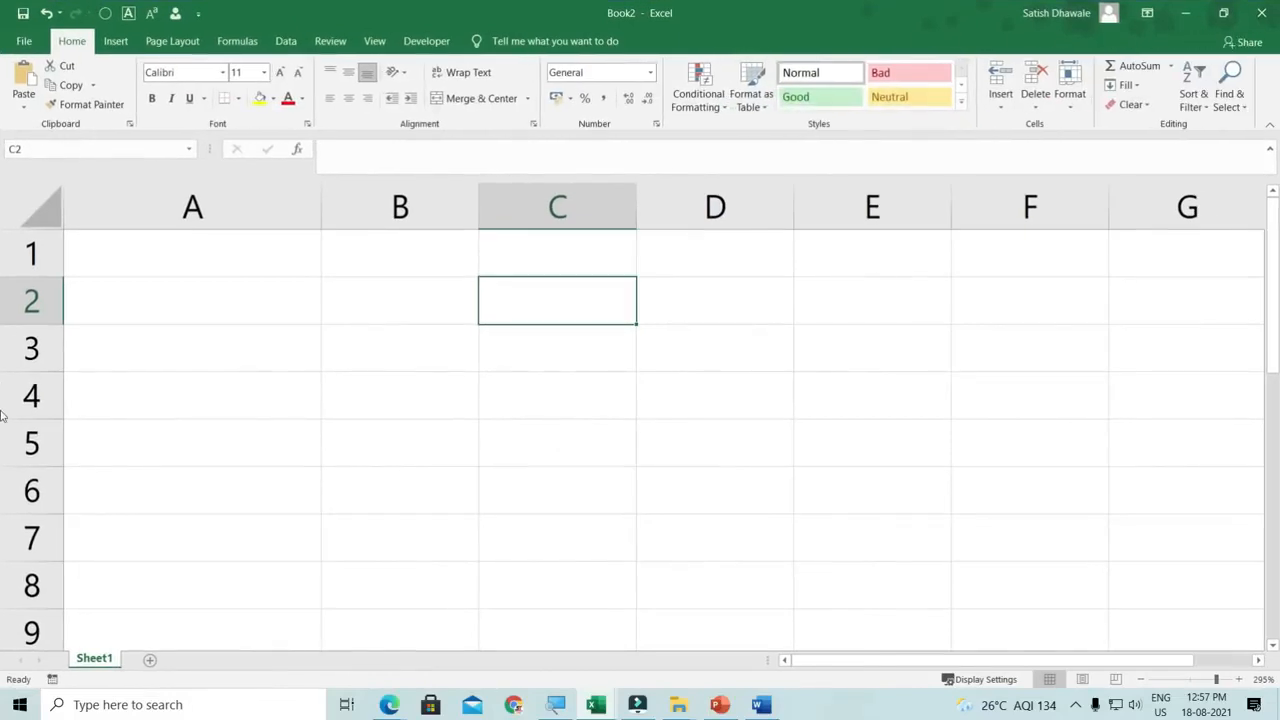
- Minimize the workbook and permanently delete ABCD.pdf from the desktop, bypassing the Recycle Bin
scroll(3, 500, down, 2)
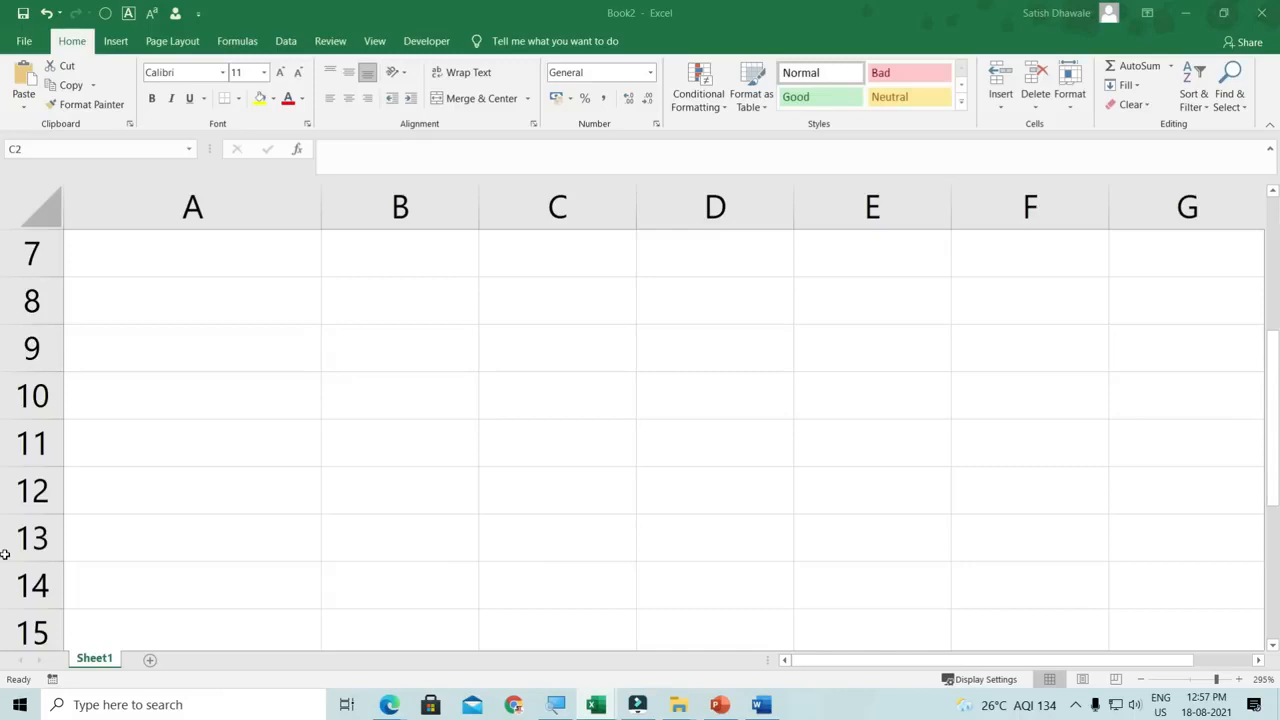
click(1198, 12)
click(1187, 12)
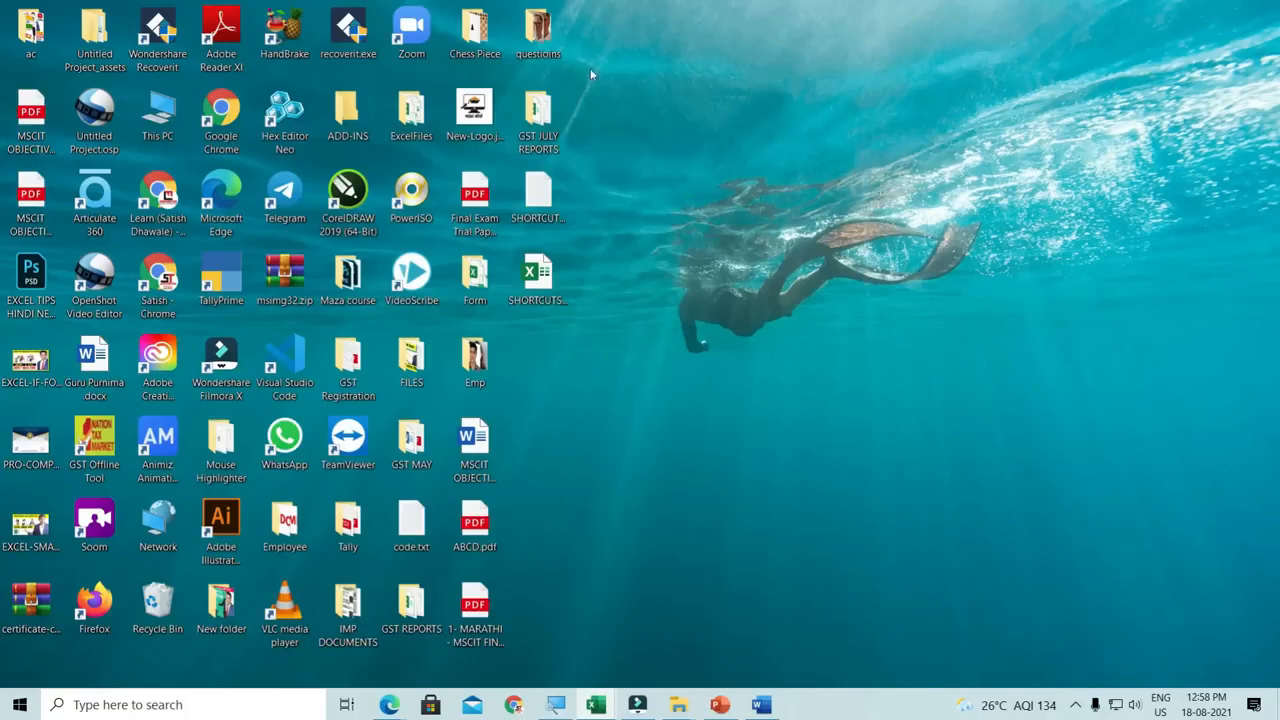
click(482, 530)
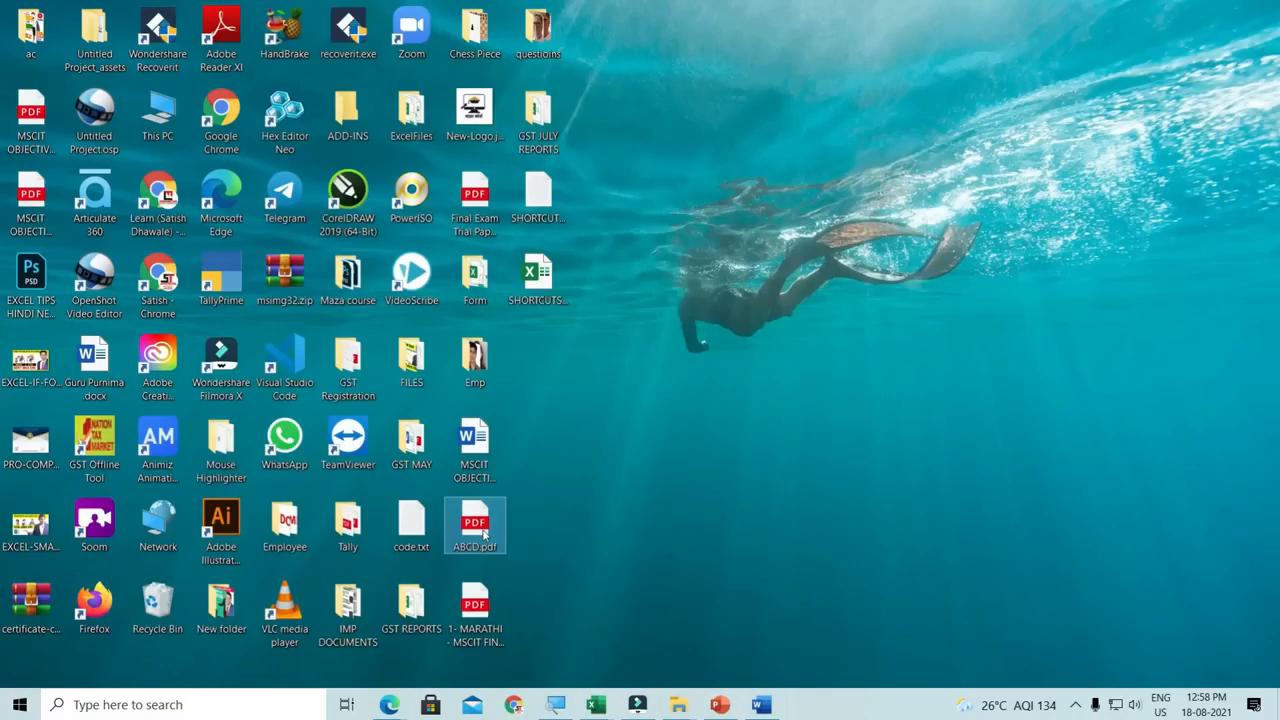
click(167, 605)
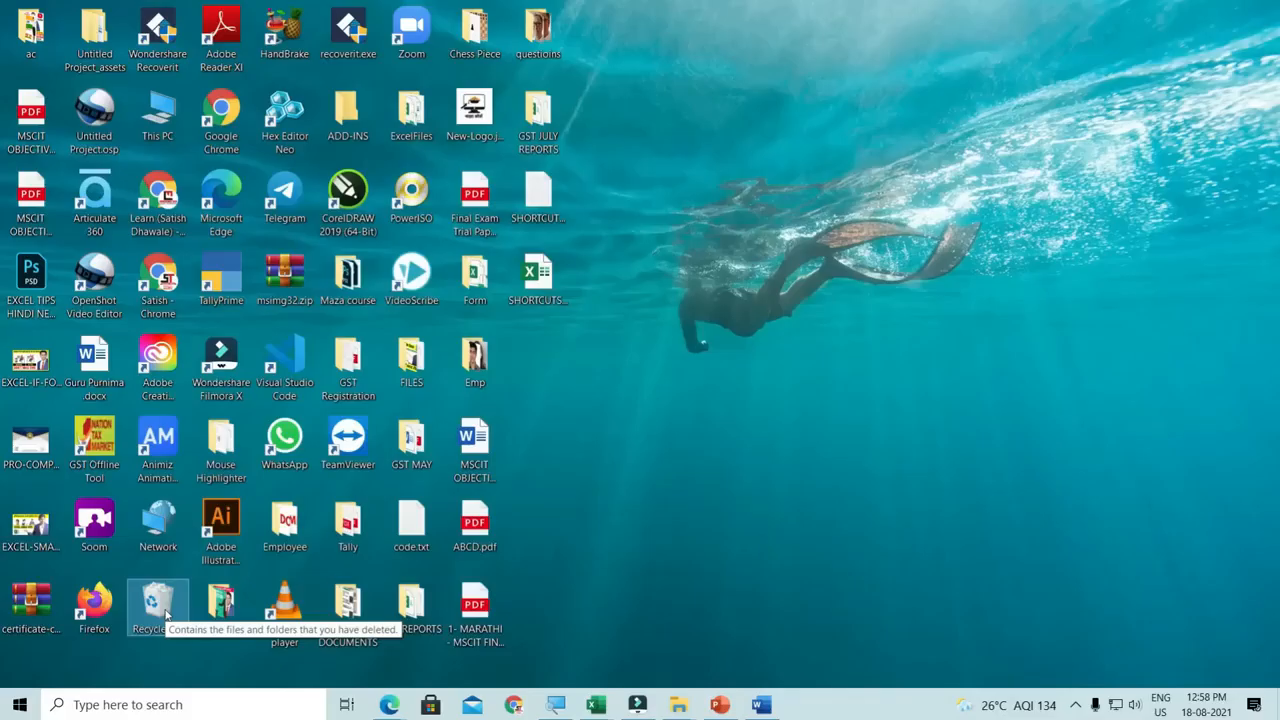
click(487, 537)
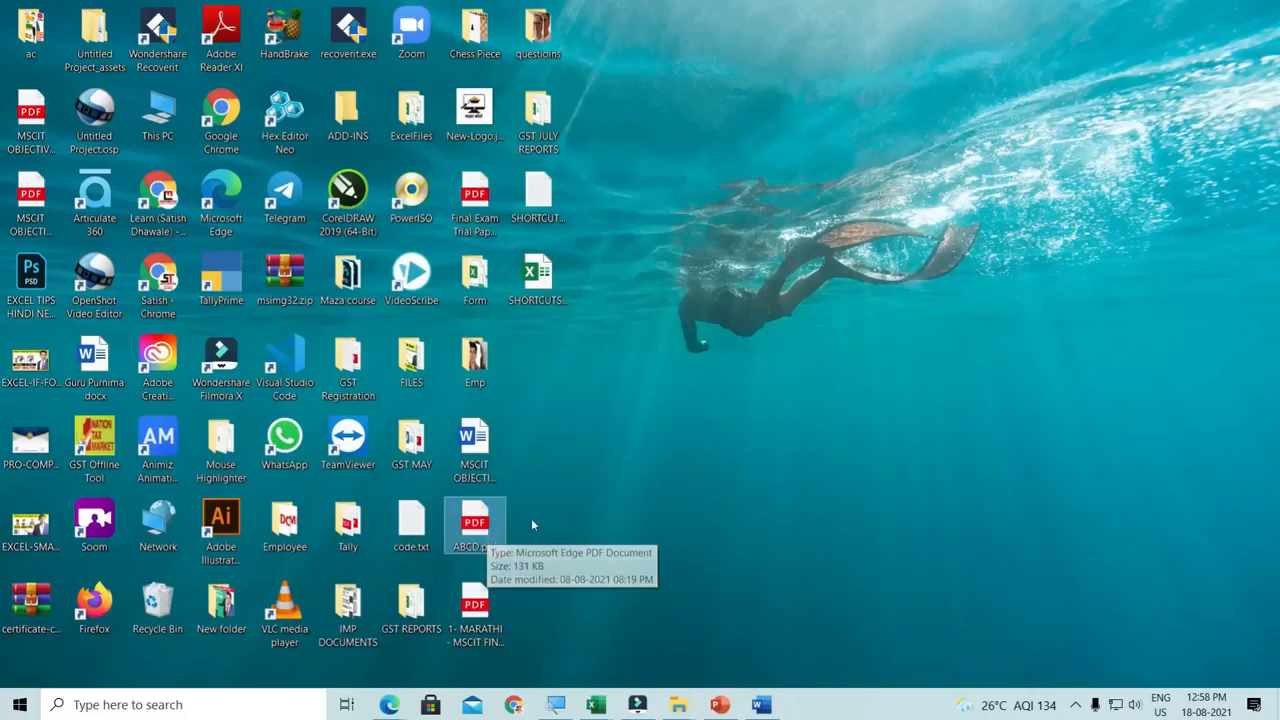
click(532, 518)
click(480, 533)
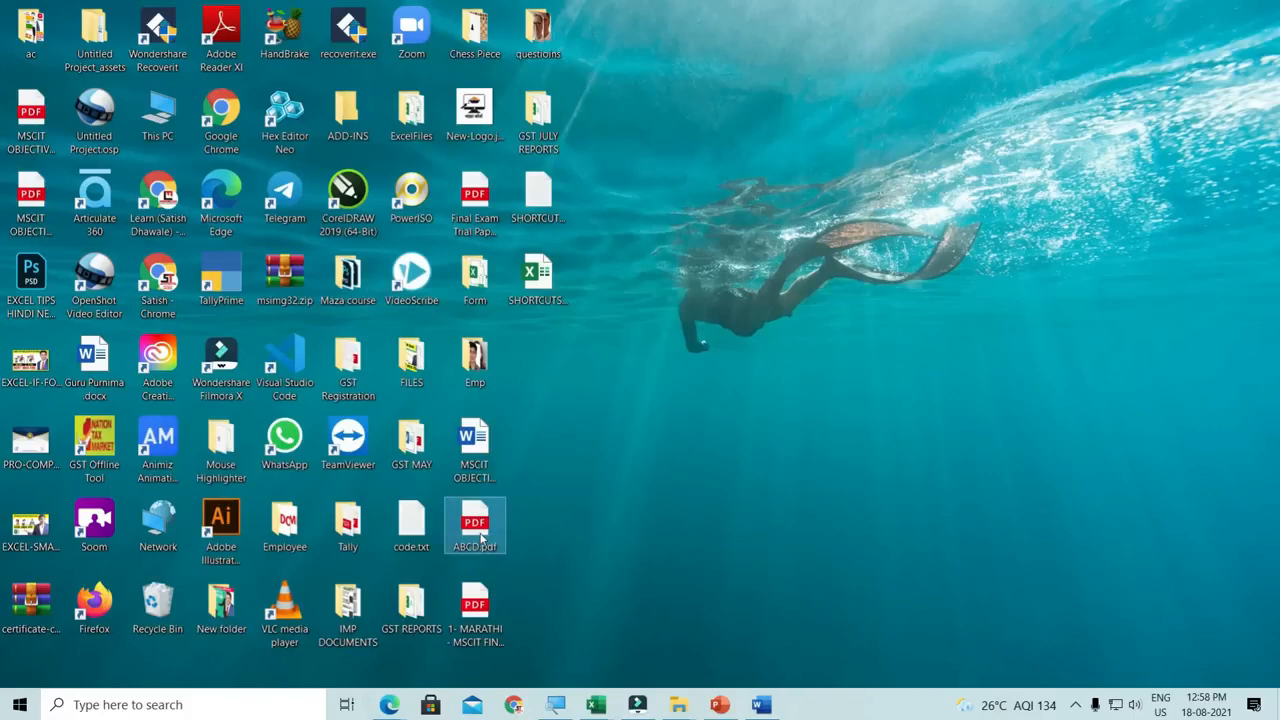
key(shift+Delete)
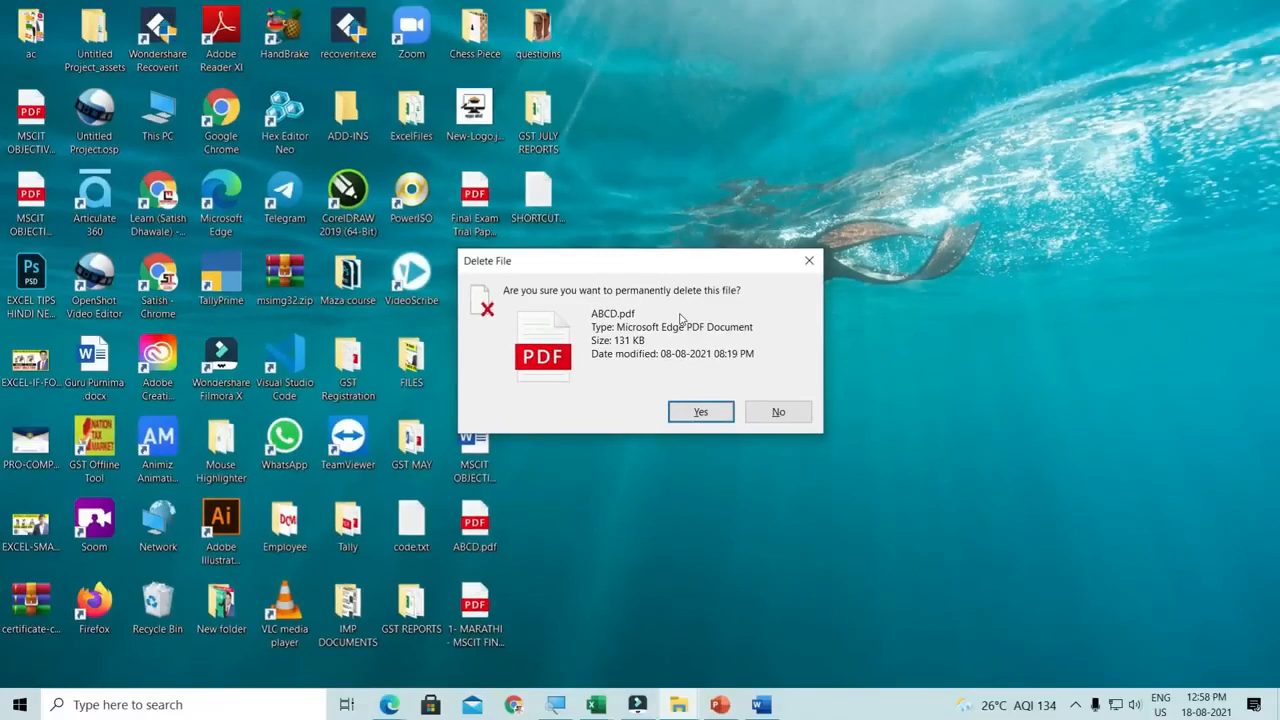
key(Tab)
click(690, 414)
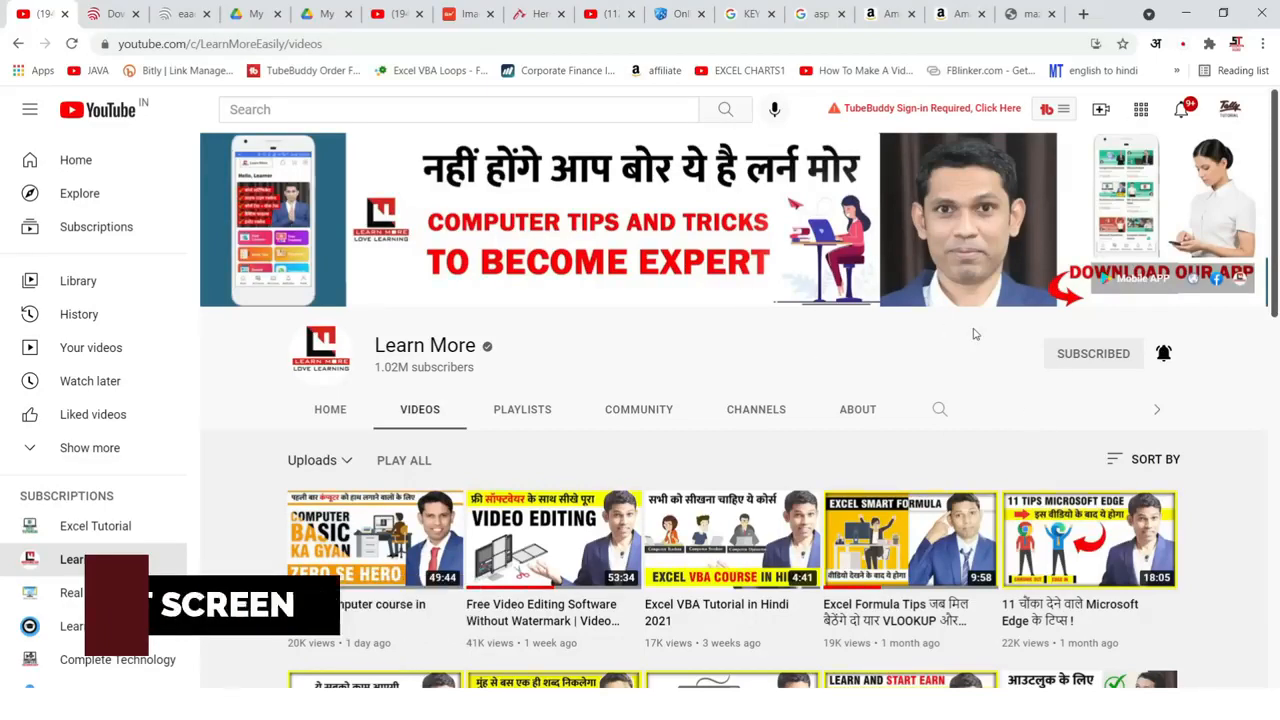
- Capture the full screen on the Learn More YouTube channel page, and launch Word through Run with winword
key(super+Print)
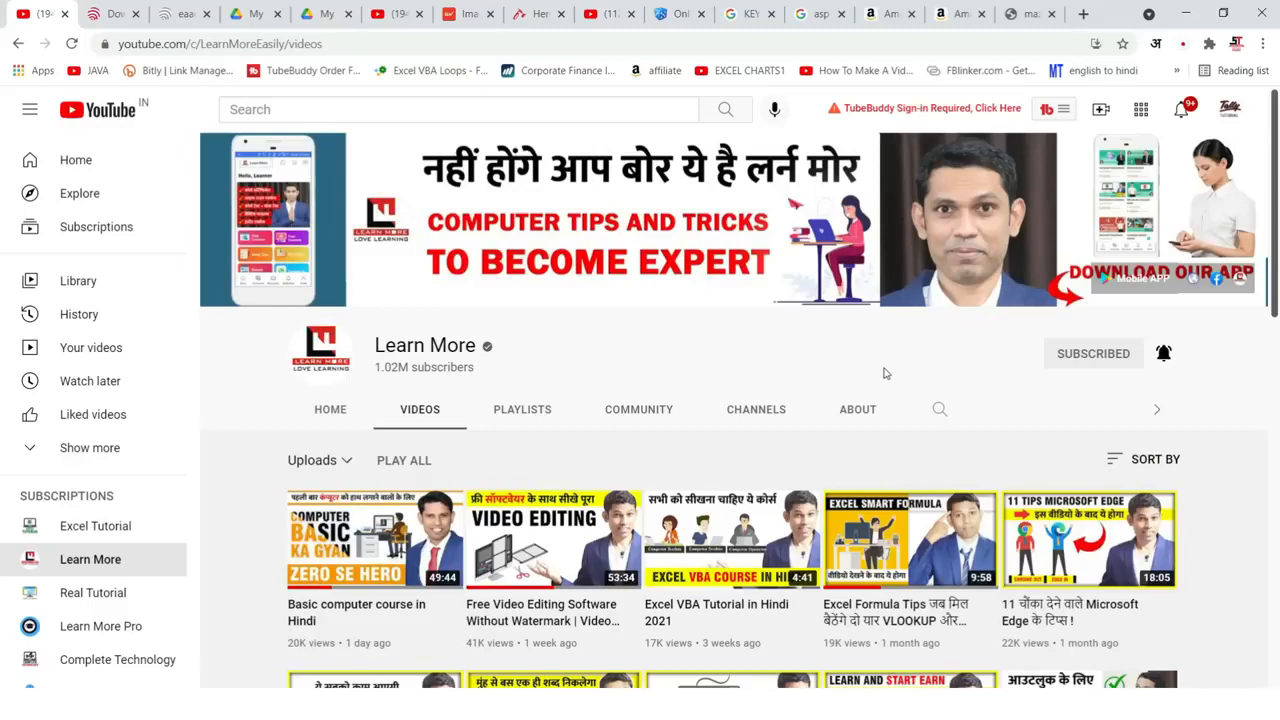
key(super+r)
text(winword)
key(Return)
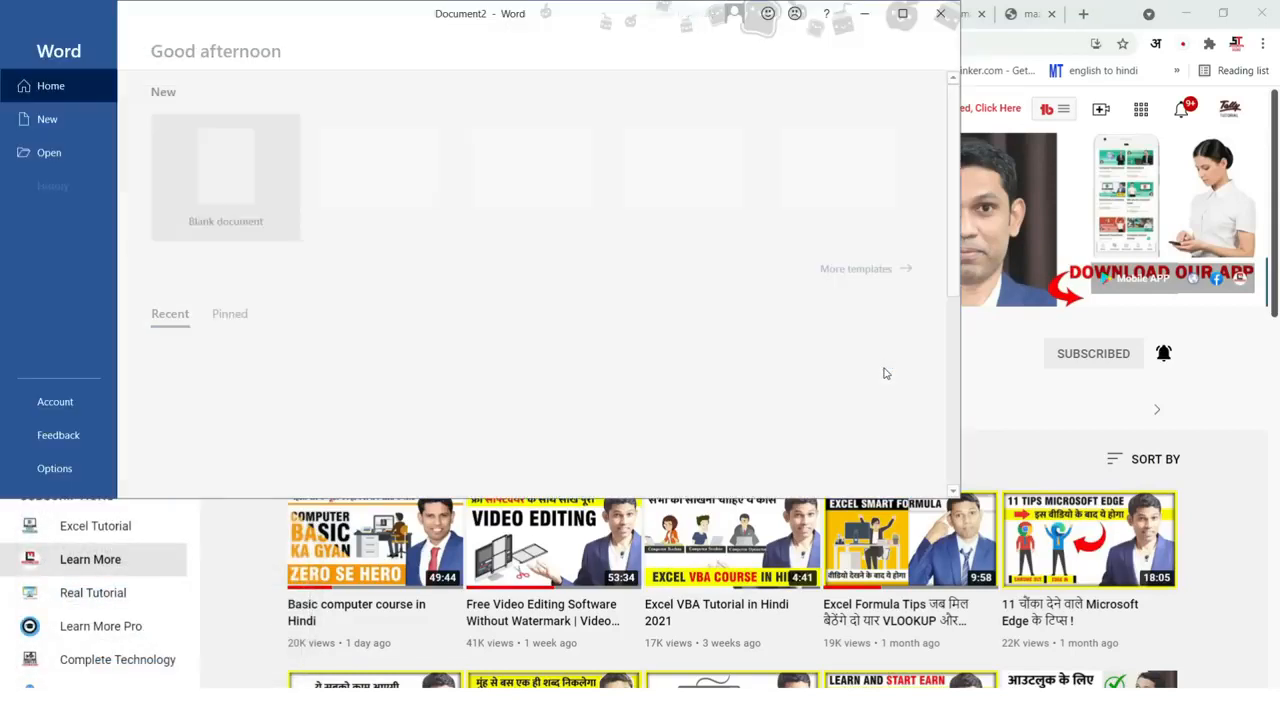
- Paste the captured screenshot into a blank Word document, view it in a maximized window, and delete the pasted picture
click(270, 164)
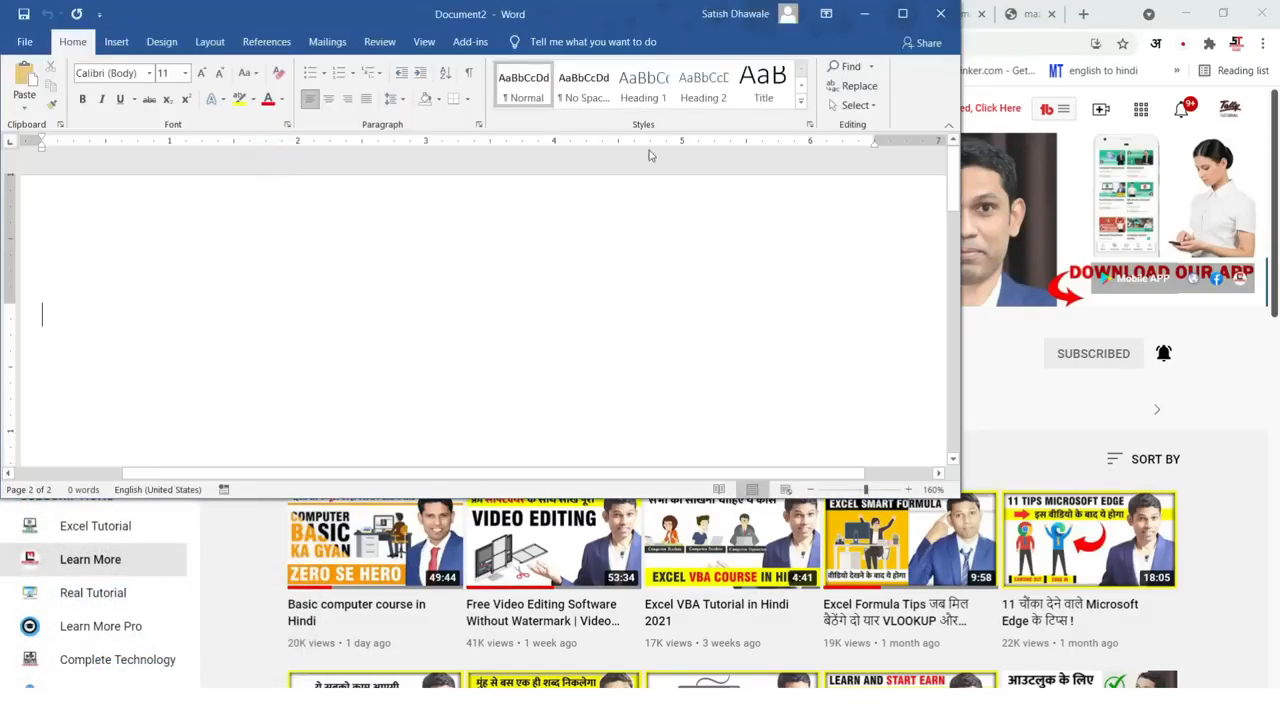
key(ctrl+v)
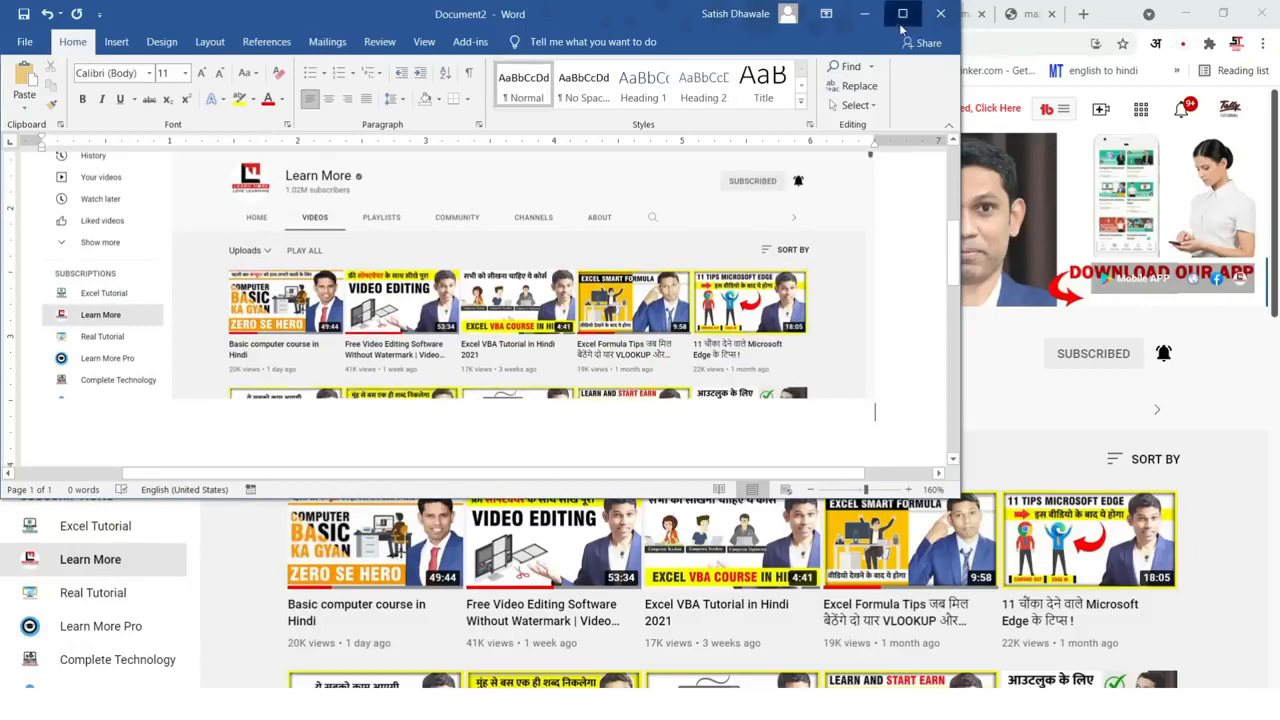
click(902, 14)
scroll(522, 375, up, 5)
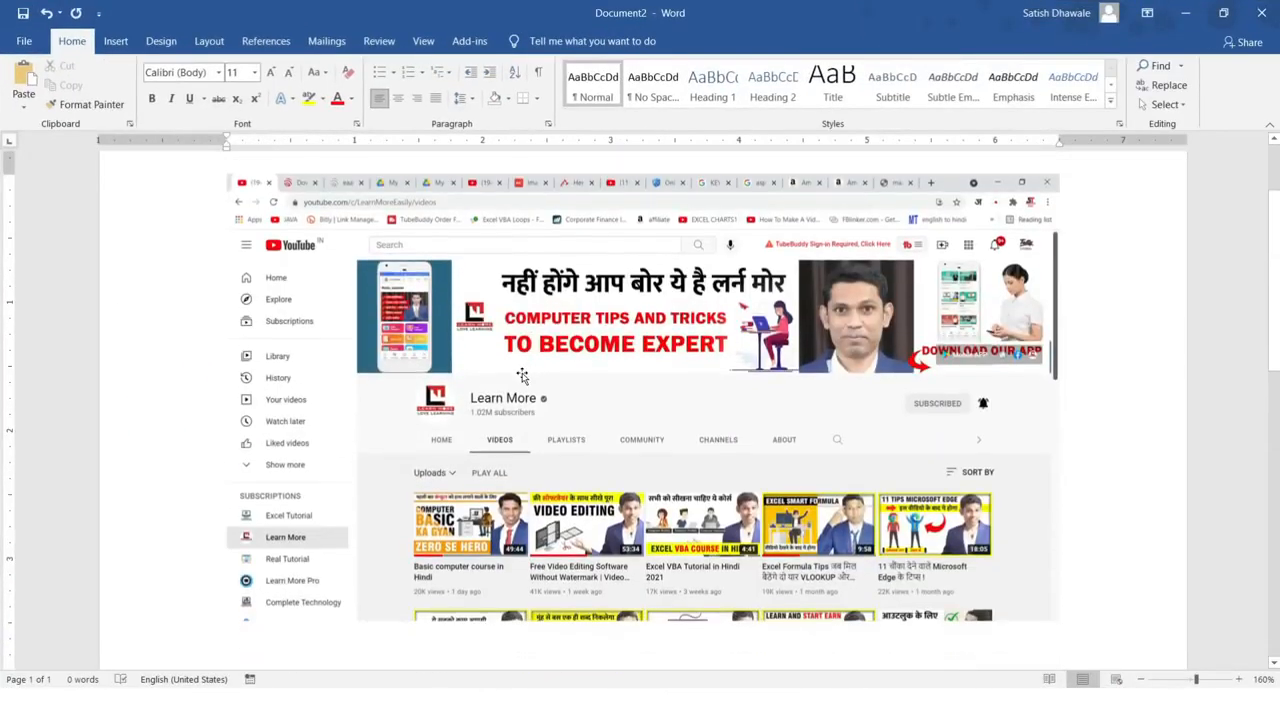
click(704, 445)
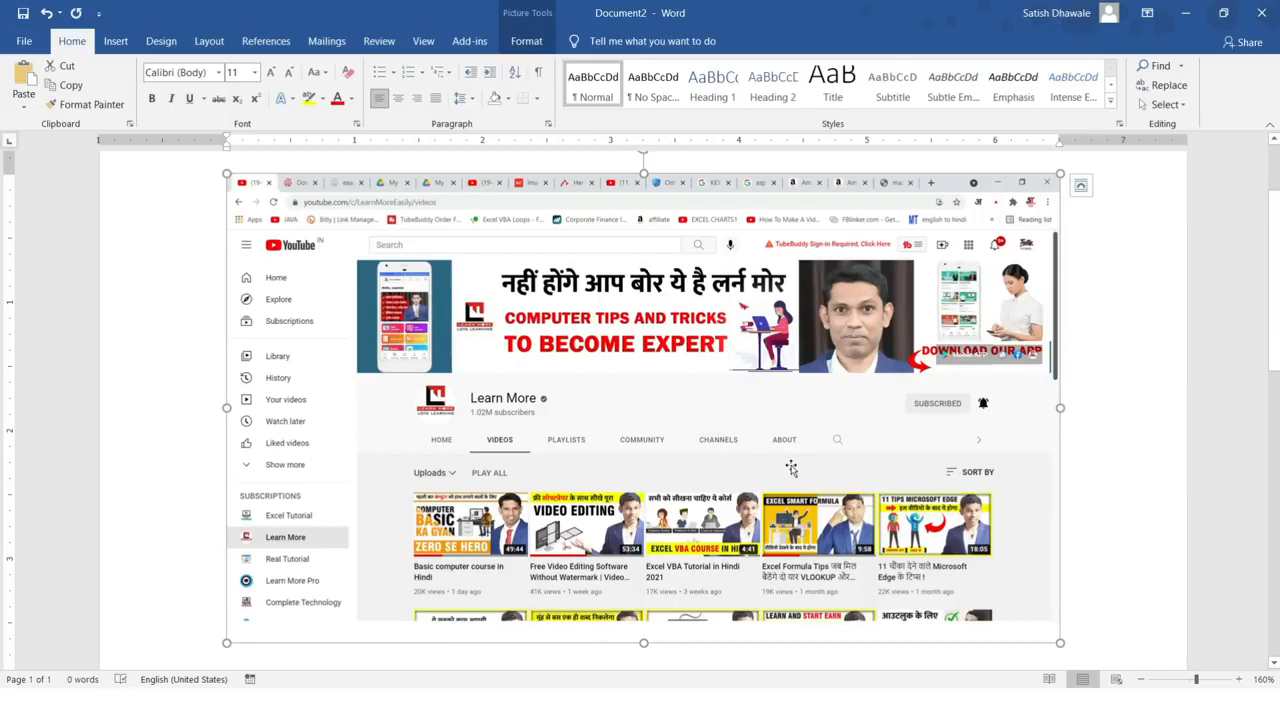
key(Delete)
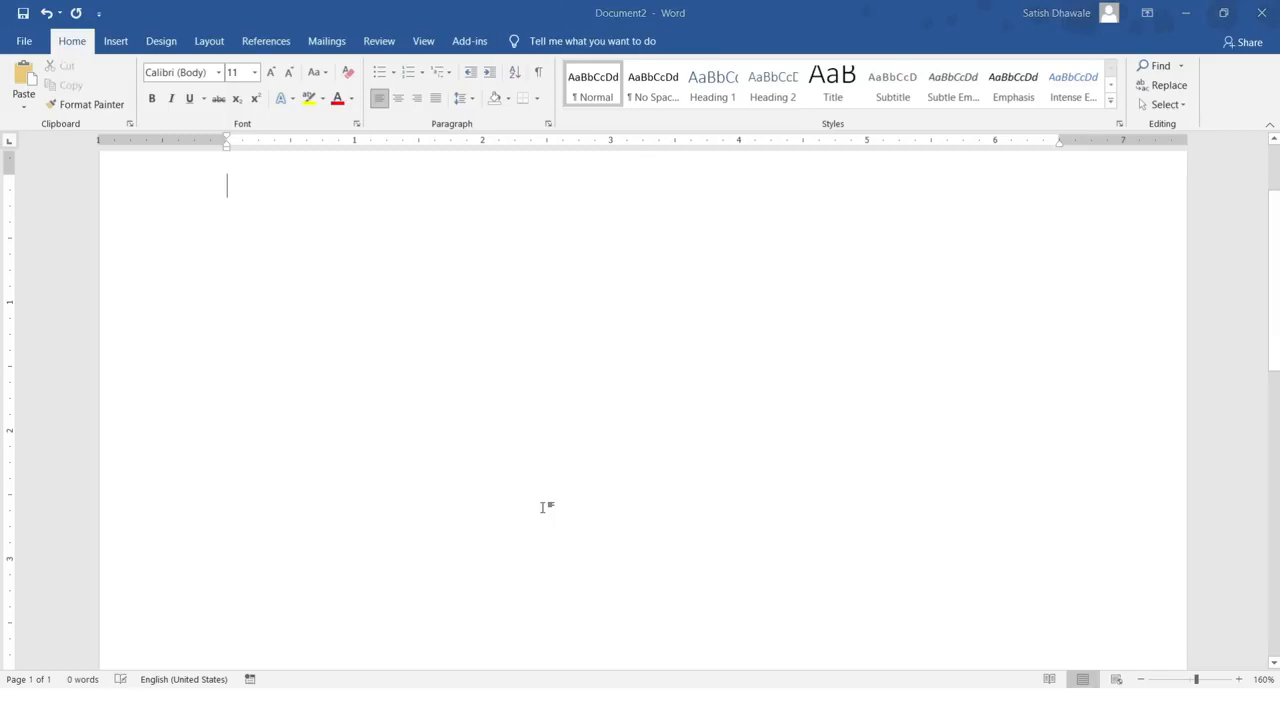
- Open Screenshot (163).png from the Screenshots folder in Pictures through File Explorer, view it, and close both the photo viewer and File Explorer
key(super+e)
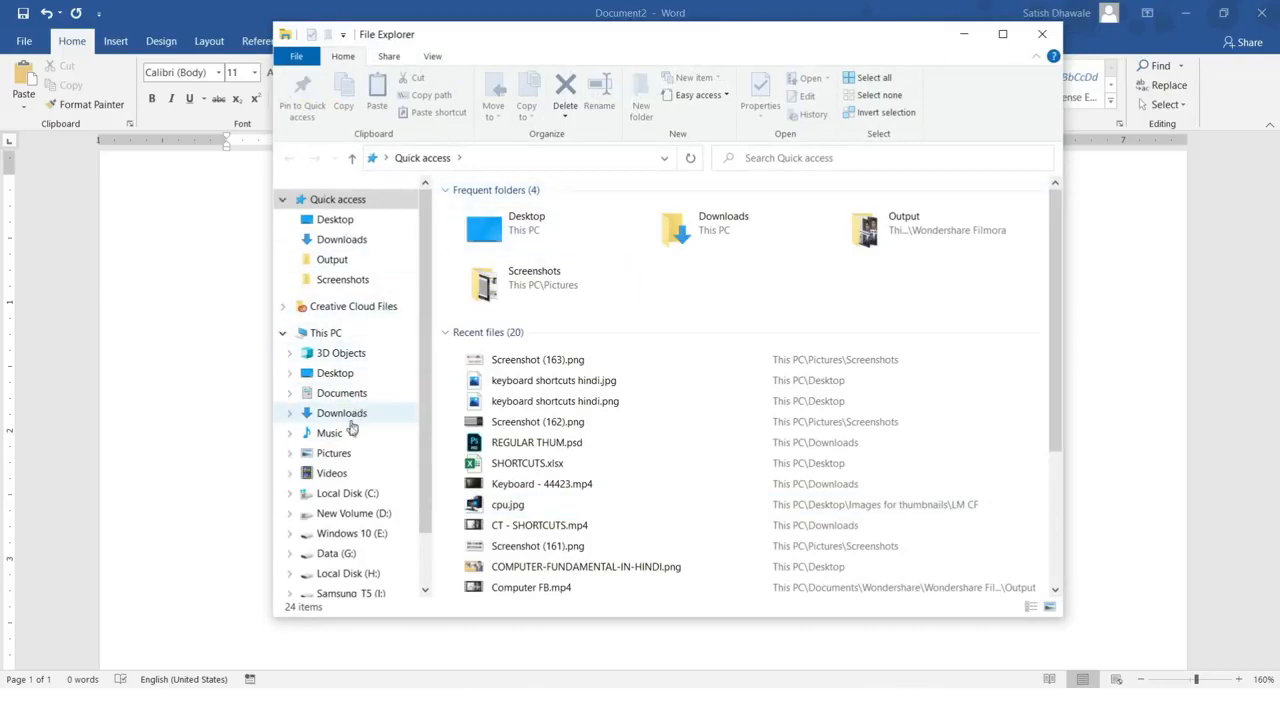
click(340, 453)
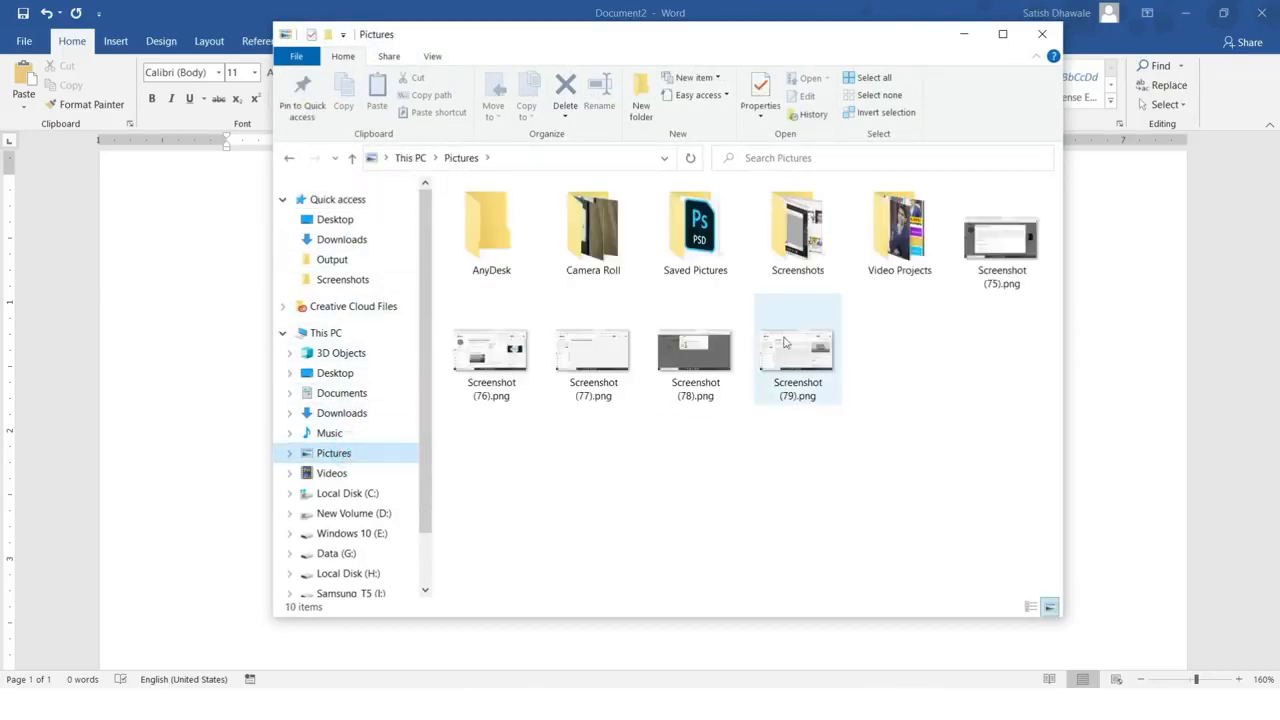
double_click(795, 235)
scroll(847, 369, down, 20)
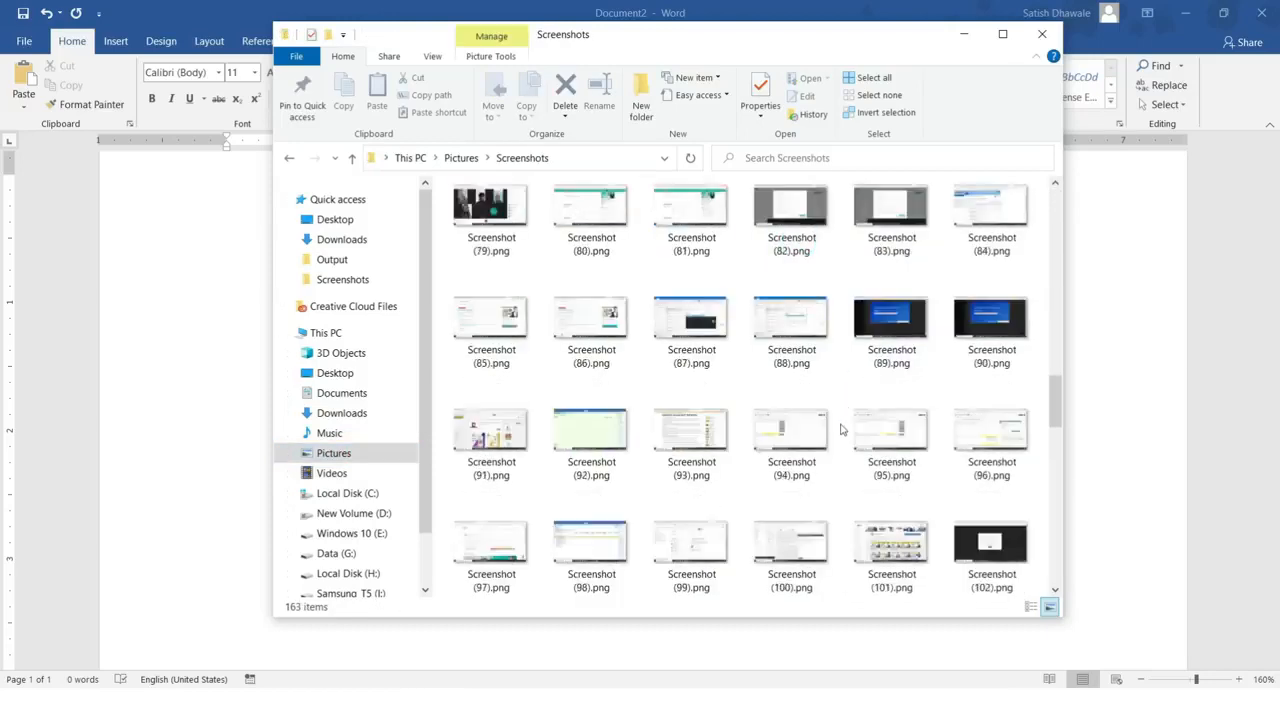
double_click(490, 545)
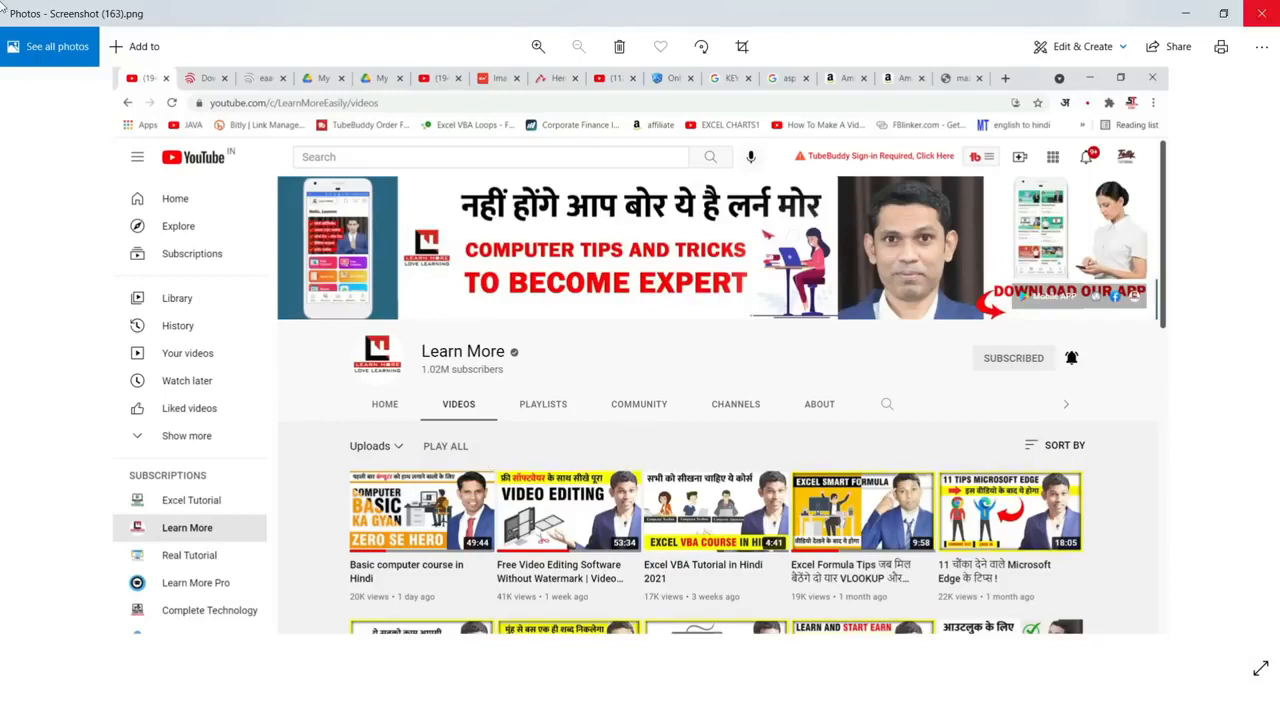
click(1265, 12)
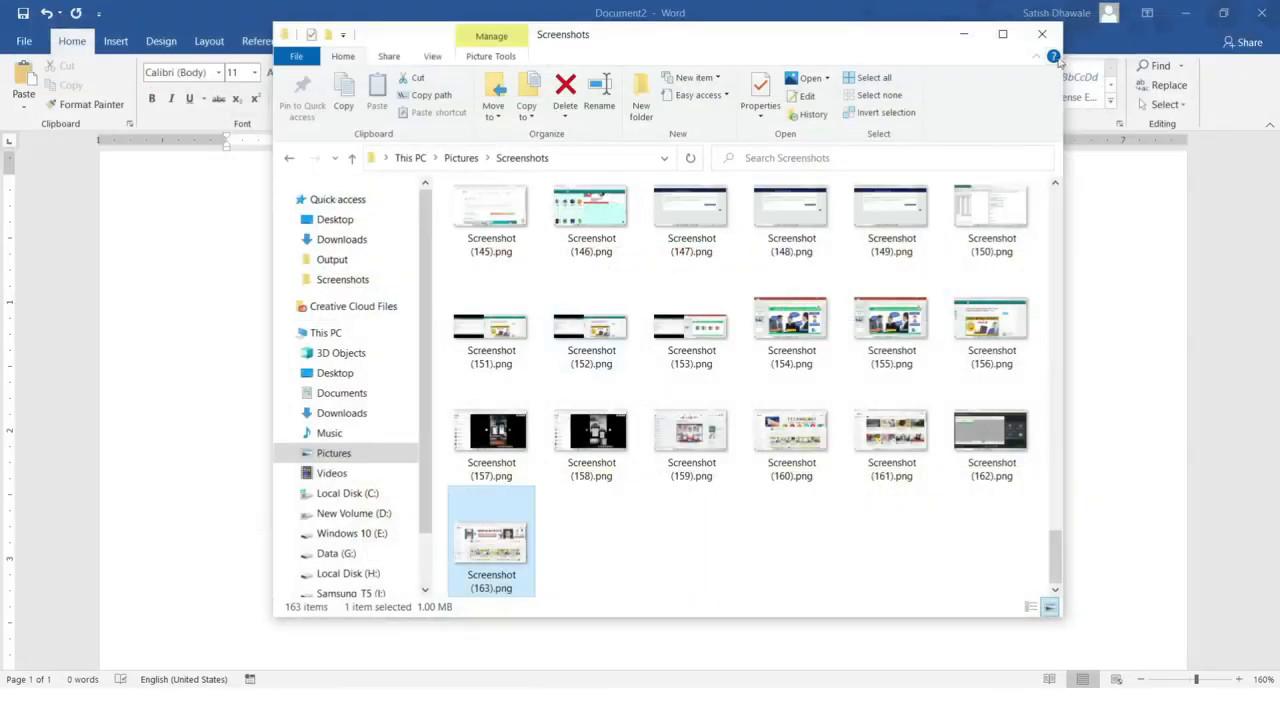
click(1041, 37)
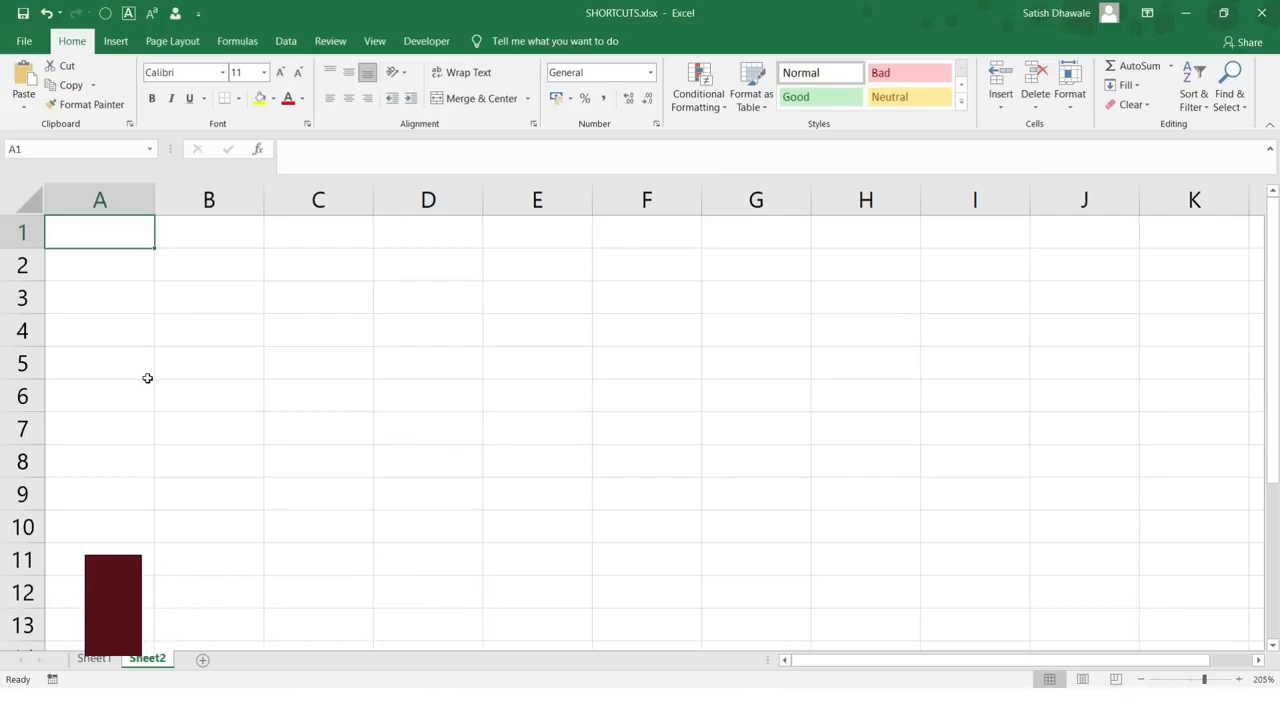
- In Sheet2 of SHORTCUTS.xlsx, select A15 and move the active cell down and up column A, ending at A16
scroll(147, 376, down, 3)
click(112, 379)
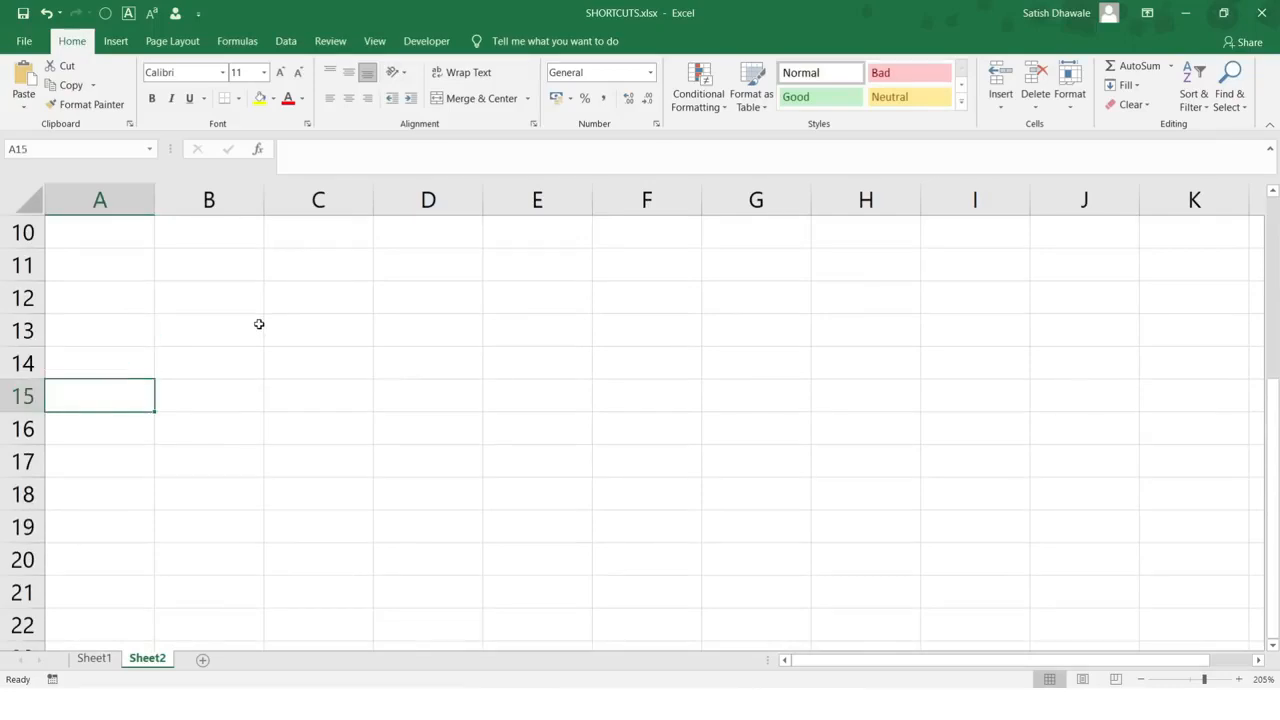
key(Down)
key(Down)
key(Down)
key(Down)
key(Down)
key(Down)
key(Down)
key(Down)
key(Up)
key(Up)
key(Up)
key(Up)
key(Up)
key(Up)
key(Up)
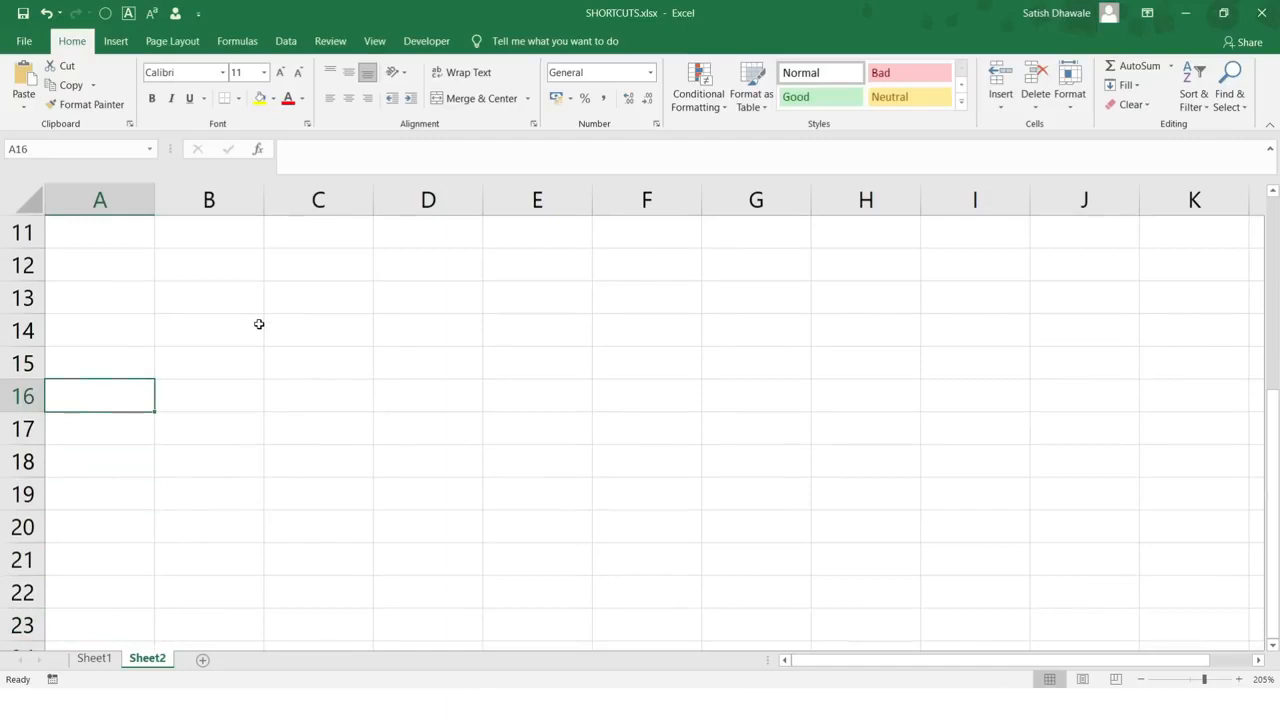
- Turn on Scroll Lock and scroll Sheet2 repeatedly down and up while keeping cell A16 selected
key(Scroll_Lock)
key(Down)
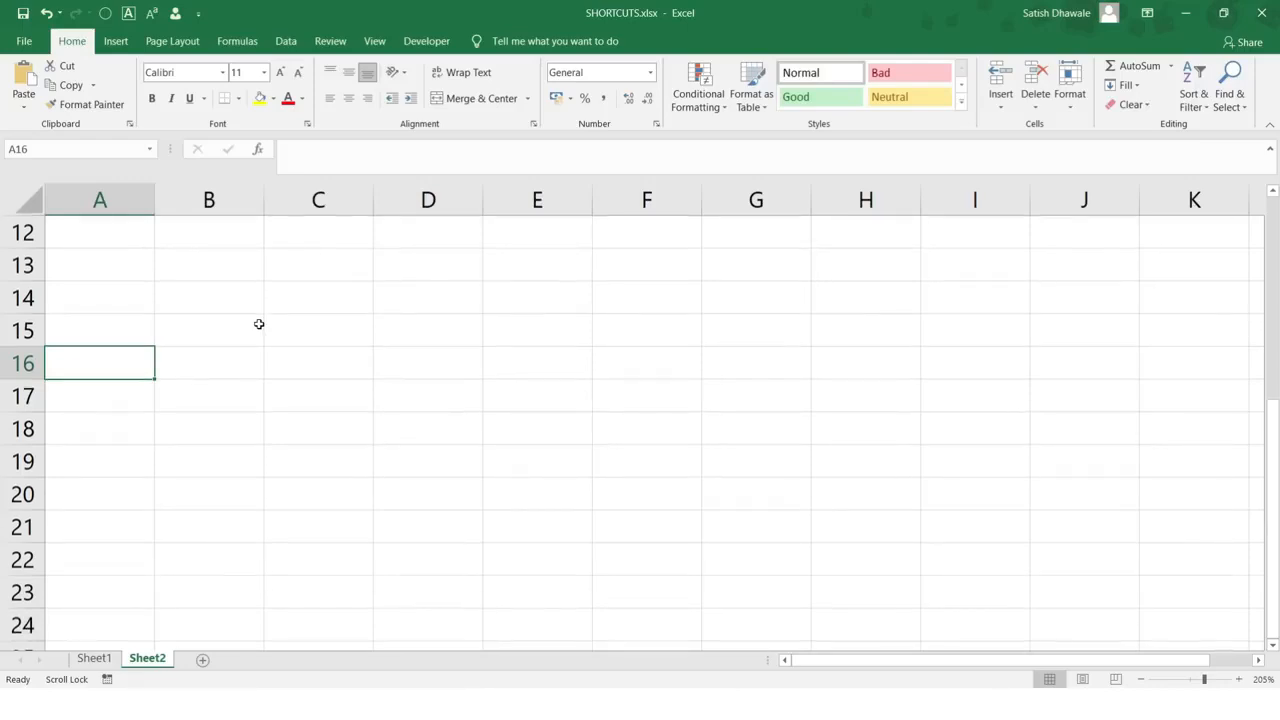
key(Down)
key(Down)
key(Up)
key(Up)
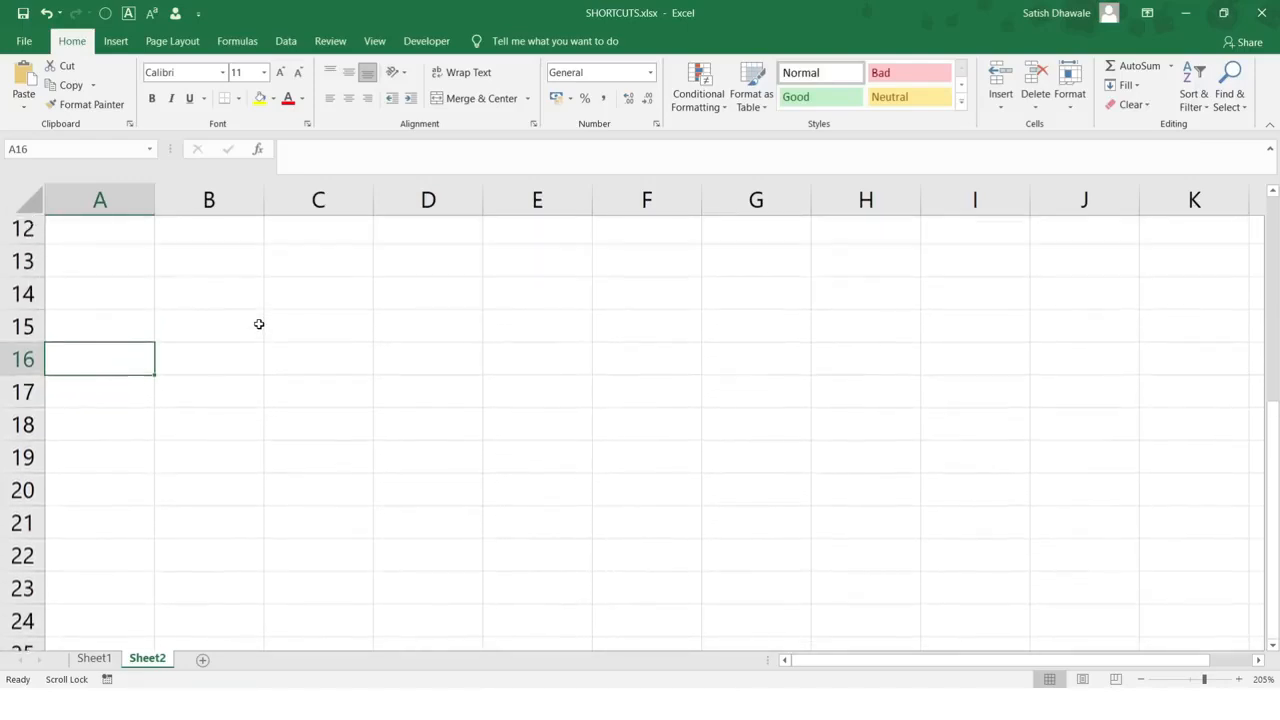
key(Up)
key(Up)
key(Up)
key(Down)
key(Down)
key(Down)
key(Down)
key(Down)
key(Up)
key(Up)
key(Up)
key(Up)
key(Up)
key(Down)
key(Down)
key(Down)
key(Down)
key(Down)
key(Down)
key(Down)
key(Up)
key(Up)
key(Up)
key(Up)
key(Up)
key(Up)
key(Up)
key(Up)
key(Up)
key(Up)
key(Down)
key(Down)
key(Down)
key(Down)
key(Up)
key(Up)
key(Up)
key(Up)
key(Down)
key(Down)
key(Down)
key(Down)
key(Down)
key(Up)
key(Up)
key(Up)
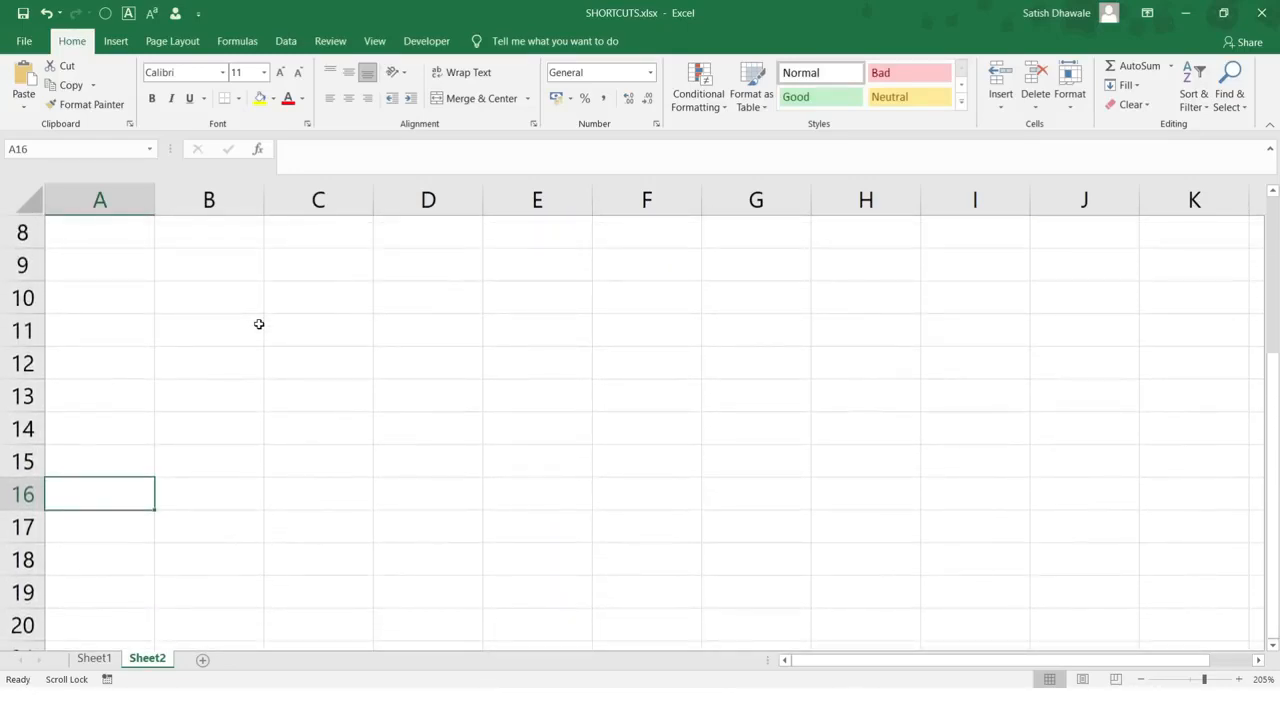
- Toggle Scroll Lock repeatedly, ending with it turned off
key(Scroll_Lock)
key(Scroll_Lock)
key(Scroll_Lock)
key(Scroll_Lock)
key(Scroll_Lock)
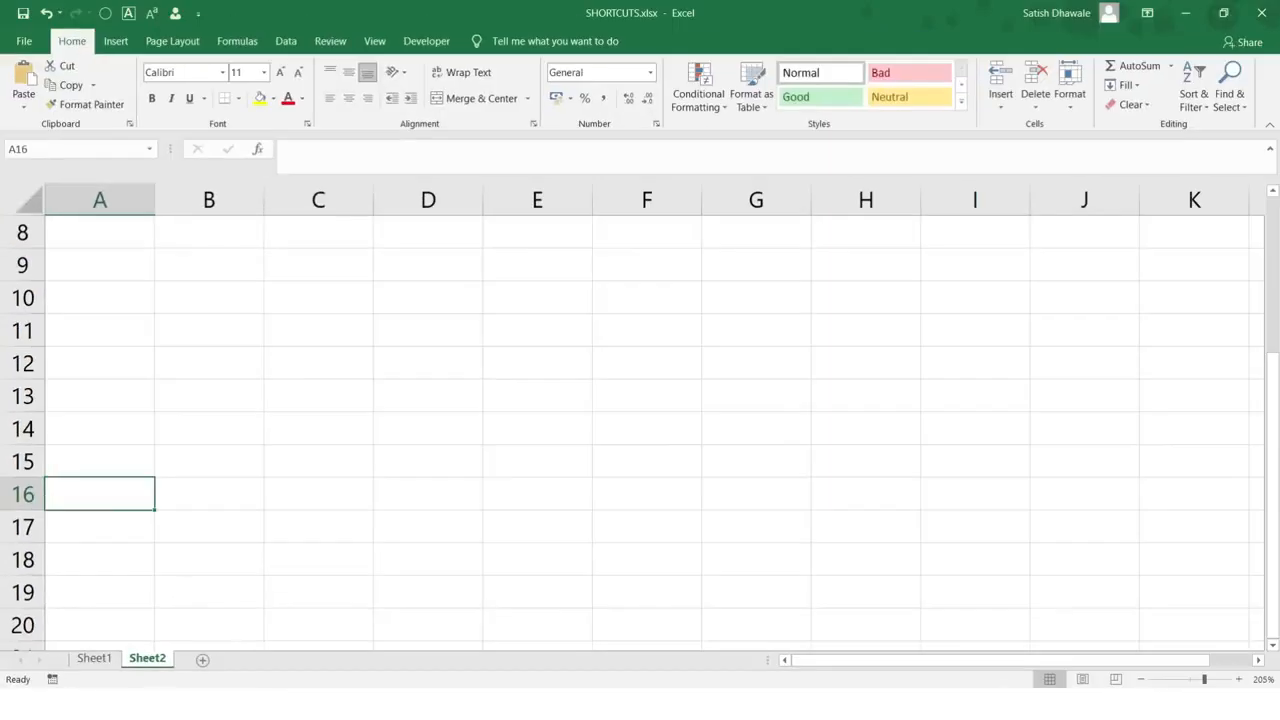
- Move the active cell up and down column A with Scroll Lock off, ending at A14
key(Up)
key(Up)
key(Up)
key(Down)
key(Down)
key(Down)
key(Up)
key(Up)
key(Up)
key(Up)
key(Down)
key(Down)
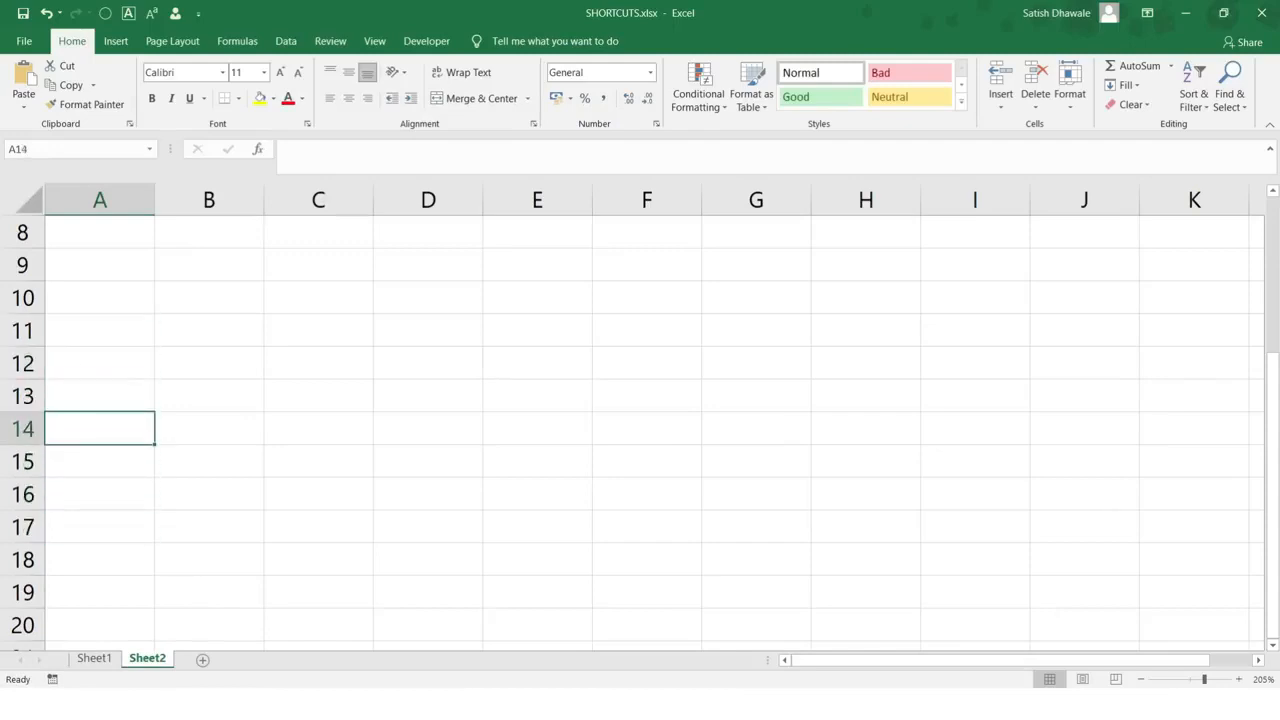